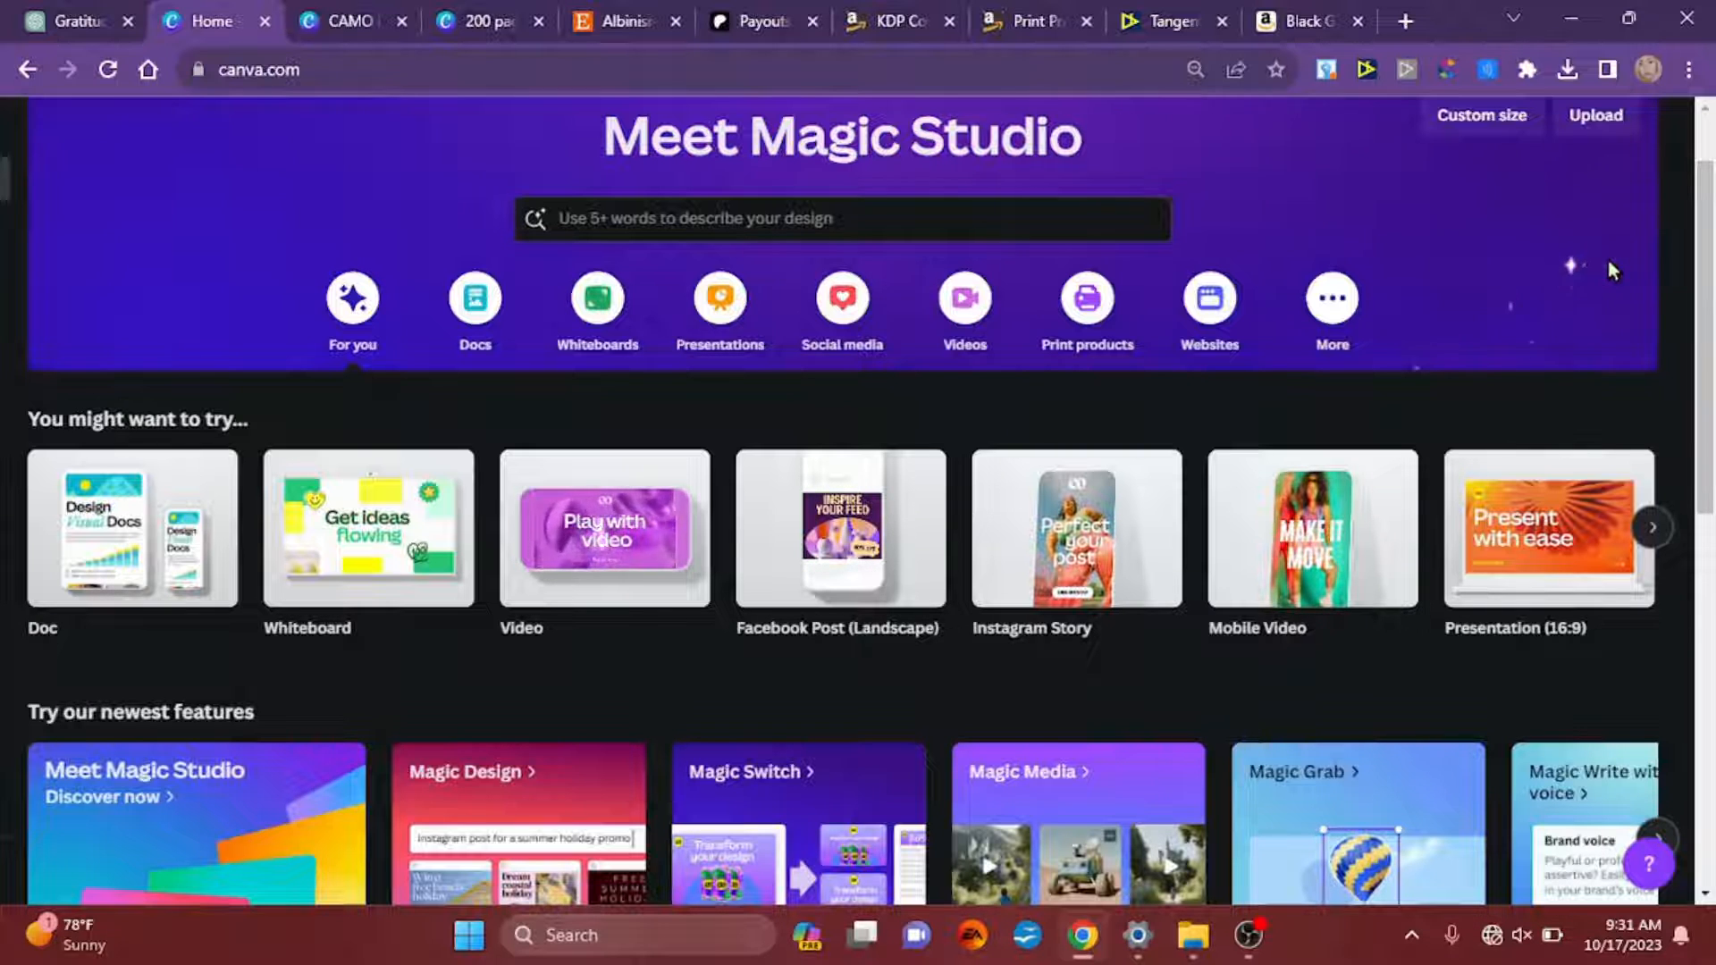
Step: Create a new custom-size design measuring 8.625 × 11.25 in
{"action": "left_click", "coordinate": [1449, 134]}
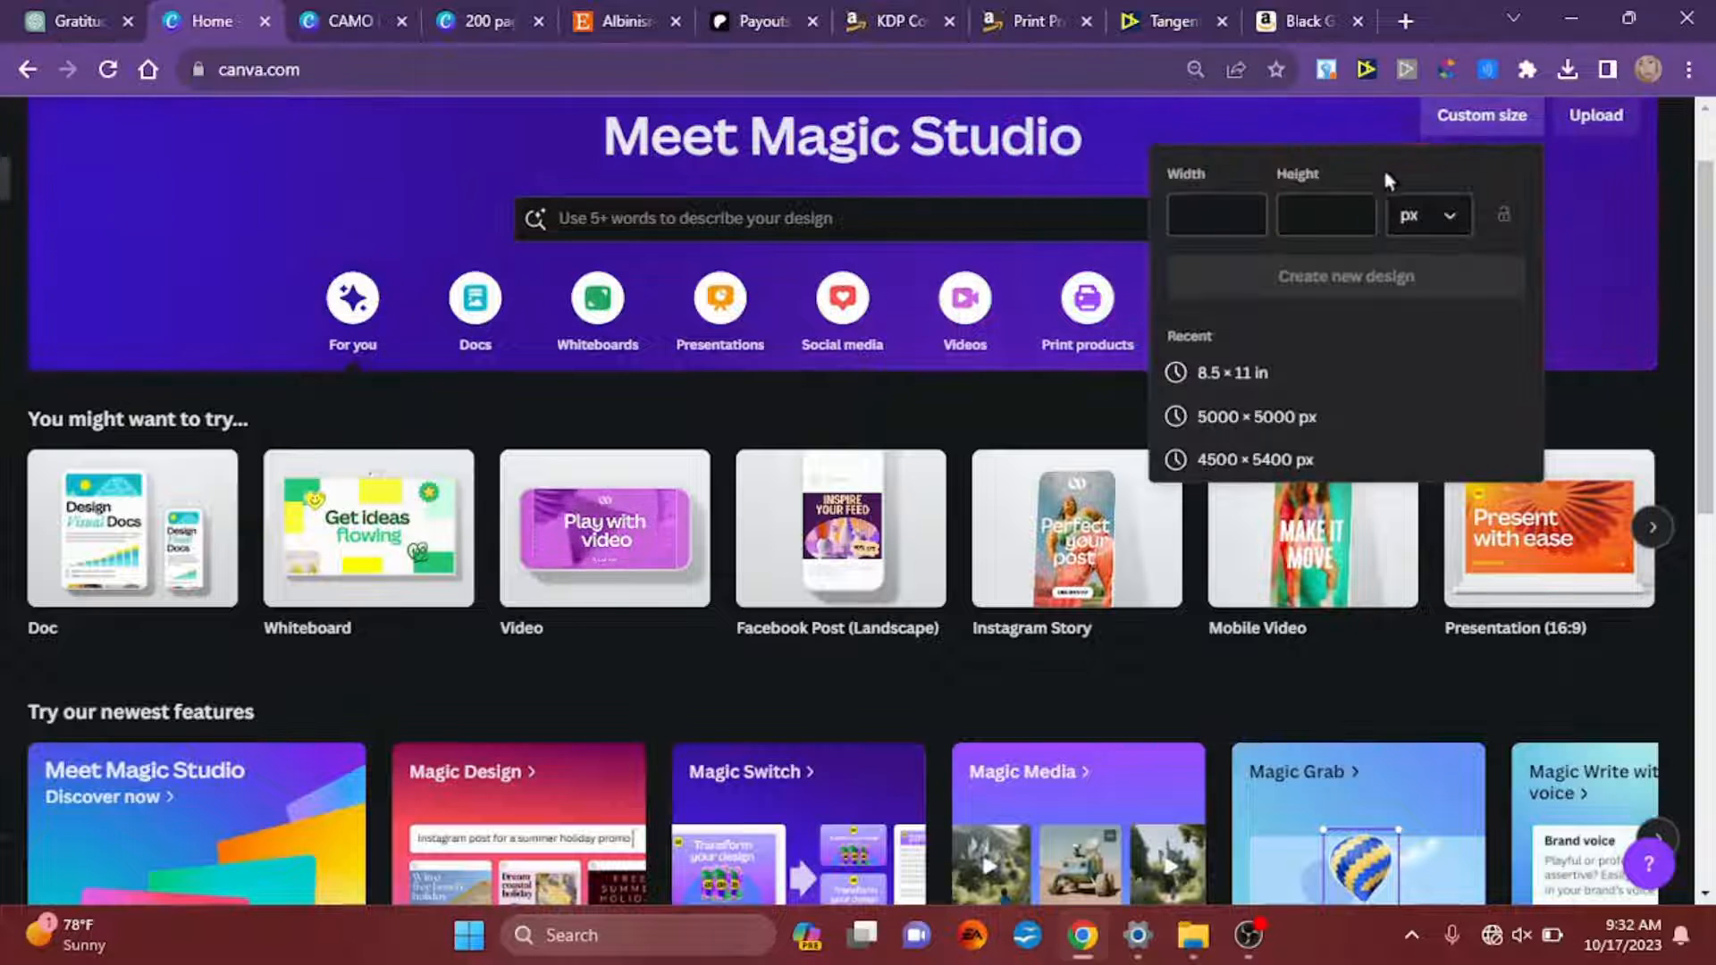
{"action": "left_click", "coordinate": [1428, 224]}
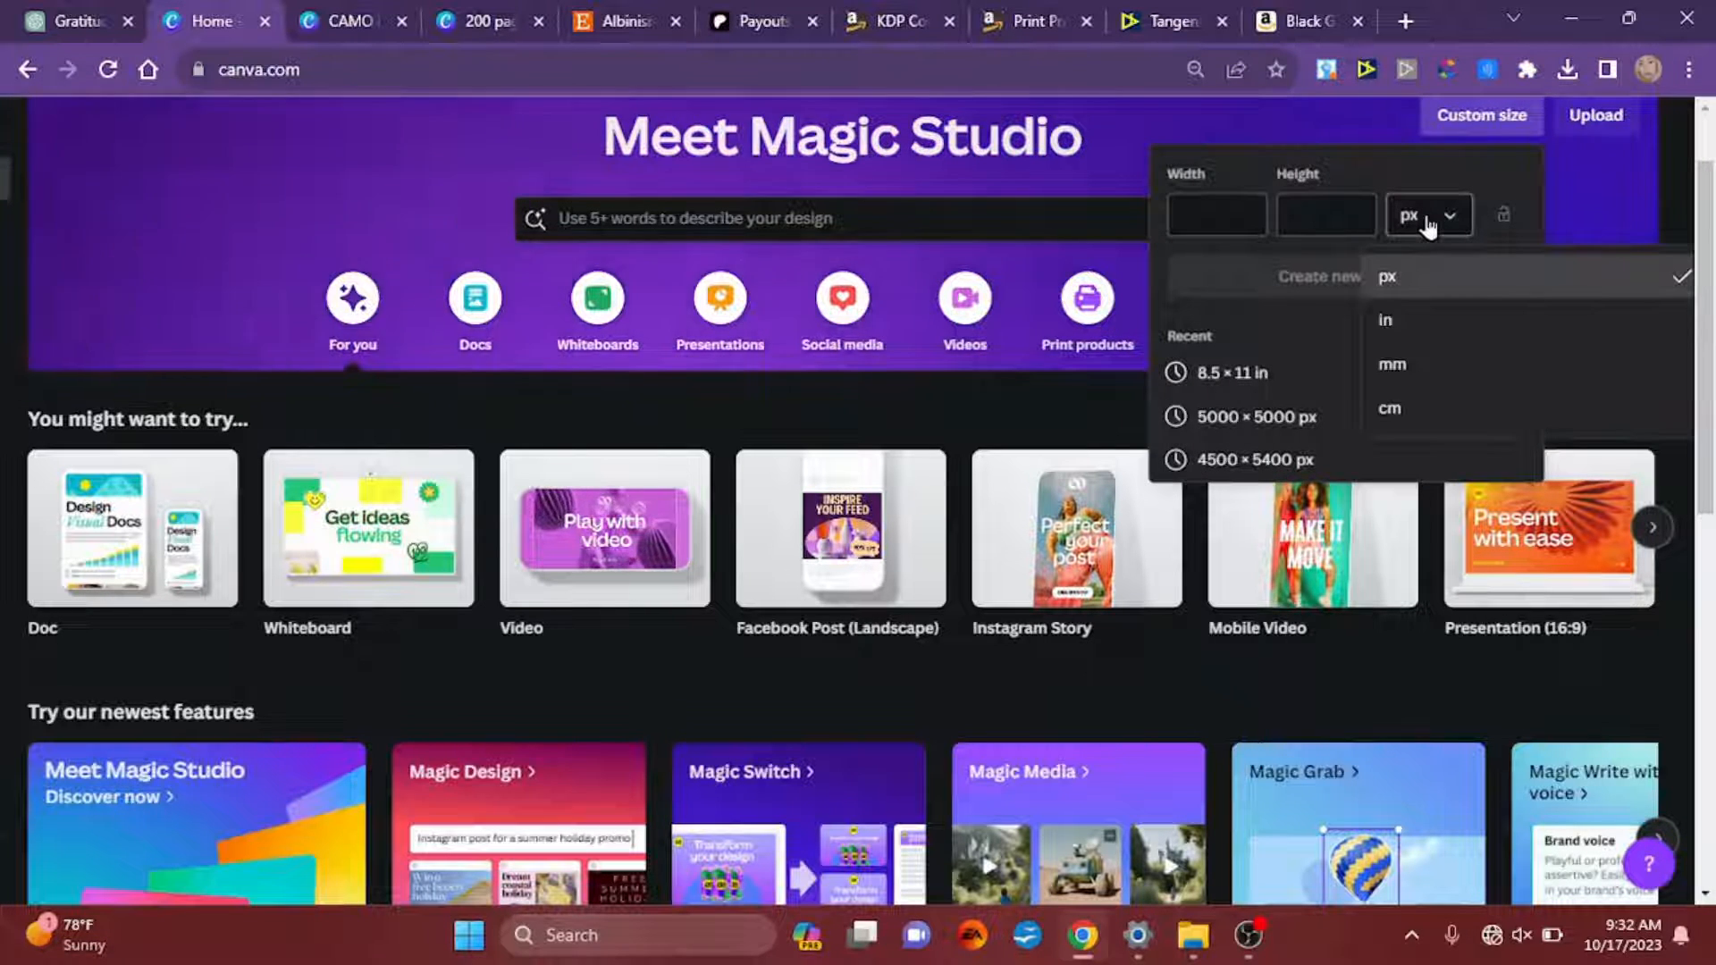
{"action": "left_click", "coordinate": [1422, 327]}
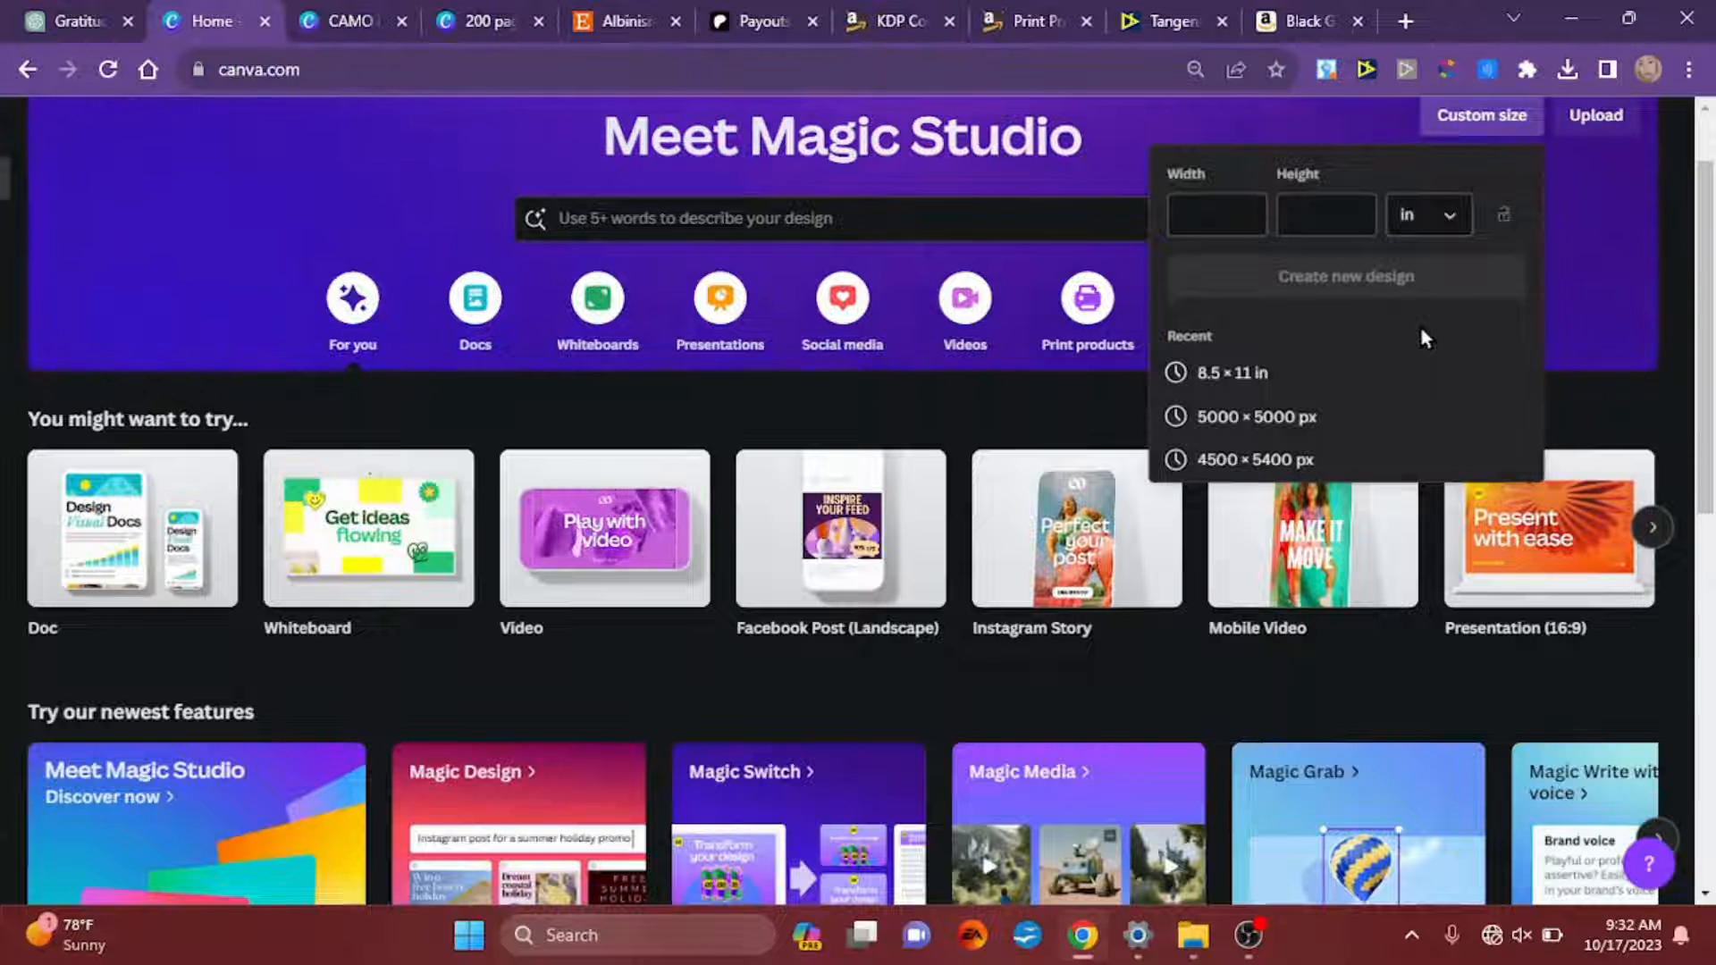
{"action": "left_click", "coordinate": [1195, 212]}
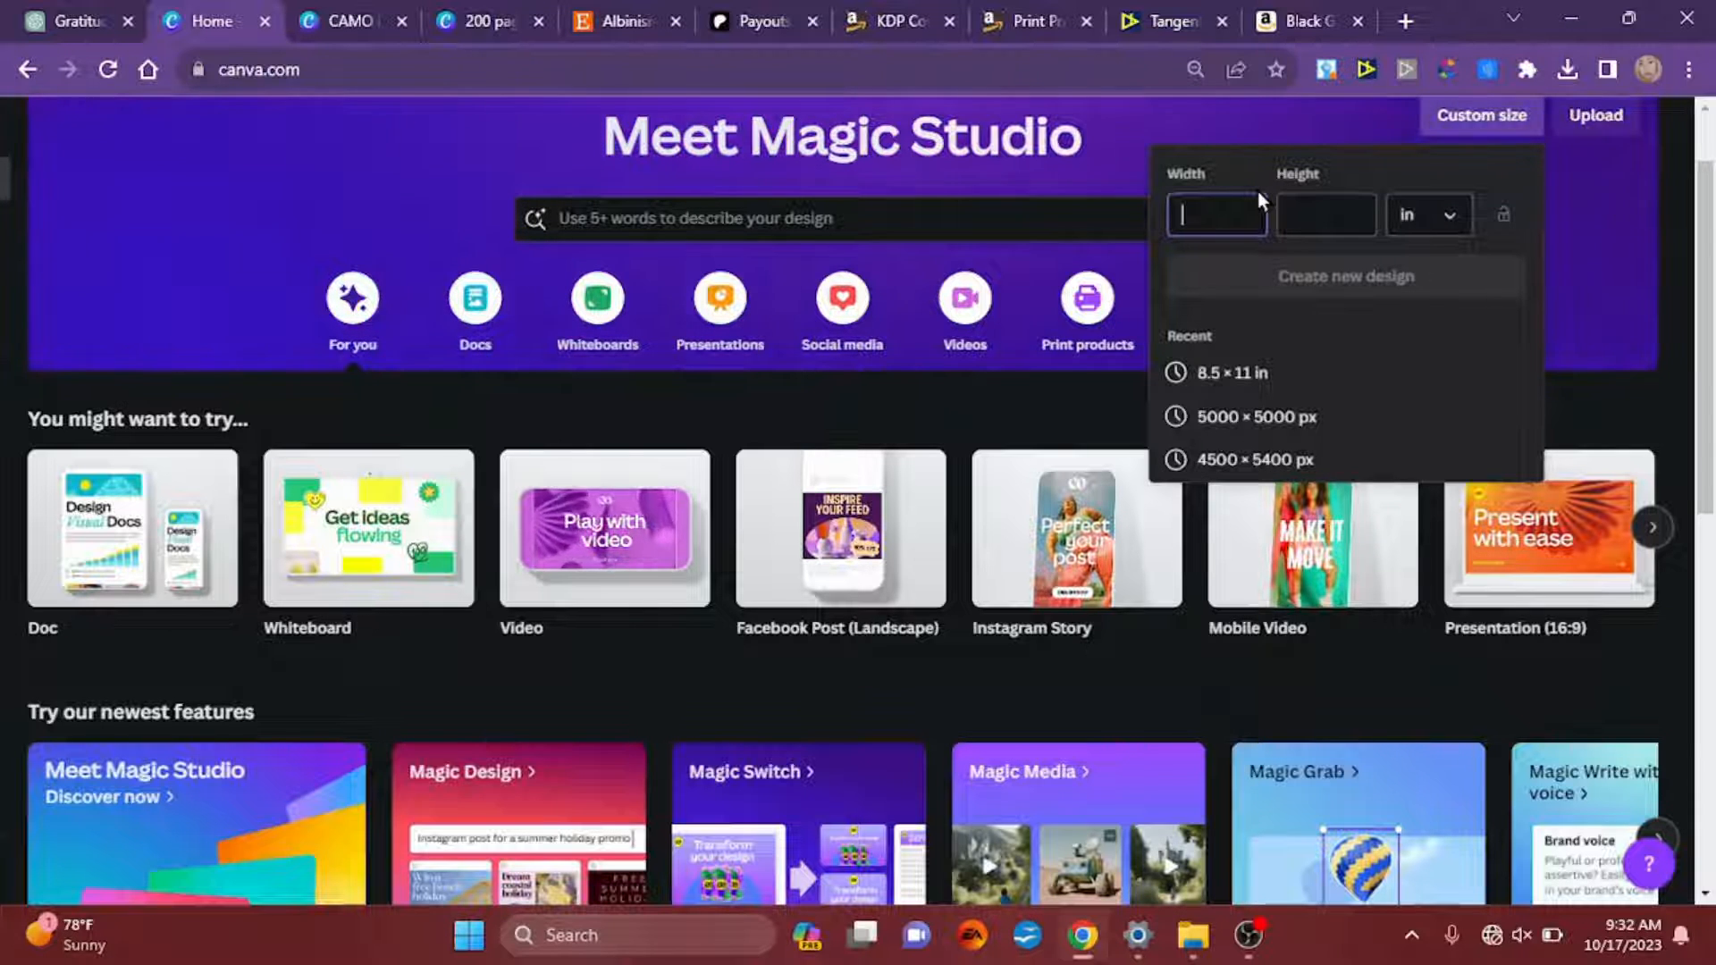
{"action": "type", "text": "8."}
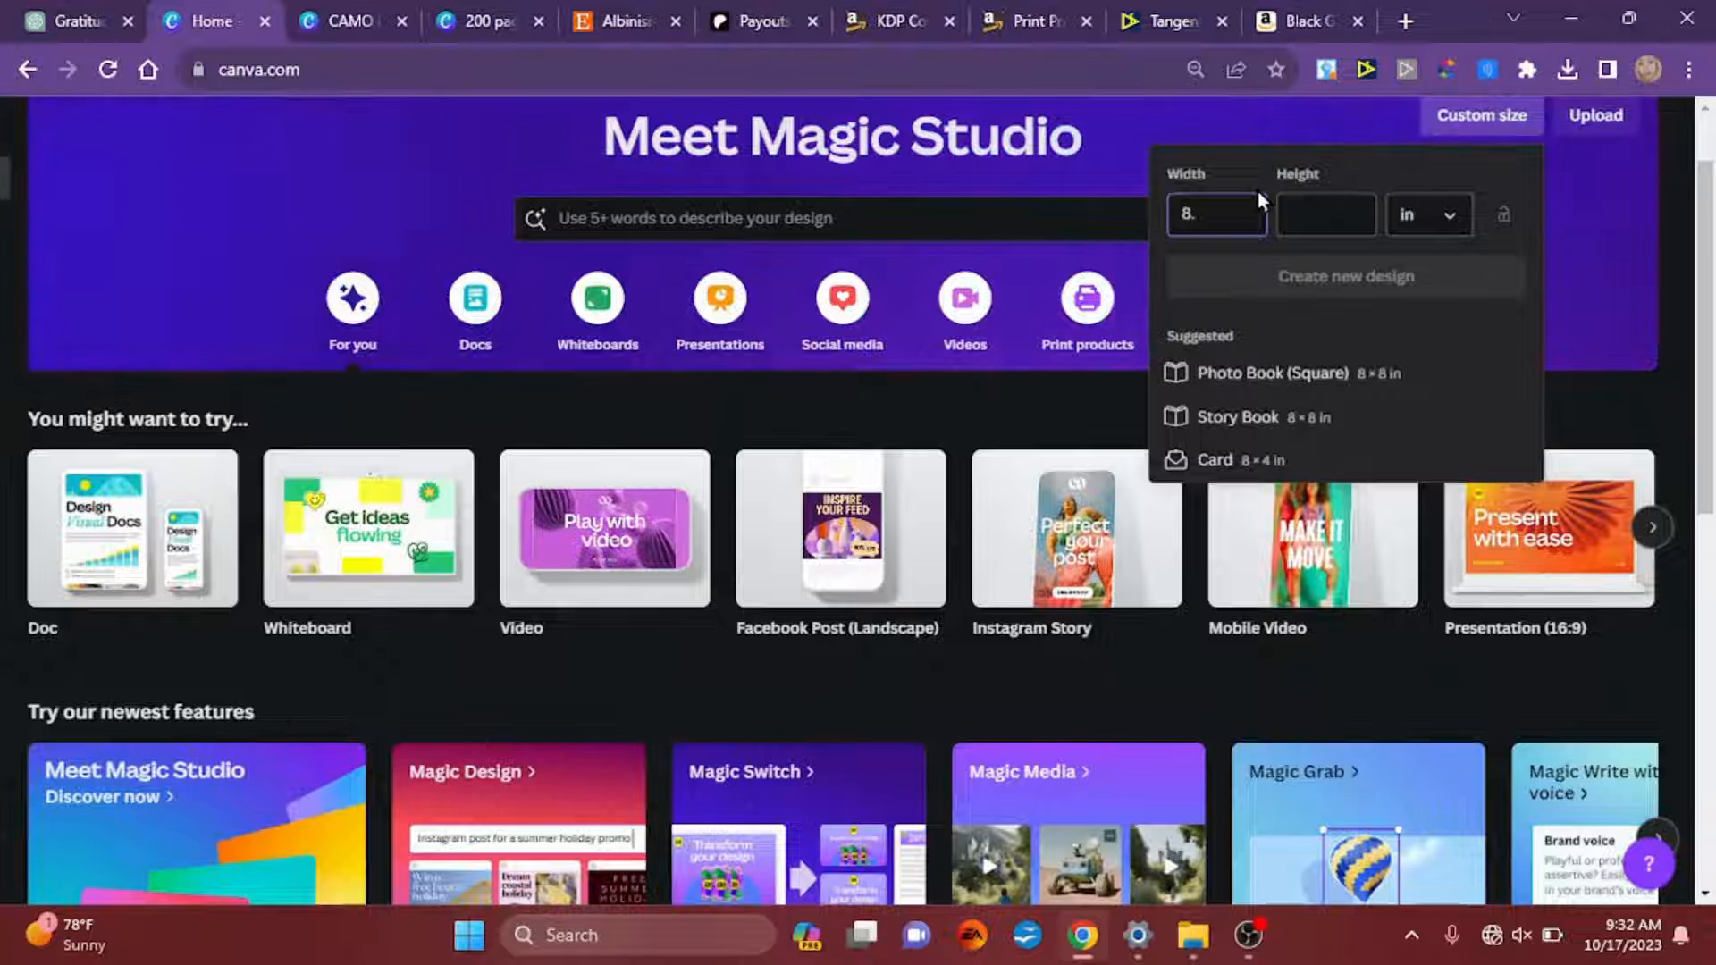
{"action": "type", "text": "62"}
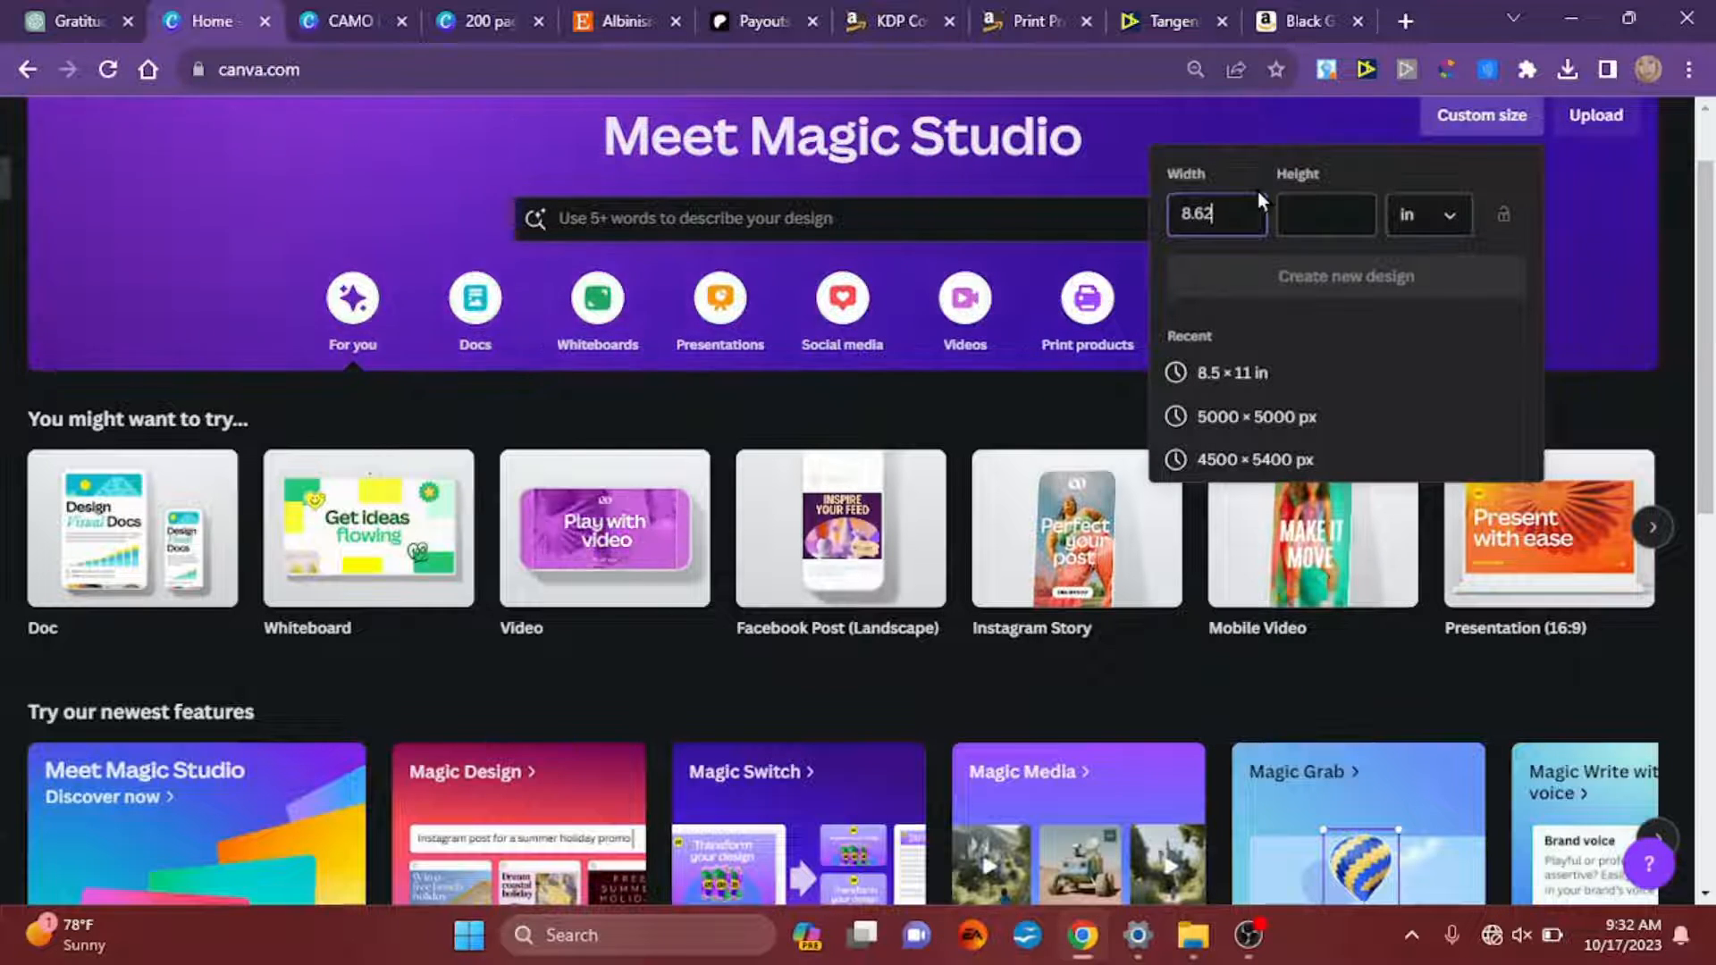
{"action": "type", "text": "5"}
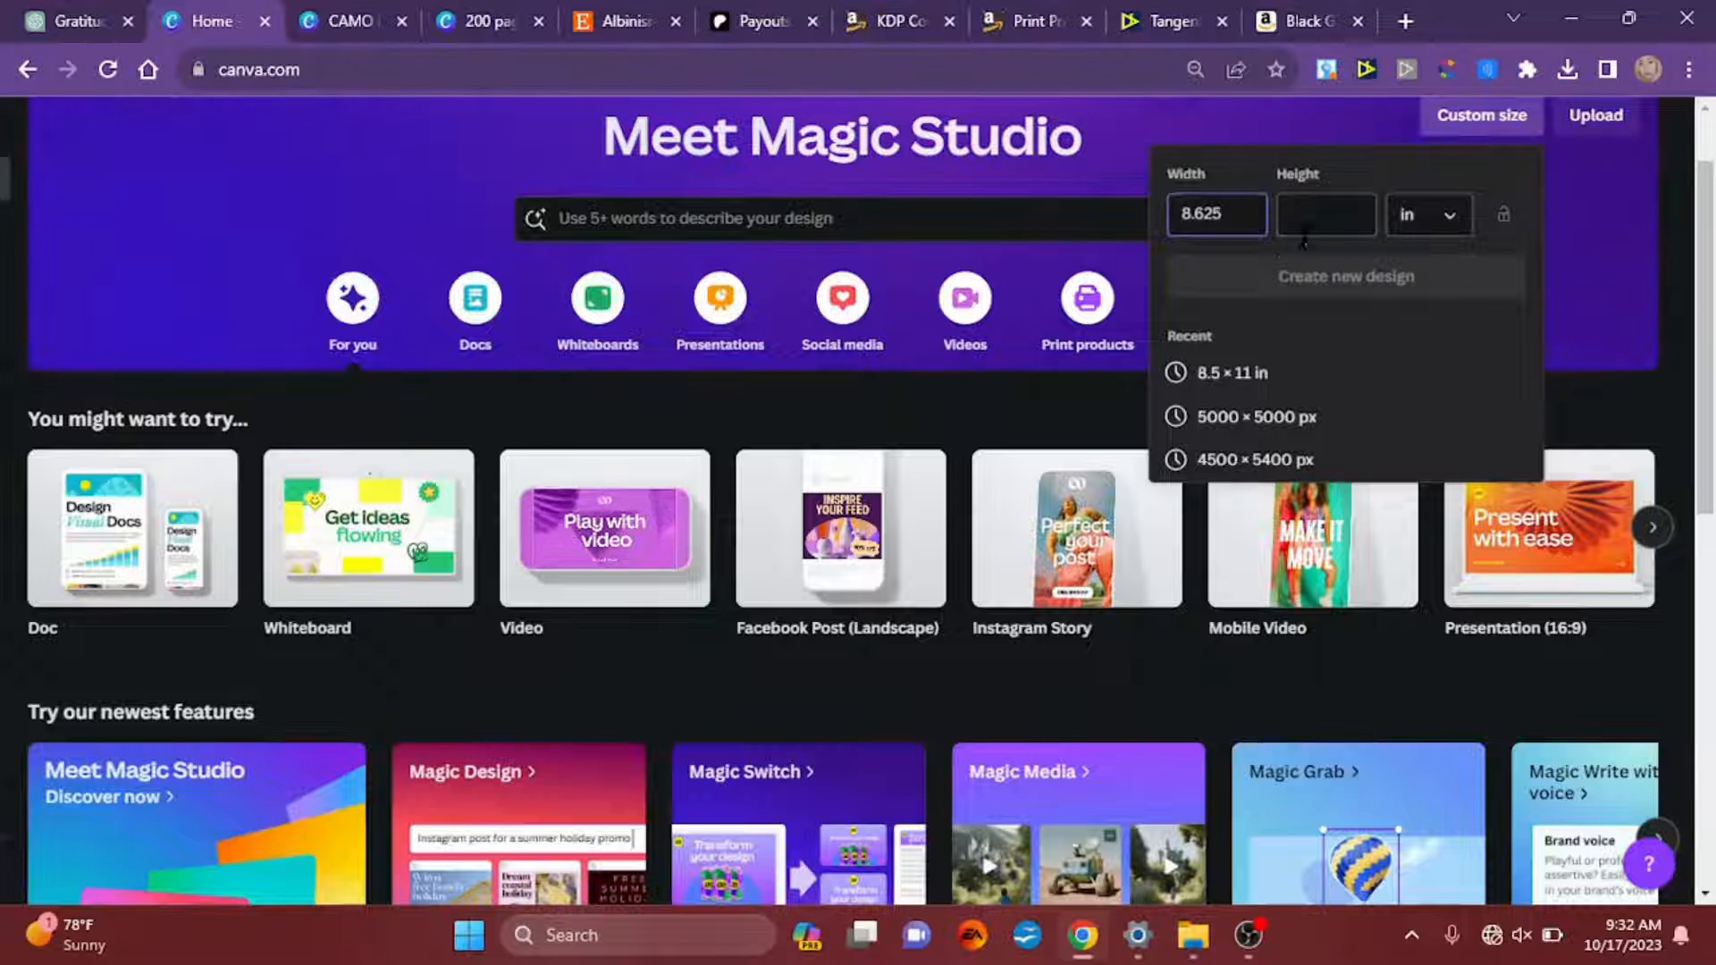
{"action": "left_click", "coordinate": [1332, 215]}
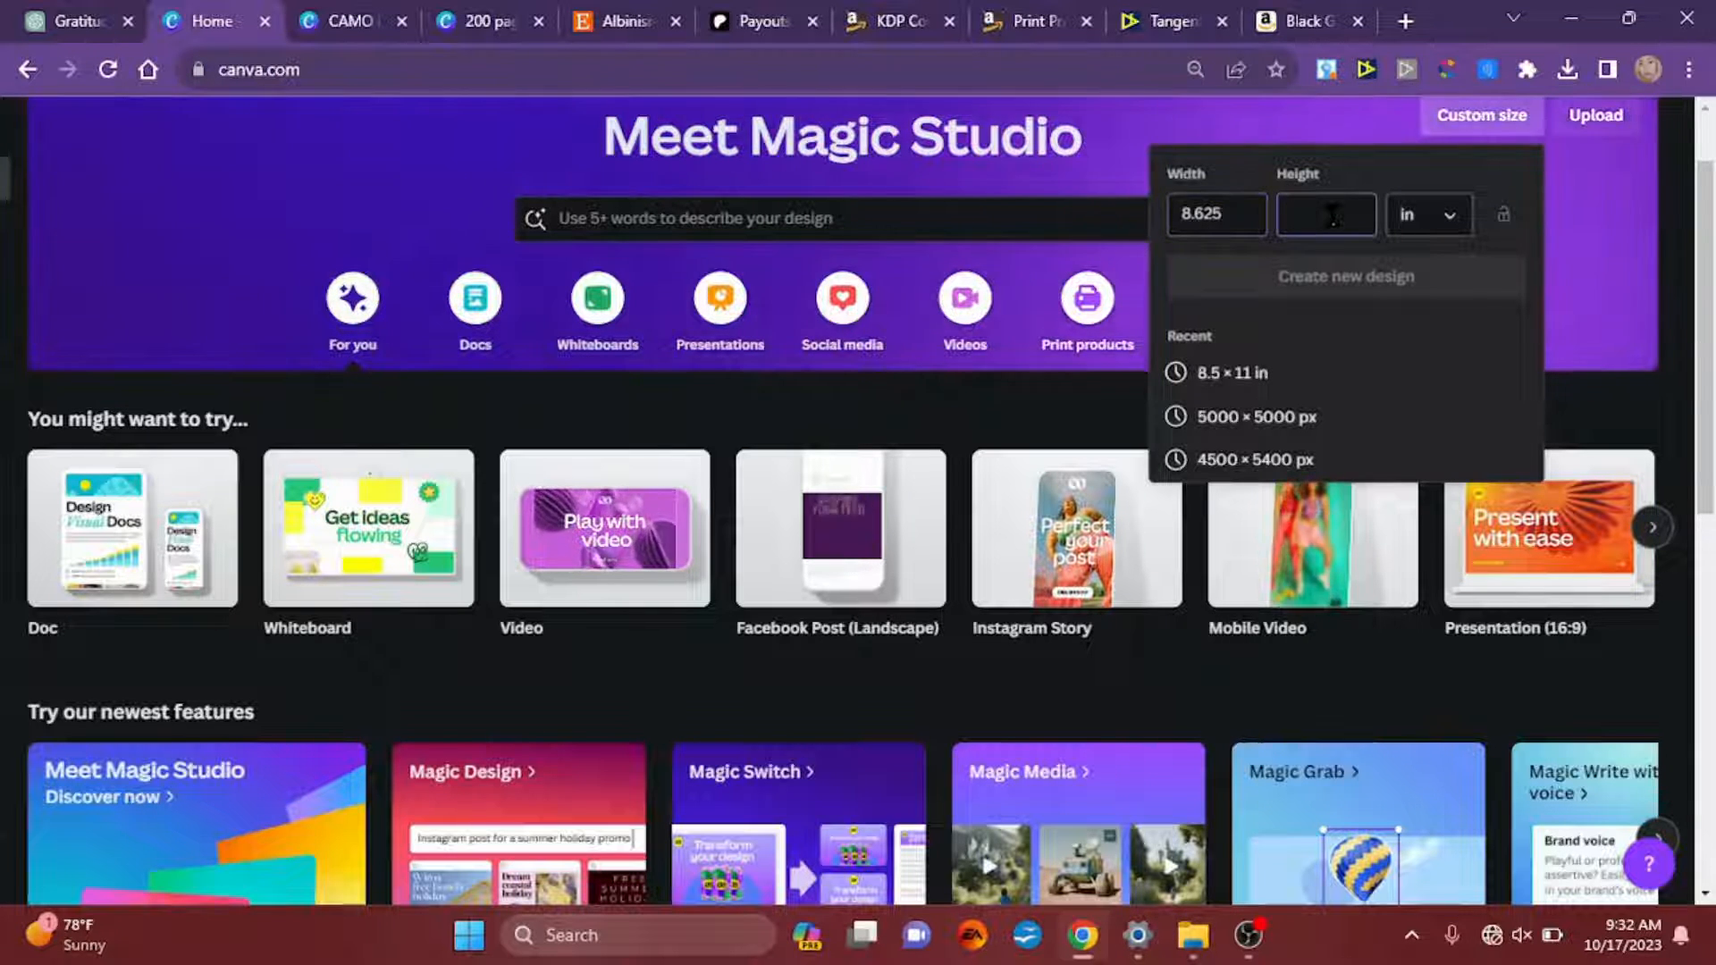
{"action": "type", "text": "11"}
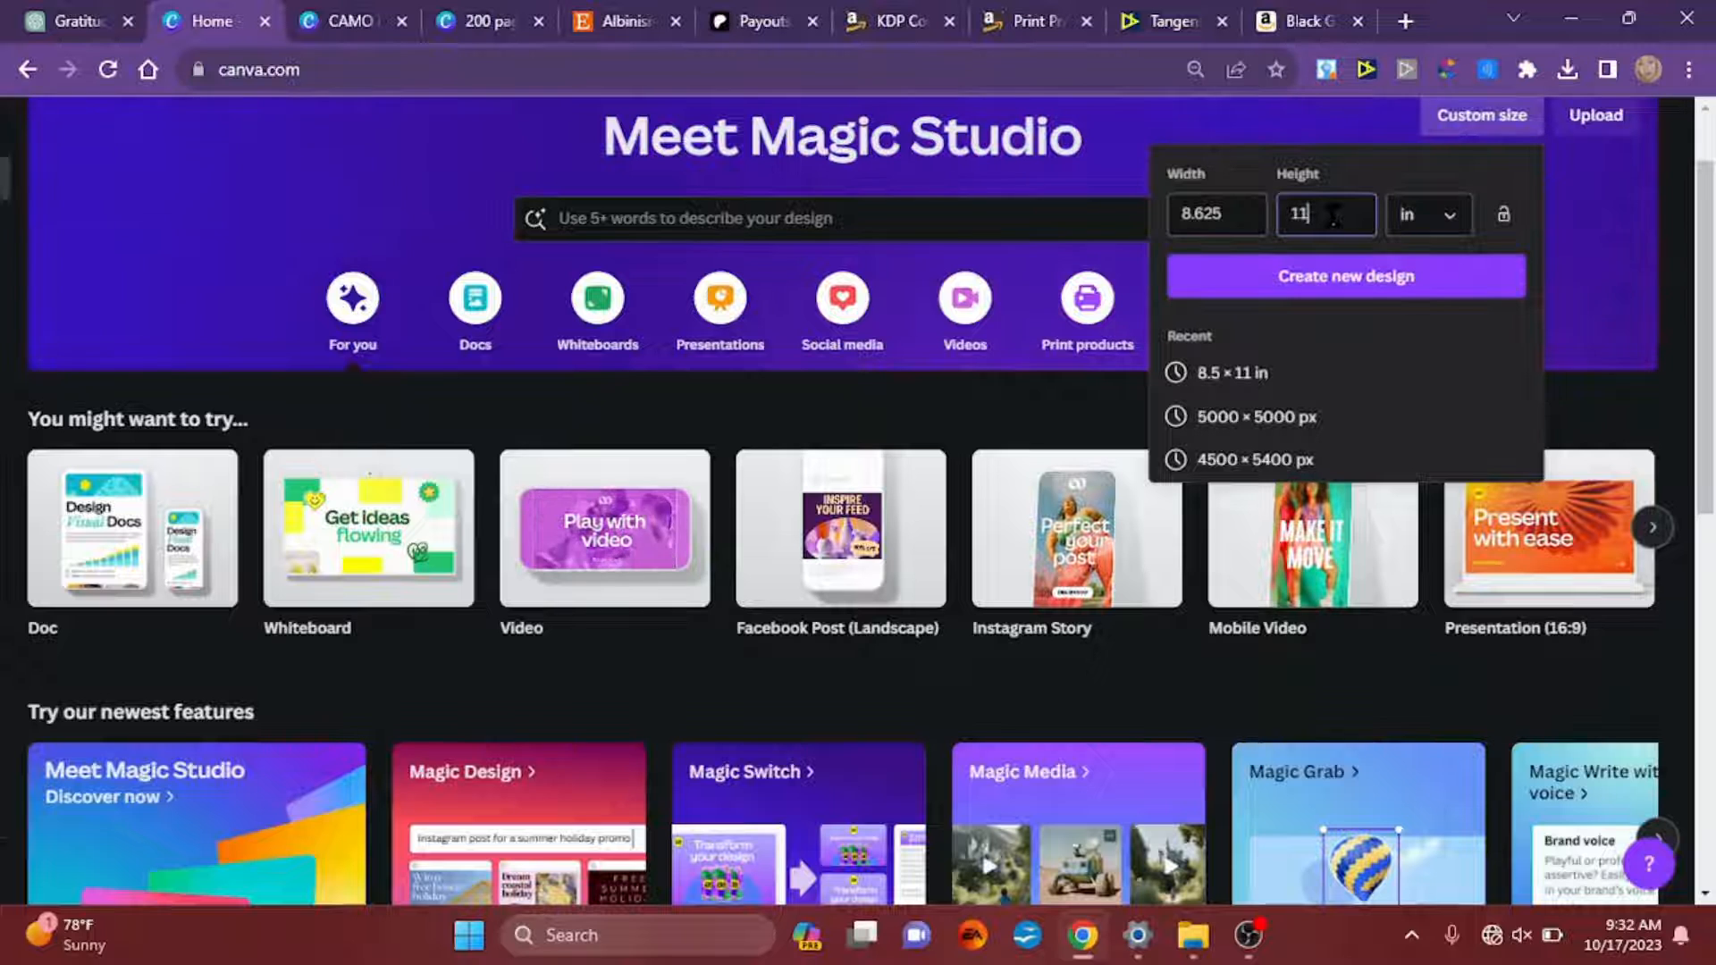
{"action": "type", "text": ".25"}
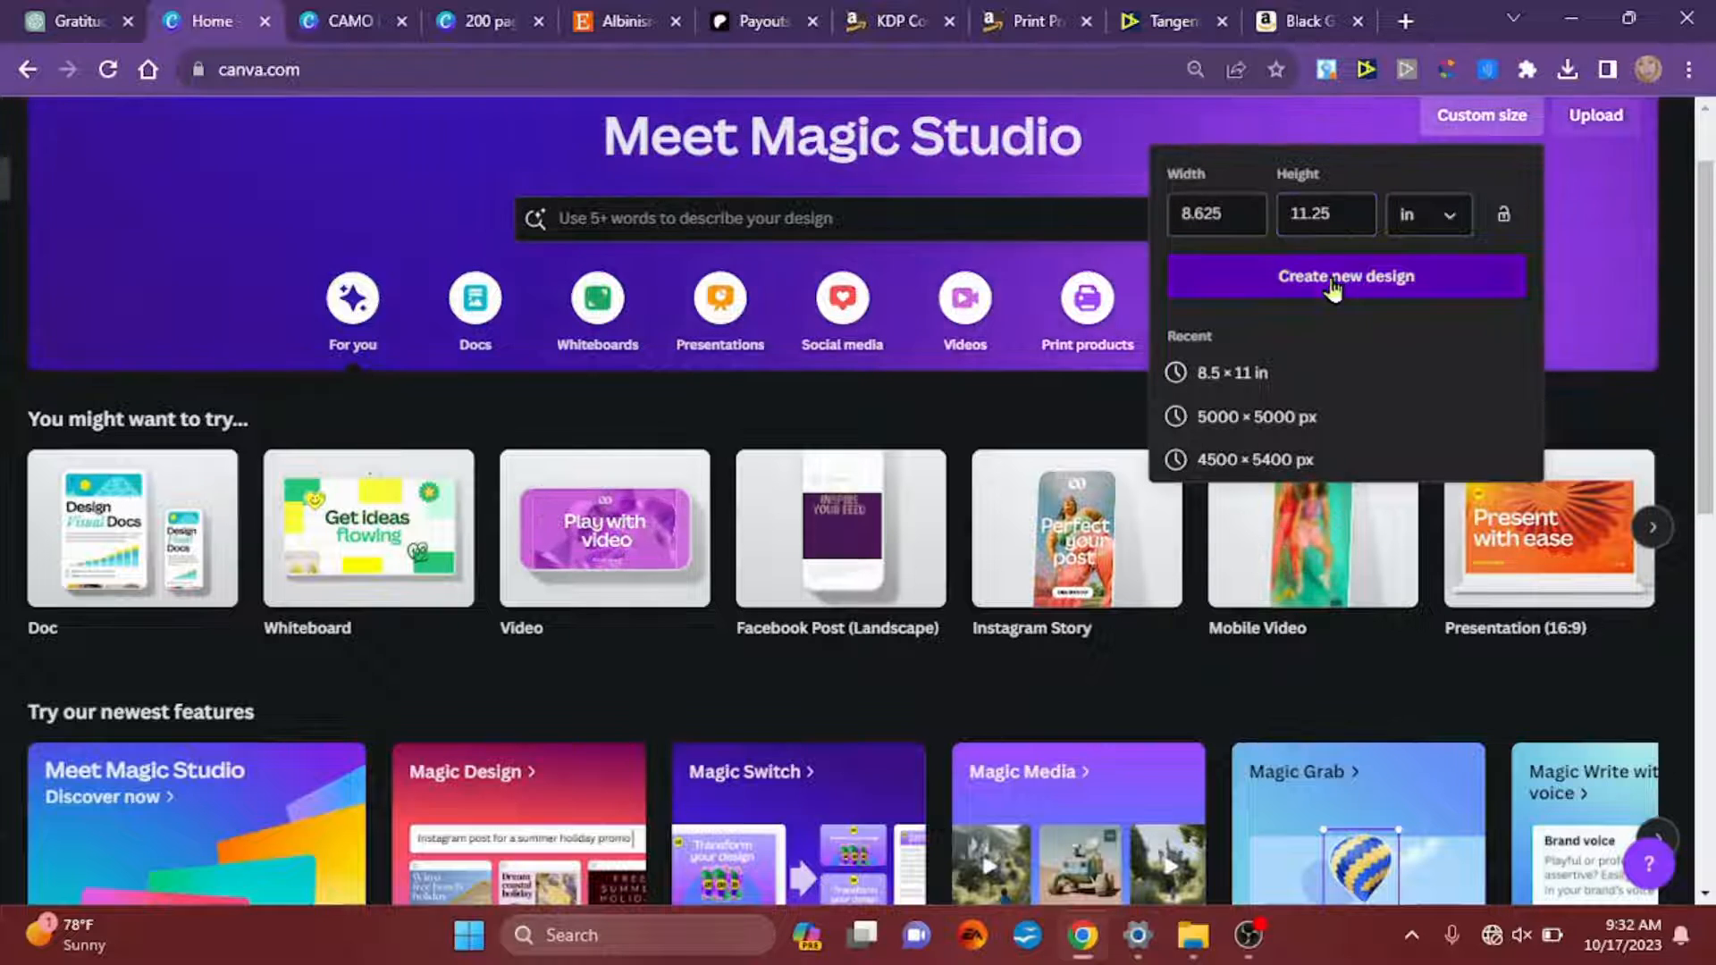
{"action": "left_click", "coordinate": [1332, 282]}
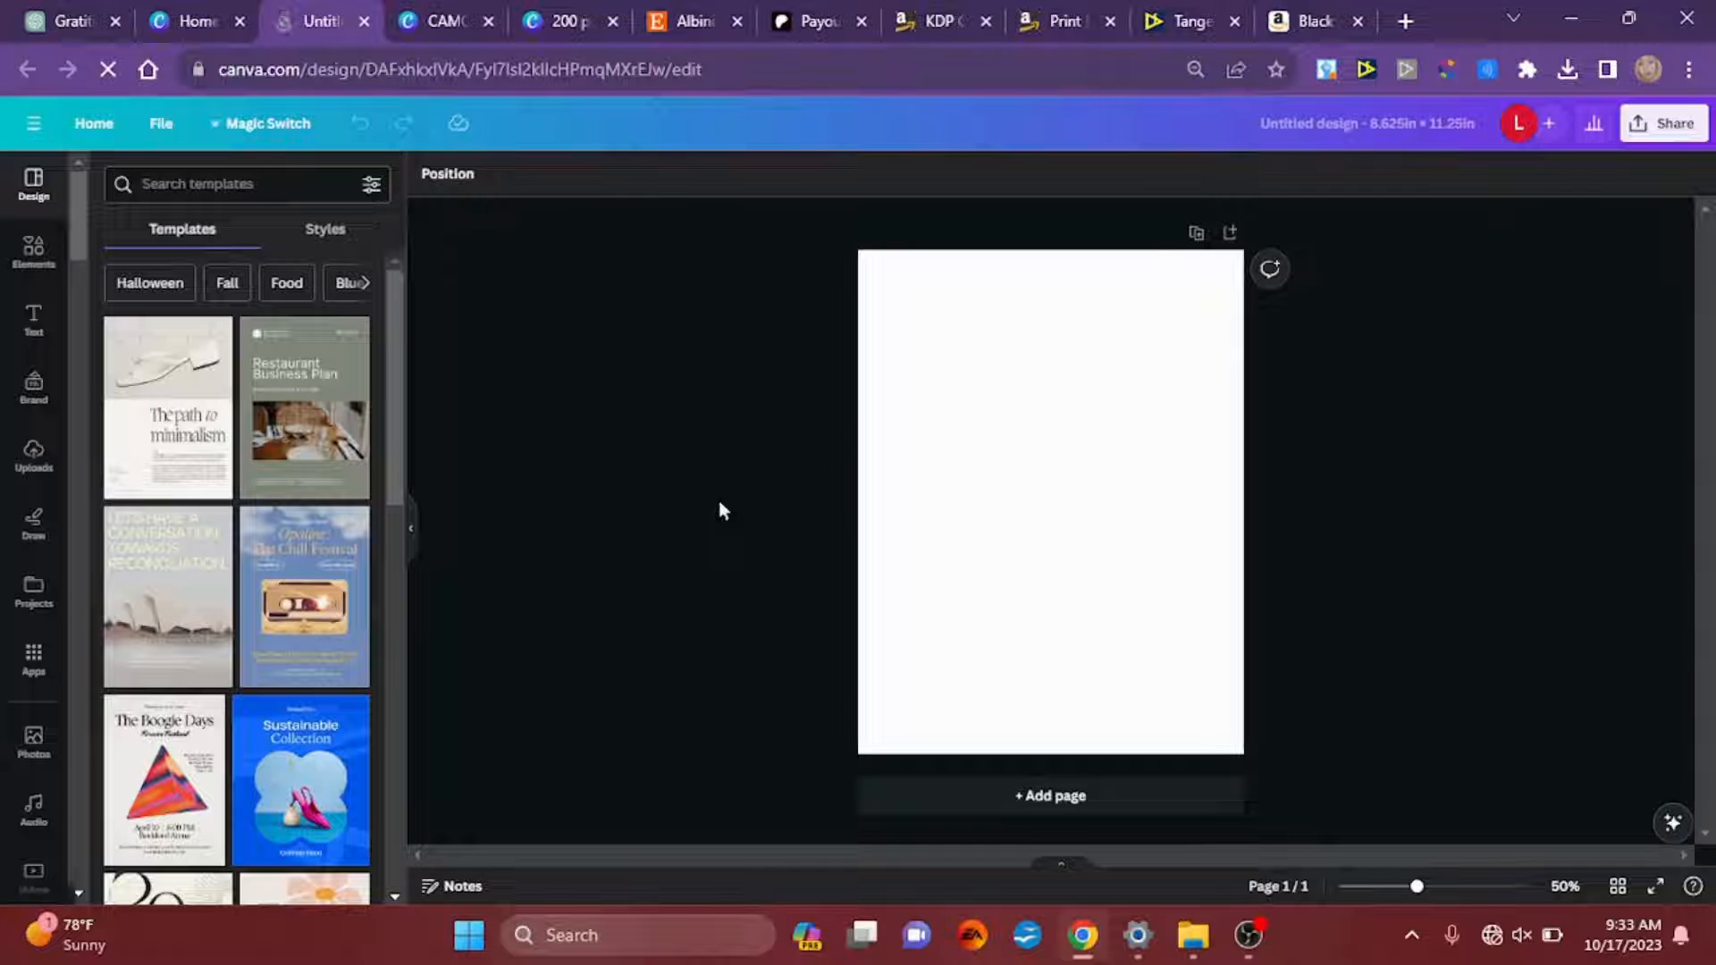
Step: Search the elements for "line", add a plain solid line, and stretch it horizontally past both side edges of the page
{"action": "scroll", "coordinate": [1415, 441], "scroll_direction": "up", "scroll_amount": 3}
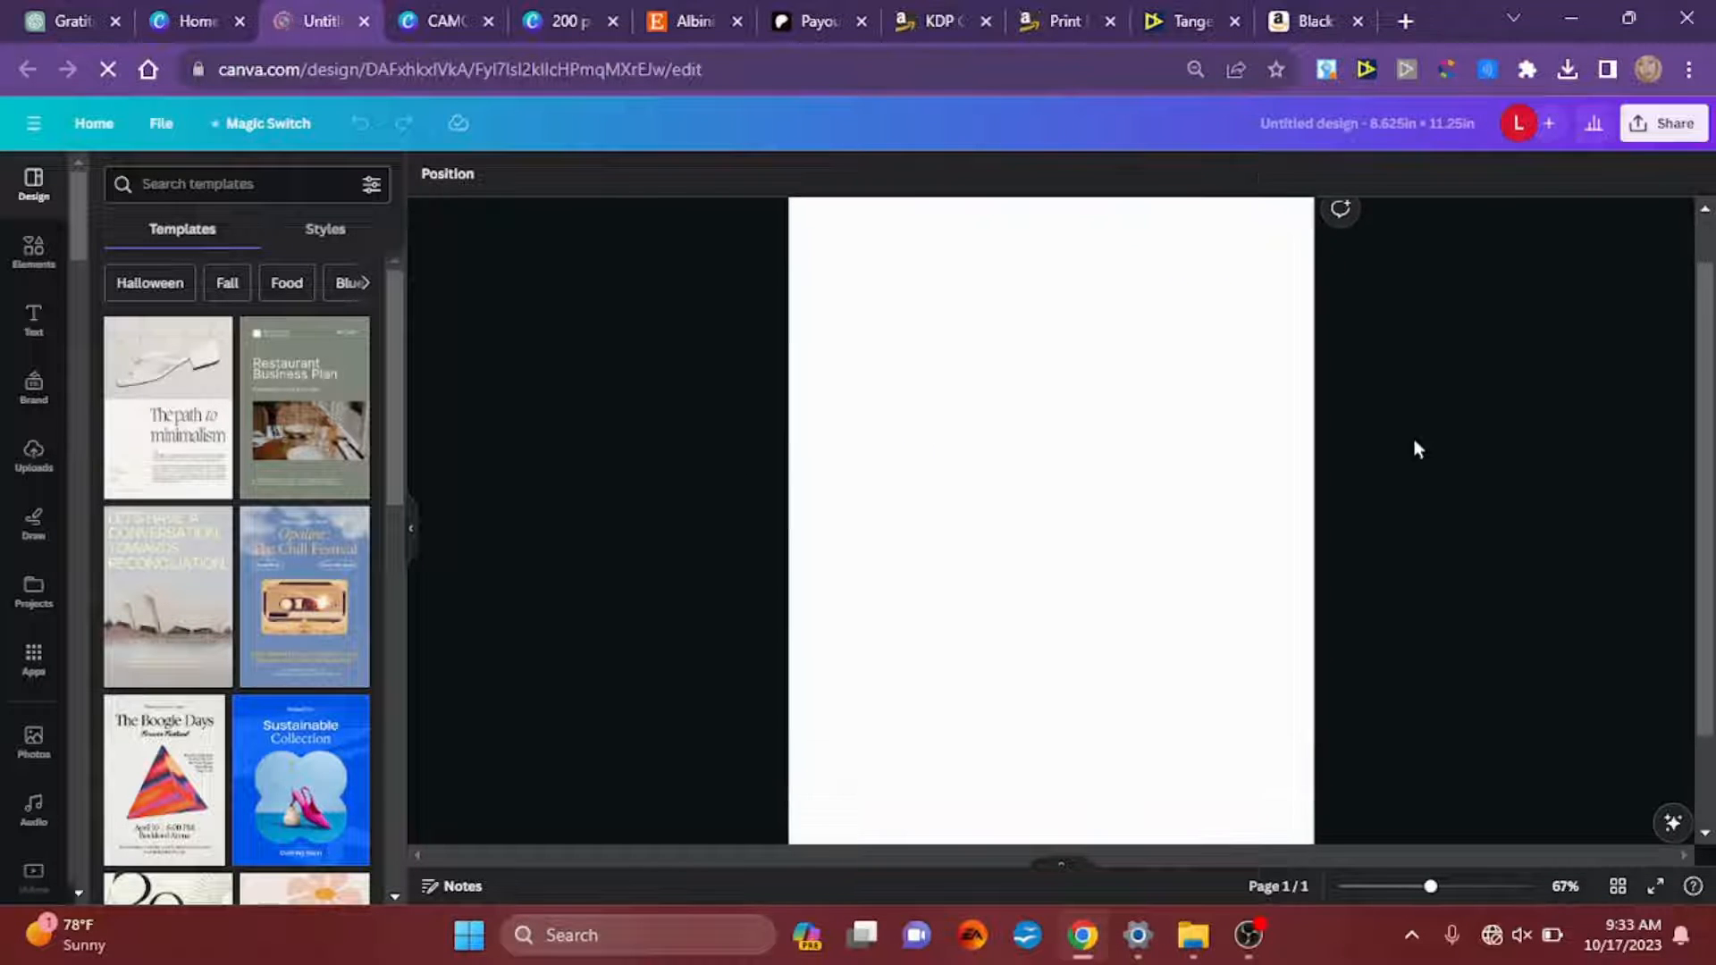
{"action": "scroll", "coordinate": [1414, 441], "scroll_direction": "down", "scroll_amount": 2}
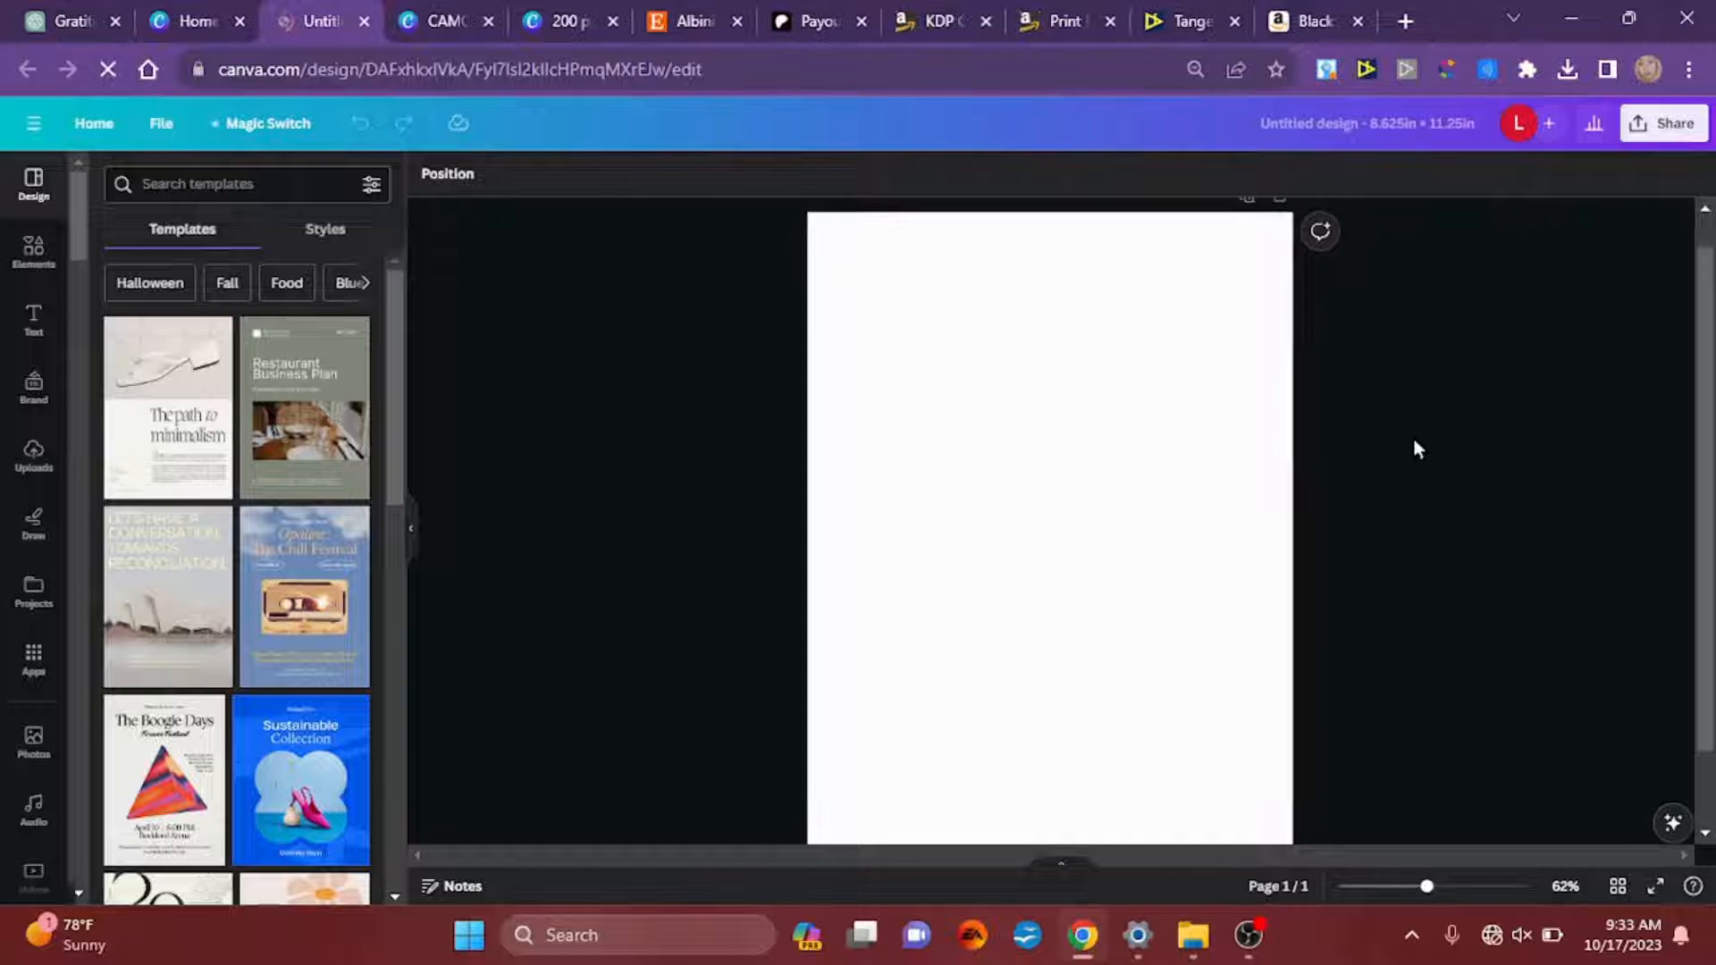
{"action": "left_click", "coordinate": [34, 254]}
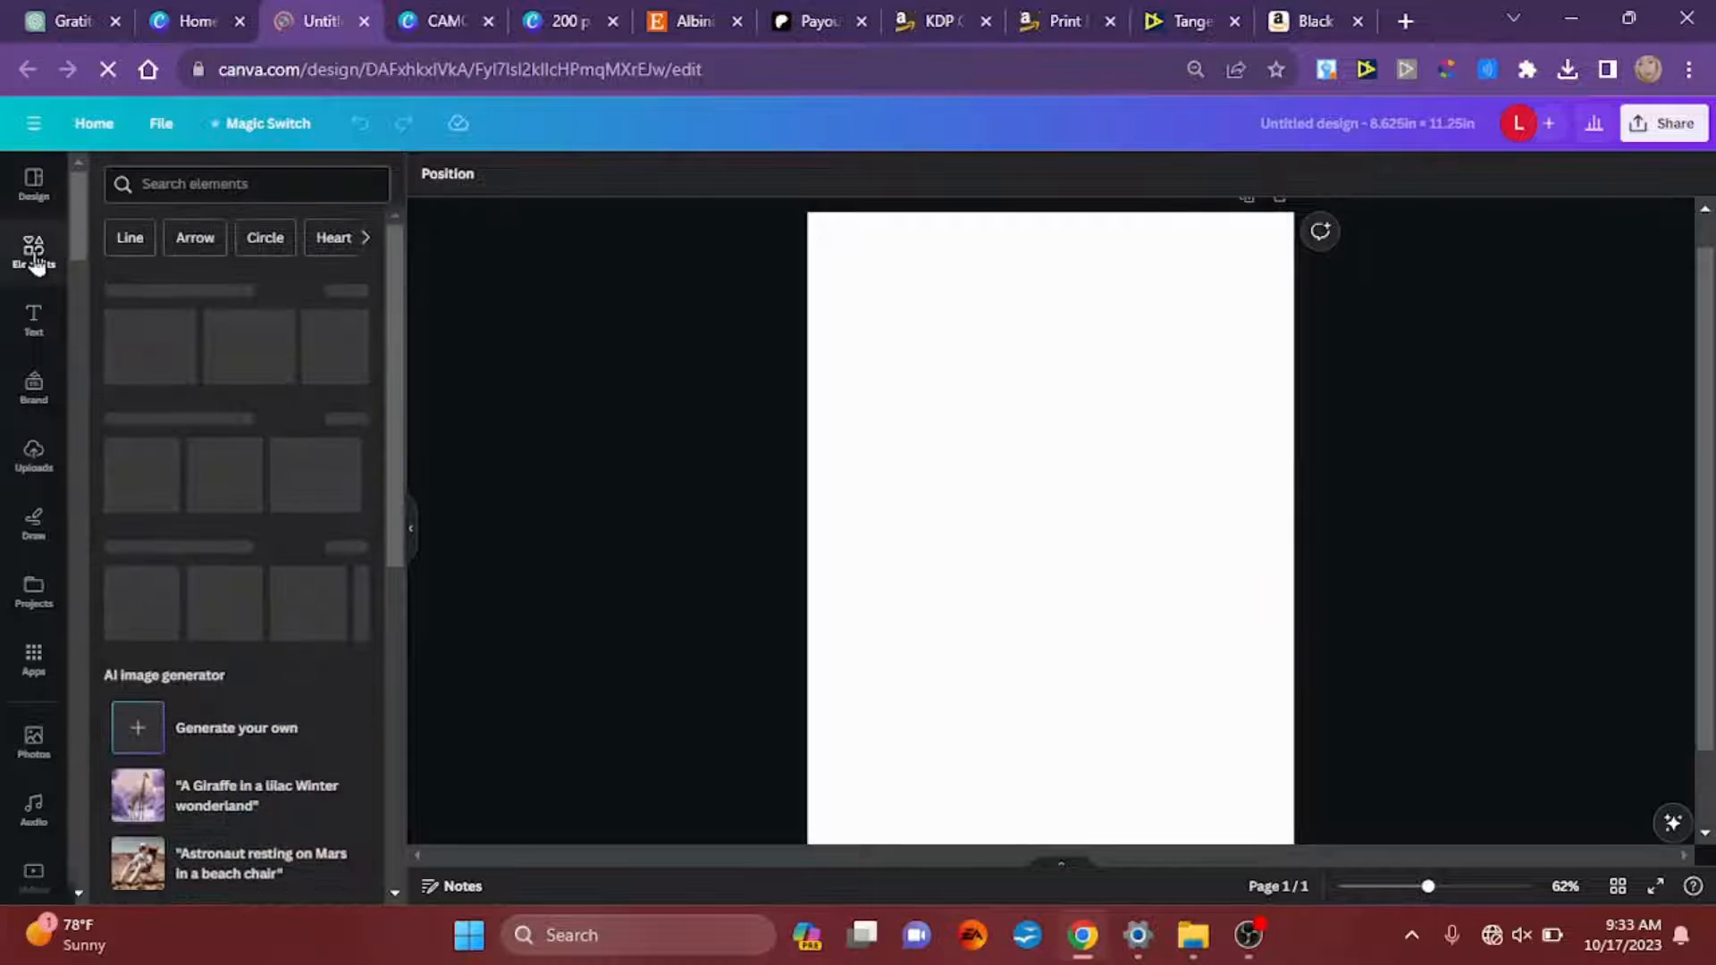
{"action": "left_click", "coordinate": [216, 187]}
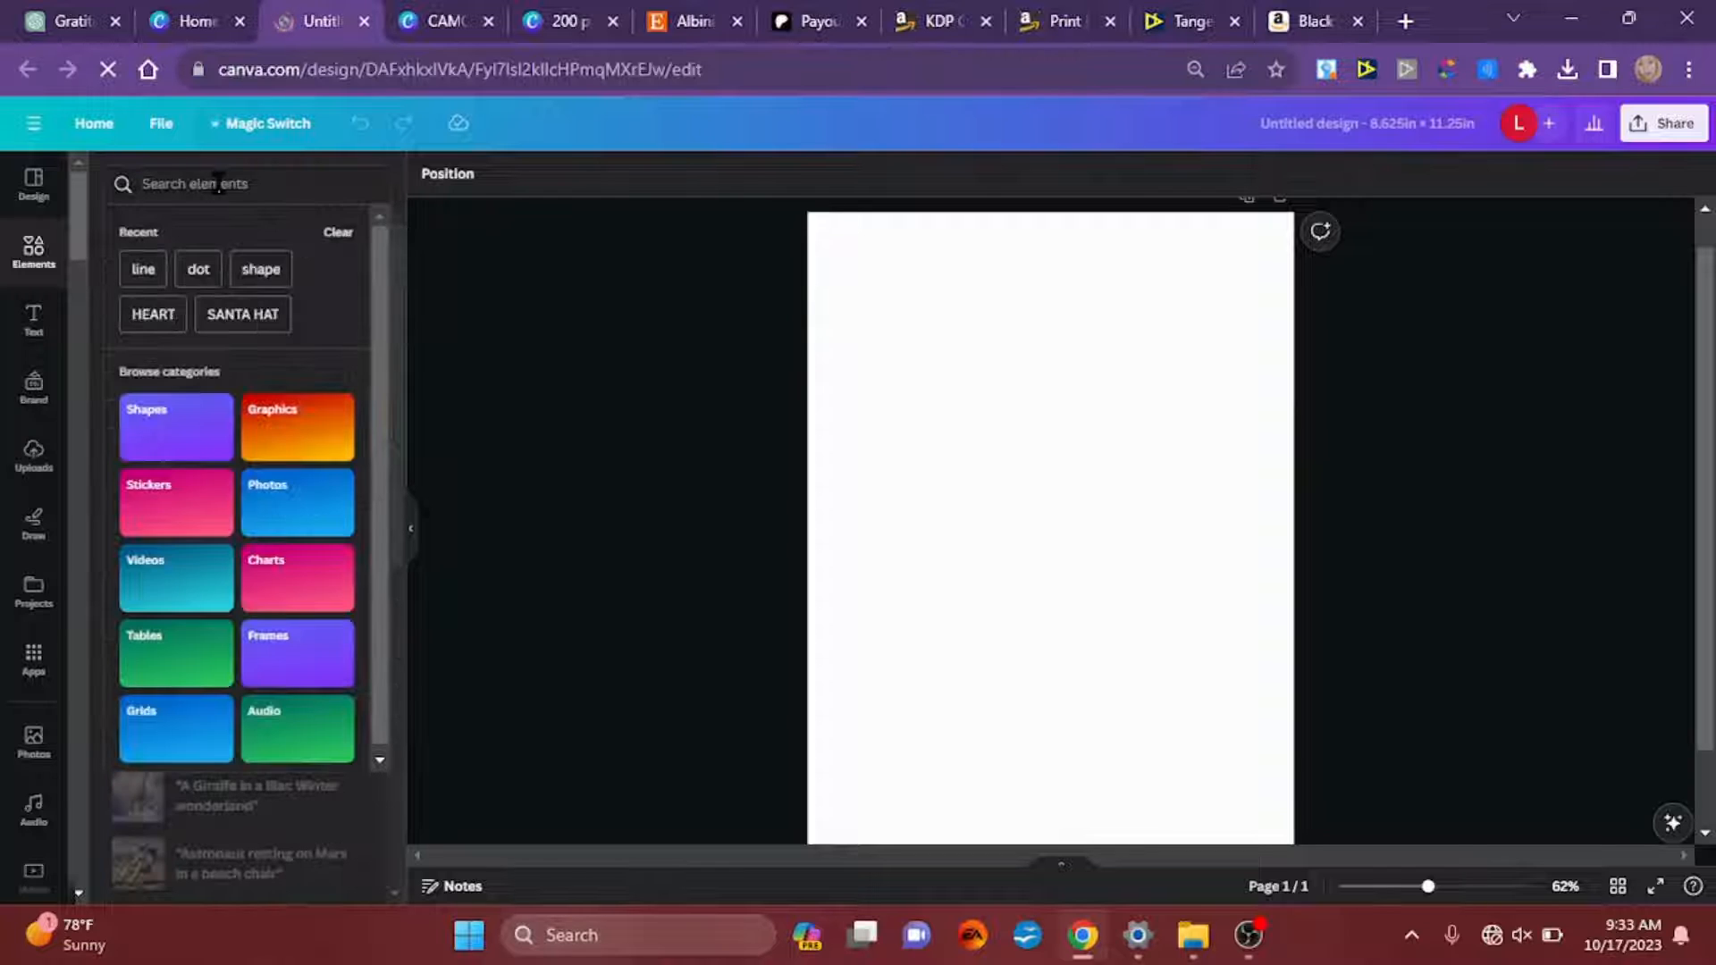
{"action": "type", "text": "line"}
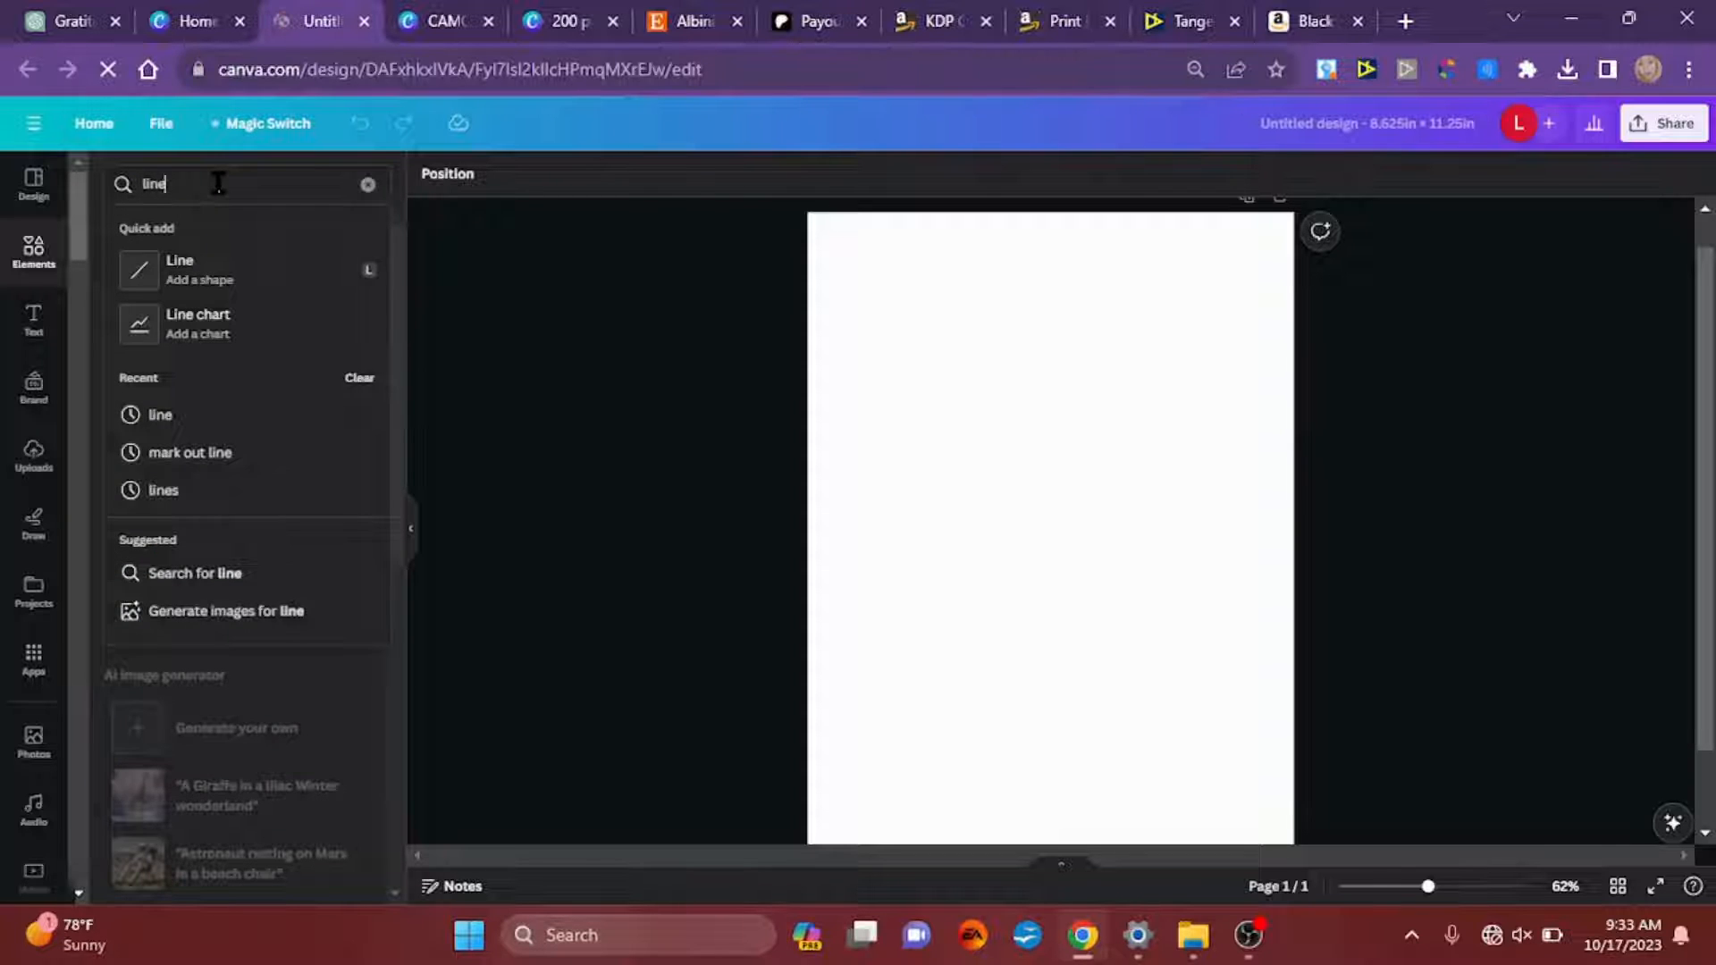
{"action": "key", "text": "Return"}
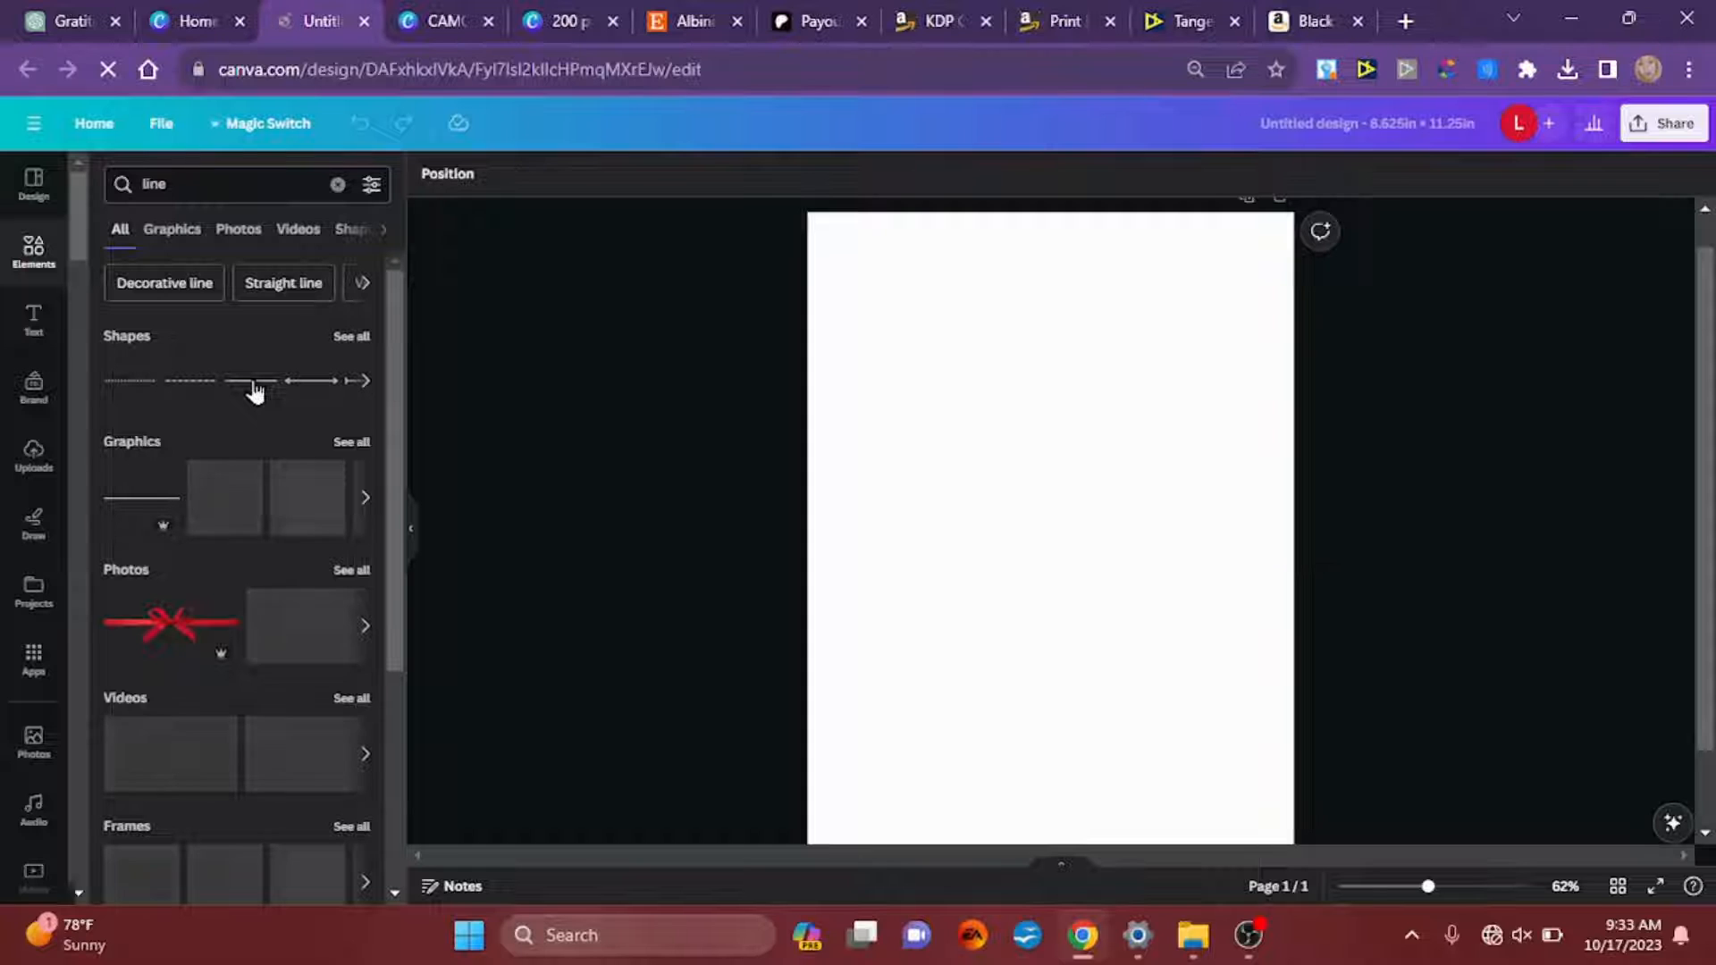
{"action": "left_click", "coordinate": [255, 390]}
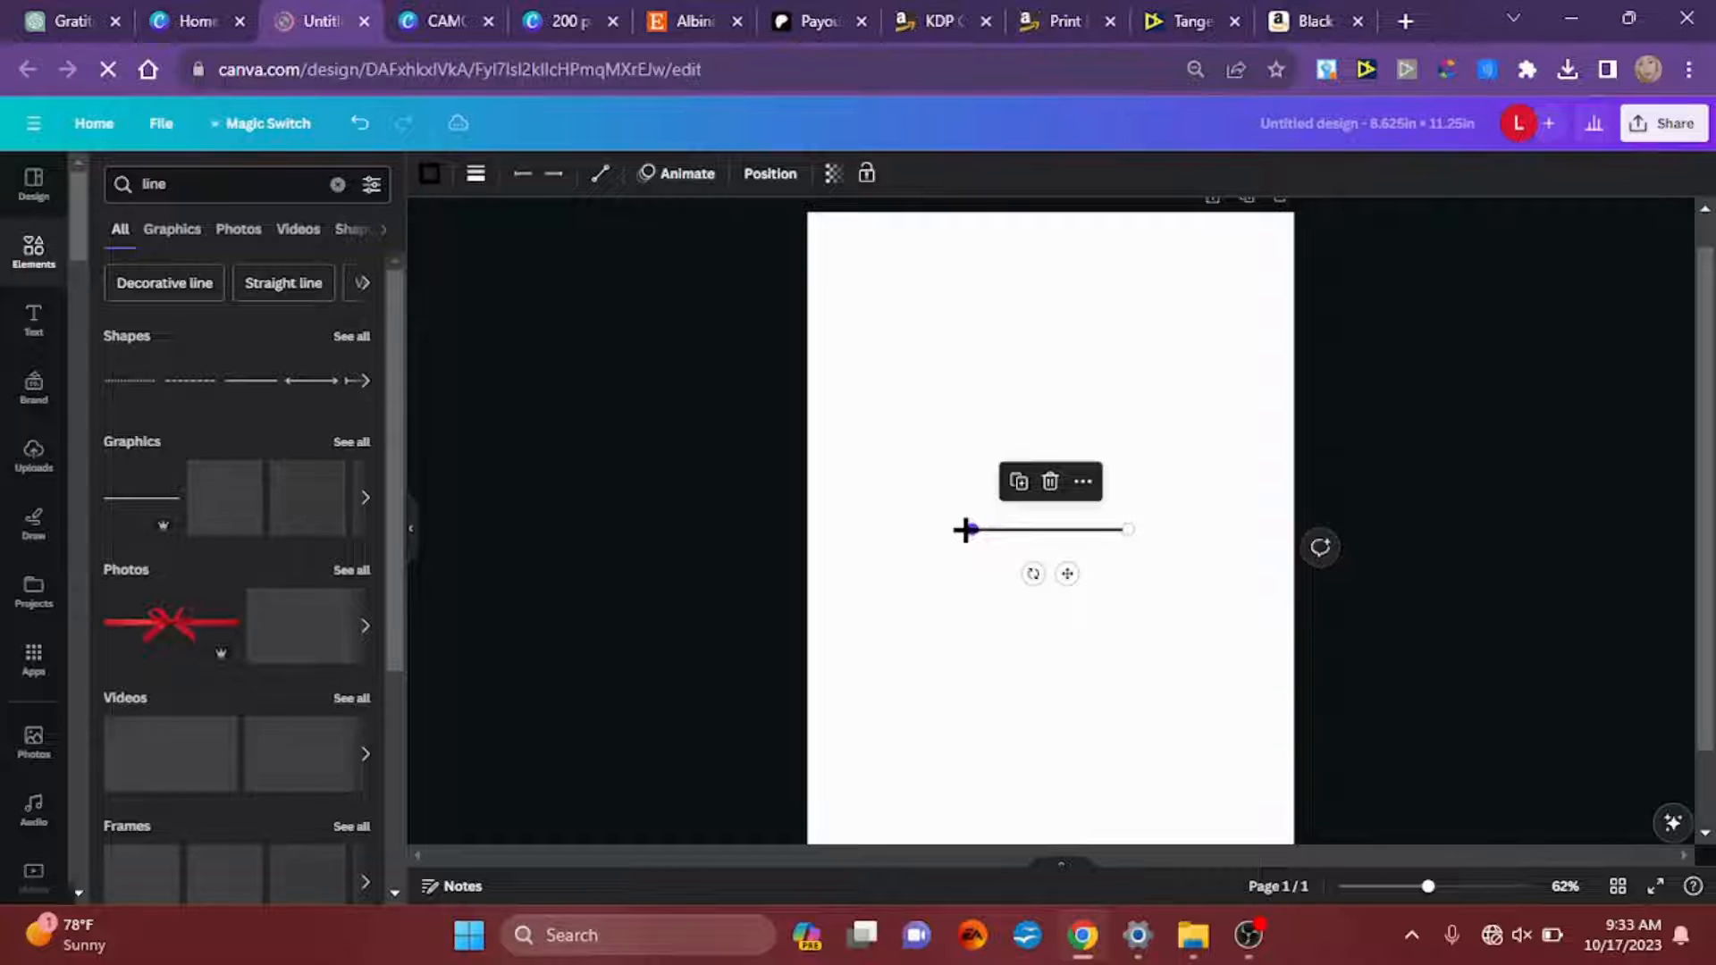
{"action": "left_click_drag", "start_coordinate": [965, 530], "coordinate": [762, 533]}
{"action": "left_click_drag", "start_coordinate": [1125, 530], "coordinate": [1372, 530]}
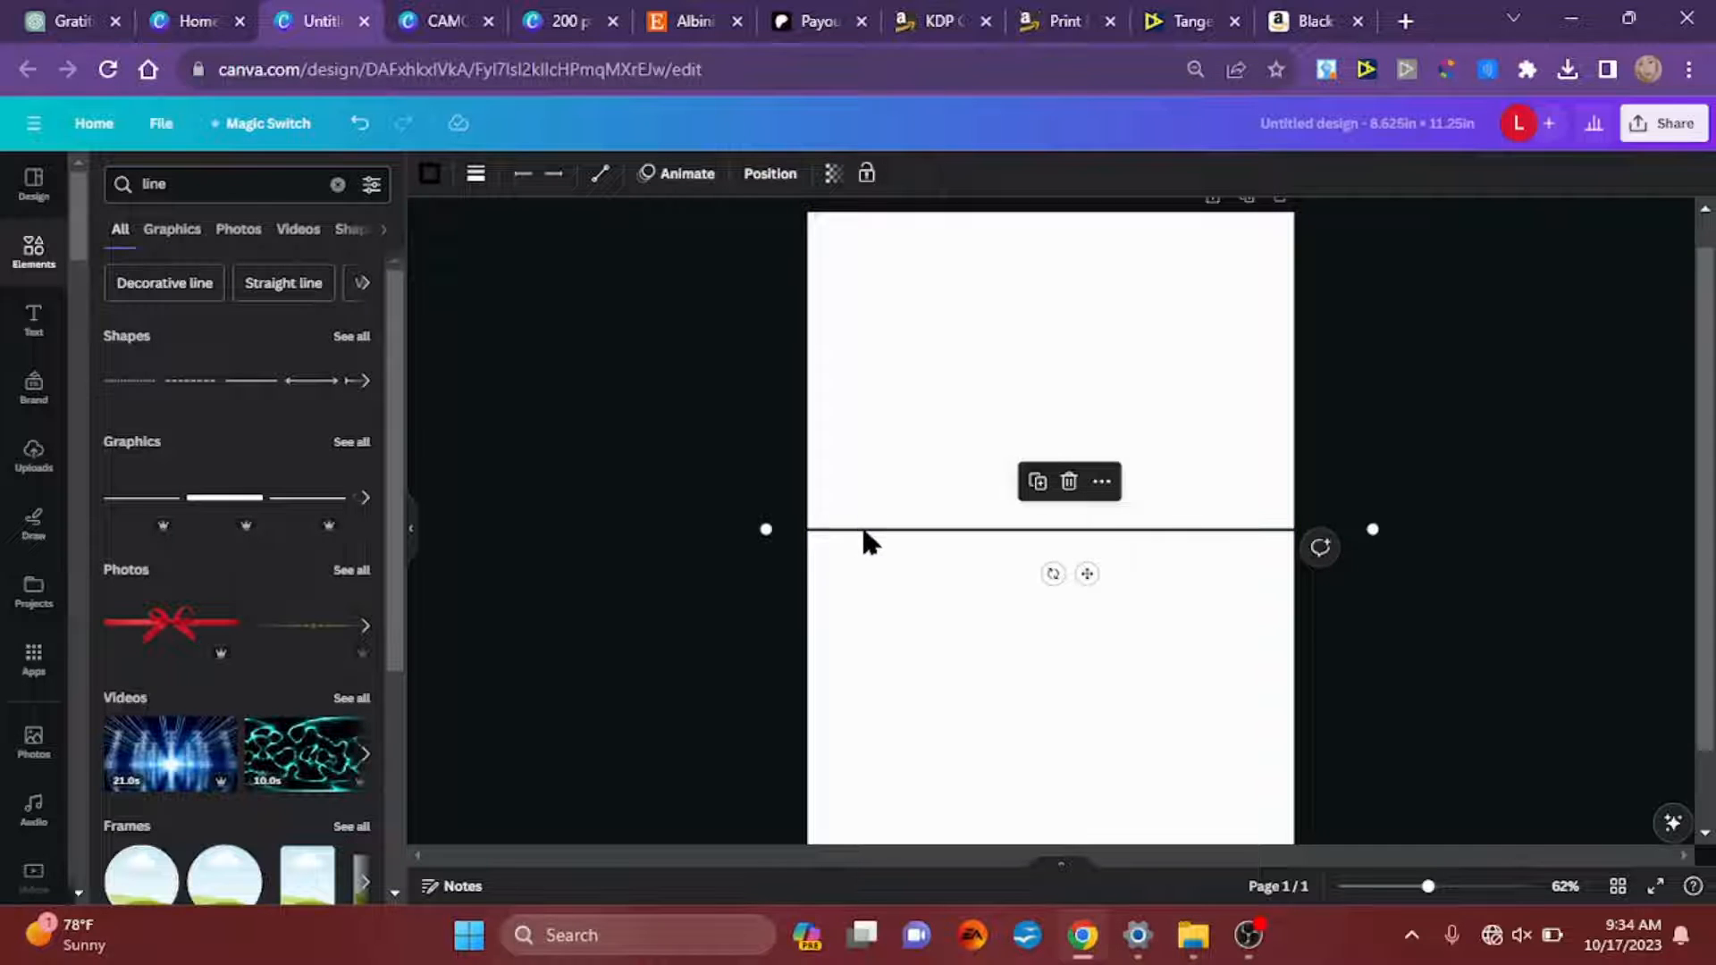
Step: Set the line weight of the horizontal line to 1
{"action": "left_click", "coordinate": [477, 176]}
{"action": "left_click", "coordinate": [476, 176]}
{"action": "left_click", "coordinate": [476, 176]}
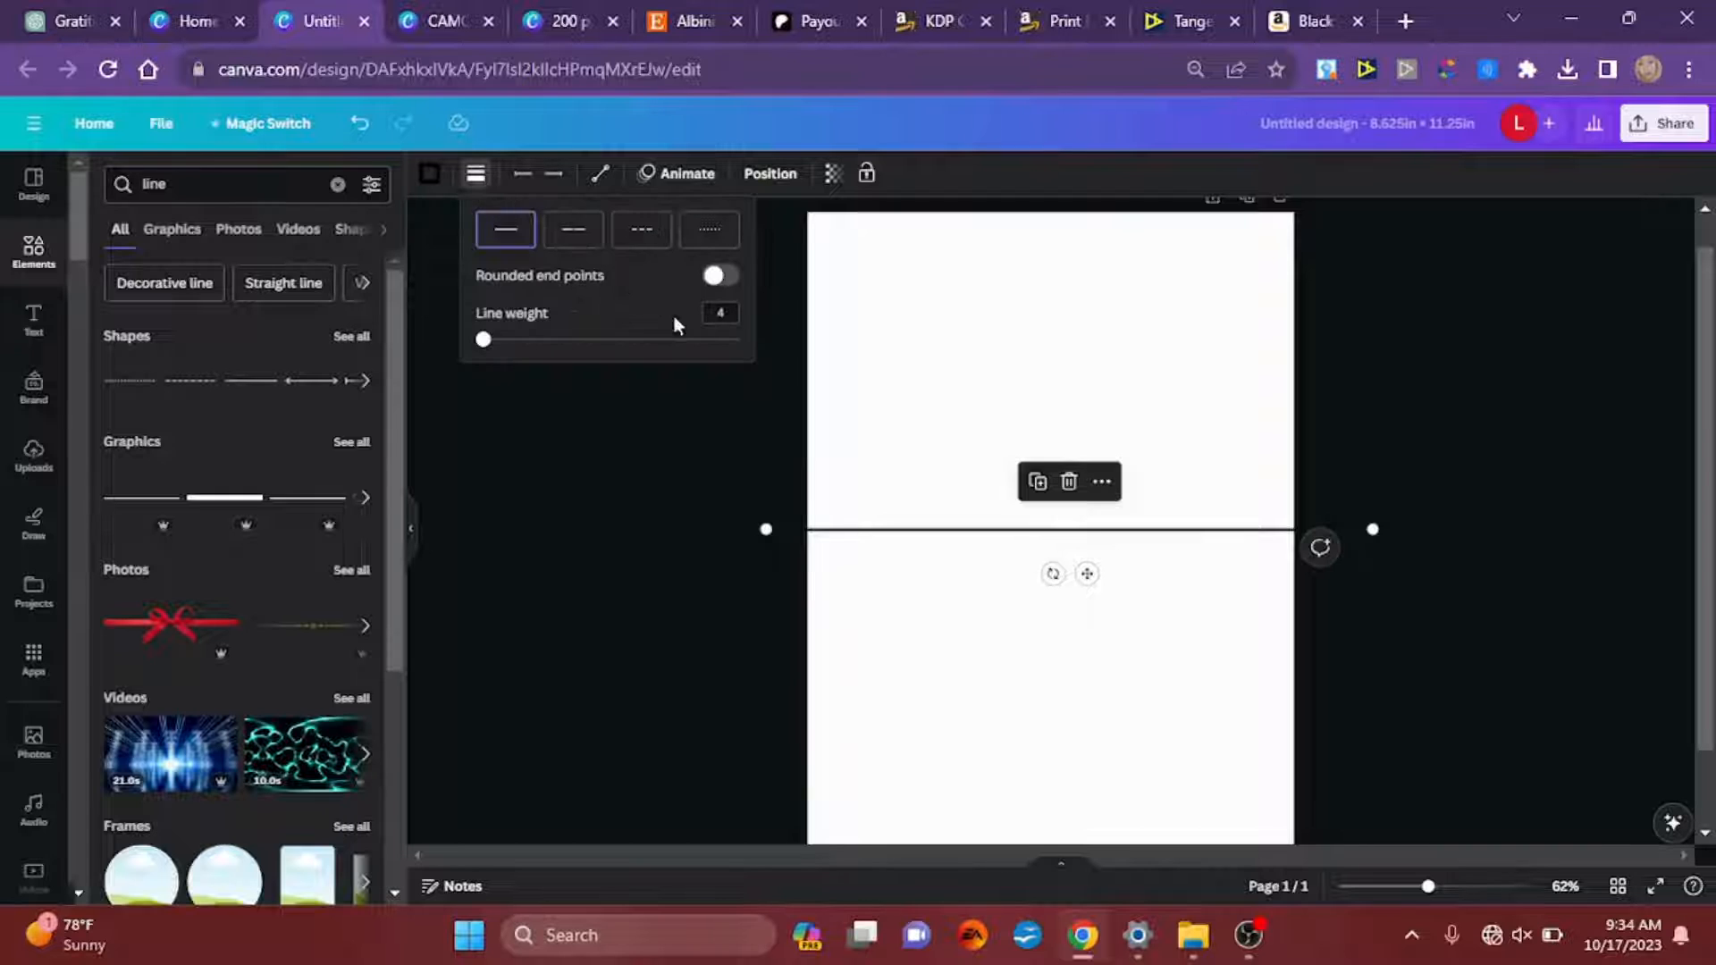
{"action": "left_click", "coordinate": [731, 312]}
{"action": "type", "text": "1"}
{"action": "key", "text": "Return"}
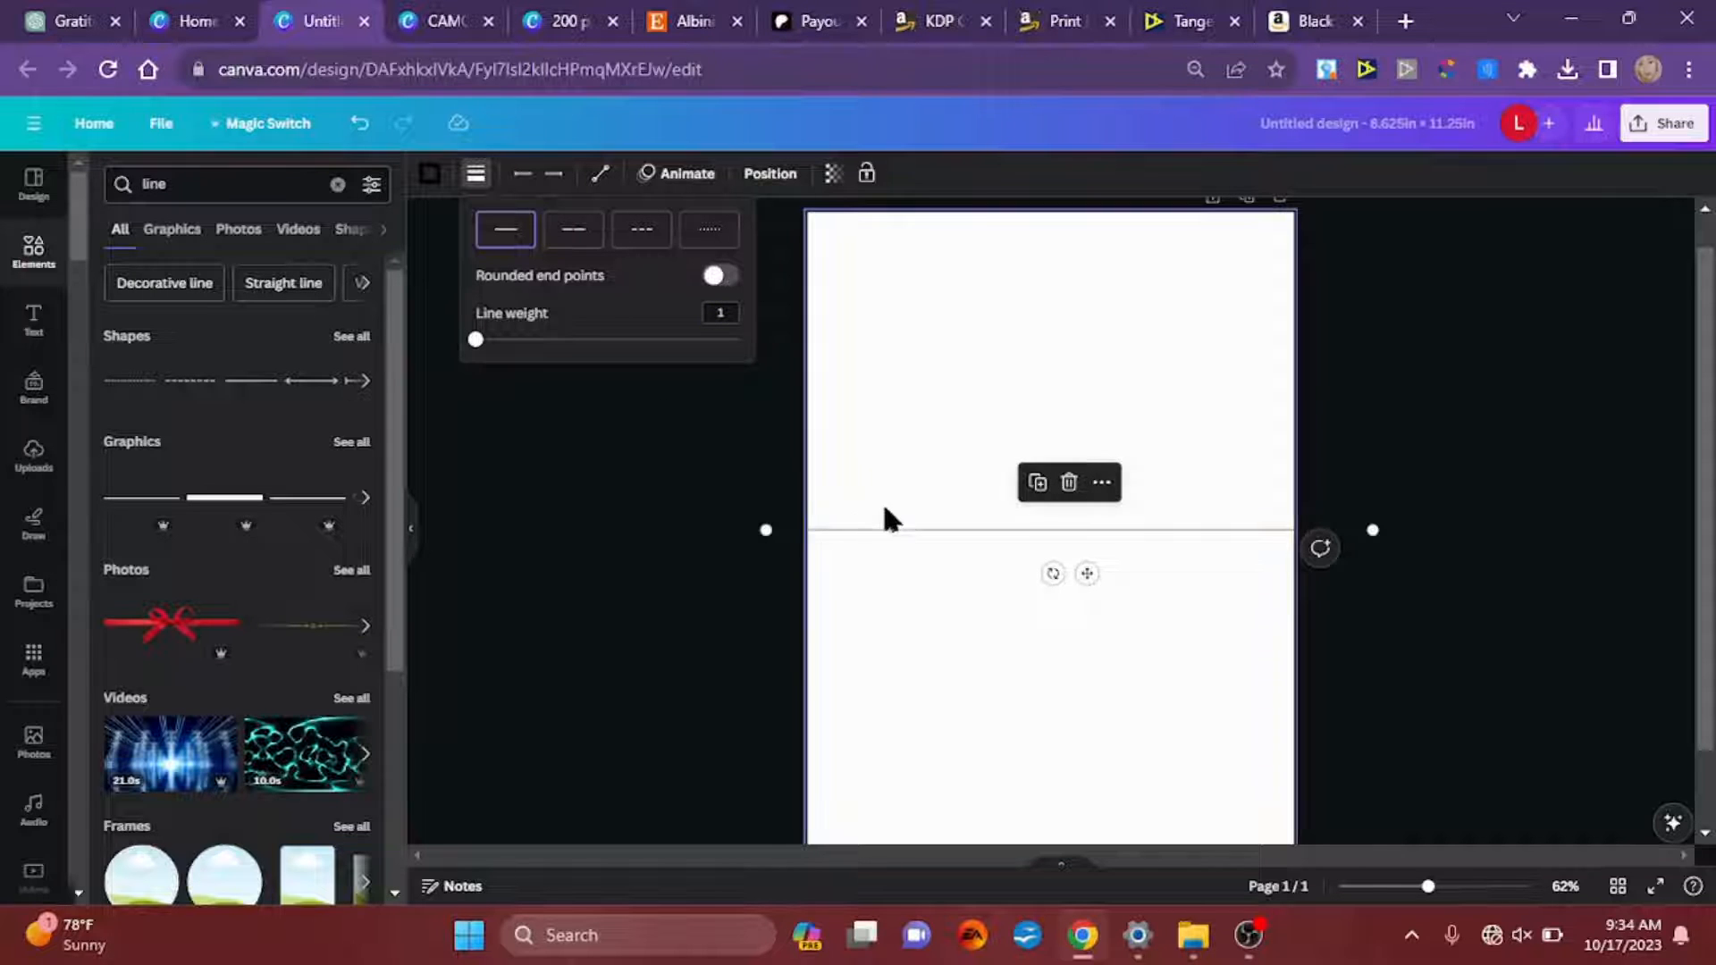
{"action": "left_click", "coordinate": [661, 452]}
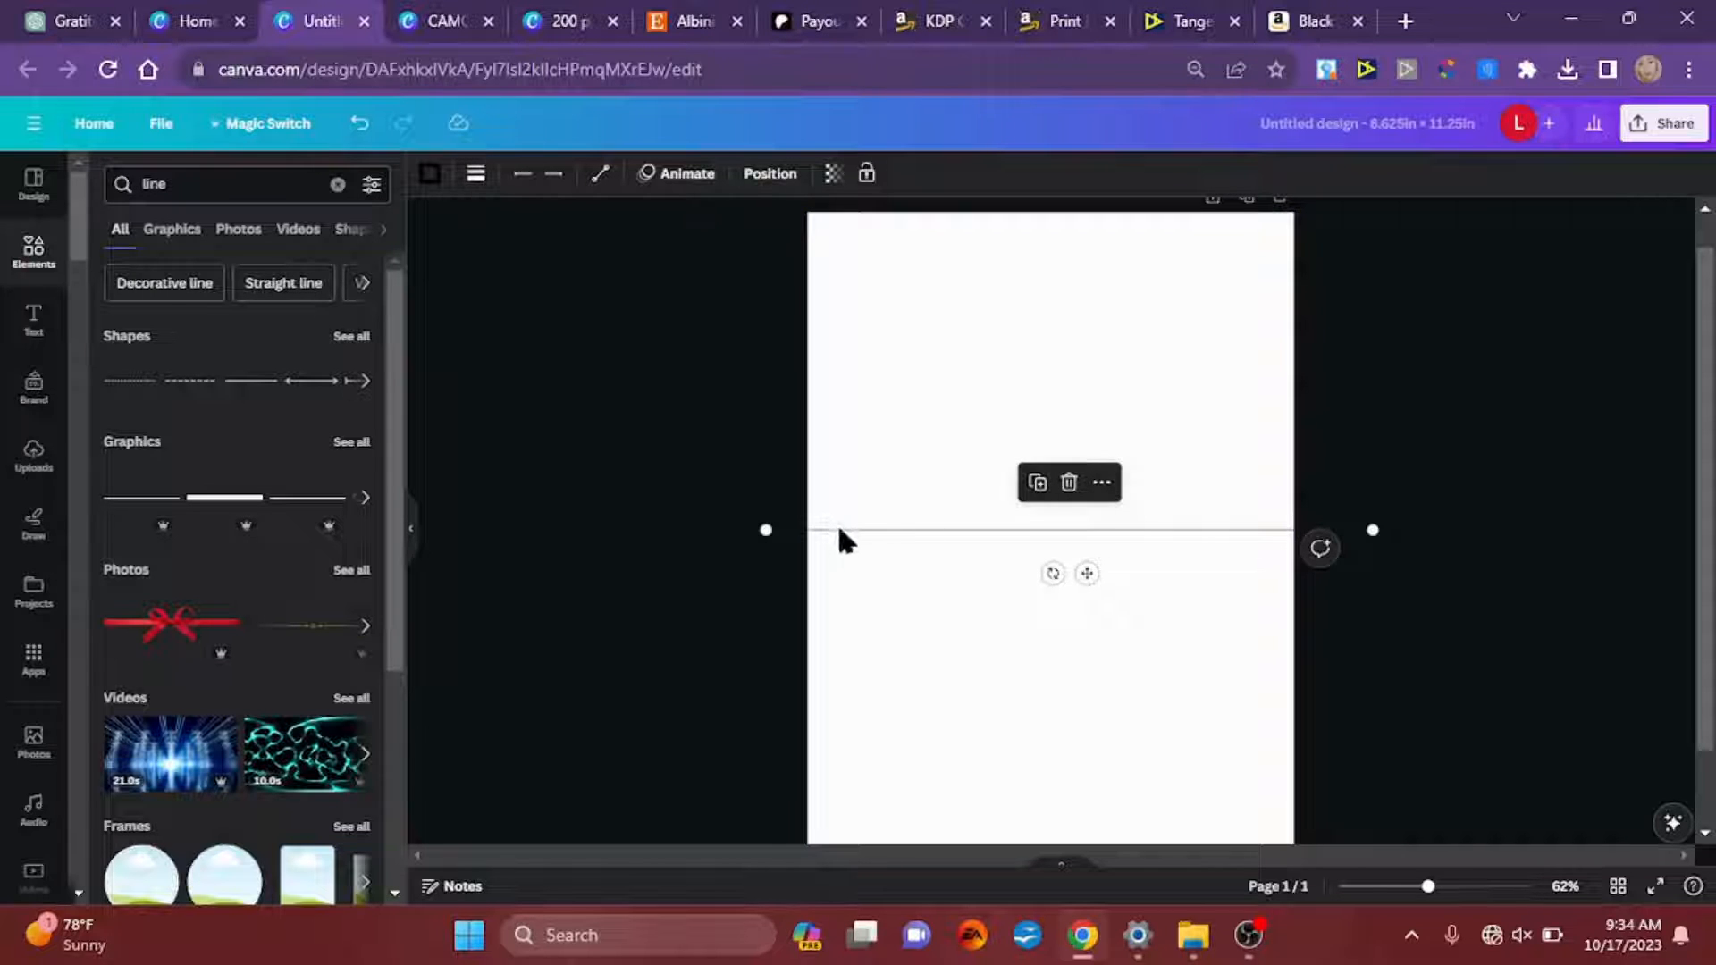
Step: Move the horizontal line up near the top of the page, slightly below the top margin guide
{"action": "left_click_drag", "start_coordinate": [1087, 572], "coordinate": [1063, 311]}
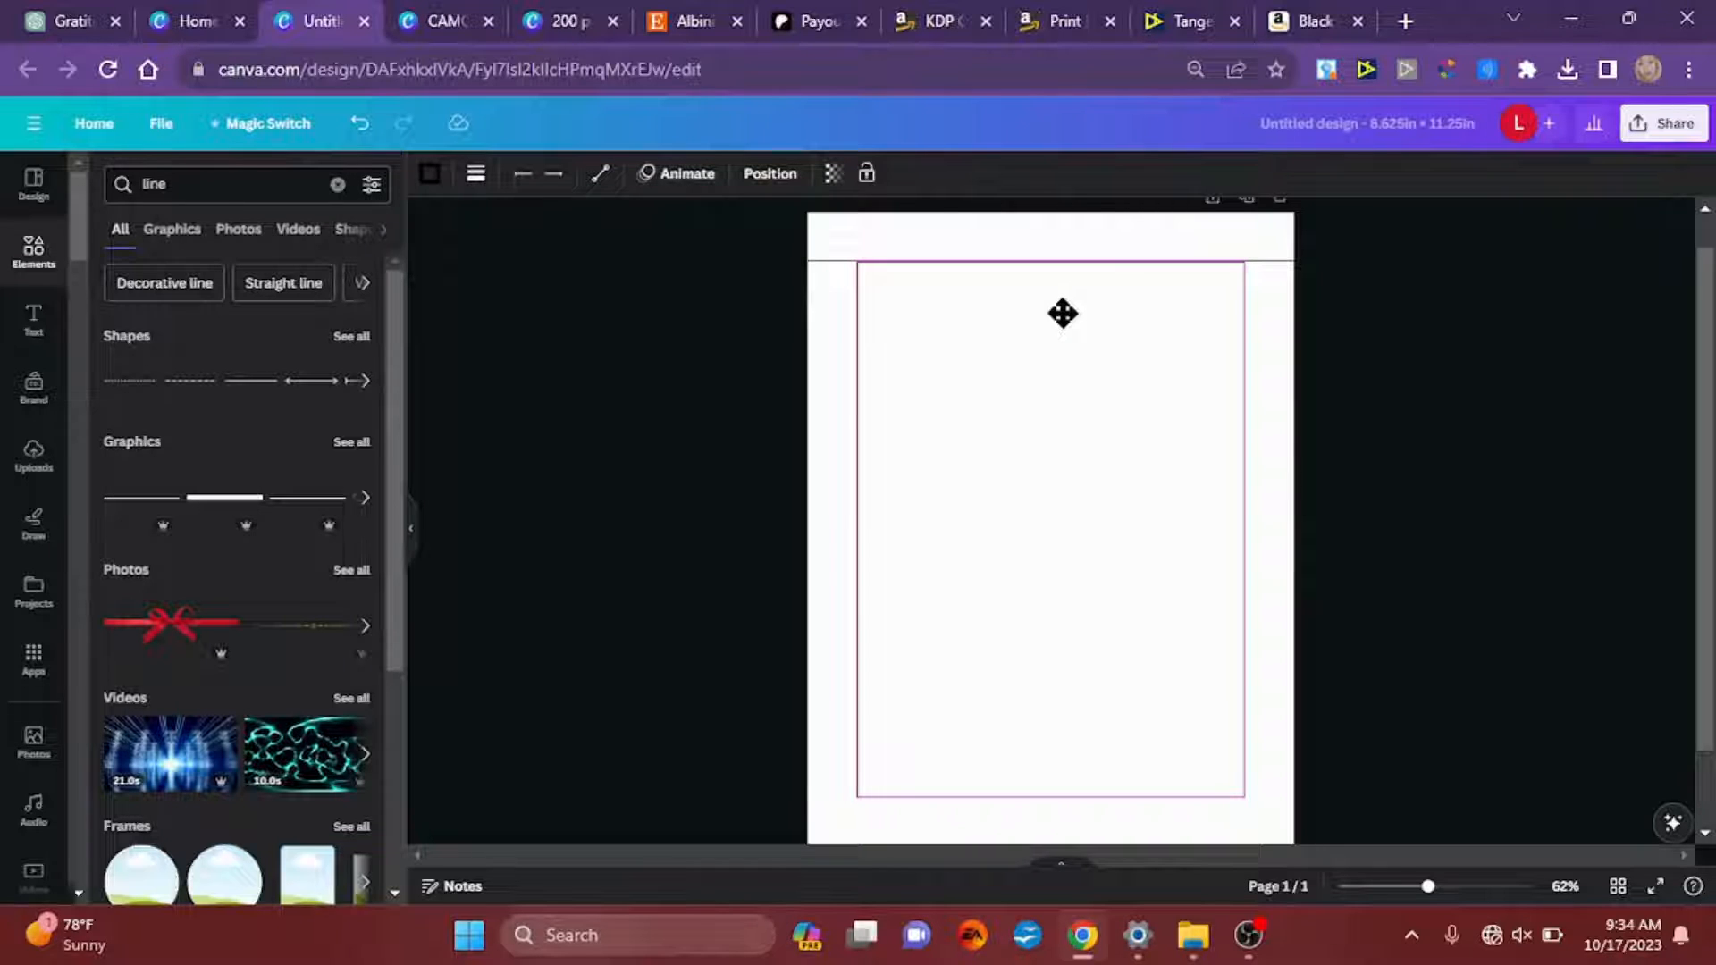
{"action": "left_click_drag", "start_coordinate": [1063, 313], "coordinate": [1064, 317]}
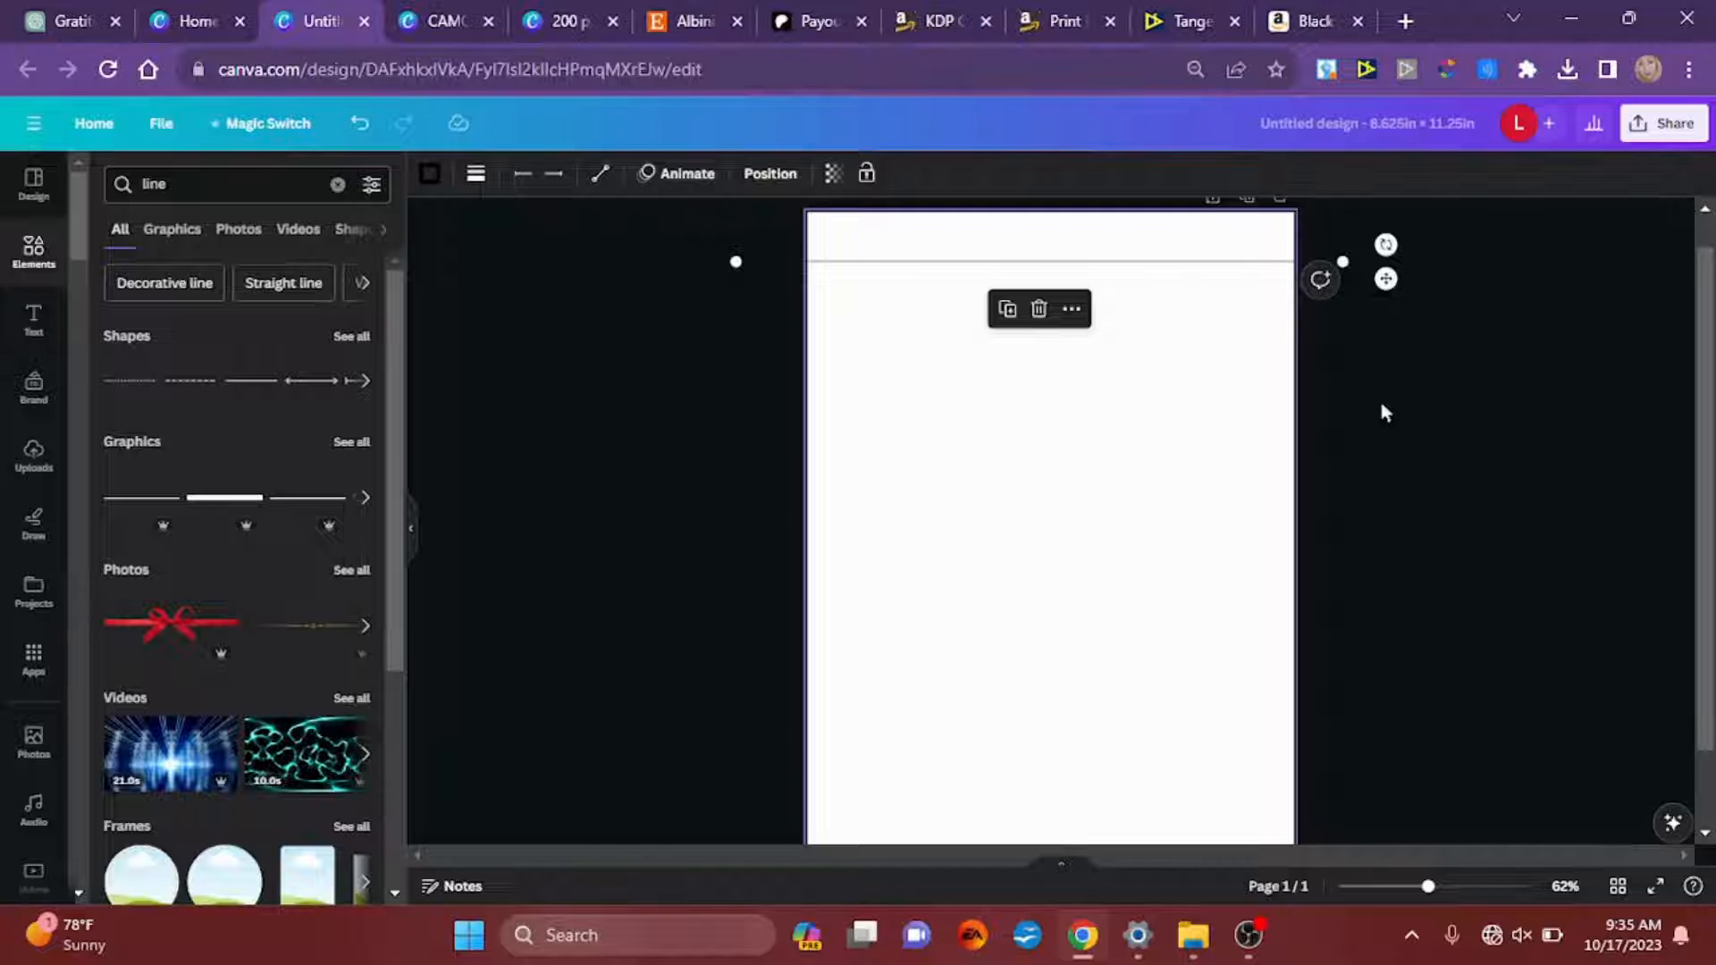
{"action": "left_click", "coordinate": [1376, 278]}
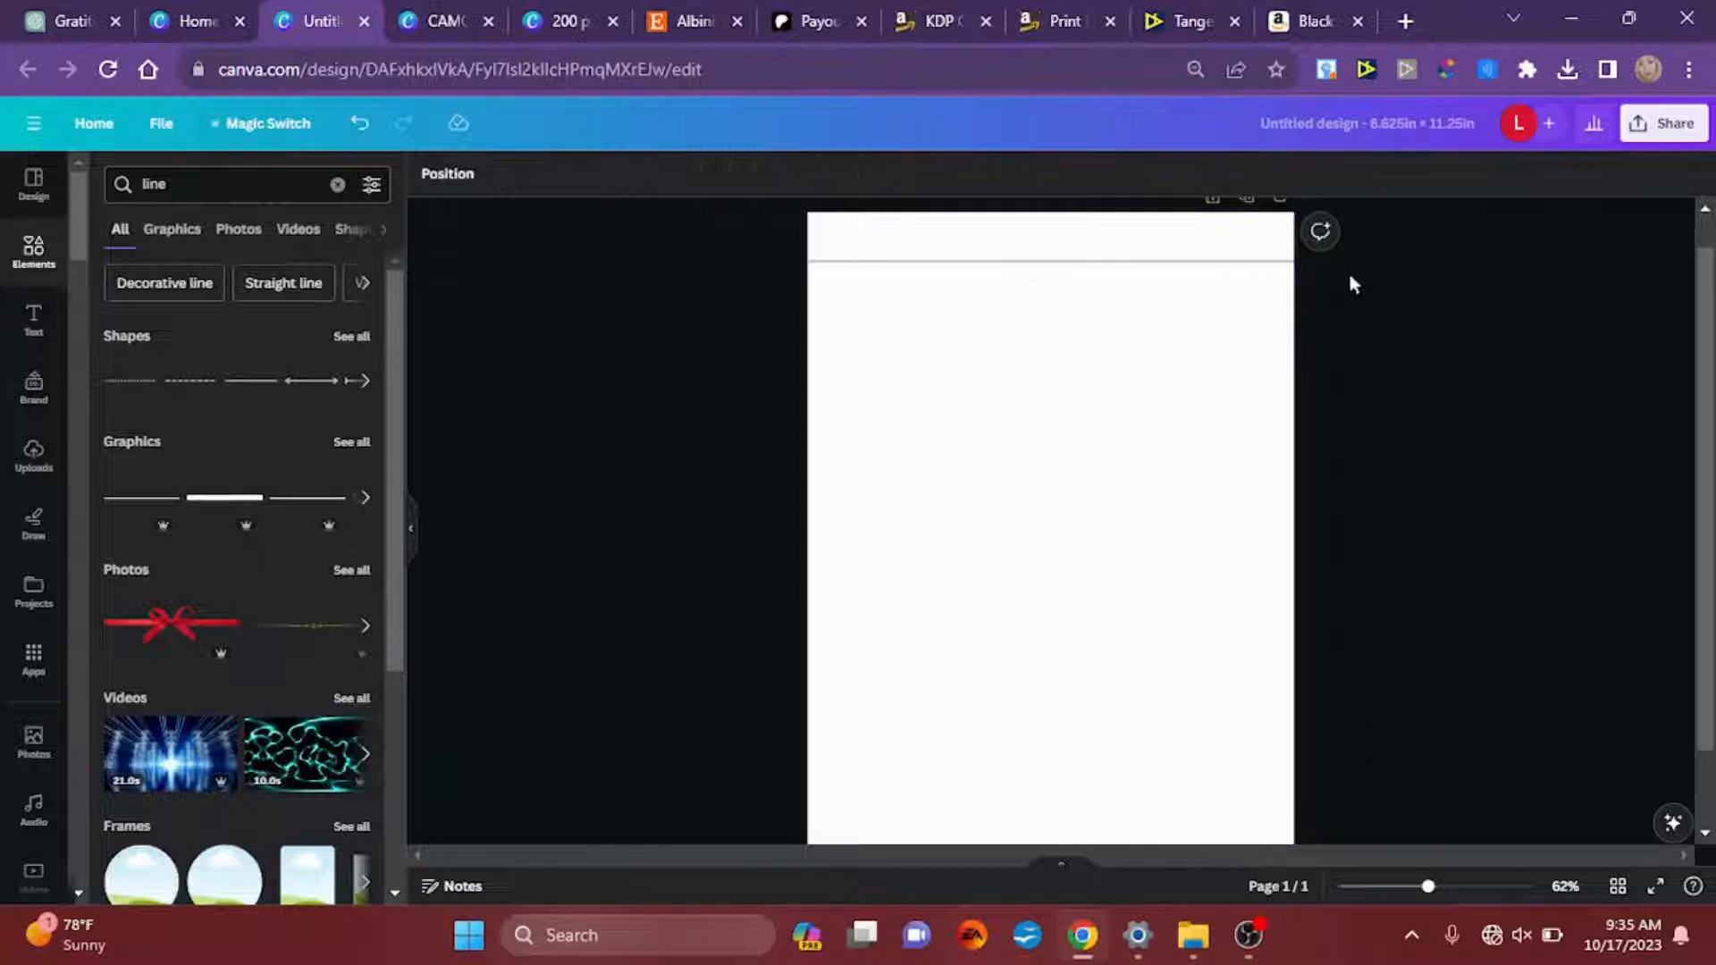
{"action": "left_click", "coordinate": [1209, 263]}
{"action": "left_click_drag", "start_coordinate": [1207, 264], "coordinate": [1205, 280]}
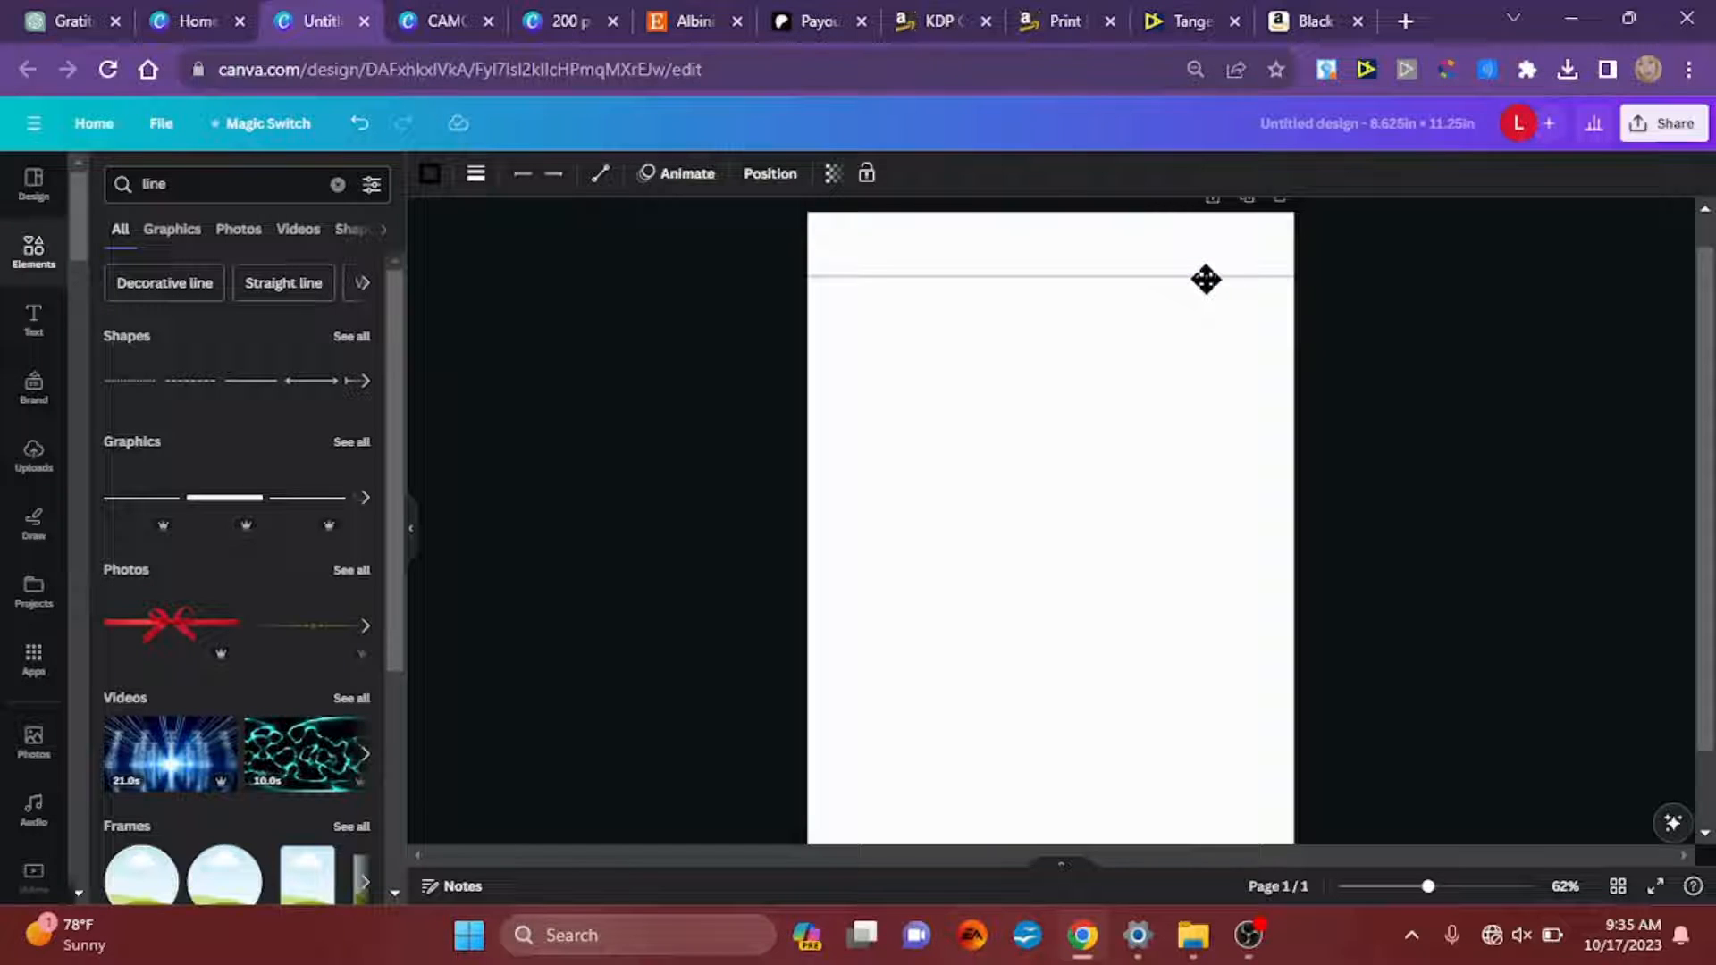
{"action": "left_click_drag", "start_coordinate": [1206, 280], "coordinate": [1207, 284]}
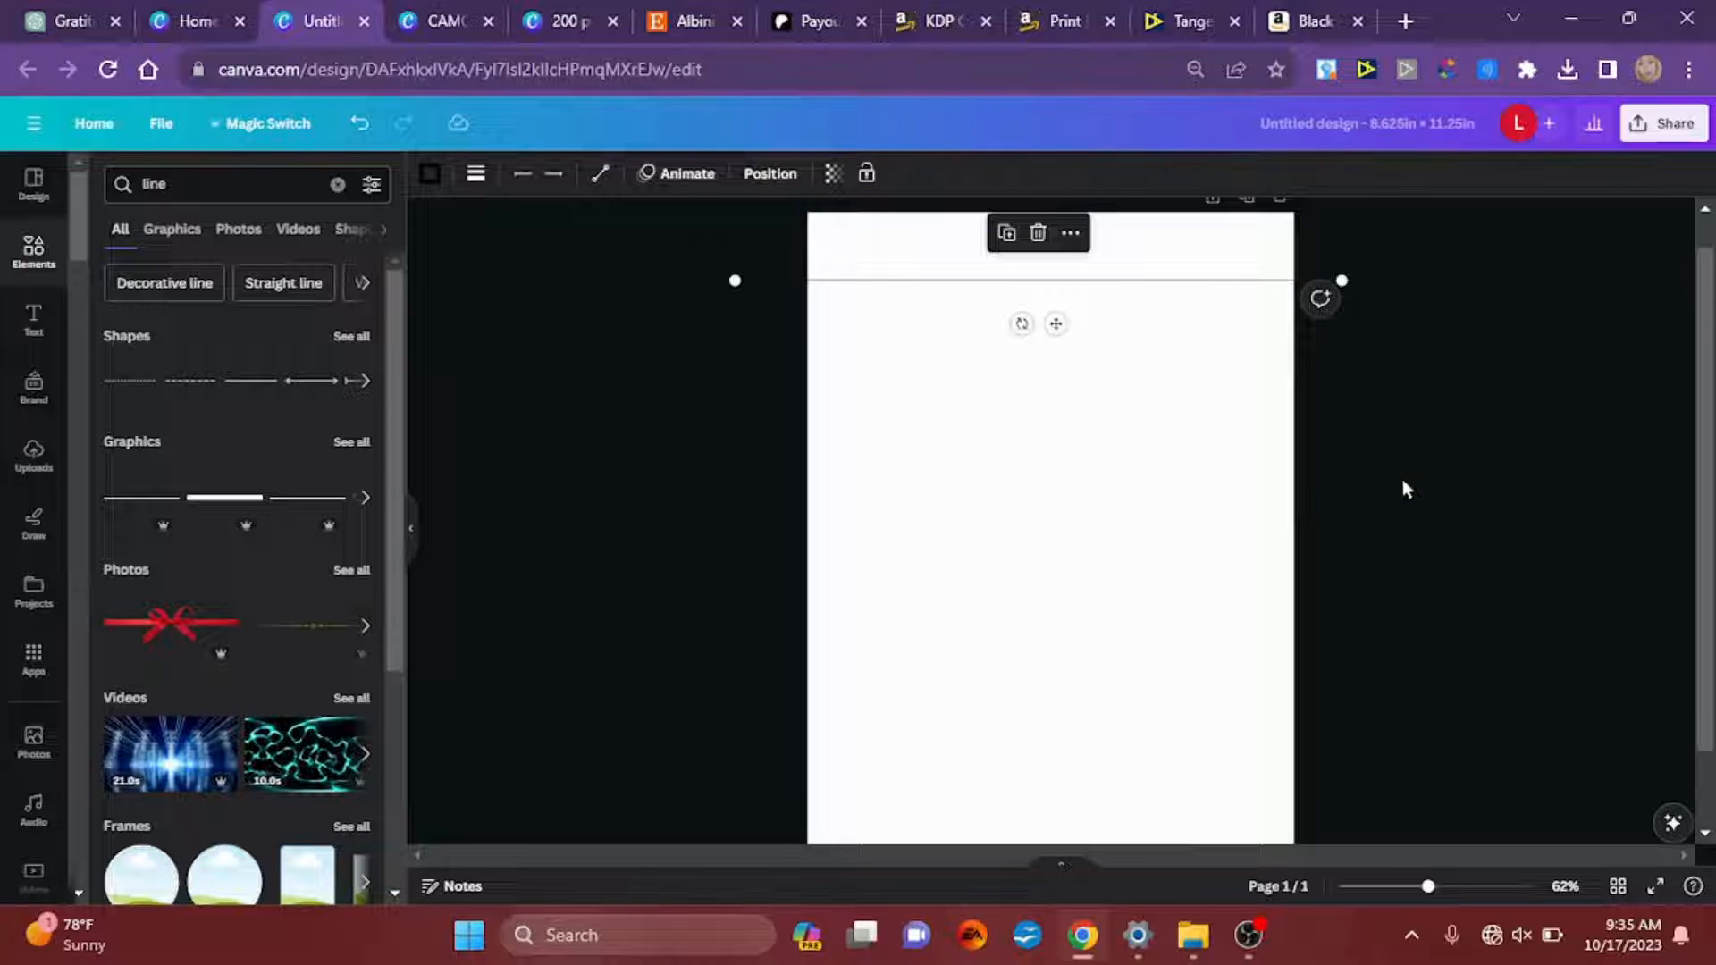
{"action": "left_click", "coordinate": [1160, 365]}
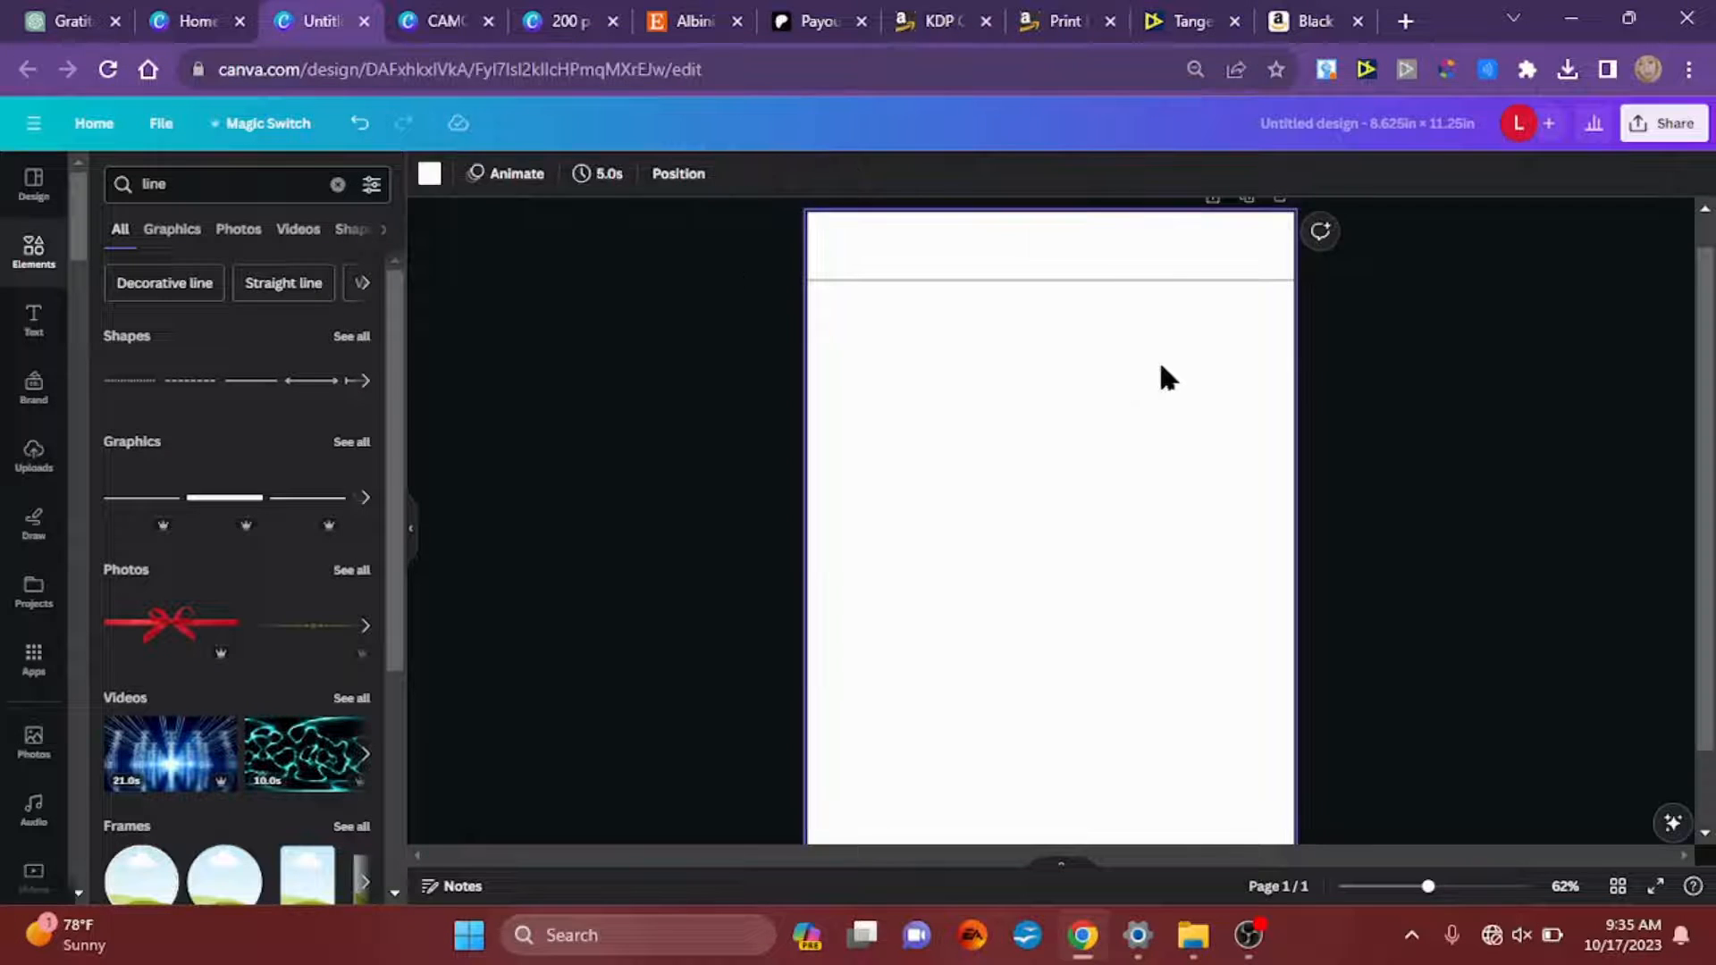
Step: Duplicate the horizontal line about 24 times so the evenly spaced copies run down to near the middle of the page
{"action": "left_click", "coordinate": [1146, 282]}
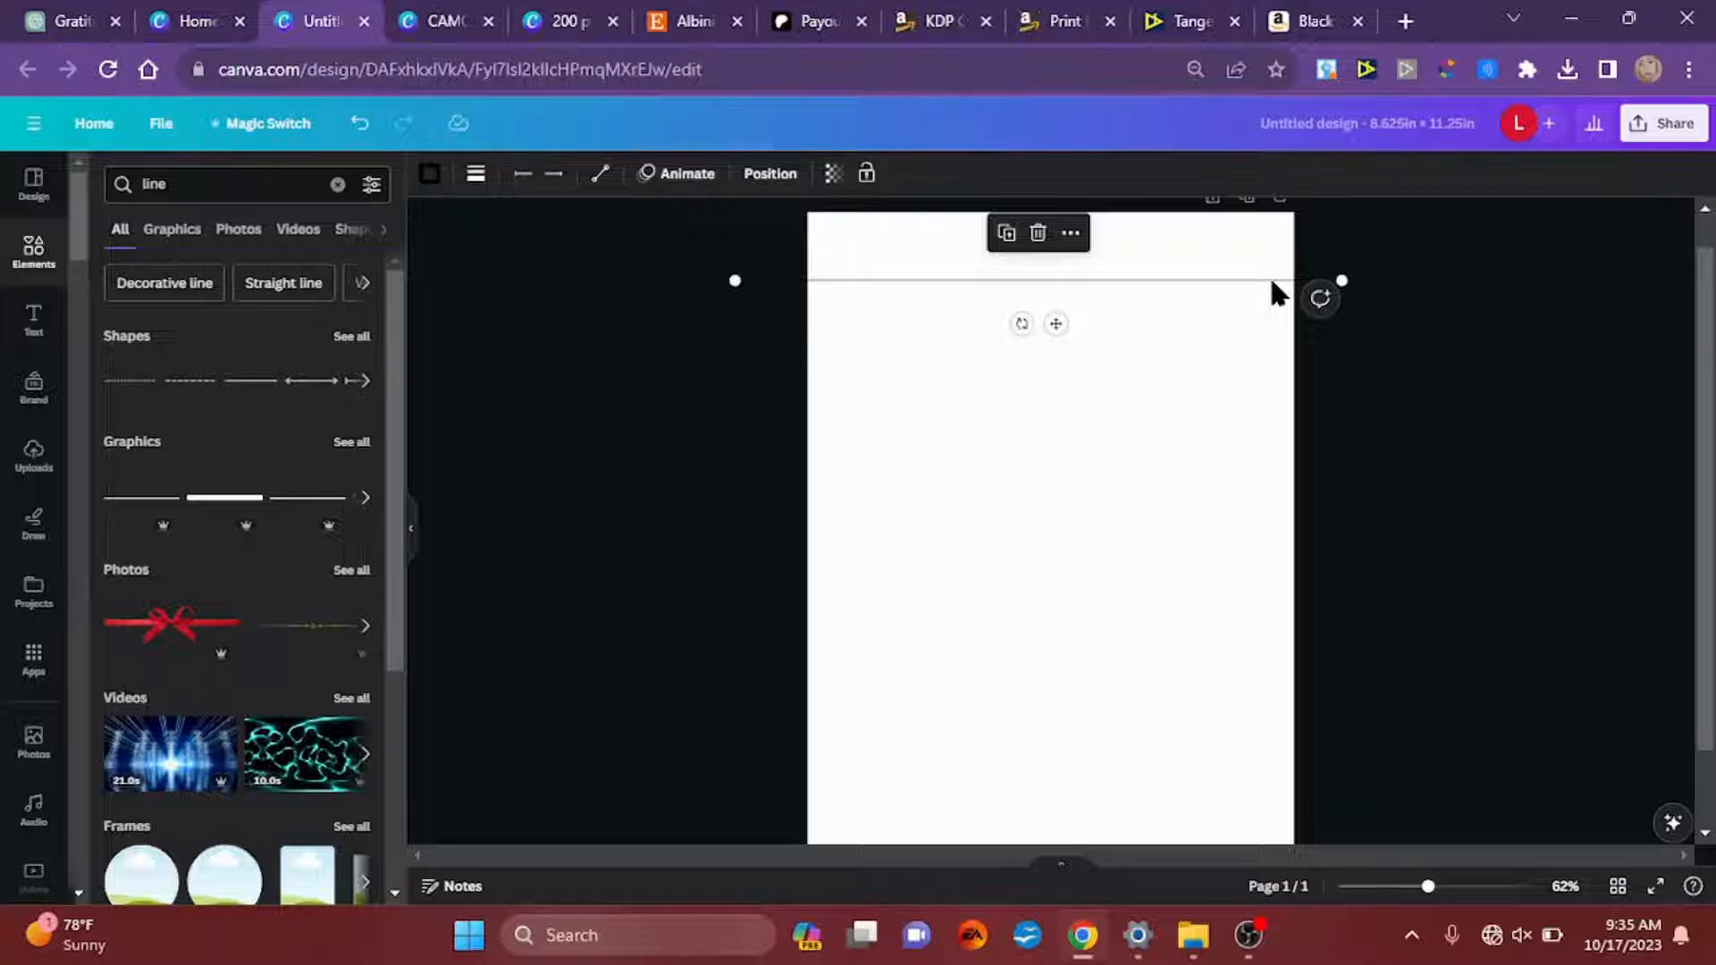
{"action": "key", "text": "ctrl+d"}
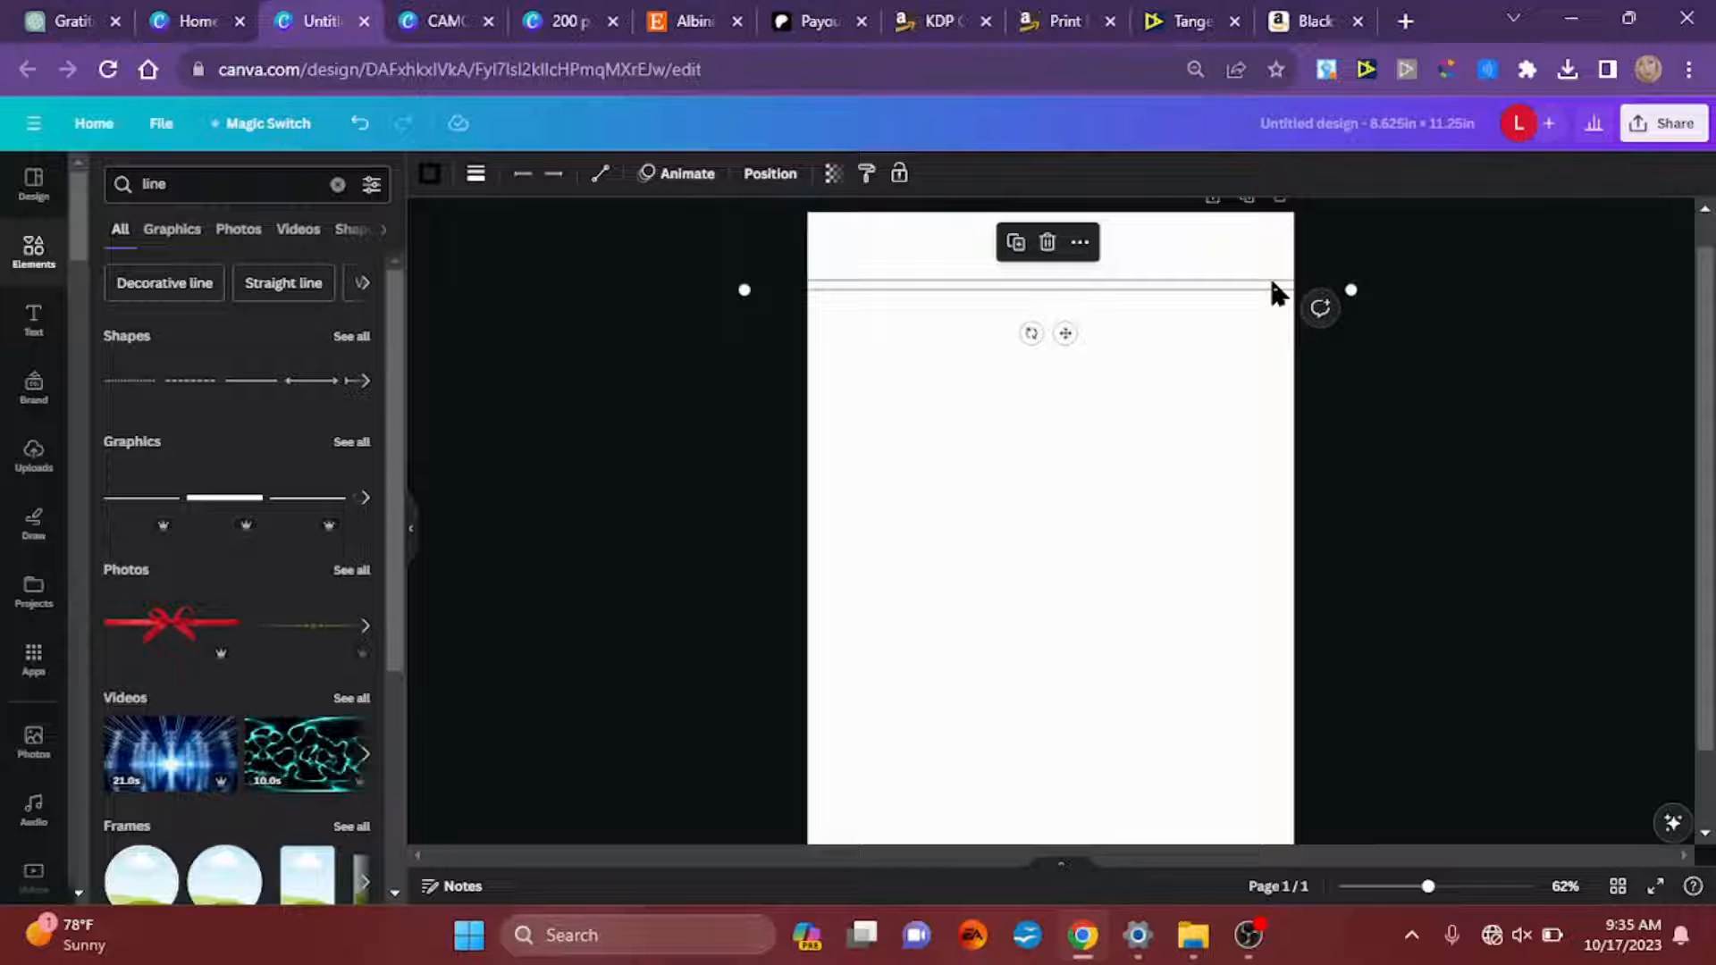
{"action": "key", "text": "ctrl+d"}
{"action": "key", "text": "ctrl+d"}
{"action": "key", "text": "ctrl+d"}
{"action": "key", "text": "ctrl+d"}
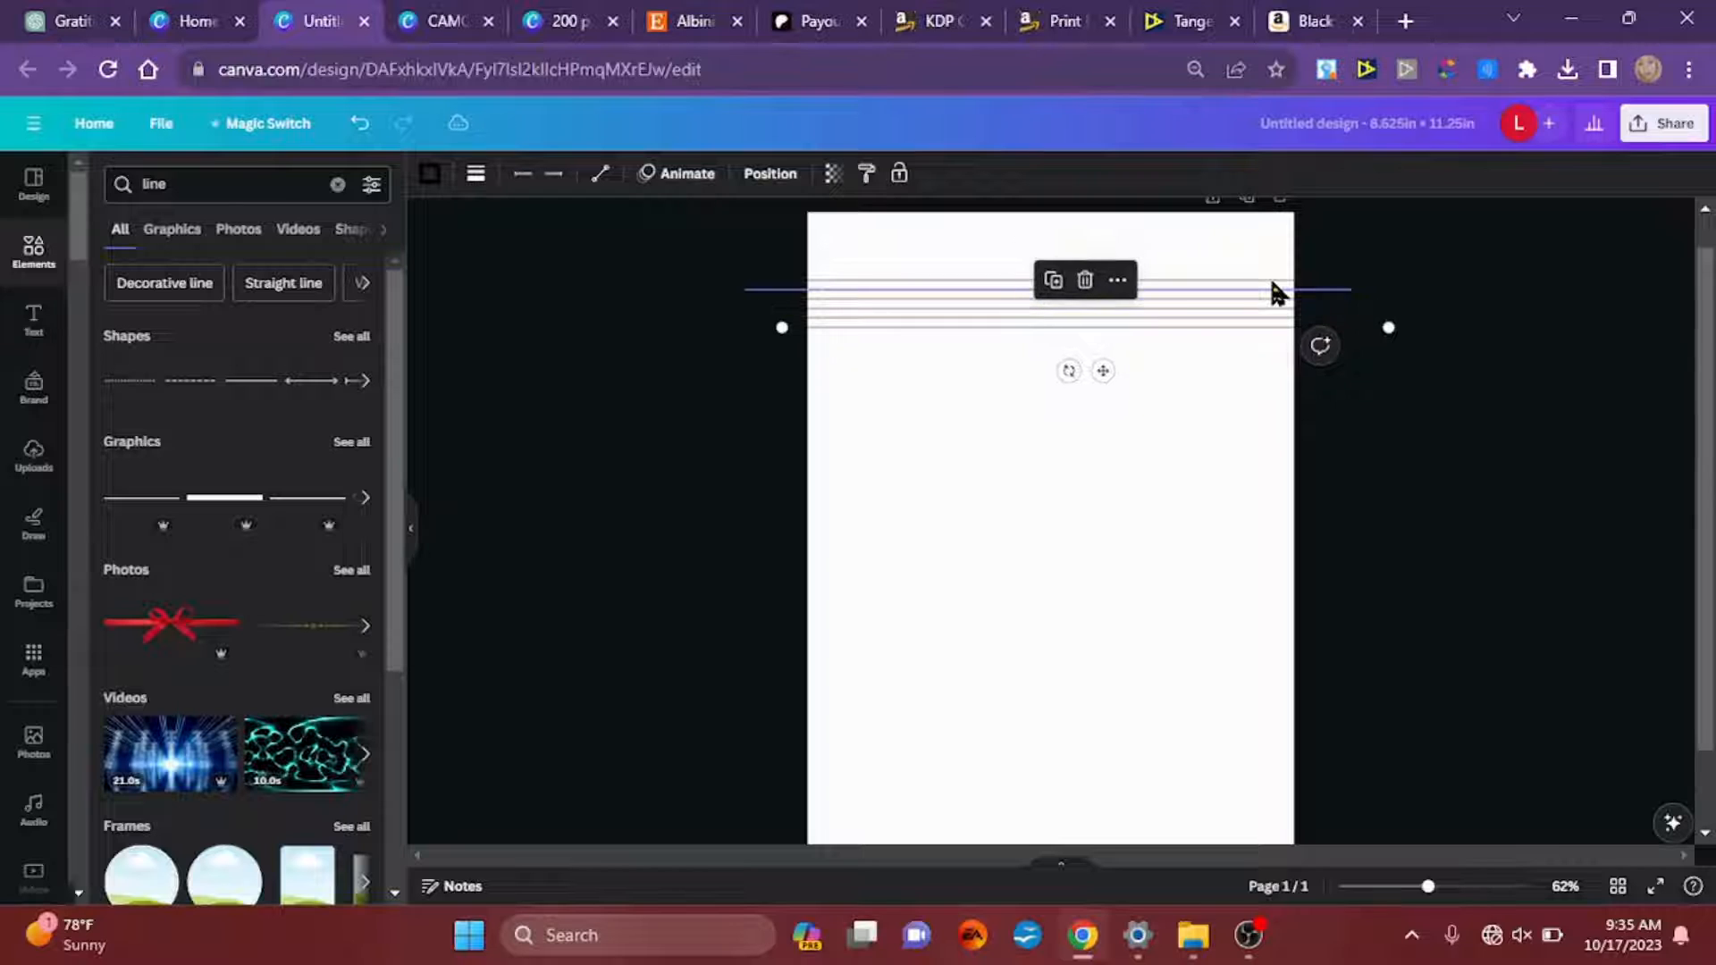
{"action": "key", "text": "ctrl+d"}
{"action": "key", "text": "ctrl+d"}
{"action": "key", "text": "ctrl+d"}
{"action": "key", "text": "ctrl+d"}
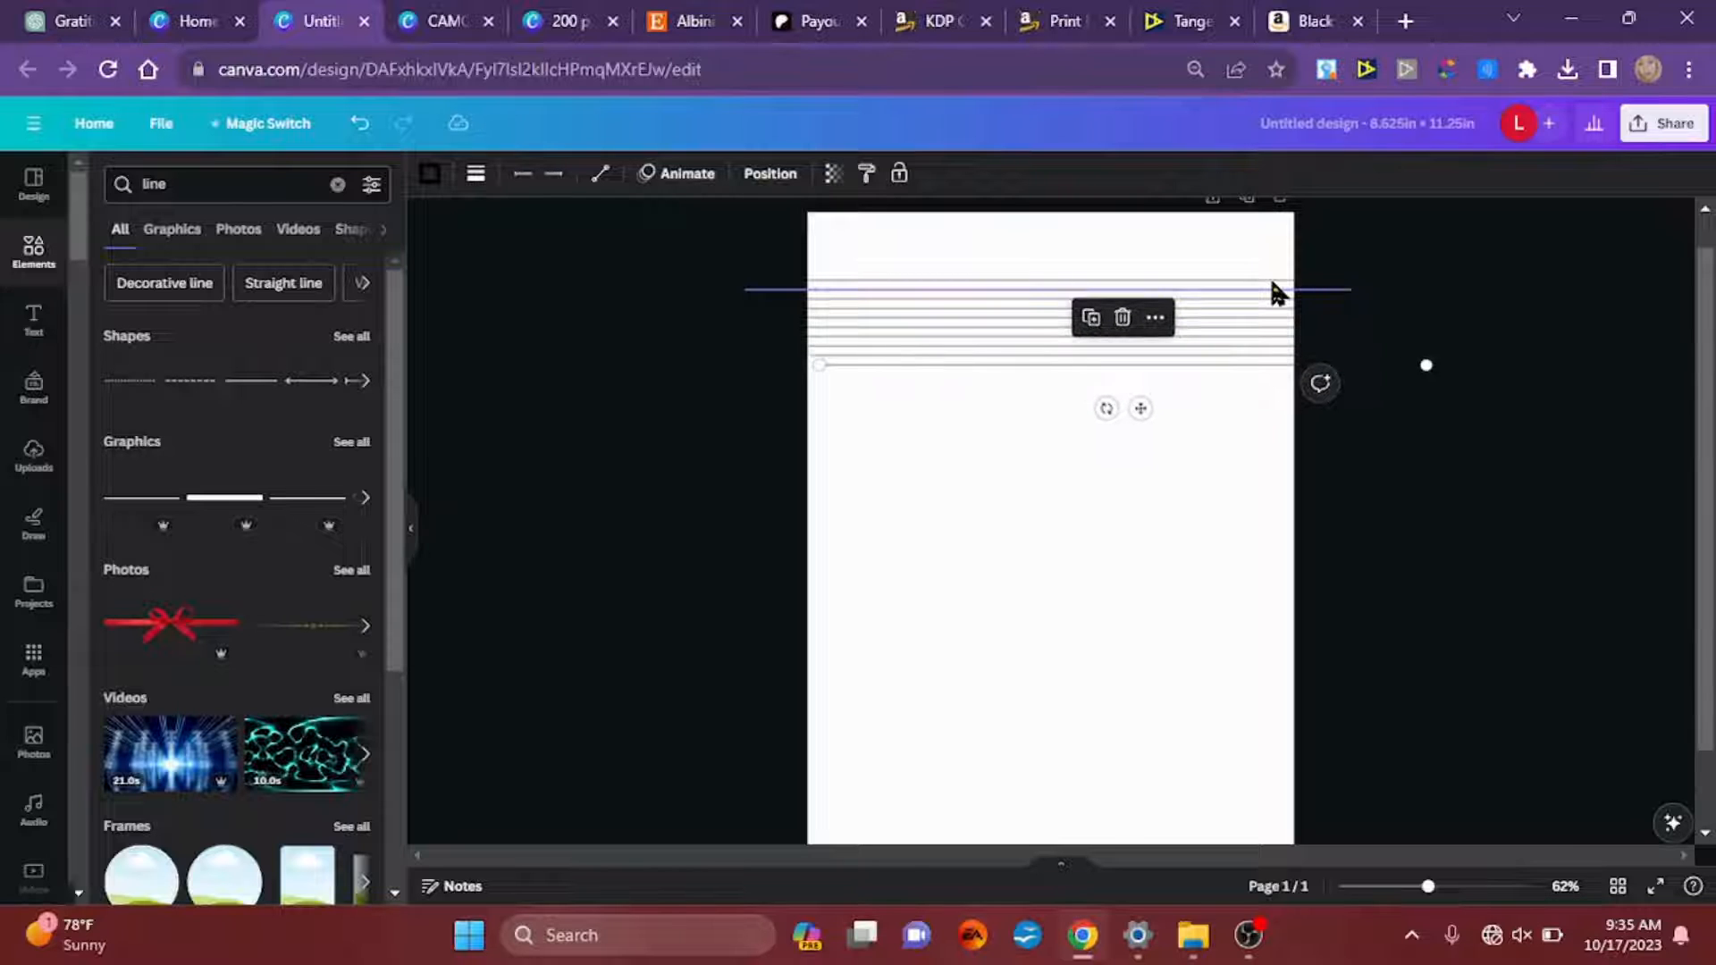
{"action": "key", "text": "ctrl+d"}
{"action": "key", "text": "ctrl+d"}
{"action": "key", "text": "ctrl+d"}
{"action": "key", "text": "ctrl+d"}
{"action": "key", "text": "ctrl+d"}
{"action": "key", "text": "ctrl+d"}
{"action": "key", "text": "ctrl+d"}
{"action": "key", "text": "ctrl+d"}
{"action": "key", "text": "ctrl+d"}
{"action": "key", "text": "ctrl+d"}
{"action": "key", "text": "ctrl+d"}
{"action": "key", "text": "ctrl+d"}
{"action": "key", "text": "ctrl+d"}
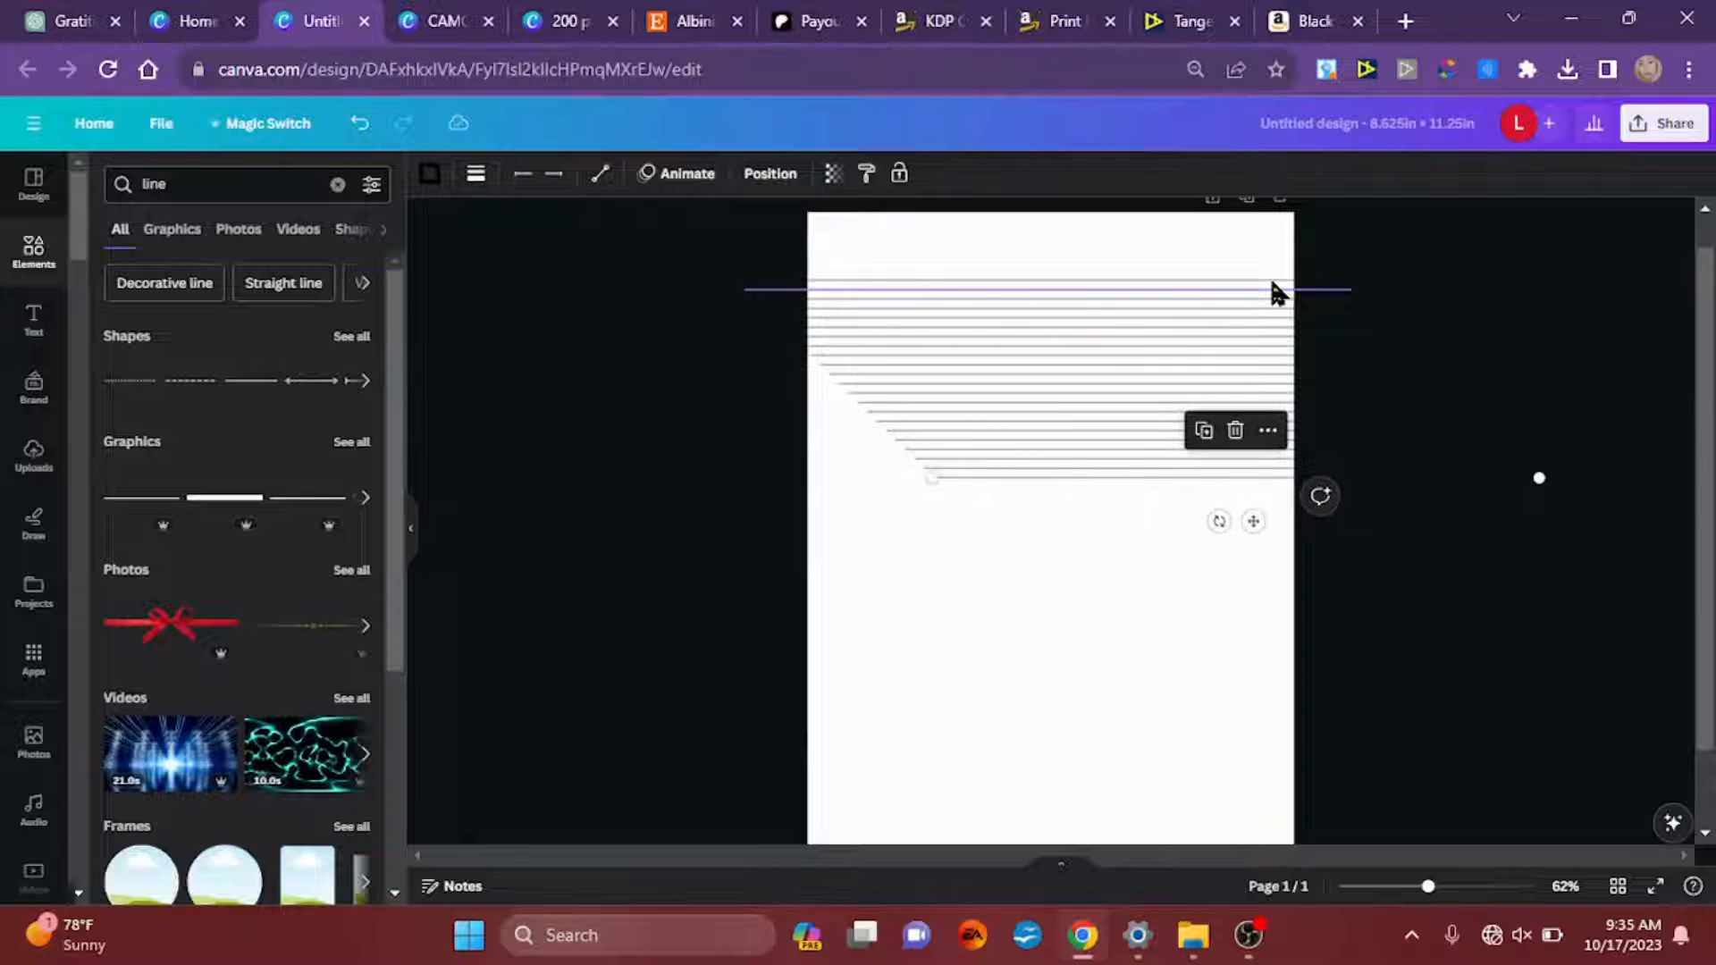
{"action": "key", "text": "ctrl+d"}
{"action": "key", "text": "ctrl+d"}
{"action": "key", "text": "ctrl+d"}
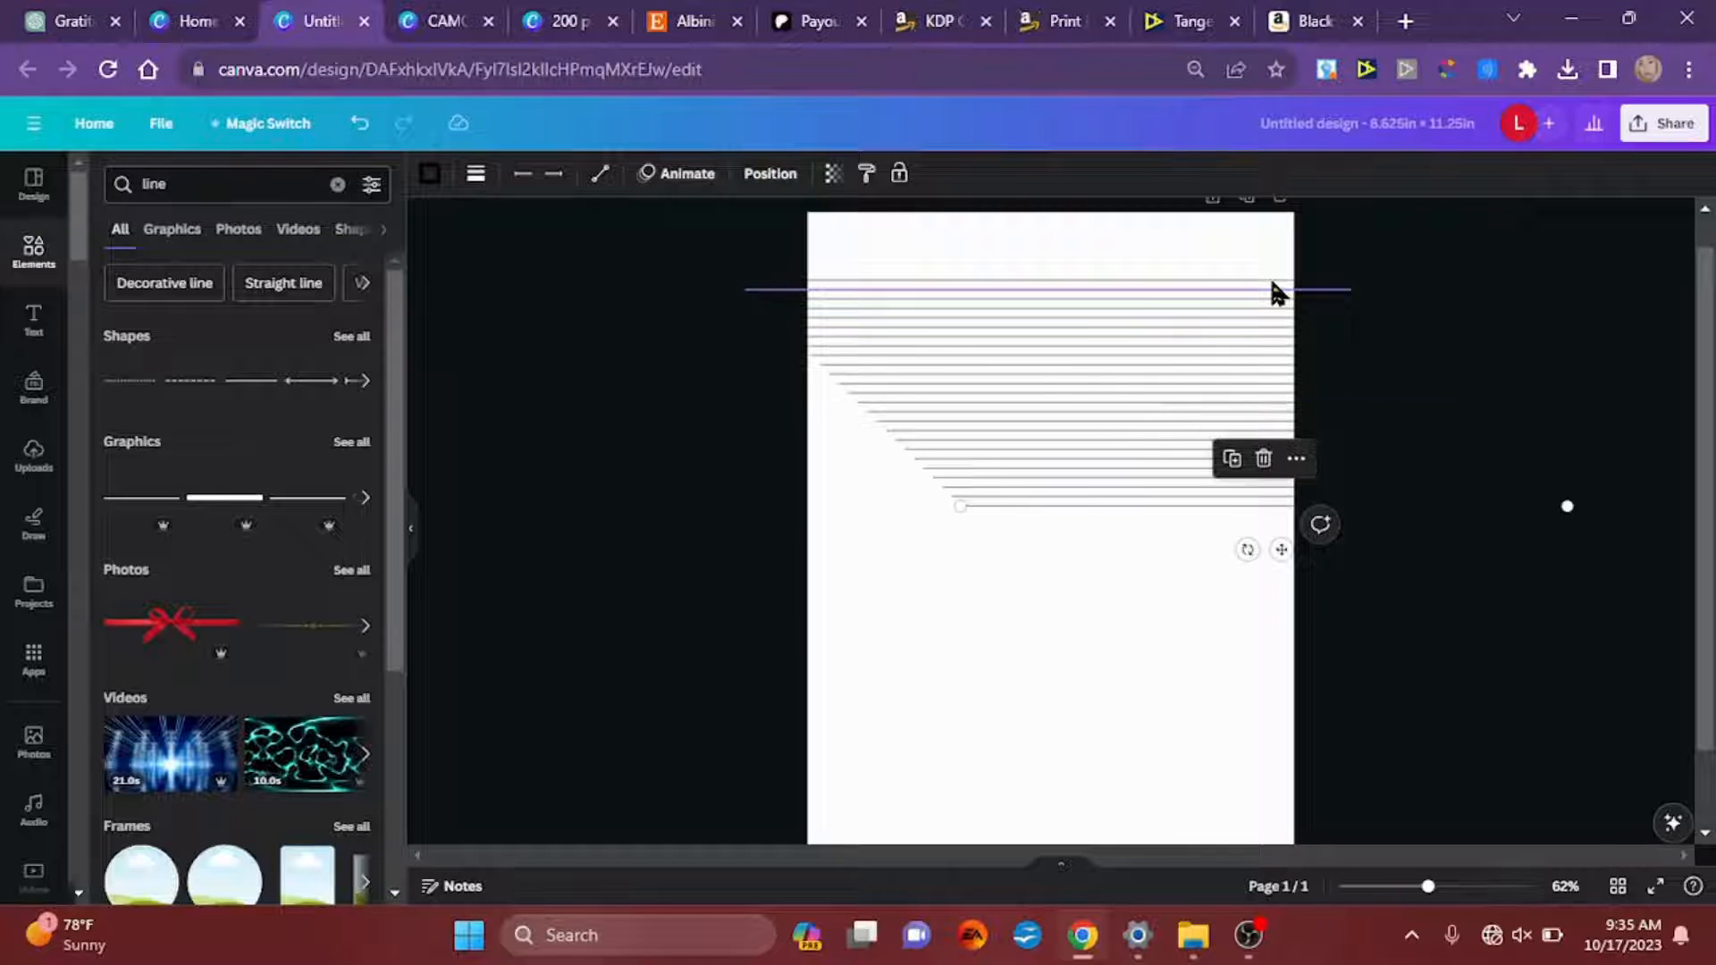
{"action": "left_click", "coordinate": [1466, 598]}
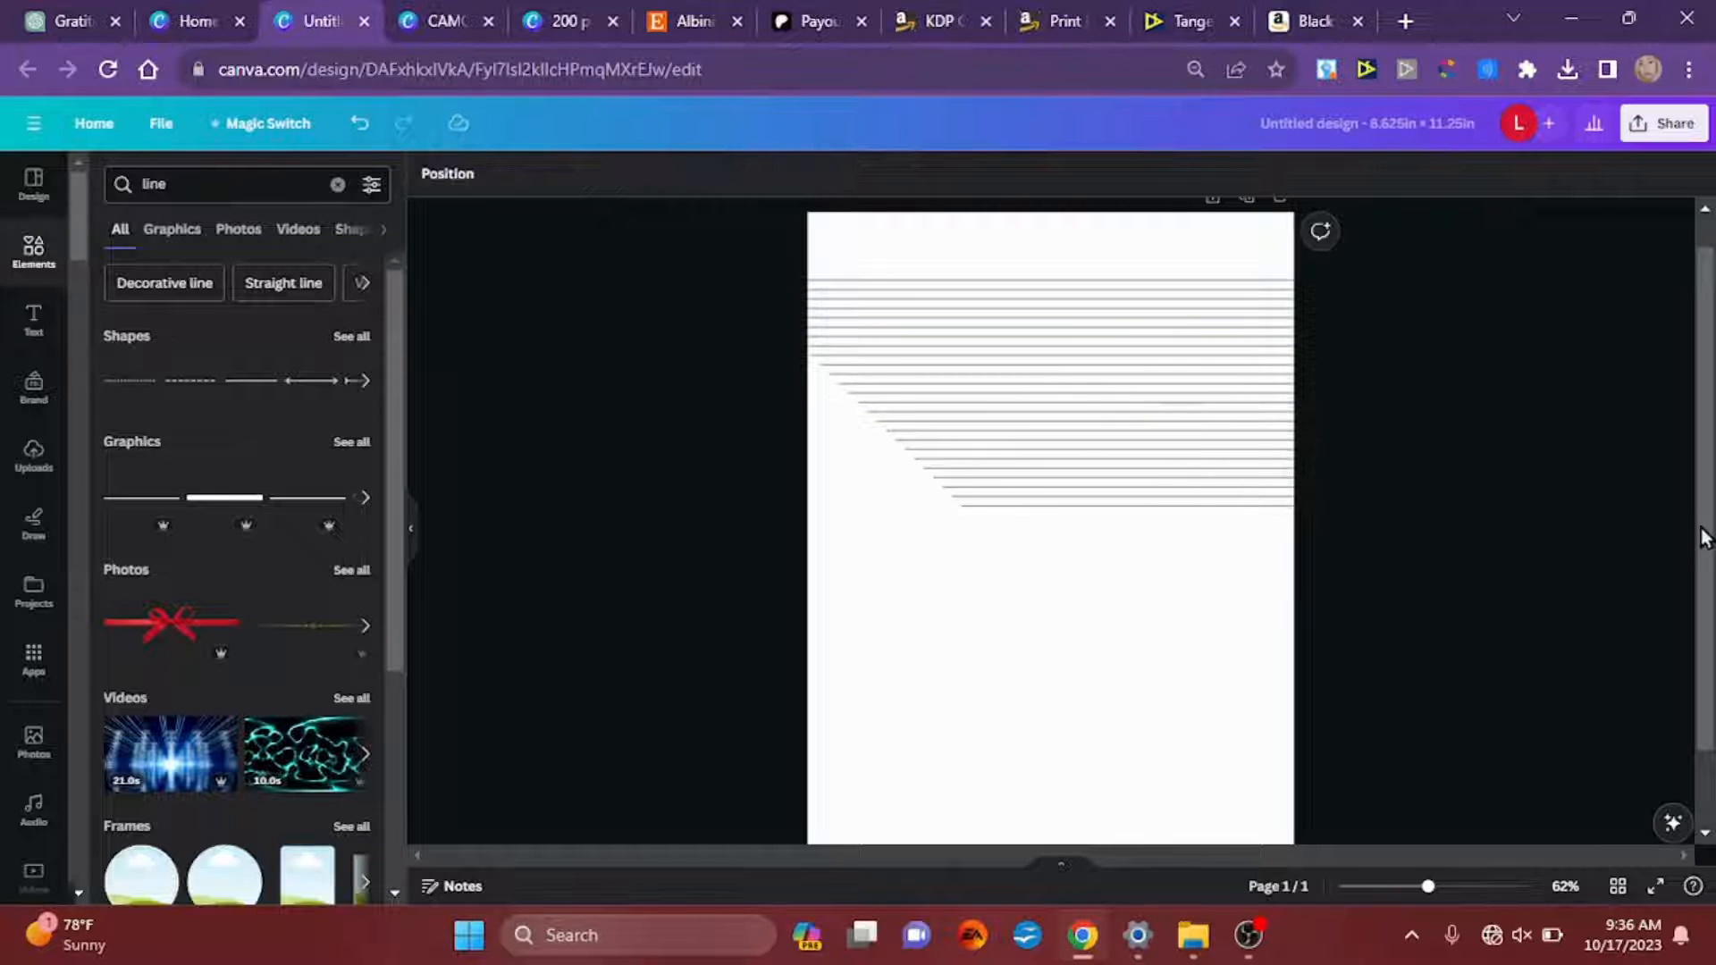
Step: Move one of the copied horizontal lines down onto the bottom margin guide, extending past both side edges of the page
{"action": "scroll", "coordinate": [1703, 550], "scroll_direction": "down", "scroll_amount": 1}
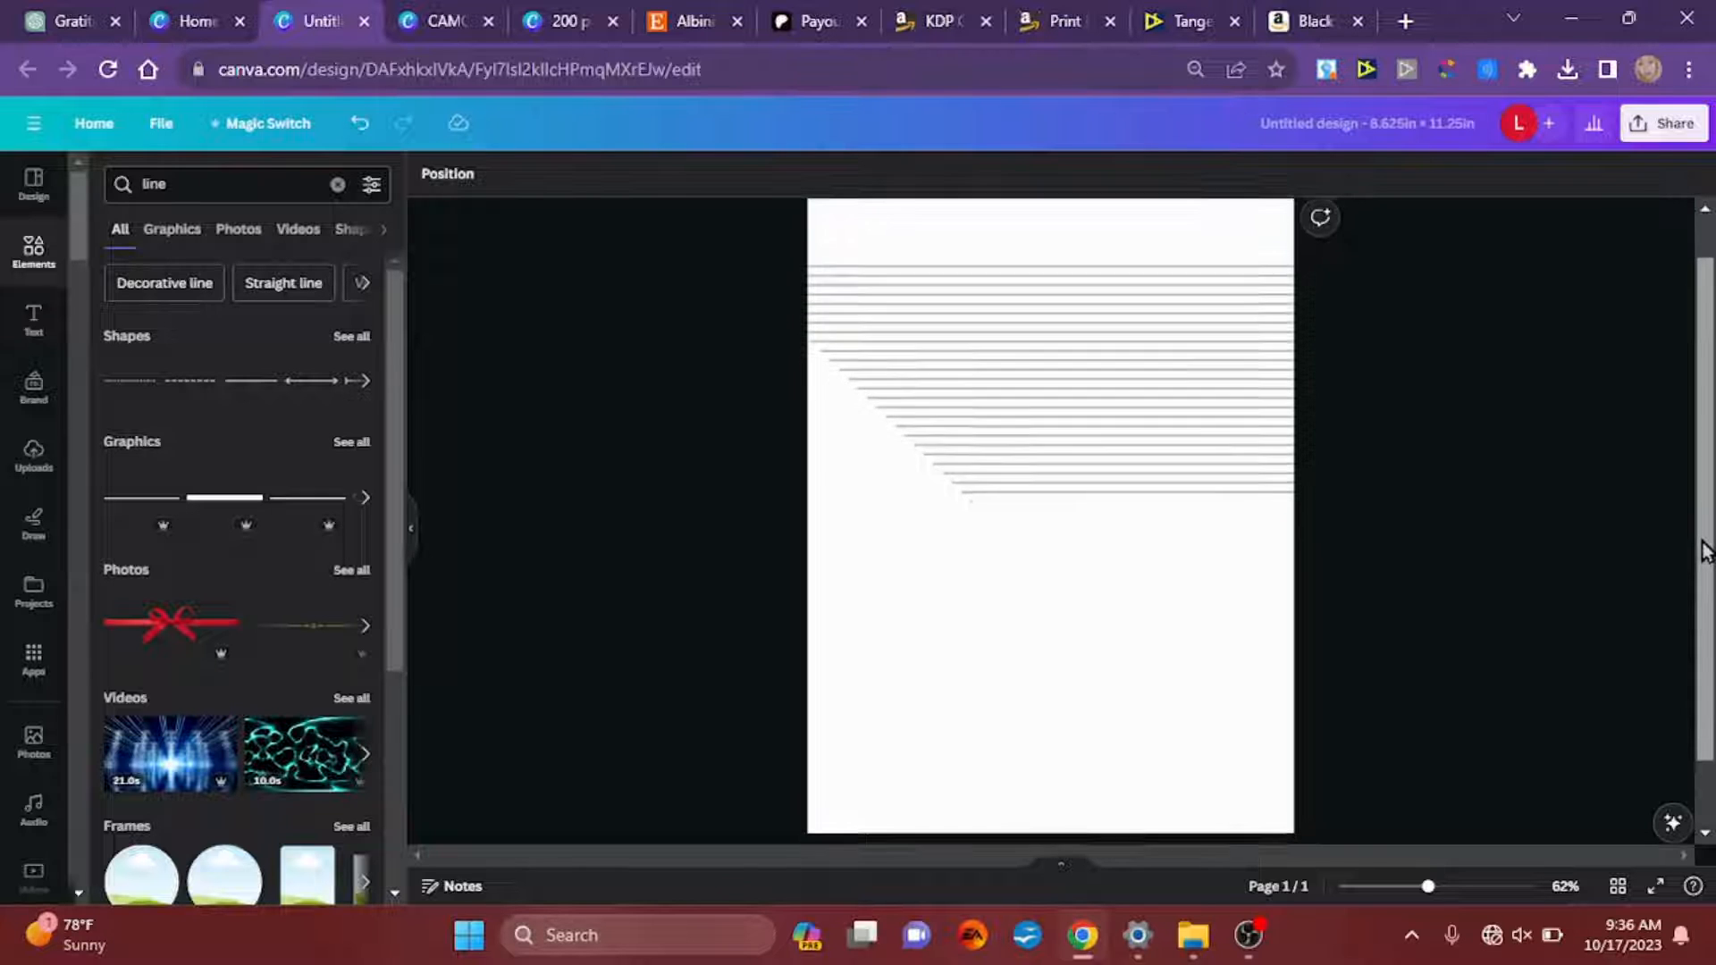
{"action": "left_click_drag", "start_coordinate": [1108, 438], "coordinate": [902, 763]}
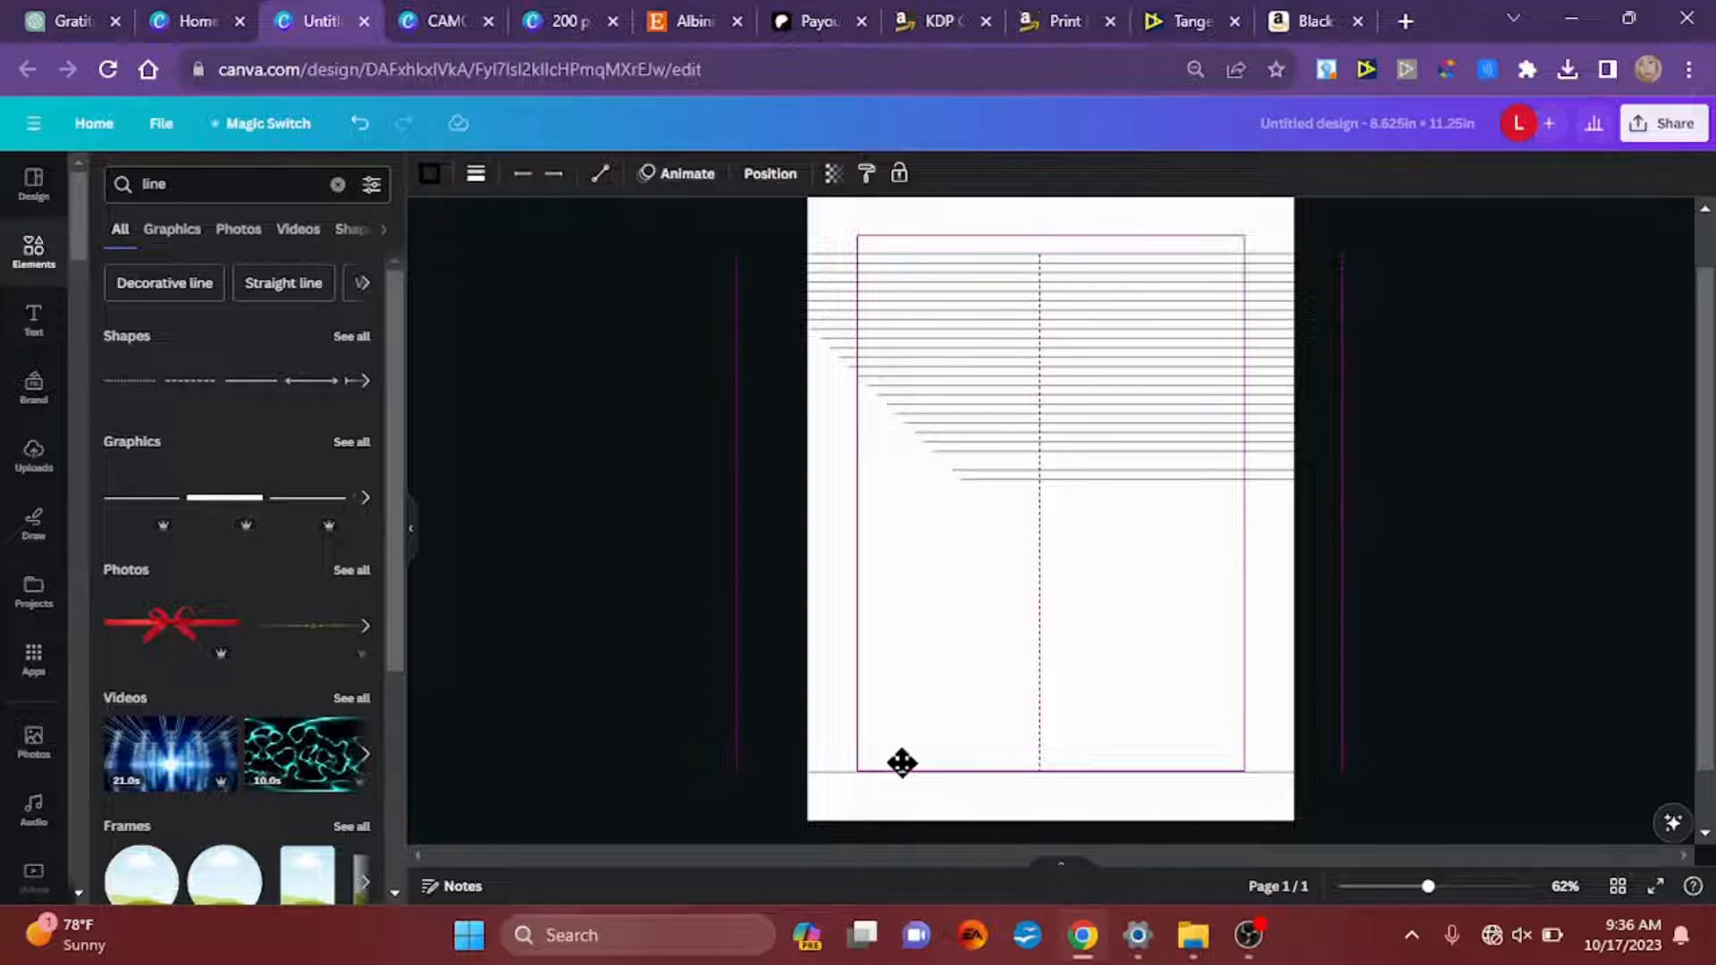
{"action": "left_click_drag", "start_coordinate": [901, 762], "coordinate": [902, 762]}
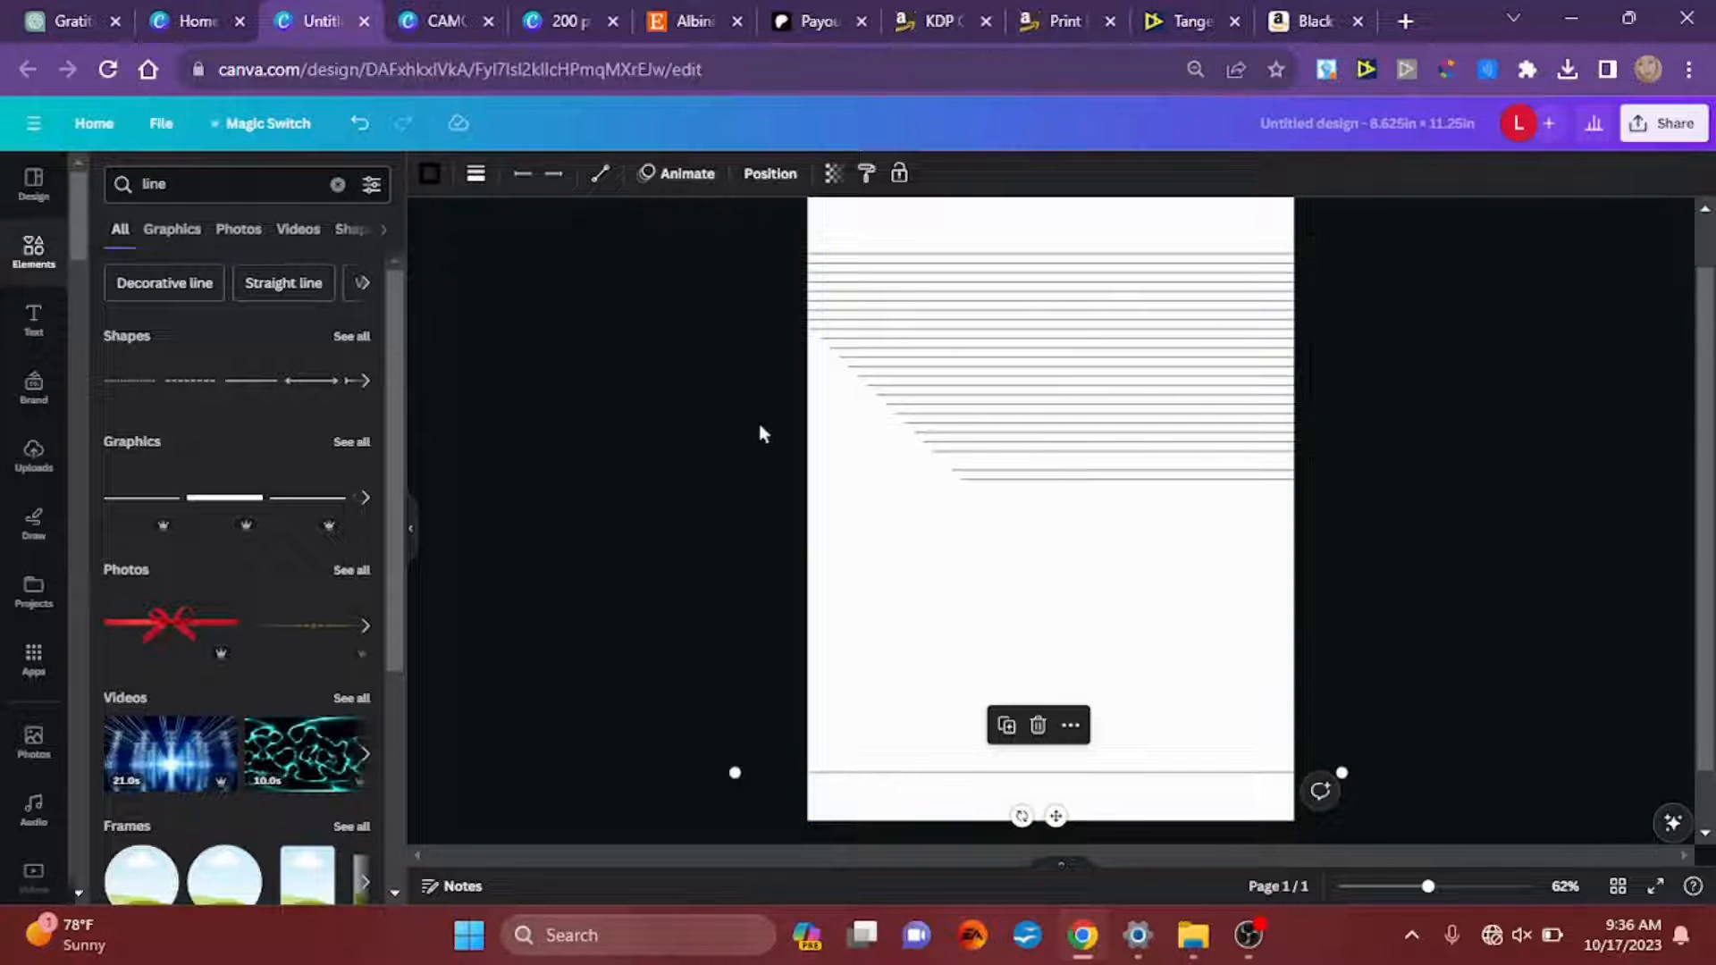
Step: Tidy up all the horizontal lines into even spacing and shift them together so they span the full page width
{"action": "left_click_drag", "start_coordinate": [747, 222], "coordinate": [1188, 812]}
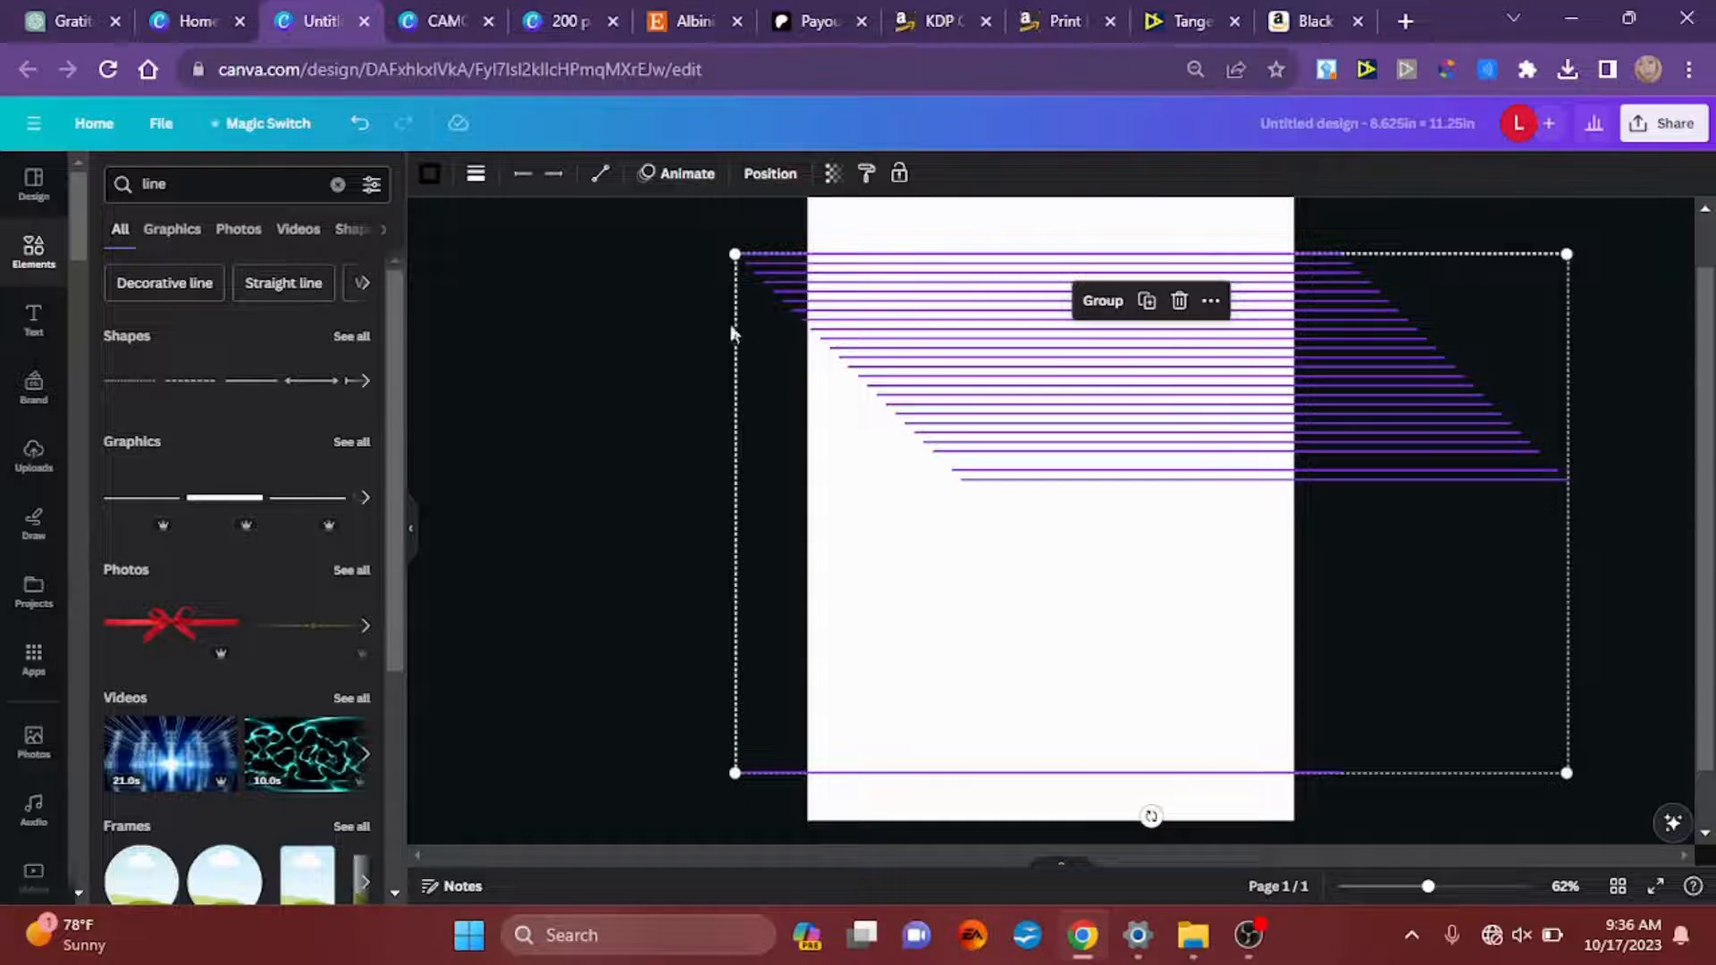
{"action": "left_click", "coordinate": [774, 176]}
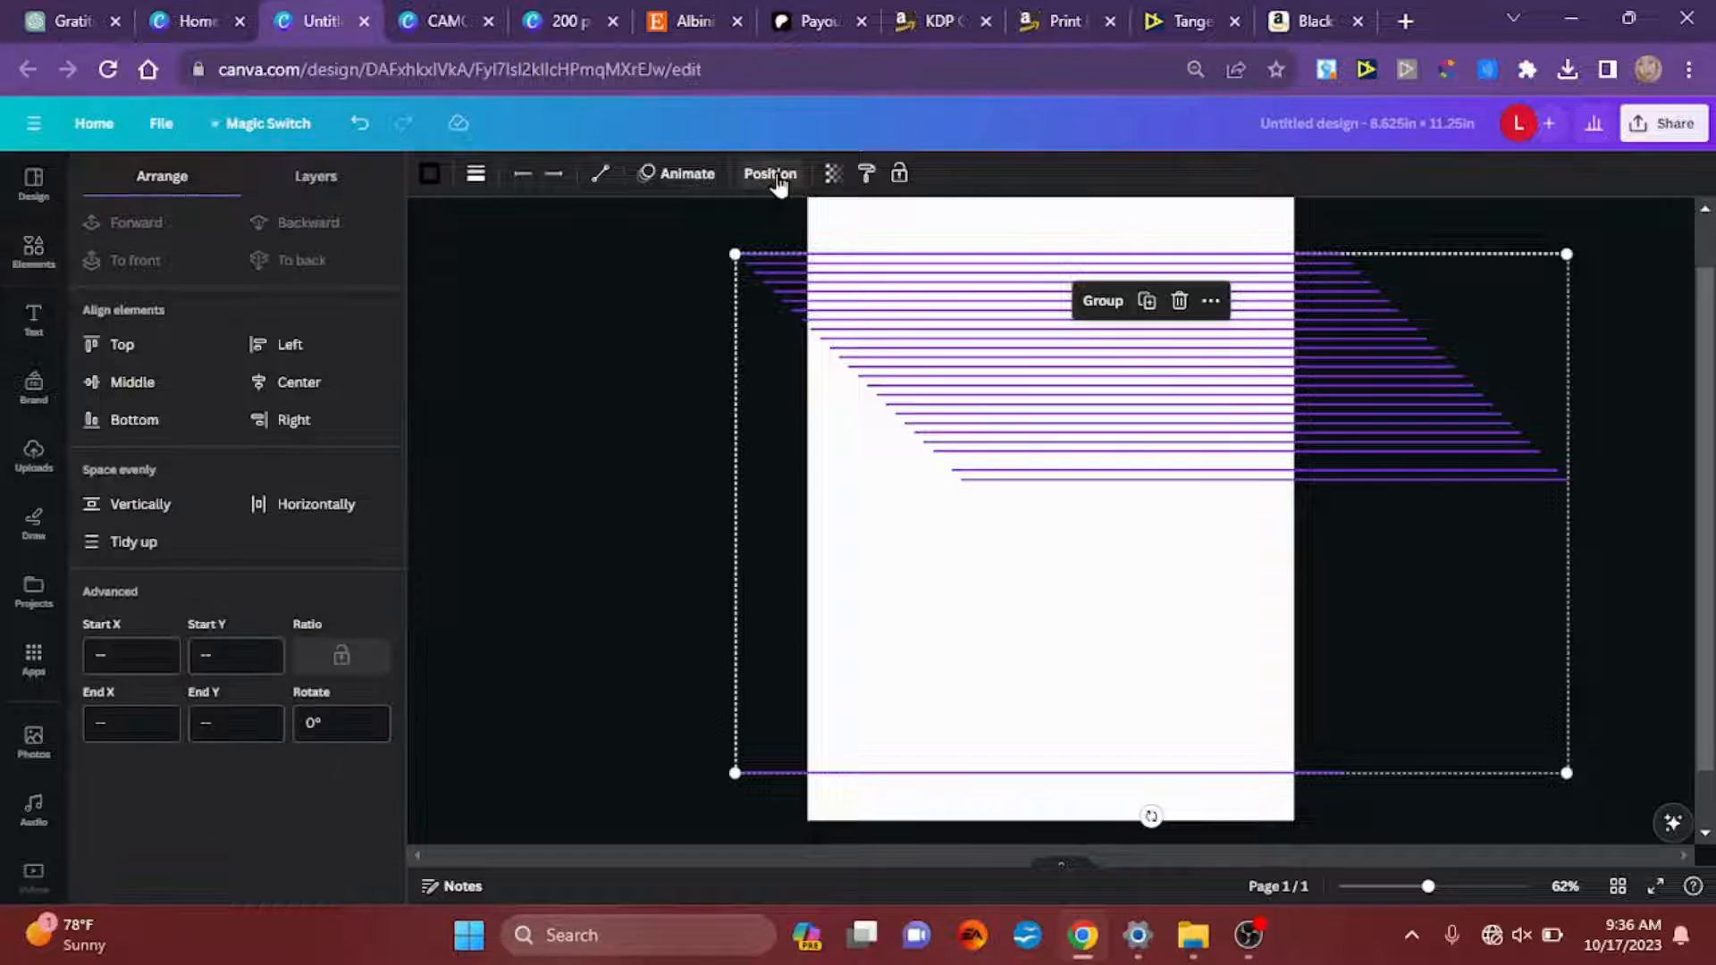
{"action": "left_click", "coordinate": [143, 542]}
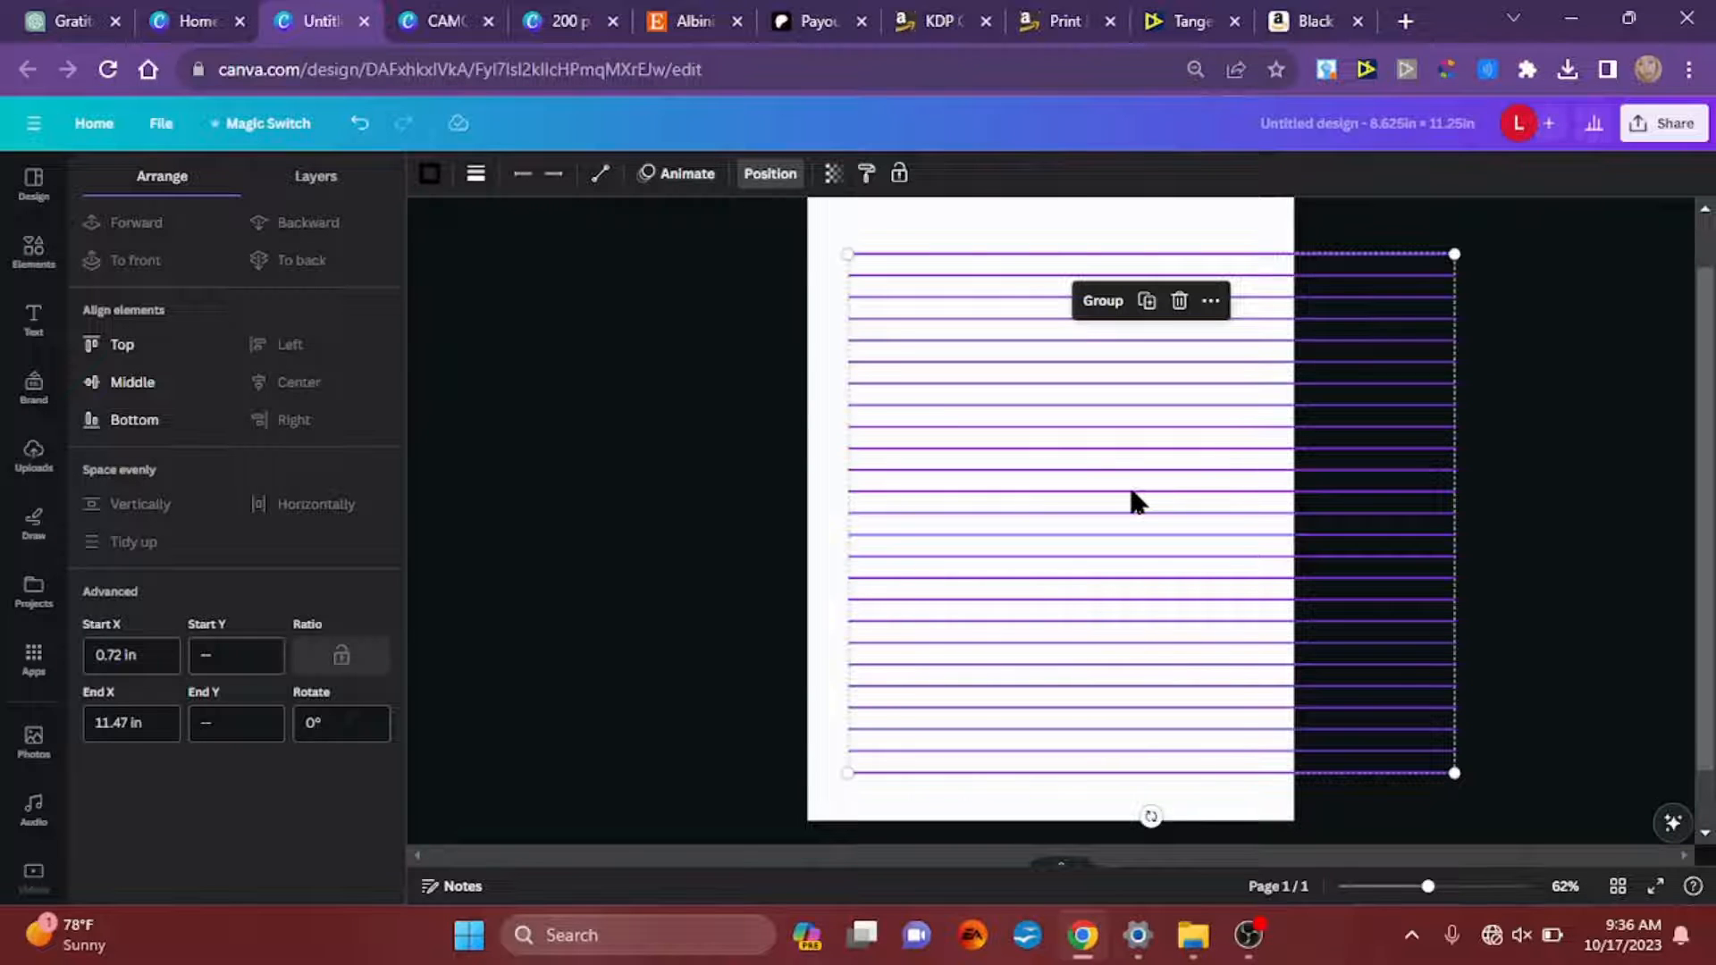
{"action": "left_click_drag", "start_coordinate": [1130, 491], "coordinate": [1051, 491]}
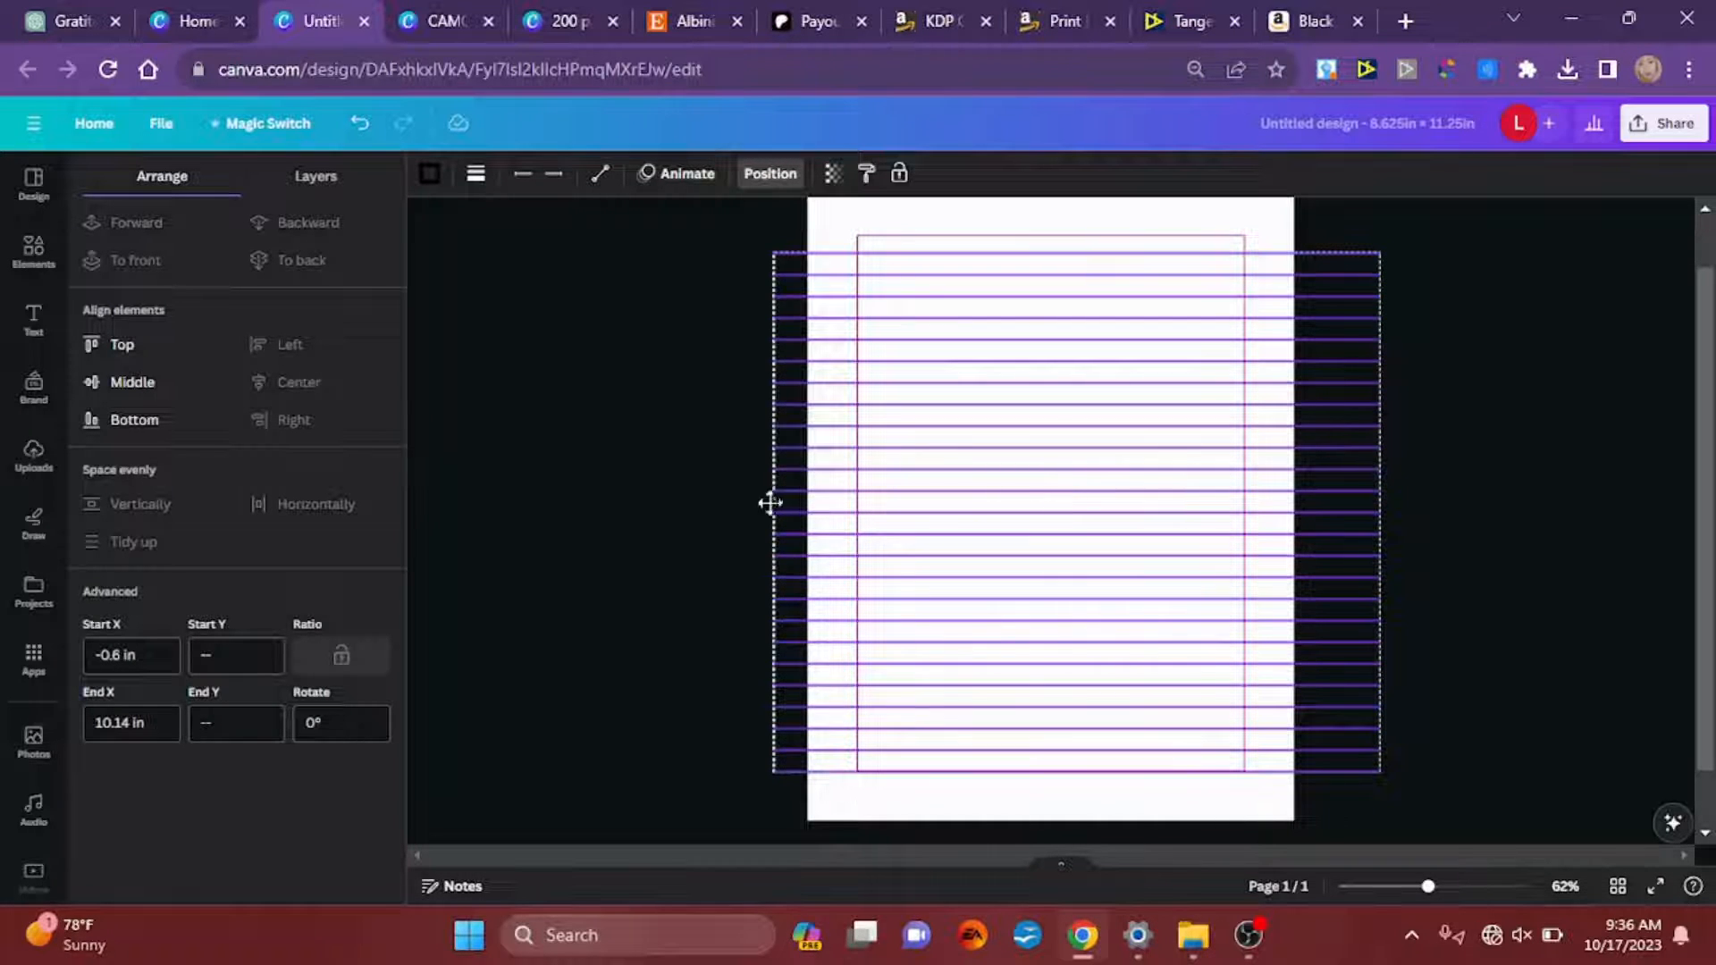
{"action": "left_click", "coordinate": [695, 508]}
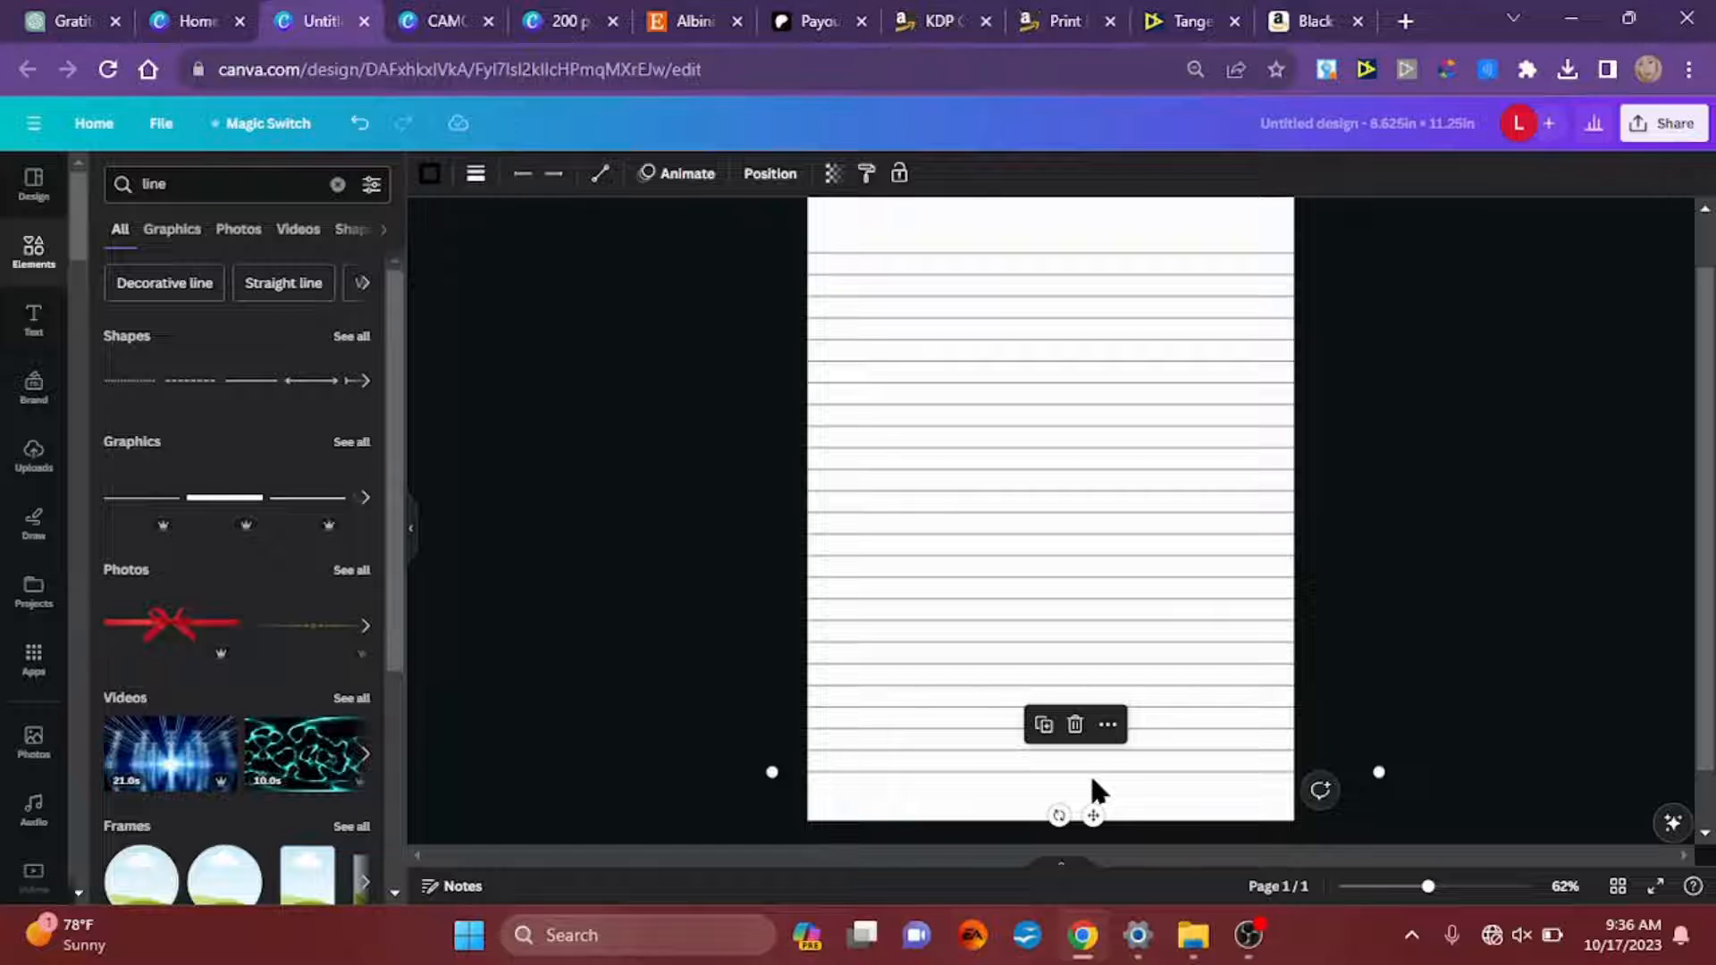
Step: Duplicate the bottom horizontal line and rotate the copy to vertical
{"action": "key", "text": "ctrl+d"}
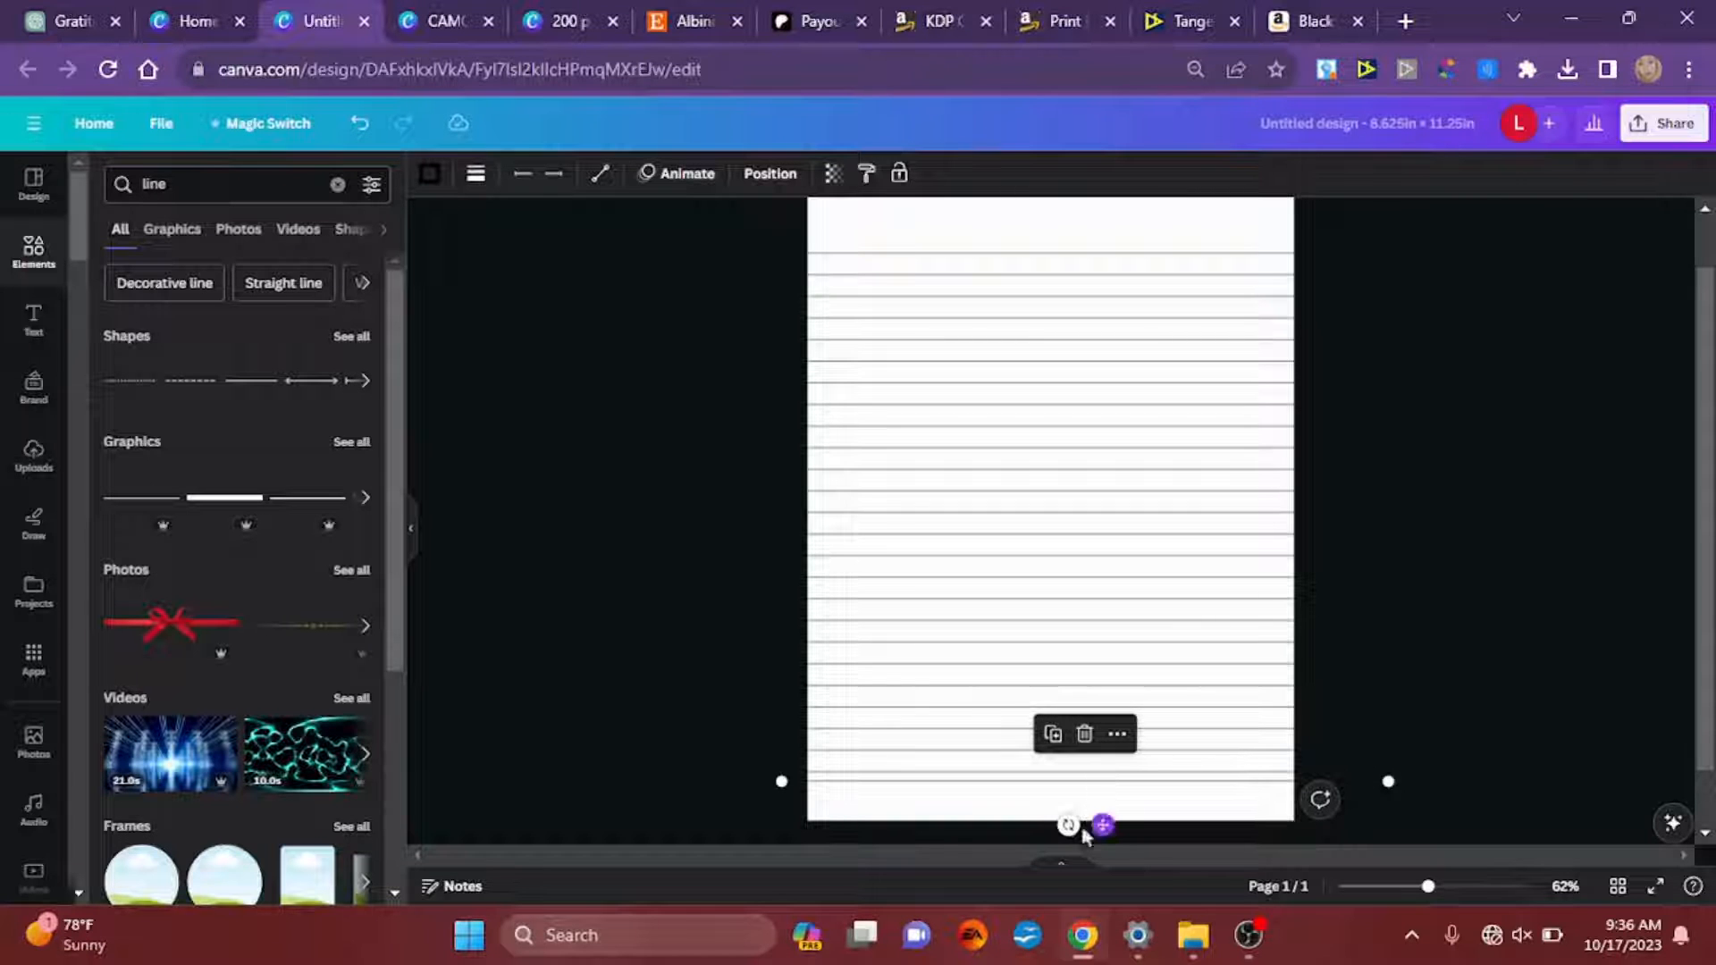
{"action": "left_click", "coordinate": [1055, 830]}
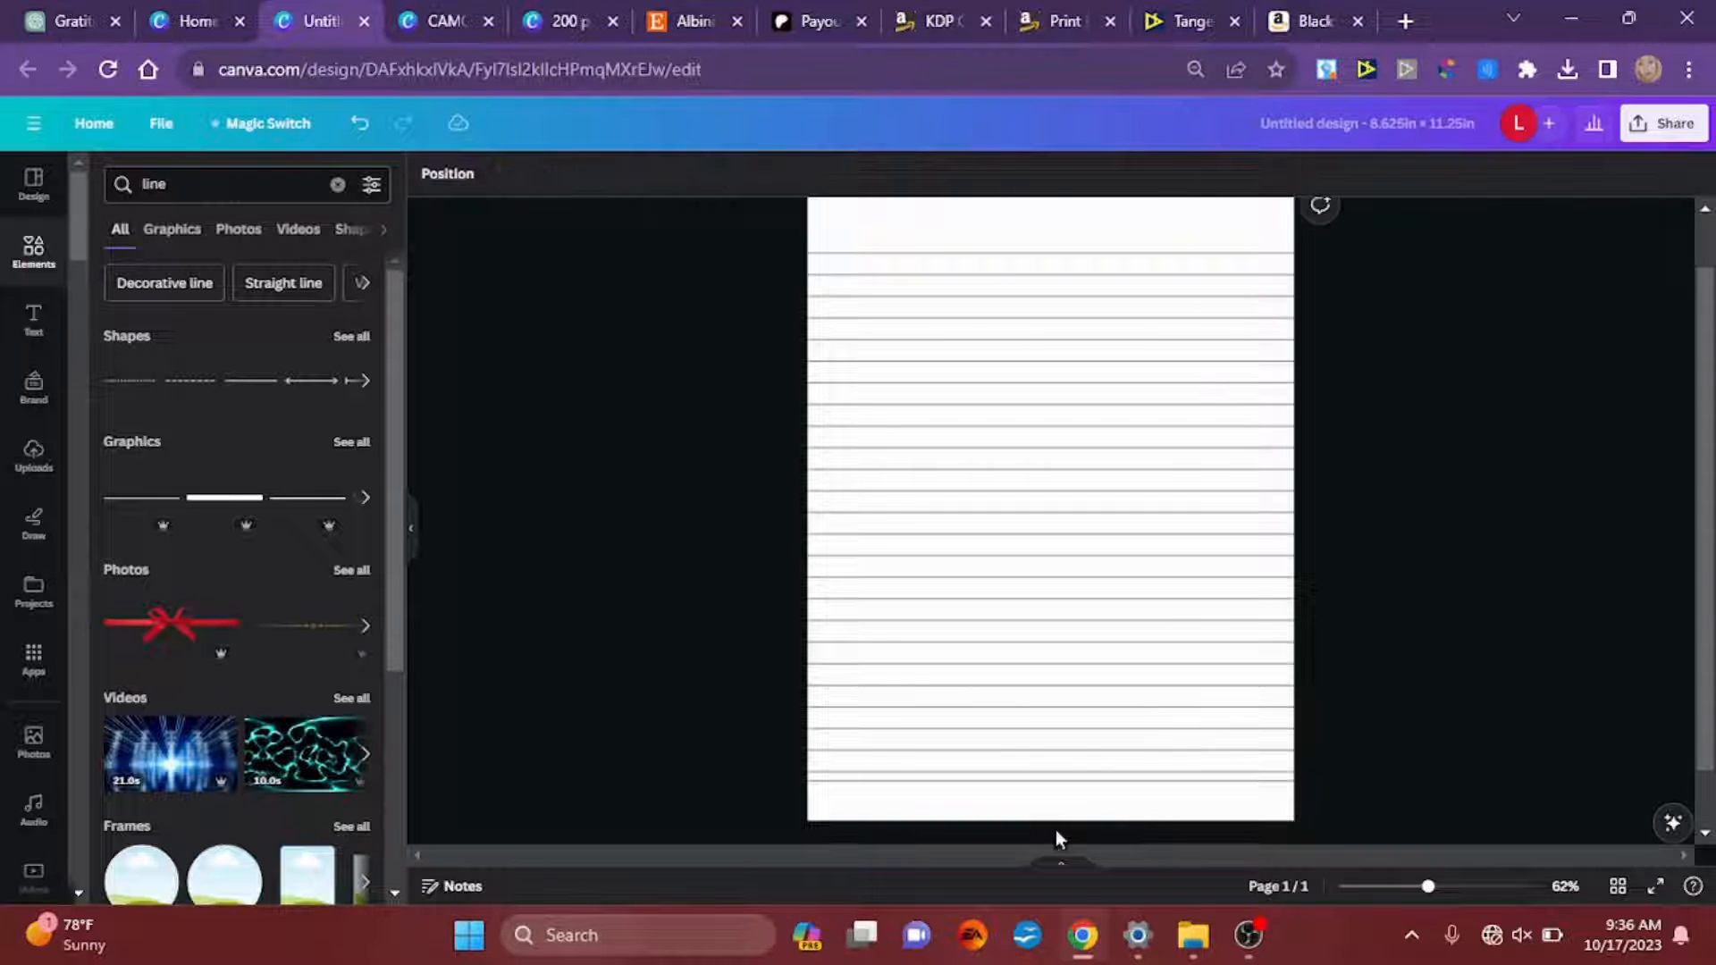
{"action": "left_click", "coordinate": [1060, 781]}
{"action": "left_click_drag", "start_coordinate": [1064, 812], "coordinate": [1108, 785]}
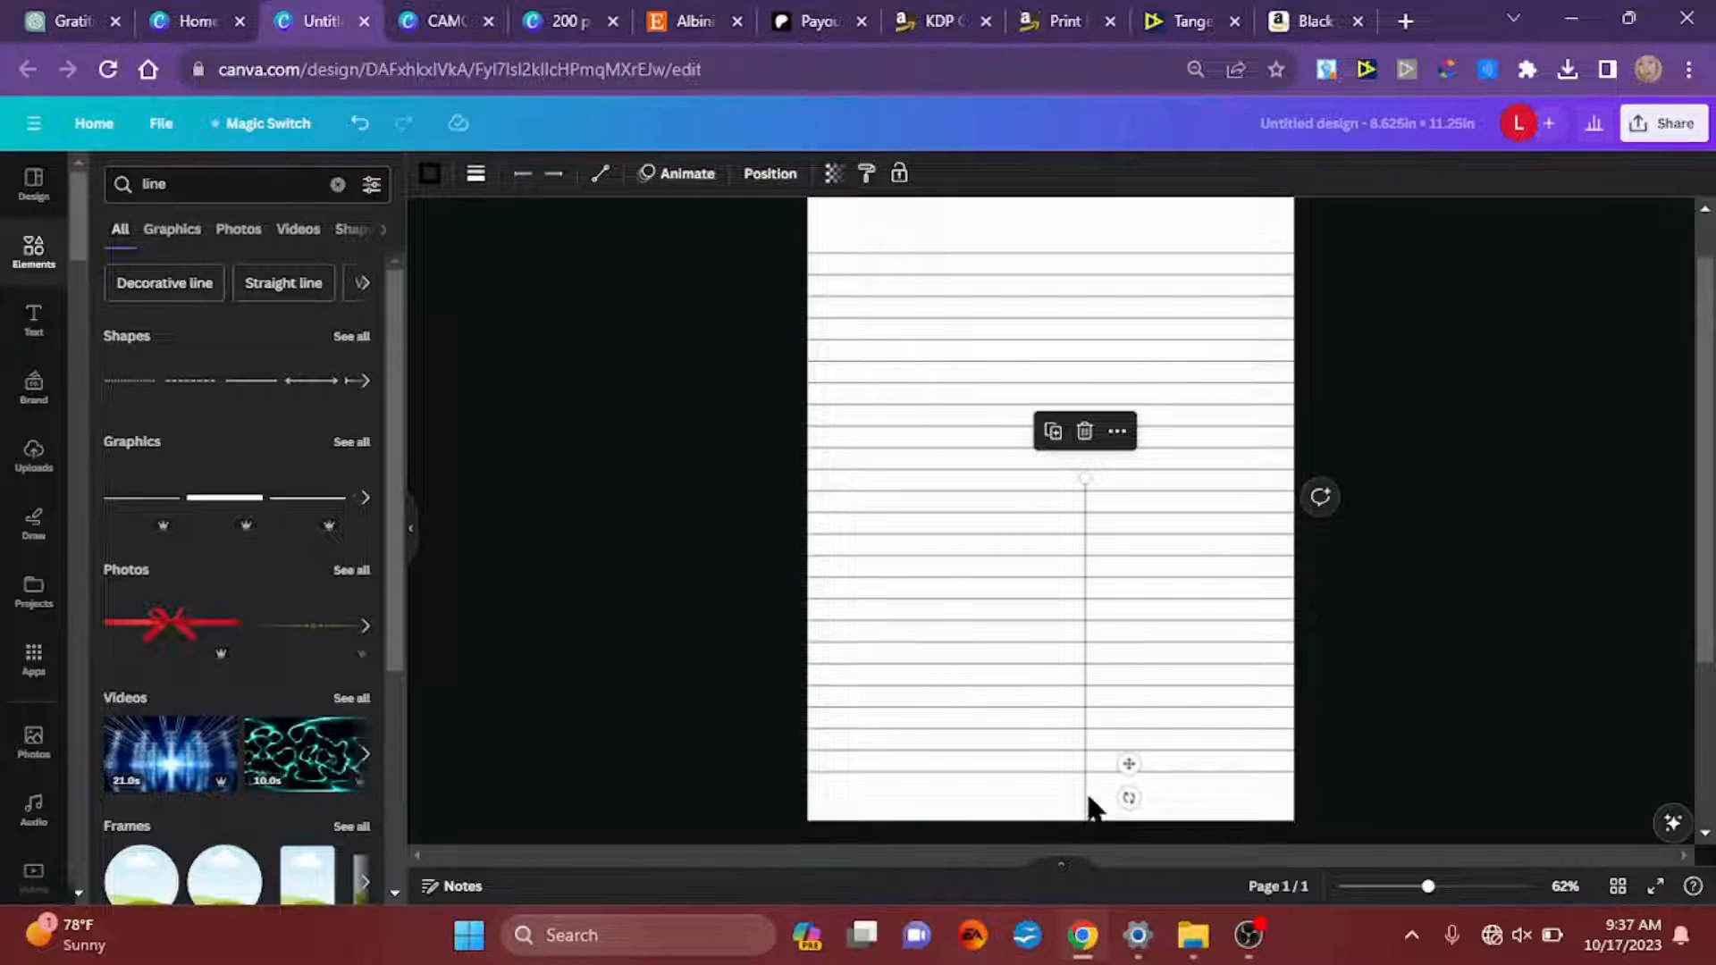
Step: Place the vertical line on the page's left margin and stretch its lower end to the bottom edge of the page
{"action": "left_click_drag", "start_coordinate": [1126, 766], "coordinate": [901, 447]}
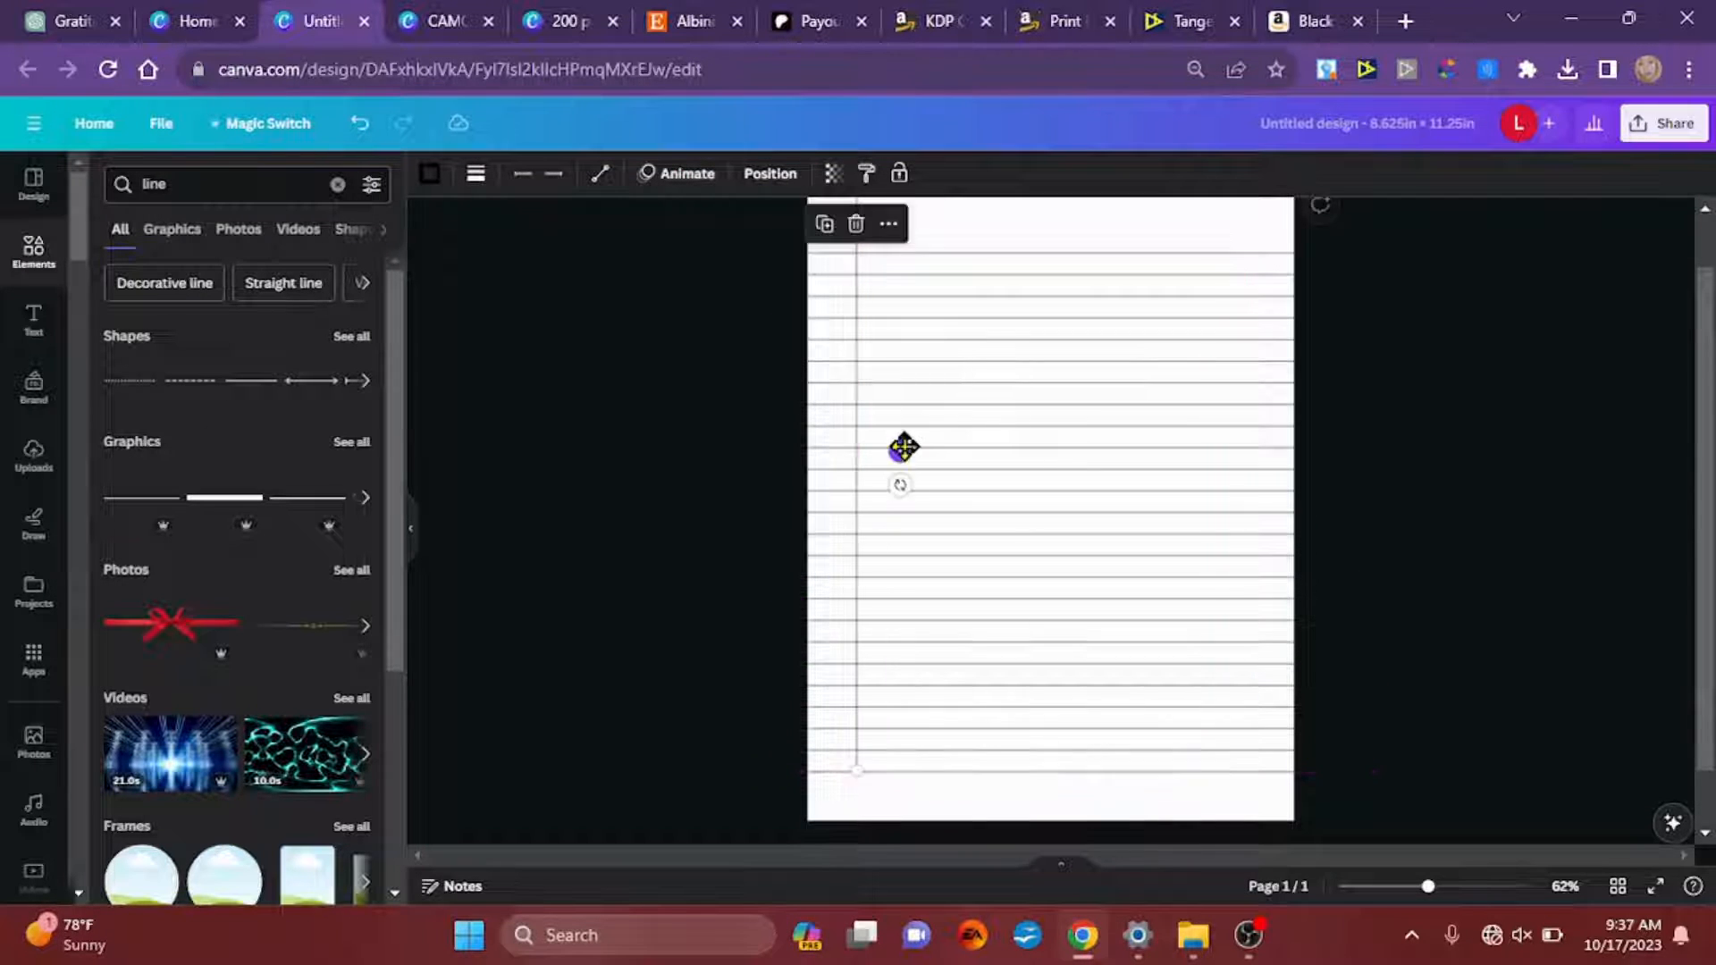
{"action": "left_click_drag", "start_coordinate": [851, 767], "coordinate": [847, 865]}
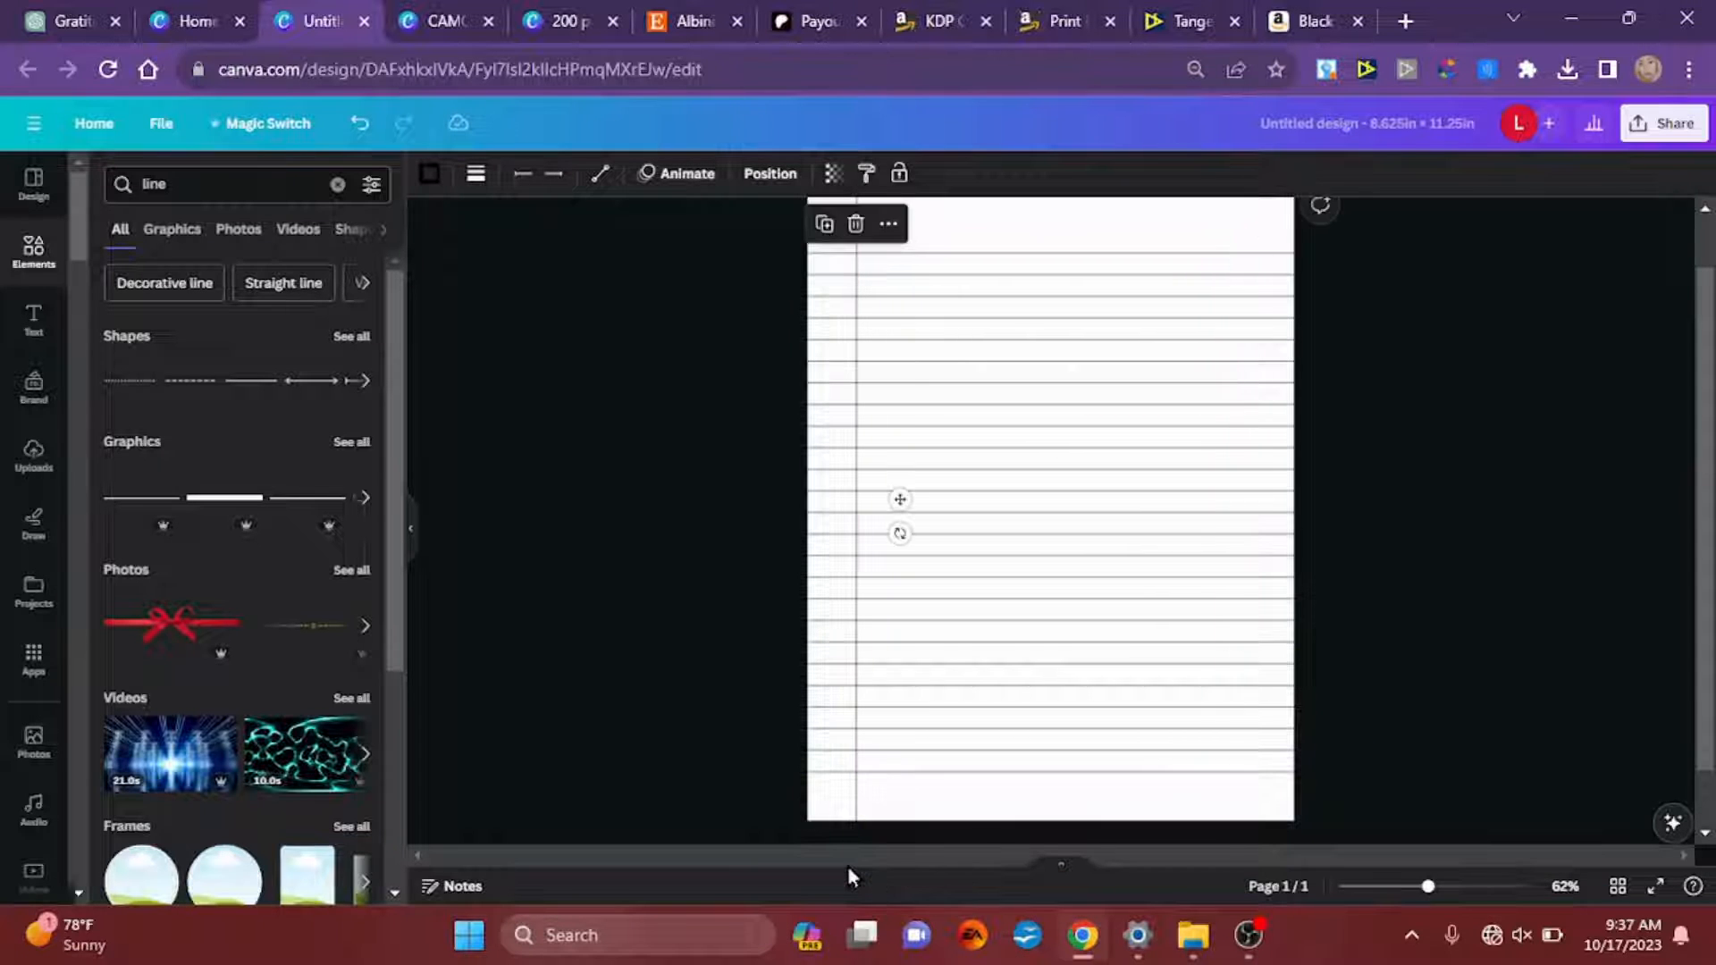
{"action": "left_click", "coordinate": [749, 771]}
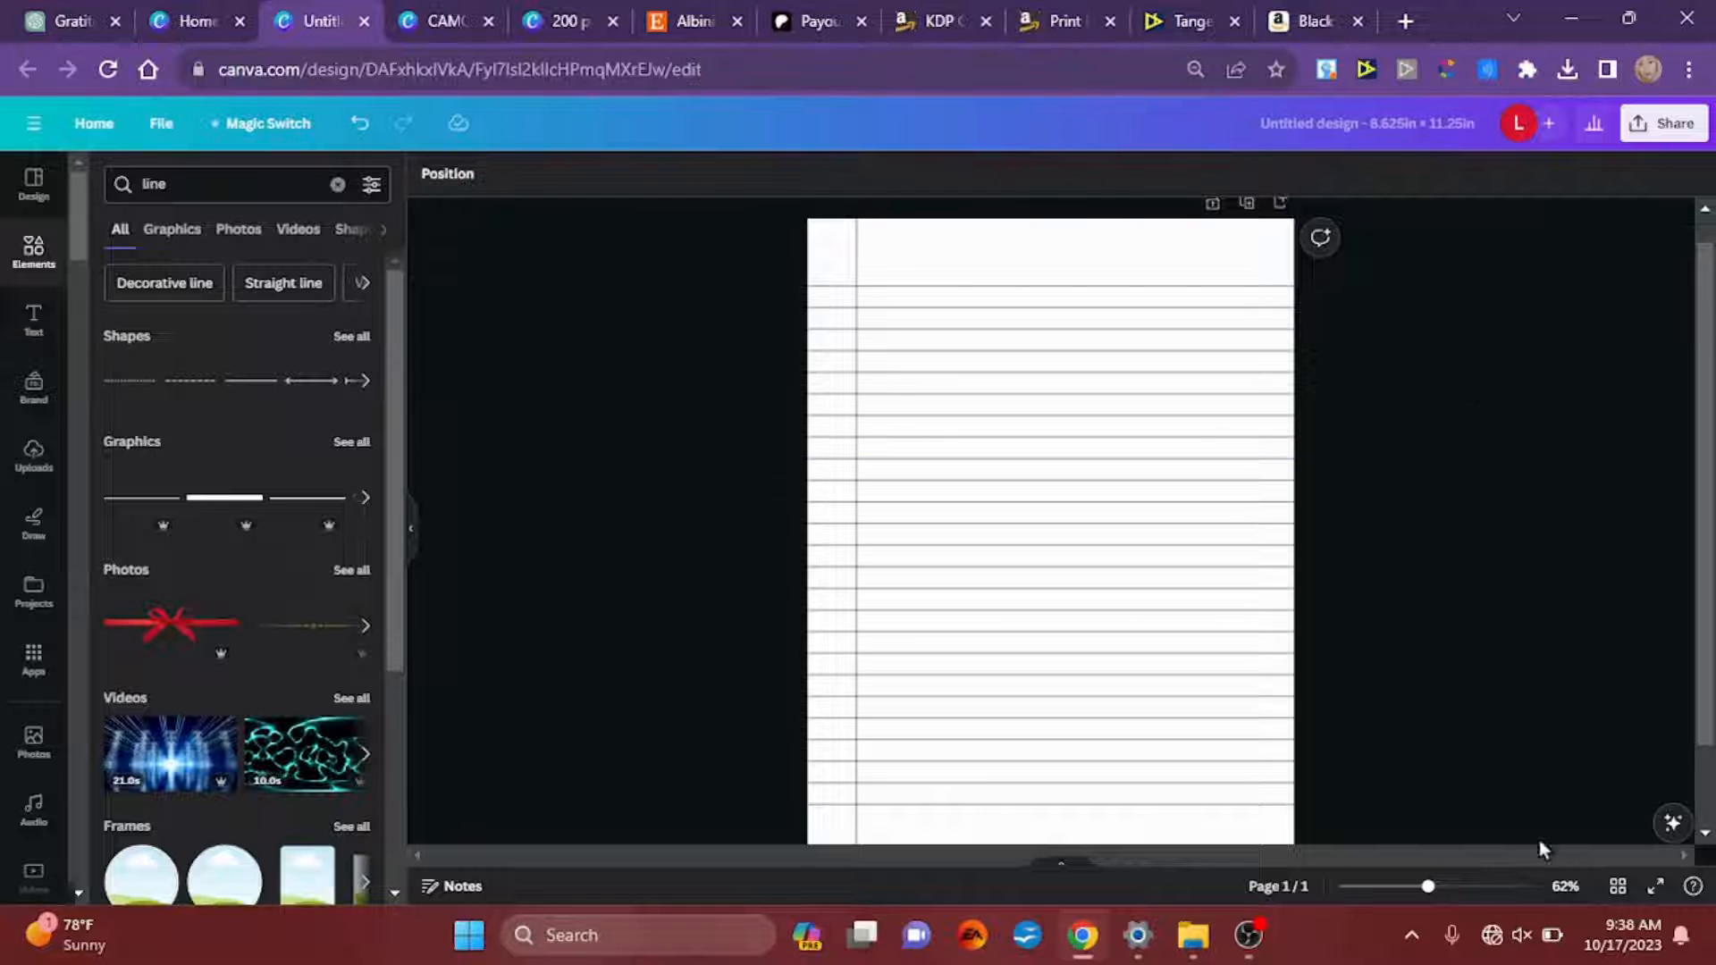
Step: Show the pages as a grid and duplicate the lined page until there are 10 pages
{"action": "left_click", "coordinate": [1618, 887]}
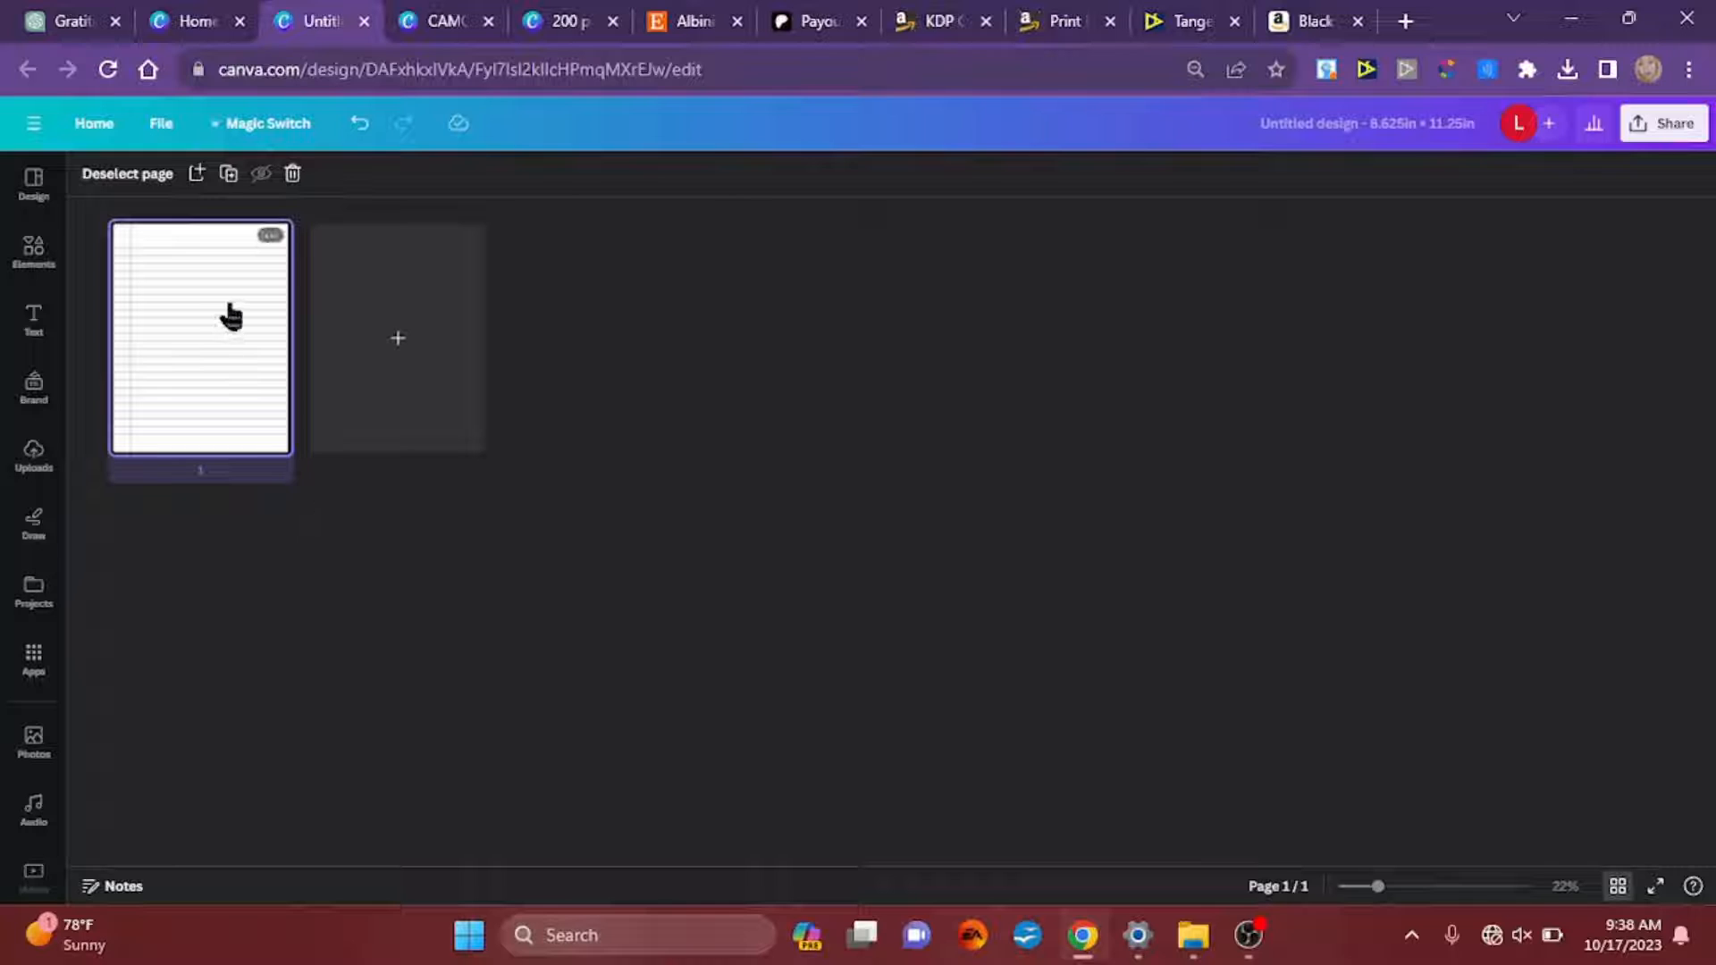
{"action": "left_click", "coordinate": [229, 176]}
{"action": "left_click", "coordinate": [230, 175]}
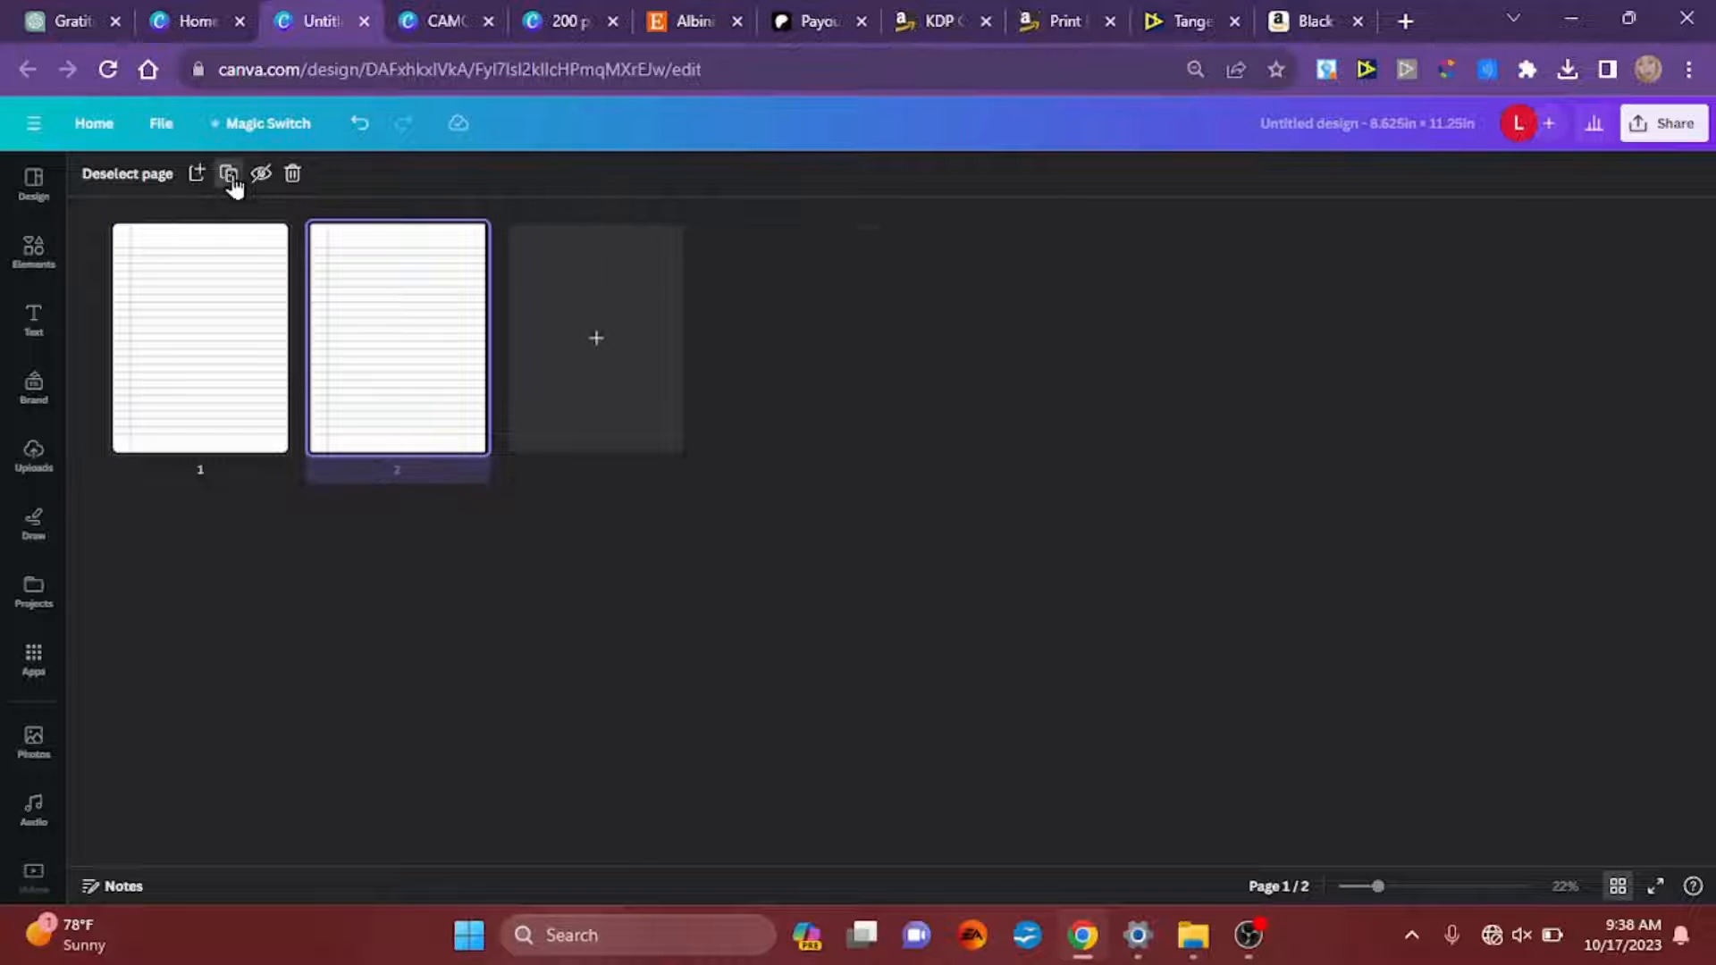
{"action": "left_click", "coordinate": [230, 175]}
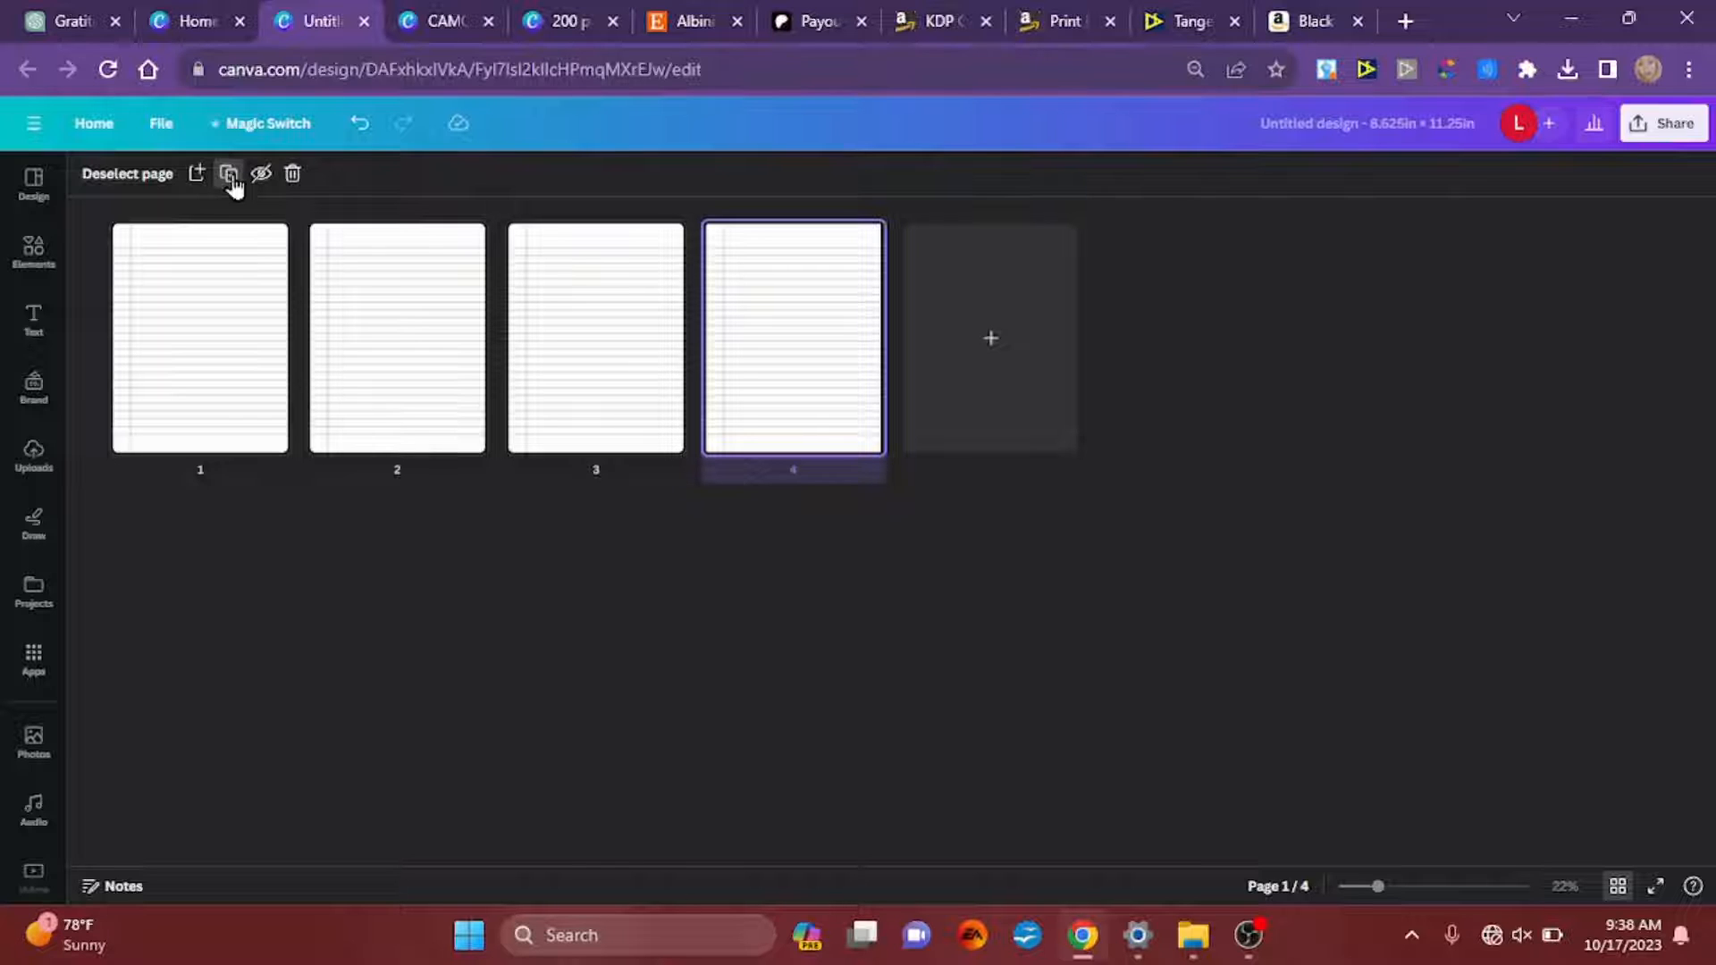
{"action": "left_click", "coordinate": [229, 175]}
{"action": "left_click", "coordinate": [230, 175]}
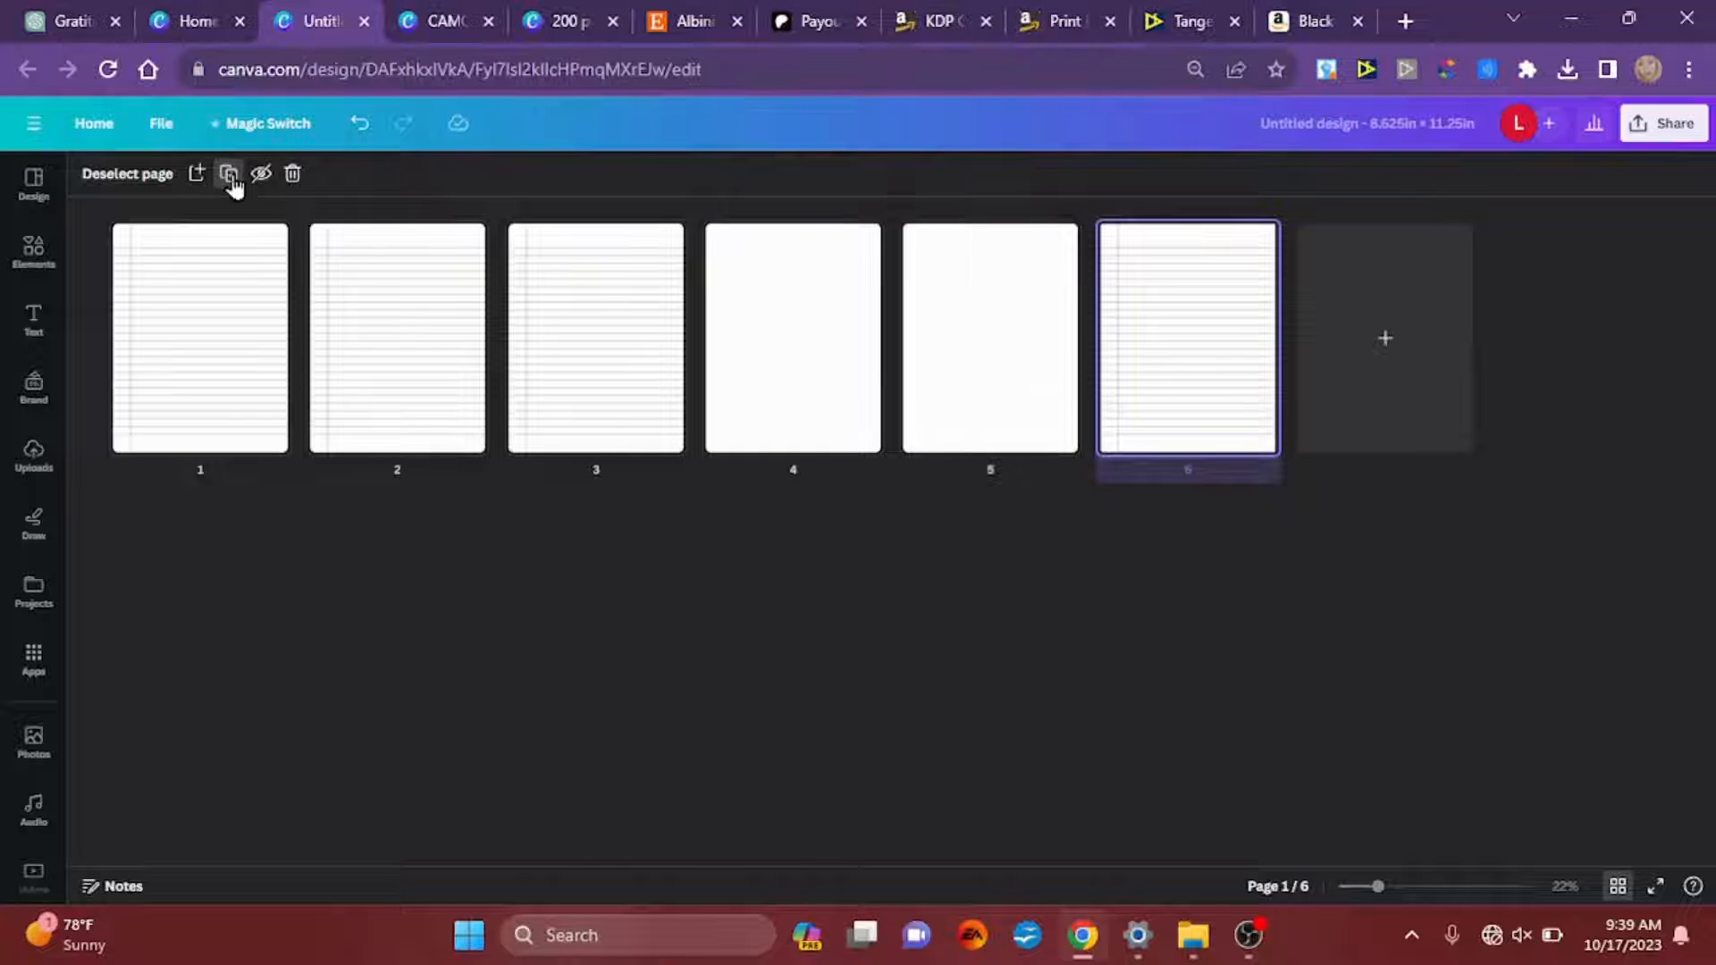
{"action": "left_click", "coordinate": [230, 175]}
{"action": "left_click", "coordinate": [230, 175]}
{"action": "left_click", "coordinate": [230, 176]}
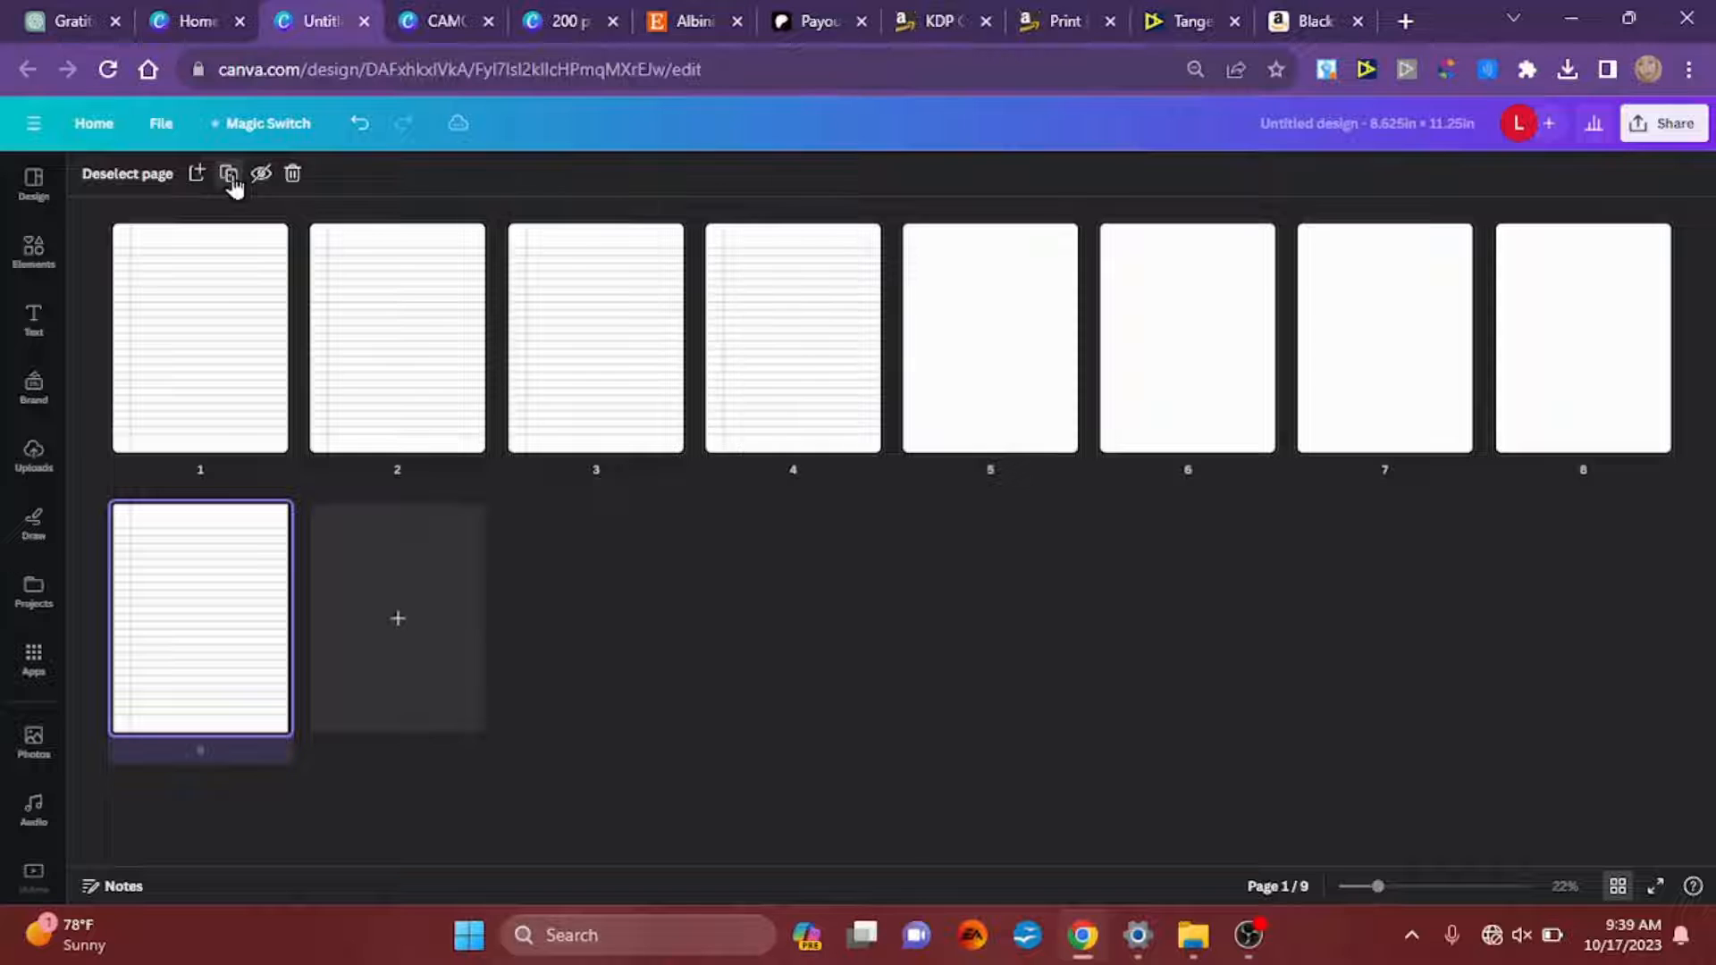
{"action": "left_click", "coordinate": [229, 175]}
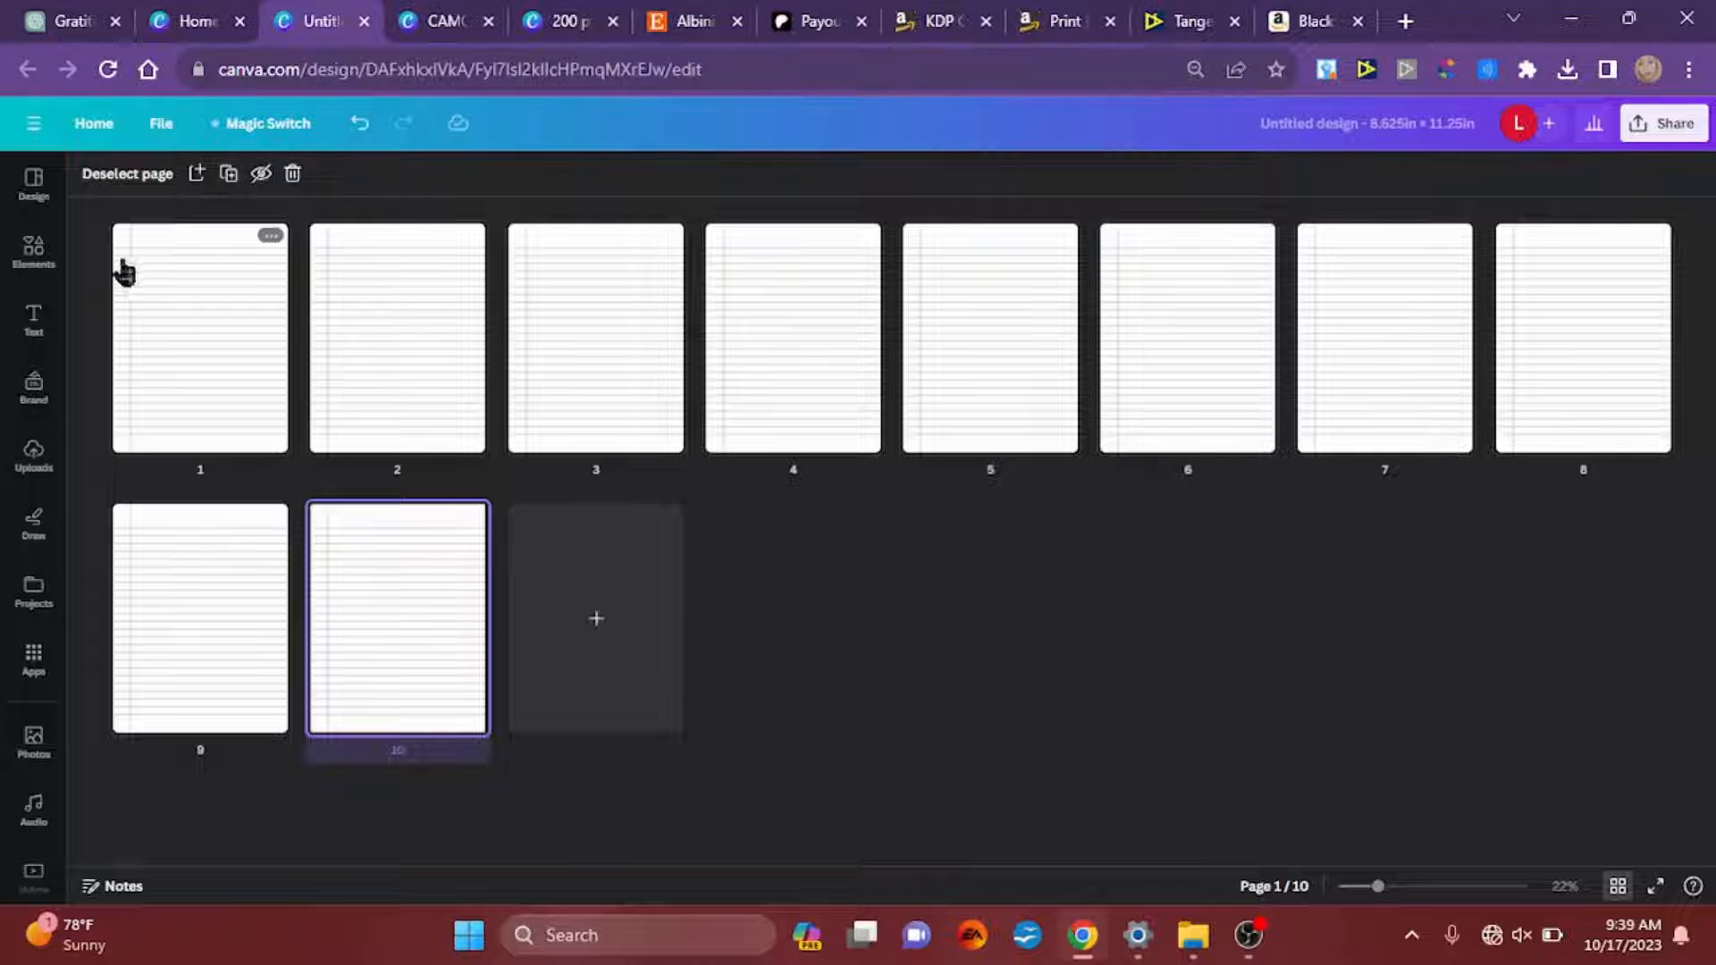
Step: Select all 10 pages and duplicate the set repeatedly until the design has 100 pages
{"action": "left_click_drag", "start_coordinate": [11, 128], "coordinate": [1595, 769]}
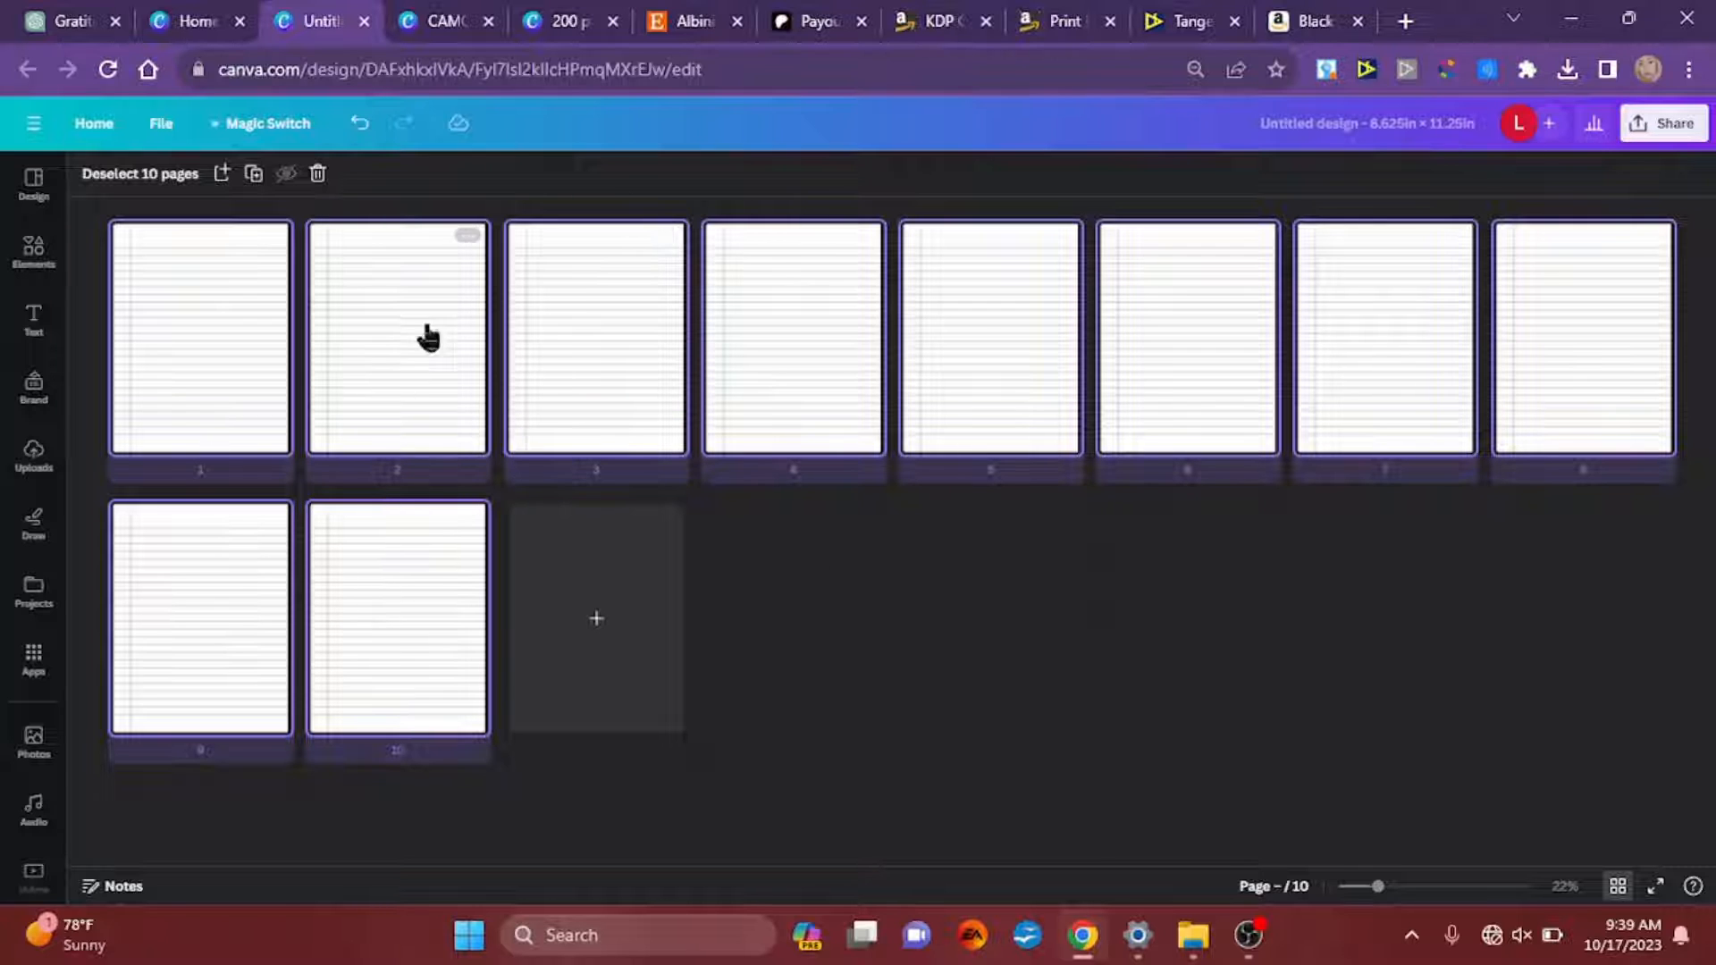
{"action": "left_click", "coordinate": [255, 174]}
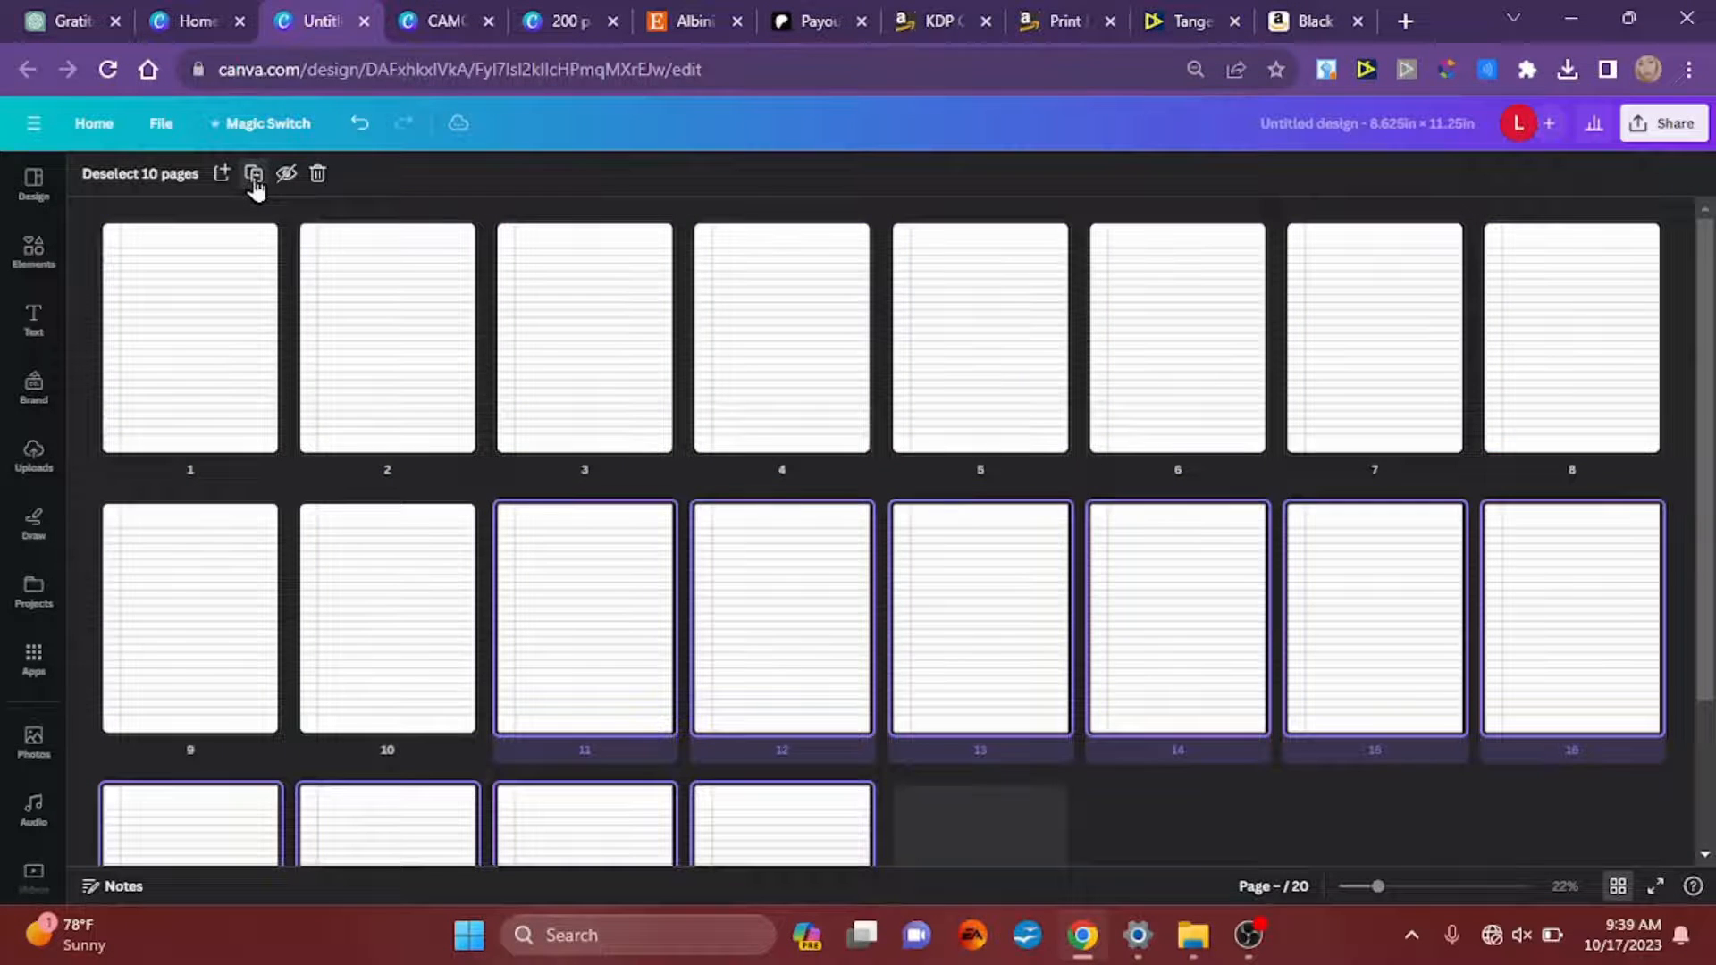
{"action": "left_click", "coordinate": [254, 174]}
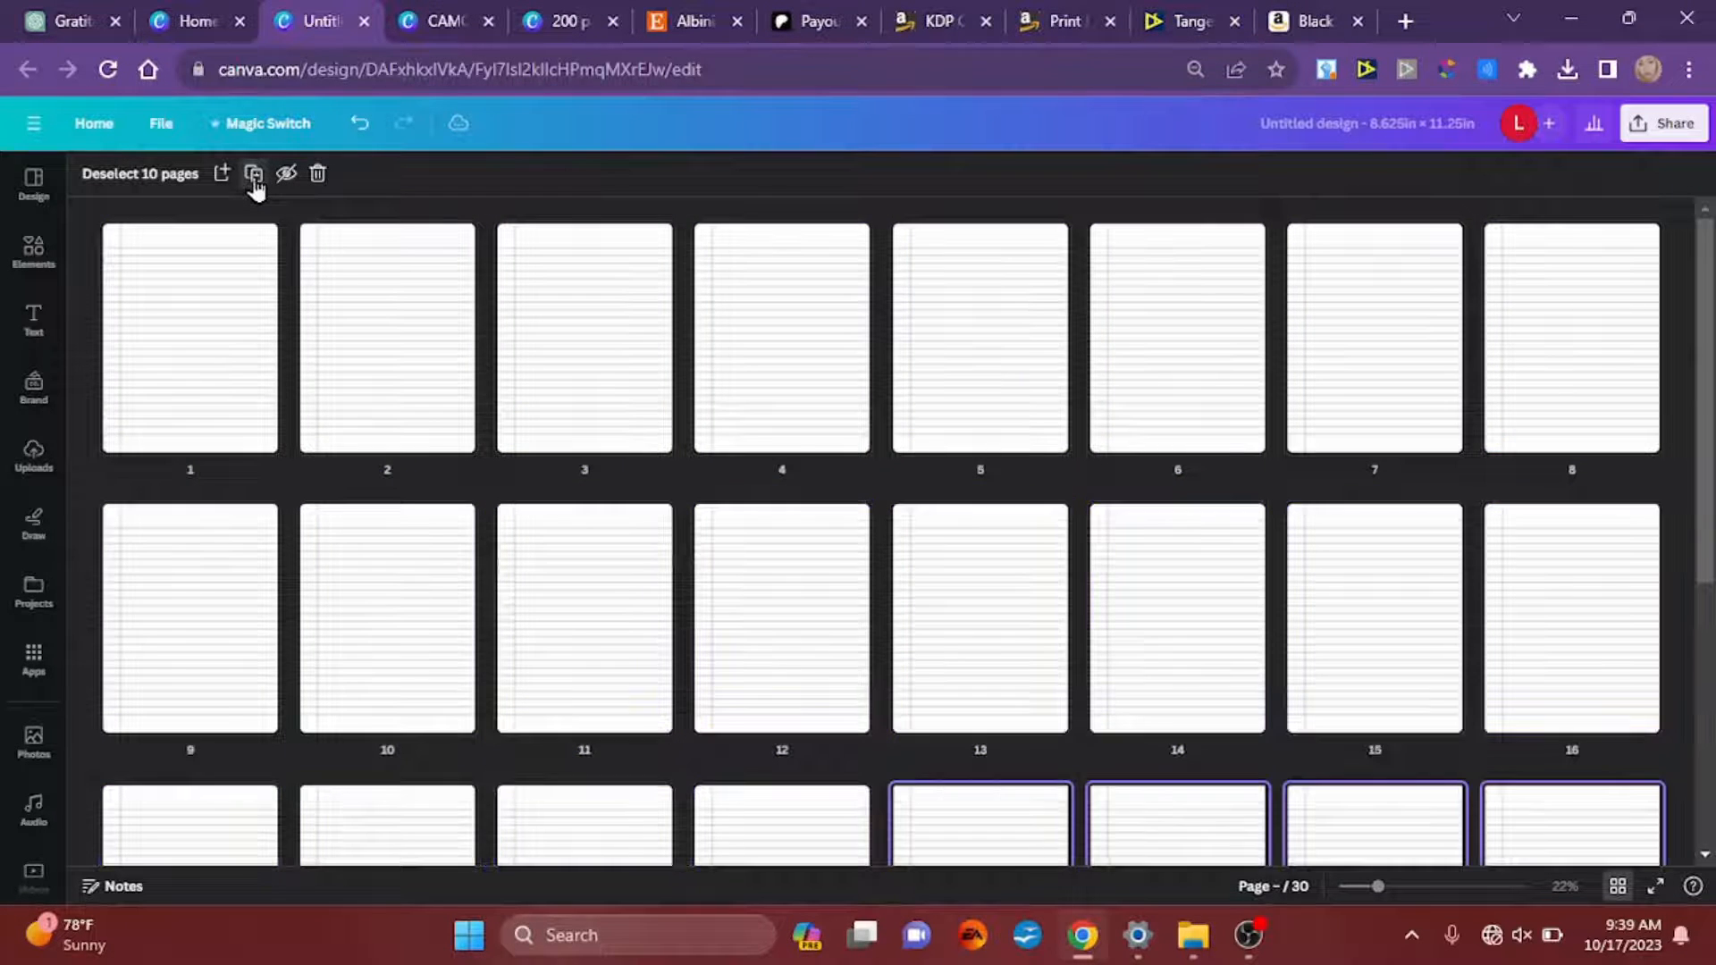
{"action": "left_click", "coordinate": [255, 174]}
{"action": "left_click", "coordinate": [254, 174]}
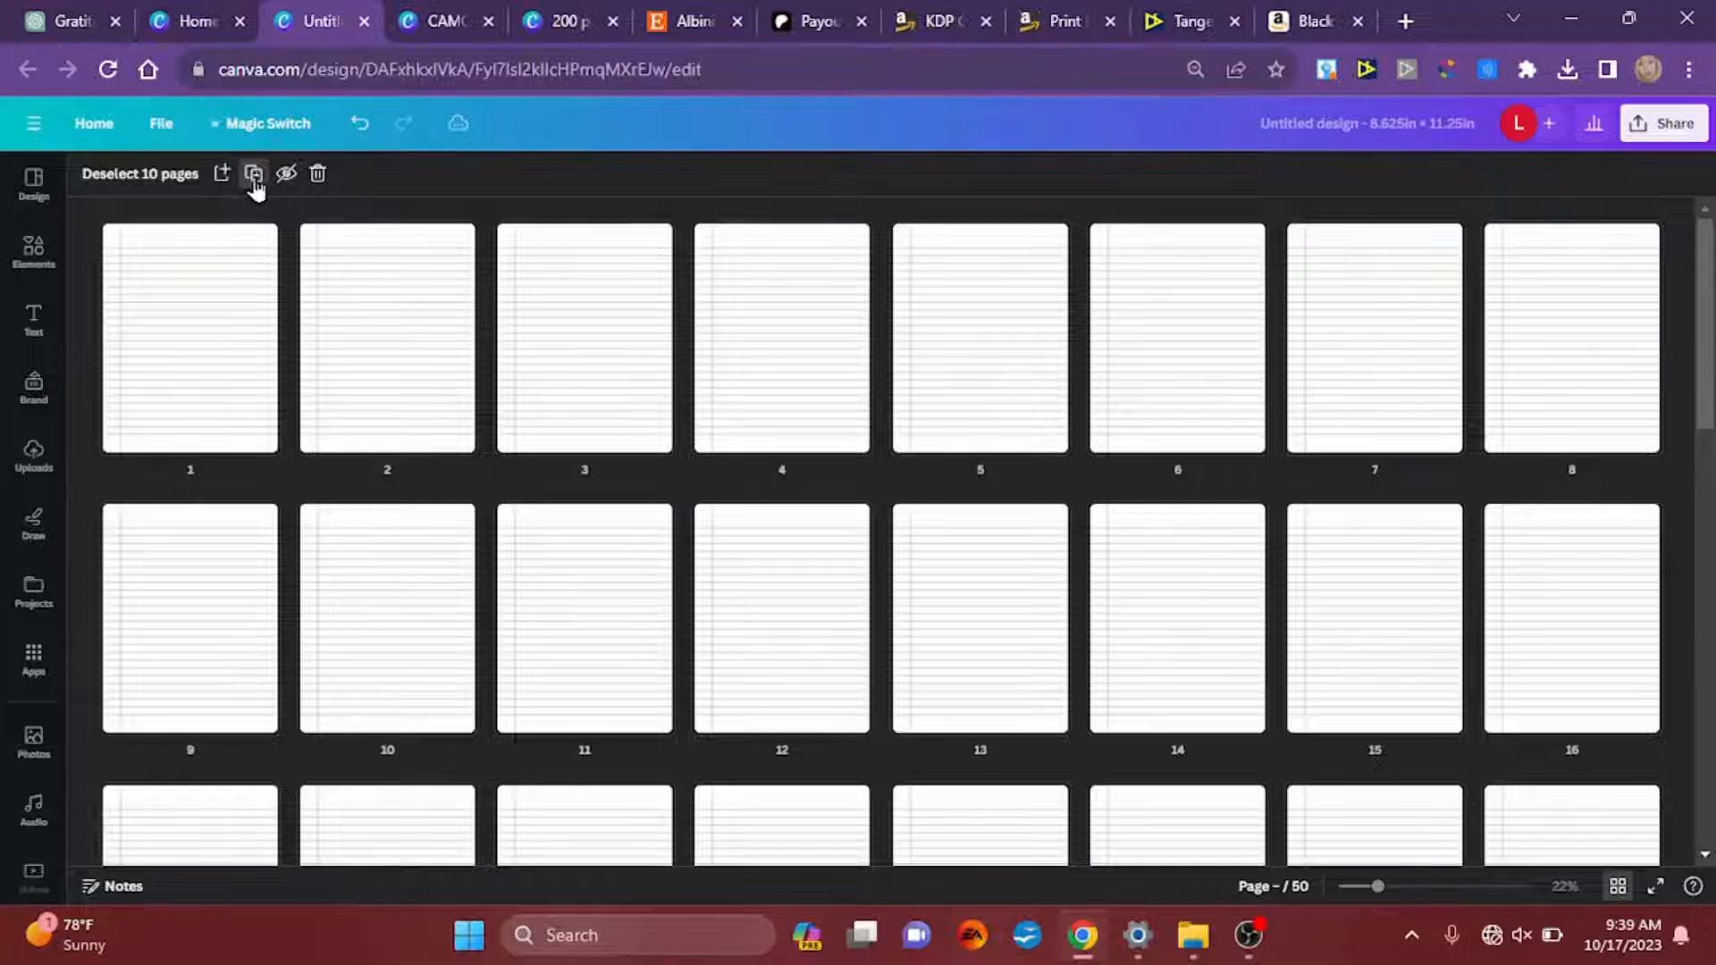
{"action": "left_click", "coordinate": [255, 174]}
{"action": "left_click", "coordinate": [255, 175]}
{"action": "left_click", "coordinate": [254, 174]}
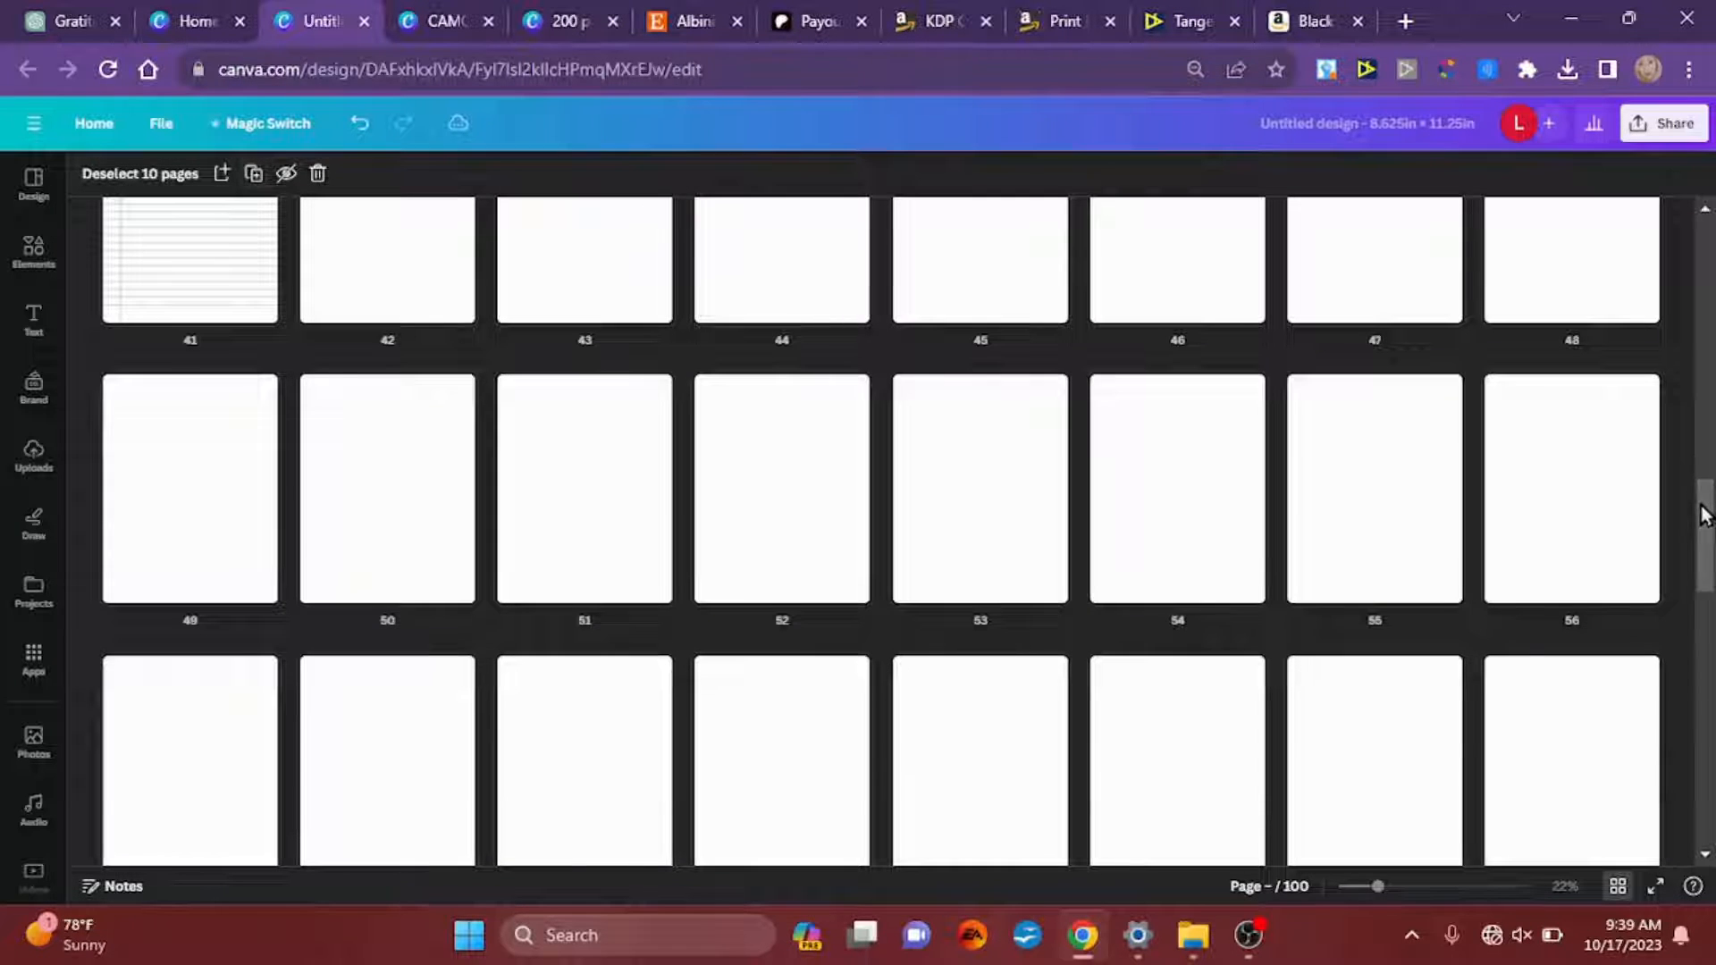
Step: Select all 100 pages and duplicate them once to make 200 pages
{"action": "left_click_drag", "start_coordinate": [1704, 515], "coordinate": [1691, 779]}
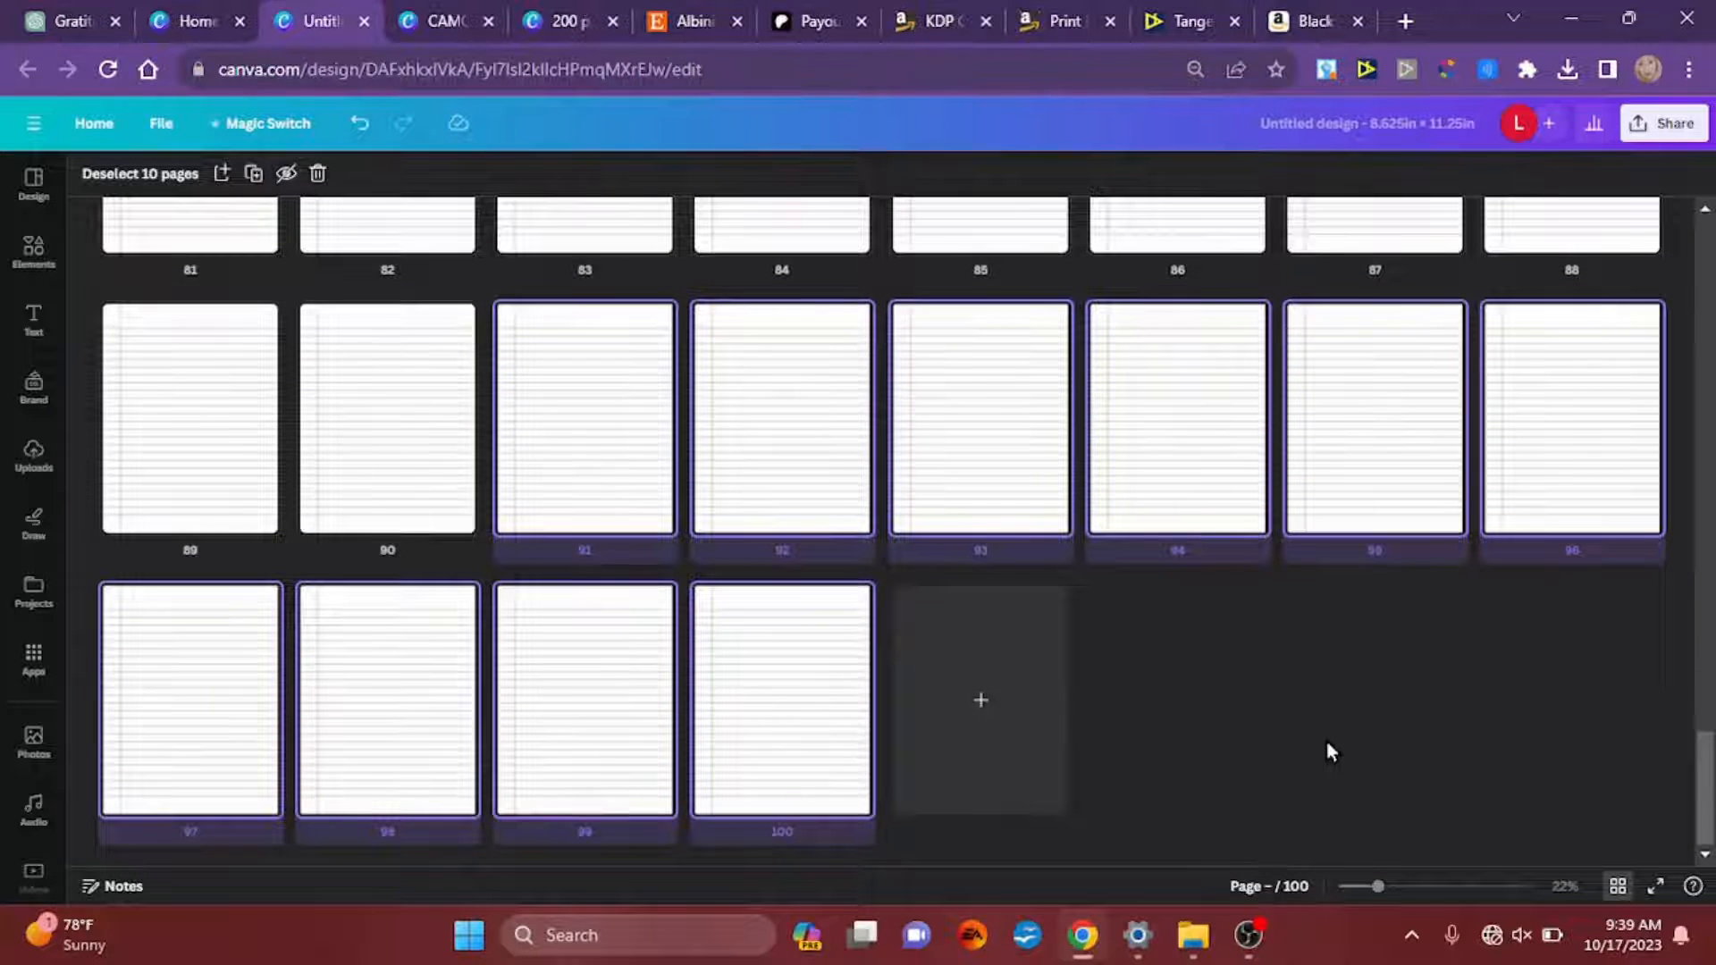
{"action": "left_click", "coordinate": [732, 697]}
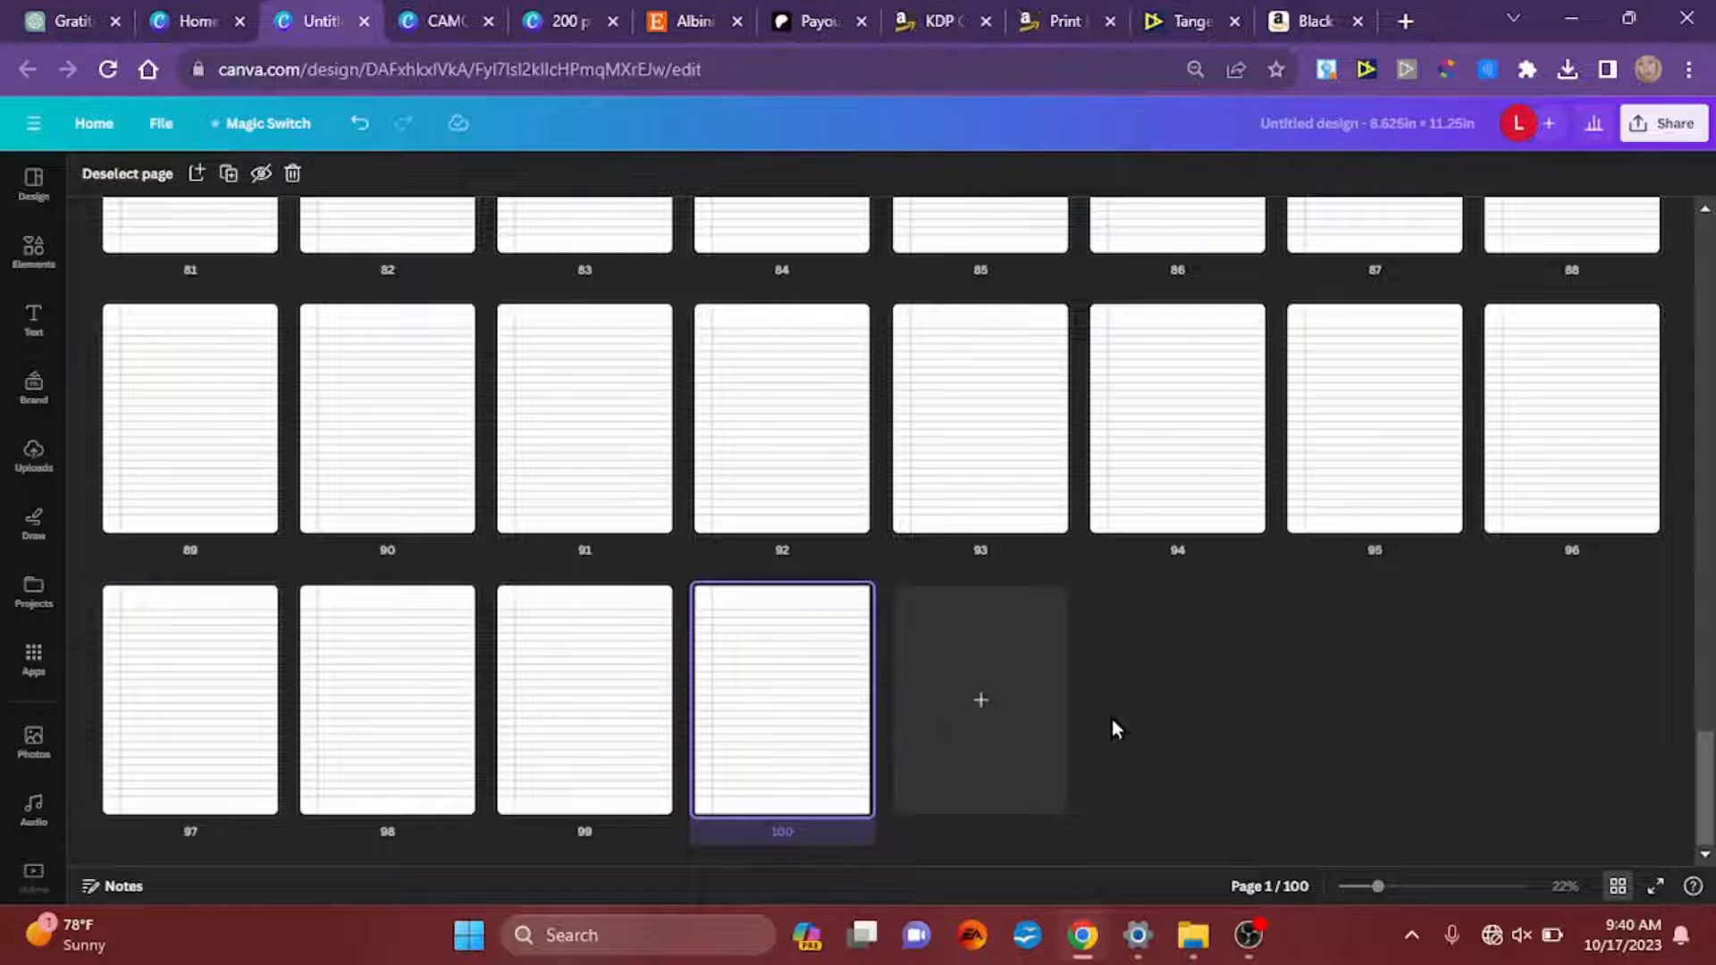
{"action": "key", "text": "ctrl+a"}
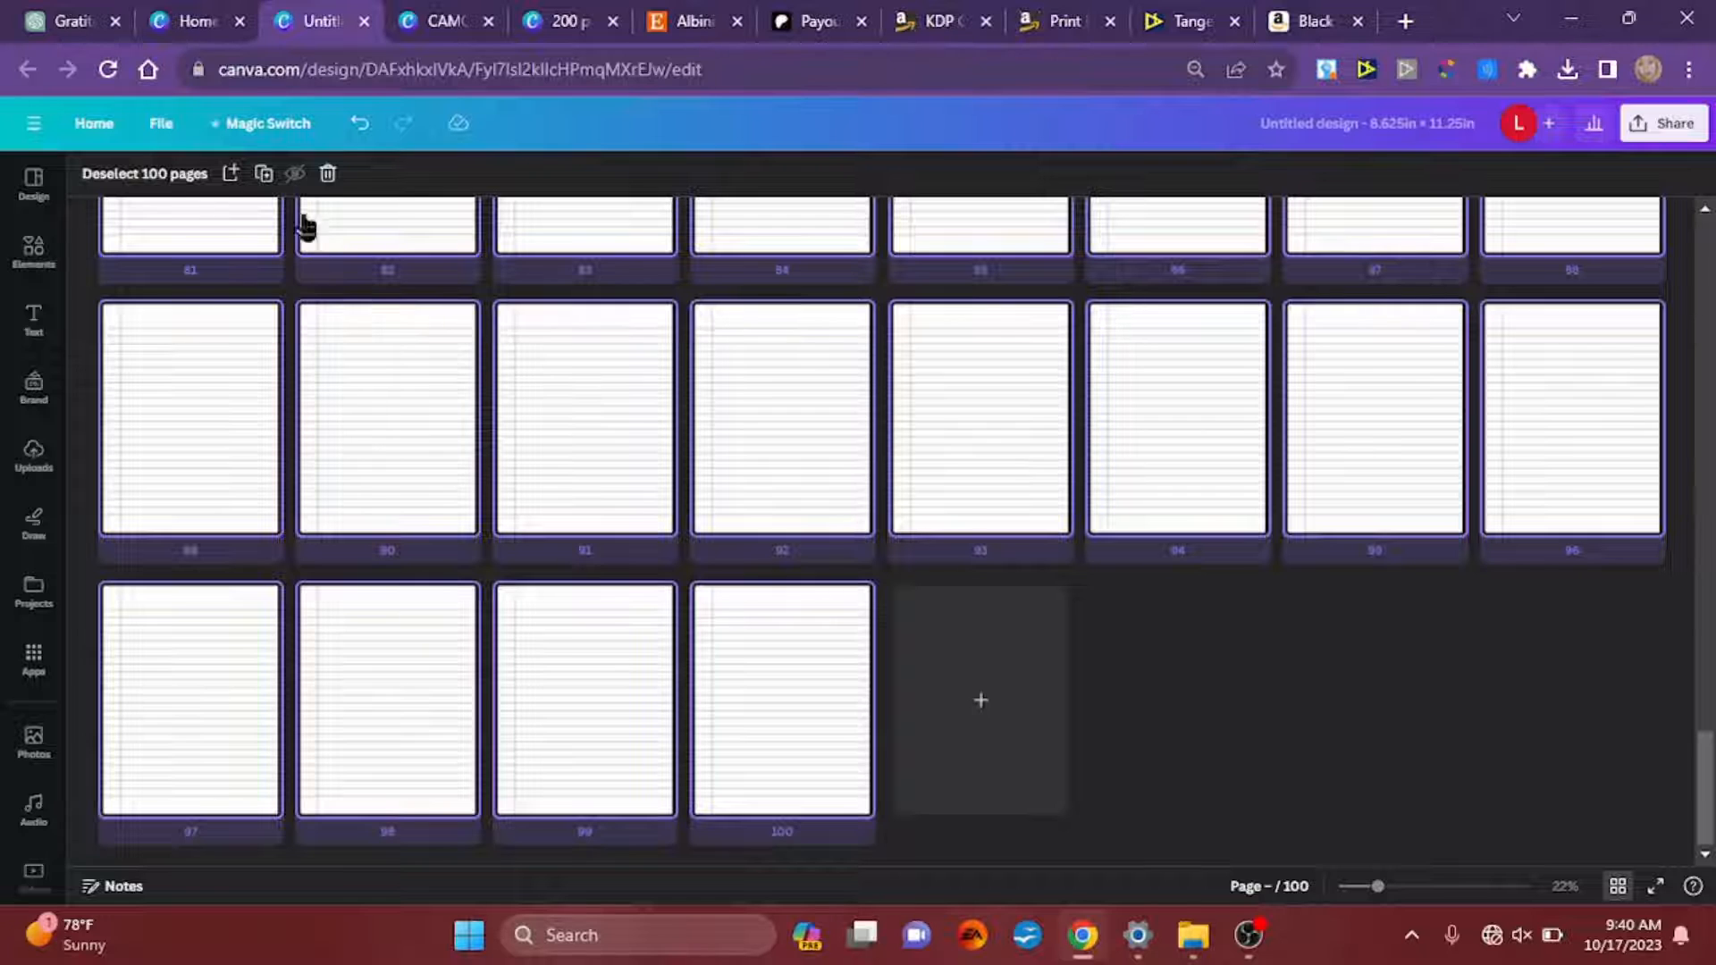
{"action": "left_click", "coordinate": [265, 176]}
{"action": "left_click", "coordinate": [264, 176]}
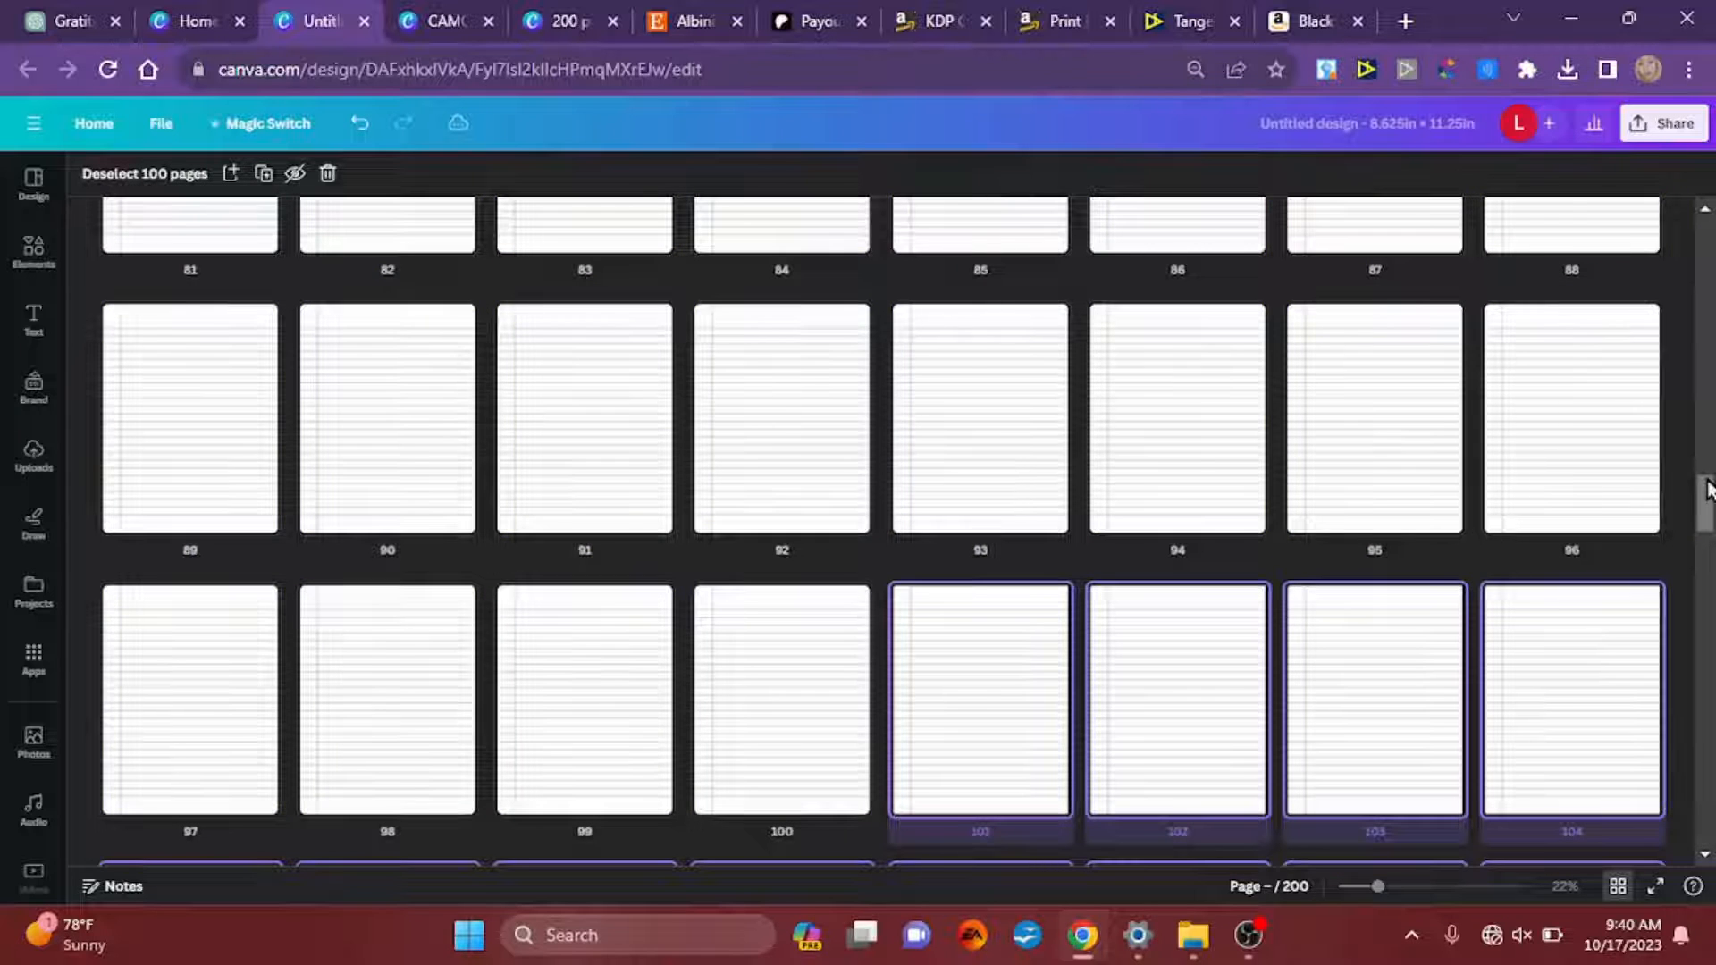
{"action": "left_click_drag", "start_coordinate": [1707, 487], "coordinate": [1704, 809]}
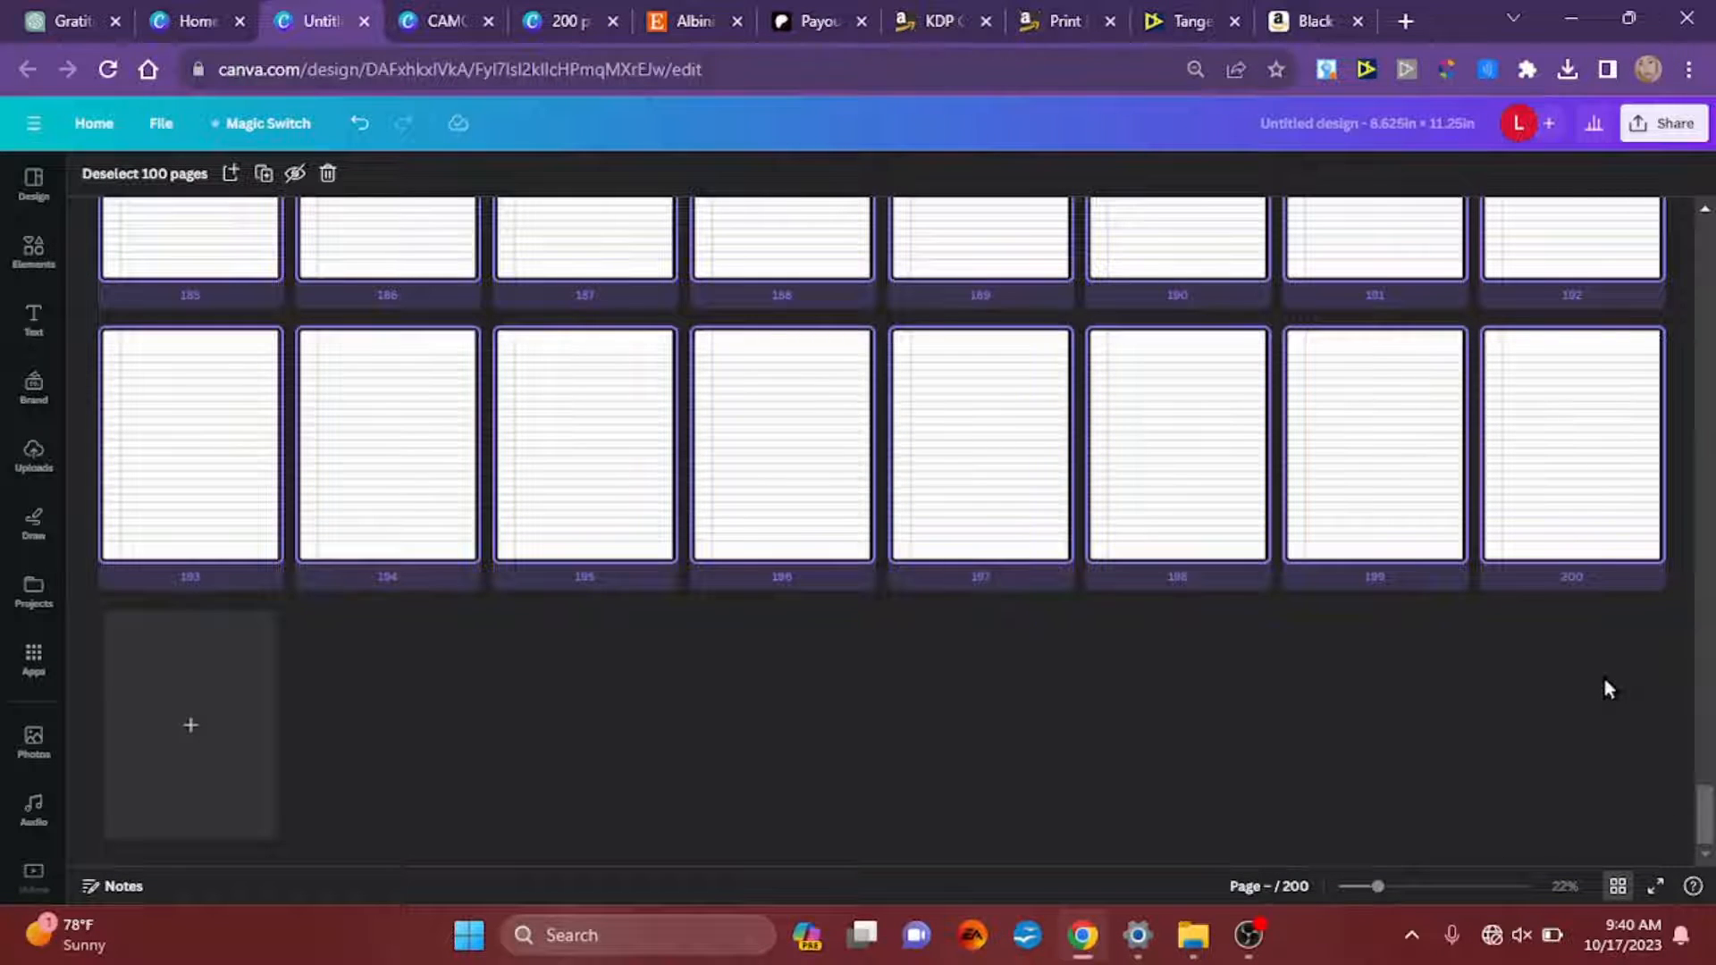
Step: Rename the design as "lined notebook, 200 pages"
{"action": "left_click", "coordinate": [1322, 123]}
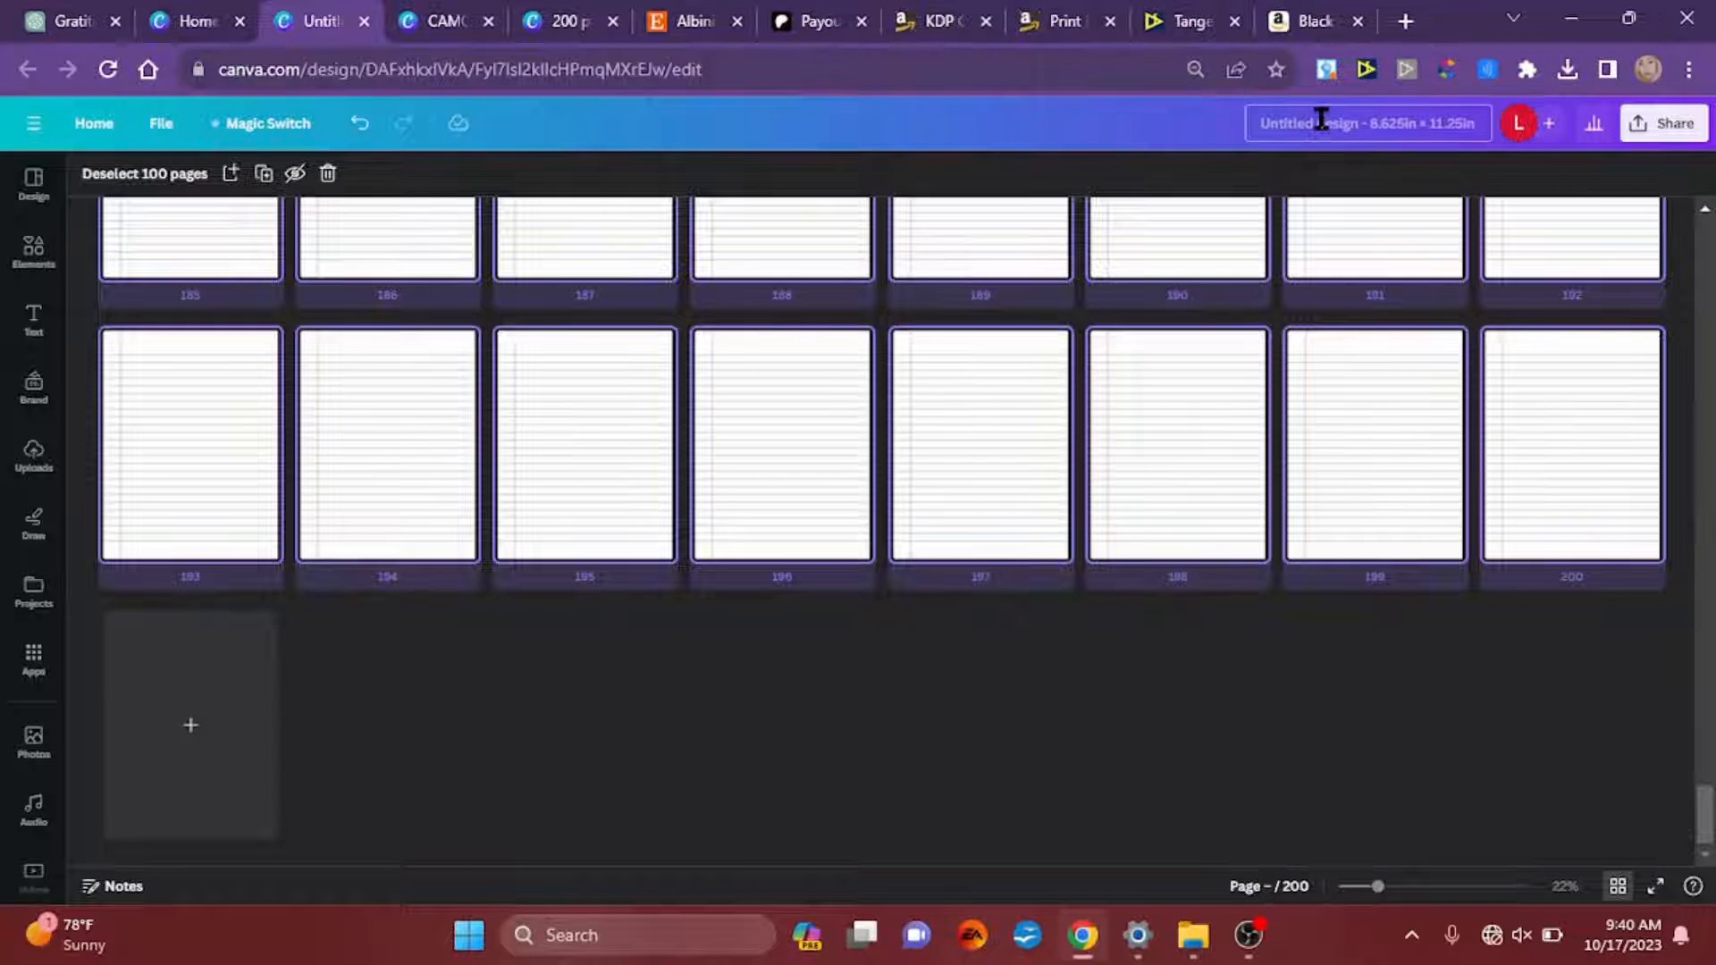
{"action": "key", "text": "BackSpace"}
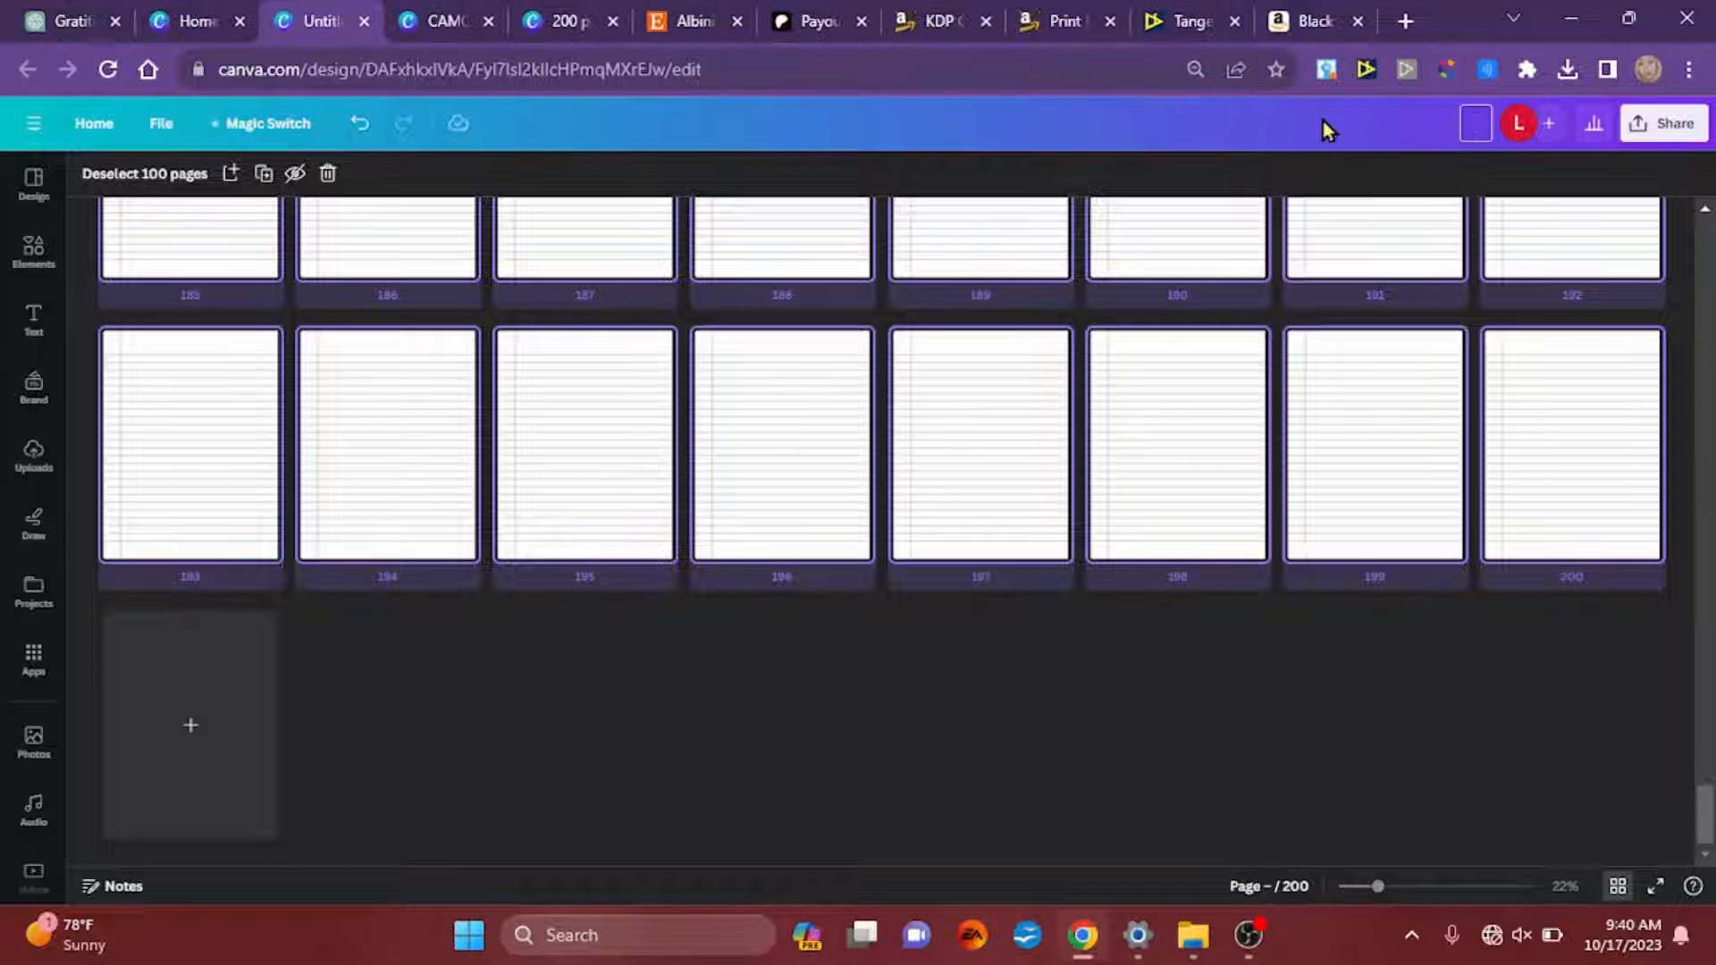
{"action": "type", "text": "lined note"}
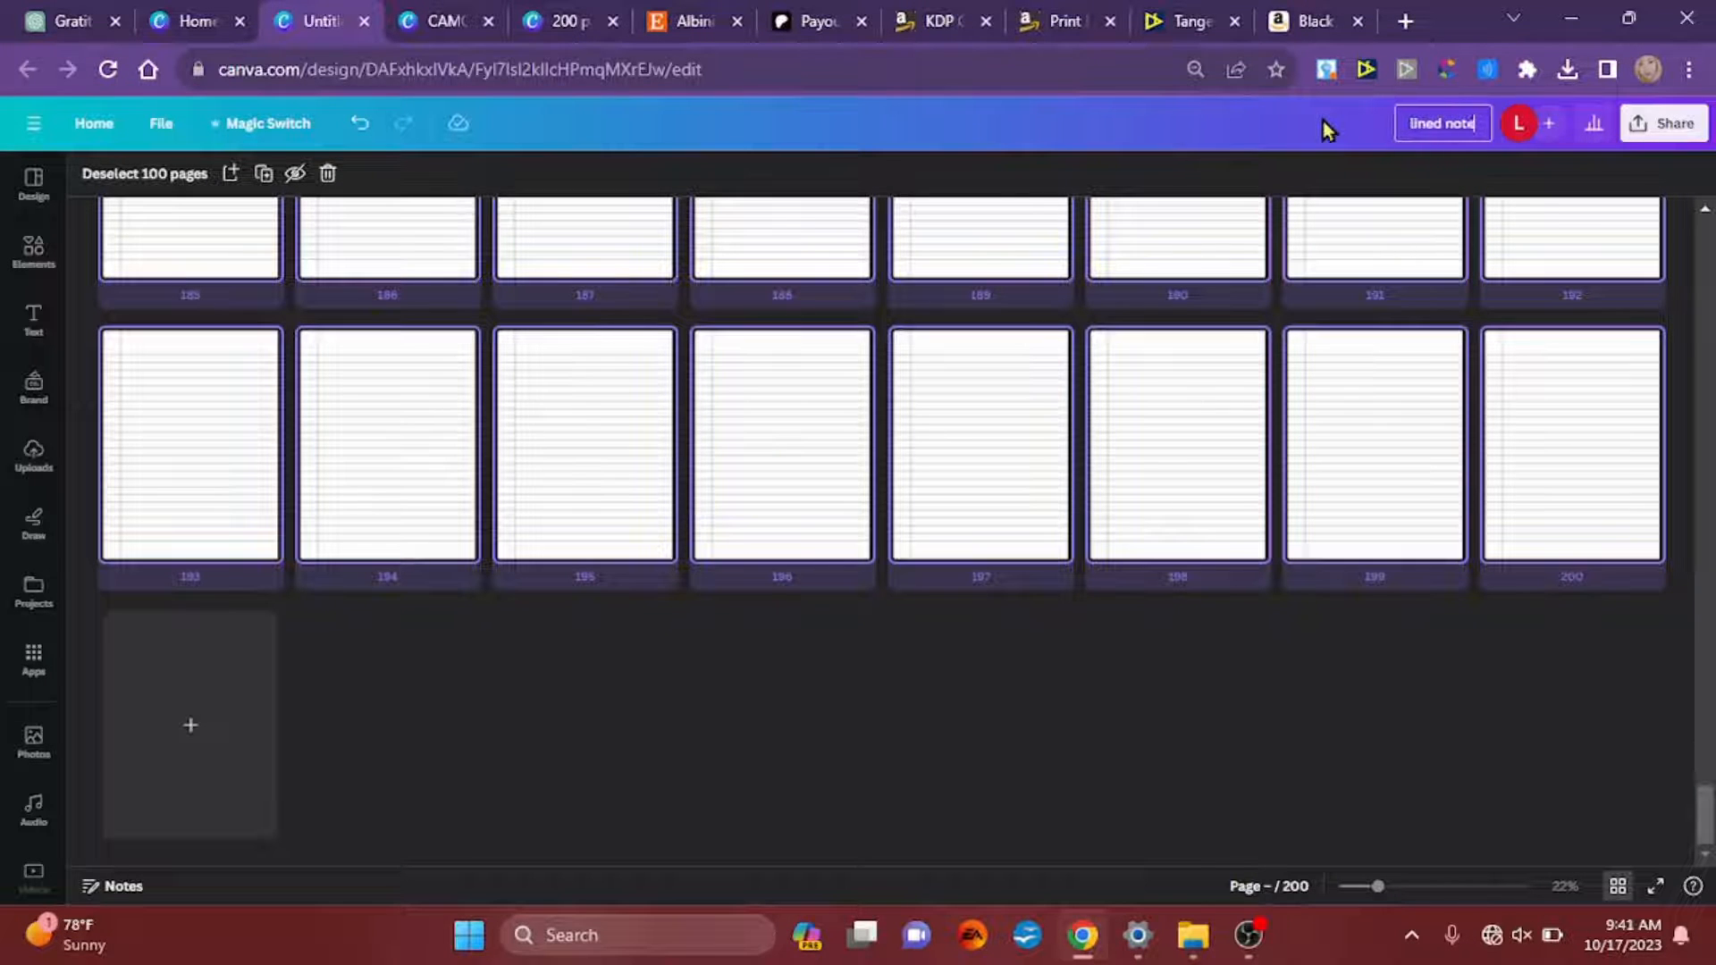
{"action": "type", "text": "book"}
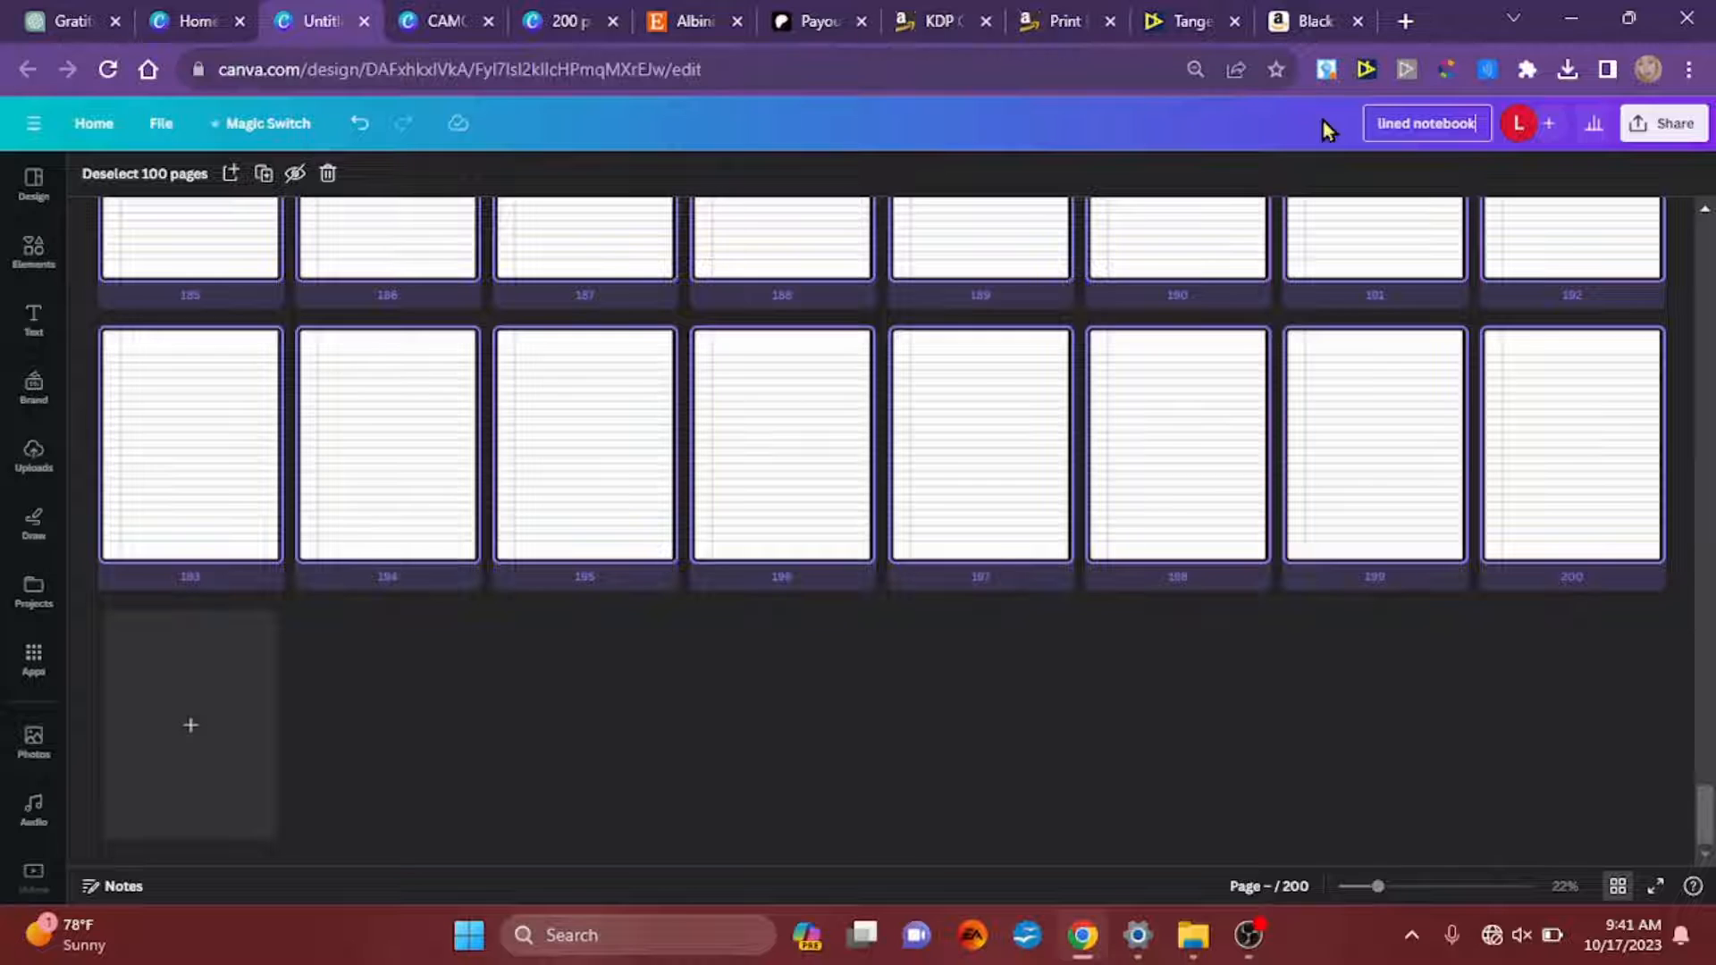
{"action": "type", "text": ", 200 pages"}
{"action": "key", "text": "Return"}
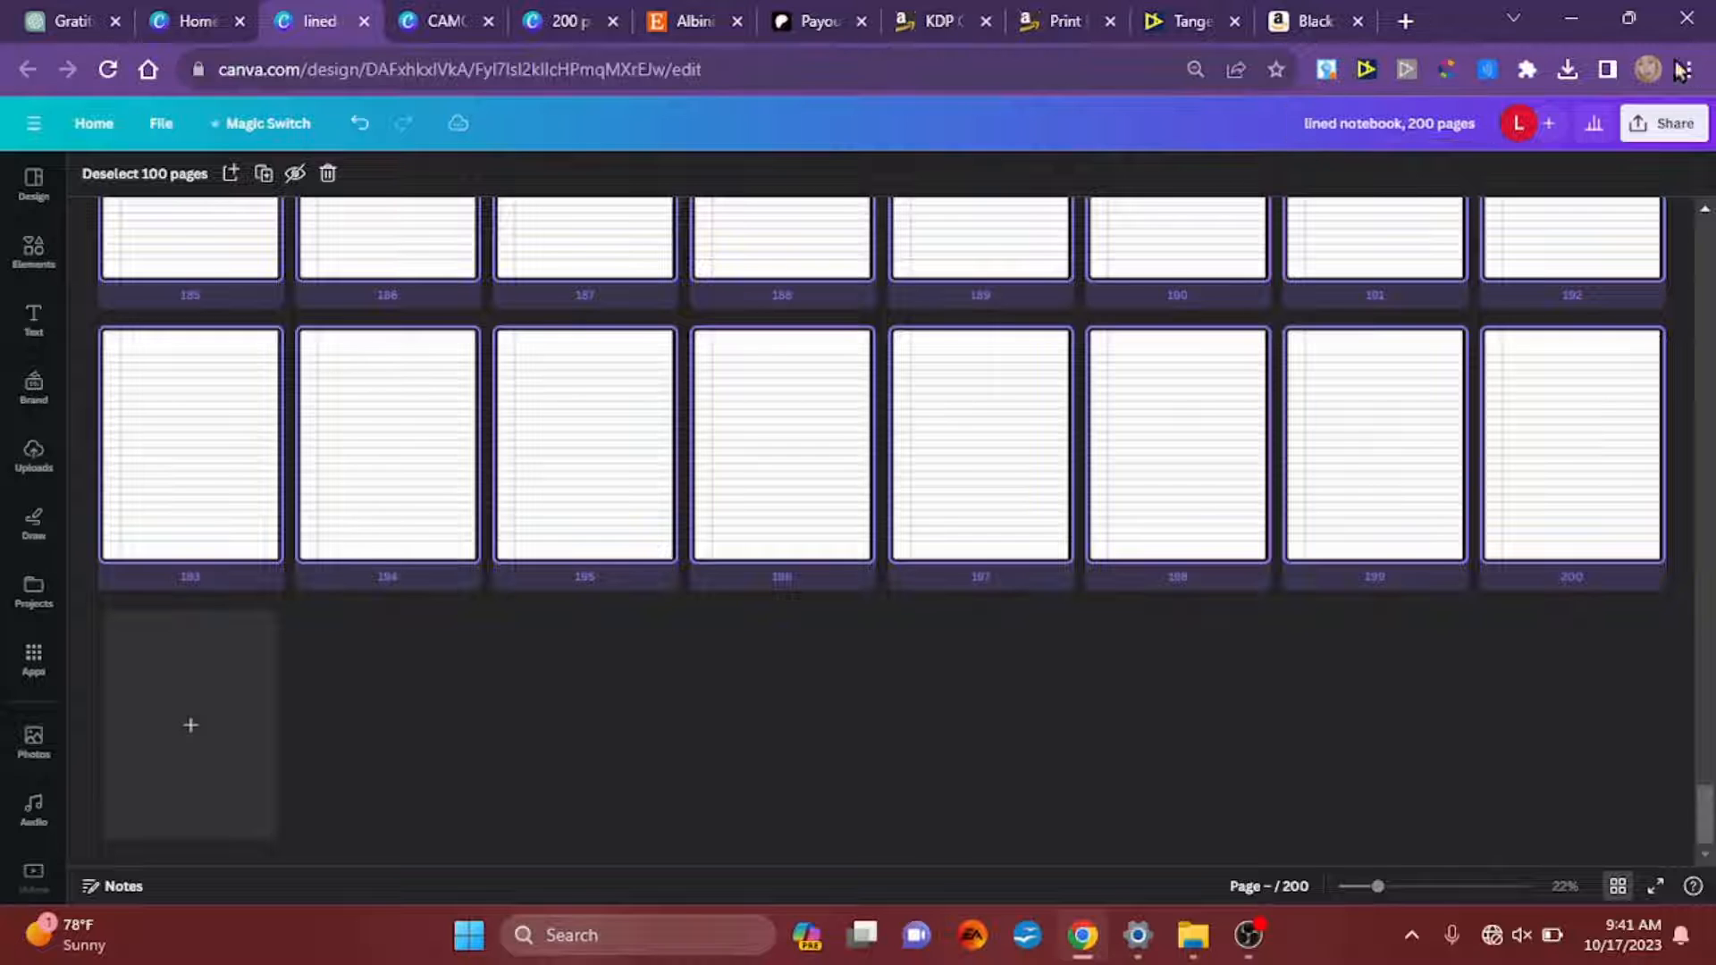
Step: Download all 200 pages of the lined notebook design as a PDF Print file
{"action": "left_click", "coordinate": [1641, 143]}
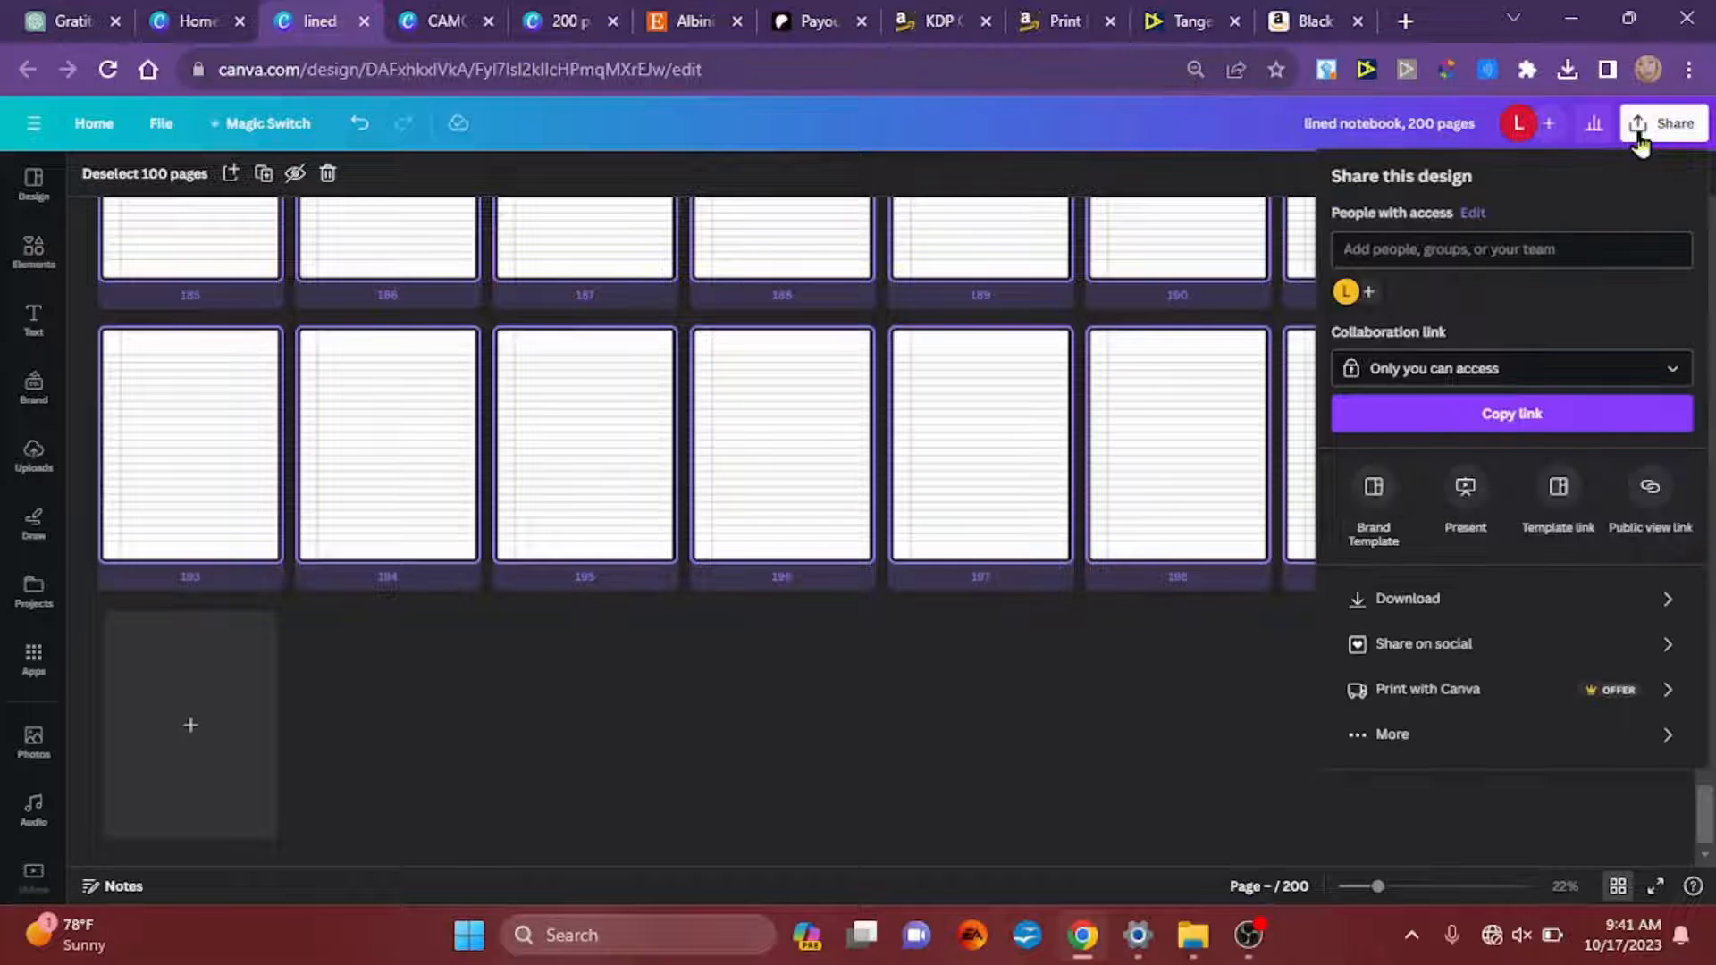
{"action": "left_click", "coordinate": [1426, 599]}
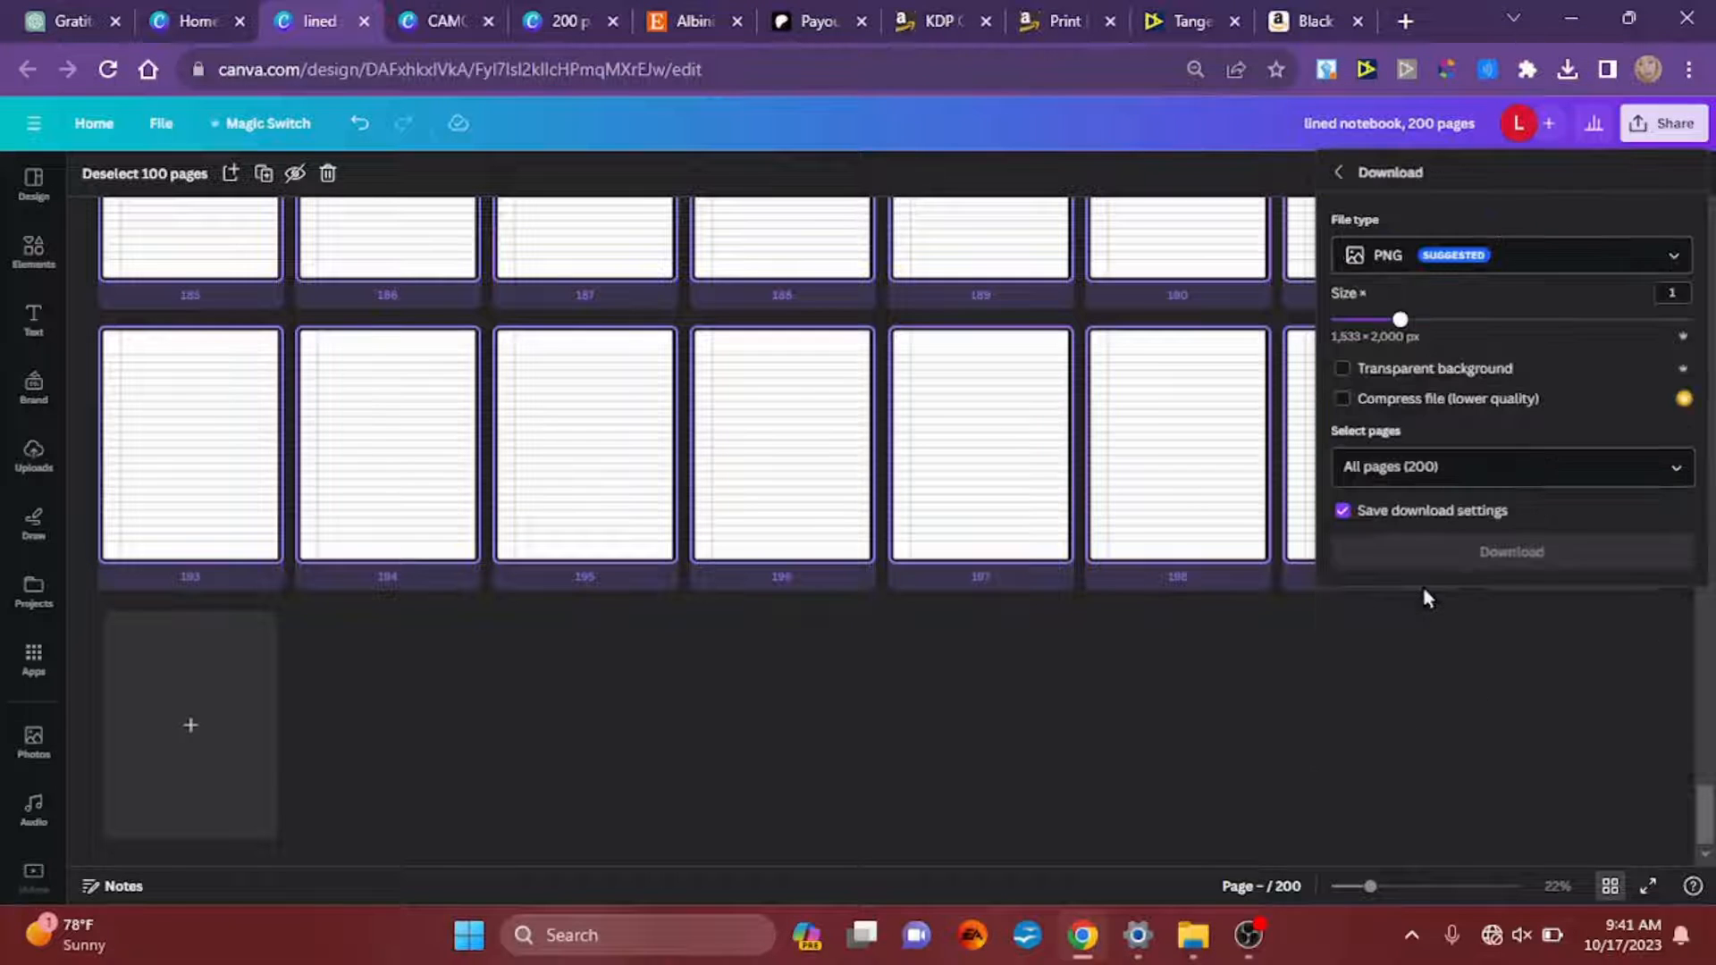
{"action": "left_click", "coordinate": [1533, 259]}
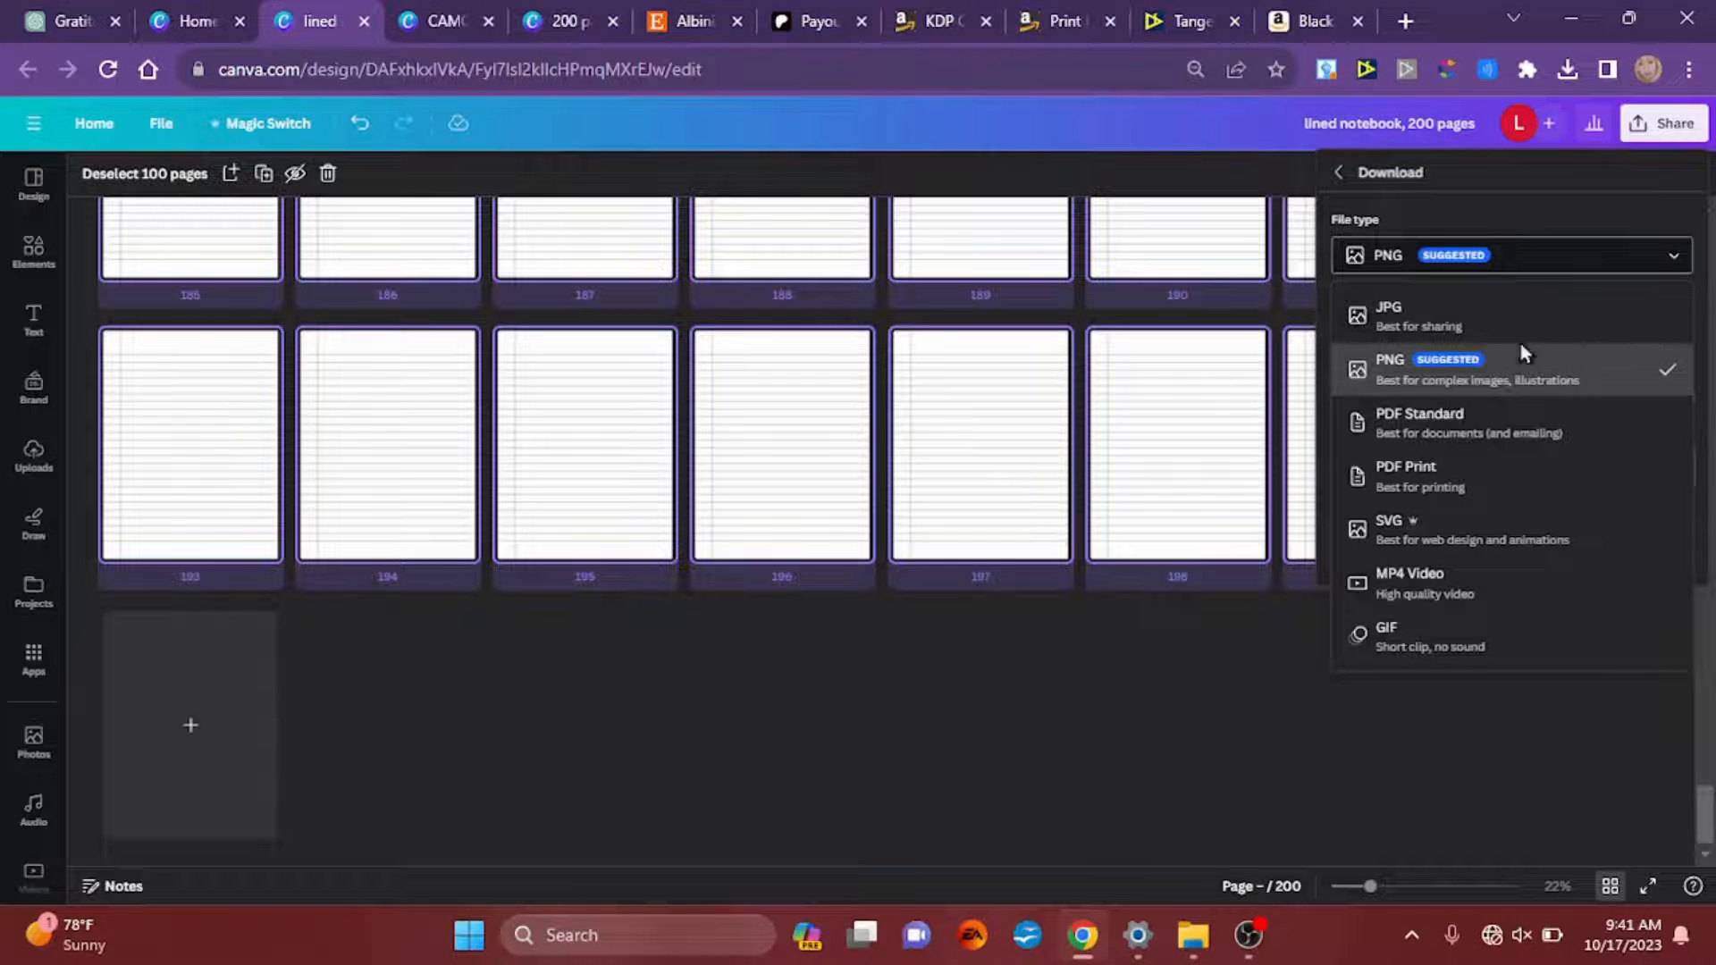
{"action": "left_click", "coordinate": [1486, 482]}
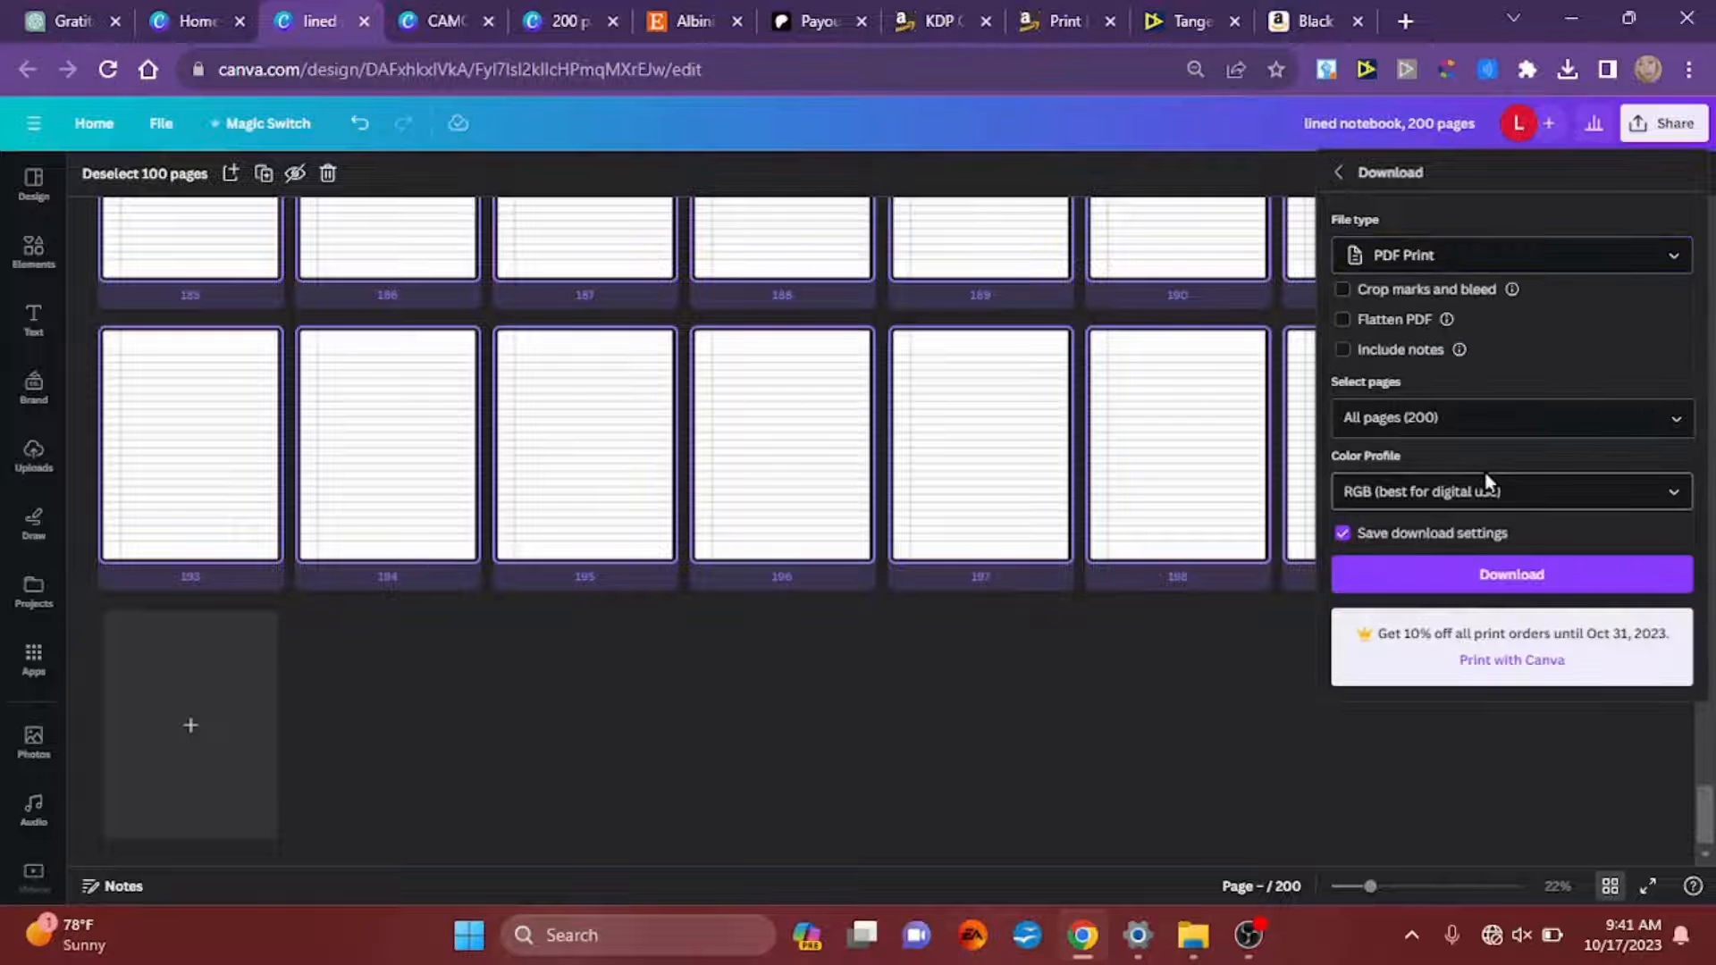
{"action": "left_click", "coordinate": [1448, 583]}
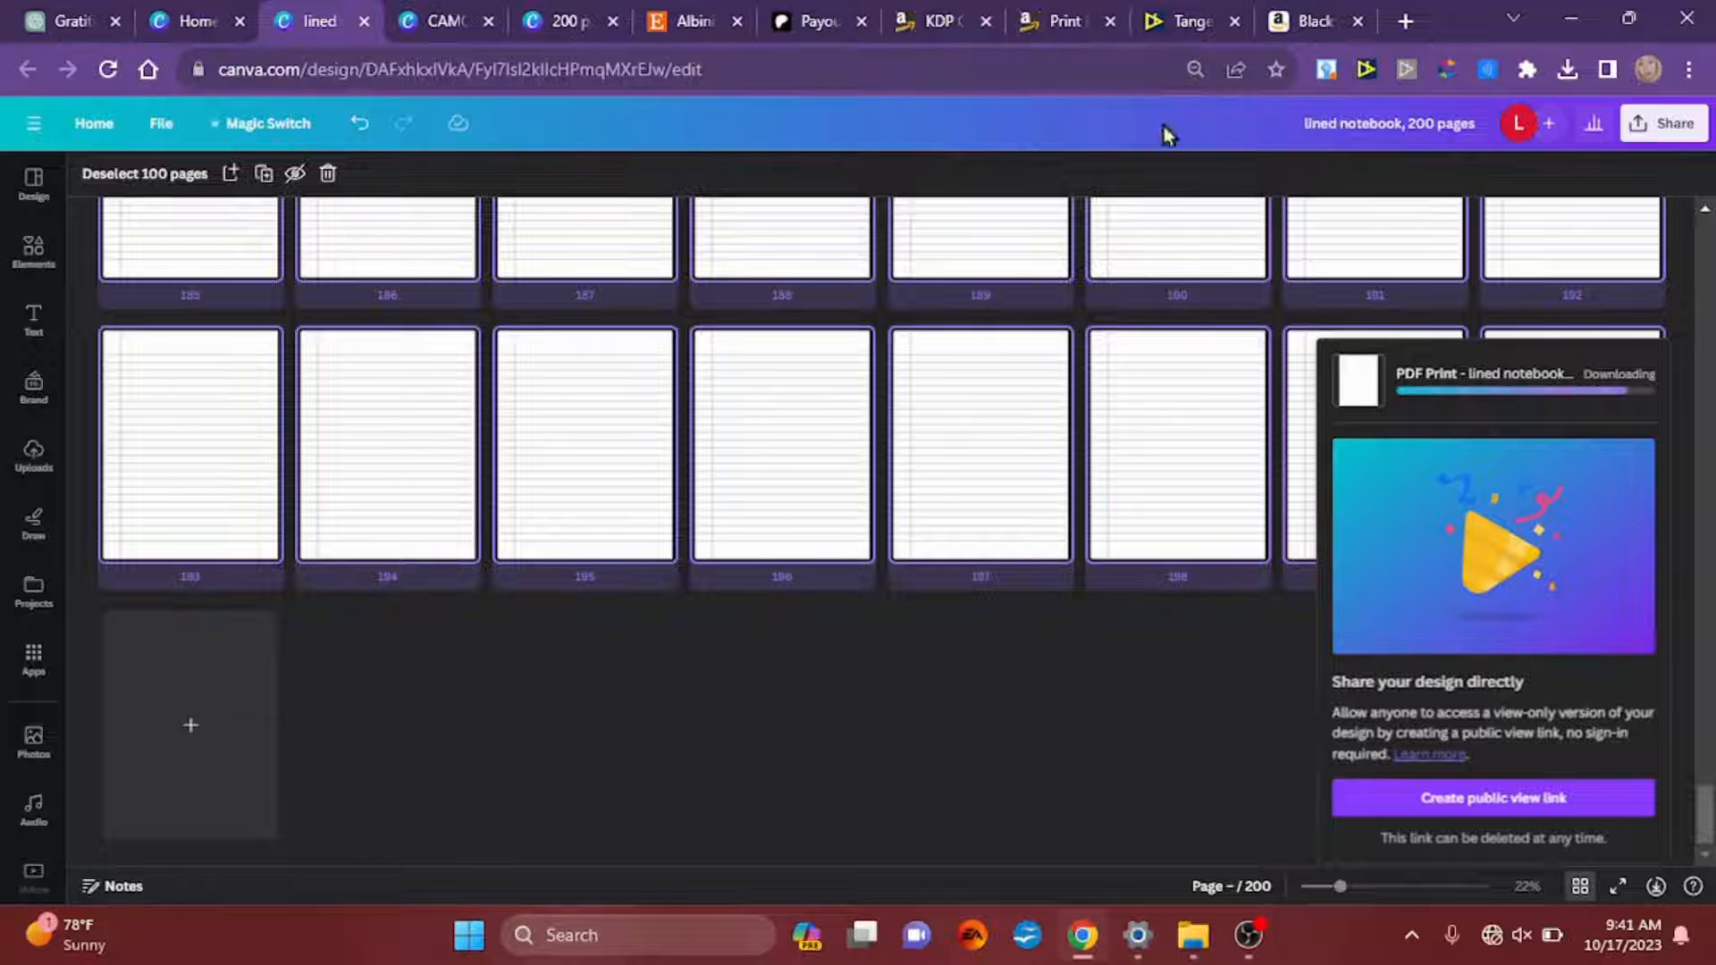
Step: Switch to Tangent Templates, view its library of ready-made interiors, and open a blank KDP Helper form
{"action": "left_click", "coordinate": [1156, 23]}
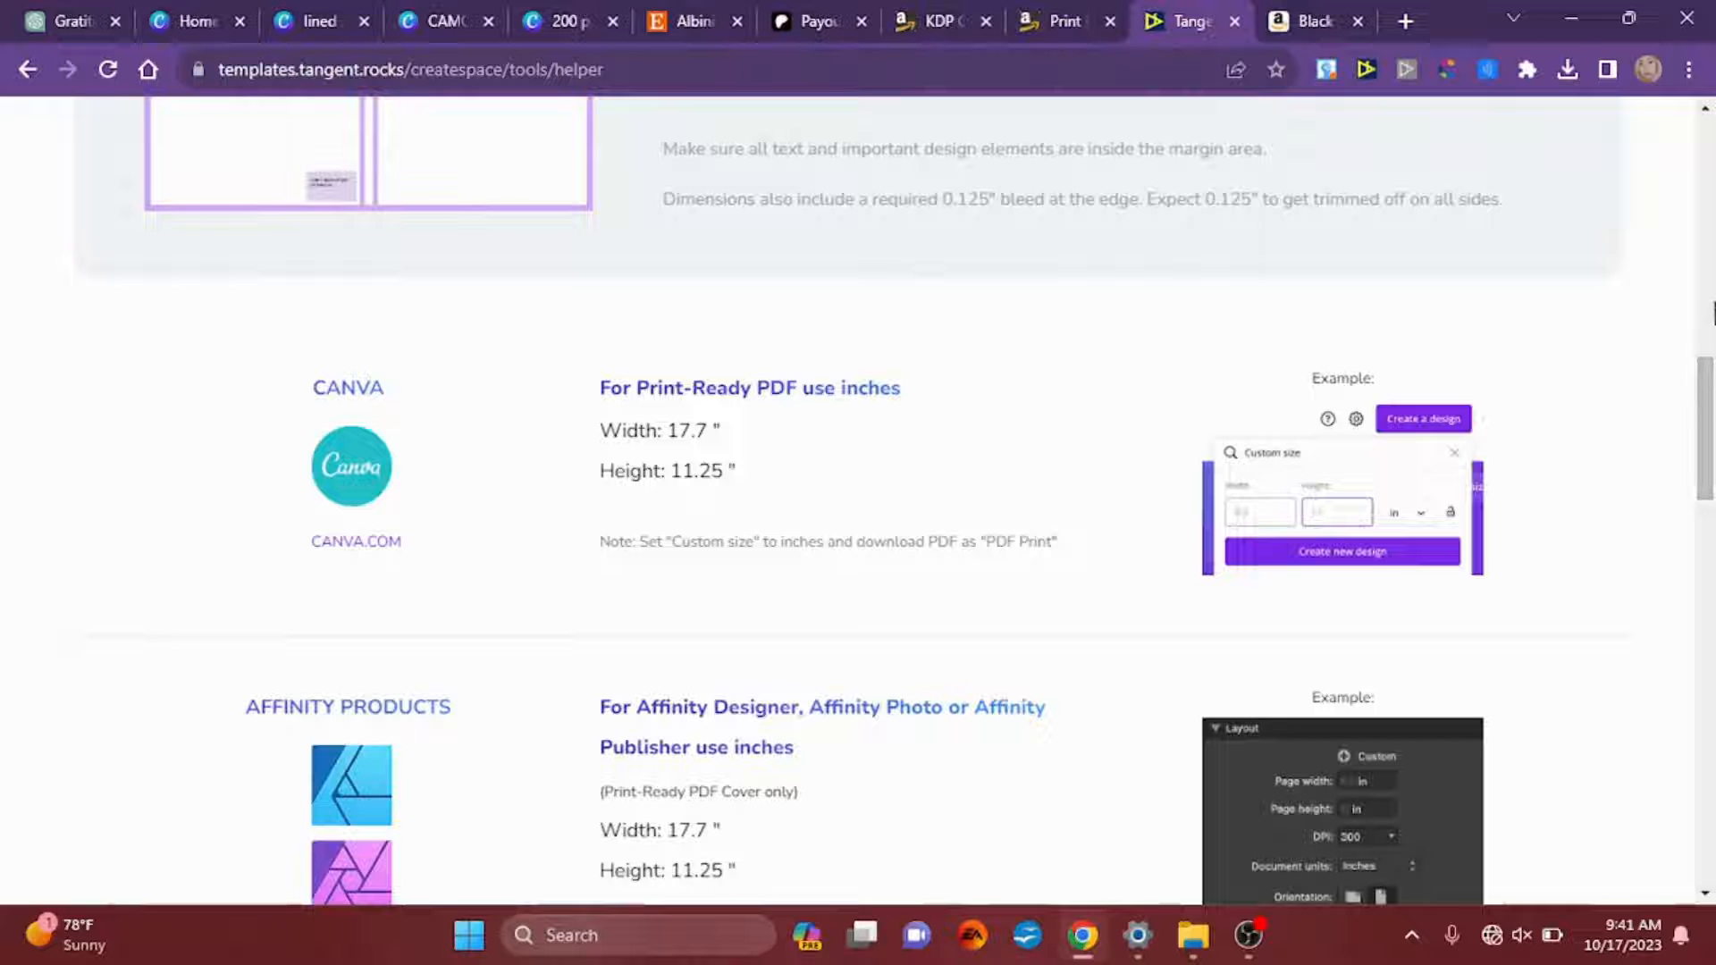
{"action": "right_click", "coordinate": [1711, 172]}
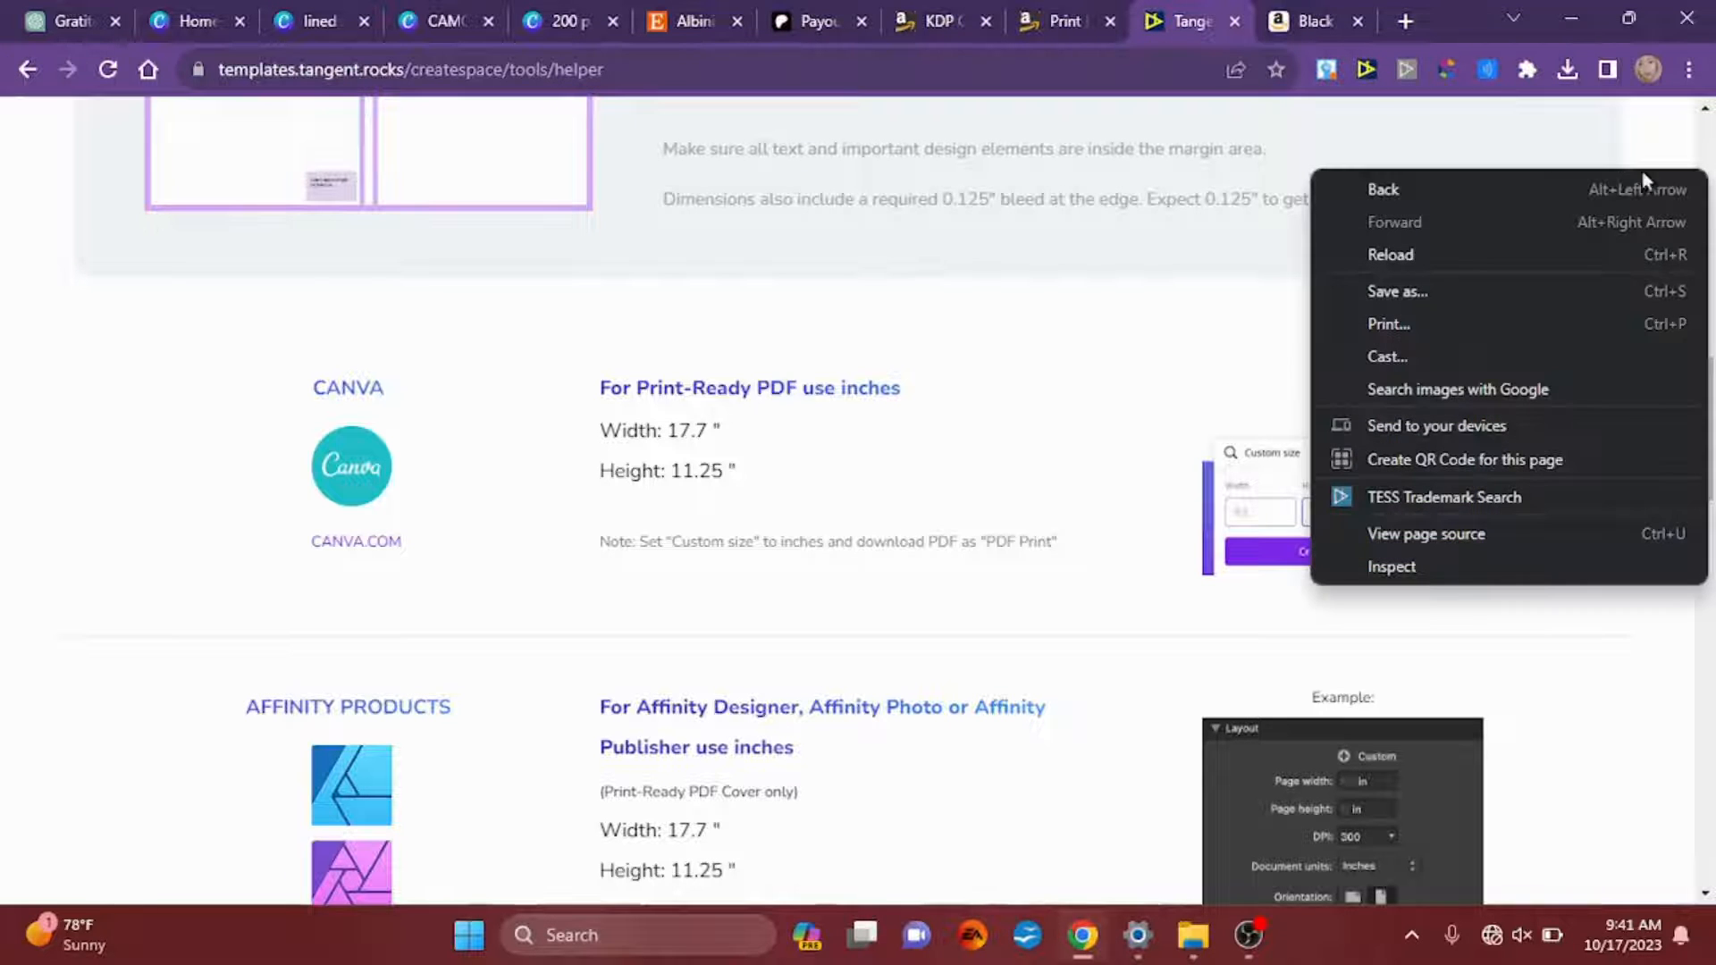
{"action": "left_click", "coordinate": [1600, 126]}
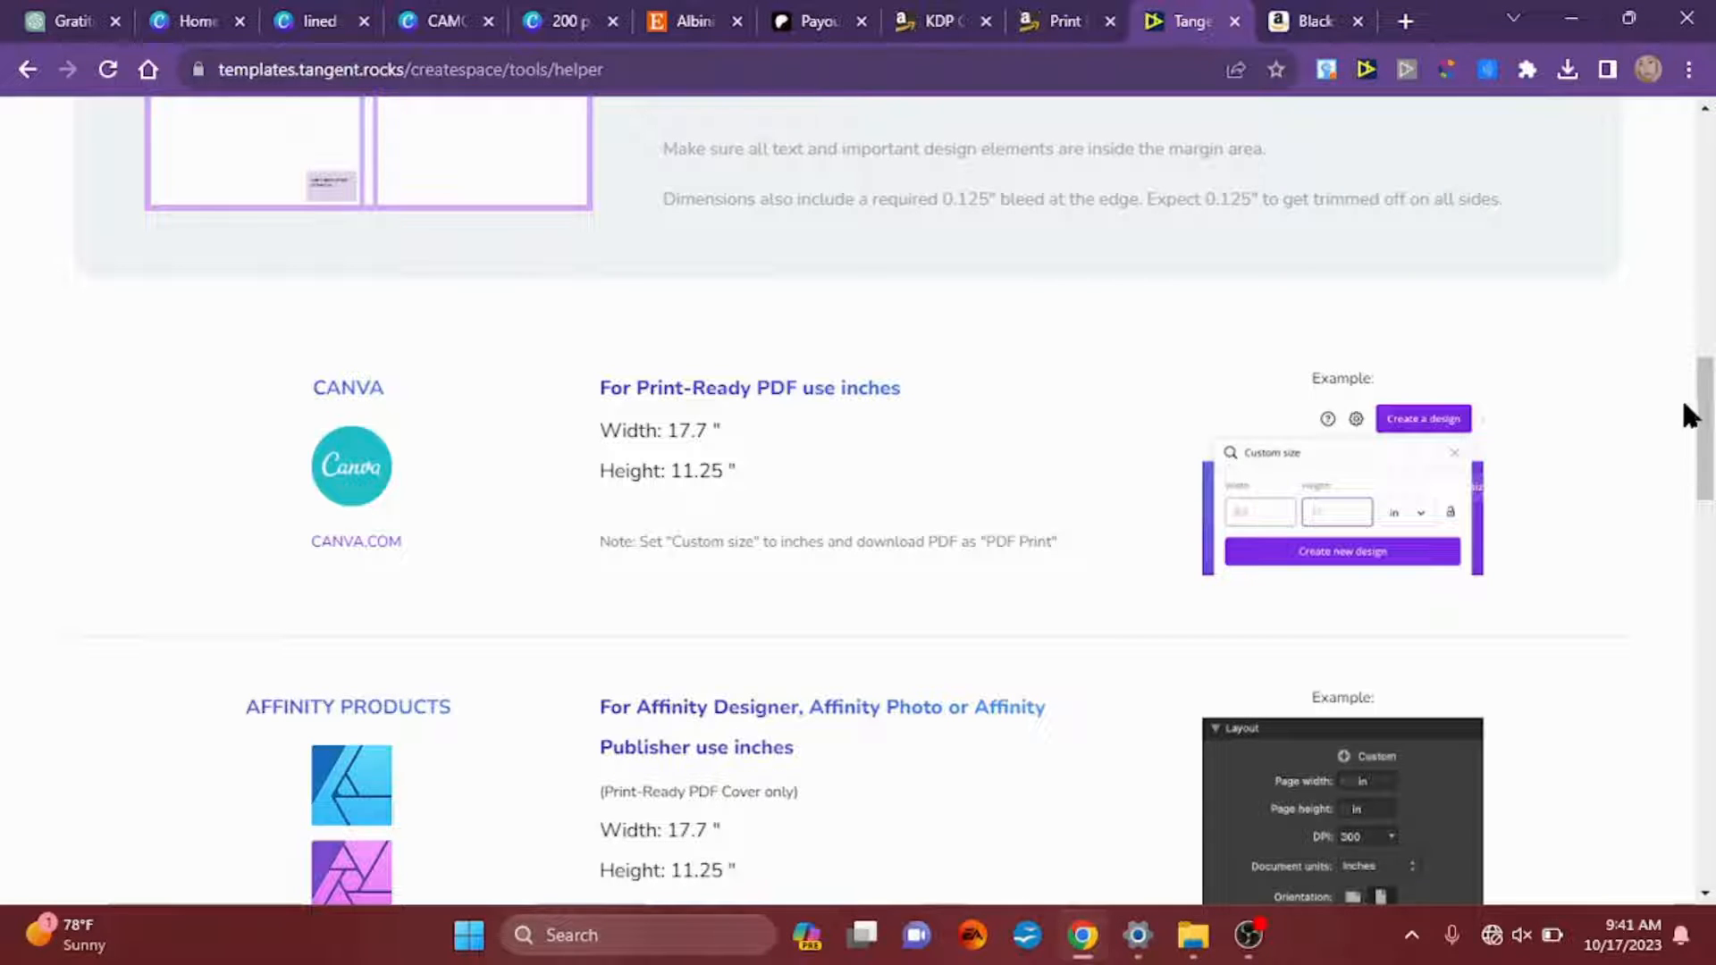
{"action": "left_click_drag", "start_coordinate": [1684, 405], "coordinate": [1698, 181]}
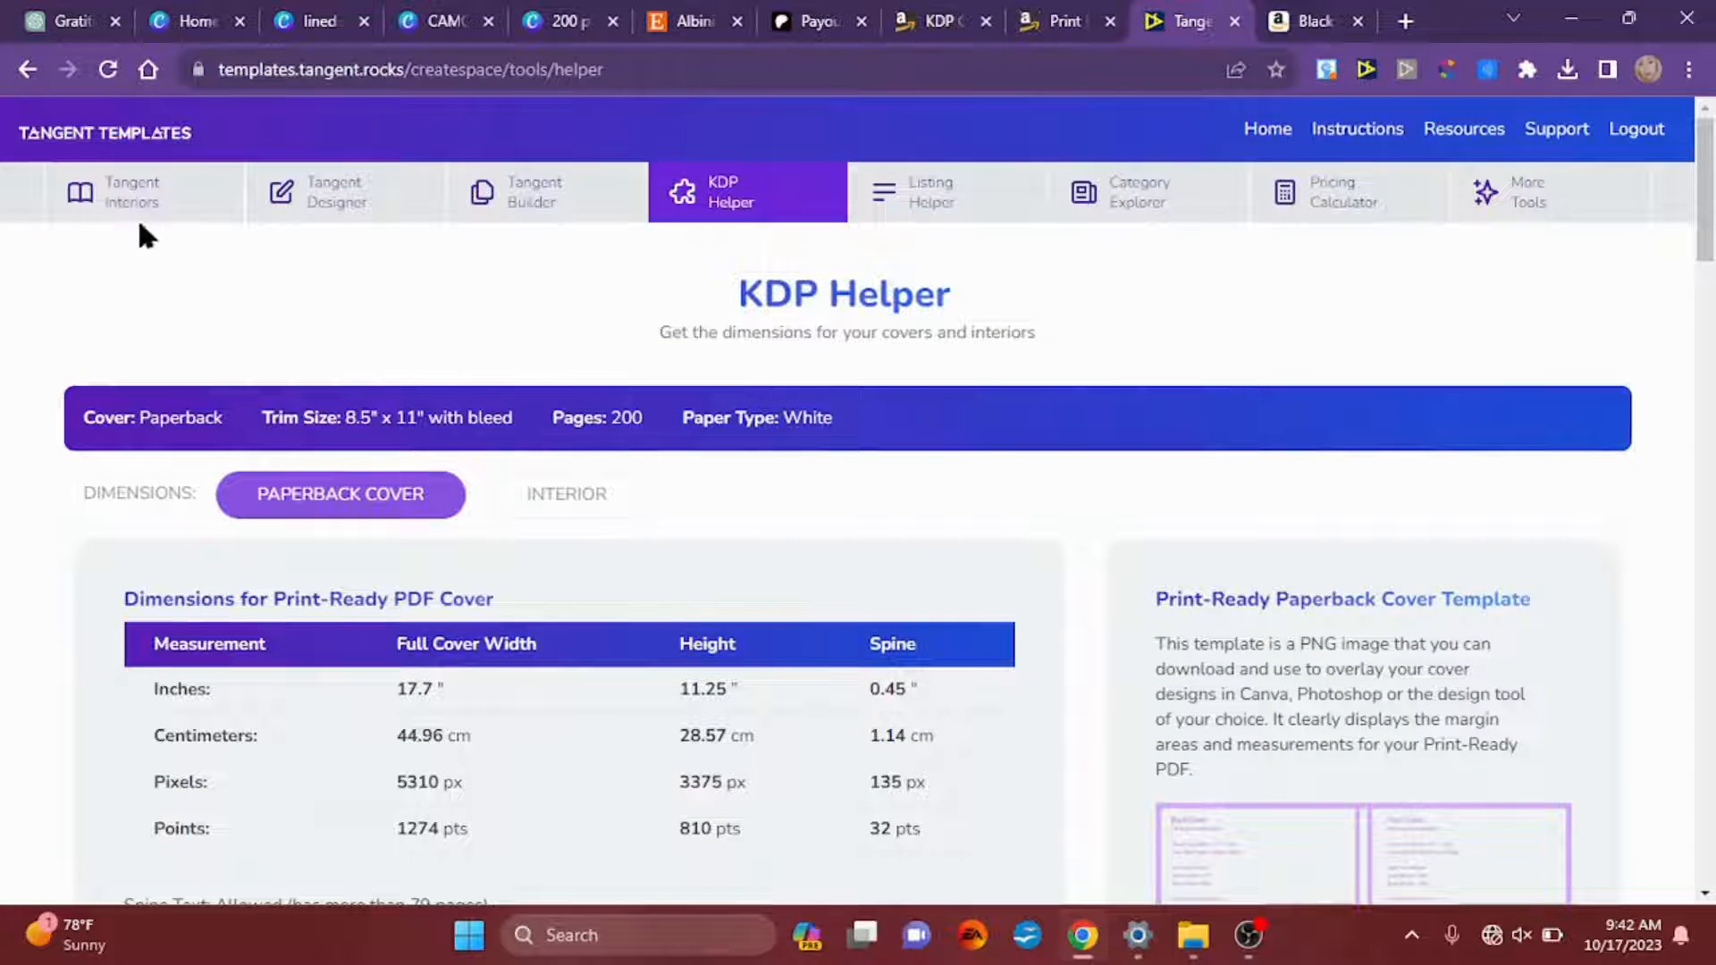
{"action": "left_click", "coordinate": [109, 198]}
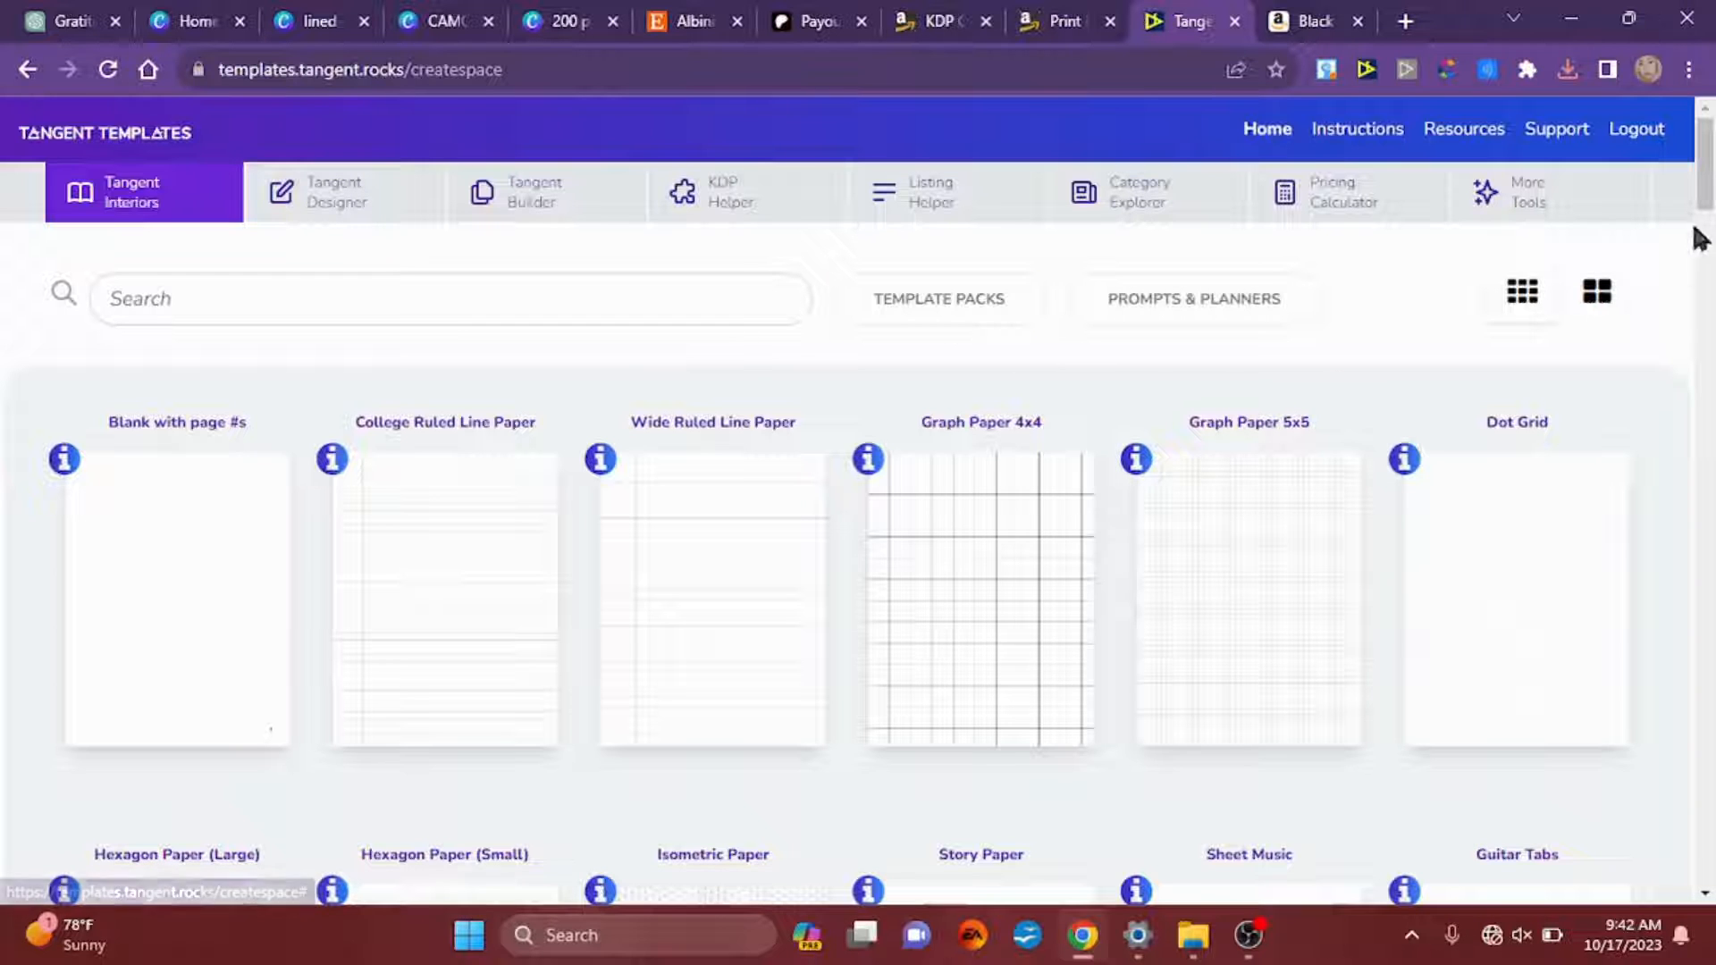
{"action": "mouse_move", "coordinate": [1707, 168]}
{"action": "left_mouse_down"}
{"action": "mouse_move", "coordinate": [1712, 594]}
{"action": "mouse_move", "coordinate": [1712, 165]}
{"action": "left_mouse_up"}
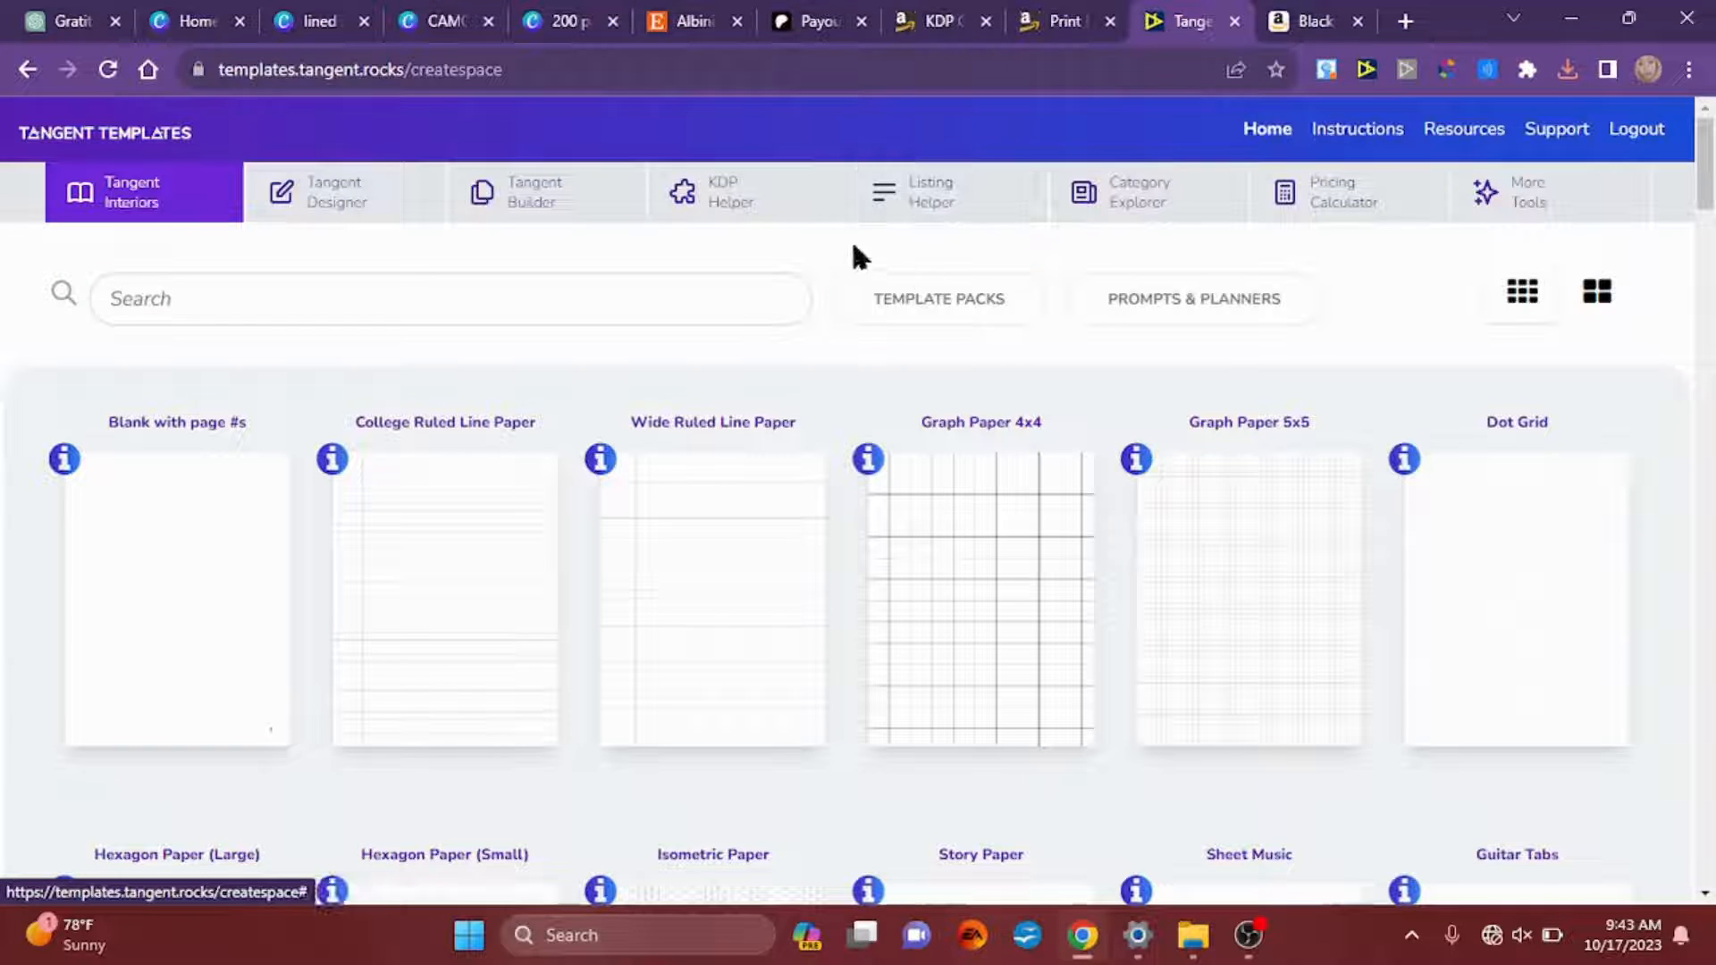
{"action": "left_click", "coordinate": [712, 206]}
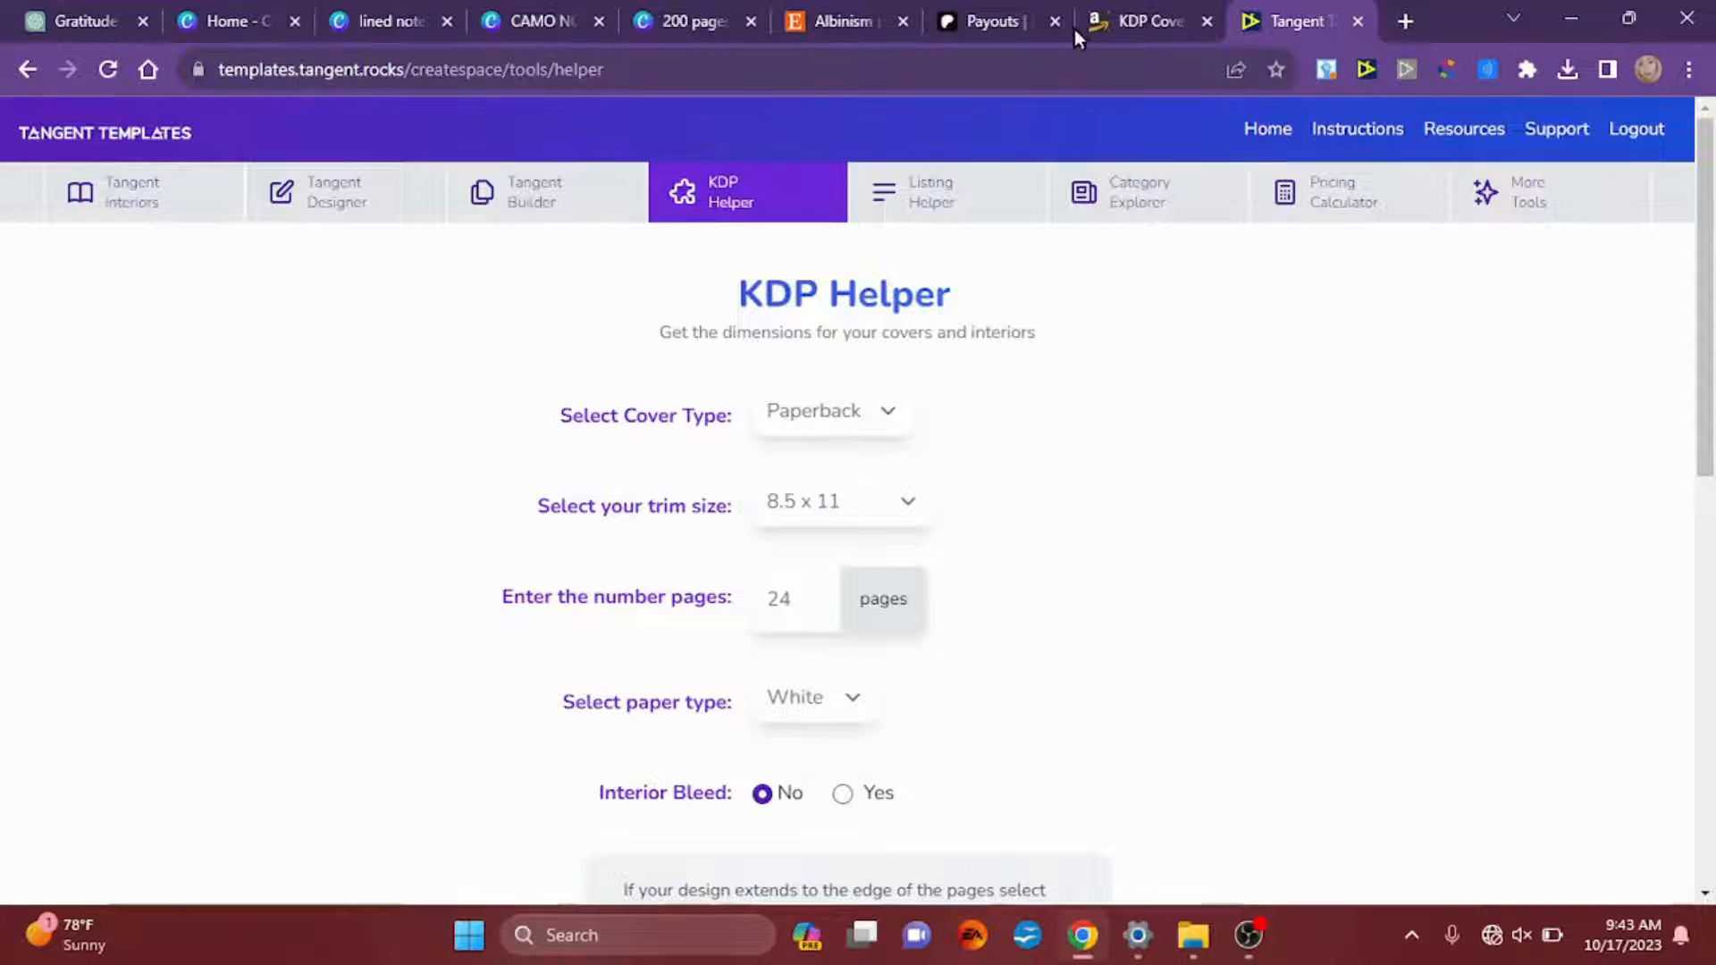
Step: Switch to the KDP cover calculator and examine its dimension tables, cover diagram and book information
{"action": "left_click", "coordinate": [1131, 25]}
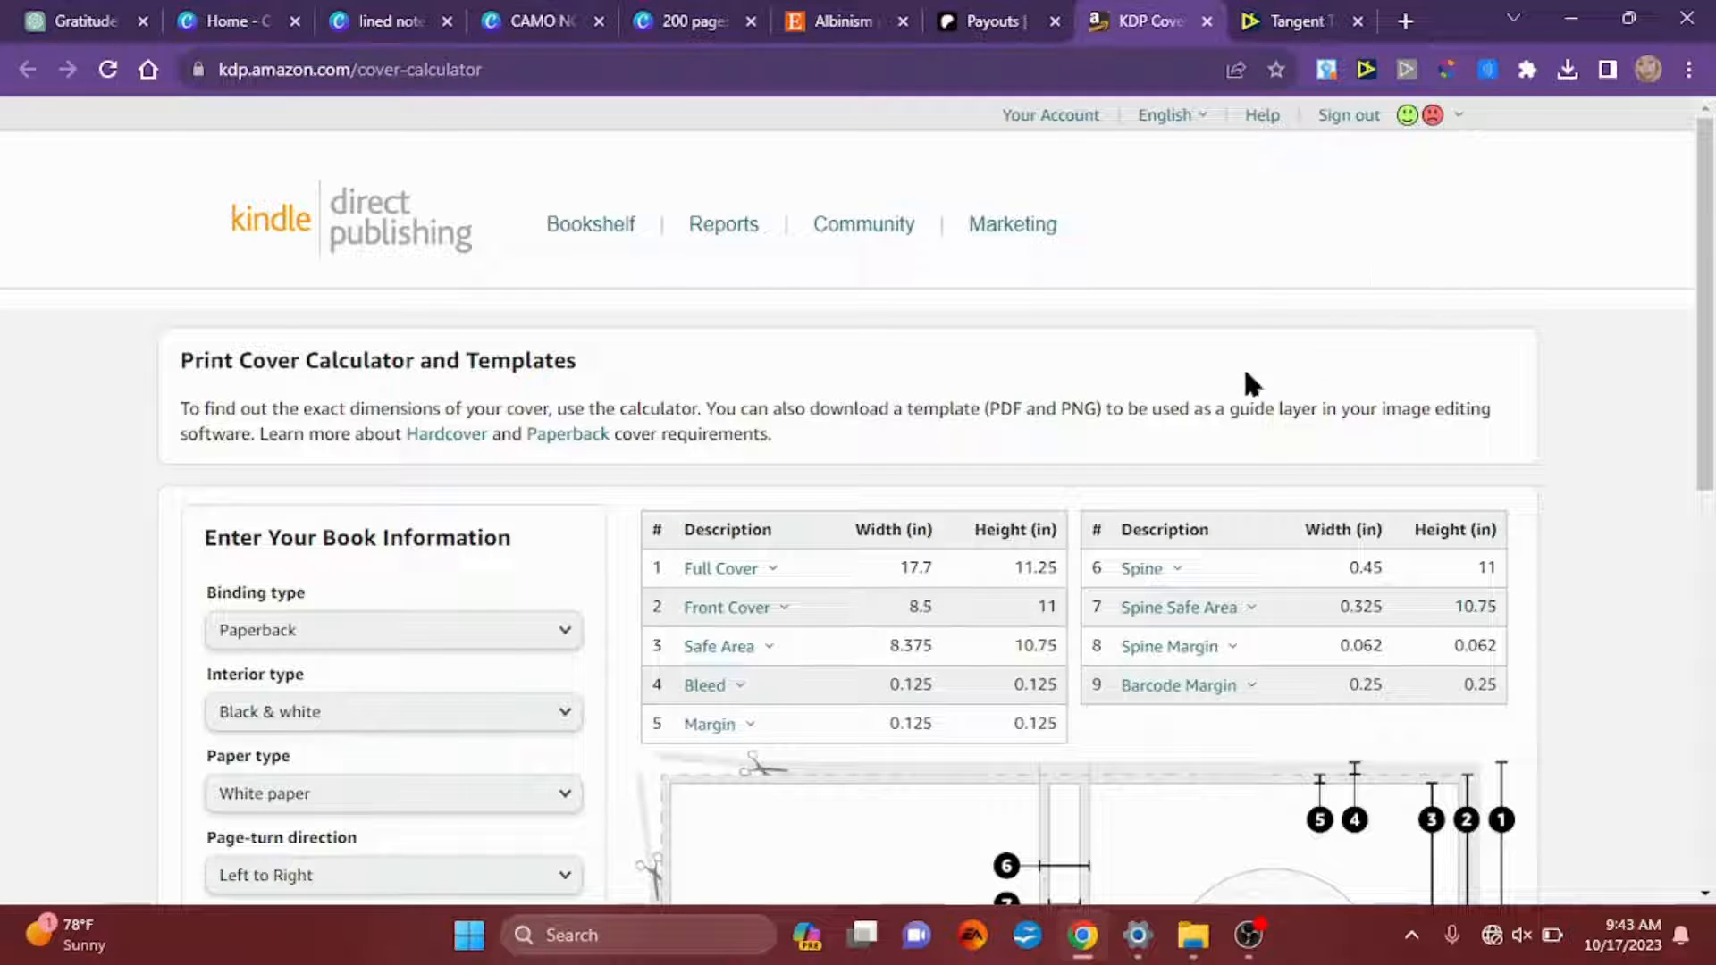
{"action": "scroll", "coordinate": [1428, 366], "scroll_direction": "down", "scroll_amount": 3}
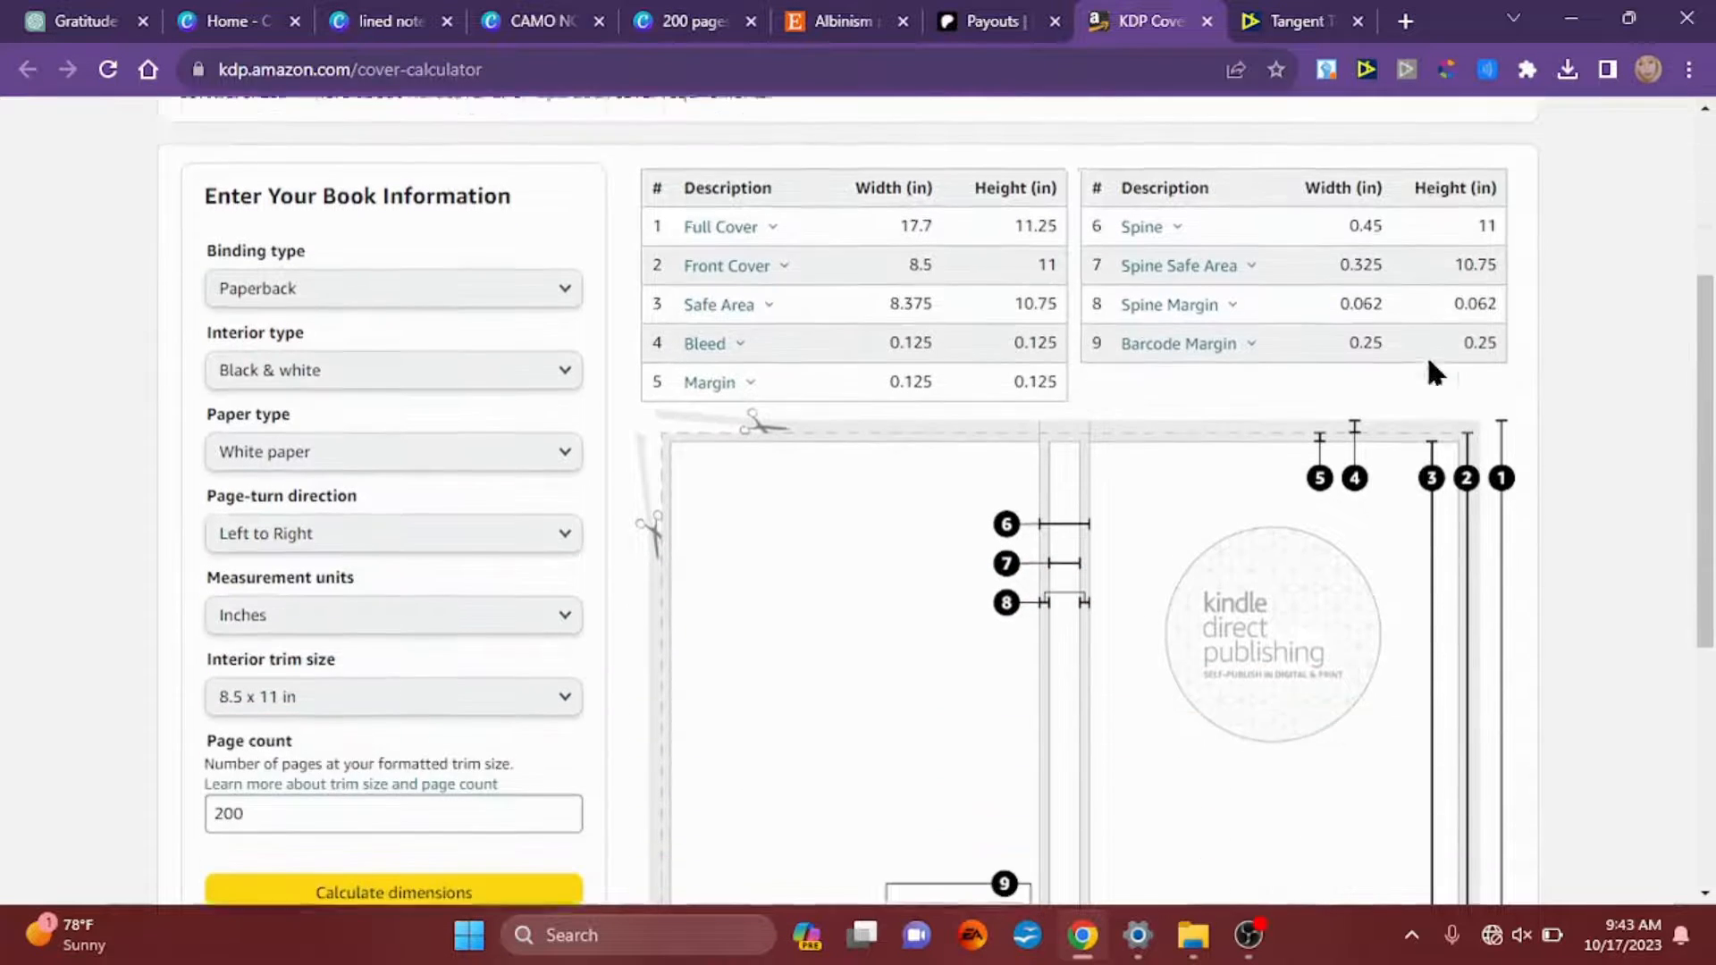
{"action": "scroll", "coordinate": [1428, 362], "scroll_direction": "down", "scroll_amount": 5}
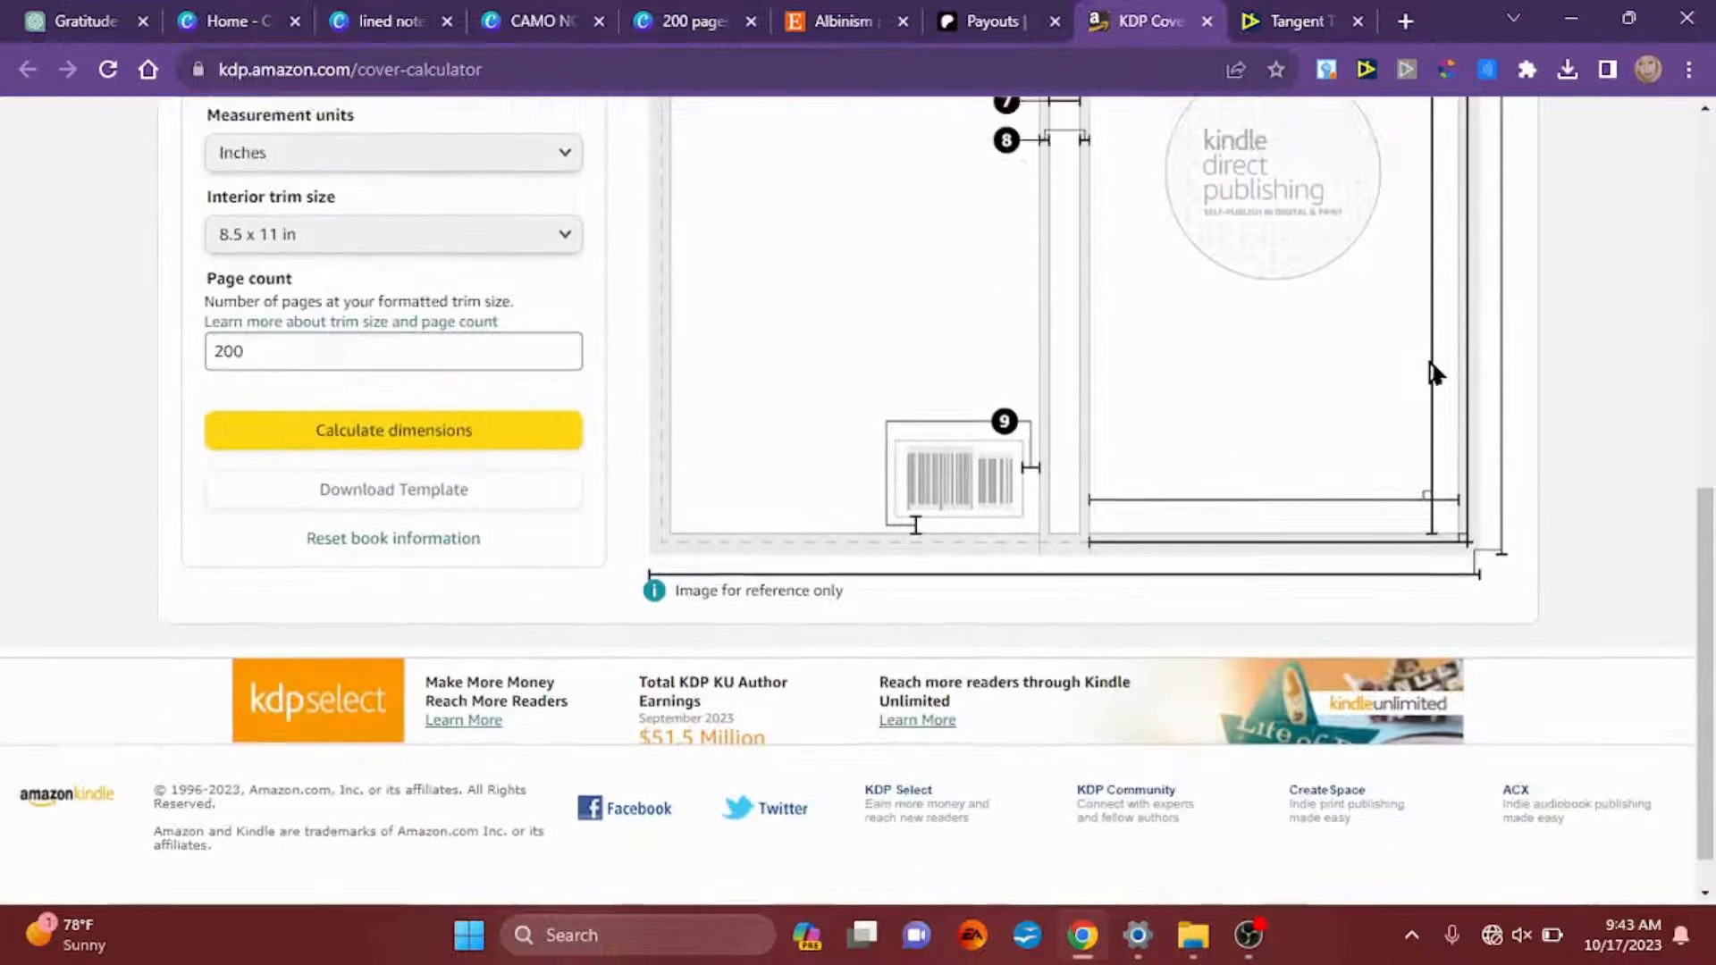
{"action": "scroll", "coordinate": [1434, 370], "scroll_direction": "up", "scroll_amount": 10}
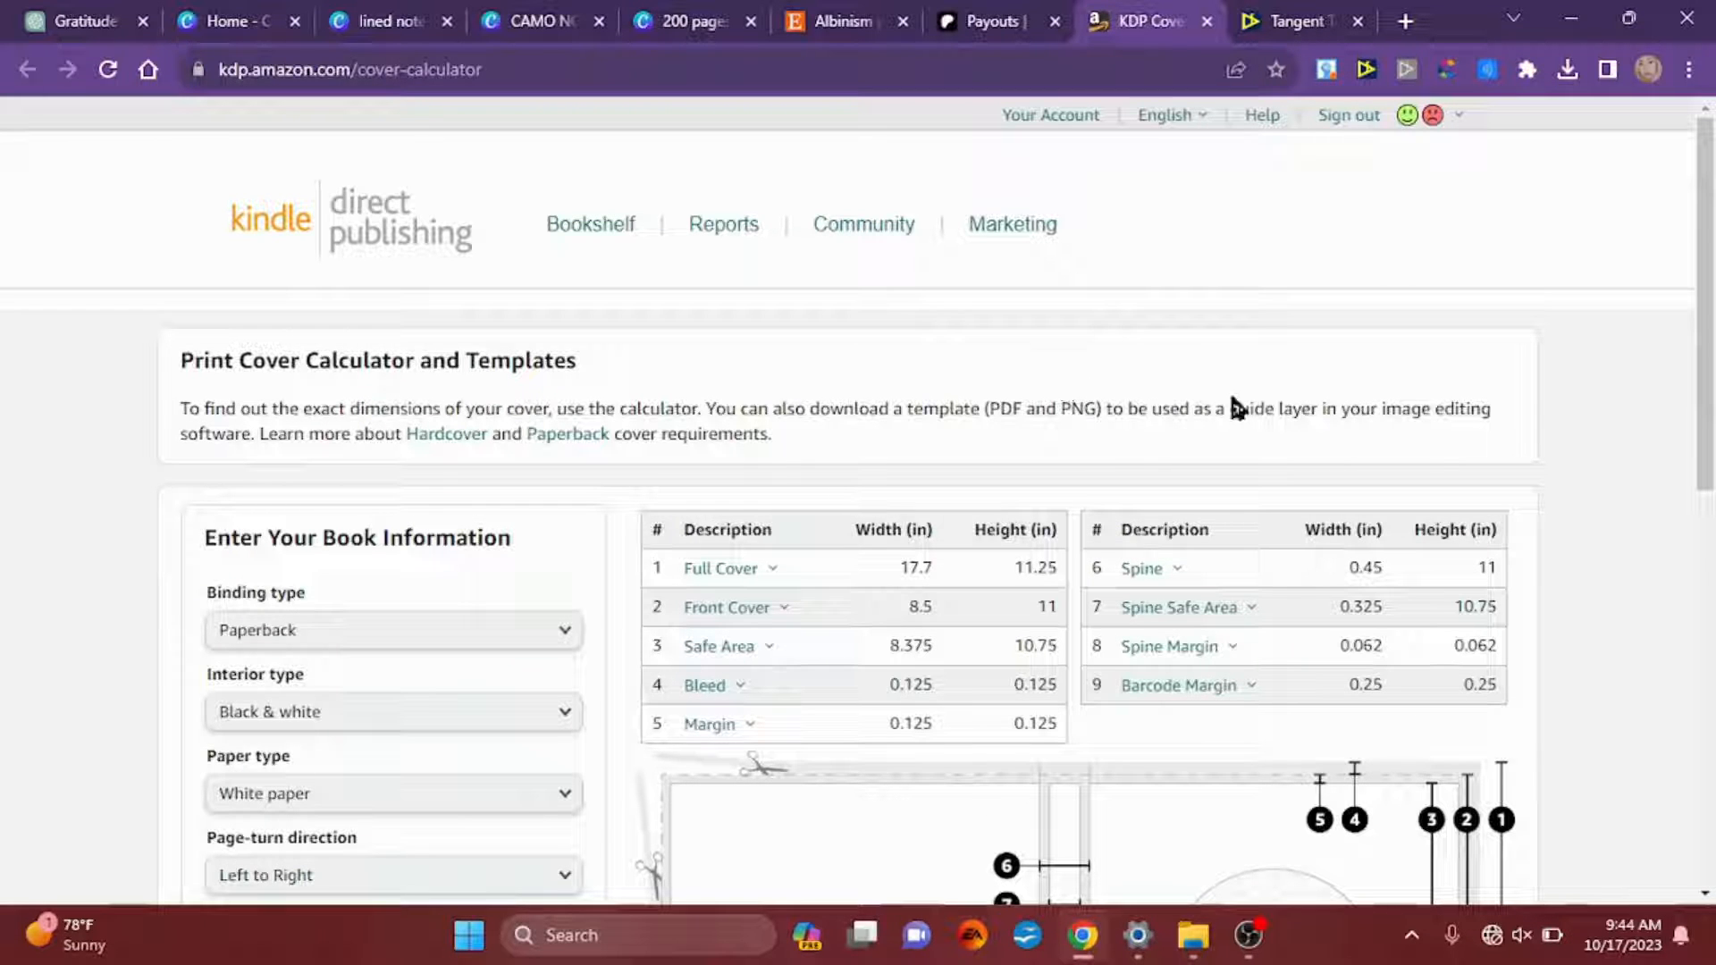
{"action": "scroll", "coordinate": [1231, 398], "scroll_direction": "down", "scroll_amount": 7}
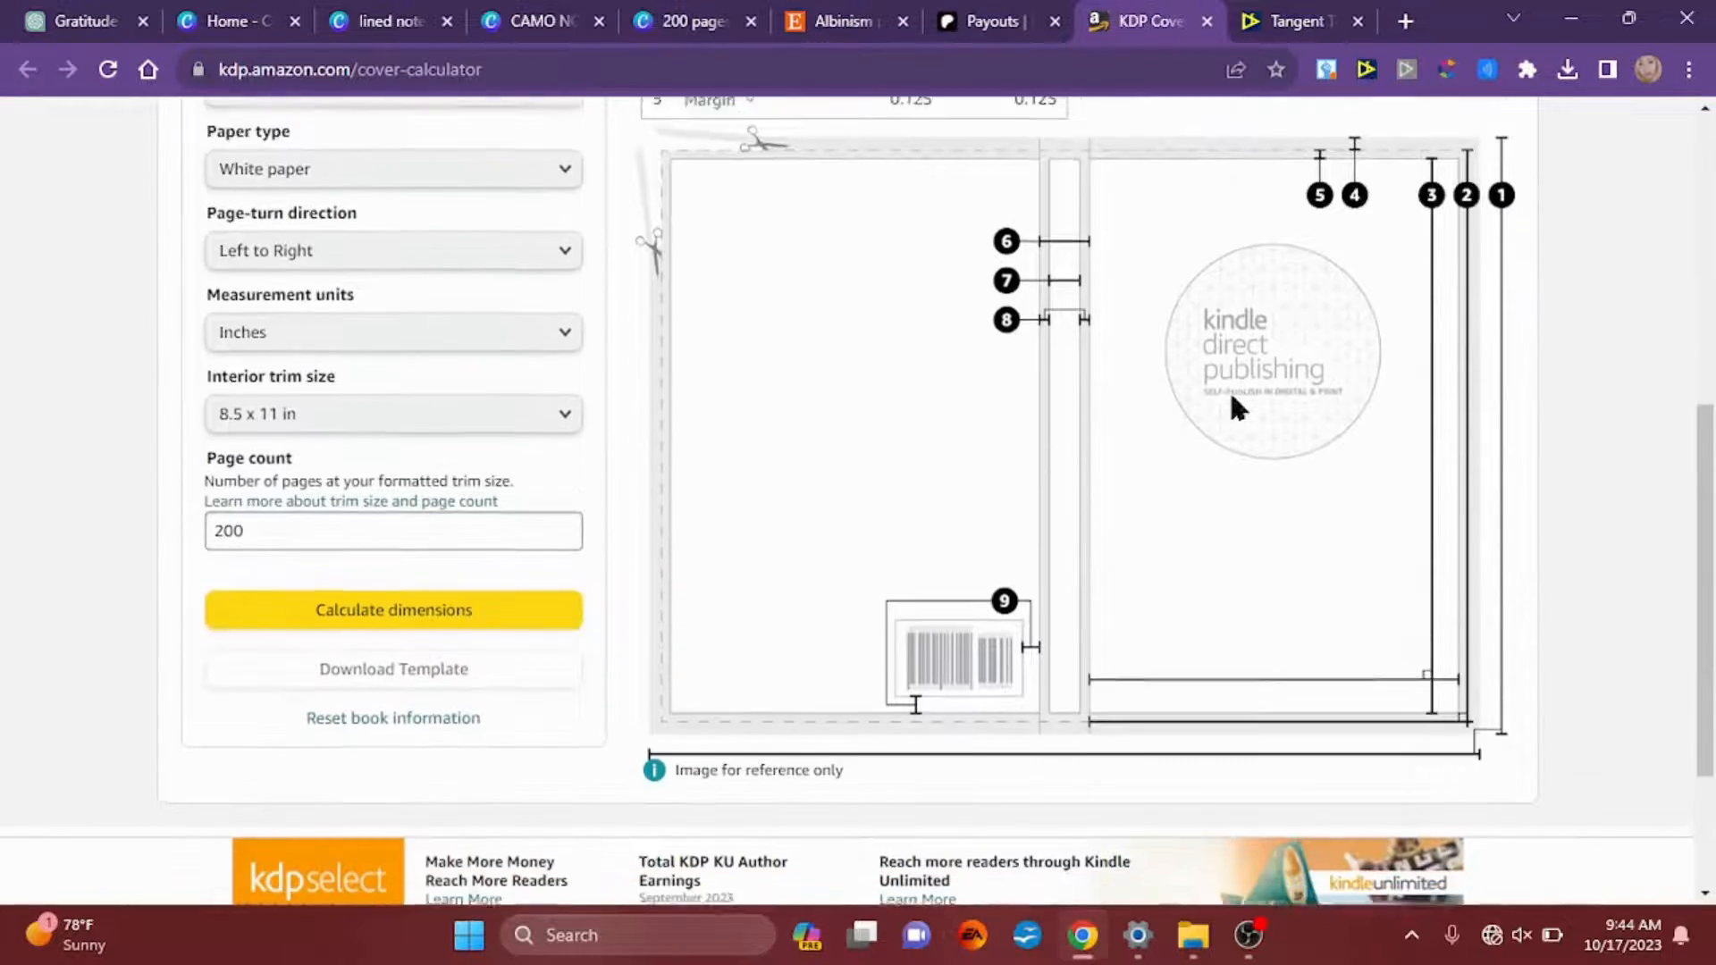
{"action": "scroll", "coordinate": [1238, 407], "scroll_direction": "down", "scroll_amount": 1}
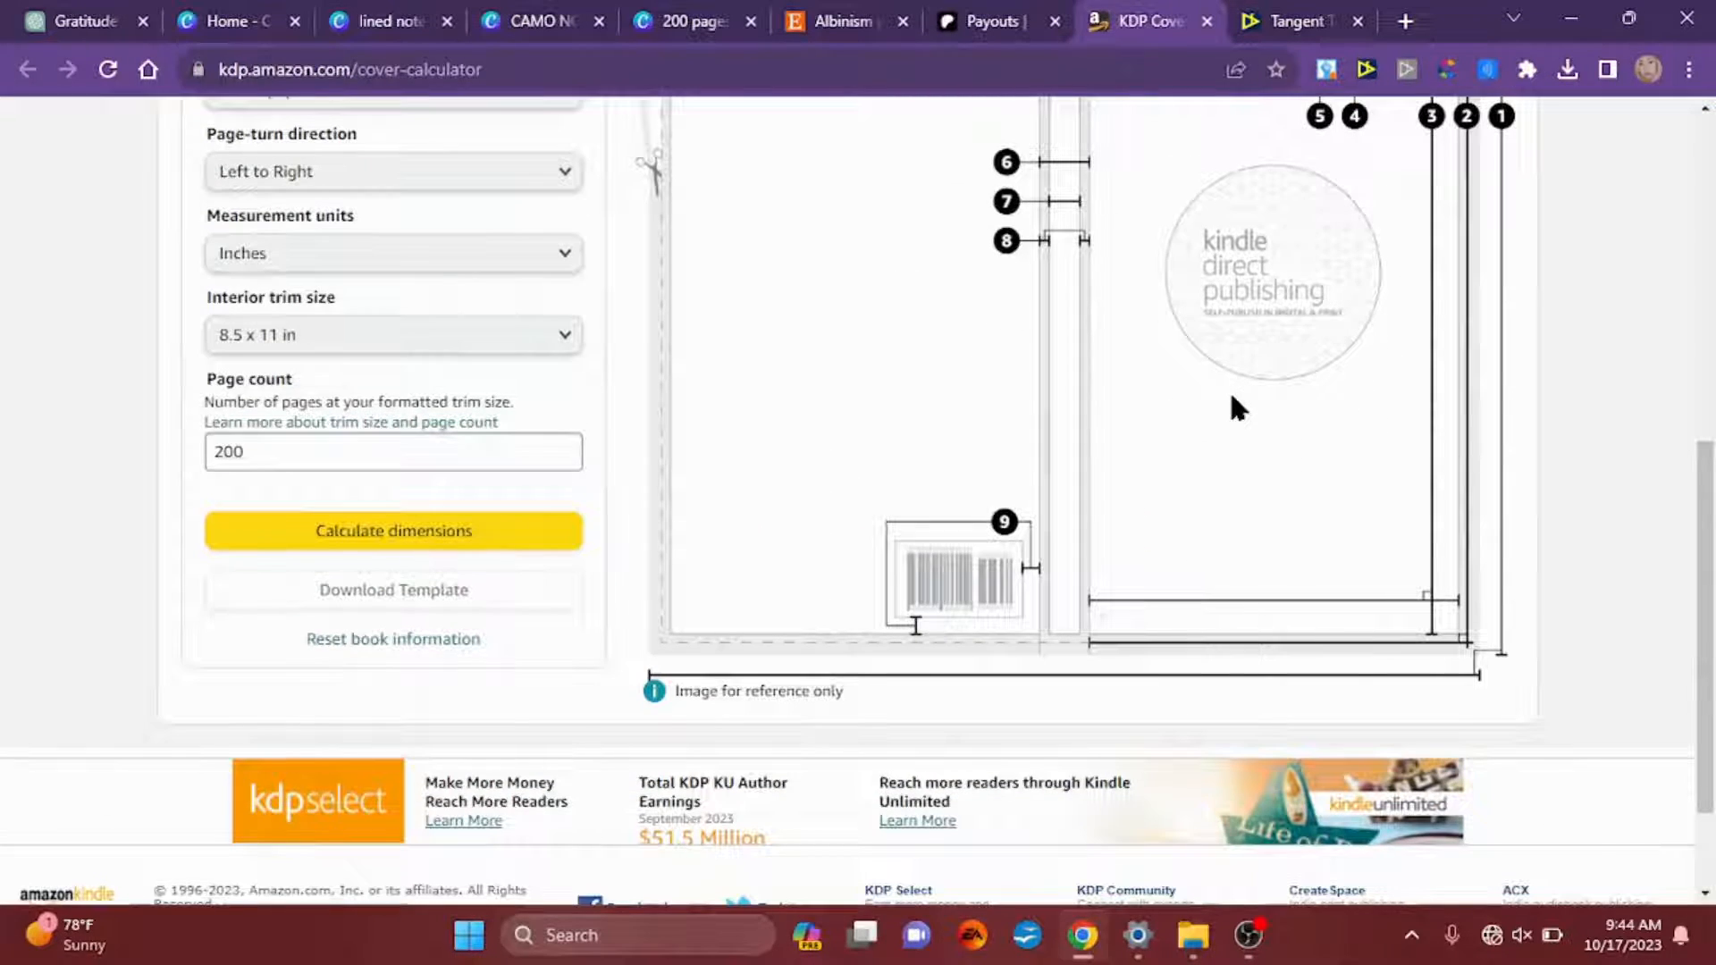
Step: Reset the book information in the KDP cover calculator and show the binding type choices
{"action": "left_click", "coordinate": [393, 638]}
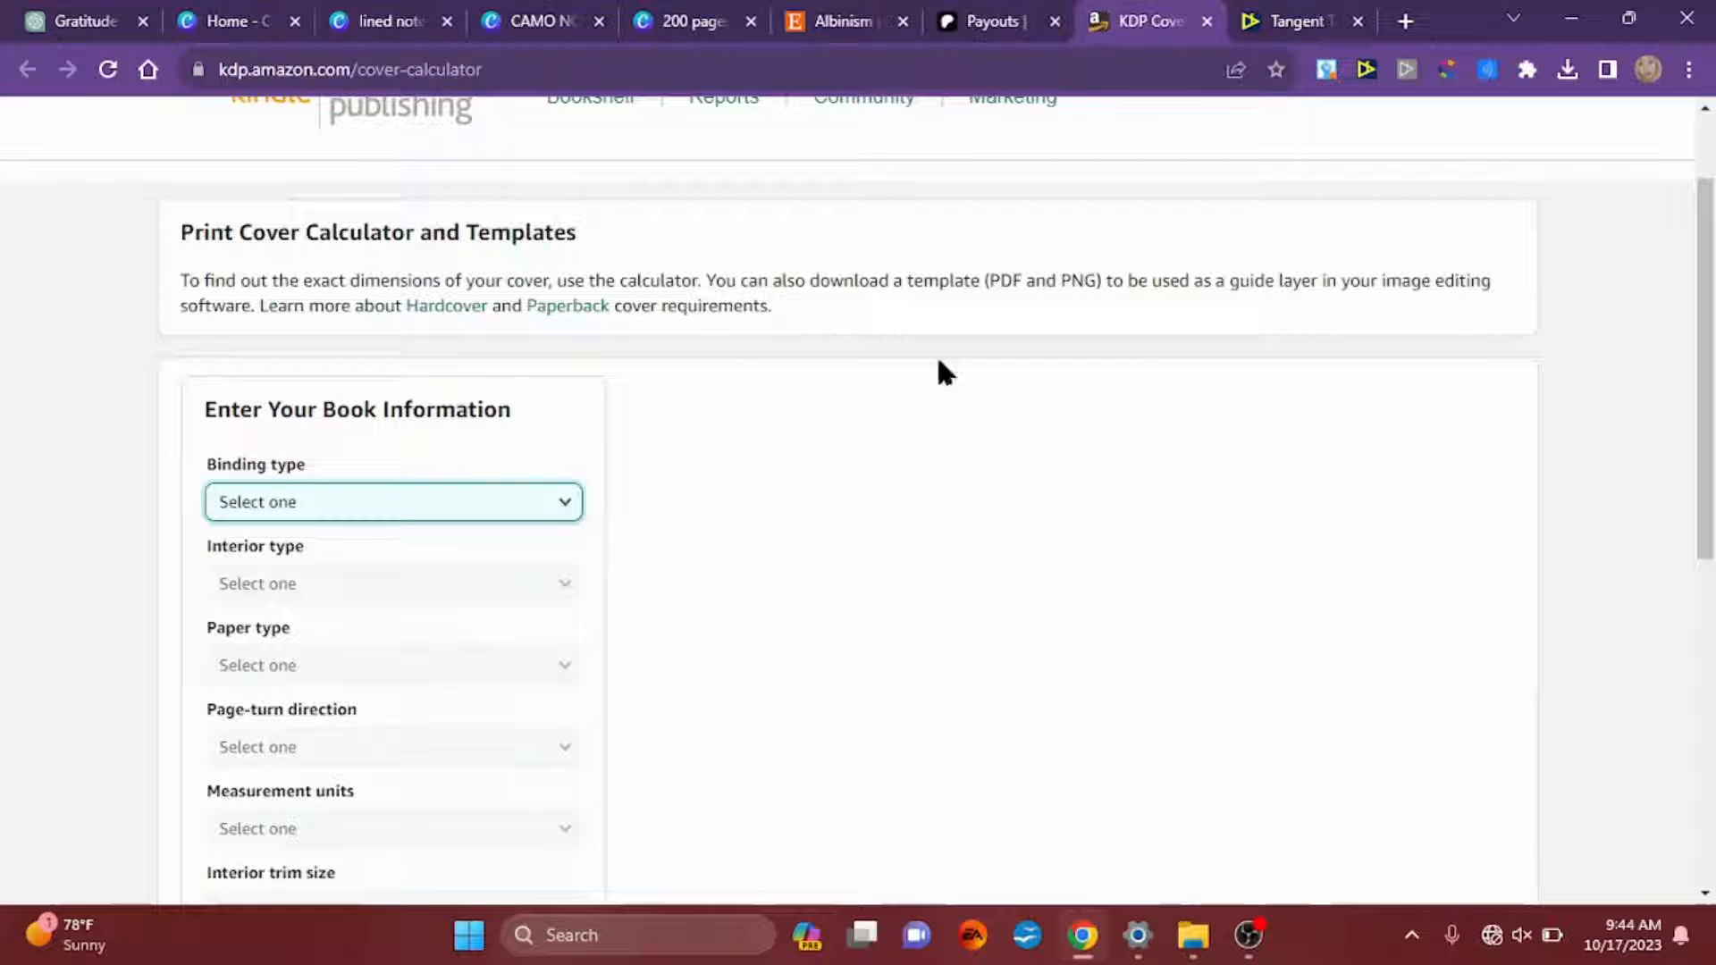
{"action": "key", "text": "Up"}
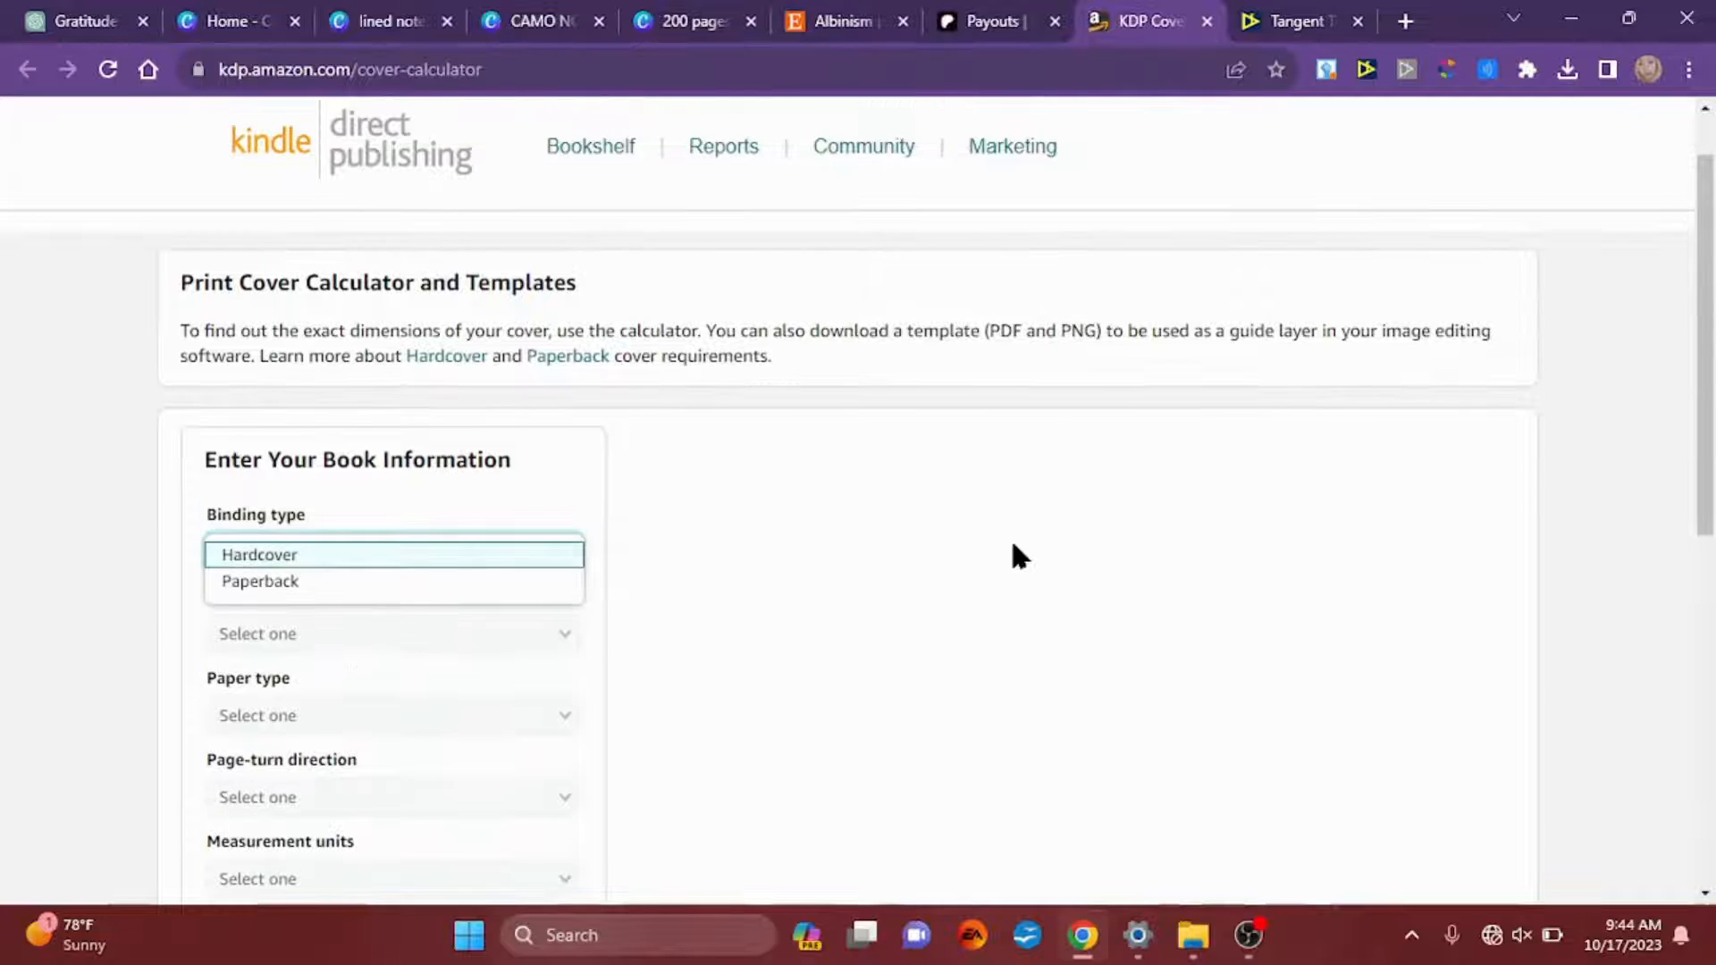
{"action": "left_click", "coordinate": [885, 485]}
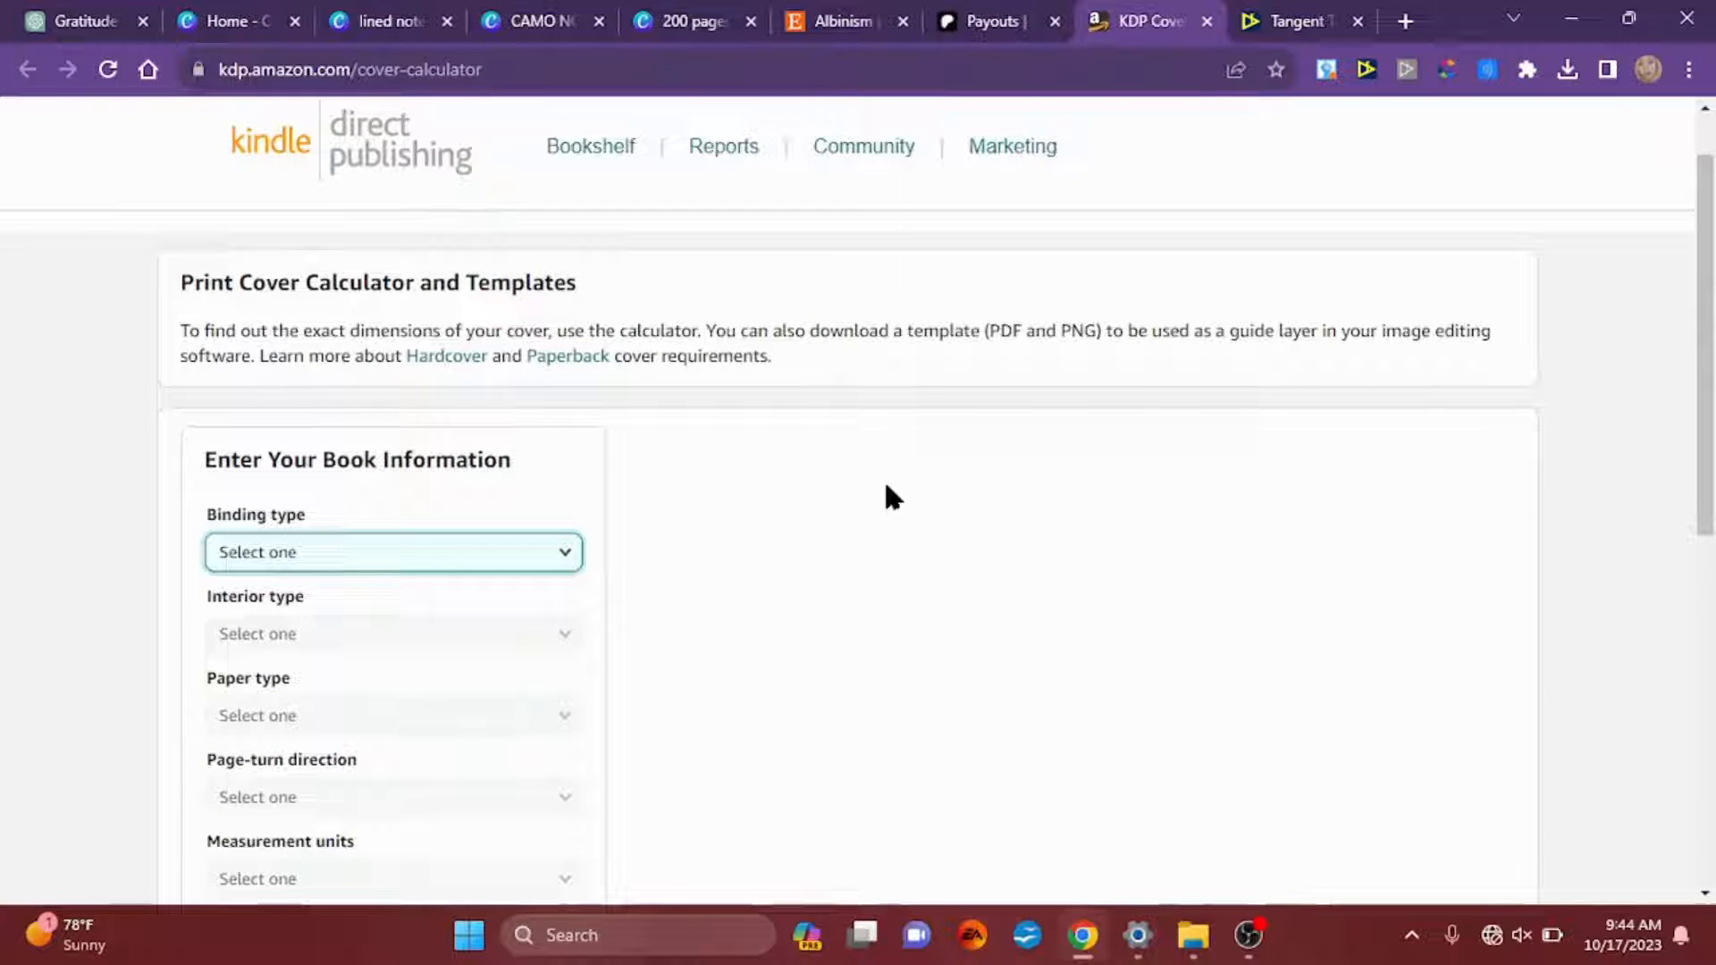
{"action": "key", "text": "space"}
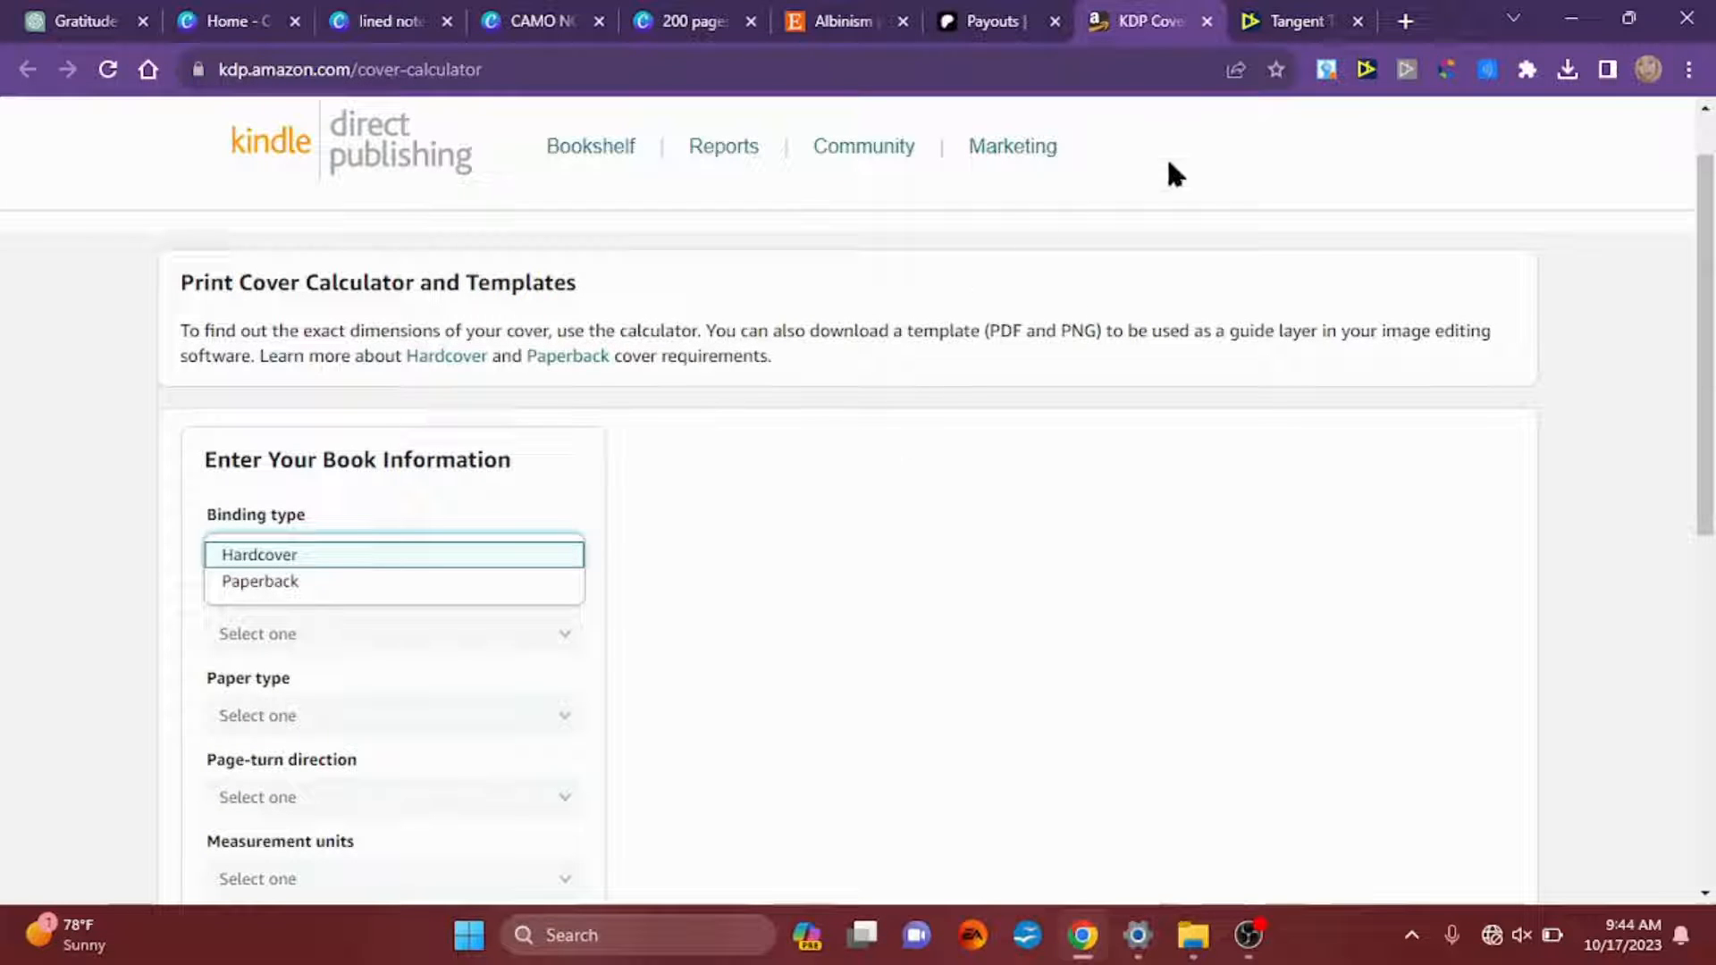
Step: Return to the KDP Helper and generate dimensions for a 200-page 8.5 x 11 paperback with interior bleed
{"action": "left_click", "coordinate": [1262, 25]}
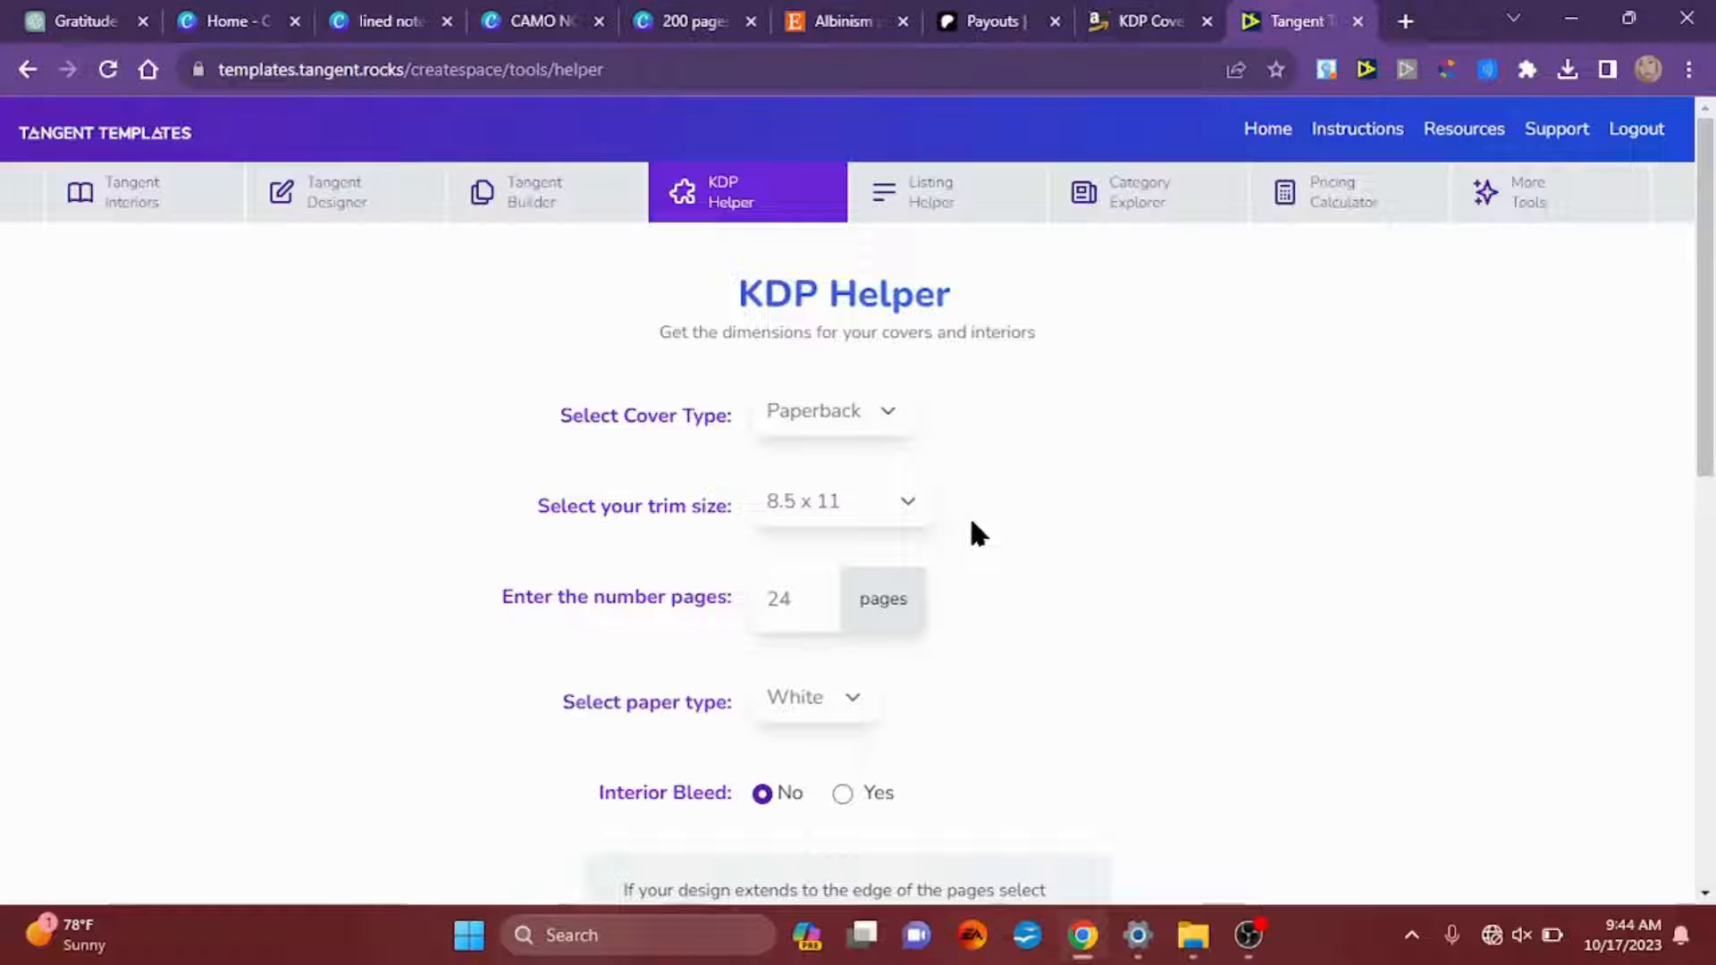
{"action": "left_click", "coordinate": [797, 597]}
{"action": "double_click", "coordinate": [797, 597]}
{"action": "type", "text": "200"}
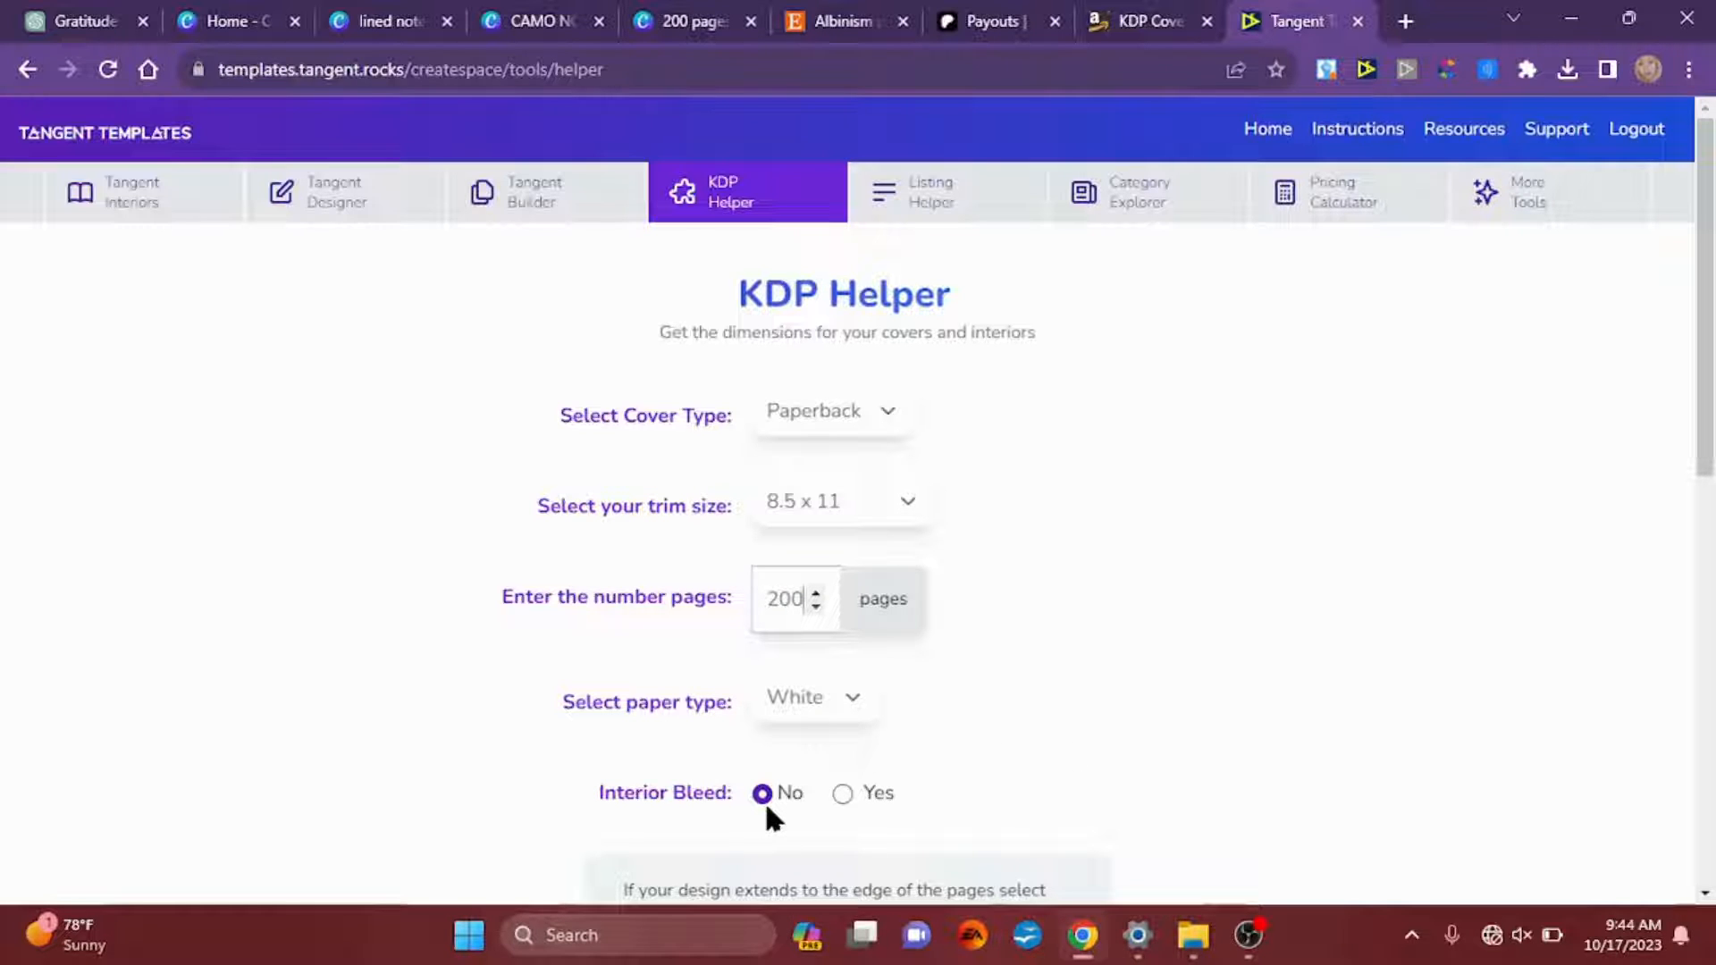
{"action": "left_click", "coordinate": [843, 793]}
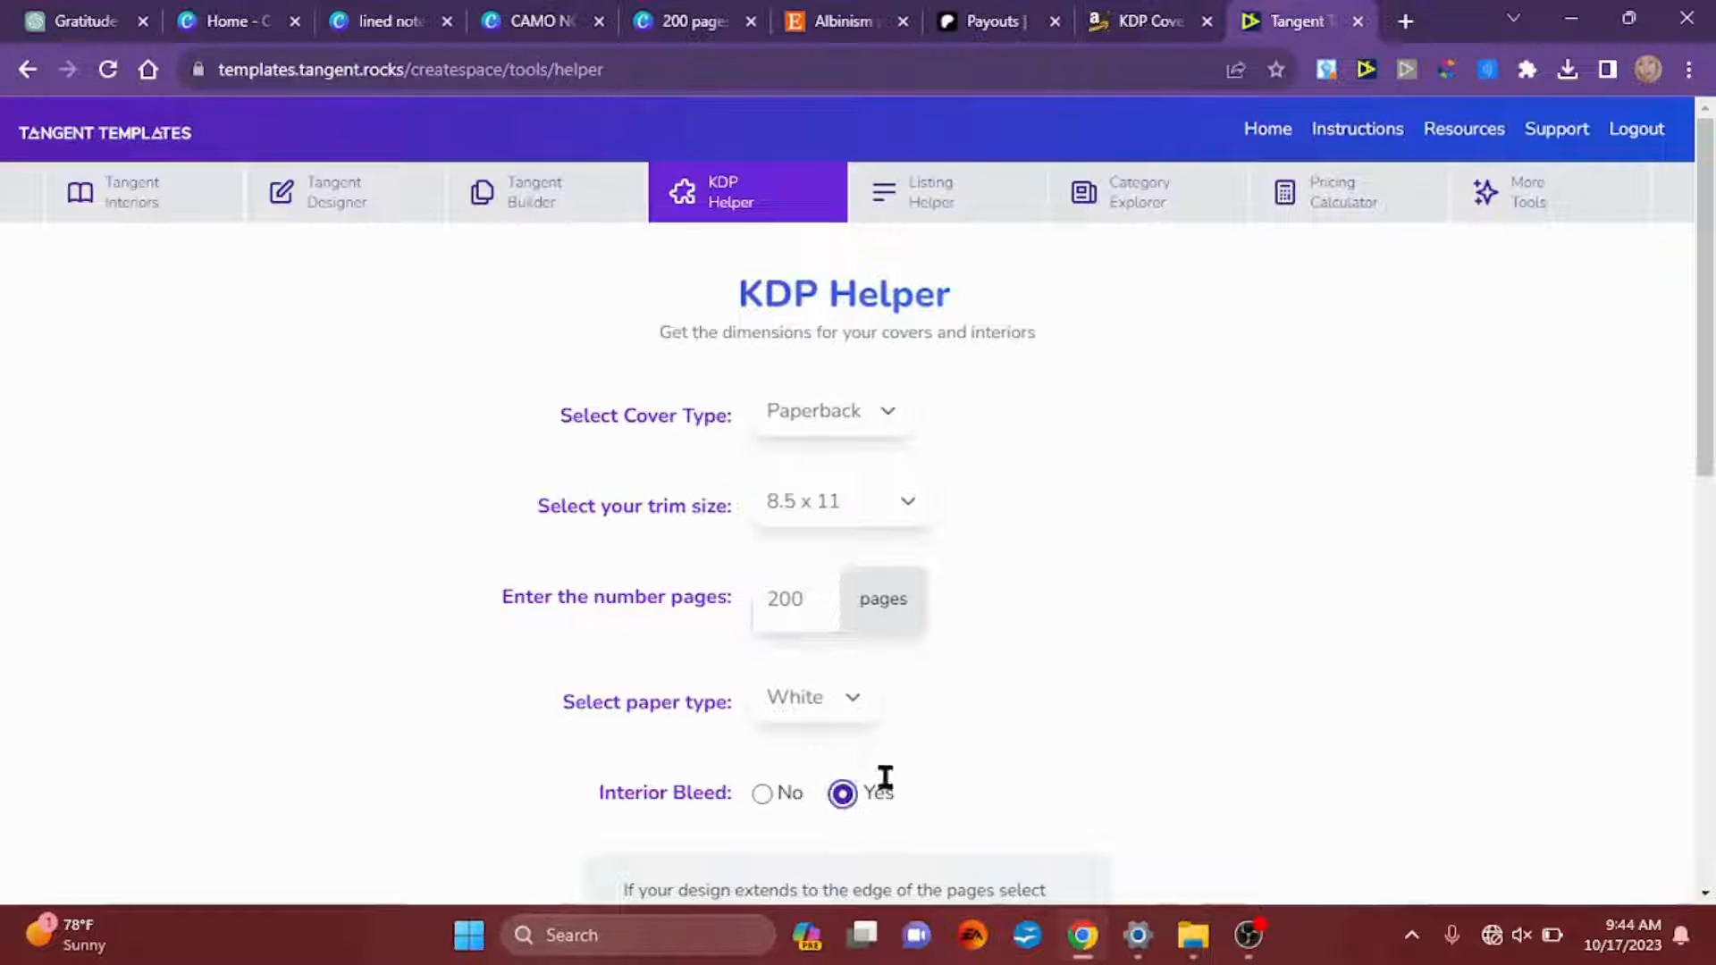
{"action": "scroll", "coordinate": [1053, 797], "scroll_direction": "down", "scroll_amount": 2}
{"action": "scroll", "coordinate": [1053, 797], "scroll_direction": "down", "scroll_amount": 4}
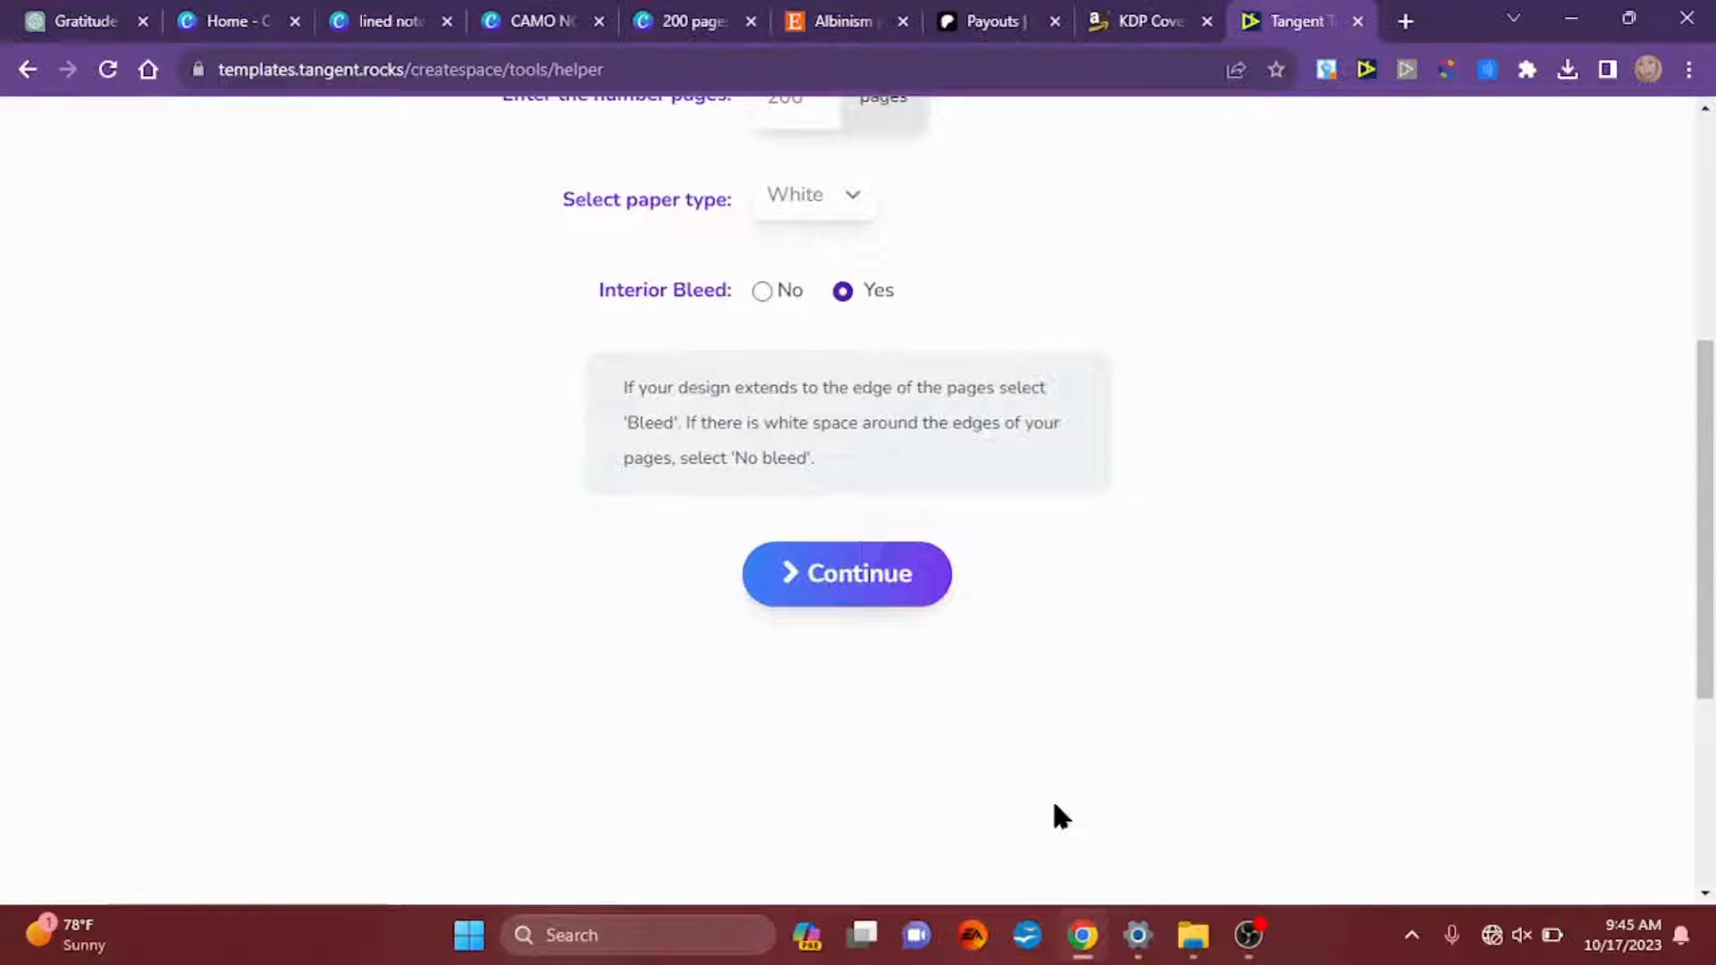
{"action": "left_click", "coordinate": [860, 586]}
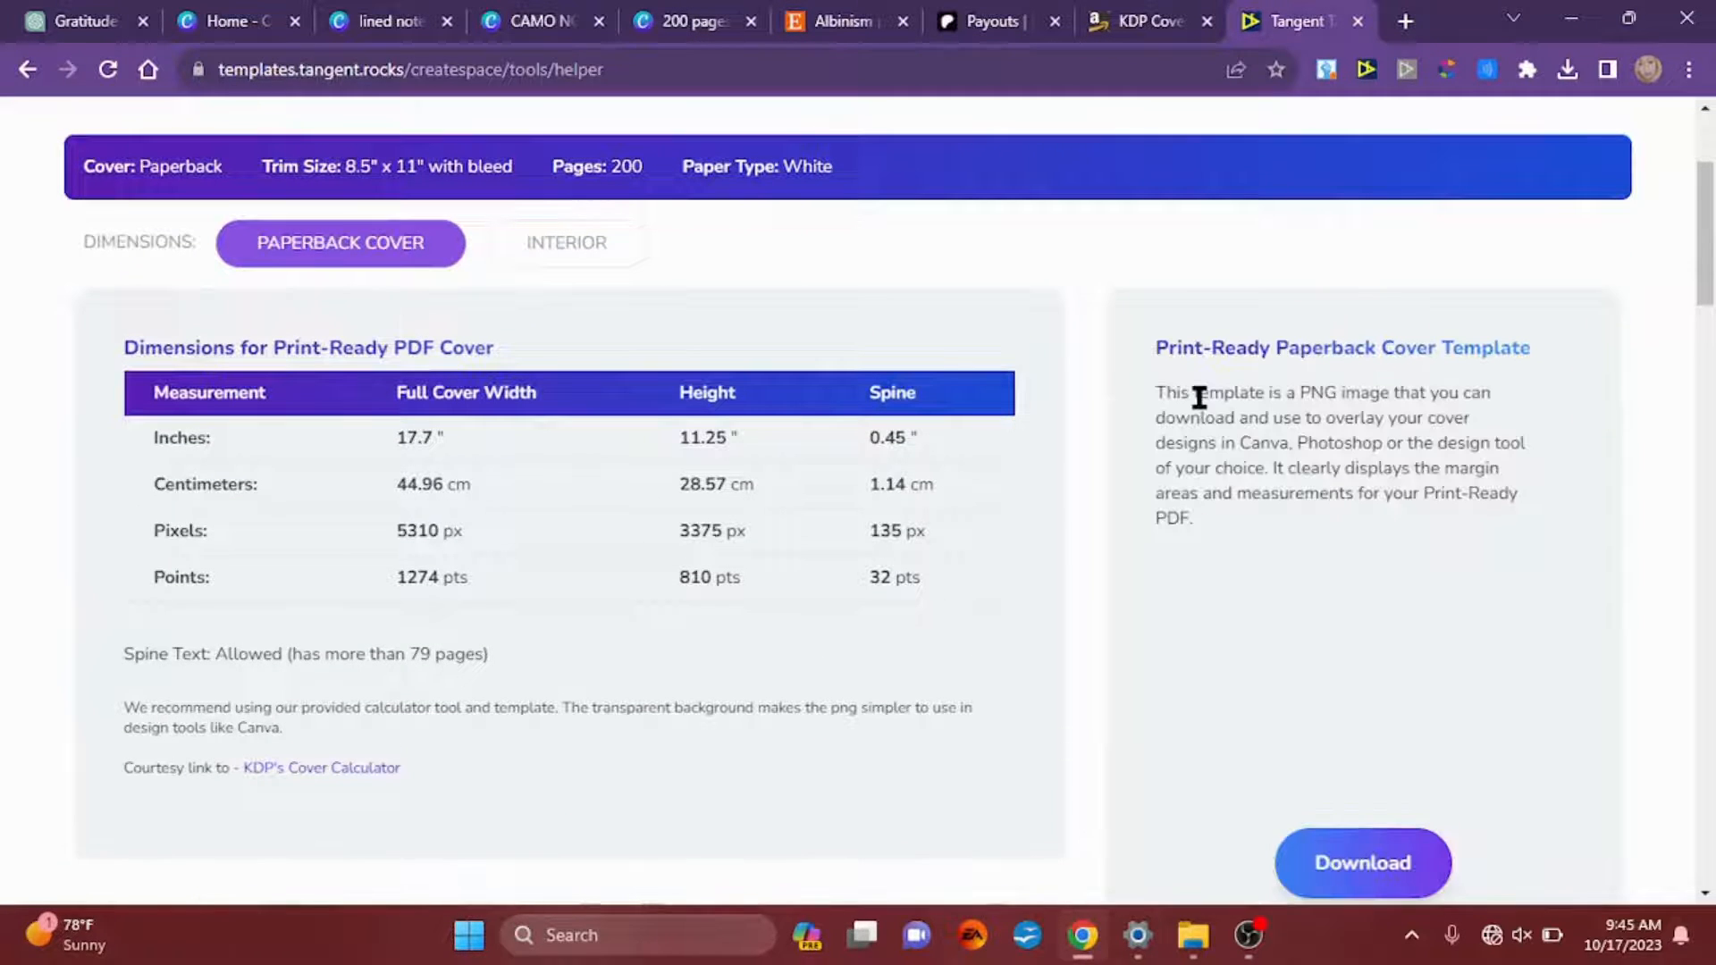
Step: Look up the cover size for Canva in the KDP Helper and create a 17.7 × 11.25 in custom design in Canva
{"action": "scroll", "coordinate": [1199, 396], "scroll_direction": "down", "scroll_amount": 3}
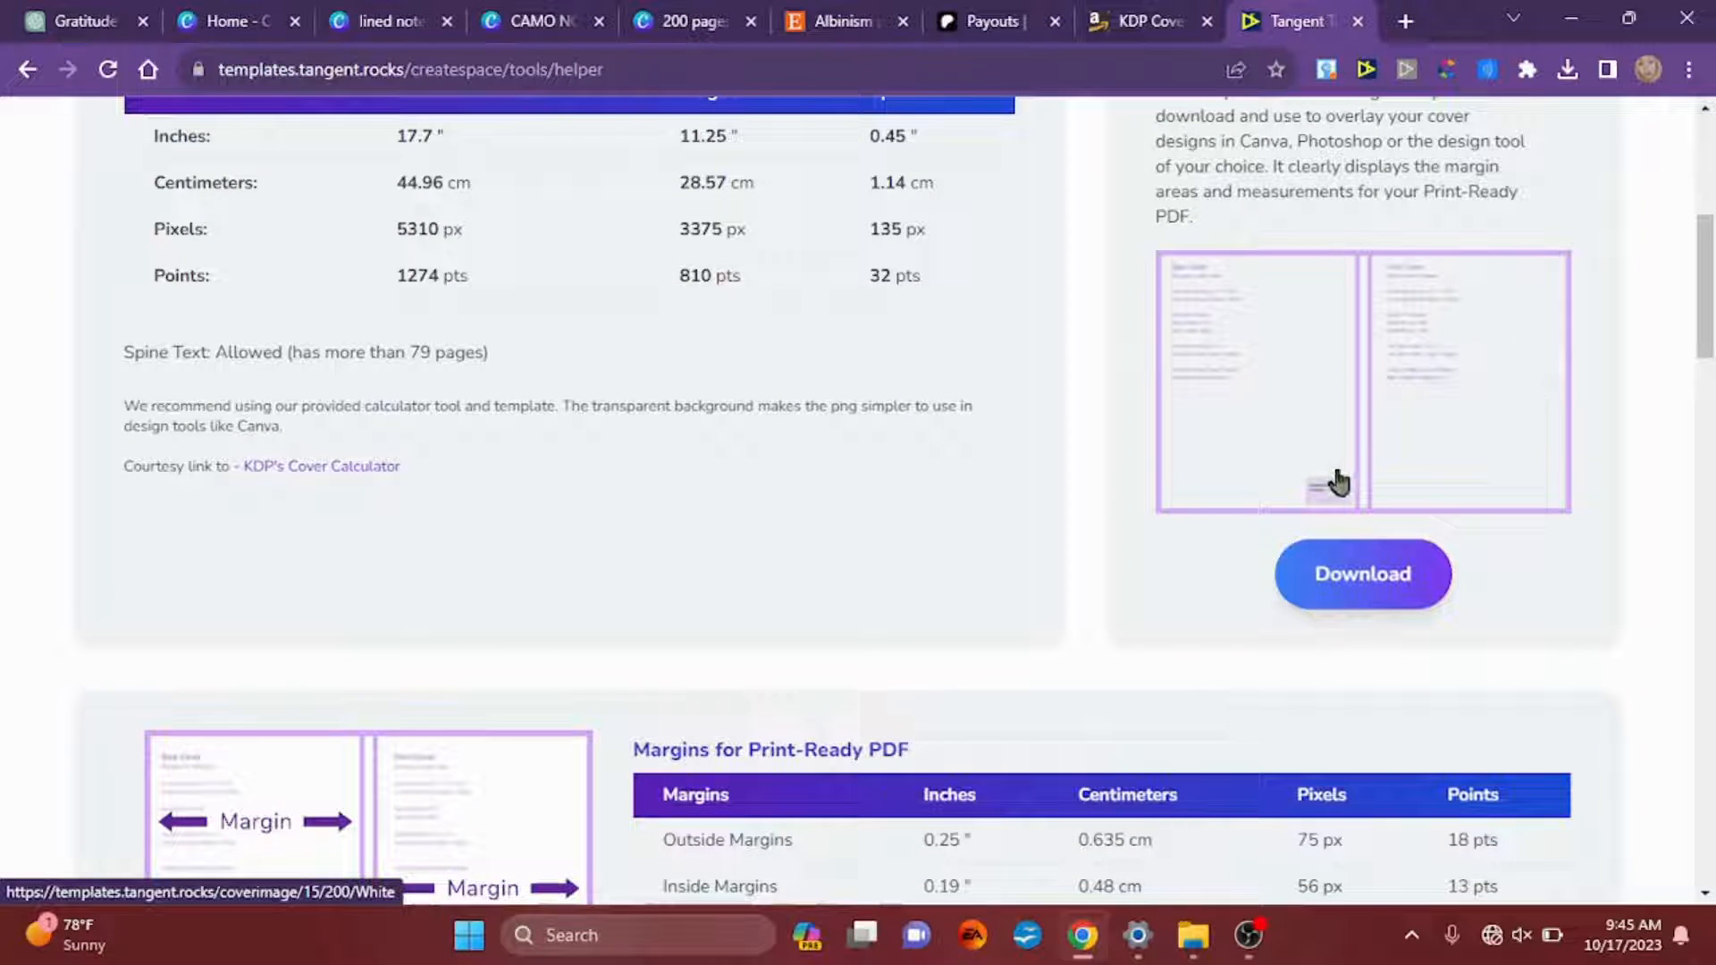
{"action": "scroll", "coordinate": [1093, 488], "scroll_direction": "down", "scroll_amount": 1}
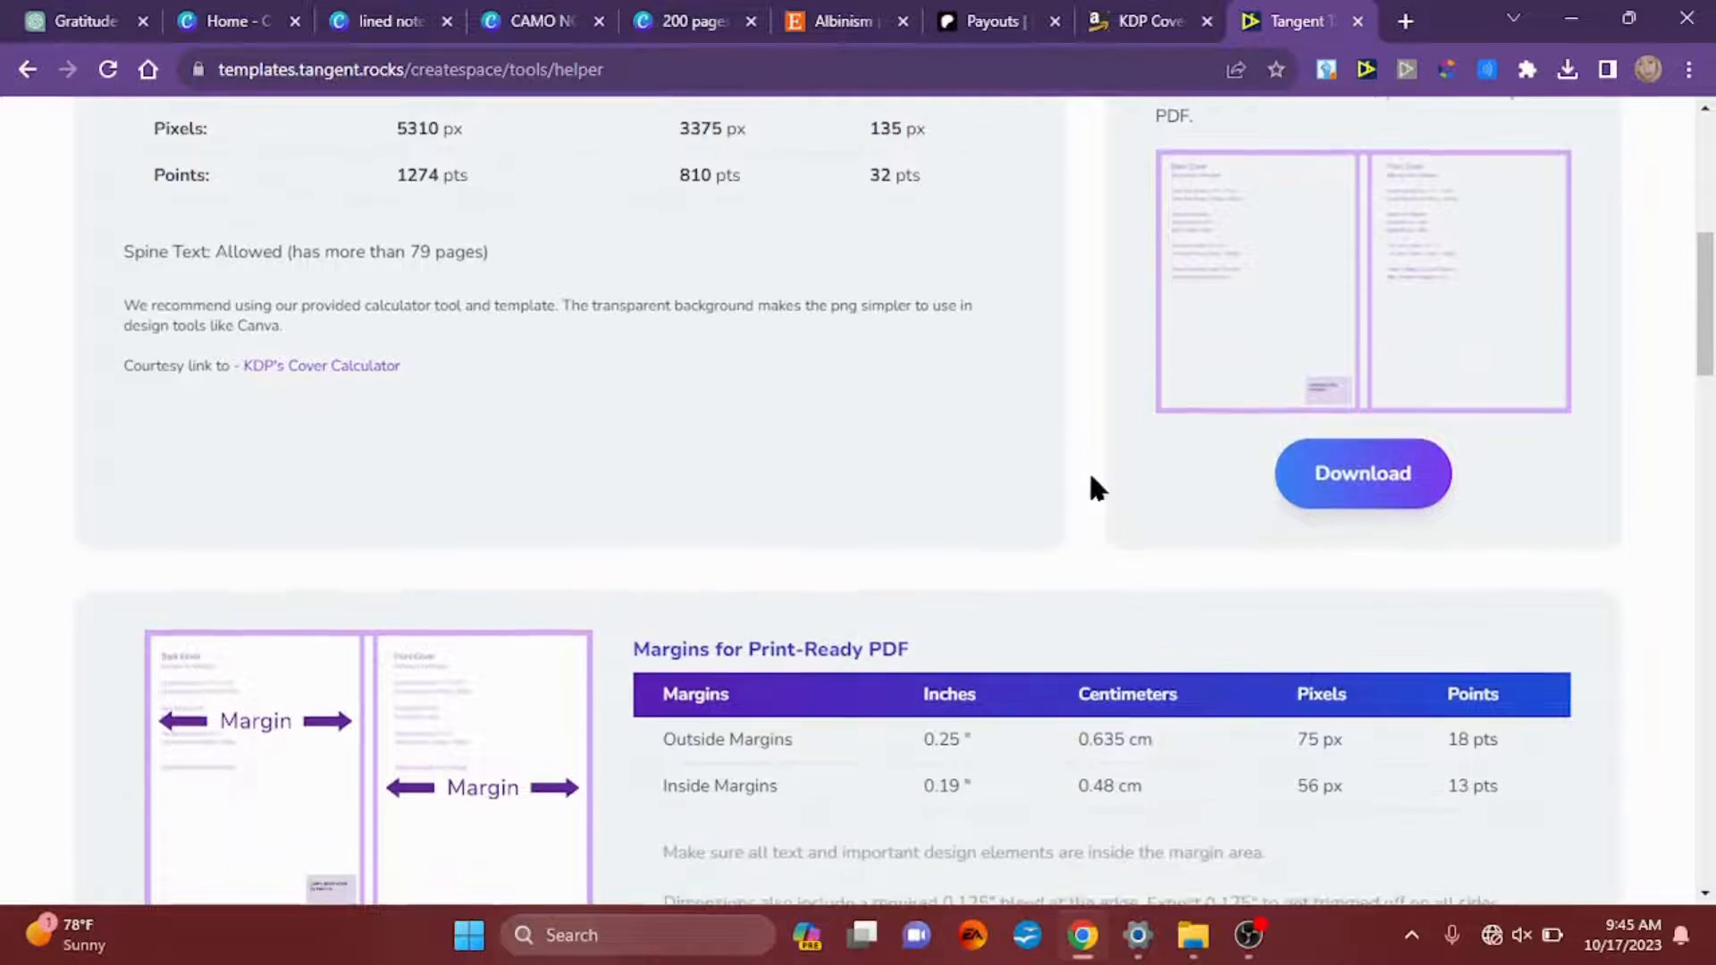
{"action": "scroll", "coordinate": [1093, 487], "scroll_direction": "down", "scroll_amount": 4}
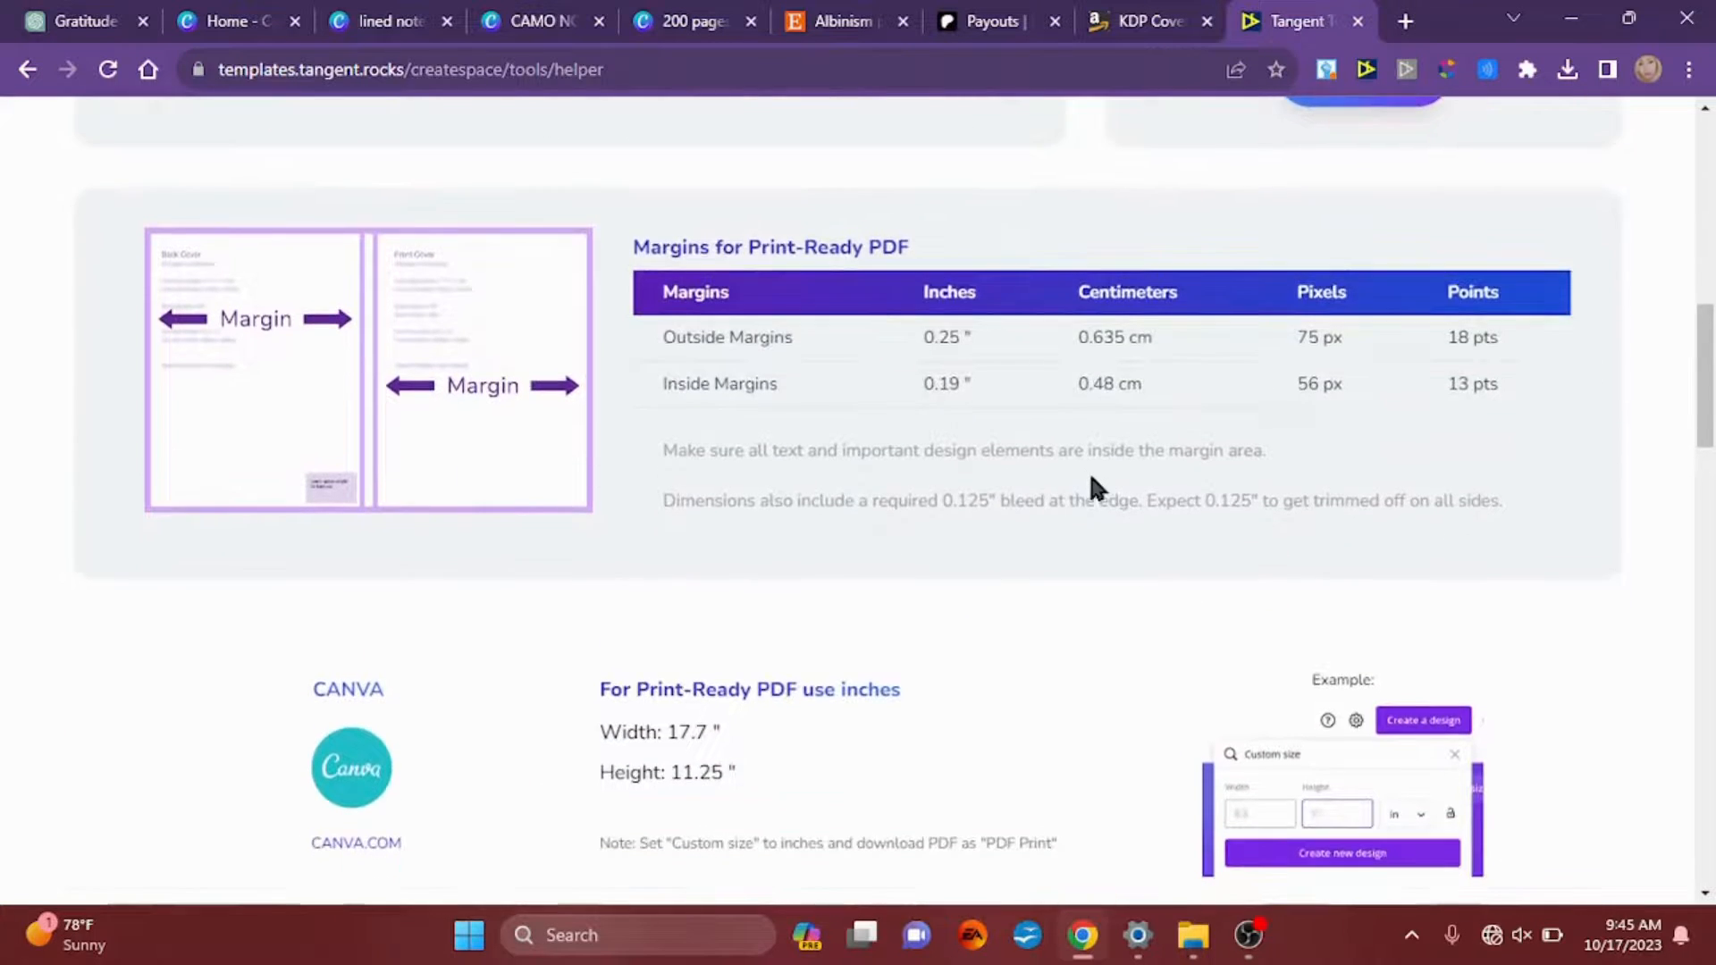
{"action": "scroll", "coordinate": [1091, 478], "scroll_direction": "down", "scroll_amount": 4}
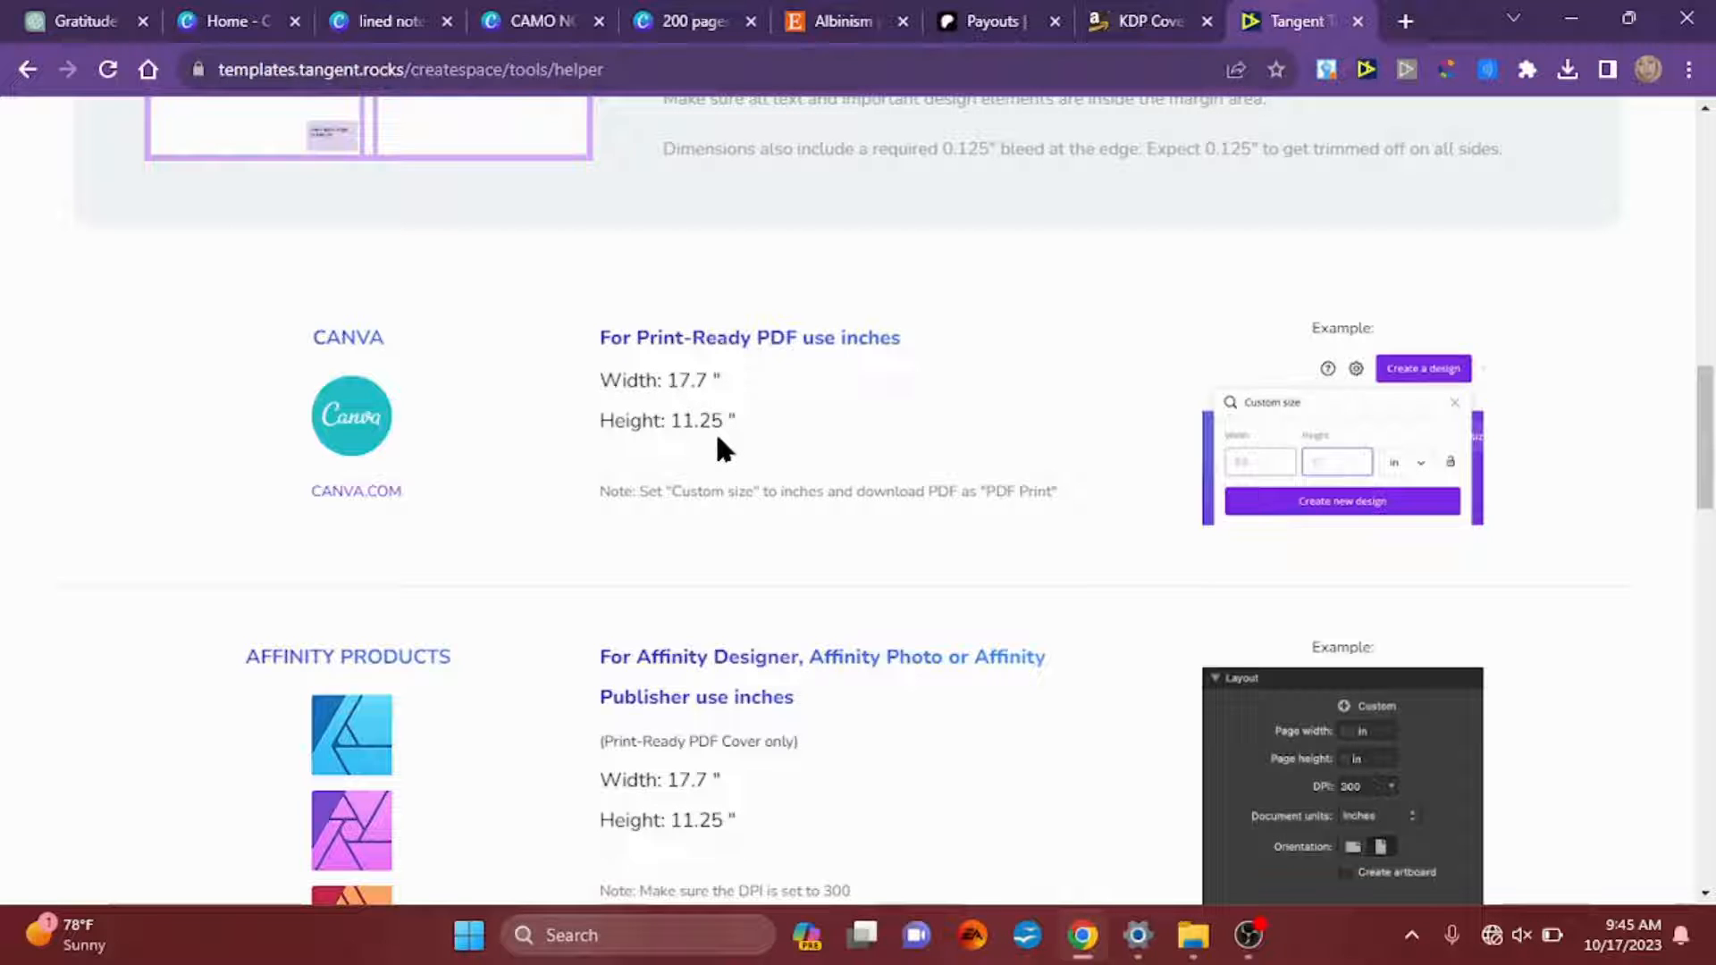
{"action": "left_click", "coordinate": [217, 20]}
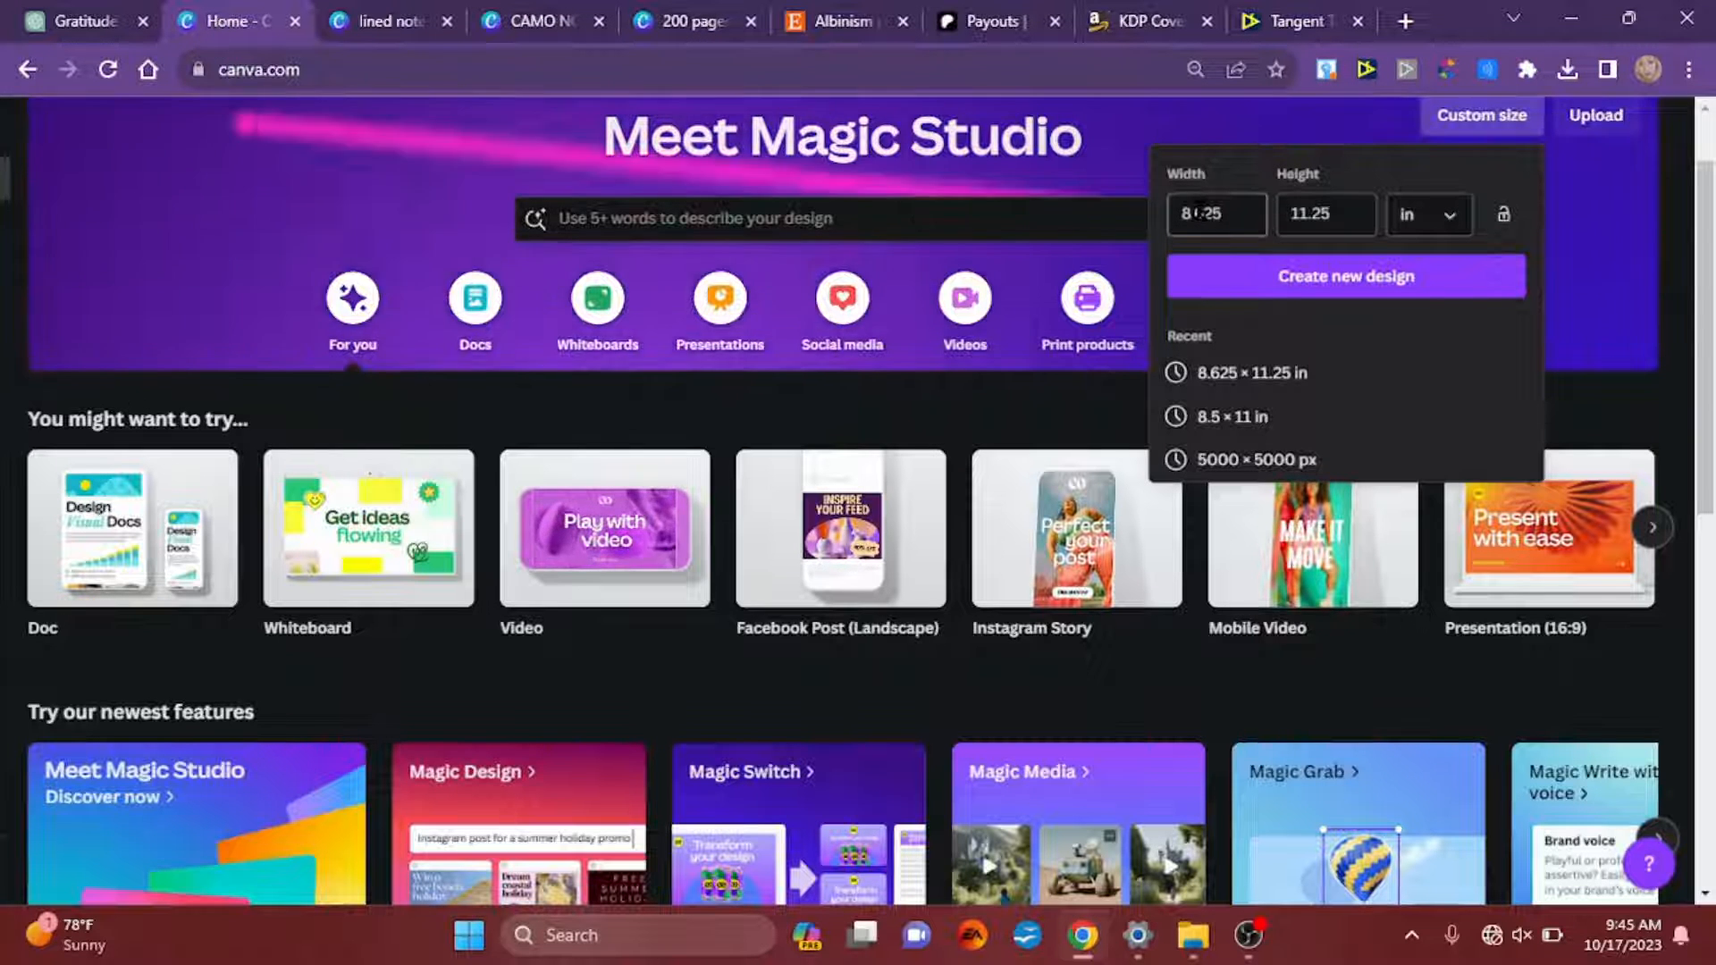
{"action": "double_click", "coordinate": [1213, 209]}
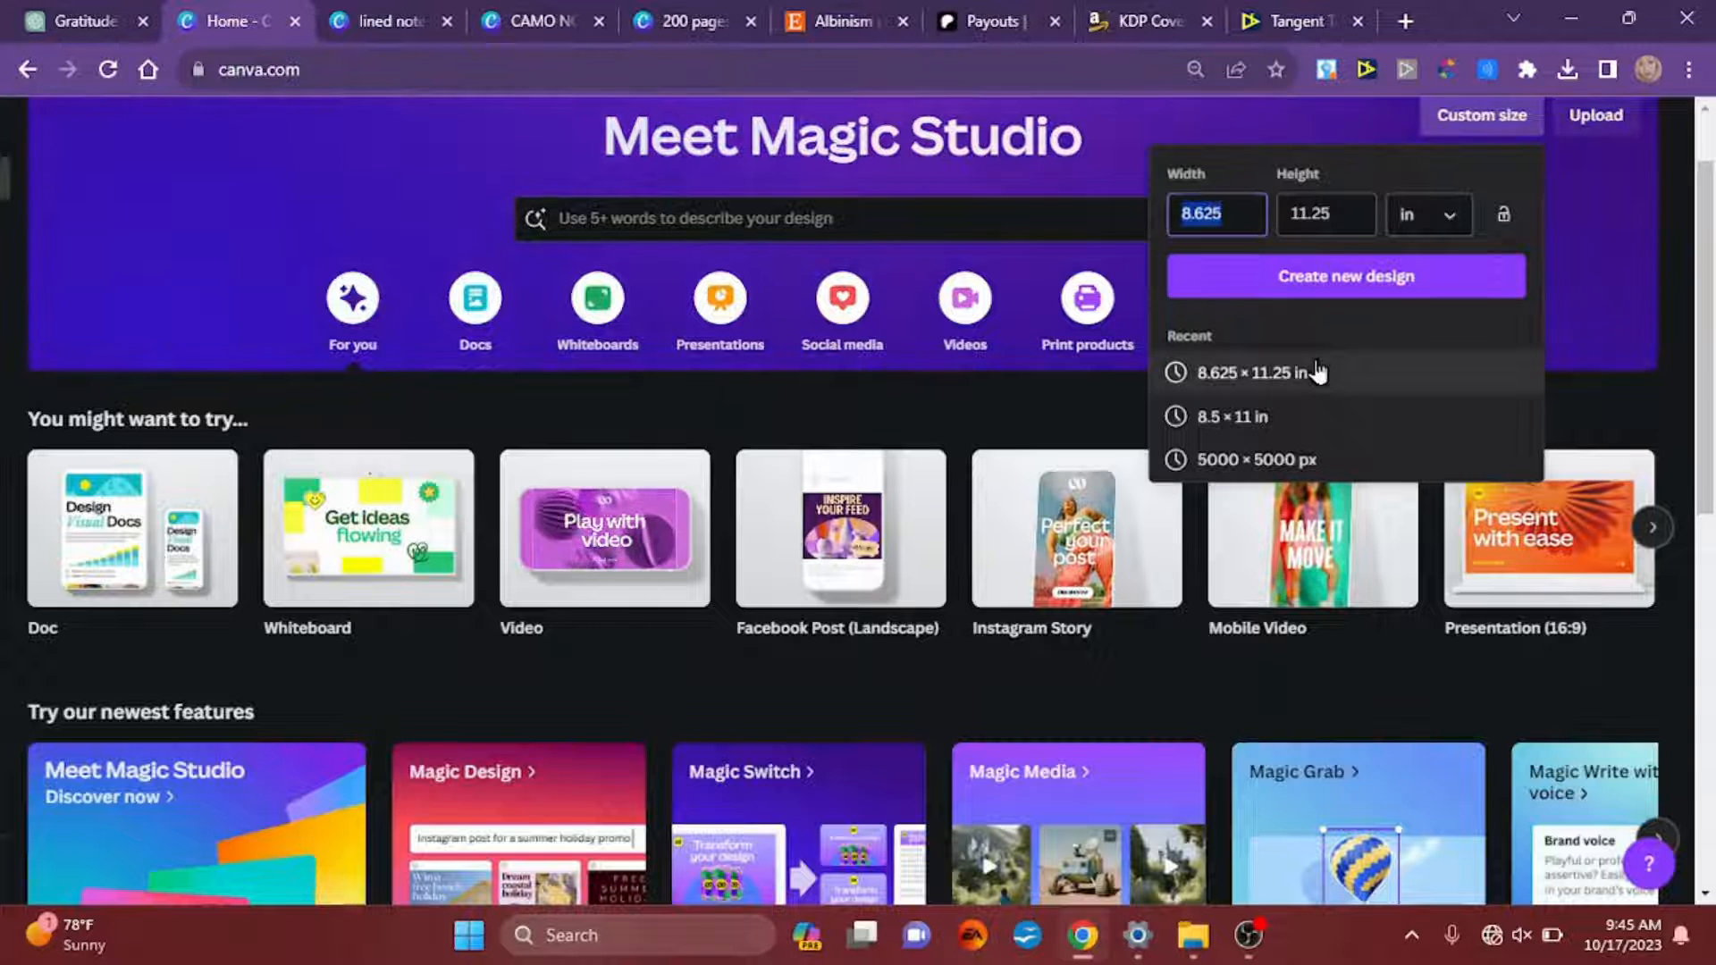
{"action": "type", "text": "17"}
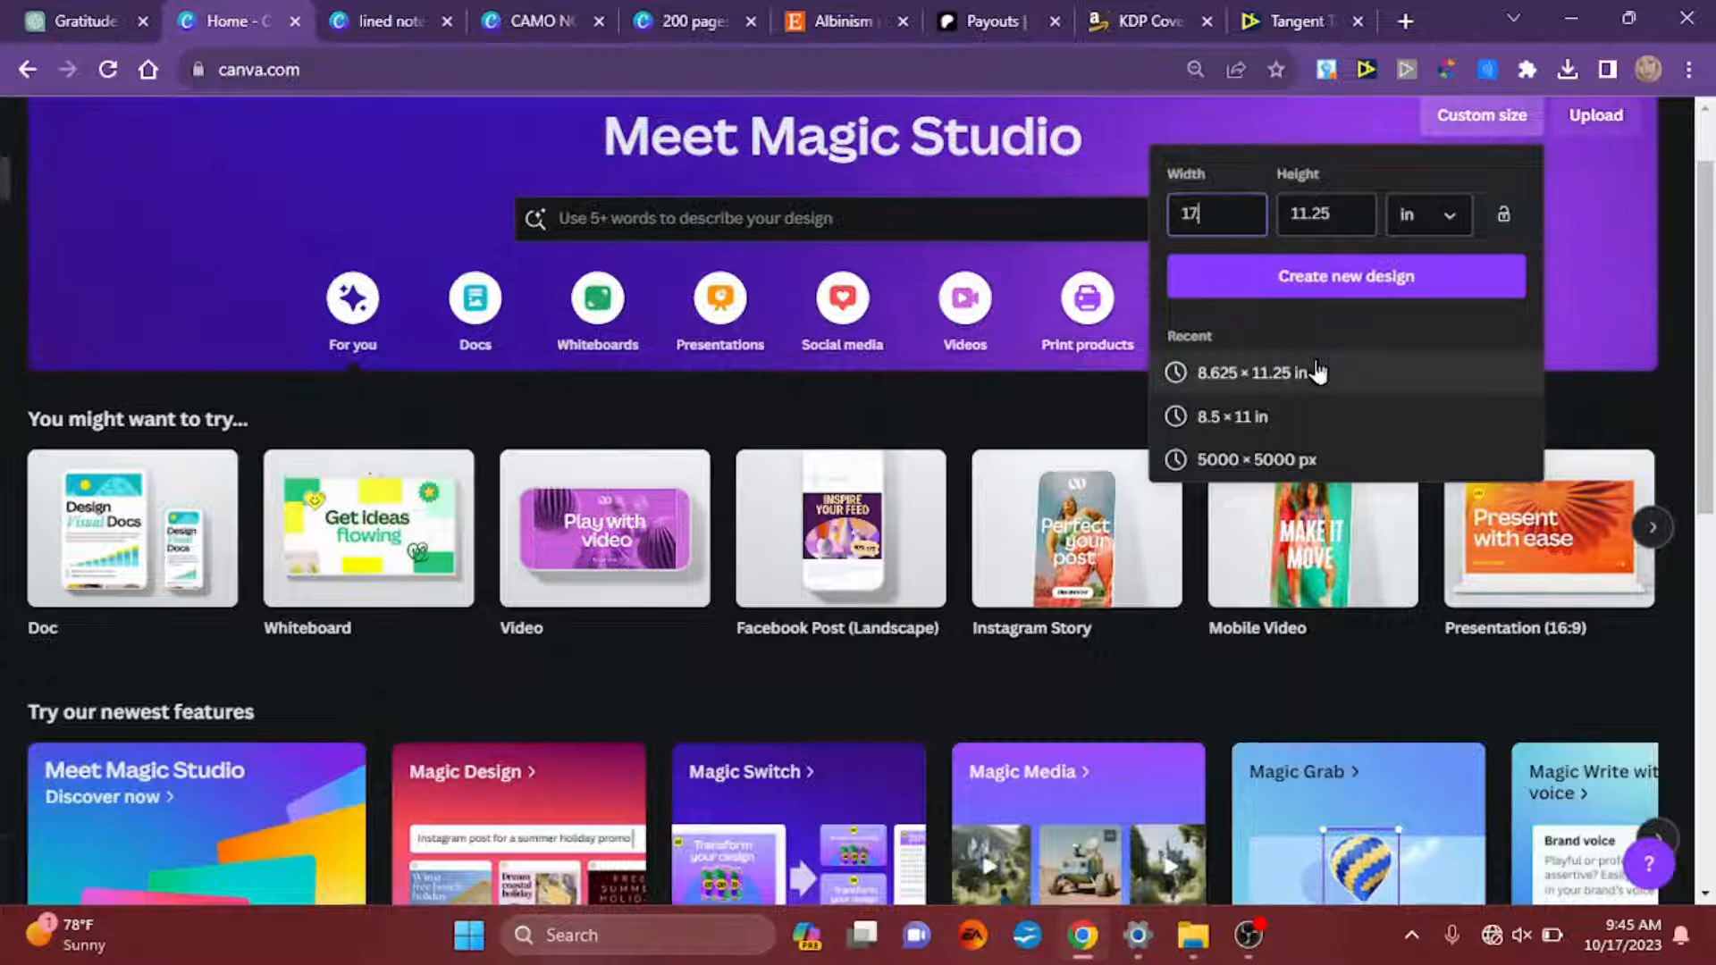
{"action": "type", "text": ".7"}
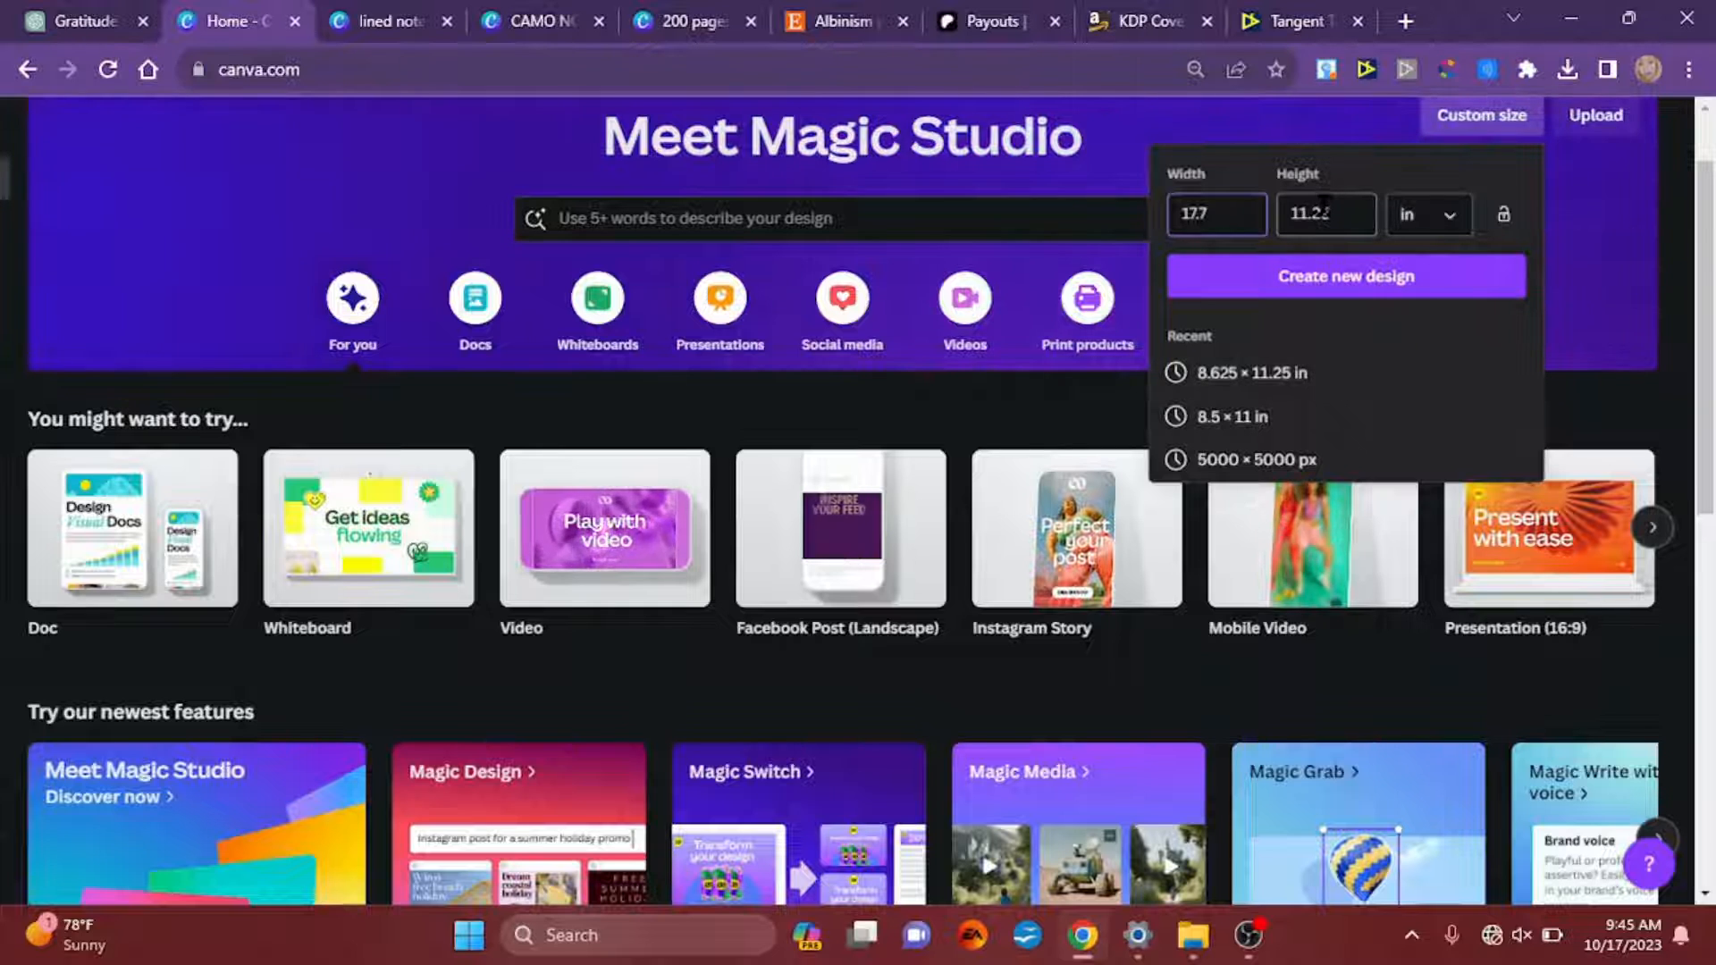
{"action": "left_click", "coordinate": [1400, 279]}
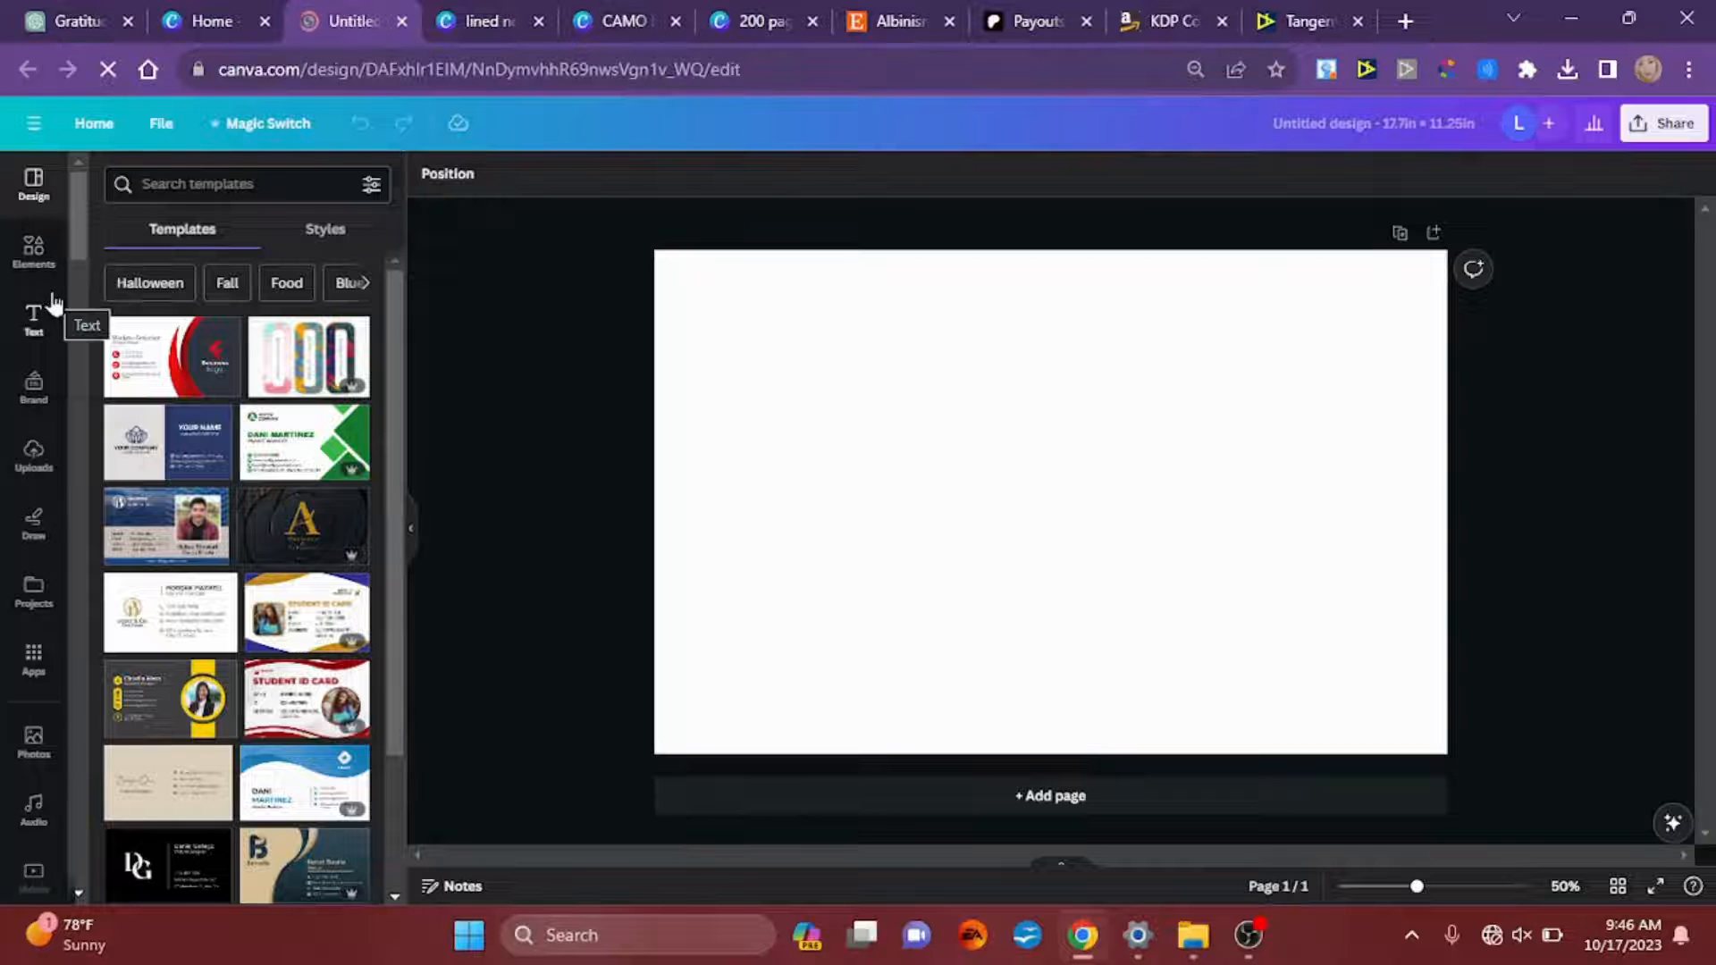
Step: Place the uploaded purple-bordered and pink-bordered cover templates on the blank cover page
{"action": "left_click", "coordinate": [36, 461]}
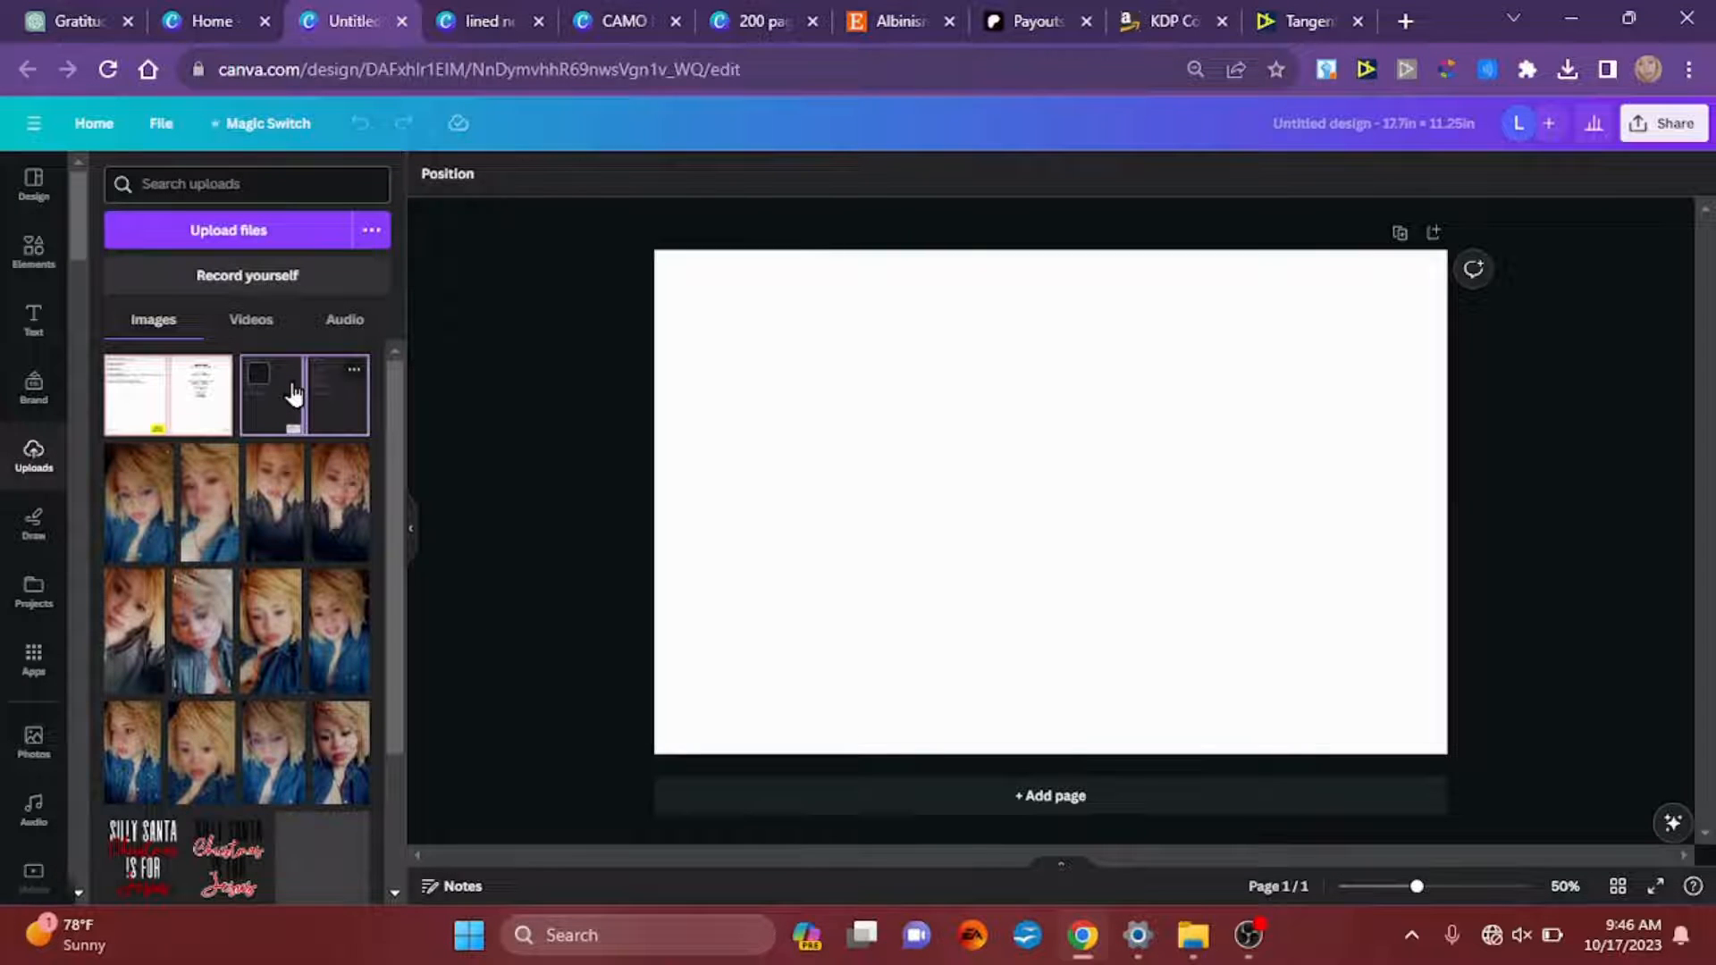
{"action": "left_click", "coordinate": [294, 394]}
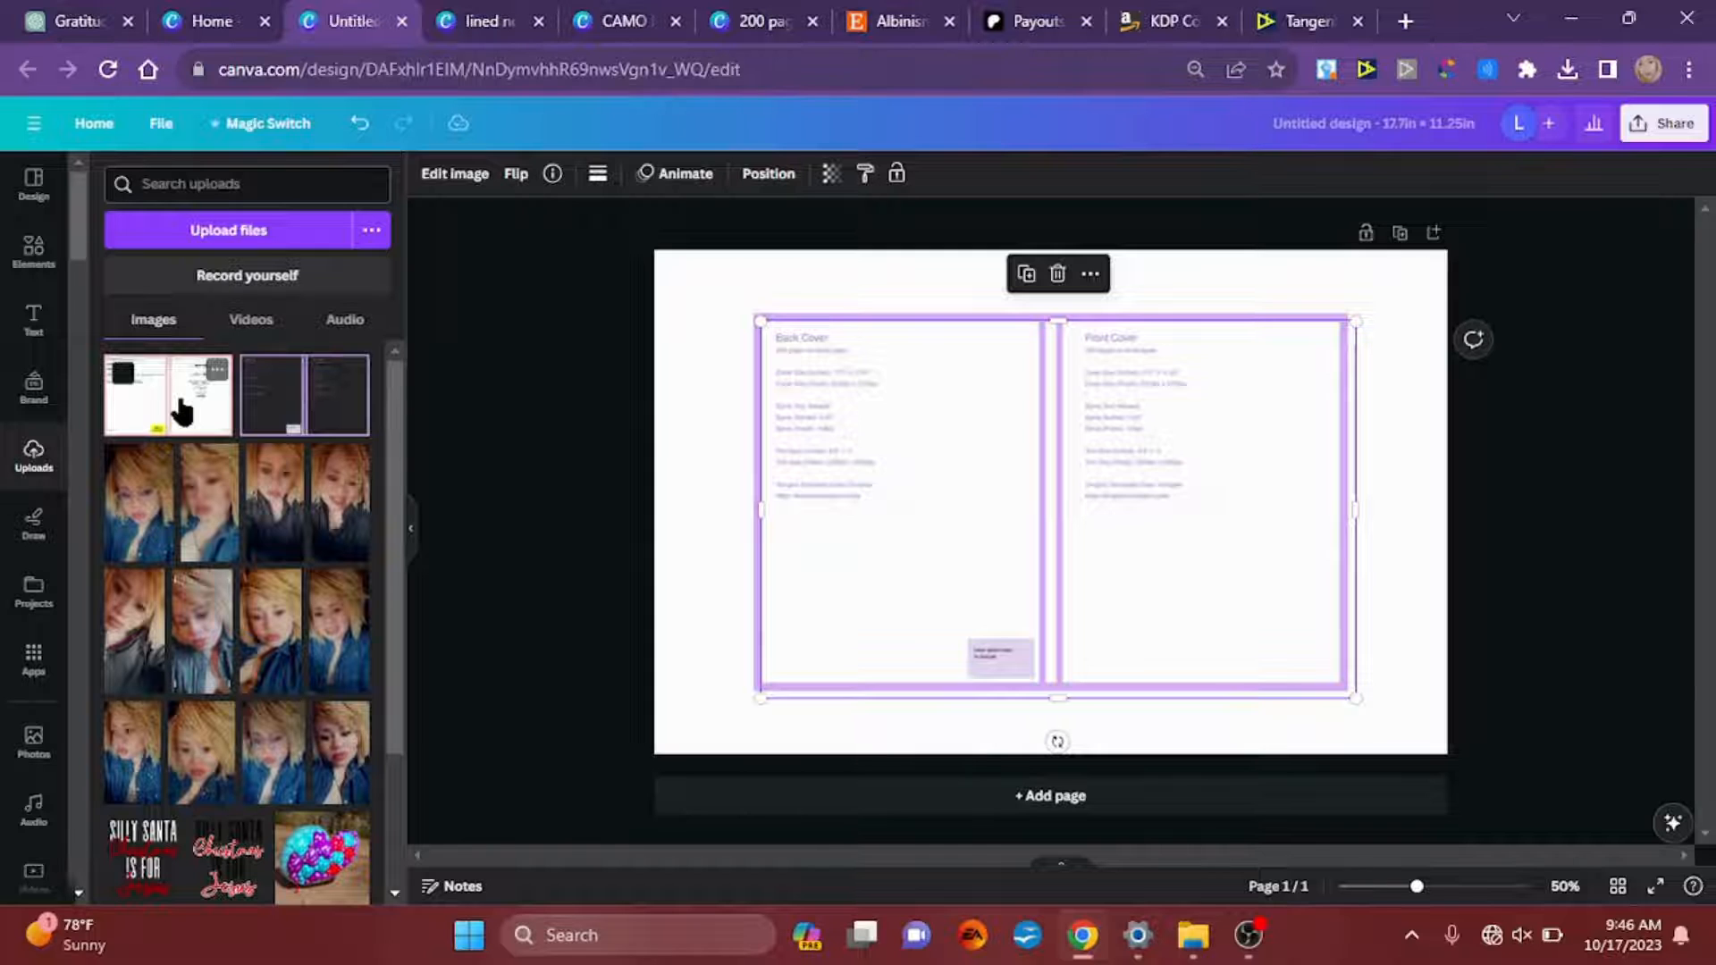
{"action": "left_click_drag", "start_coordinate": [934, 562], "coordinate": [845, 599]}
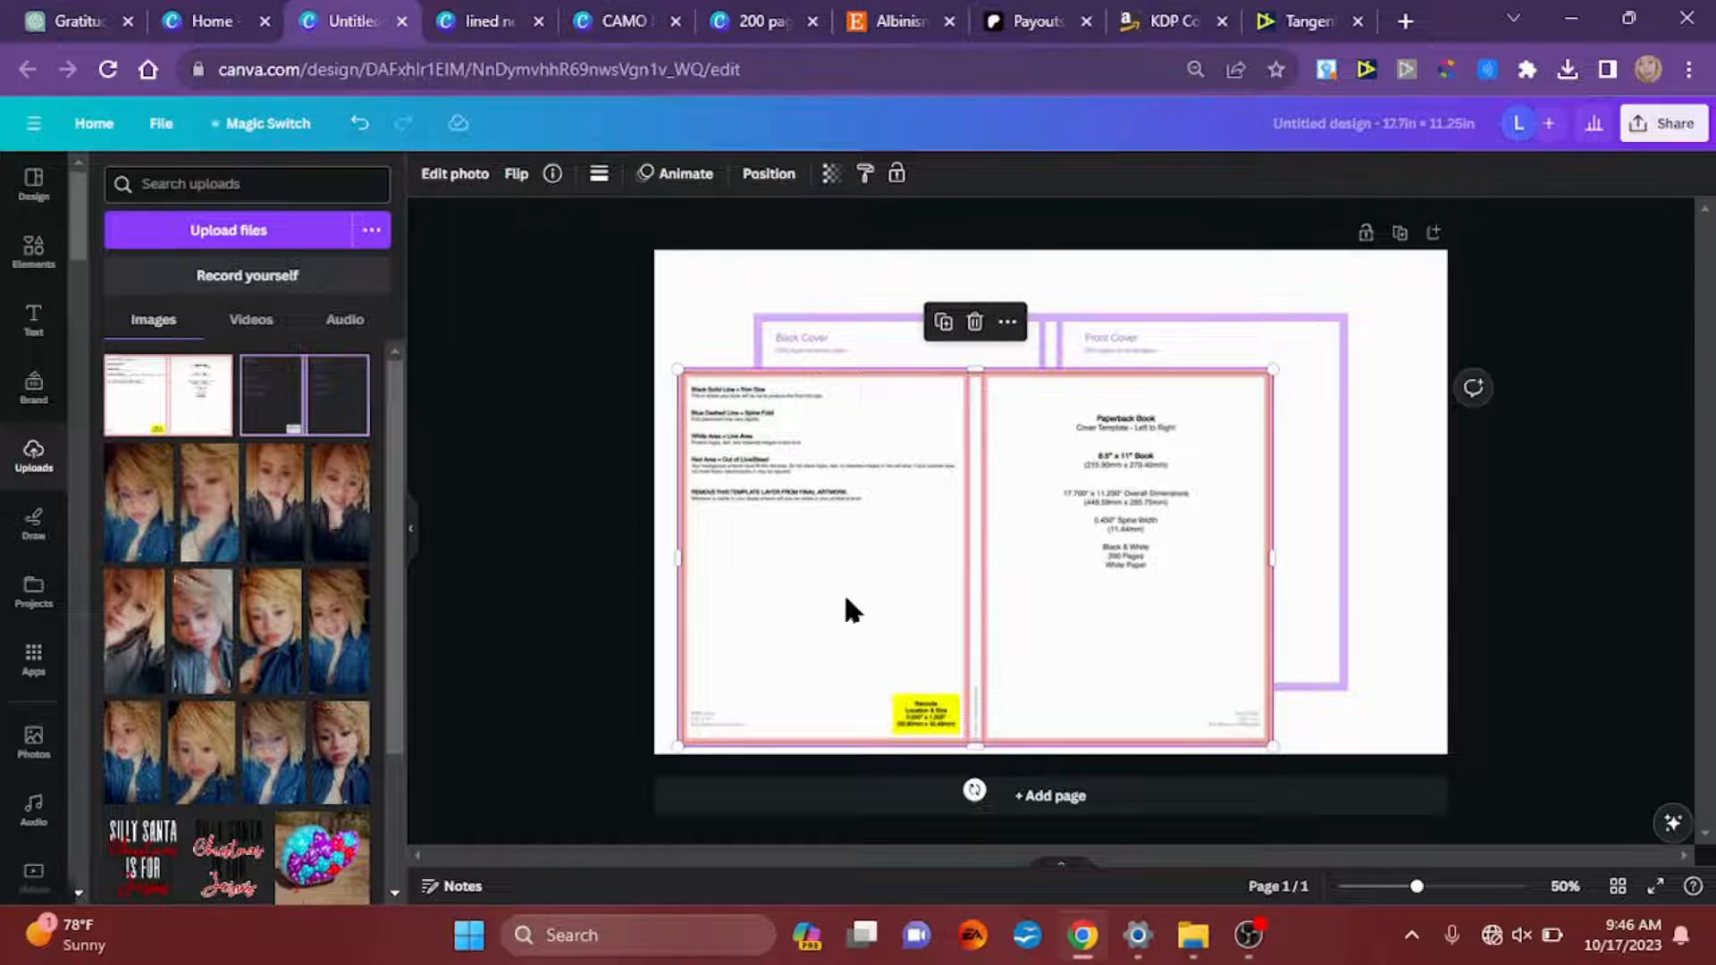
Step: Select the purple-bordered cover template behind the pink one and delete it
{"action": "left_click", "coordinate": [1232, 333]}
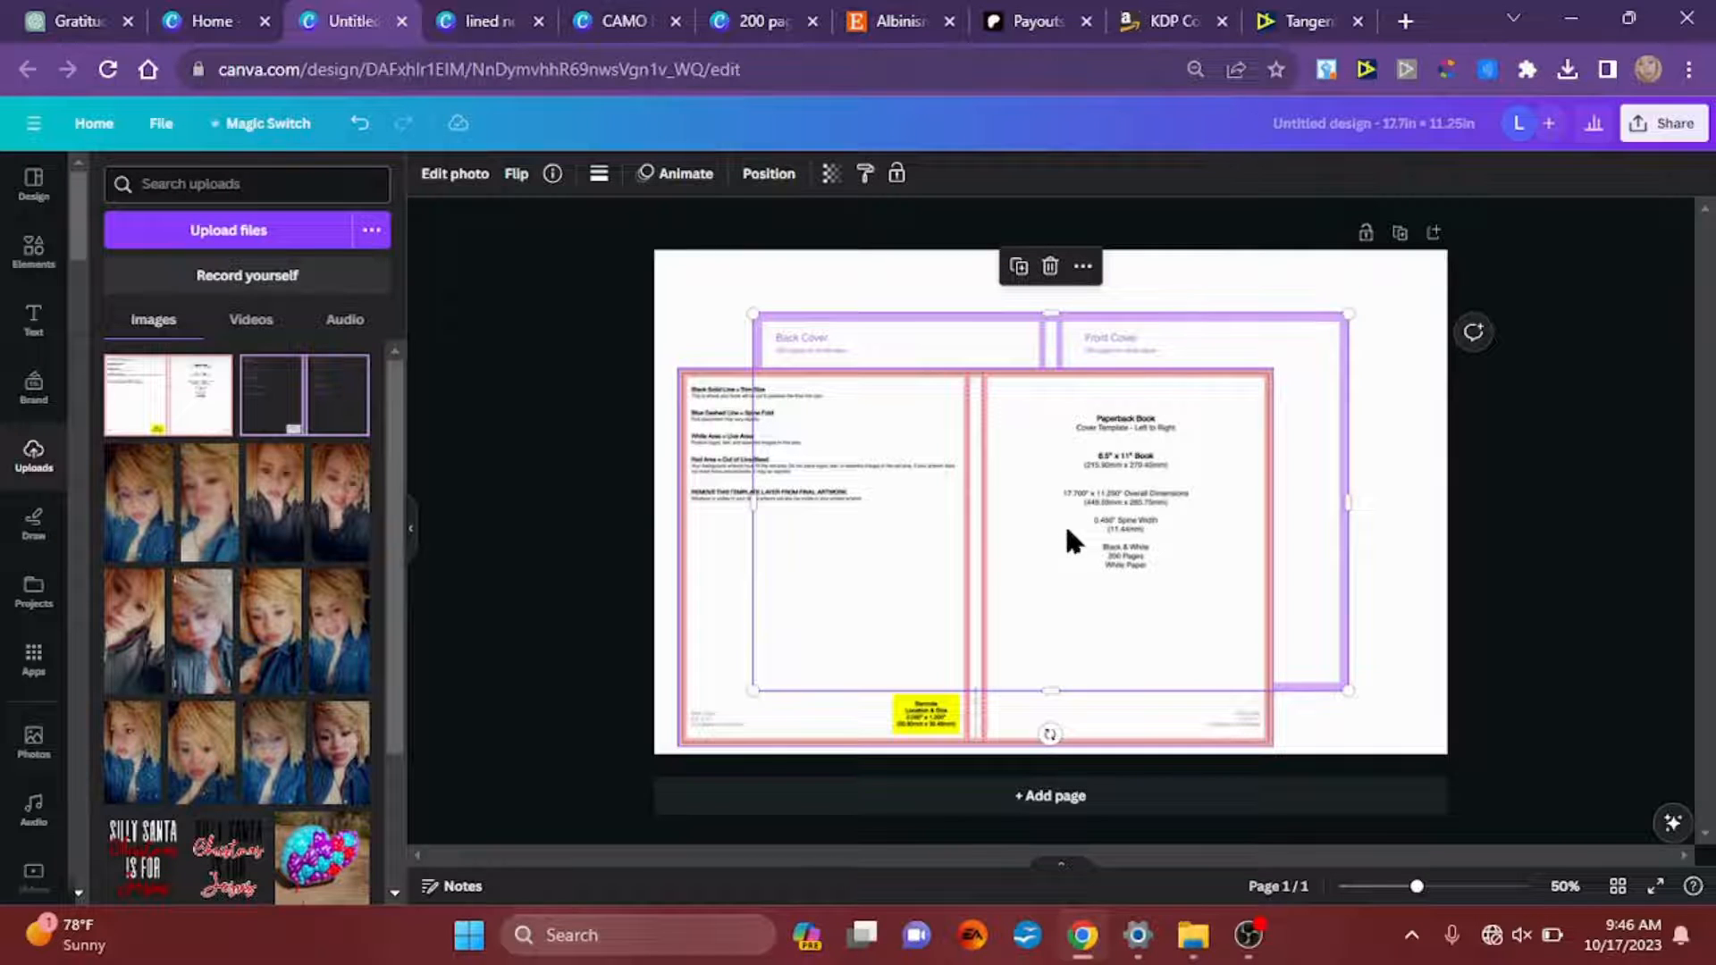
{"action": "left_click_drag", "start_coordinate": [1049, 536], "coordinate": [1122, 505]}
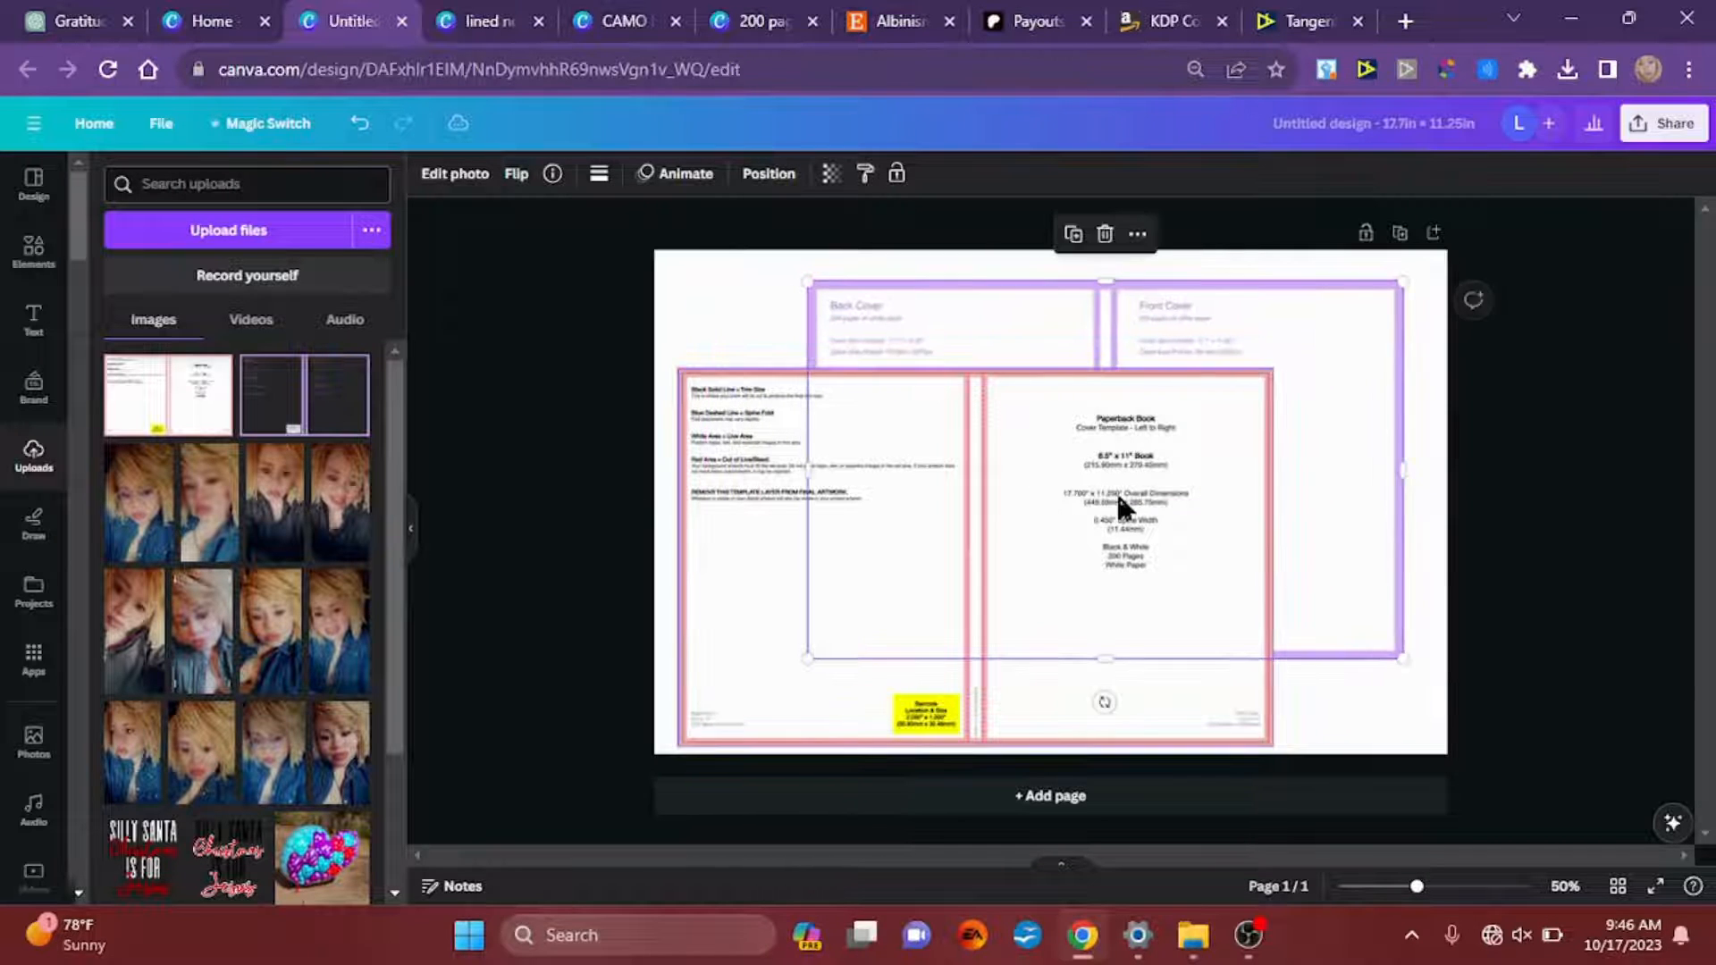
{"action": "key", "text": "Delete"}
Step: Align the pink-bordered template with the page's upper-left corner and enlarge it to fill the whole cover page
{"action": "left_click_drag", "start_coordinate": [978, 561], "coordinate": [961, 457]}
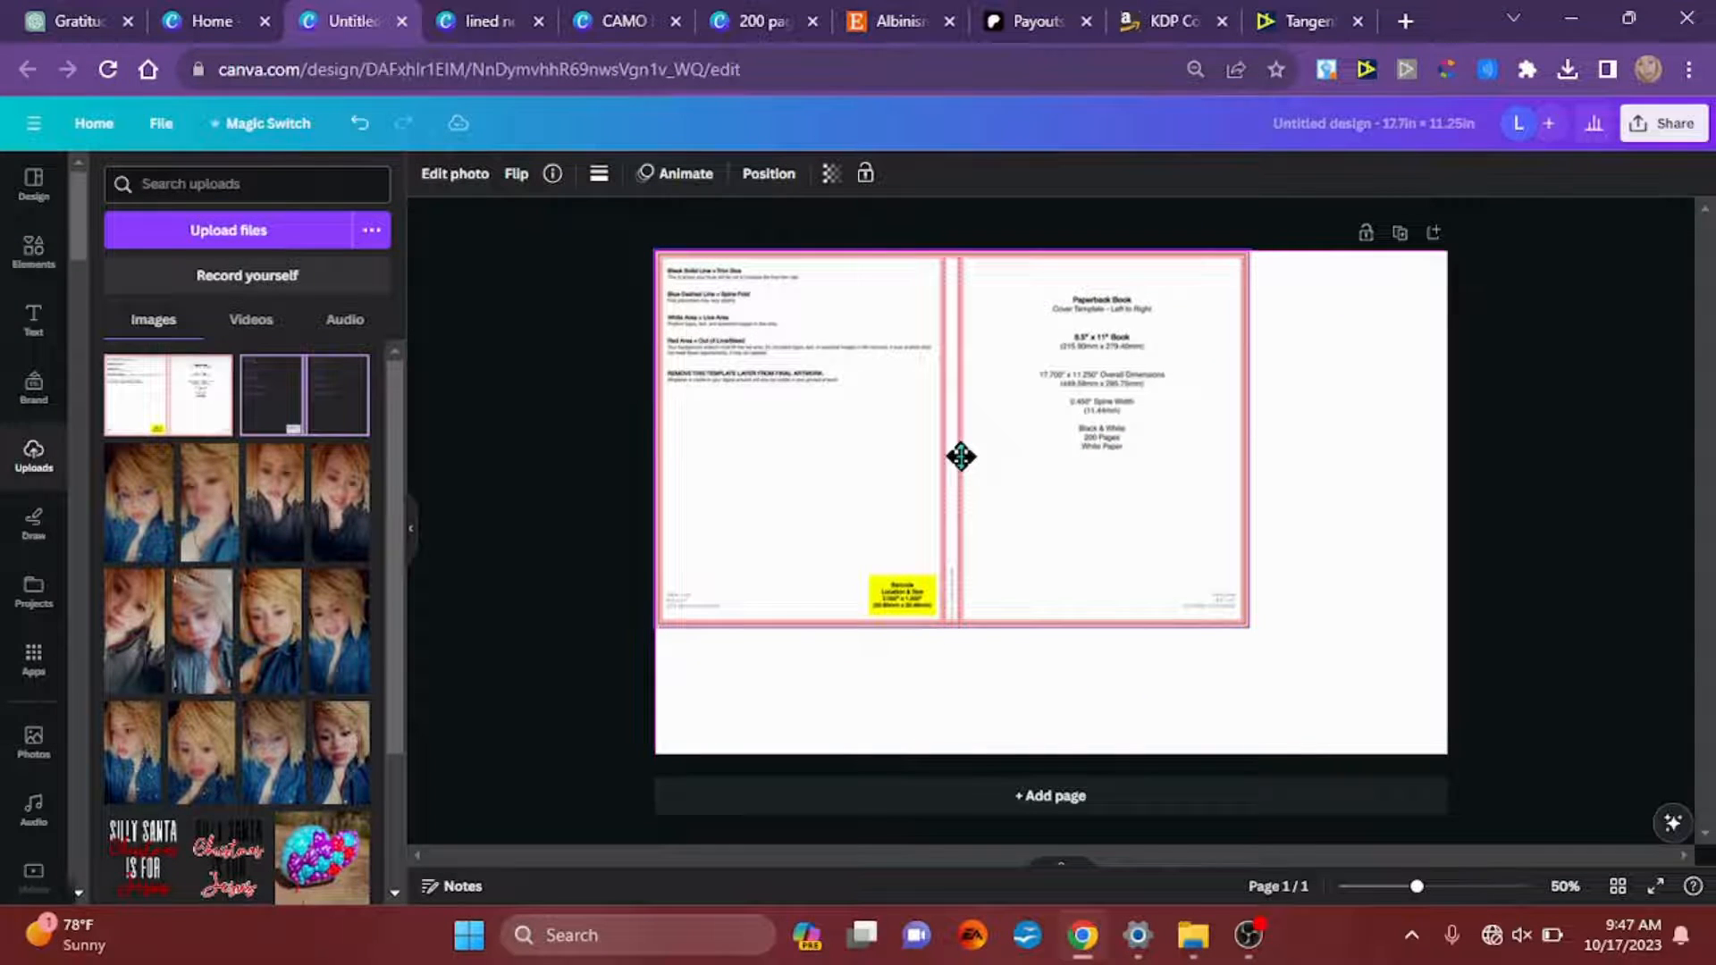
{"action": "left_click_drag", "start_coordinate": [1247, 624], "coordinate": [1474, 704]}
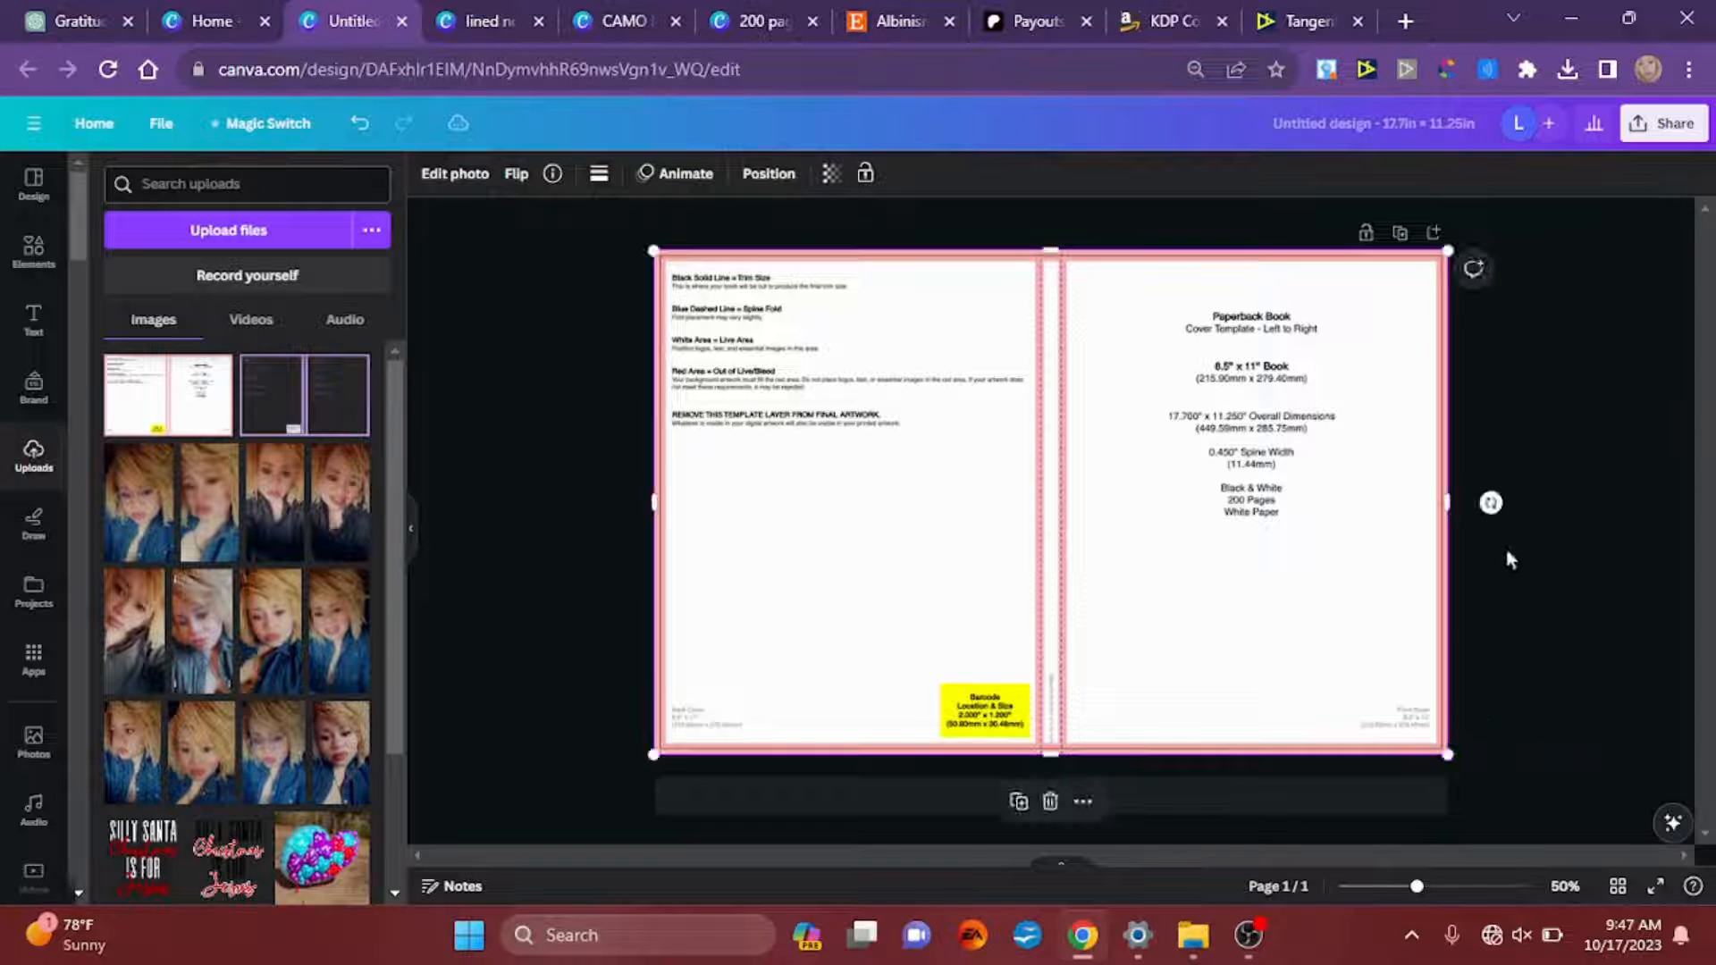
{"action": "left_click", "coordinate": [1558, 623]}
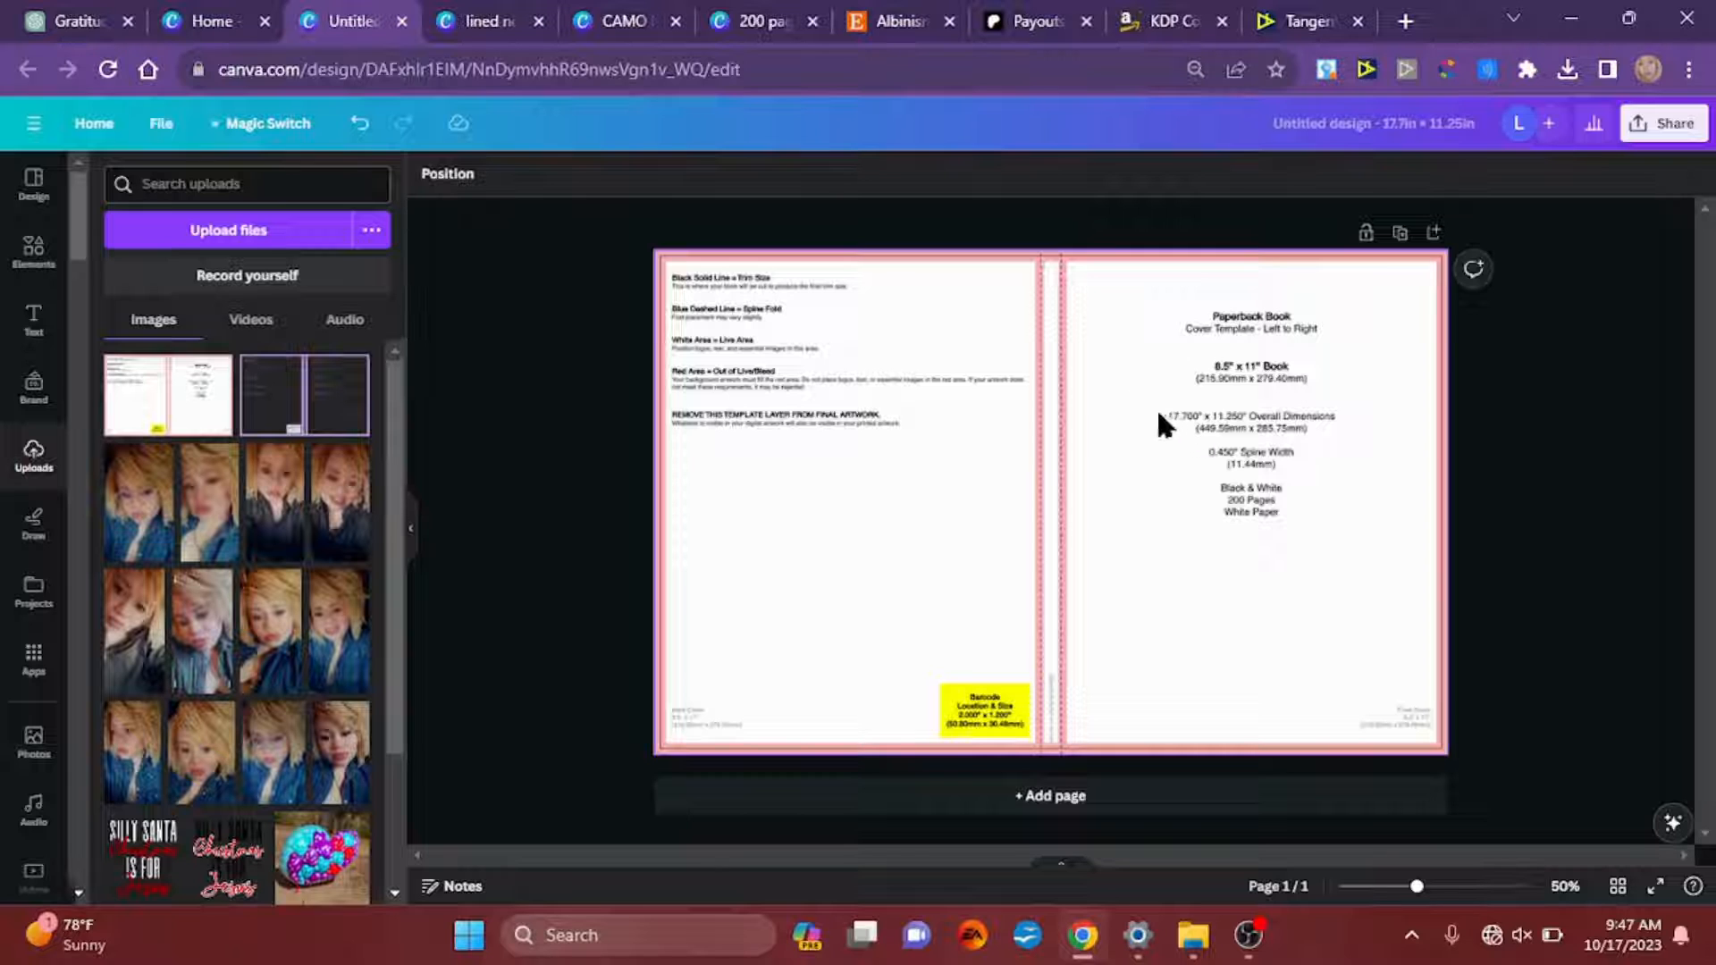
Step: Add a straight line, rotate it to 90° and move it onto the upper part of the template's spine
{"action": "scroll", "coordinate": [1164, 345], "scroll_direction": "up", "scroll_amount": 4}
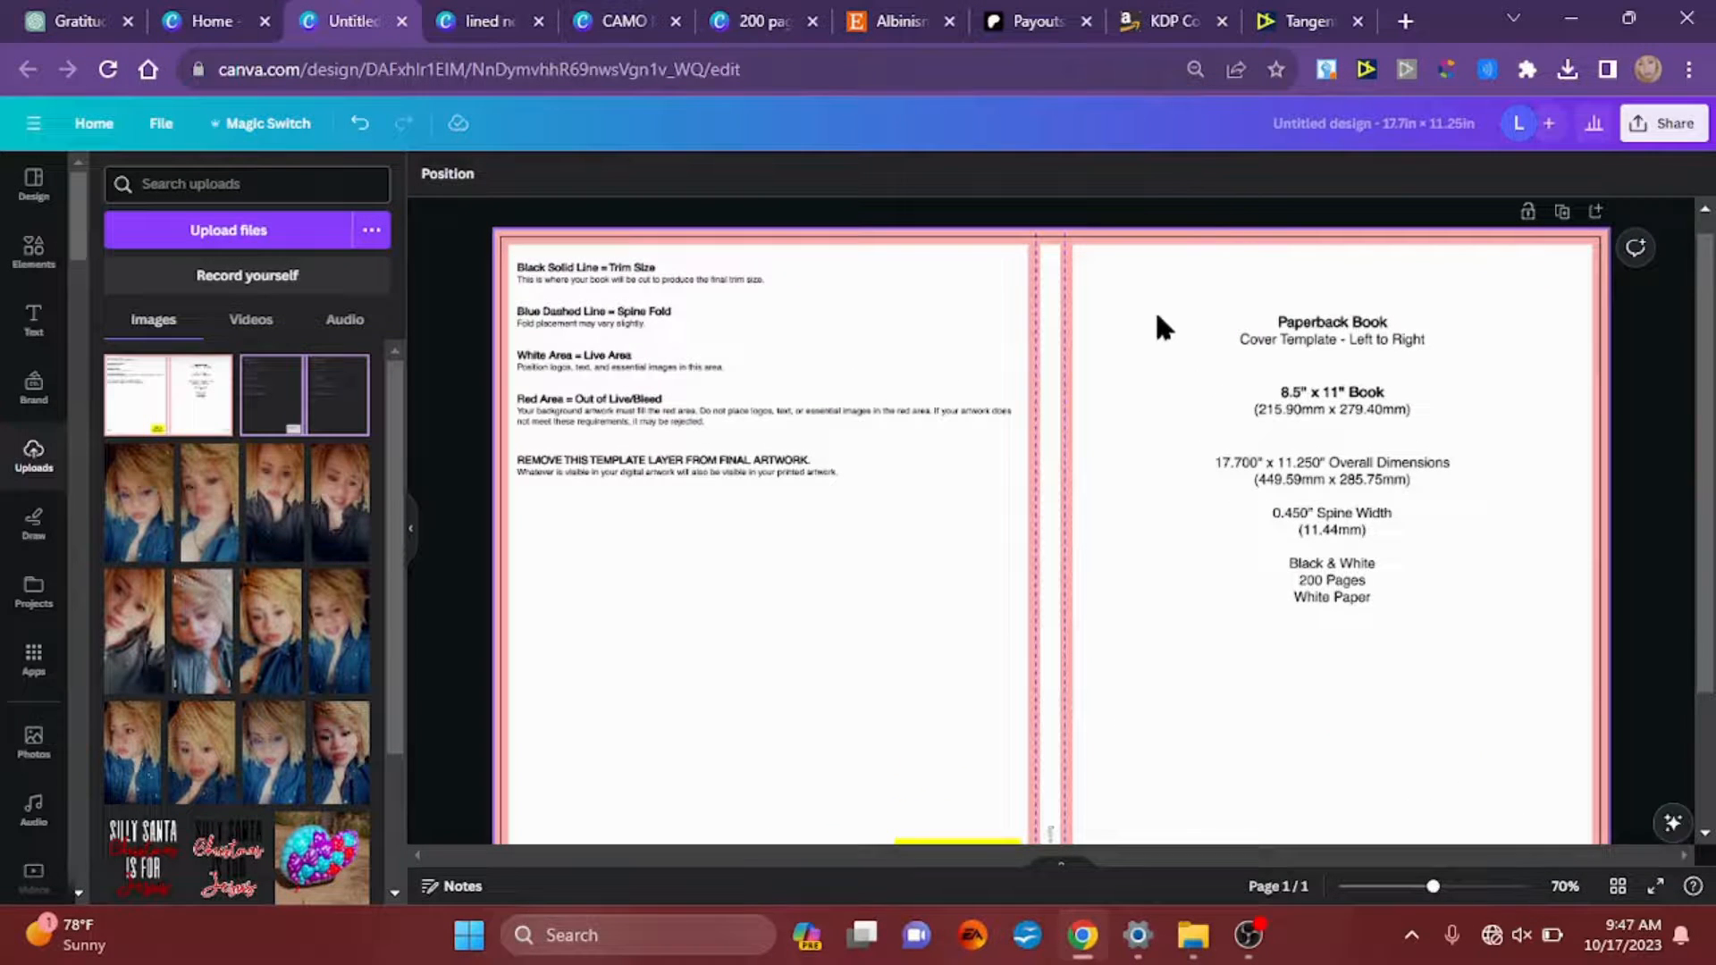
{"action": "scroll", "coordinate": [1140, 248], "scroll_direction": "up", "scroll_amount": 5}
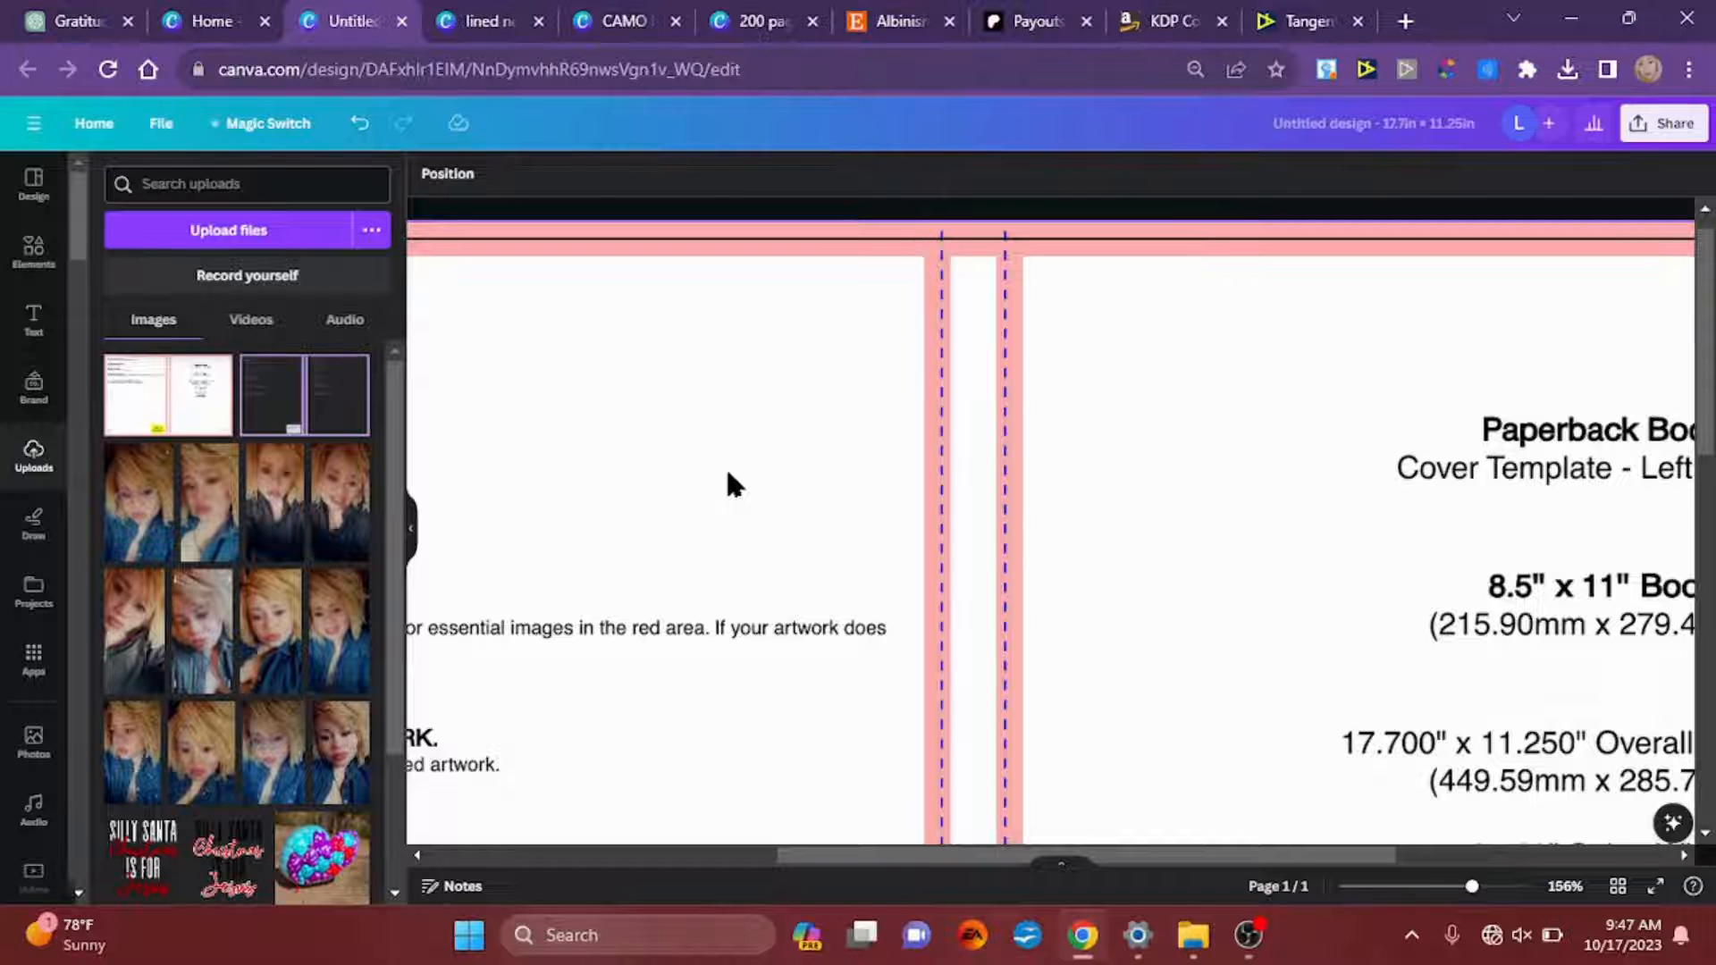
{"action": "key", "text": "l"}
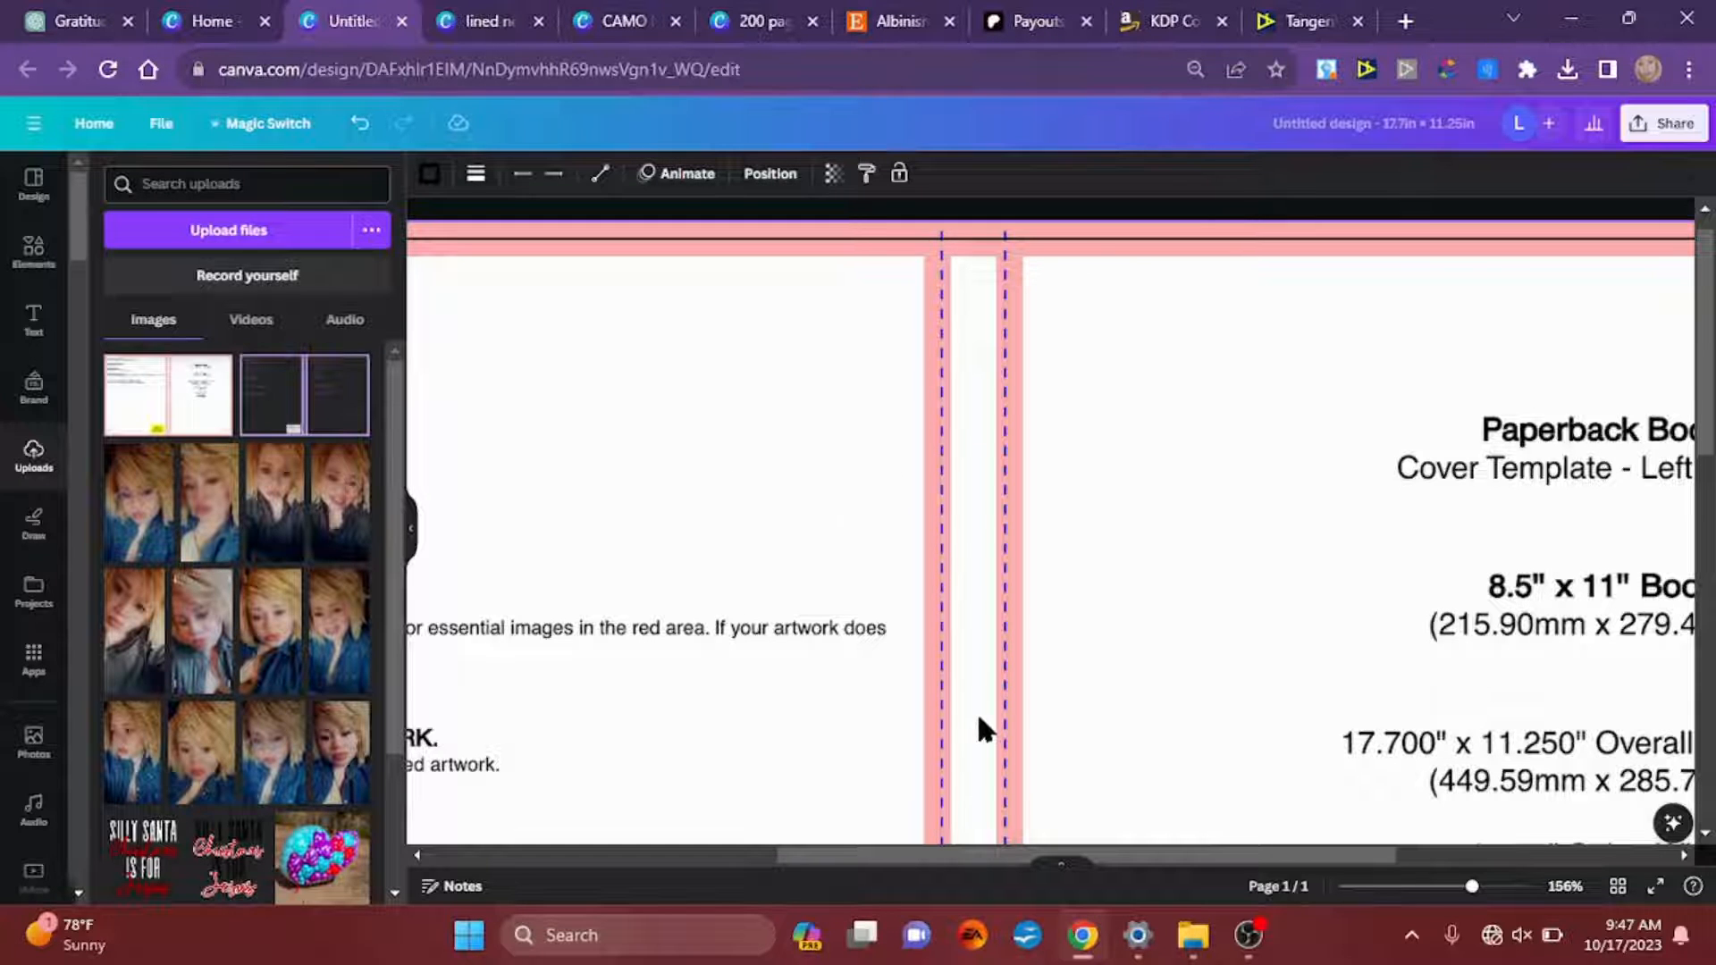
{"action": "scroll", "coordinate": [977, 712], "scroll_direction": "down", "scroll_amount": 4}
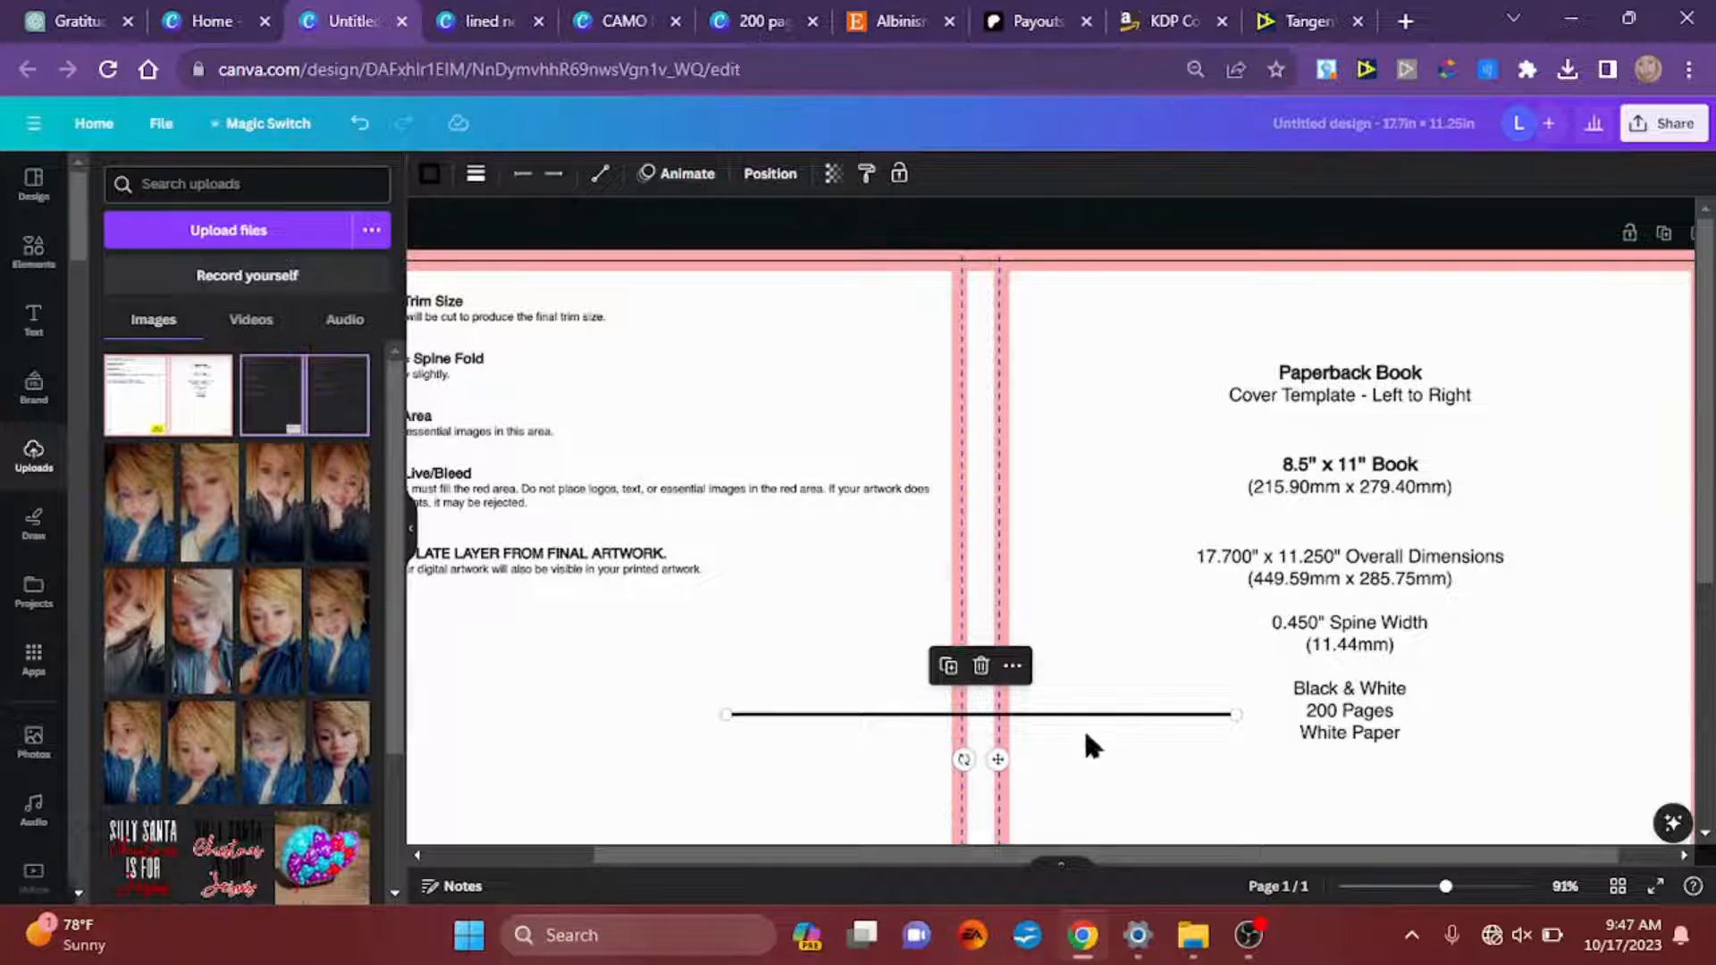
{"action": "left_click_drag", "start_coordinate": [963, 760], "coordinate": [918, 694]}
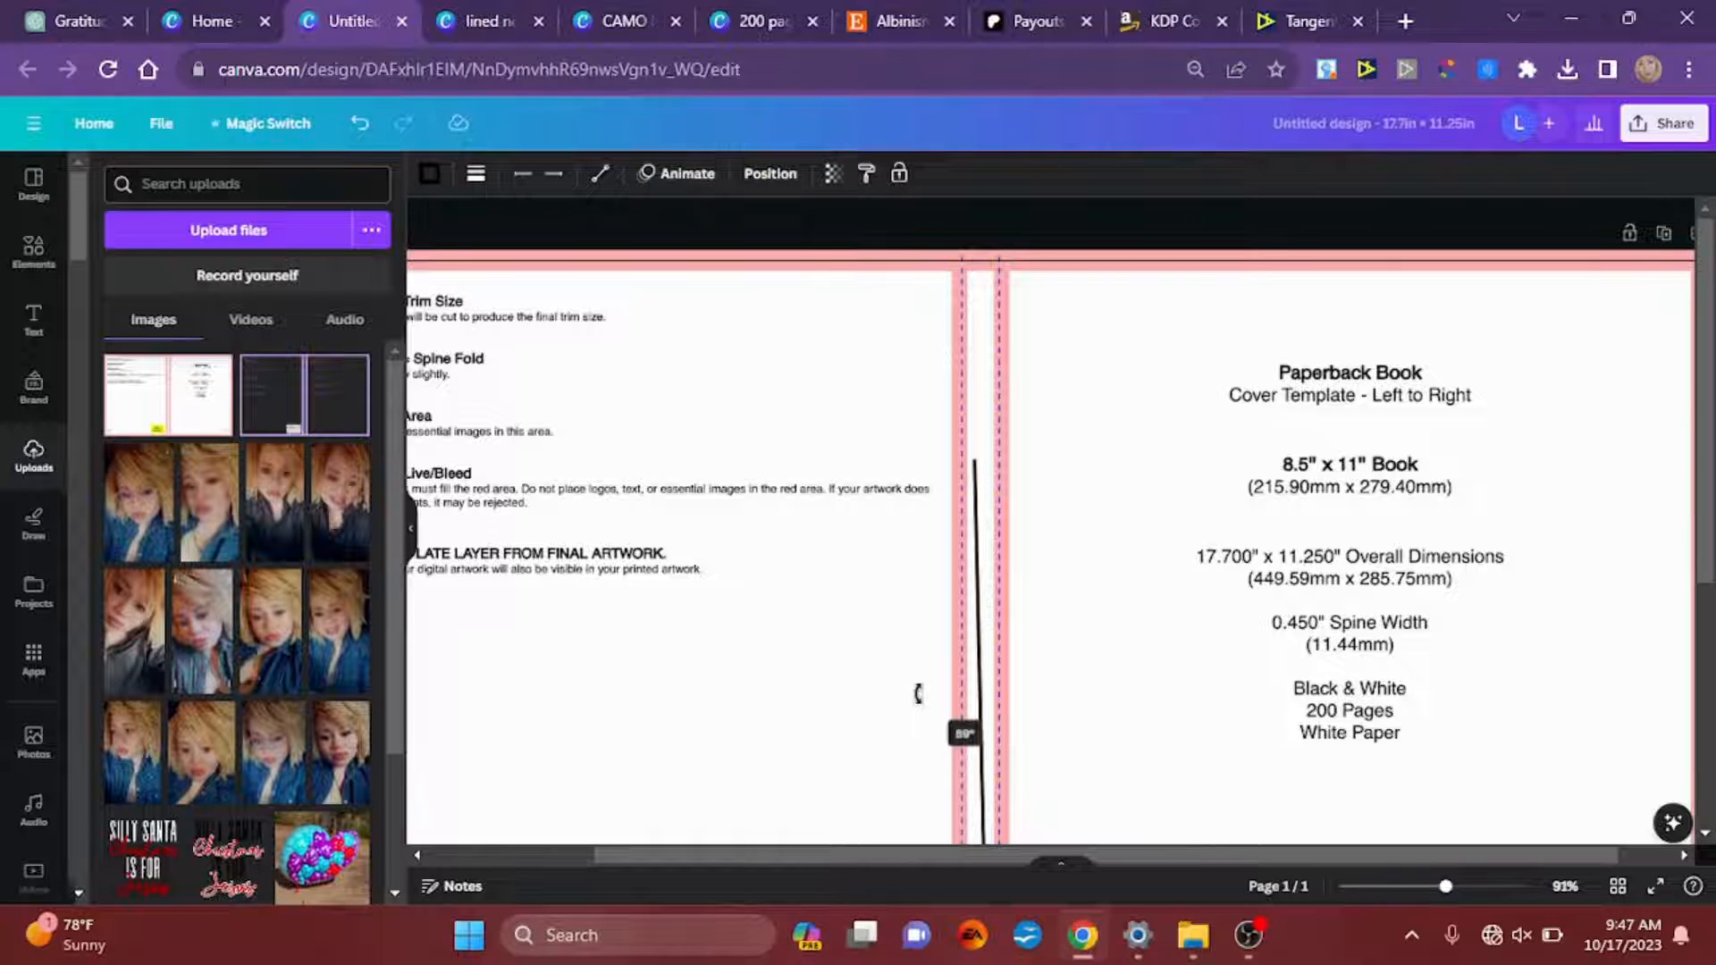
{"action": "left_click_drag", "start_coordinate": [915, 694], "coordinate": [912, 693]}
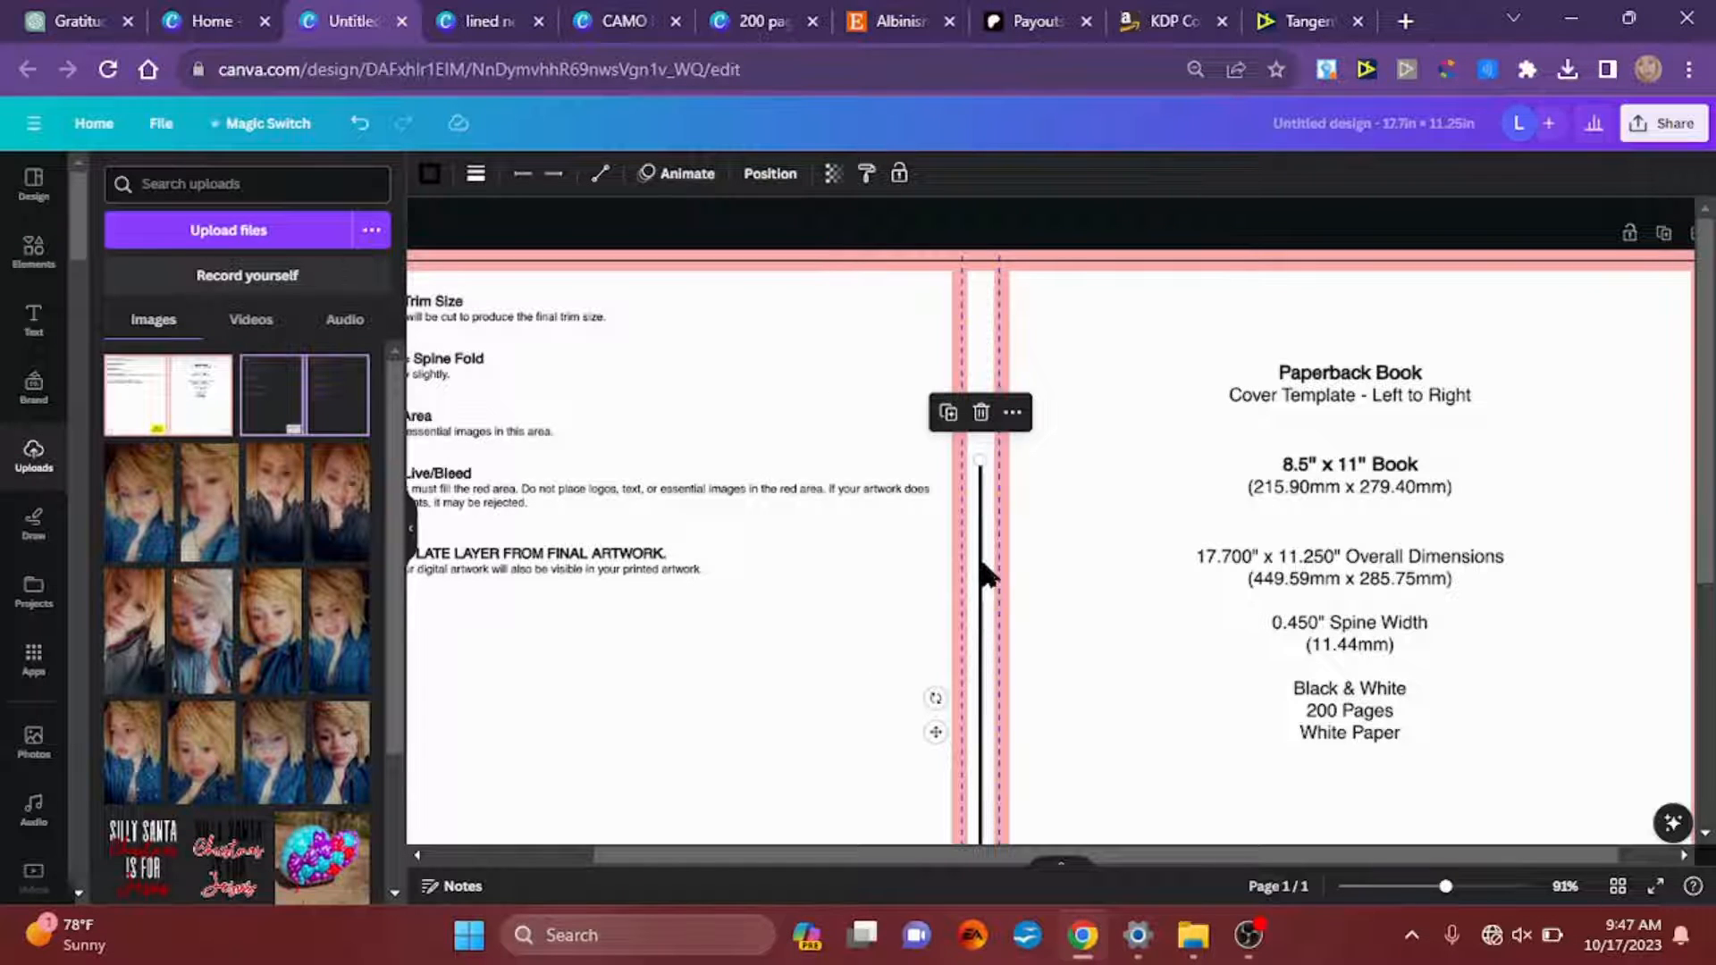
{"action": "left_click_drag", "start_coordinate": [980, 572], "coordinate": [989, 352]}
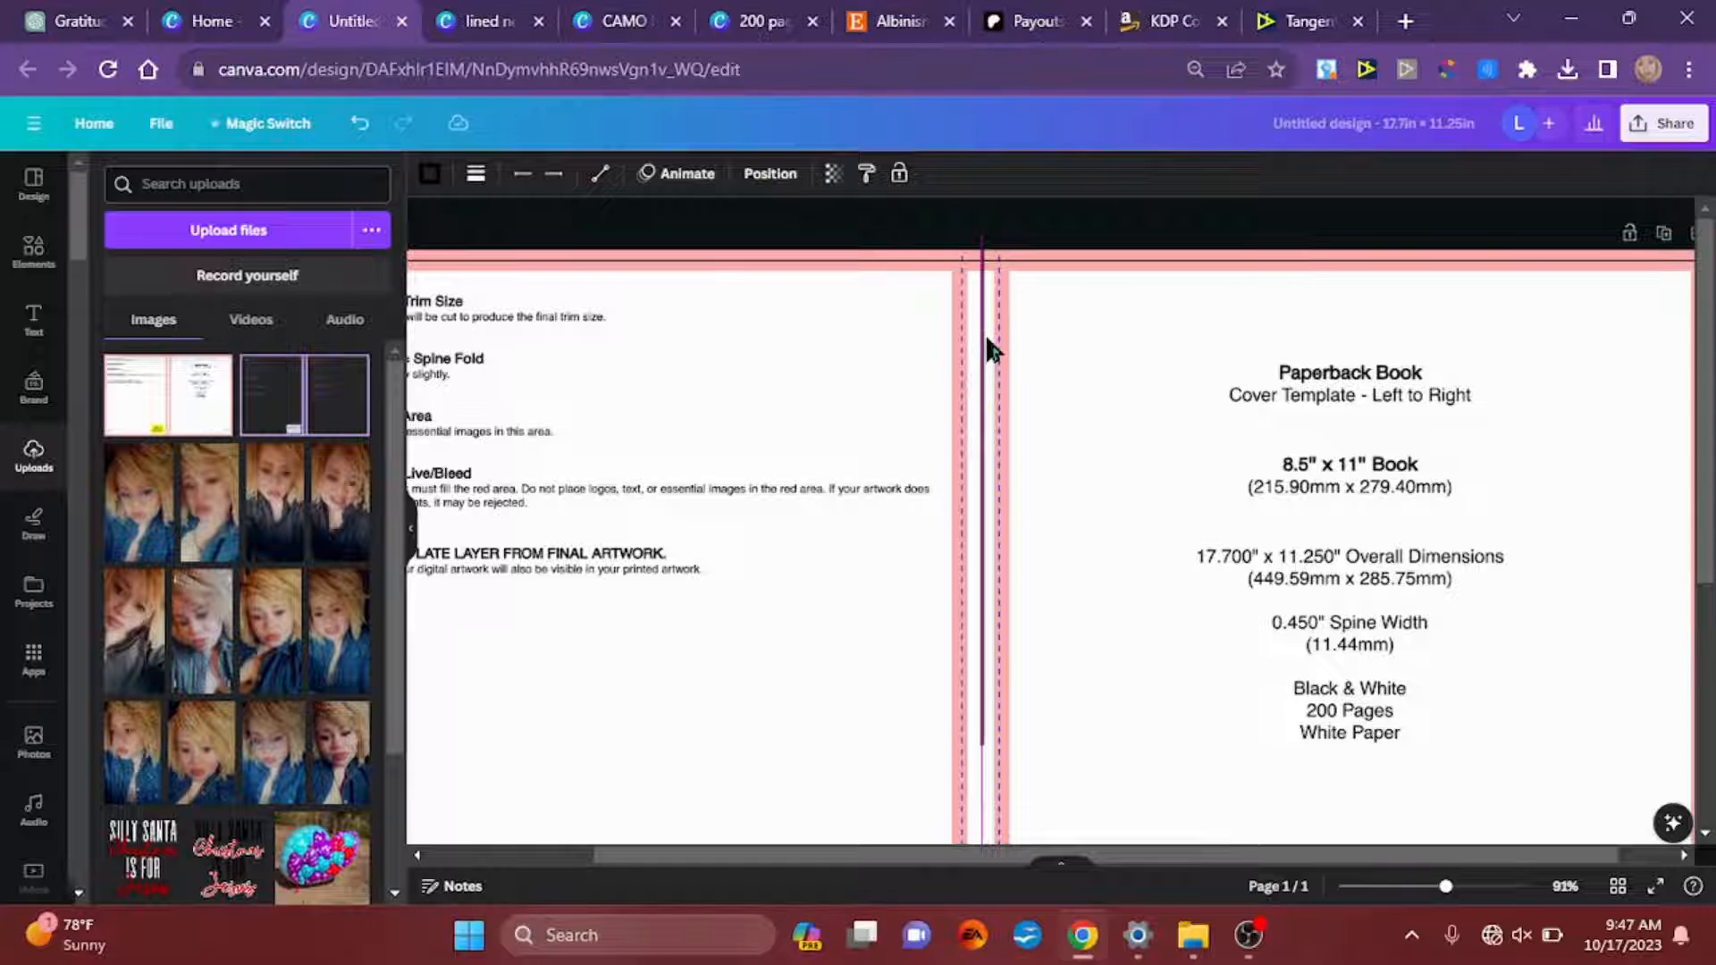
Step: Set the spine line's weight to 35 and align the line to the middle and center of the page
{"action": "left_click", "coordinate": [475, 173]}
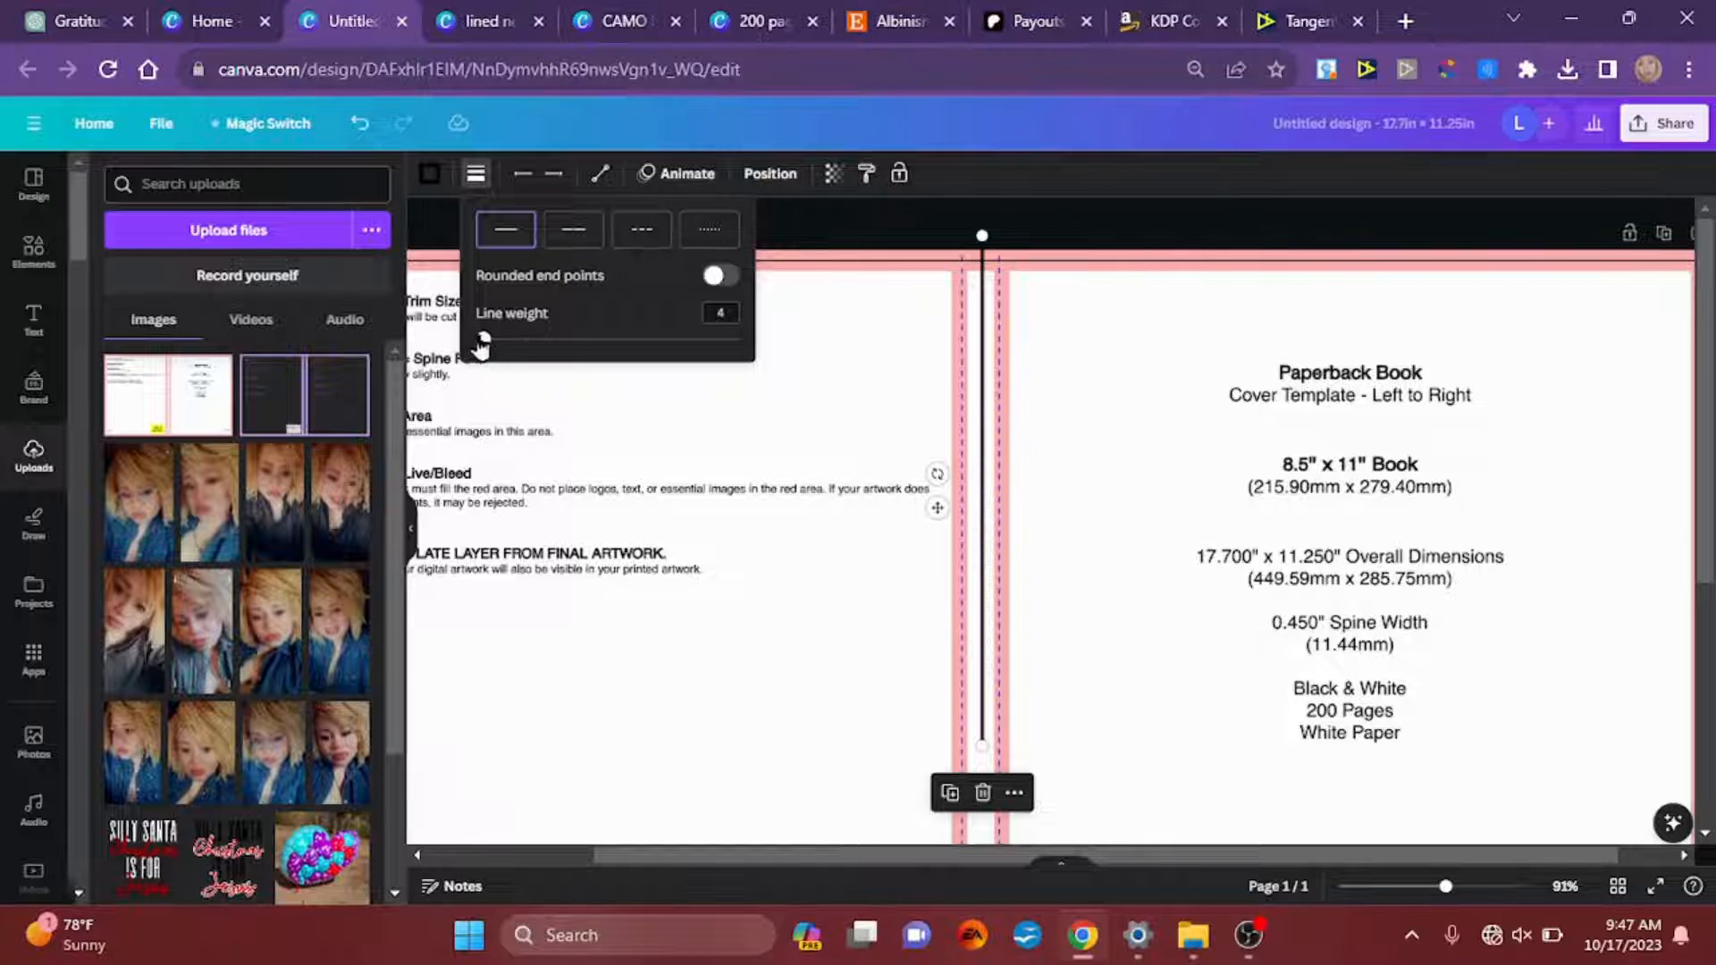
{"action": "left_click_drag", "start_coordinate": [483, 343], "coordinate": [568, 348]}
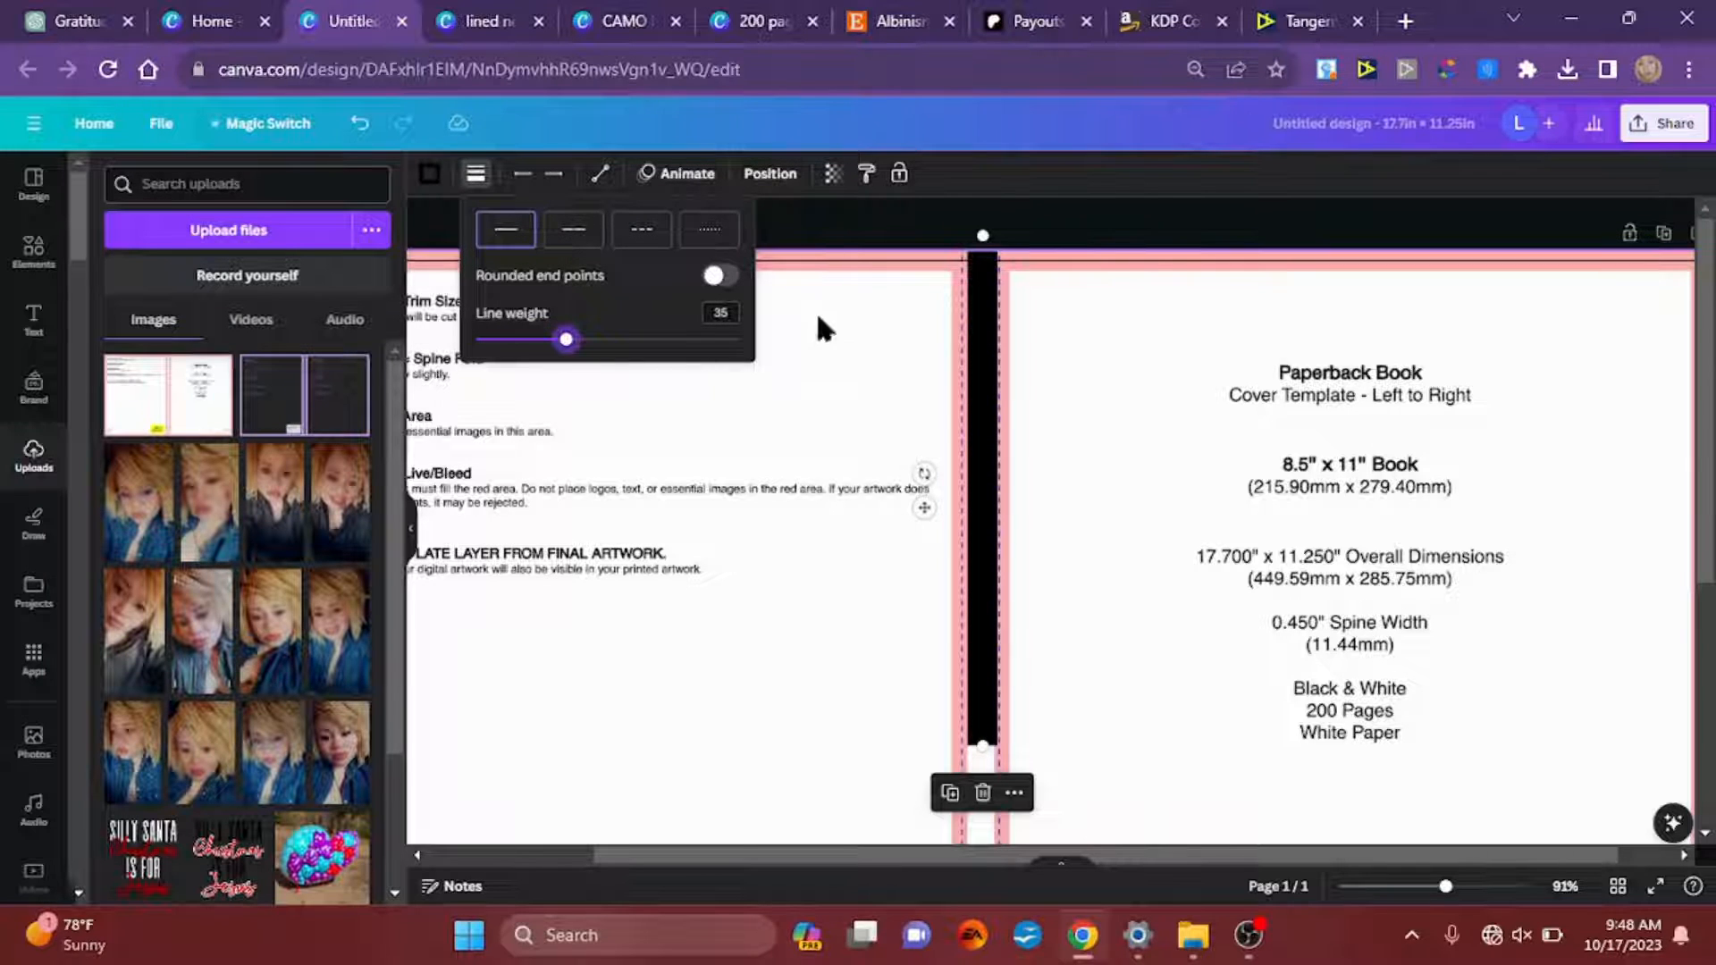
{"action": "left_click", "coordinate": [772, 175]}
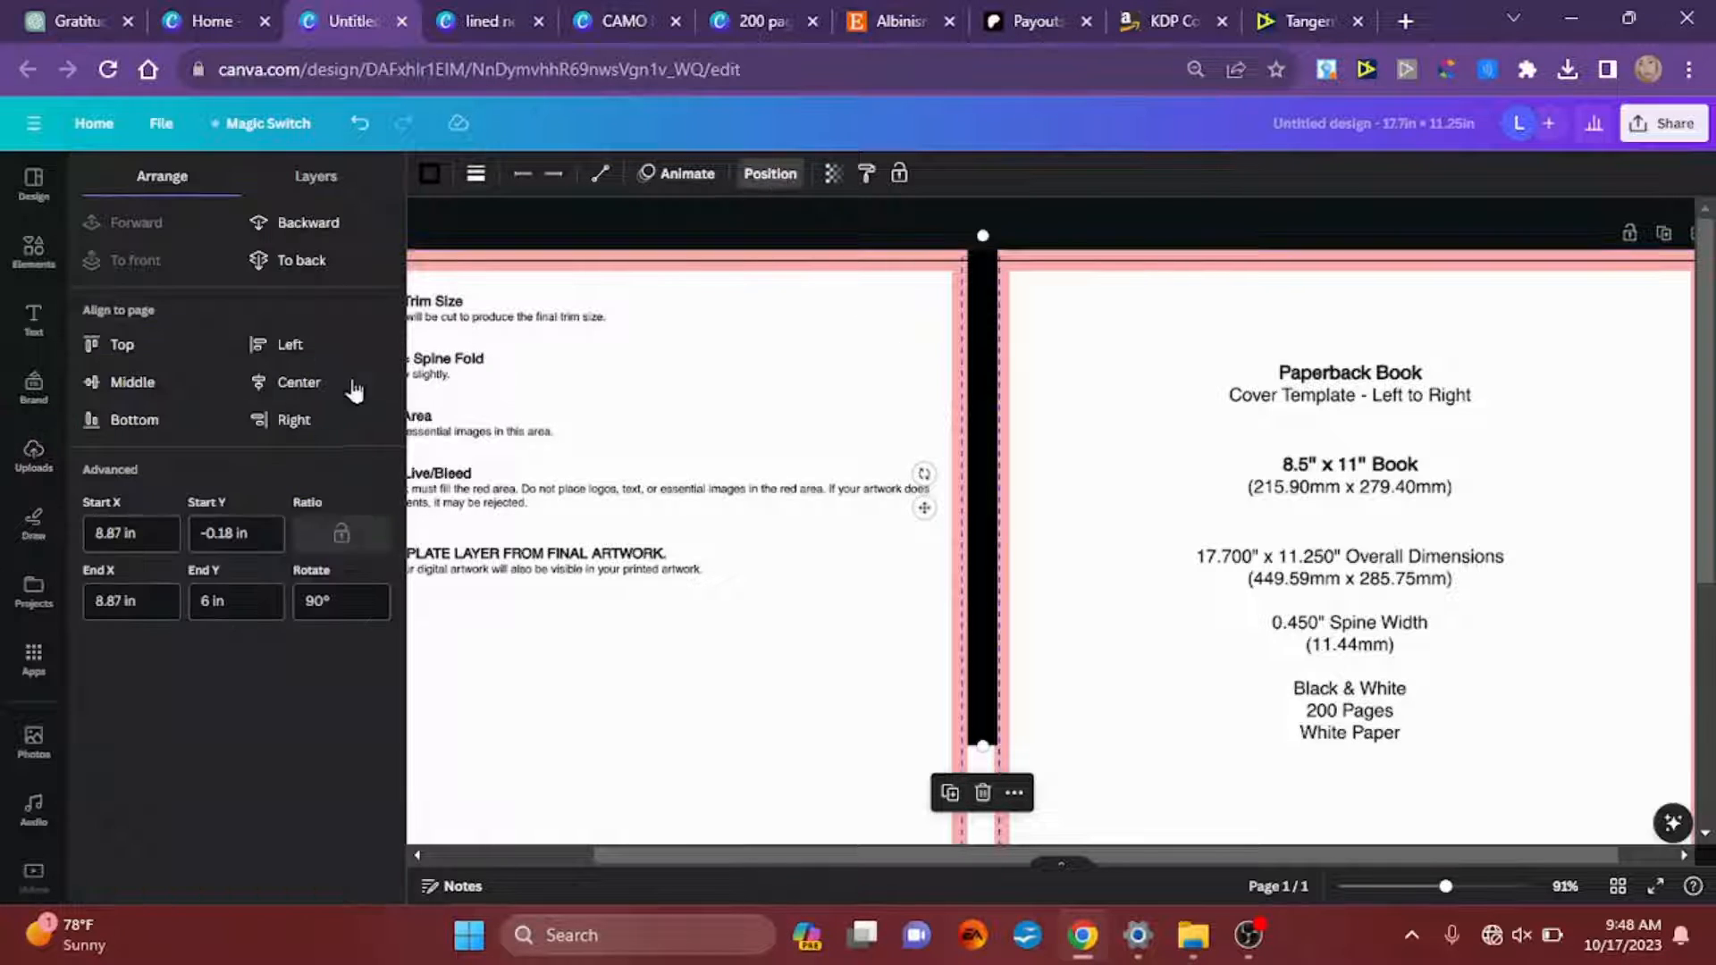
{"action": "left_click", "coordinate": [149, 382]}
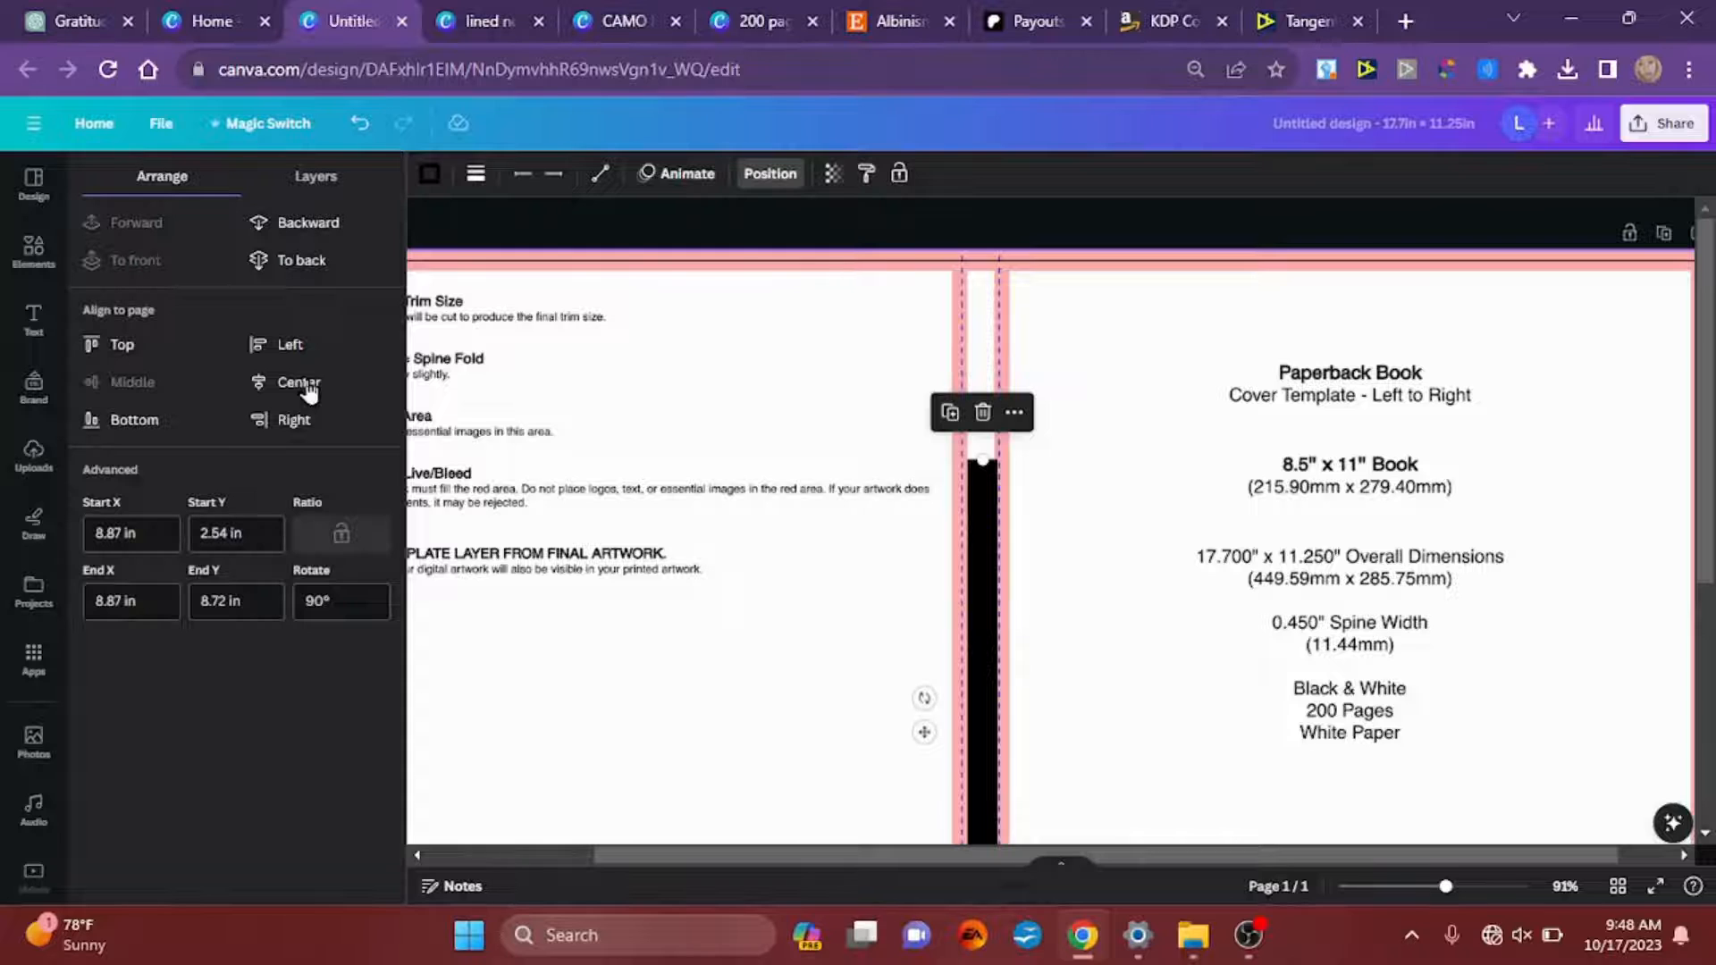
{"action": "left_click", "coordinate": [306, 384]}
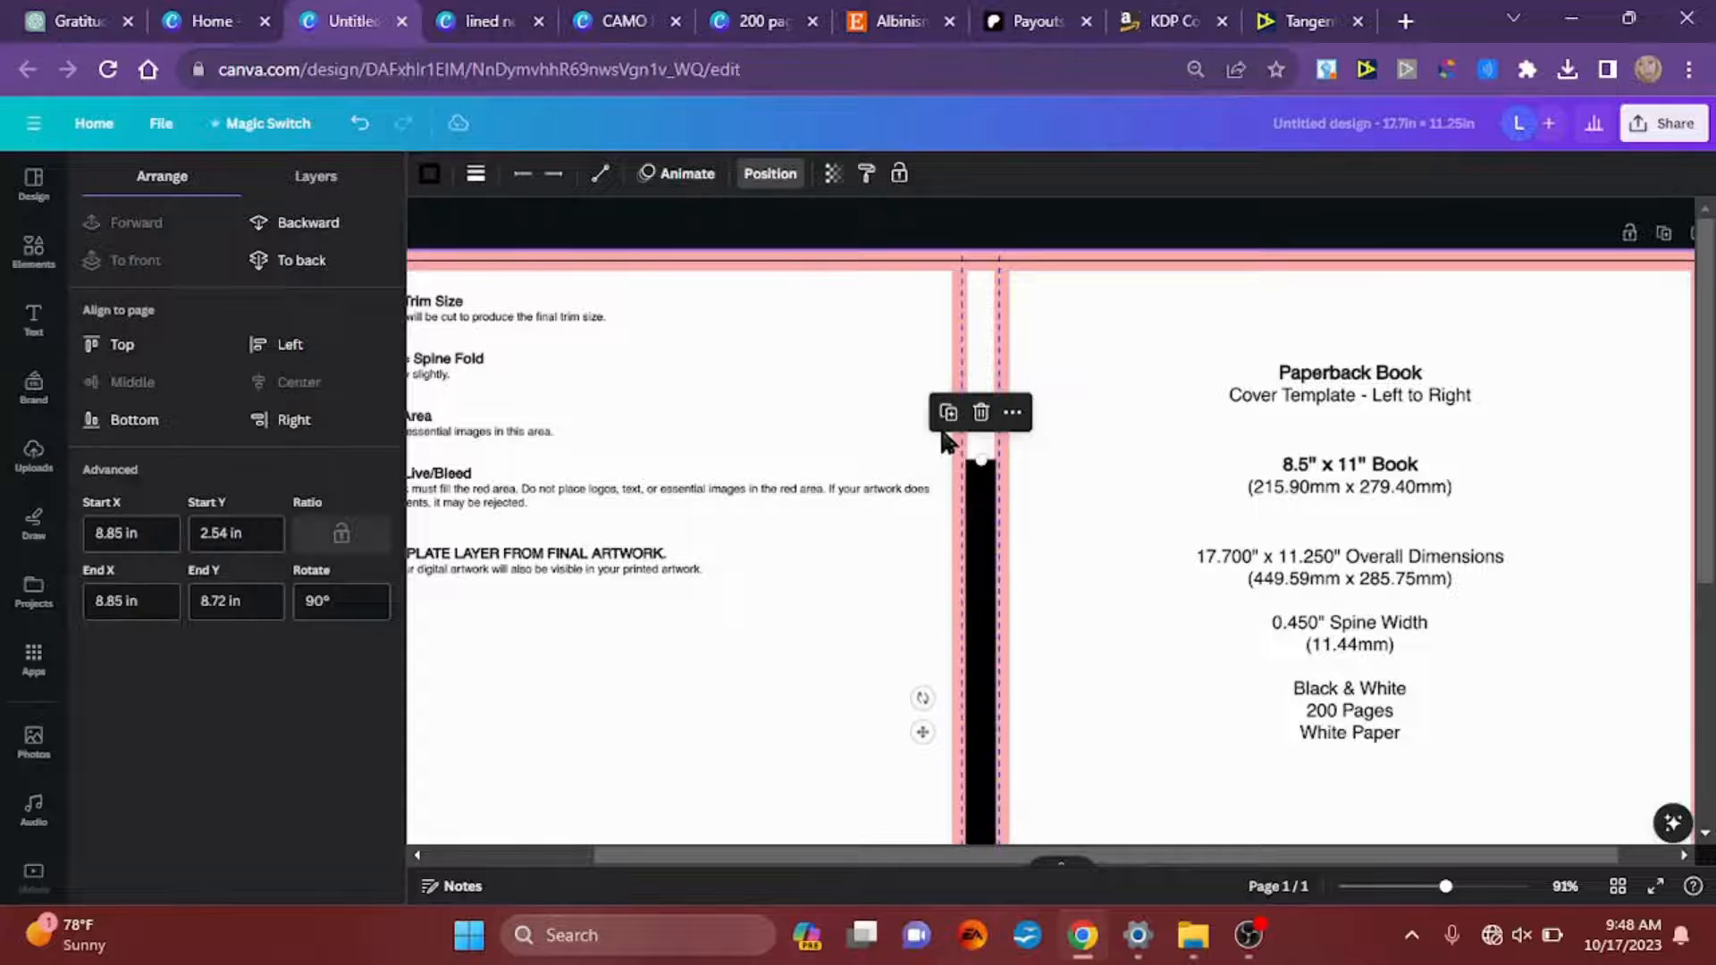
Step: Set the spine line's weight to 44 and stretch both its ends to cover the full page height
{"action": "left_click", "coordinate": [473, 178]}
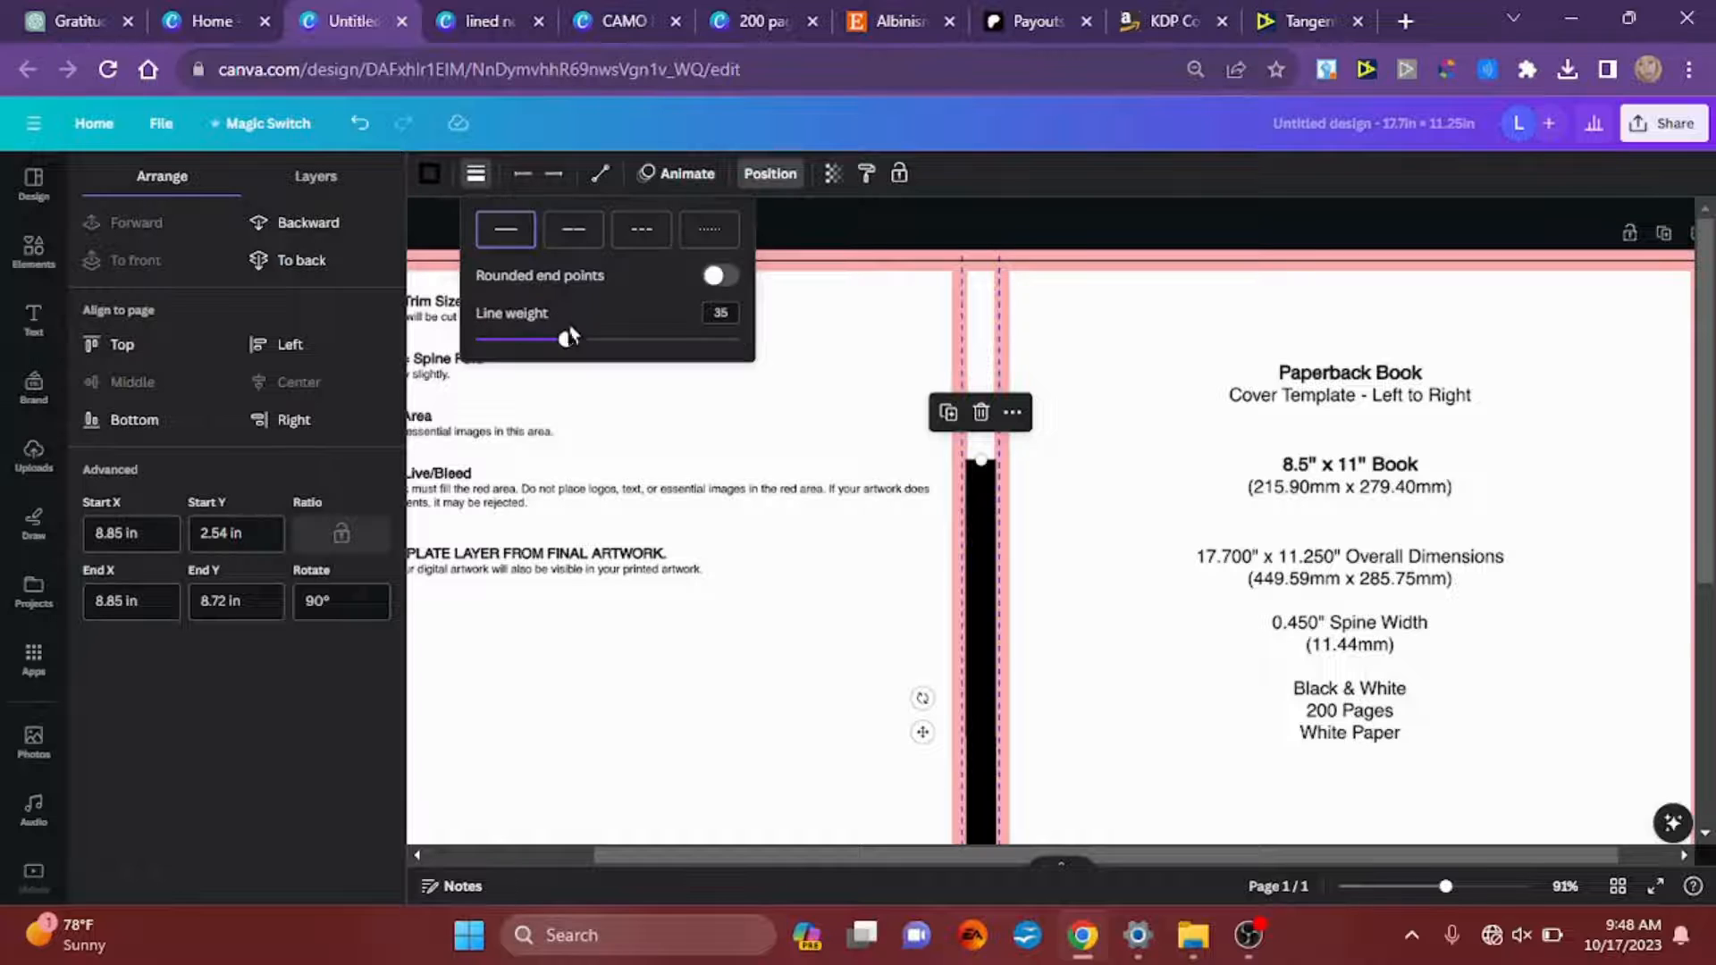
{"action": "left_click_drag", "start_coordinate": [568, 348], "coordinate": [591, 350]}
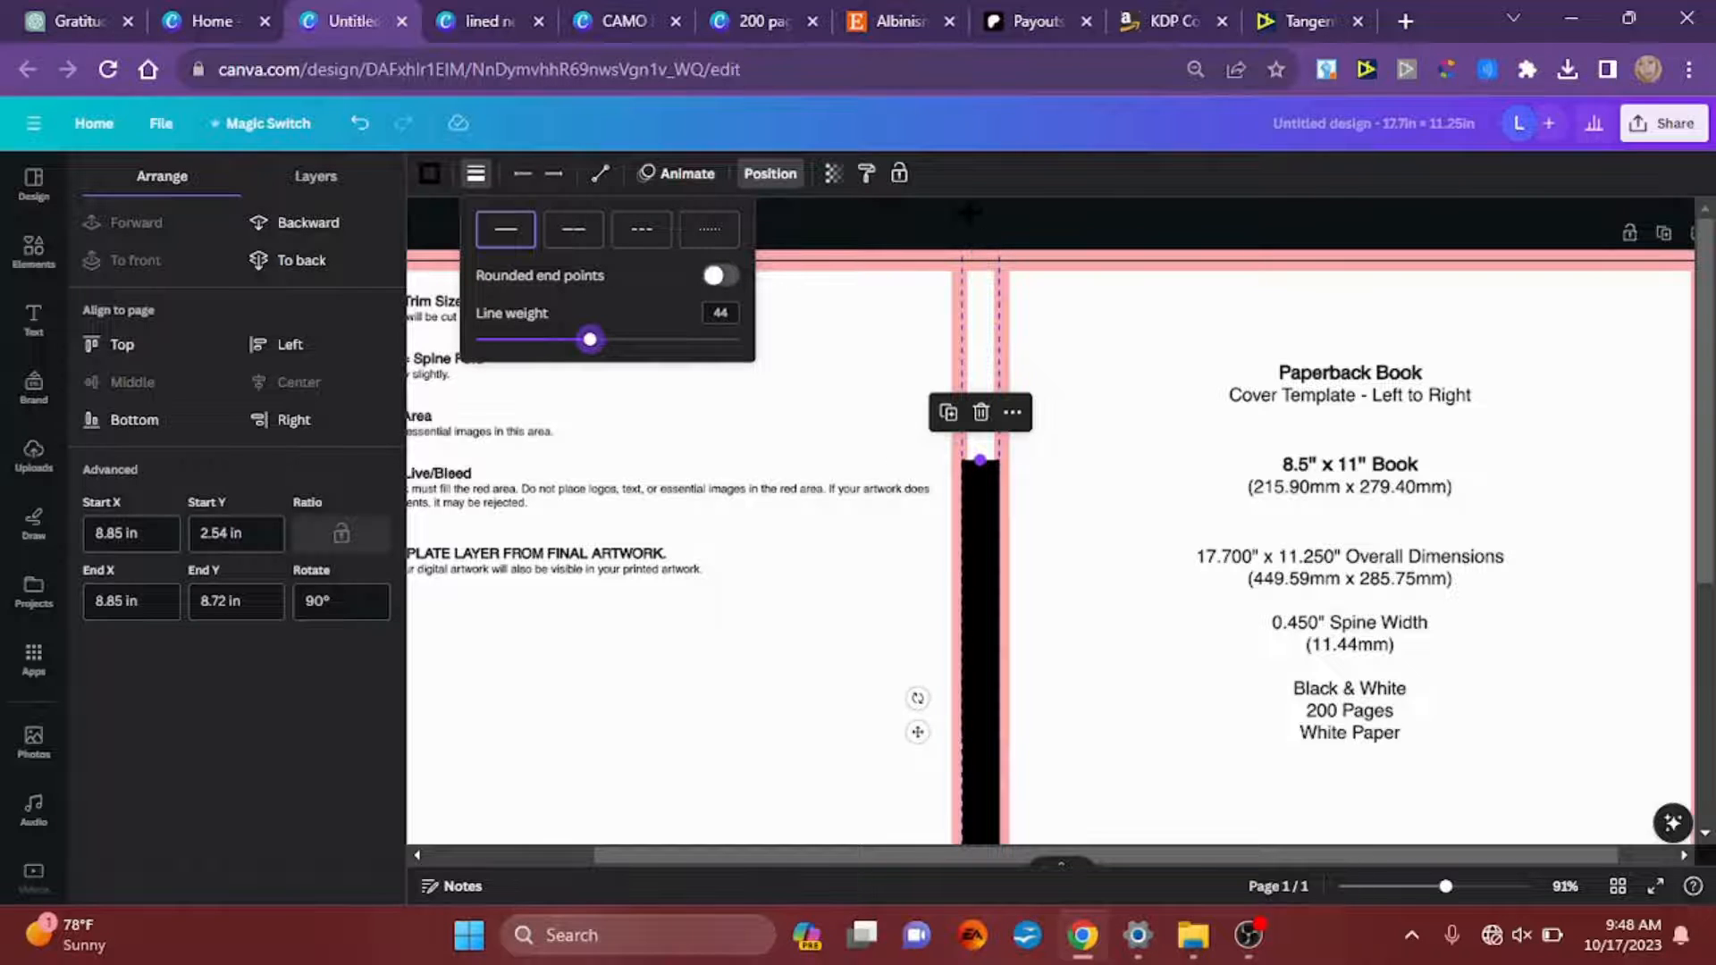
{"action": "left_click_drag", "start_coordinate": [981, 460], "coordinate": [994, 256]}
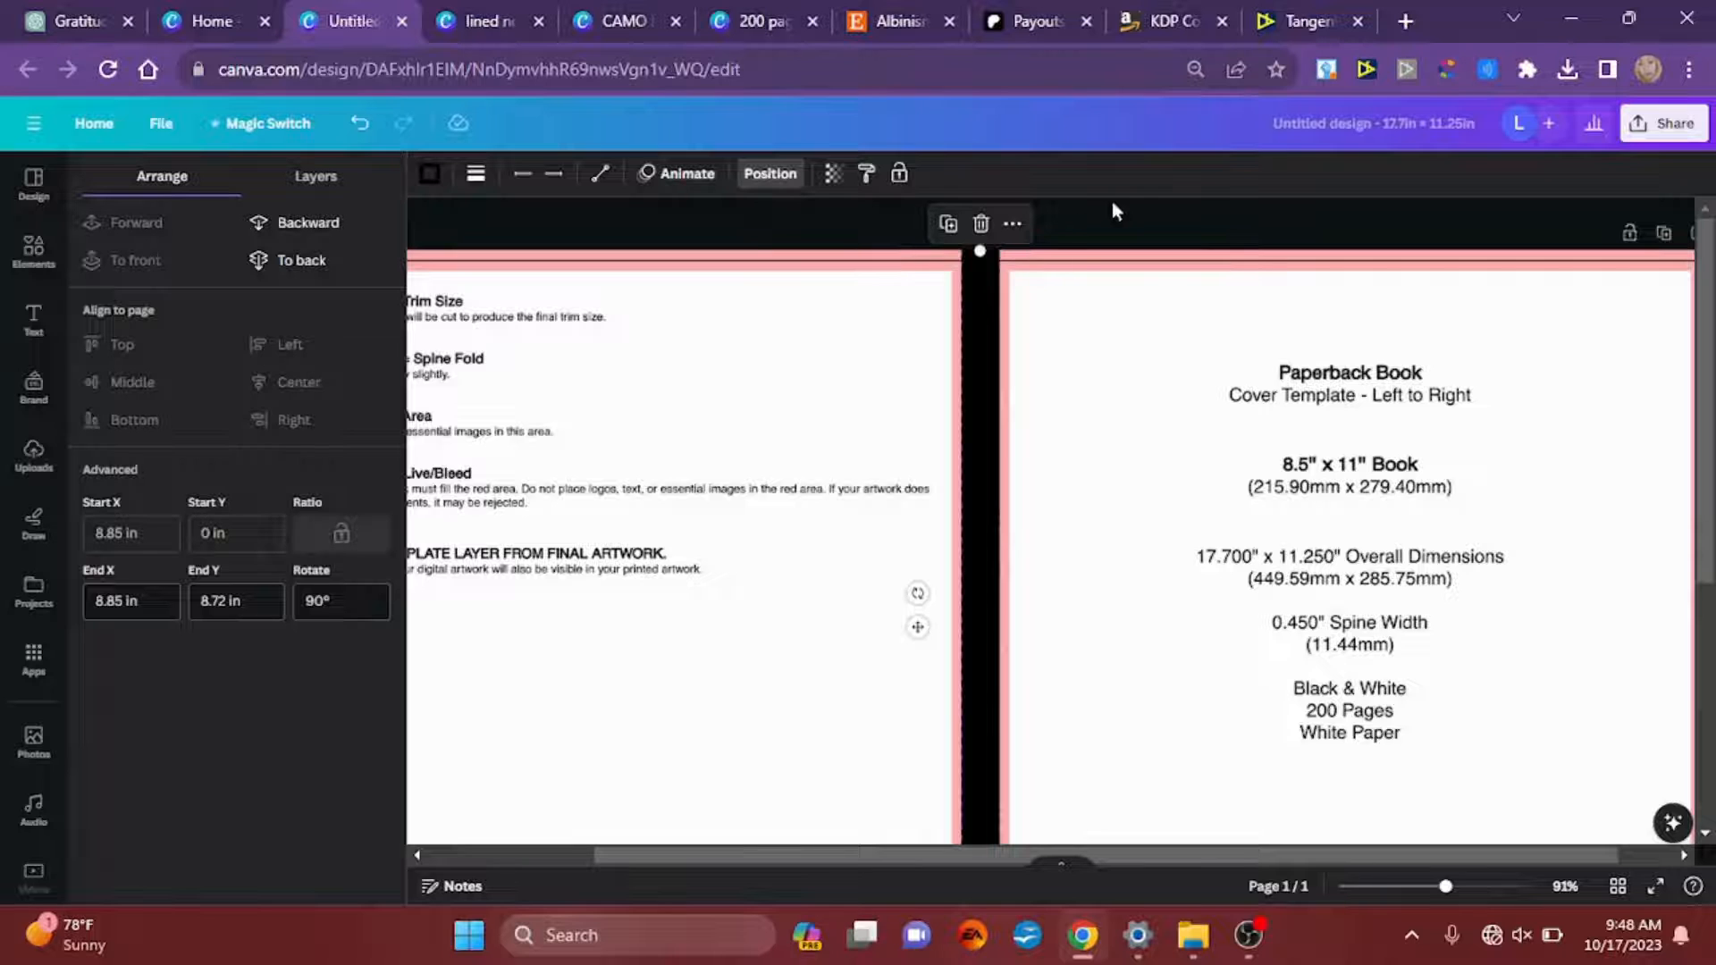
{"action": "scroll", "coordinate": [1124, 221], "scroll_direction": "down", "scroll_amount": 5}
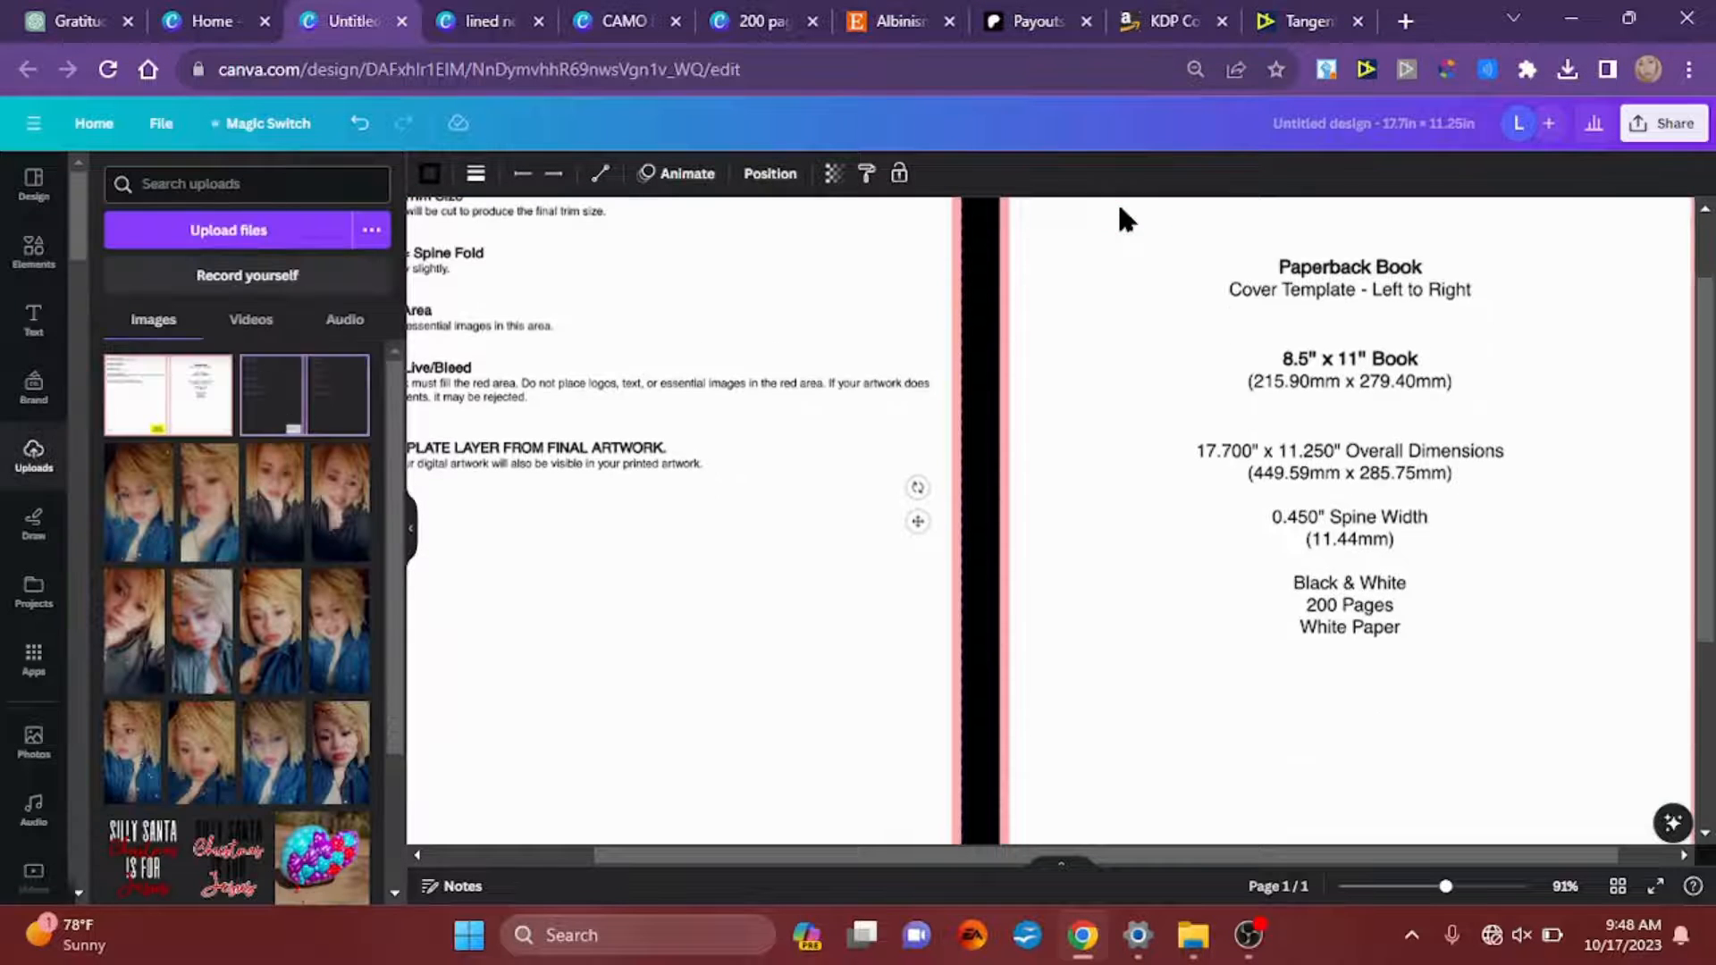
{"action": "scroll", "coordinate": [1117, 201], "scroll_direction": "down", "scroll_amount": 1}
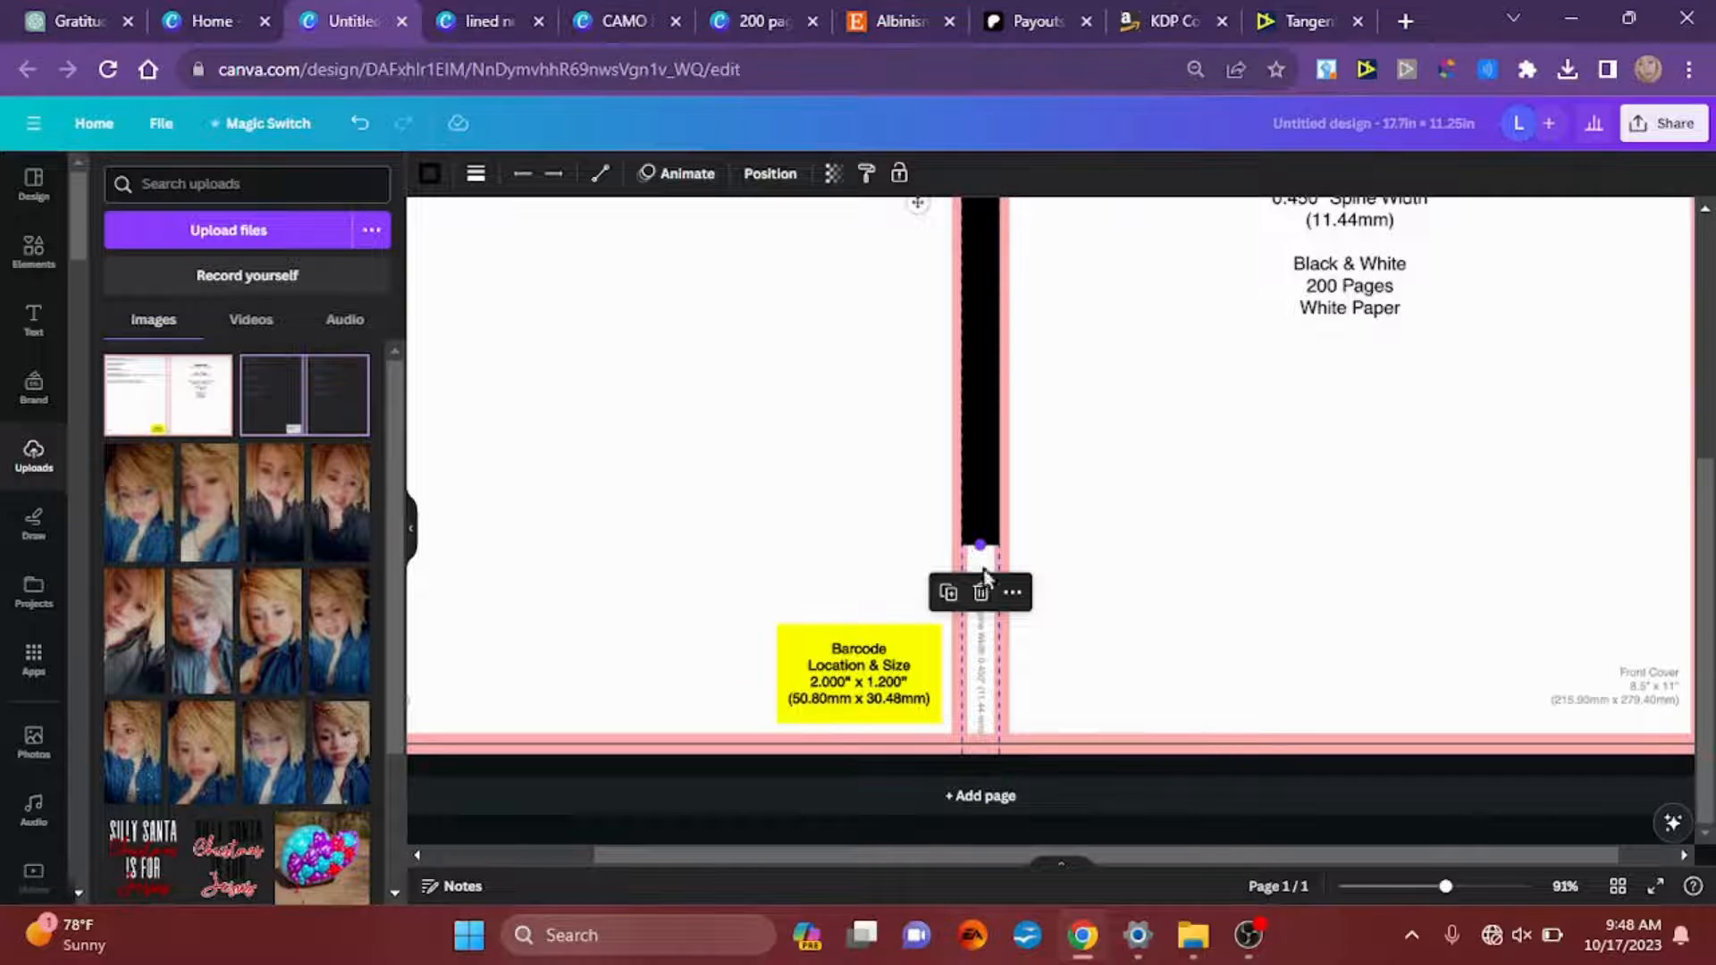
{"action": "left_click_drag", "start_coordinate": [963, 680], "coordinate": [965, 745]}
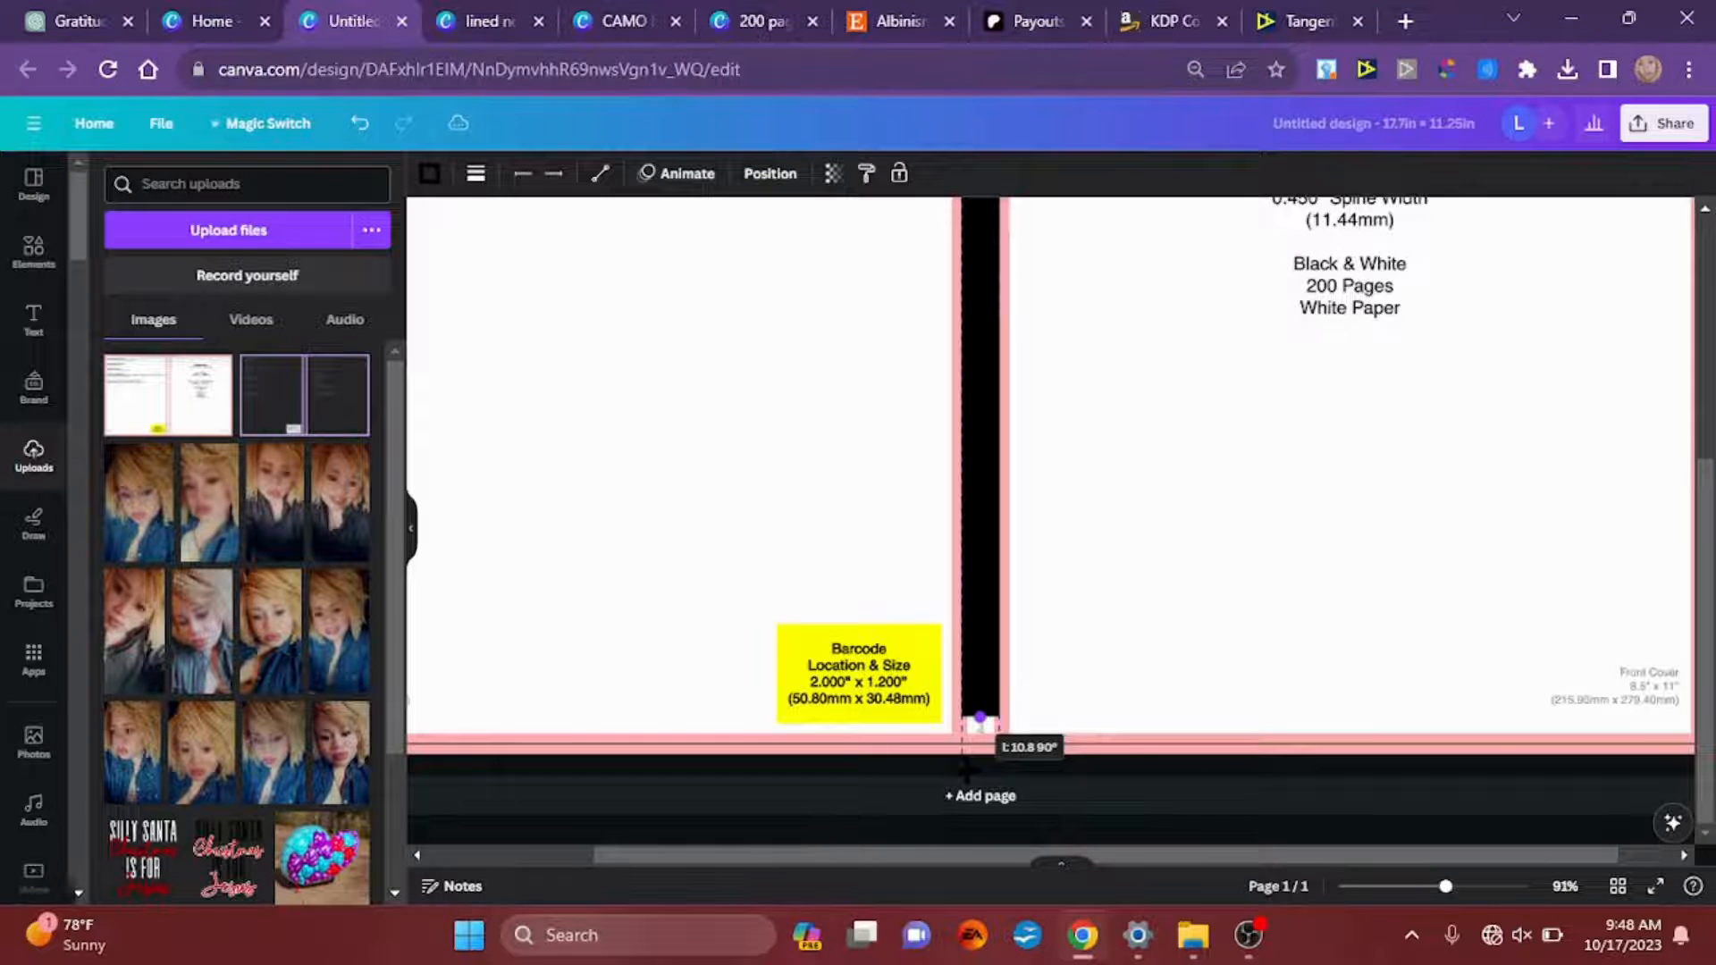
{"action": "left_click_drag", "start_coordinate": [980, 722], "coordinate": [974, 774]}
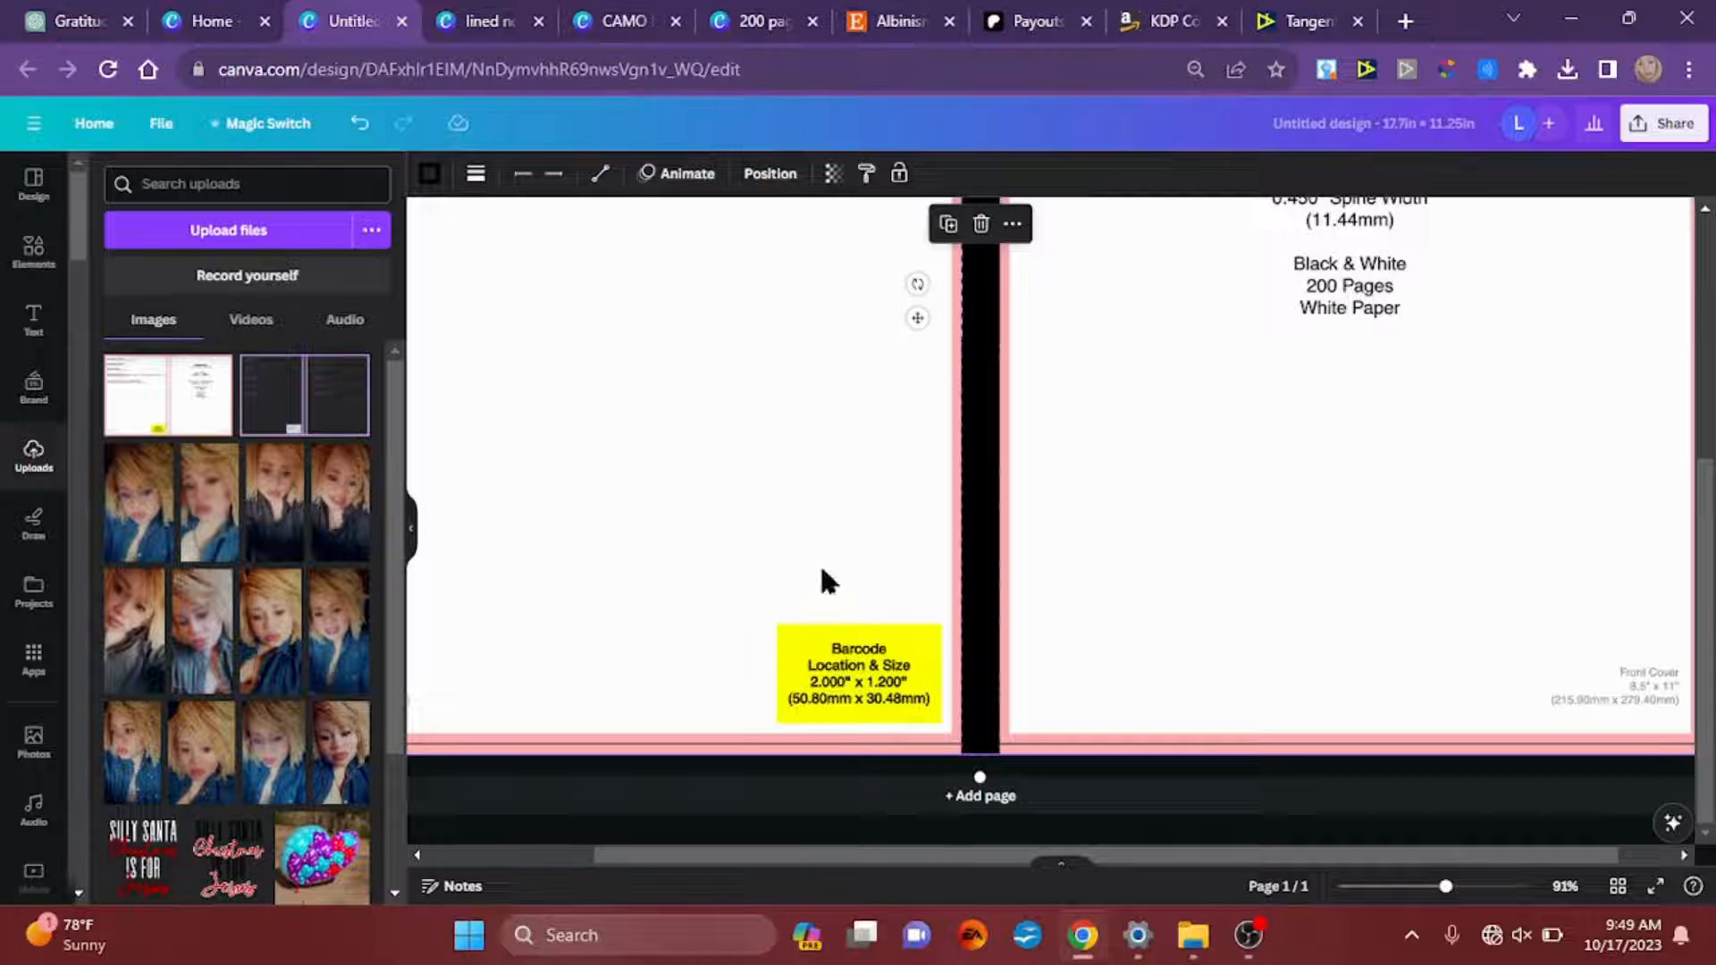
Step: Delete the KDP template image from the cover page, keeping the black spine line
{"action": "scroll", "coordinate": [823, 572], "scroll_direction": "down", "scroll_amount": 5}
{"action": "scroll", "coordinate": [824, 576], "scroll_direction": "down", "scroll_amount": 1}
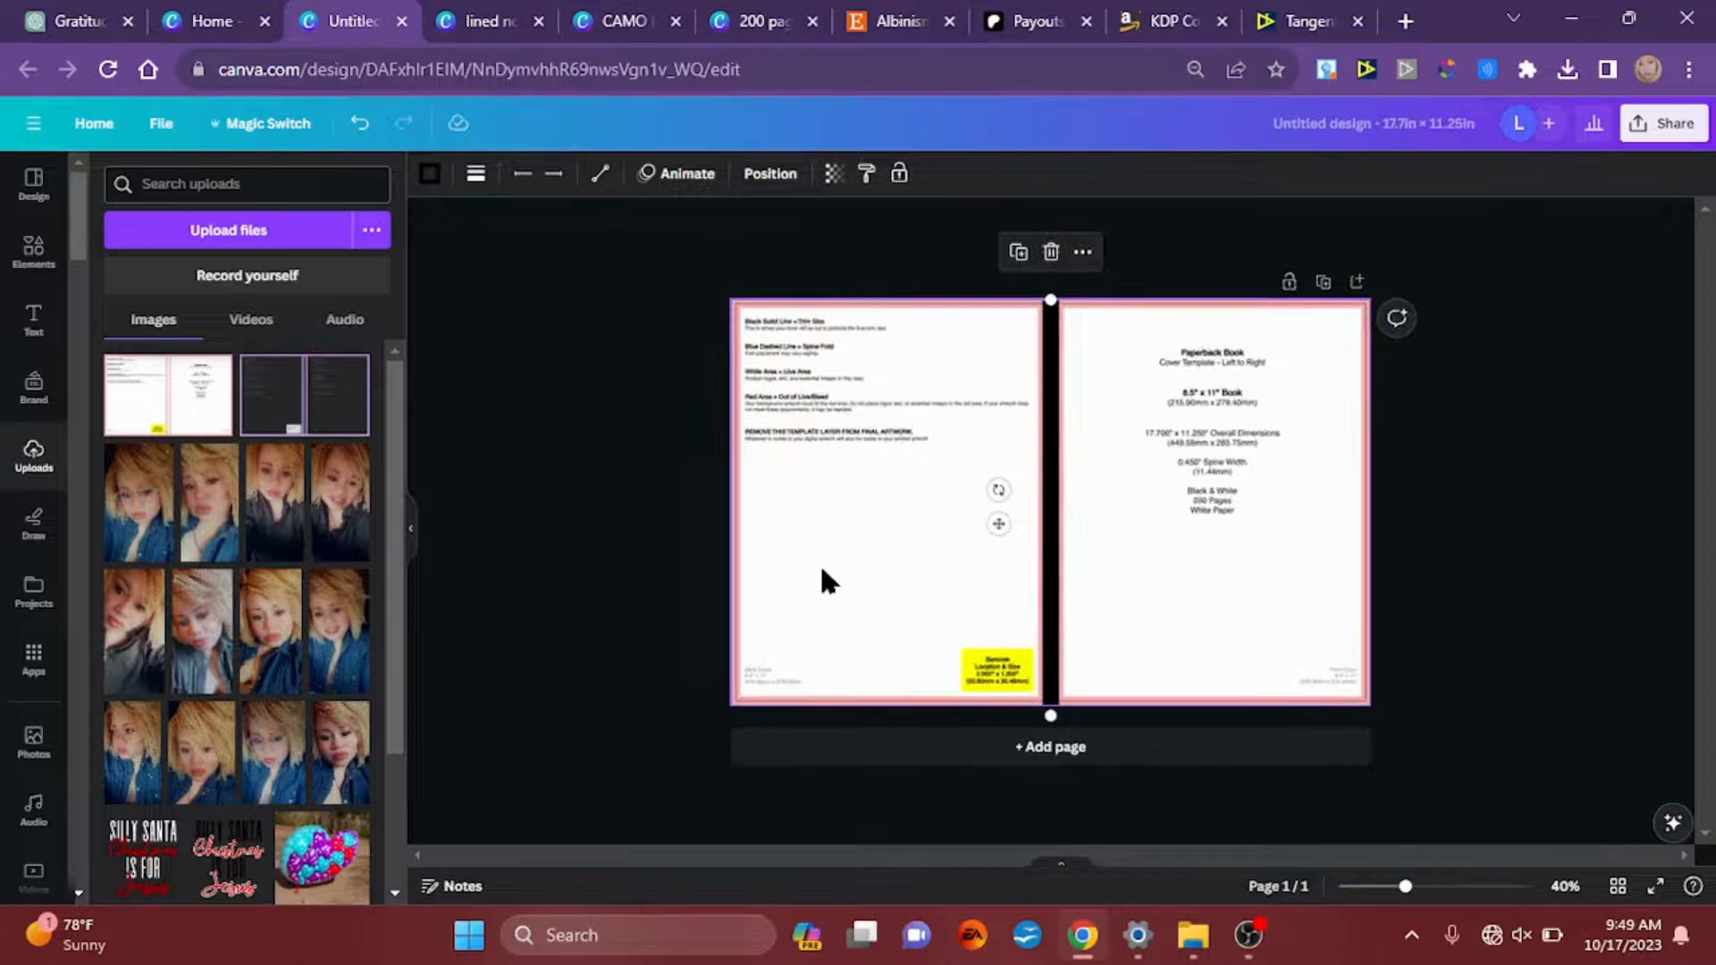
{"action": "left_click", "coordinate": [852, 516]}
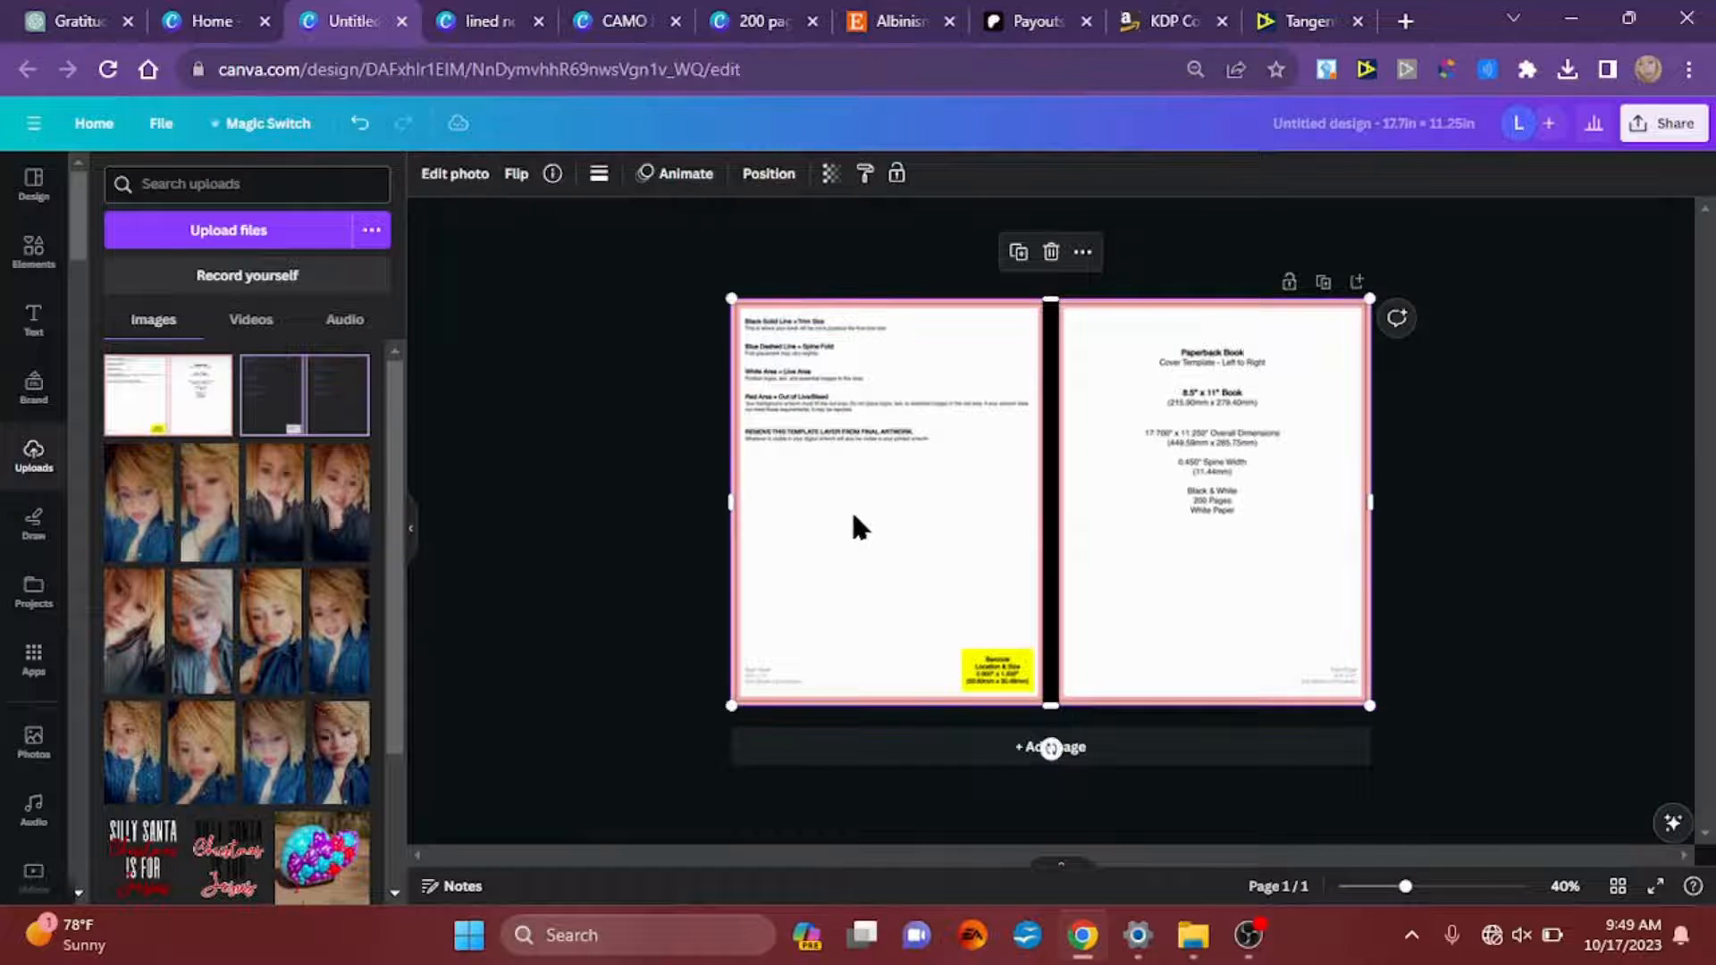
{"action": "key", "text": "Delete"}
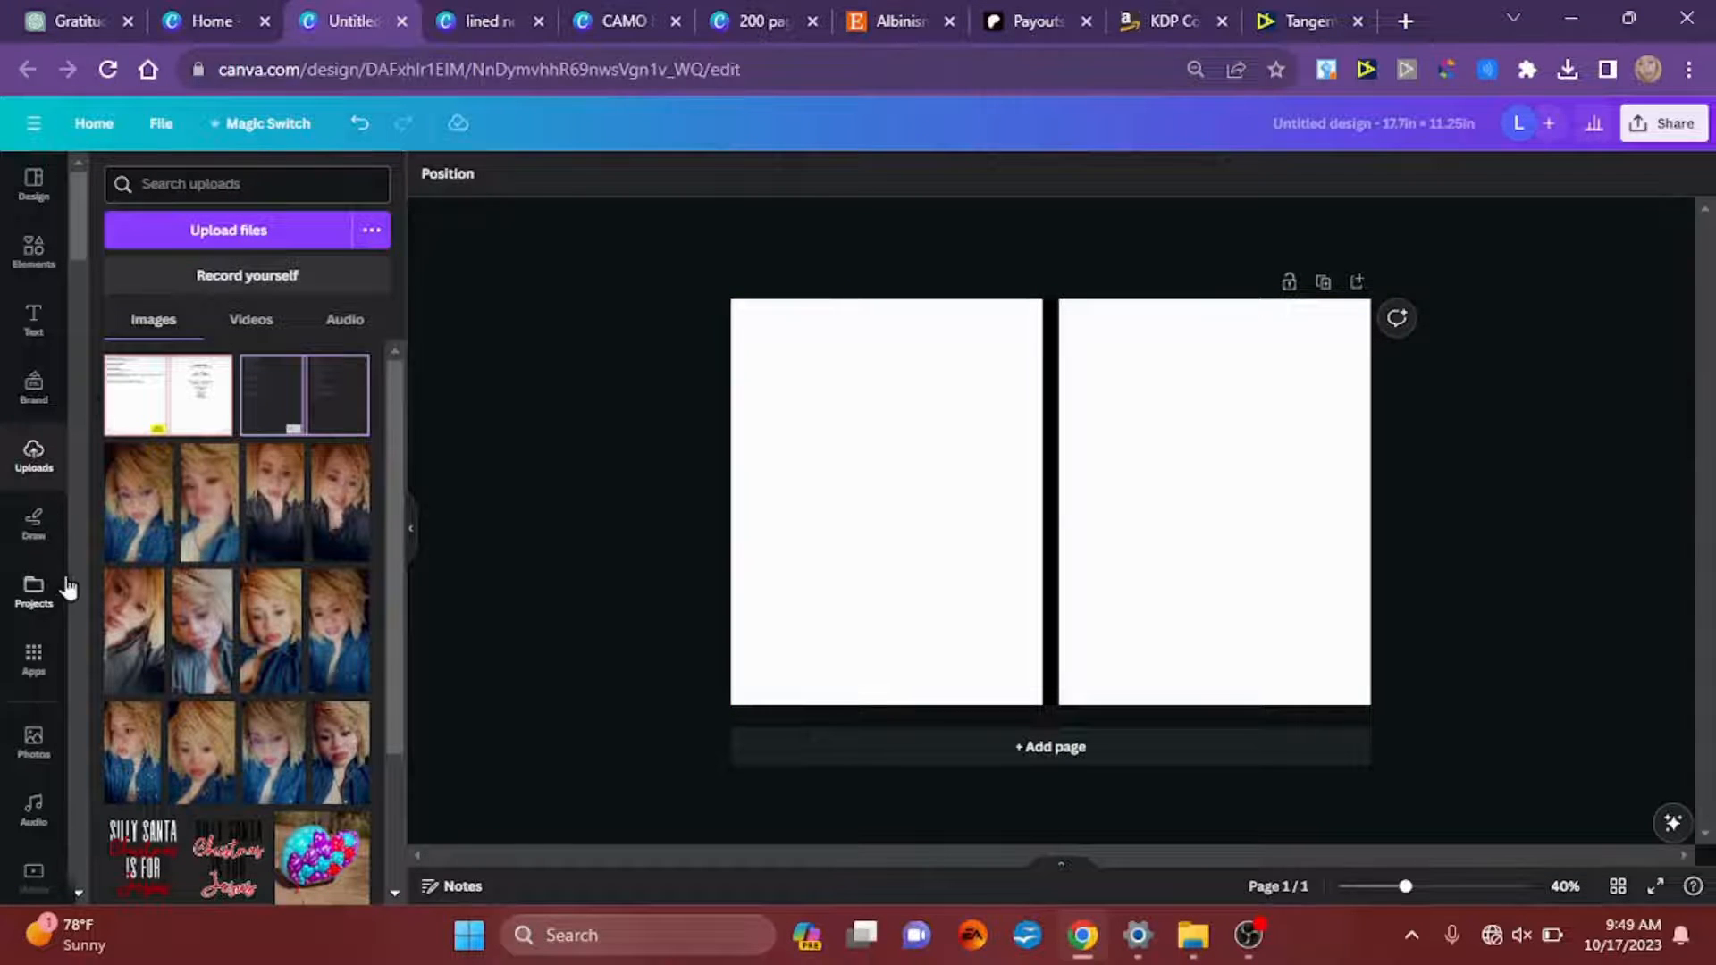
Step: Add the image of the standing woman in a camo jacket and white top from the PATREON GRAPHICS folder
{"action": "left_click", "coordinate": [35, 601]}
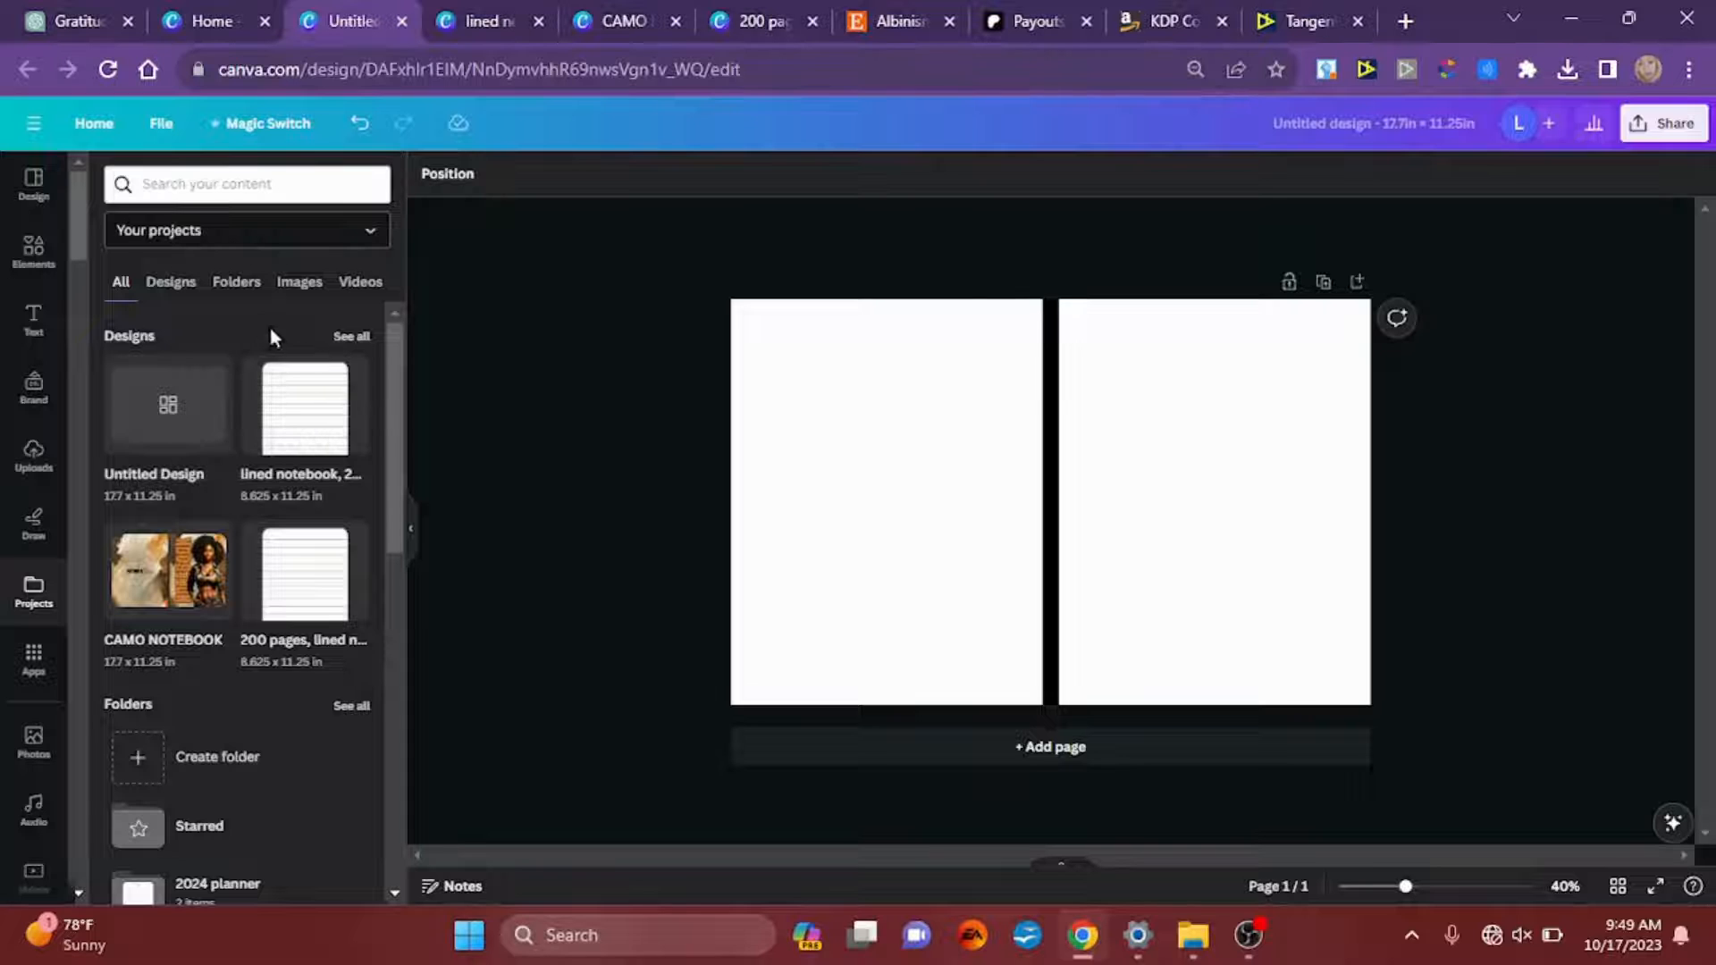
{"action": "left_click", "coordinate": [242, 293]}
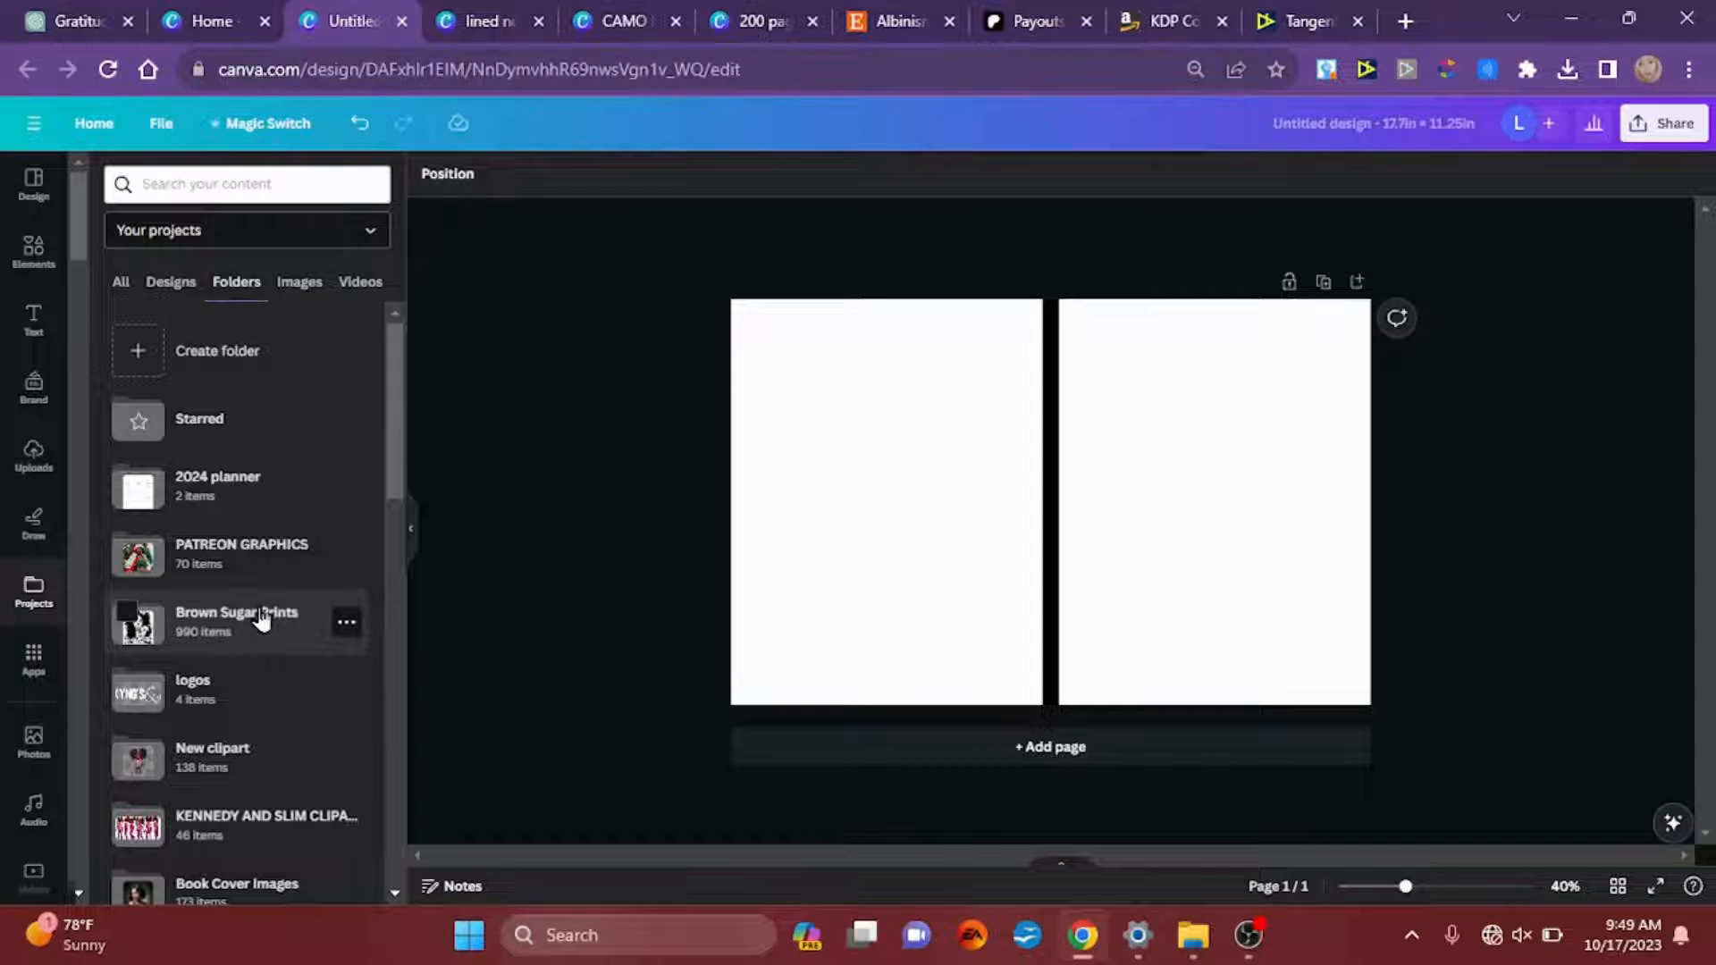
{"action": "left_click", "coordinate": [262, 554]}
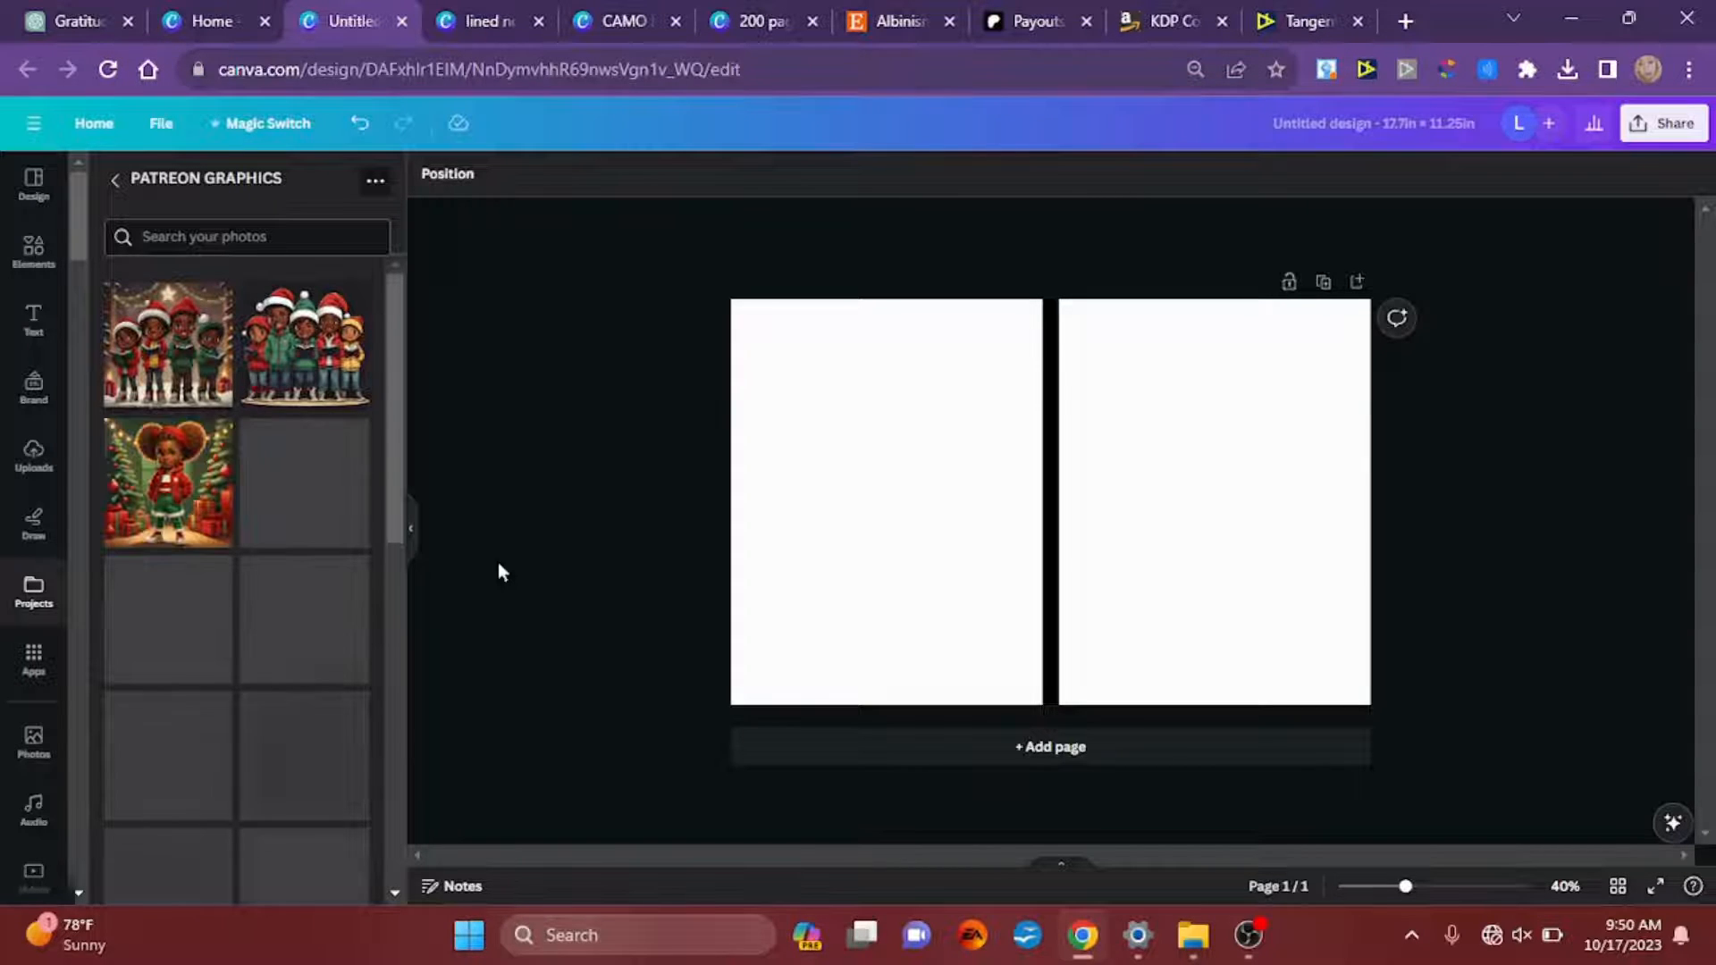
{"action": "left_click_drag", "start_coordinate": [399, 314], "coordinate": [388, 715]}
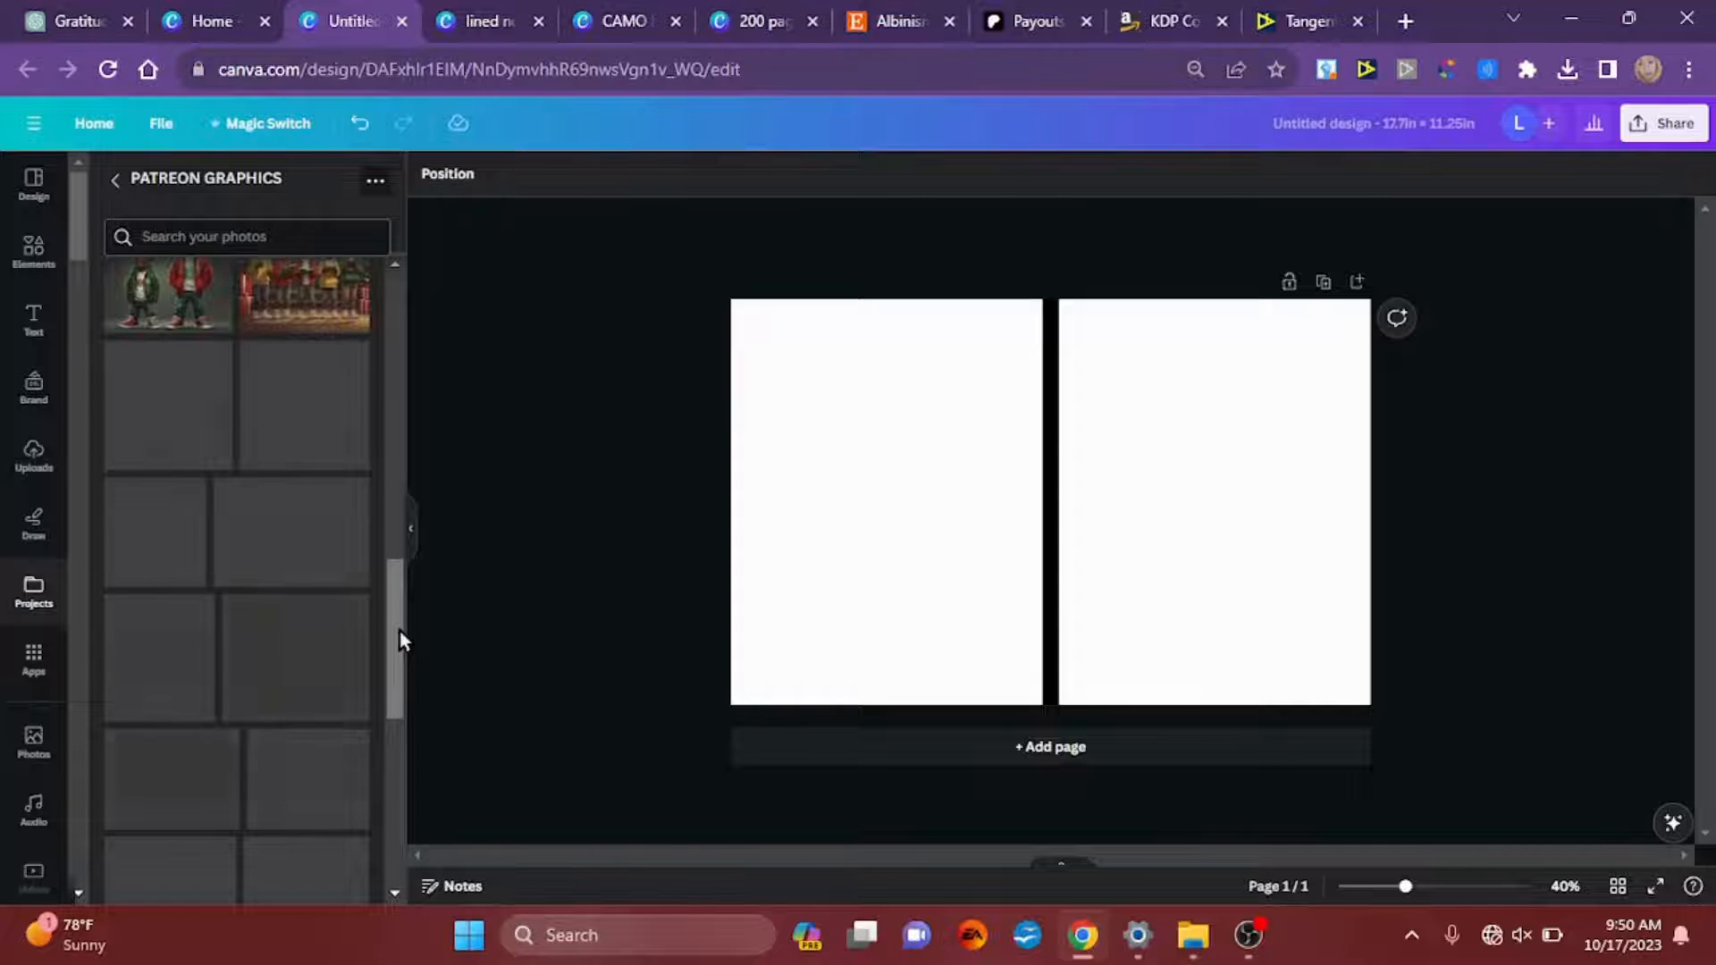
{"action": "left_click_drag", "start_coordinate": [399, 631], "coordinate": [398, 662]}
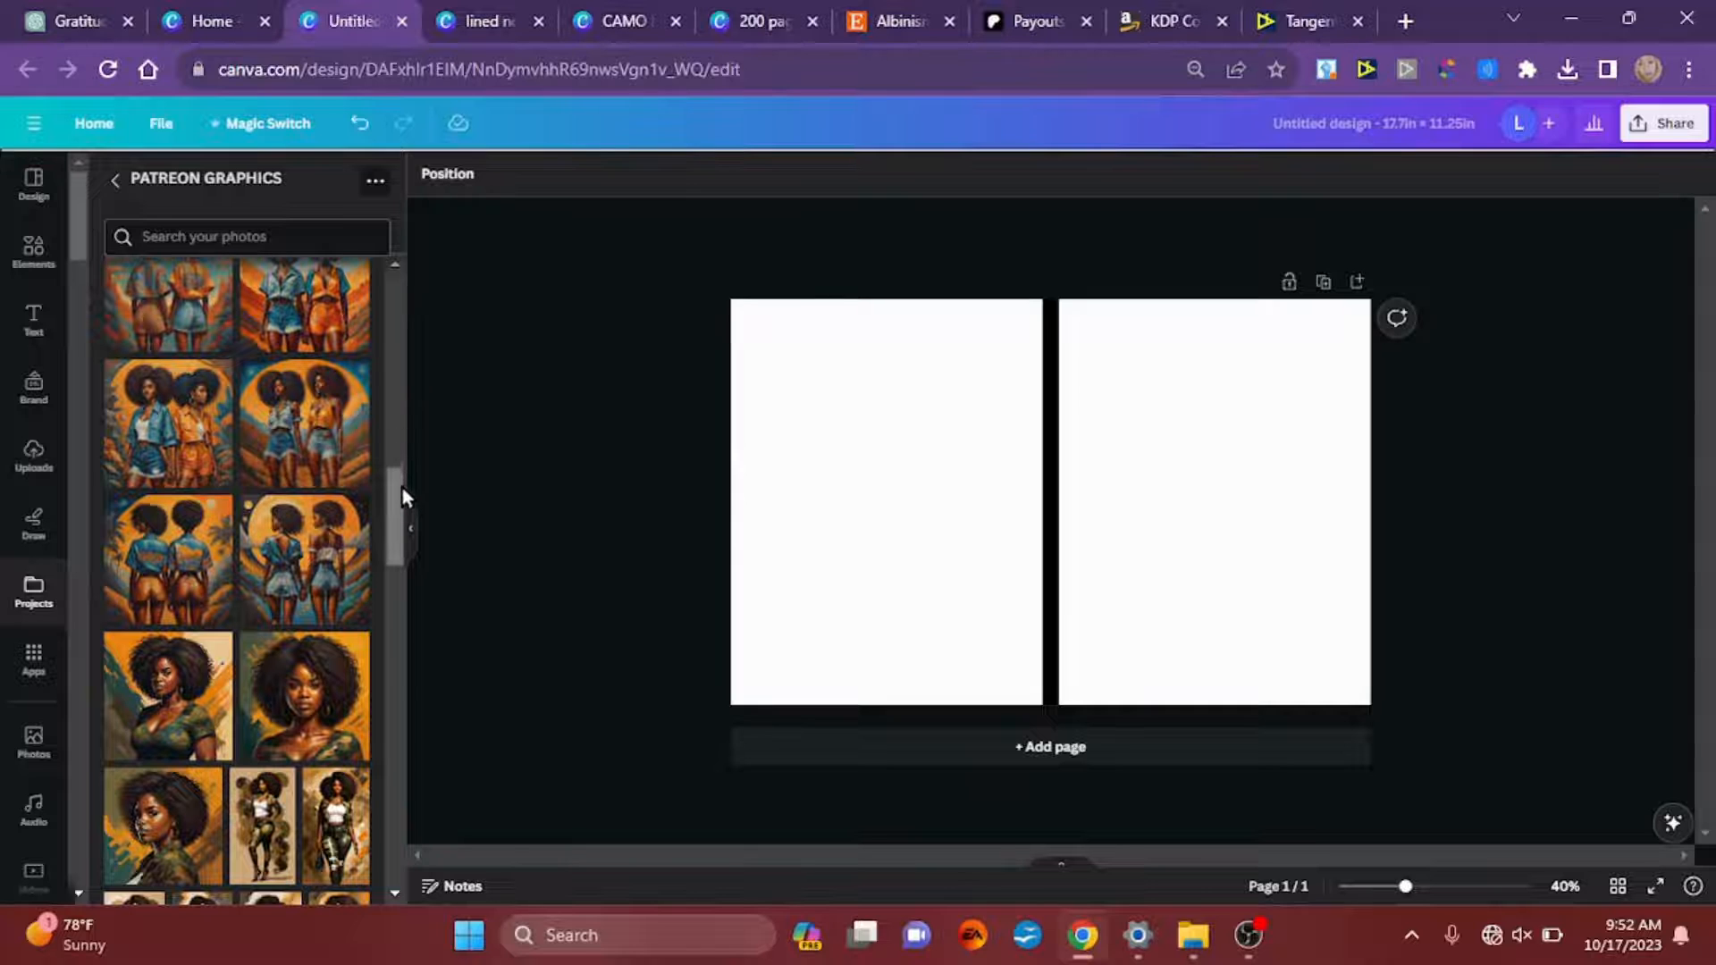
{"action": "left_click_drag", "start_coordinate": [402, 495], "coordinate": [403, 576]}
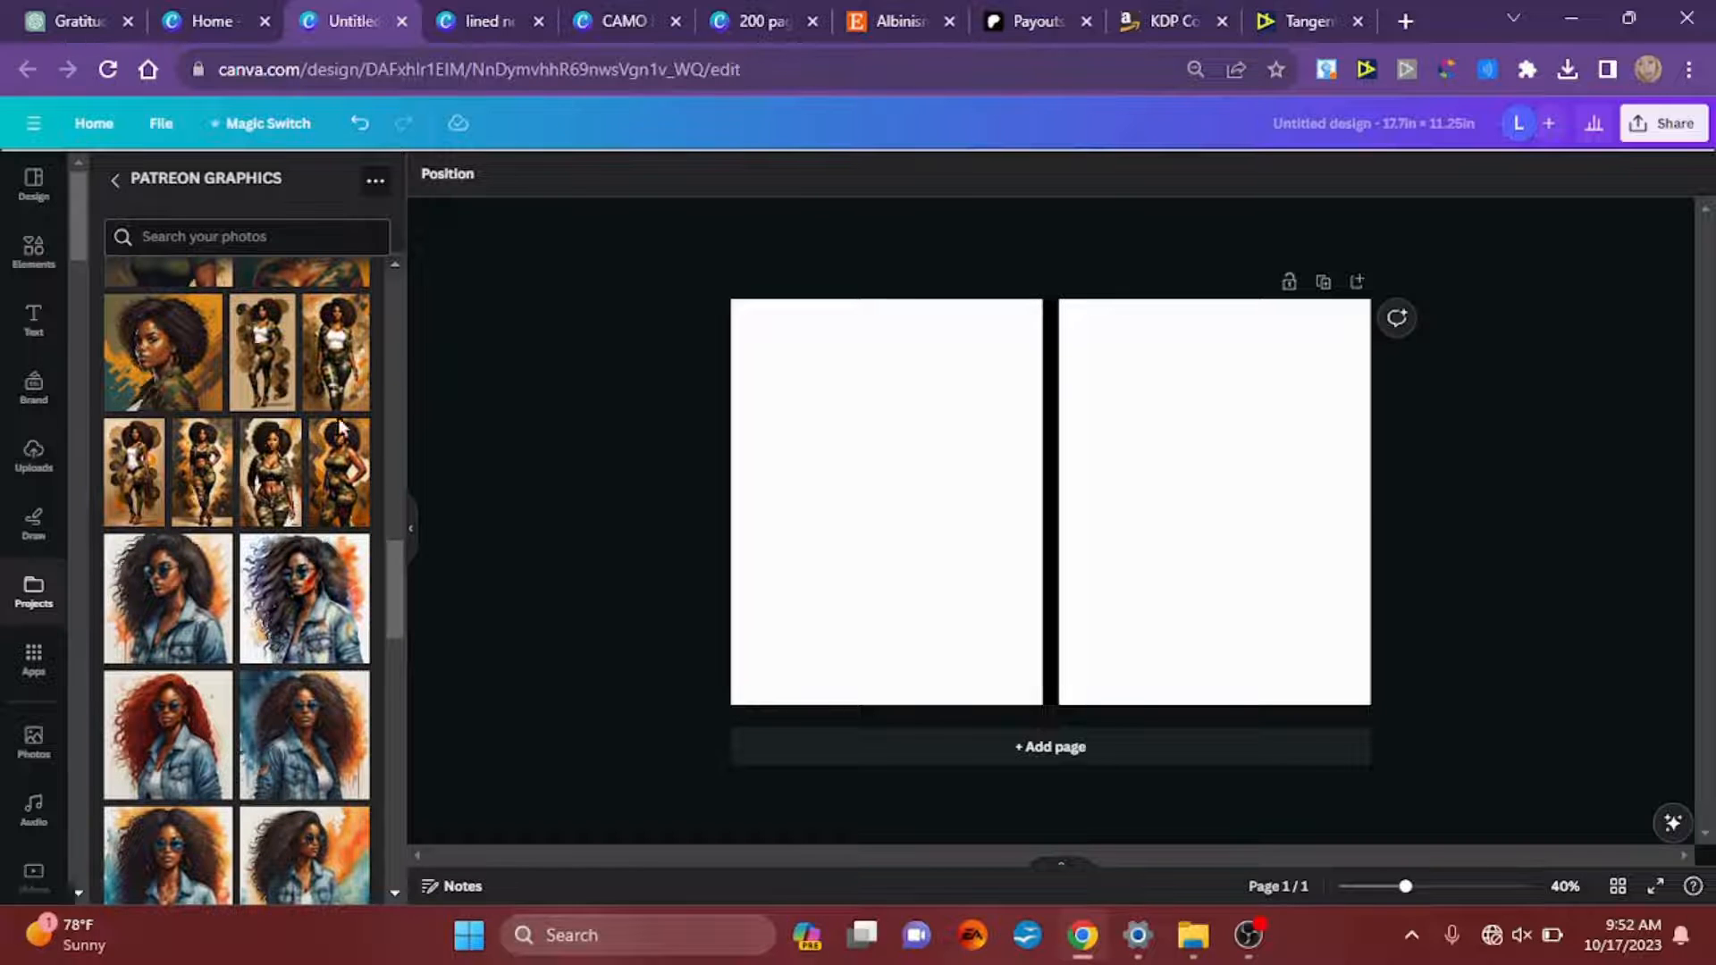
{"action": "left_click", "coordinate": [337, 375]}
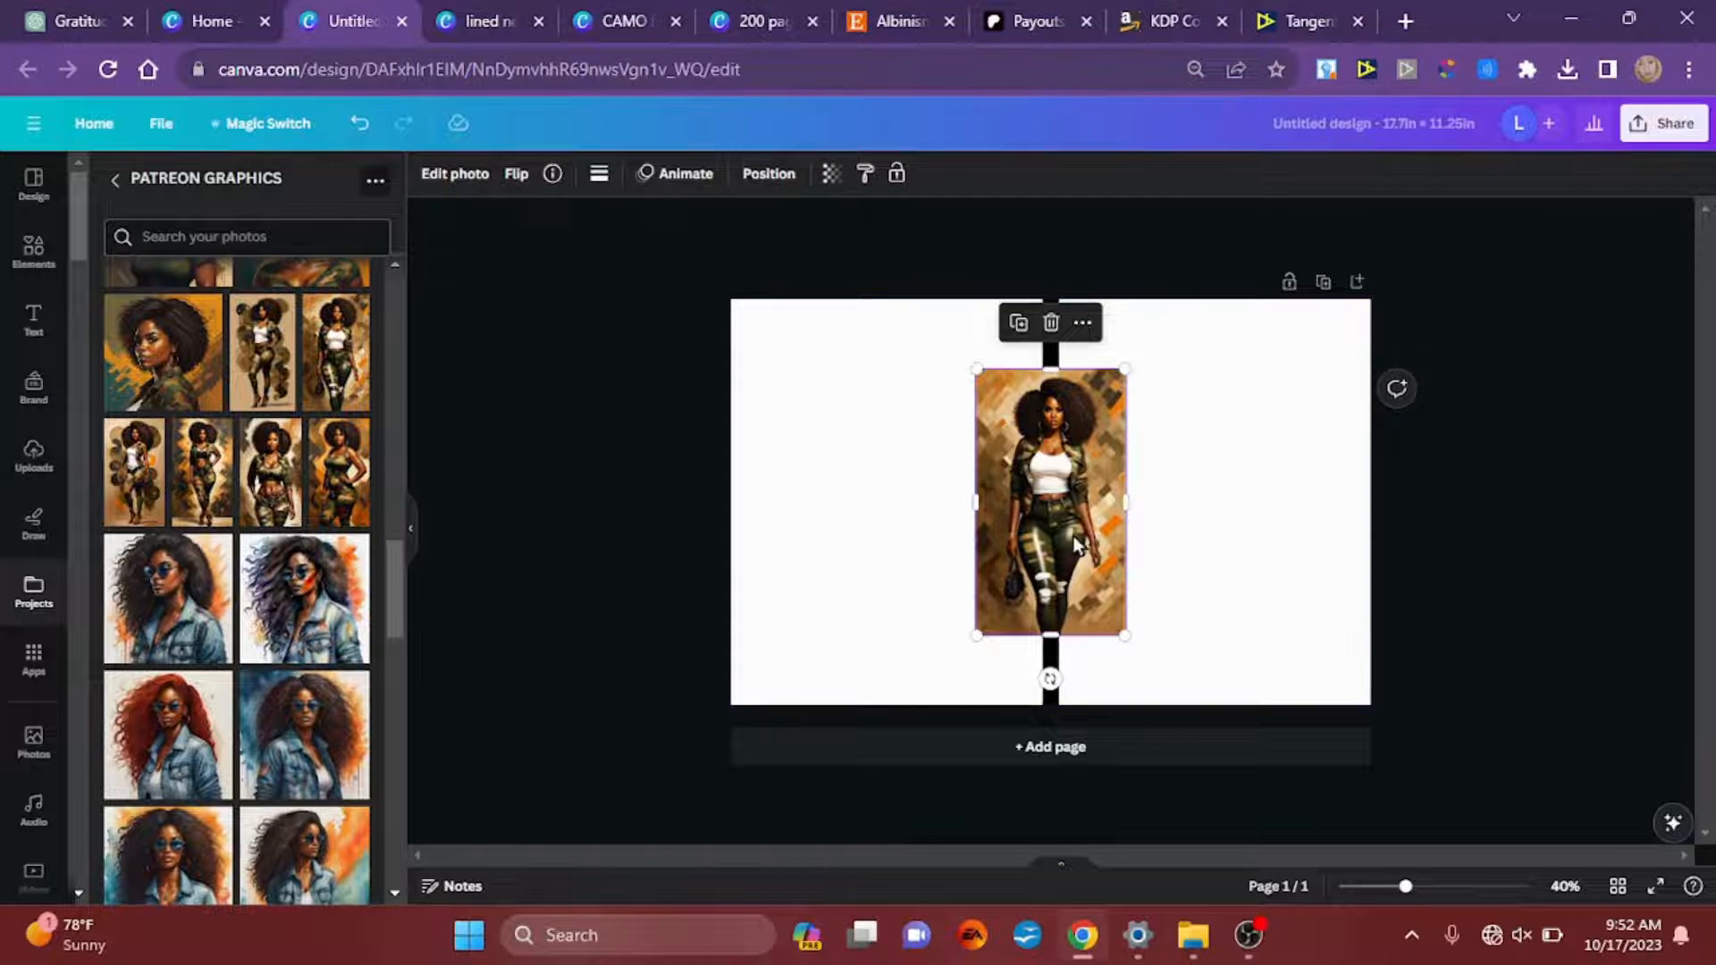
Step: Move the woman's image onto the front cover beside the spine and enlarge it to fill the front cover's width
{"action": "left_click_drag", "start_coordinate": [1088, 540], "coordinate": [1131, 478]}
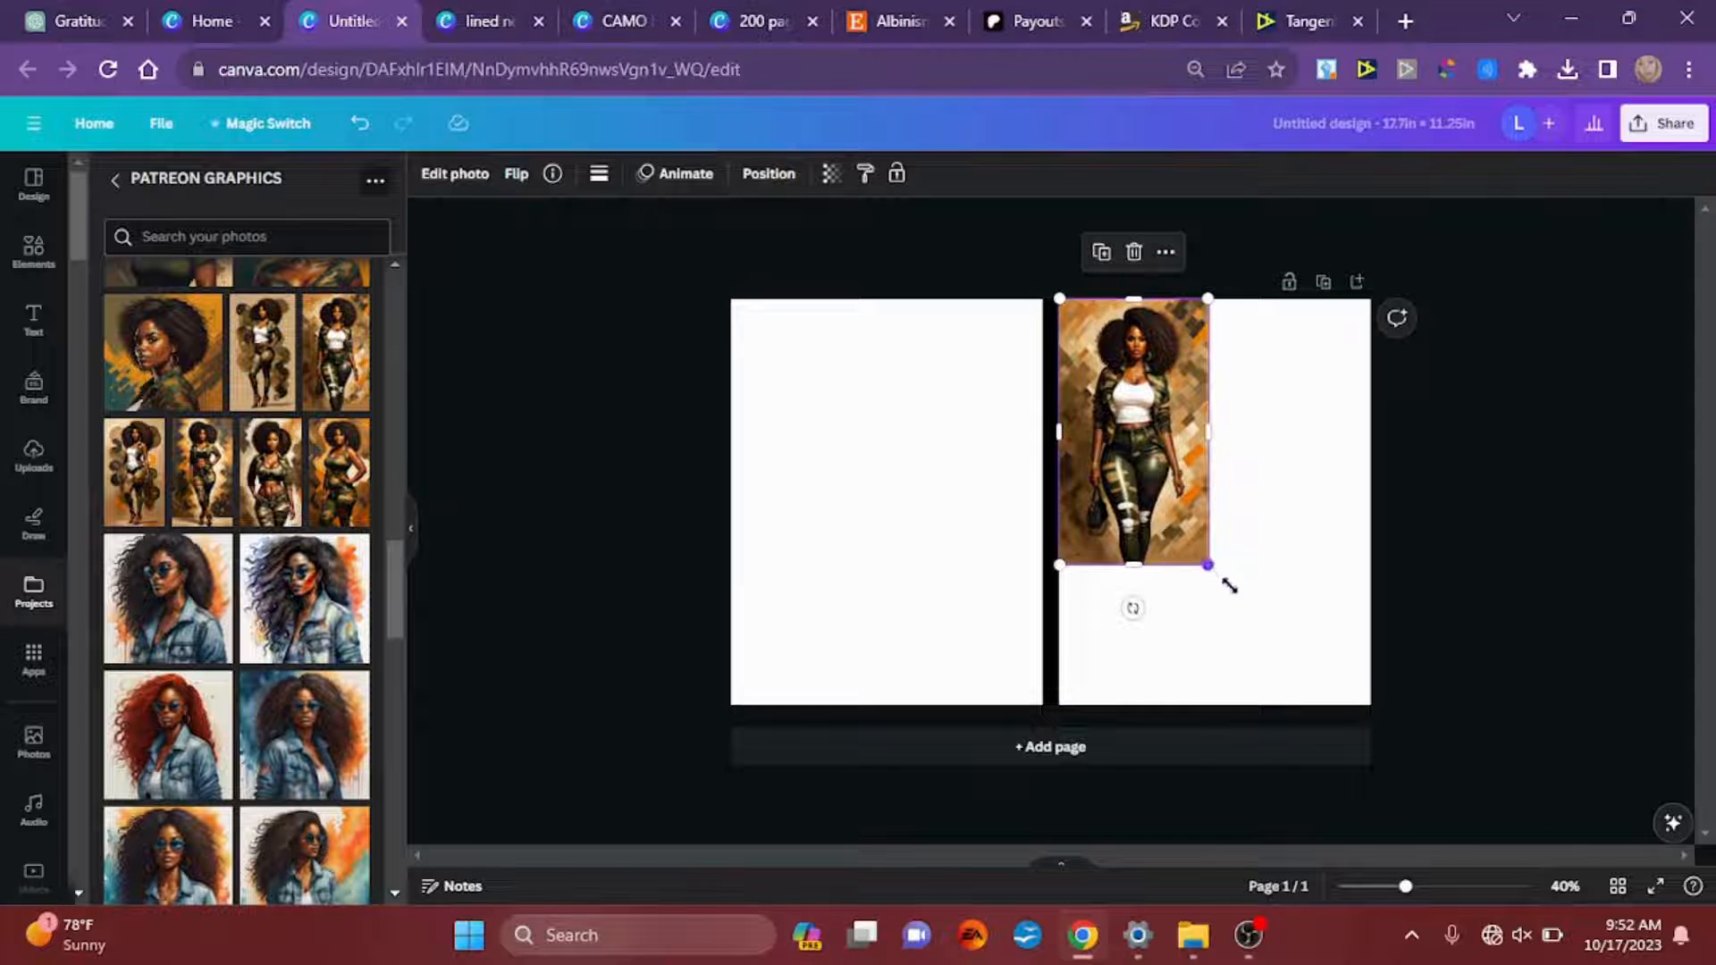
{"action": "left_click_drag", "start_coordinate": [1230, 586], "coordinate": [1365, 667]}
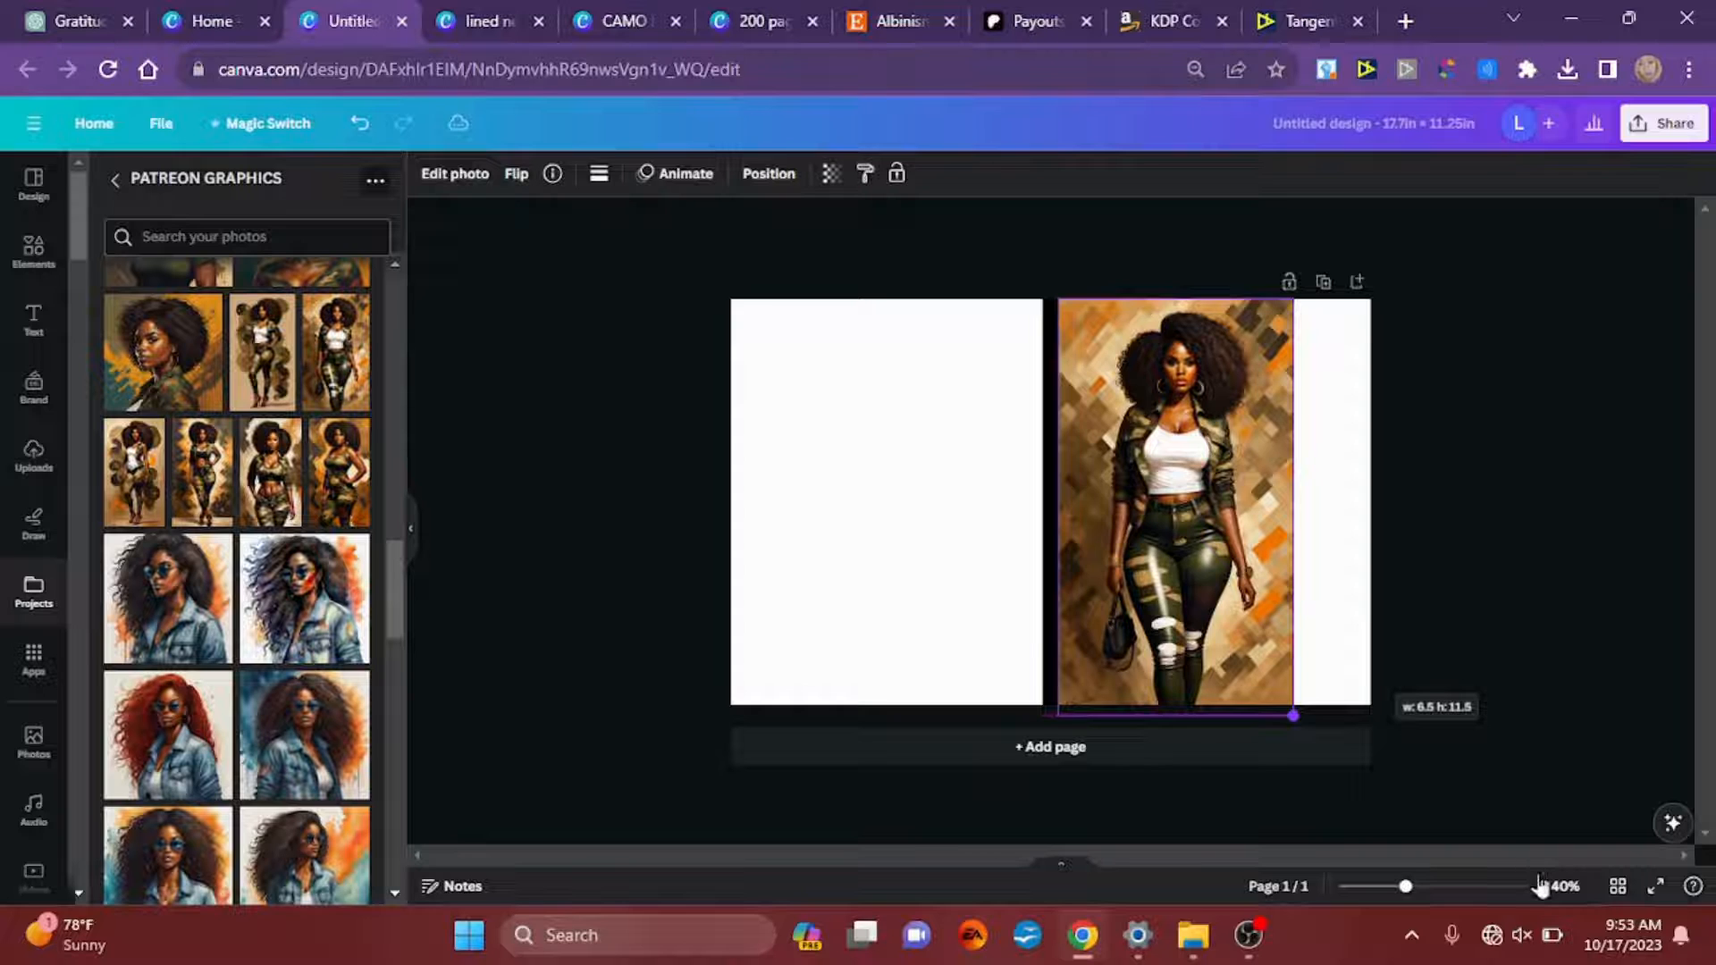
{"action": "left_click_drag", "start_coordinate": [1539, 885], "coordinate": [1470, 798]}
{"action": "left_click", "coordinate": [1495, 648]}
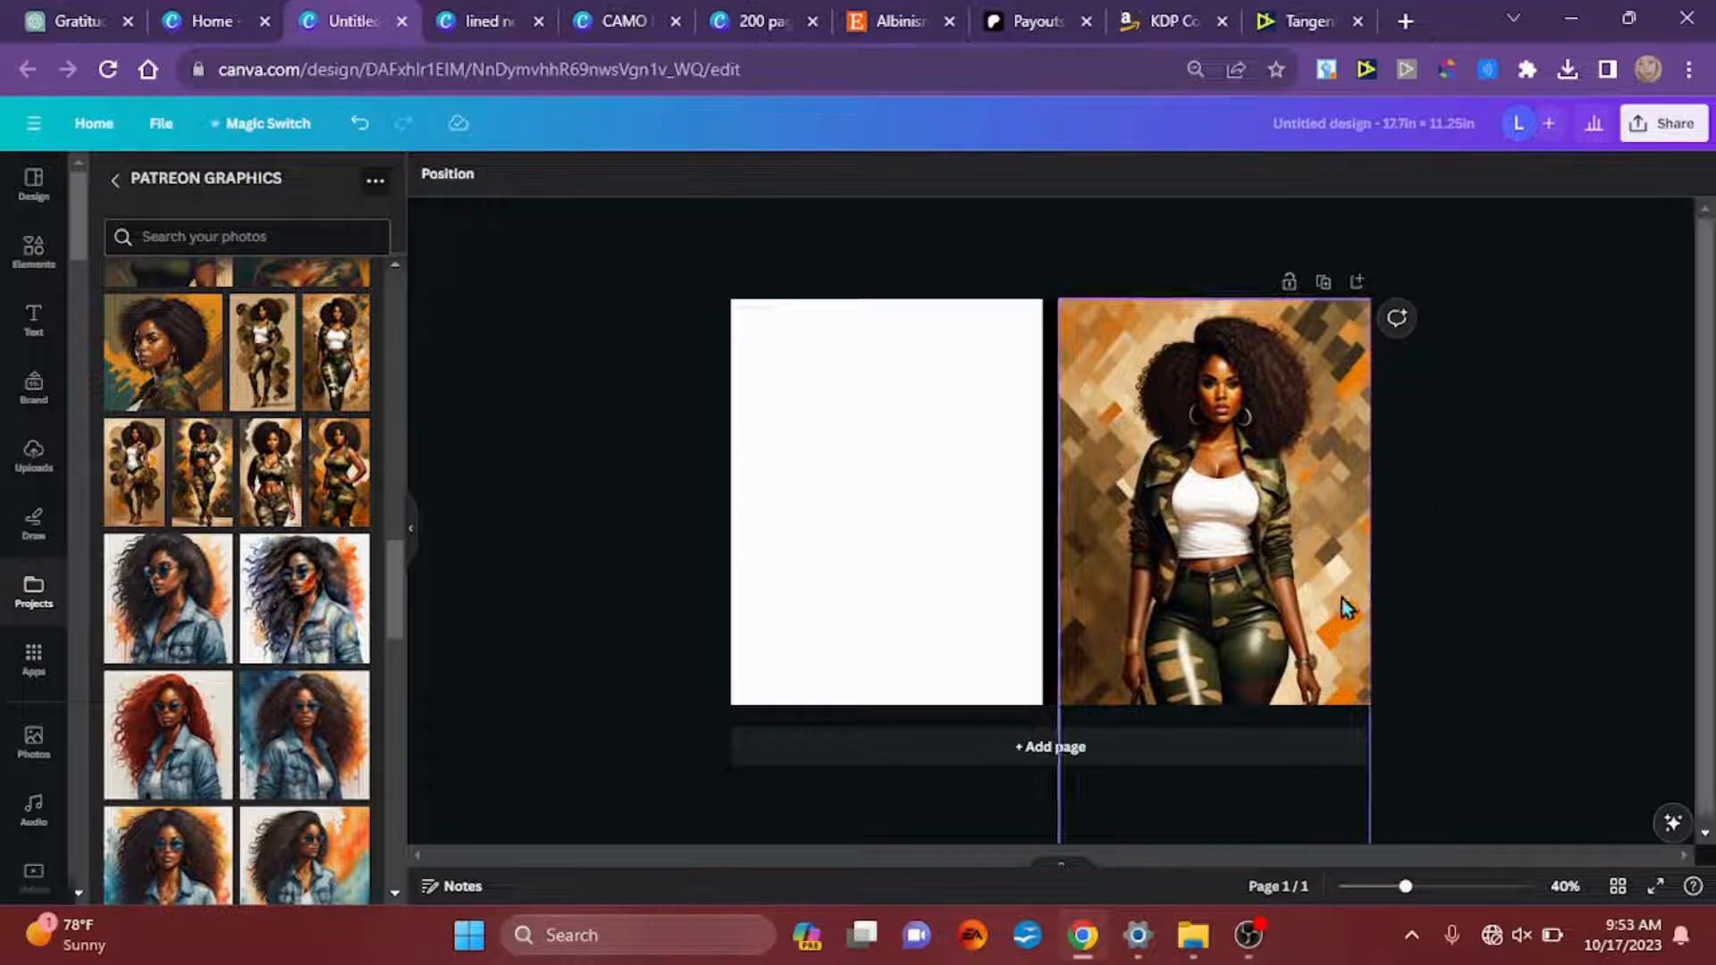
Step: Try the Brand Kit olive as page background, and replace it with brown #976935 sampled from the front cover image
{"action": "left_click", "coordinate": [820, 508]}
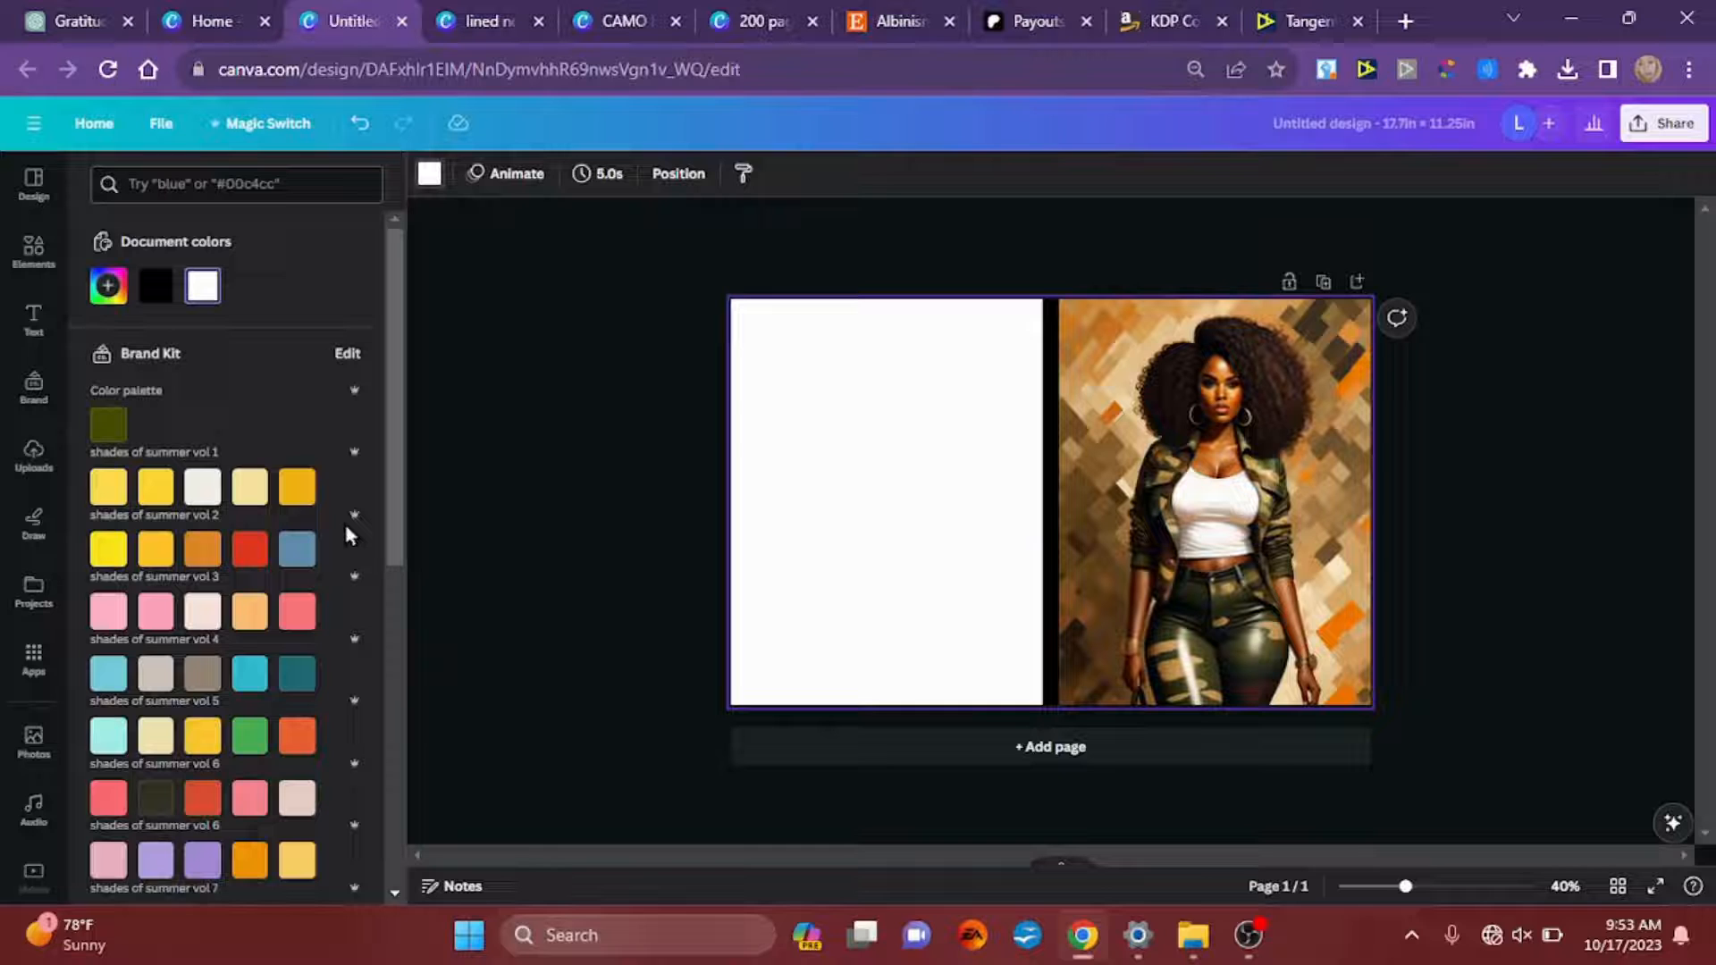
{"action": "left_click", "coordinate": [109, 428]}
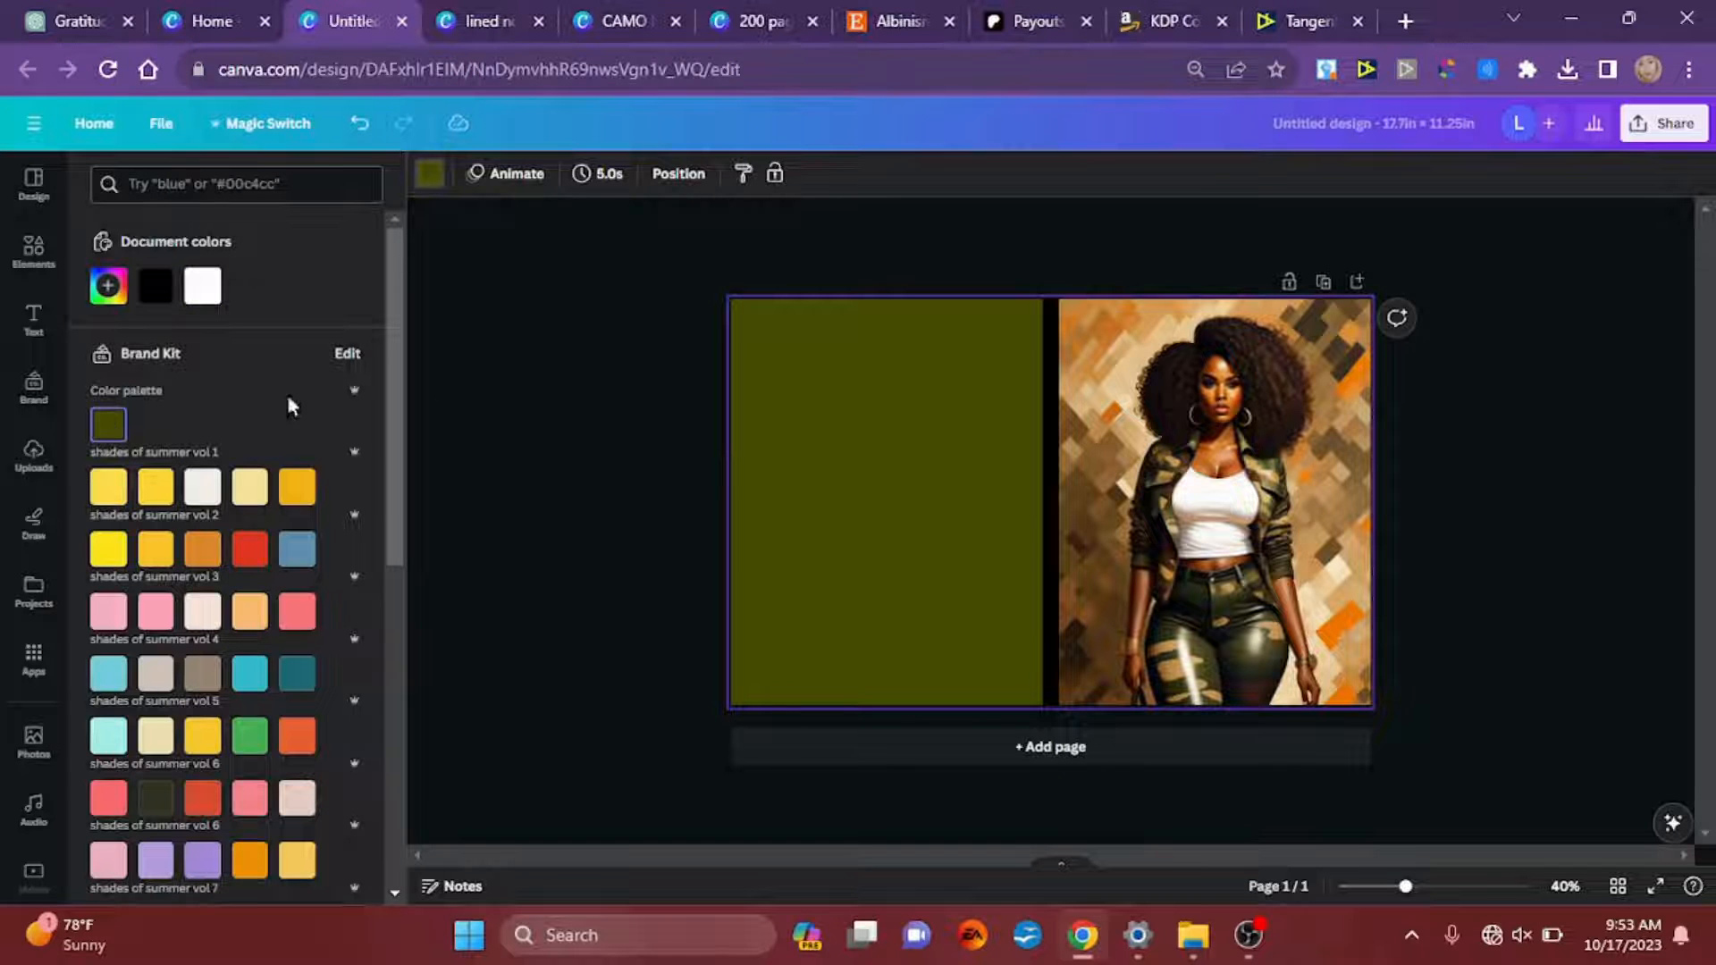
{"action": "left_click", "coordinate": [110, 288]}
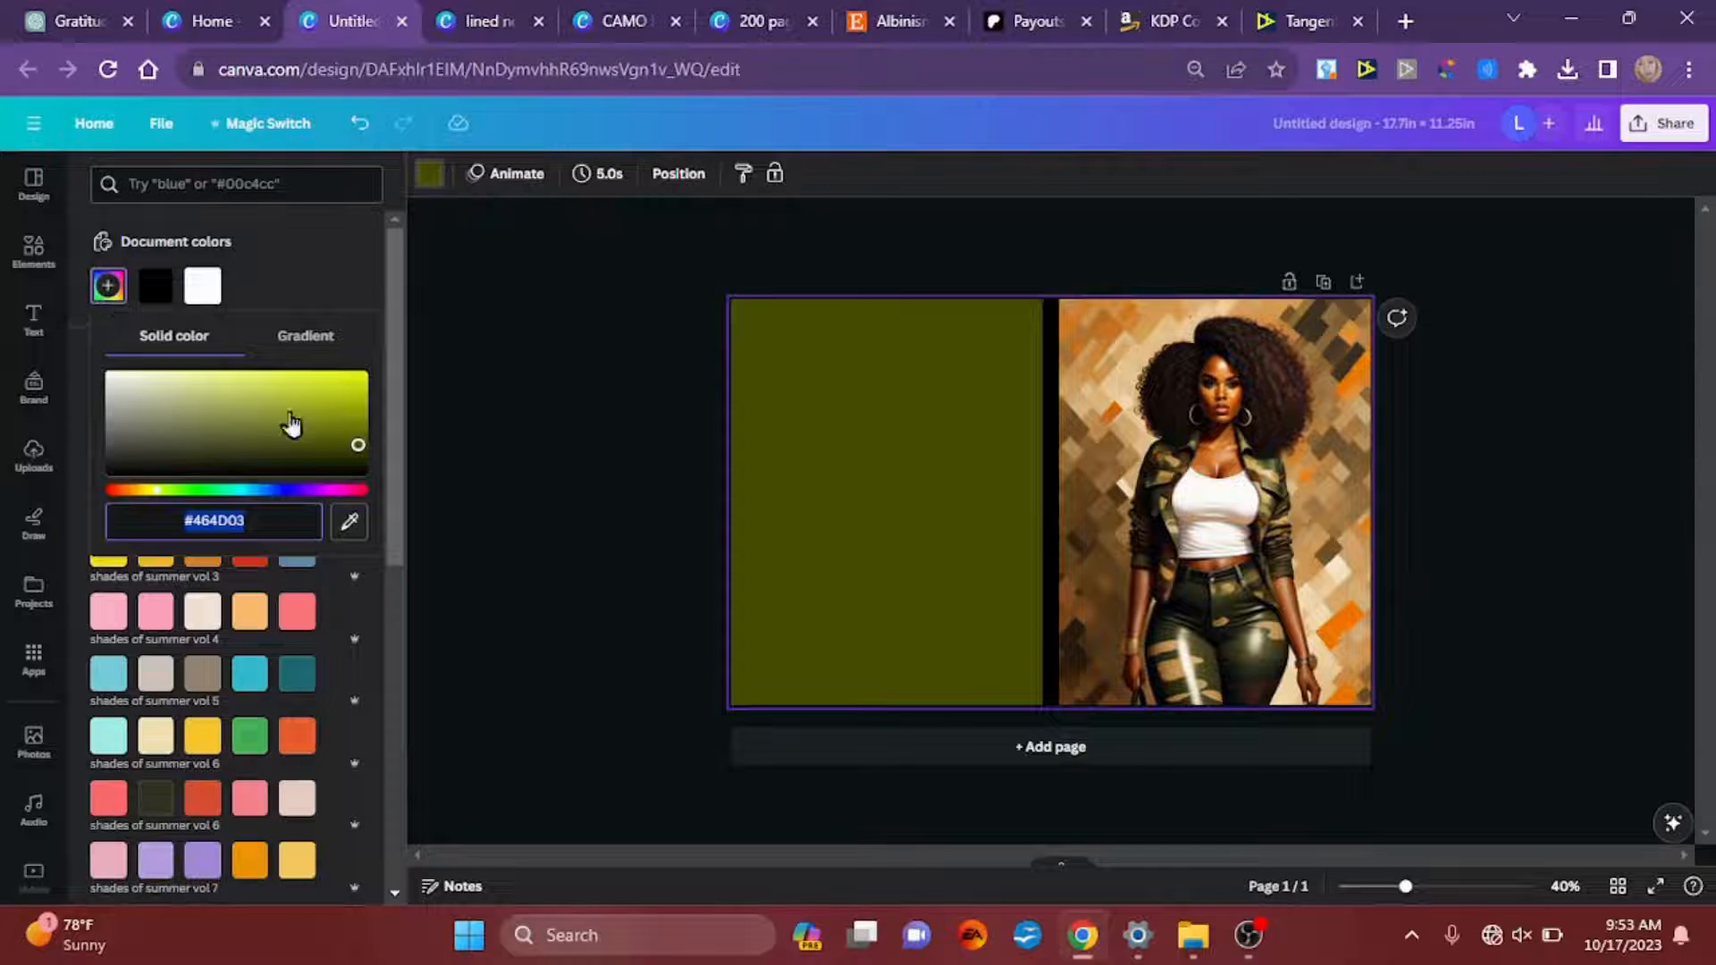
{"action": "left_click", "coordinate": [349, 521]}
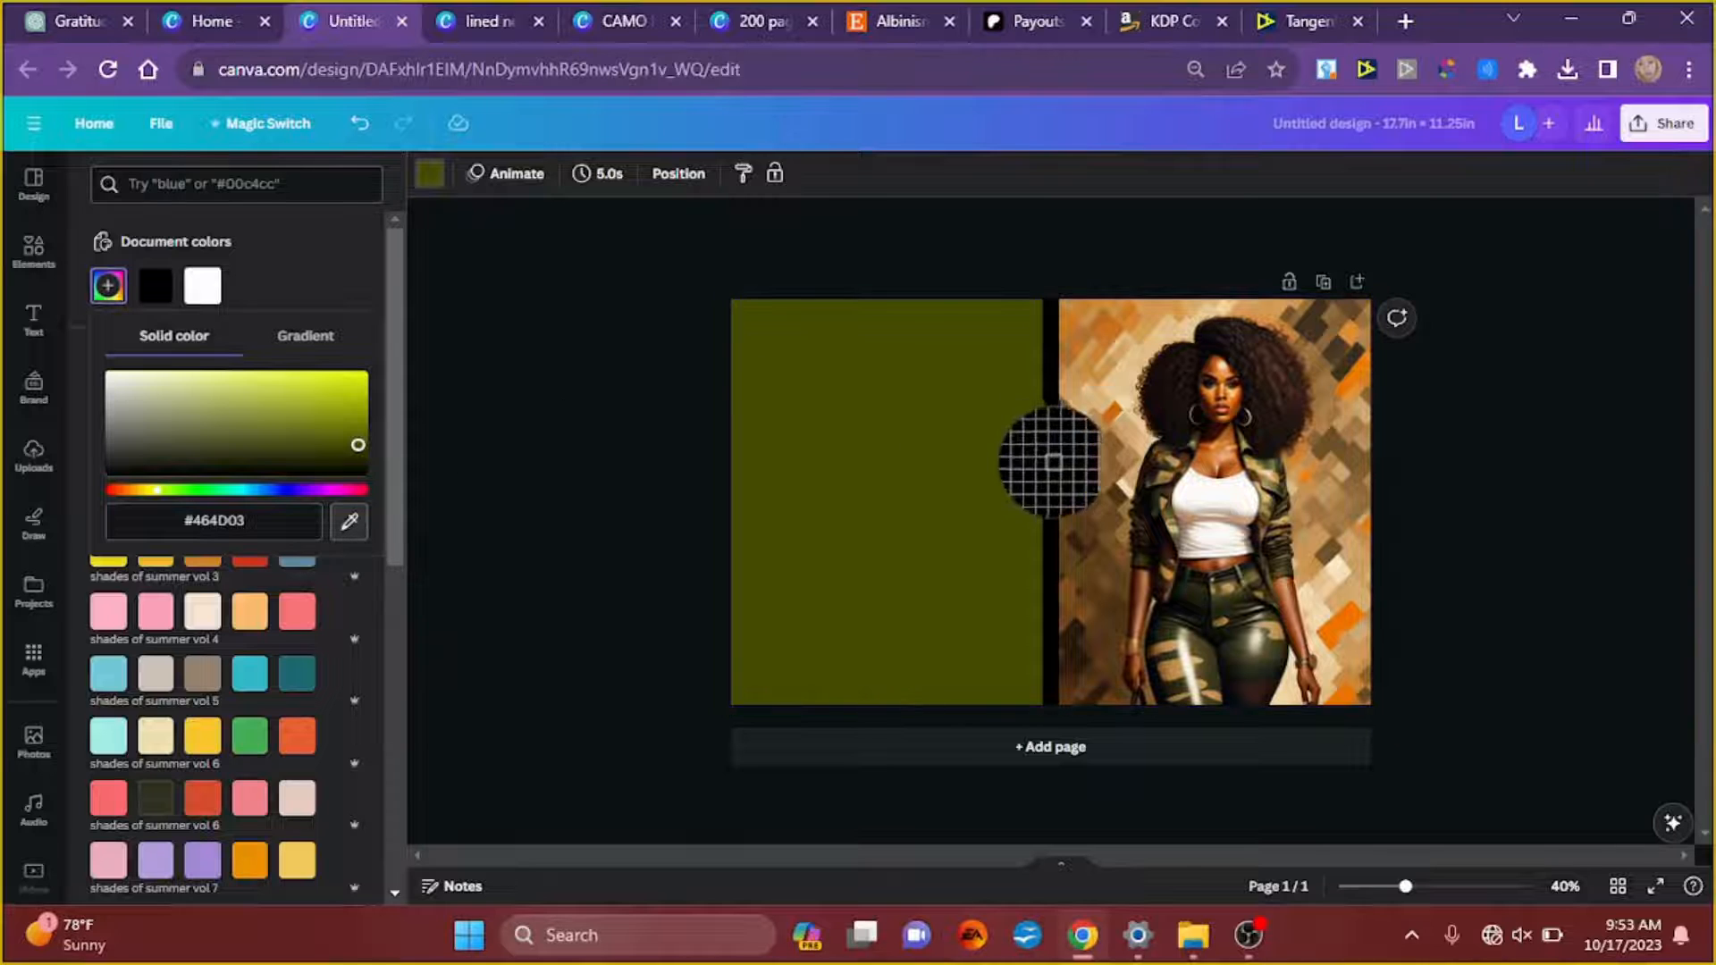
{"action": "left_click", "coordinate": [1107, 474]}
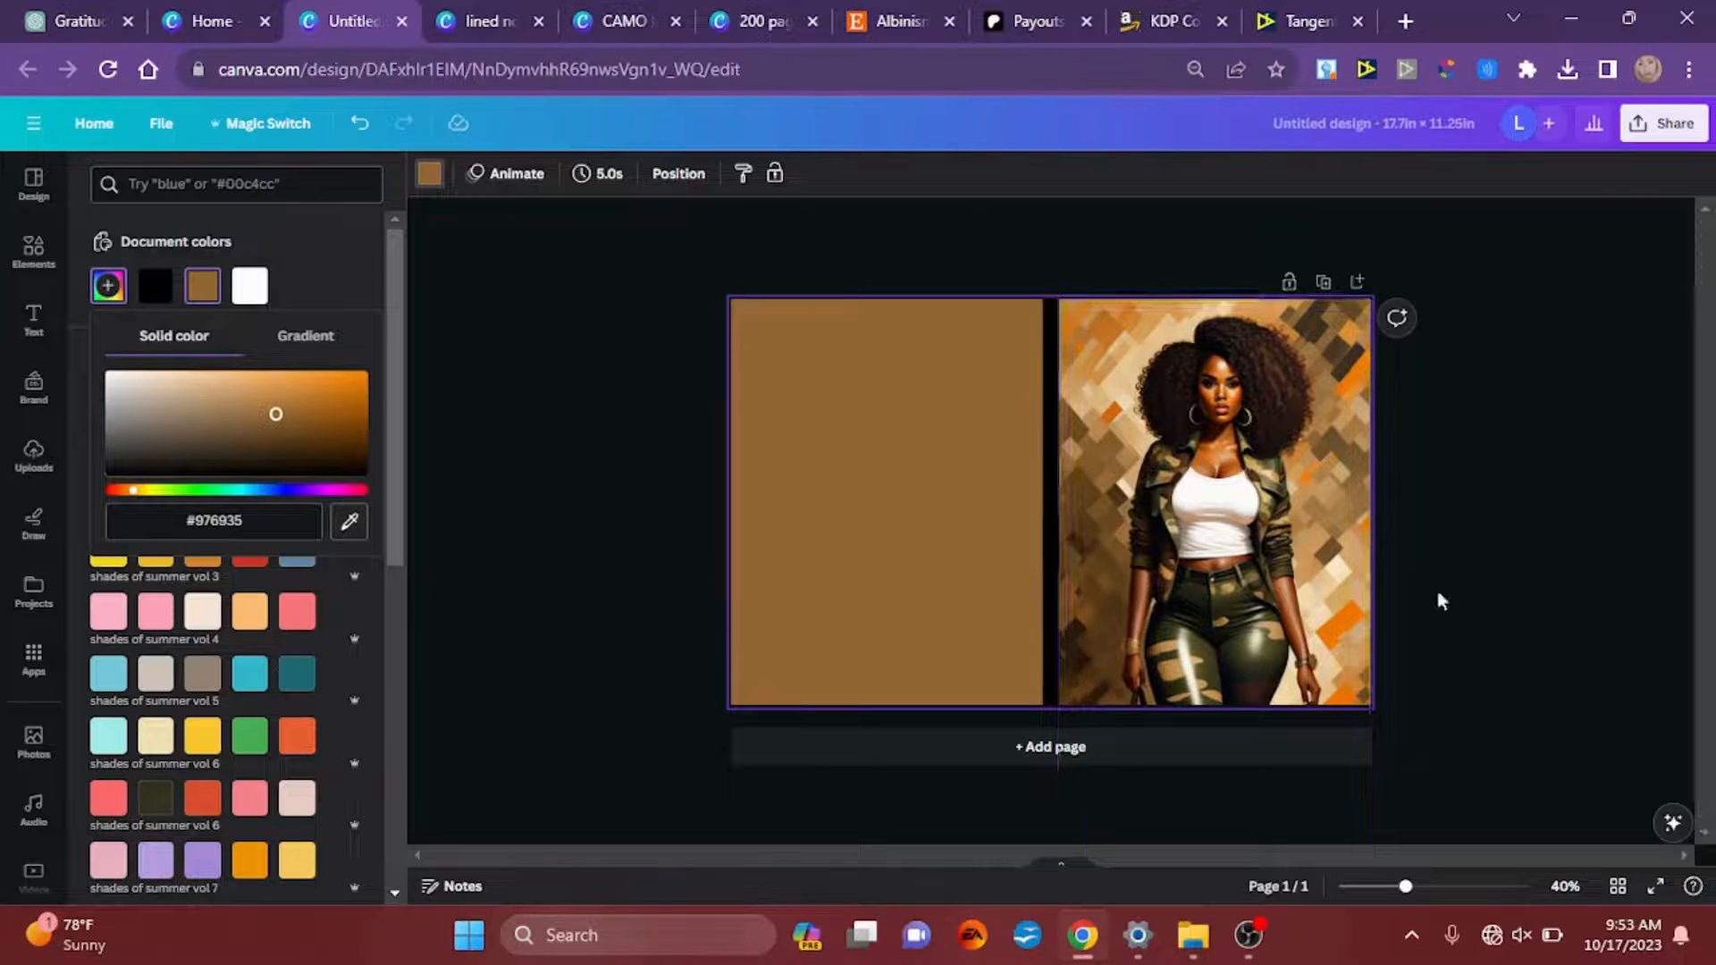
{"action": "left_click", "coordinate": [615, 508]}
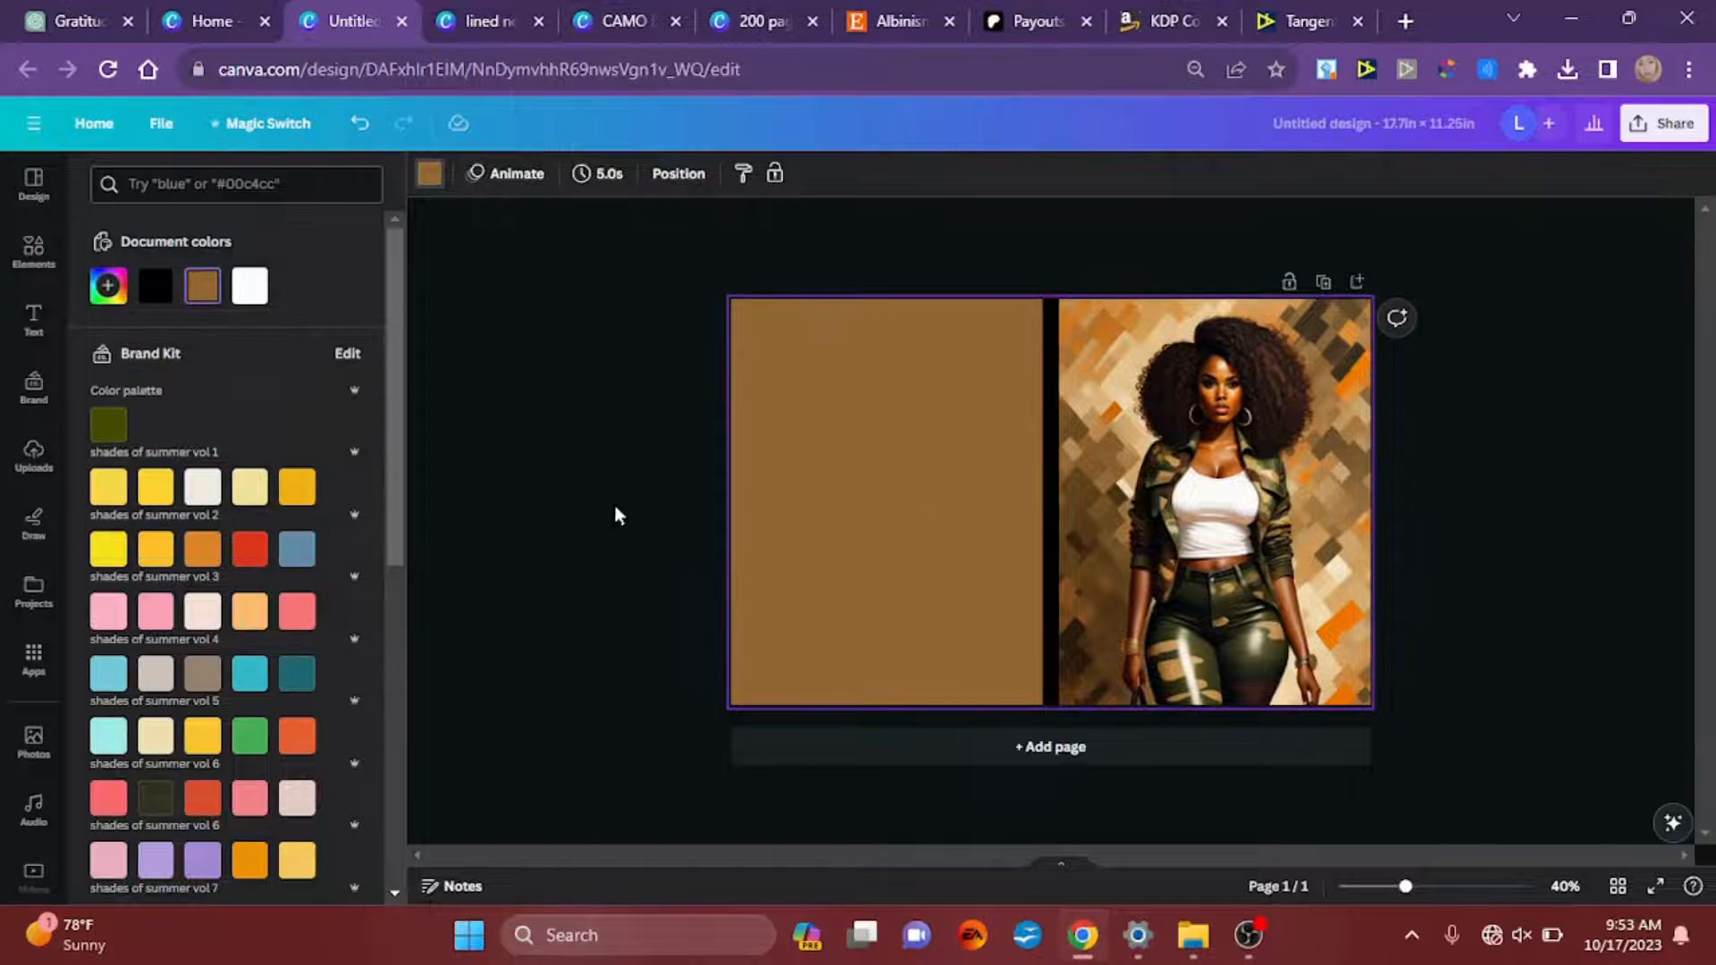
{"action": "left_click", "coordinate": [993, 361]}
Step: Separate the woman from the front cover image with Magic Grab and shift her toward the cover's outer edge
{"action": "left_click", "coordinate": [1210, 545]}
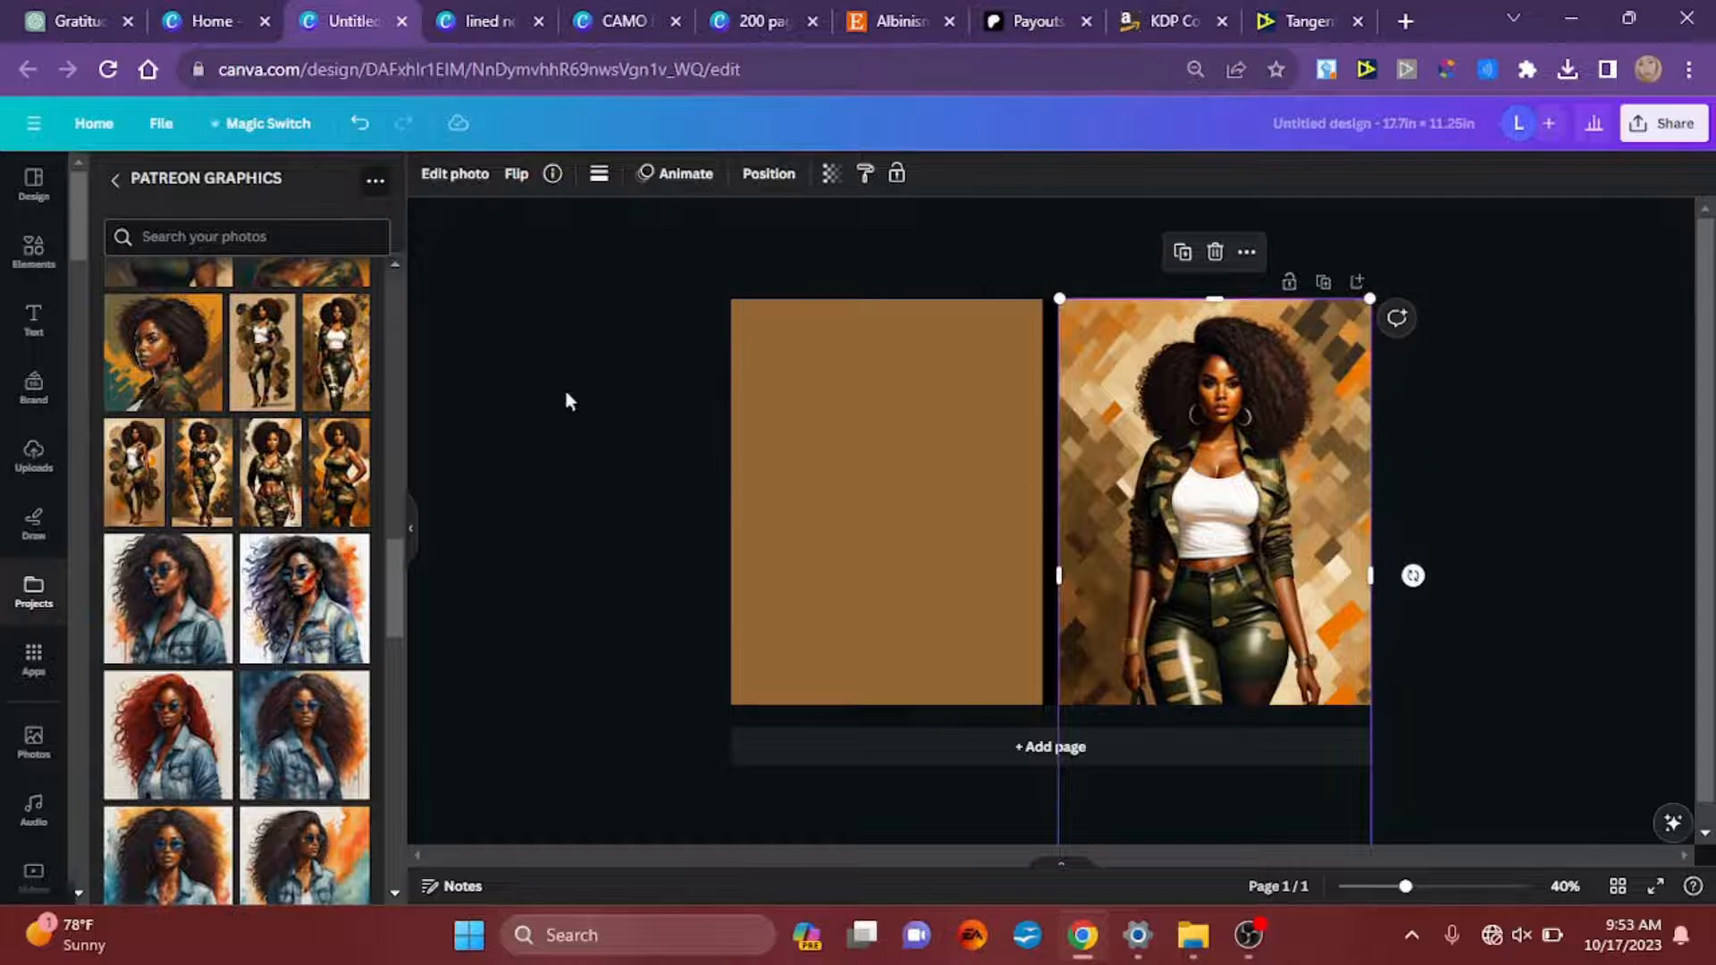
{"action": "left_click", "coordinate": [449, 179]}
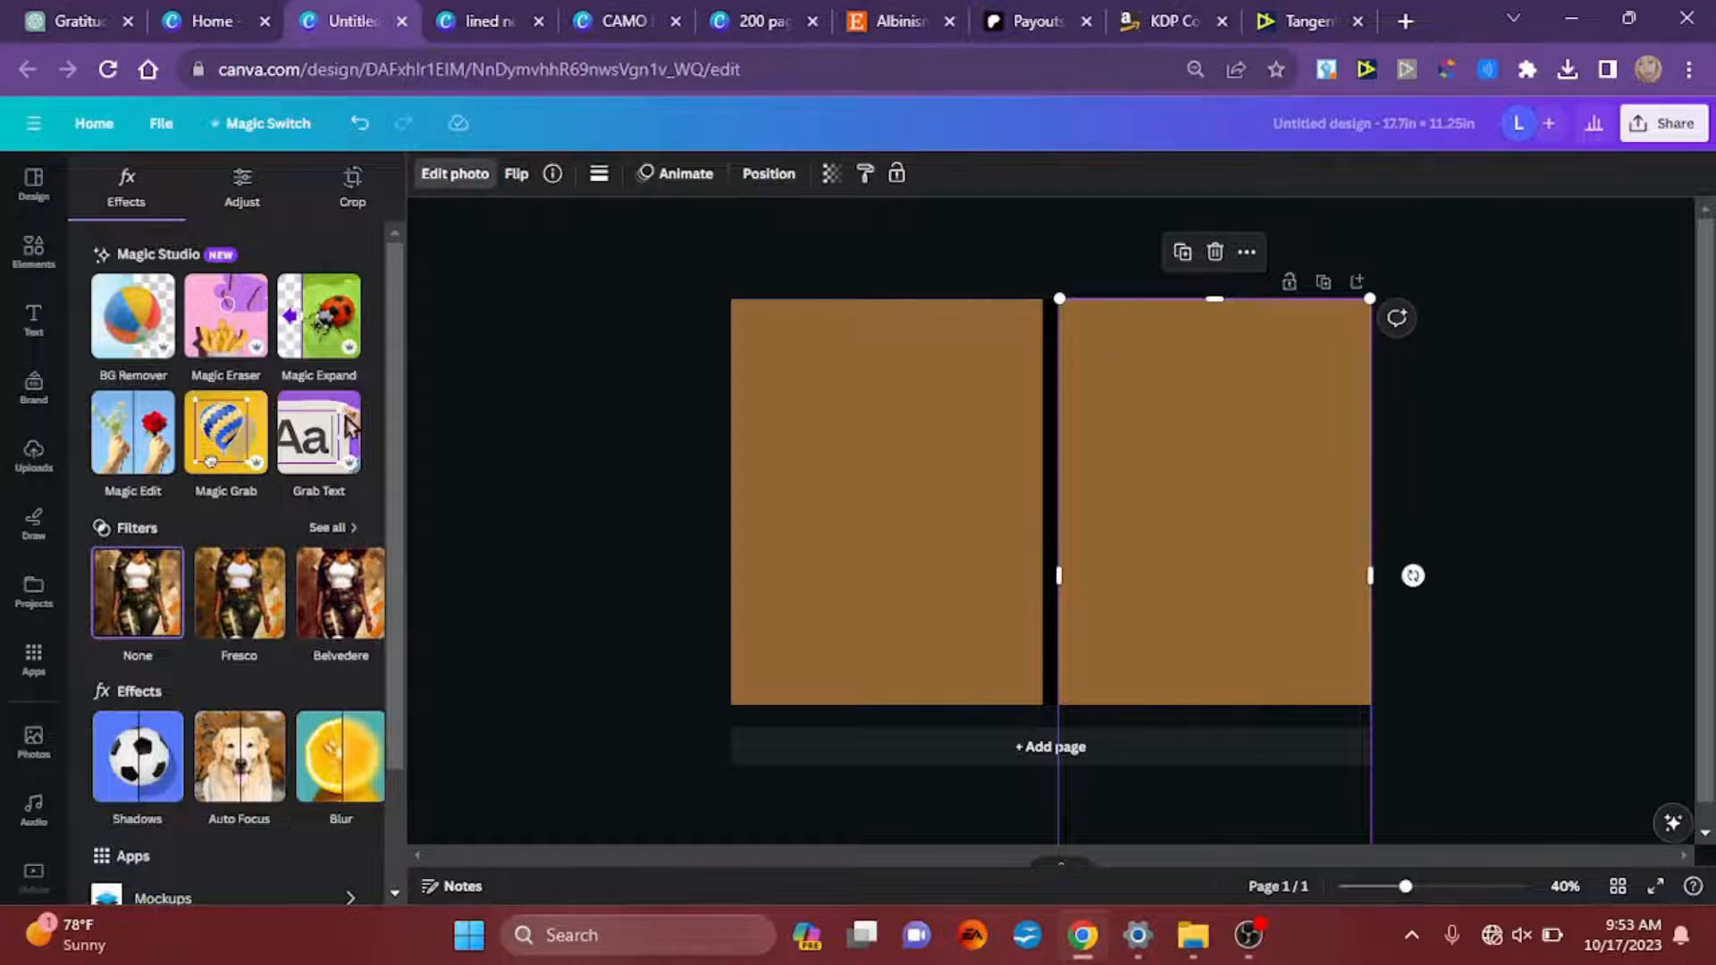
{"action": "left_click", "coordinate": [237, 436]}
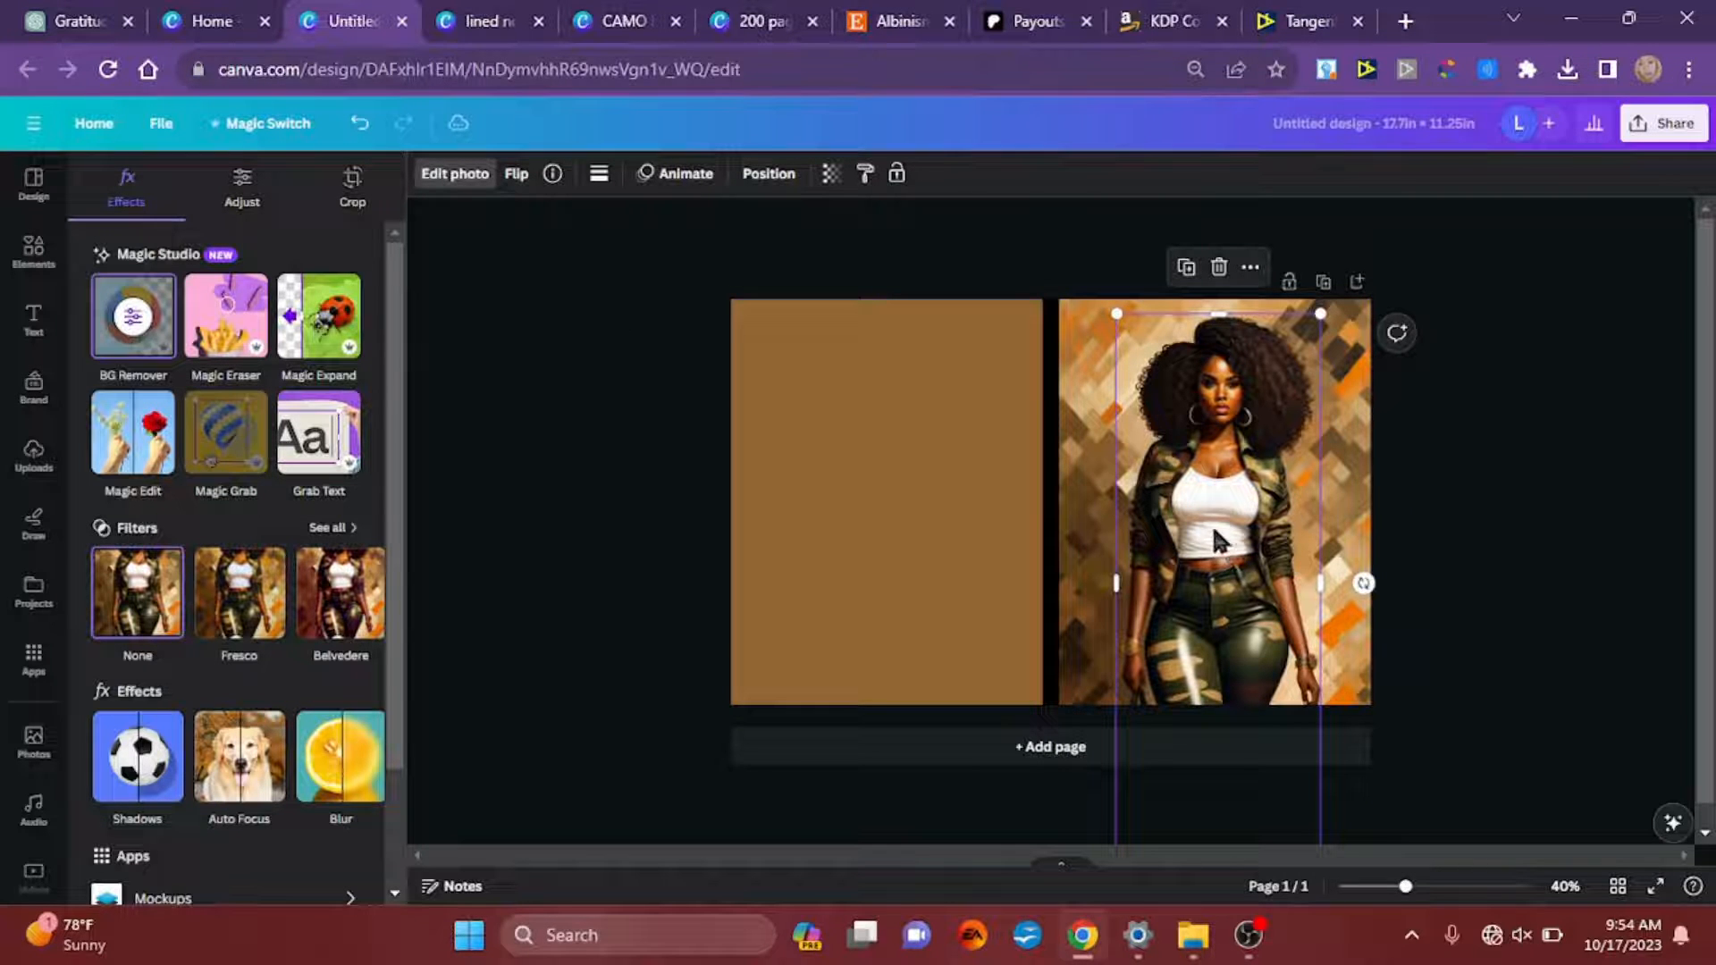
{"action": "left_click_drag", "start_coordinate": [1213, 534], "coordinate": [1248, 560]}
{"action": "mouse_move", "coordinate": [1281, 545]}
{"action": "left_mouse_down"}
{"action": "mouse_move", "coordinate": [1251, 502]}
{"action": "mouse_move", "coordinate": [1258, 529]}
{"action": "left_mouse_up"}
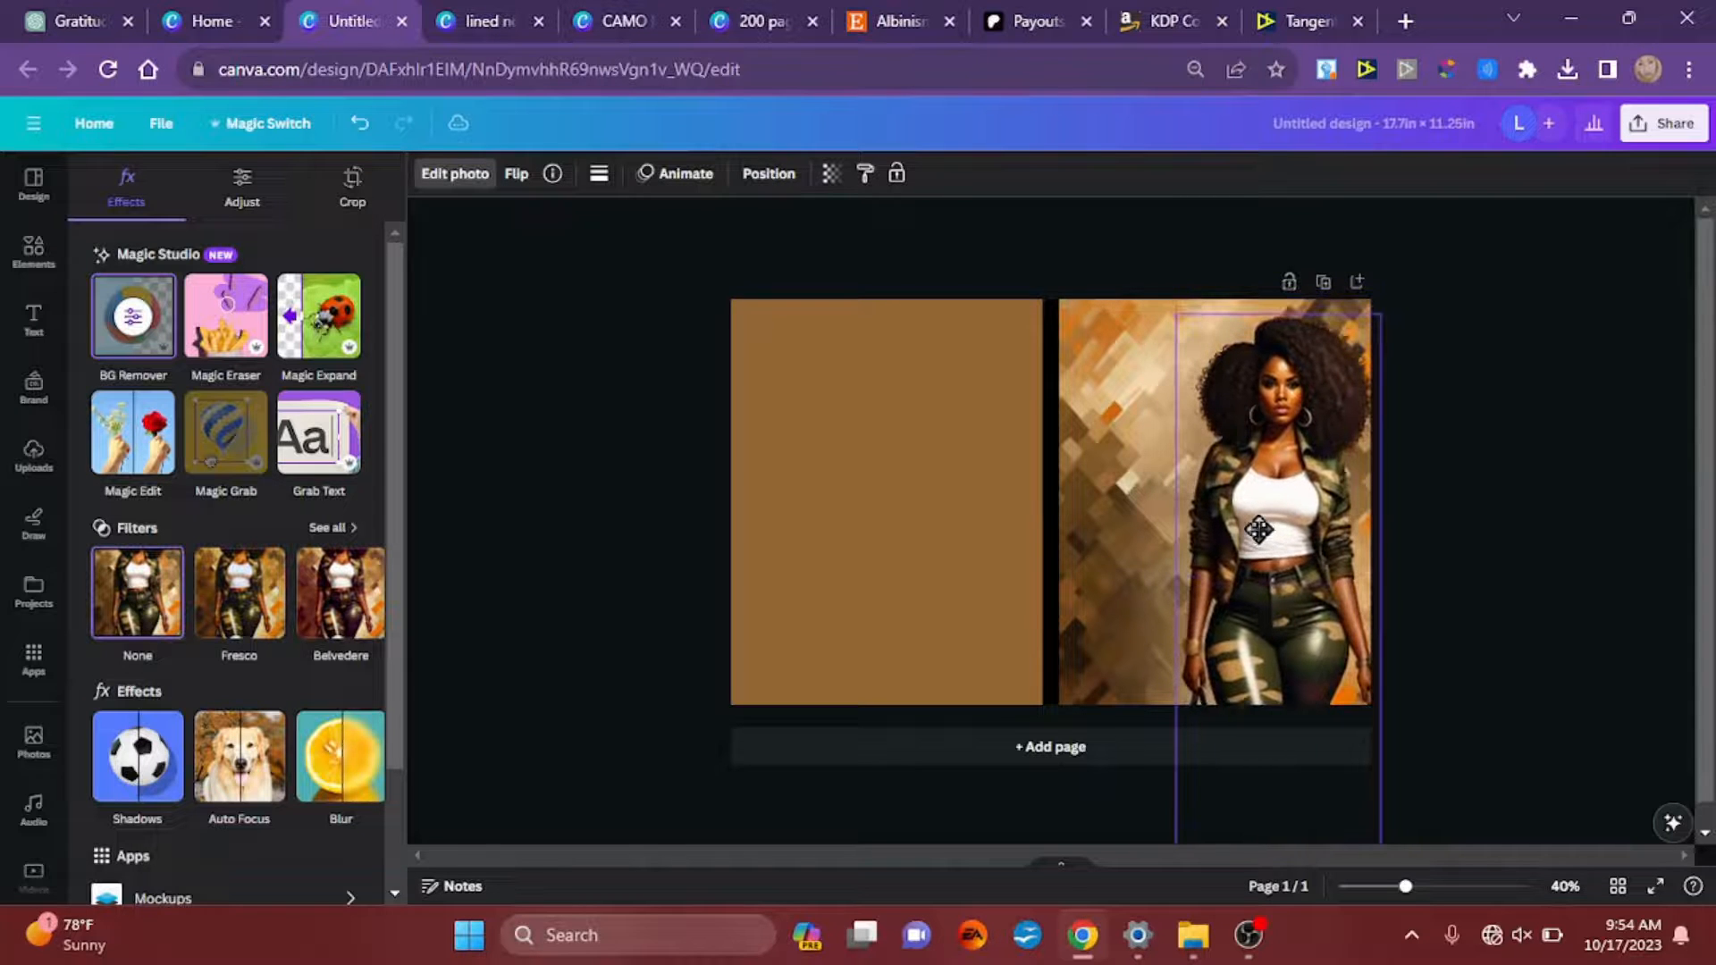
Step: Place a copy of the front cover's background image over the back cover, flush with its top and outer edges
{"action": "left_click", "coordinate": [1111, 531]}
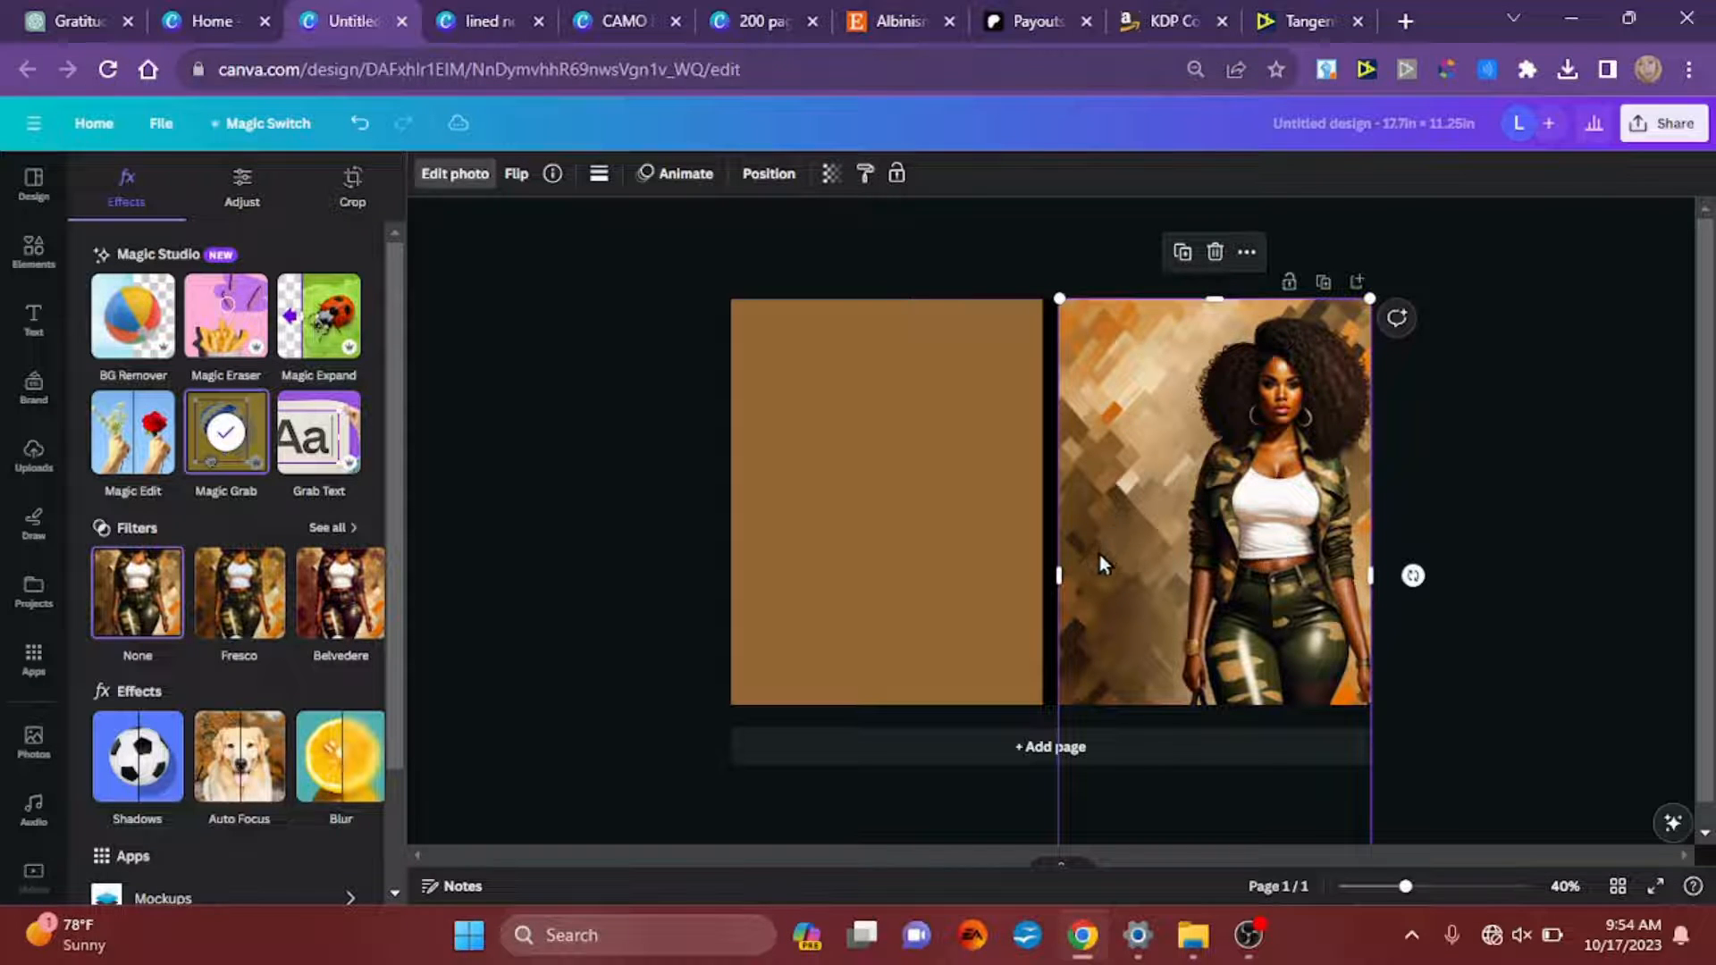
{"action": "left_click_drag", "start_coordinate": [1099, 554], "coordinate": [761, 539]}
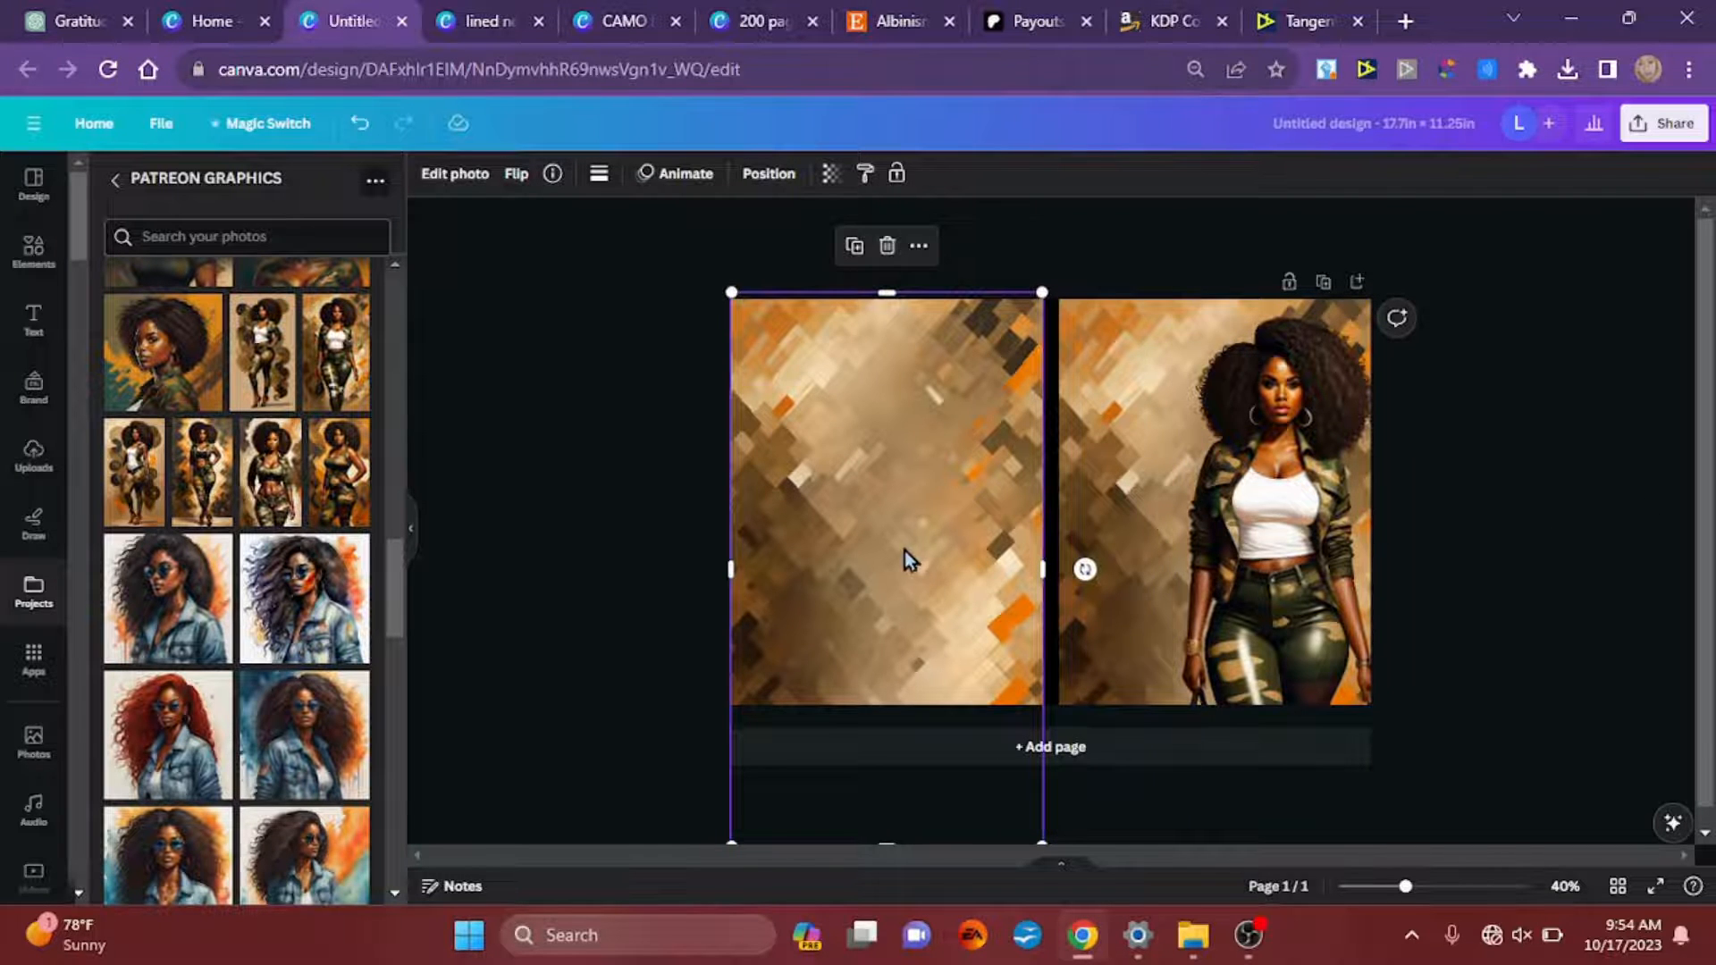
{"action": "mouse_move", "coordinate": [905, 551]}
{"action": "left_mouse_down"}
{"action": "mouse_move", "coordinate": [888, 549]}
{"action": "mouse_move", "coordinate": [903, 563]}
{"action": "left_mouse_up"}
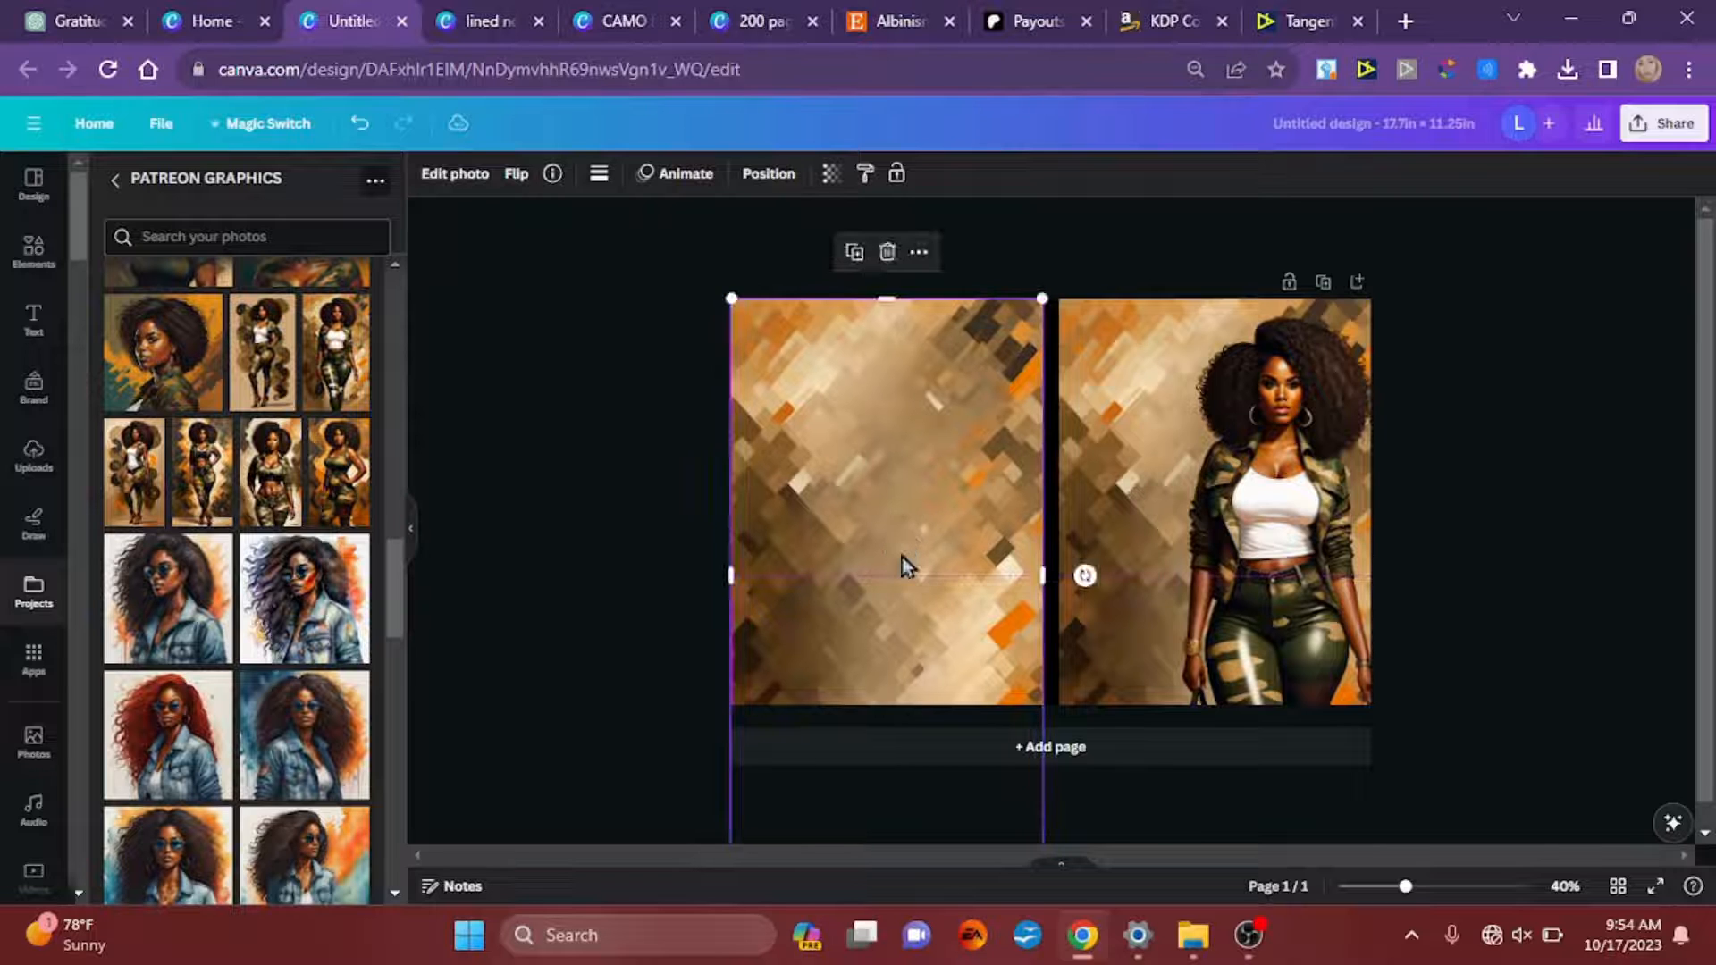
{"action": "scroll", "coordinate": [970, 418], "scroll_direction": "up", "scroll_amount": 3}
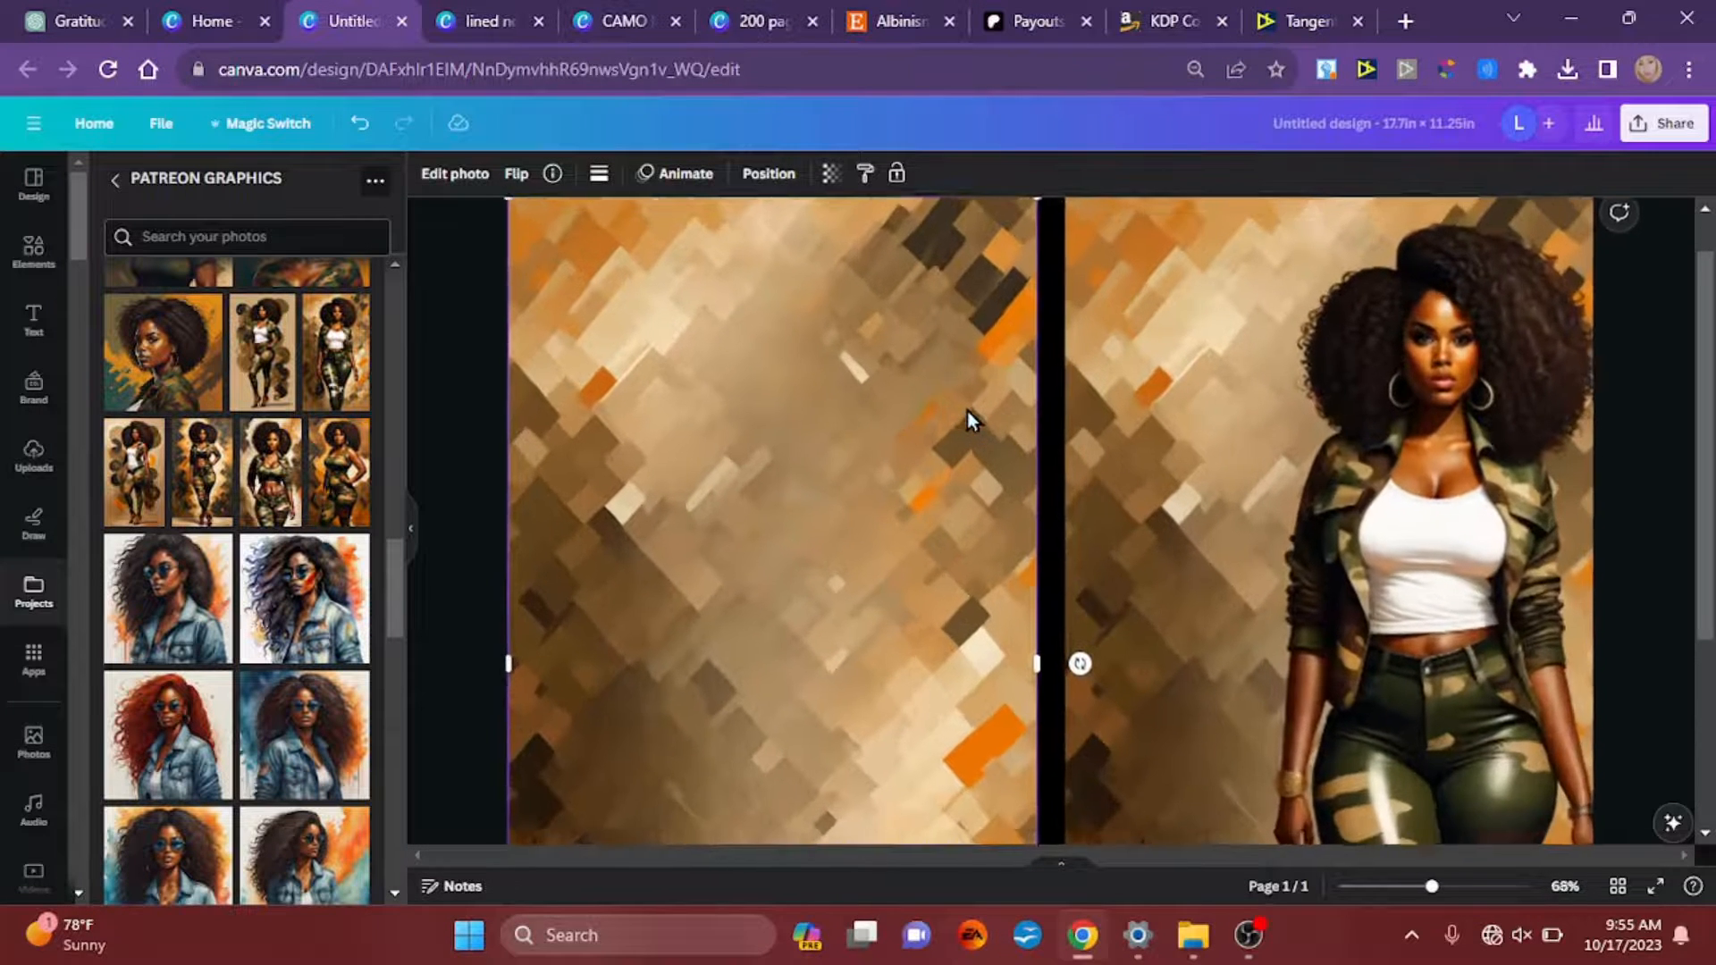
{"action": "scroll", "coordinate": [967, 412], "scroll_direction": "up", "scroll_amount": 1}
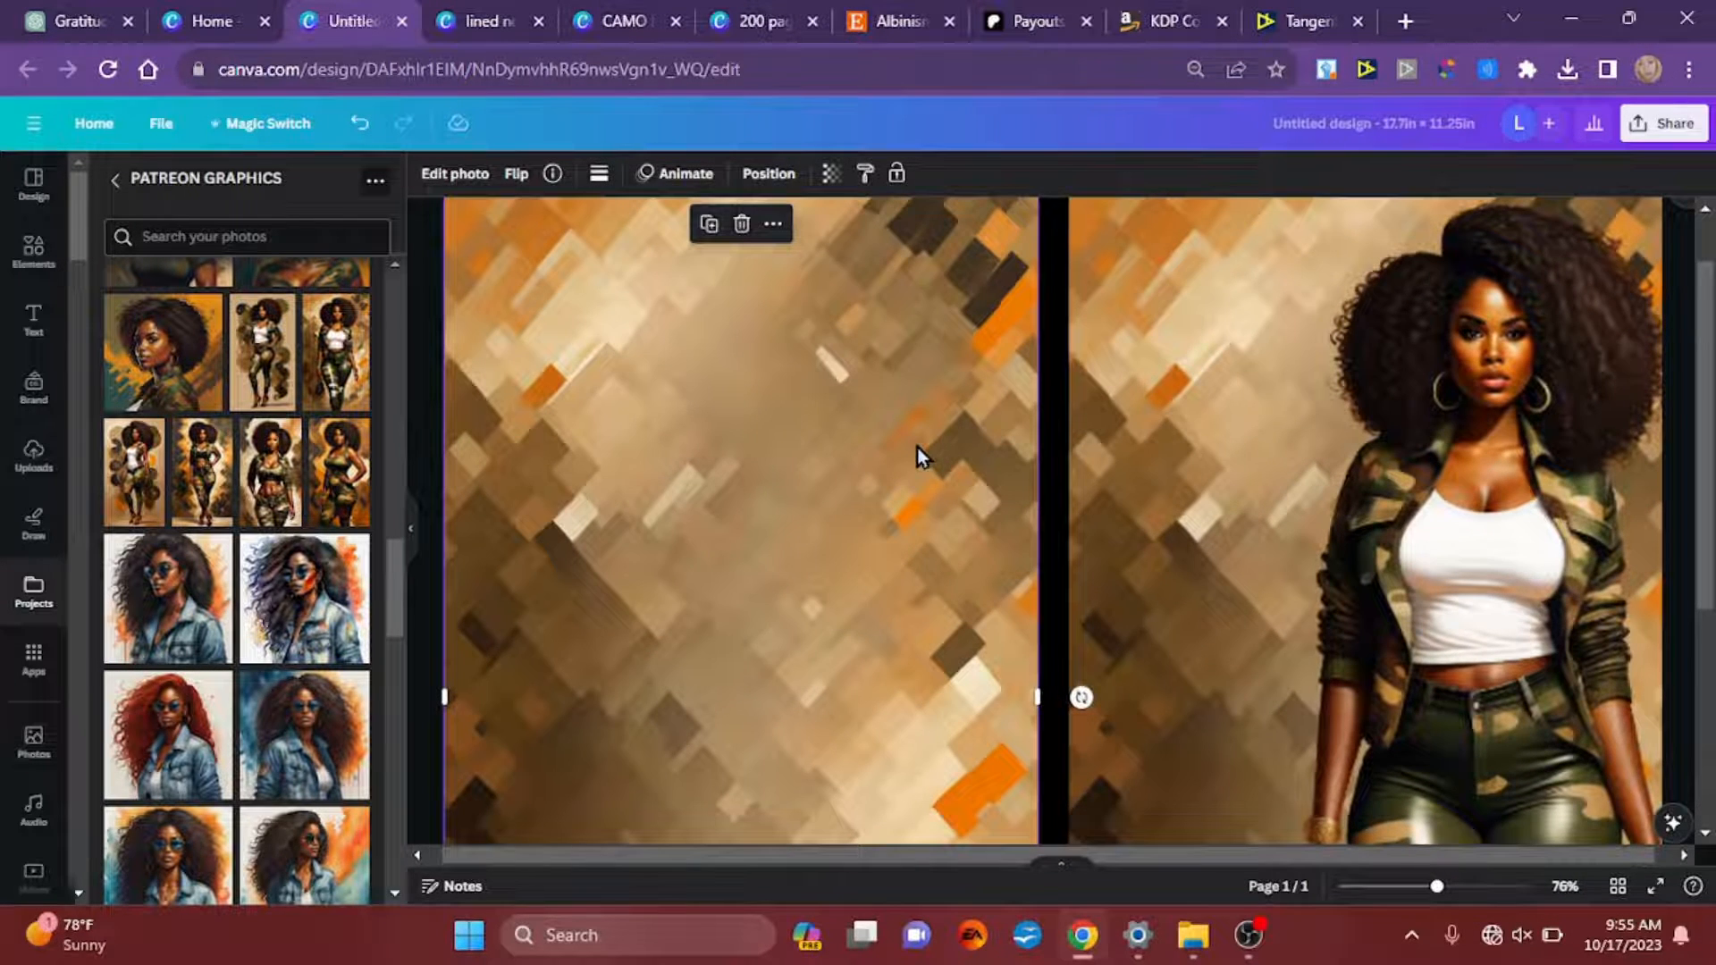
Step: Flip the back cover's background image horizontally so it mirrors the front cover's background across the spine
{"action": "scroll", "coordinate": [917, 447], "scroll_direction": "down", "scroll_amount": 3}
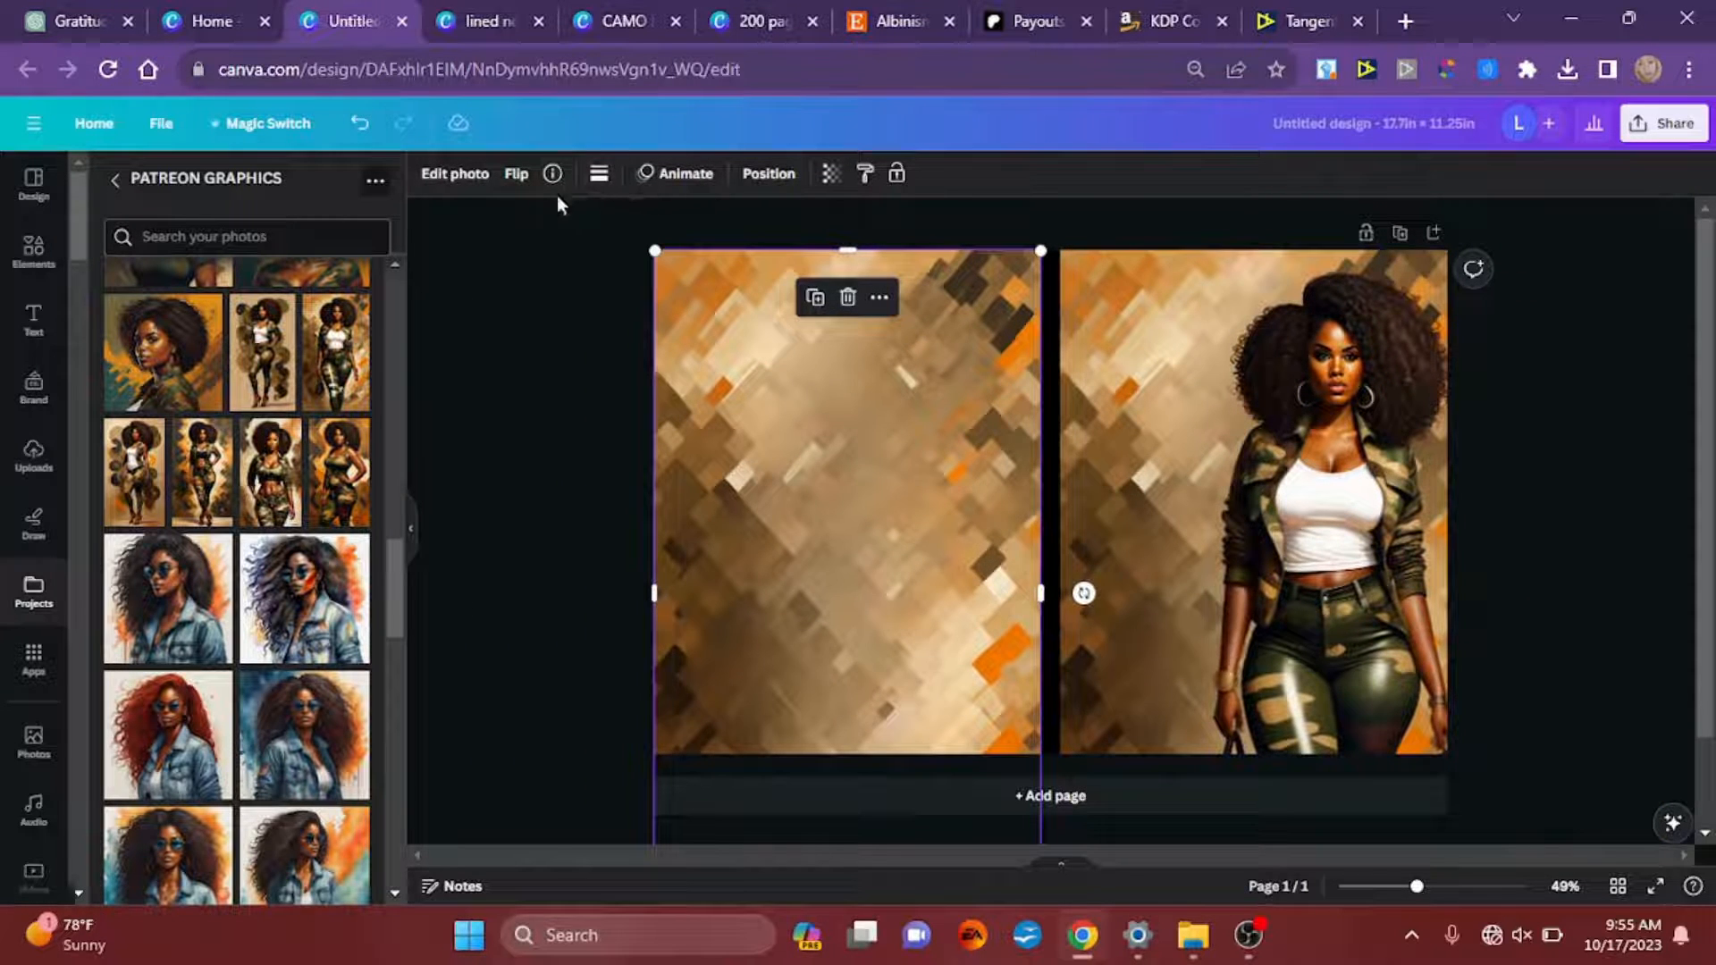
{"action": "left_click", "coordinate": [515, 175]}
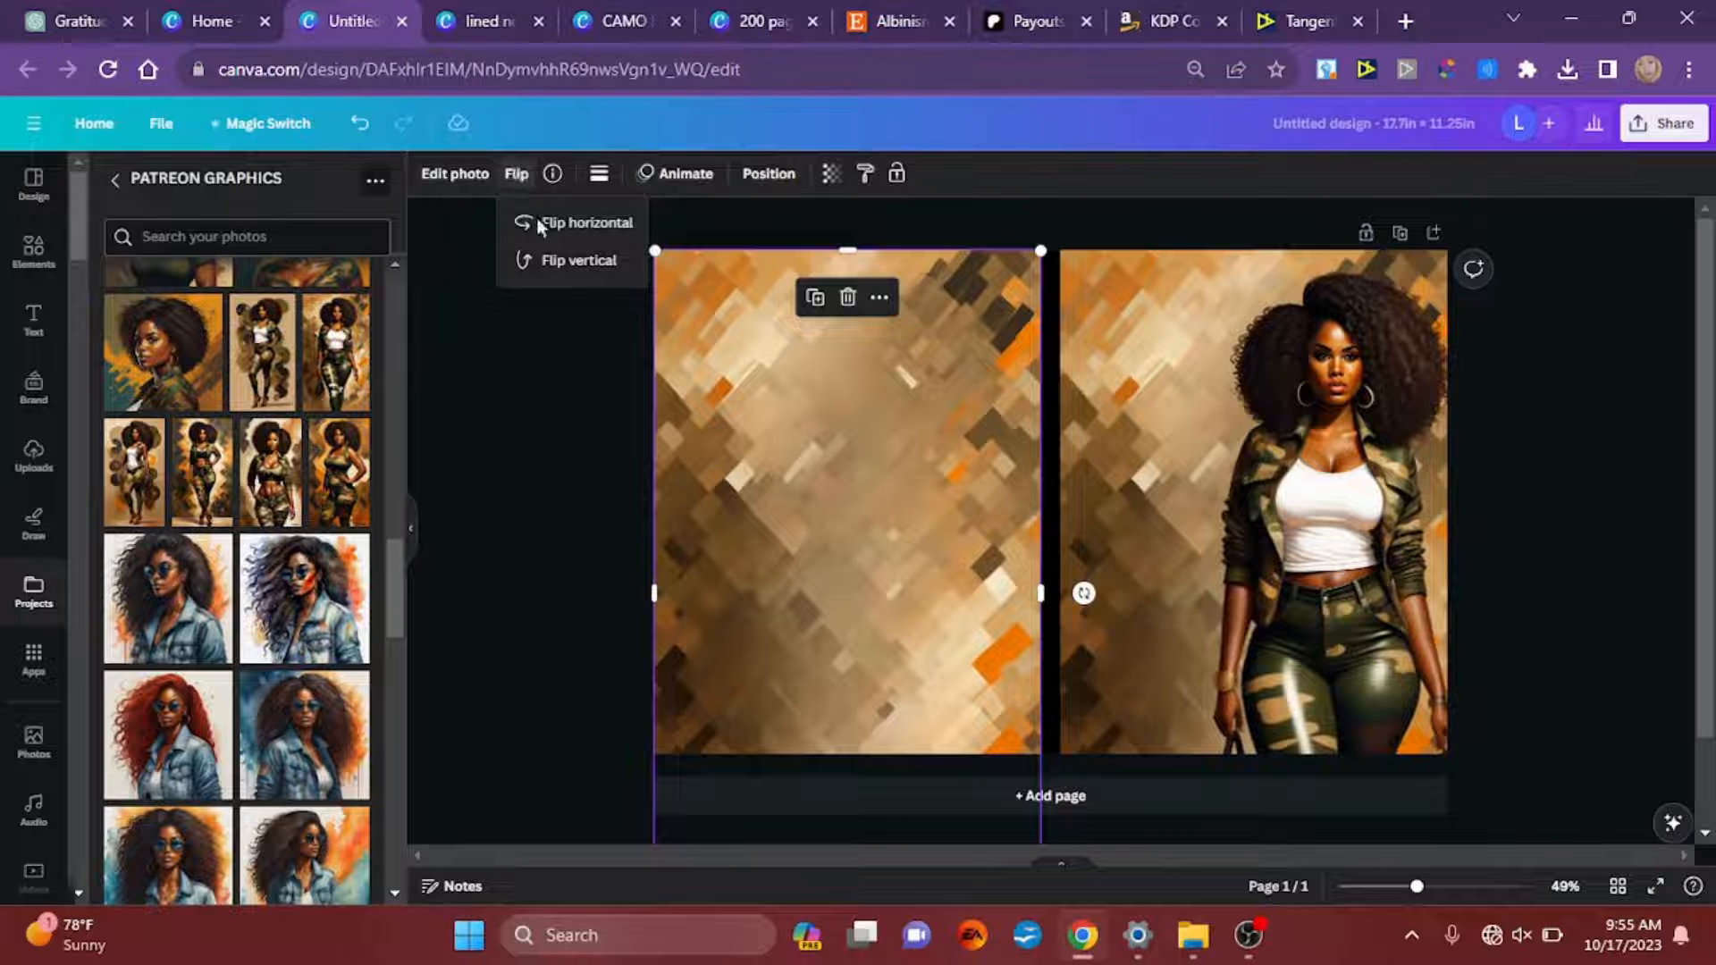
{"action": "left_click", "coordinate": [577, 228]}
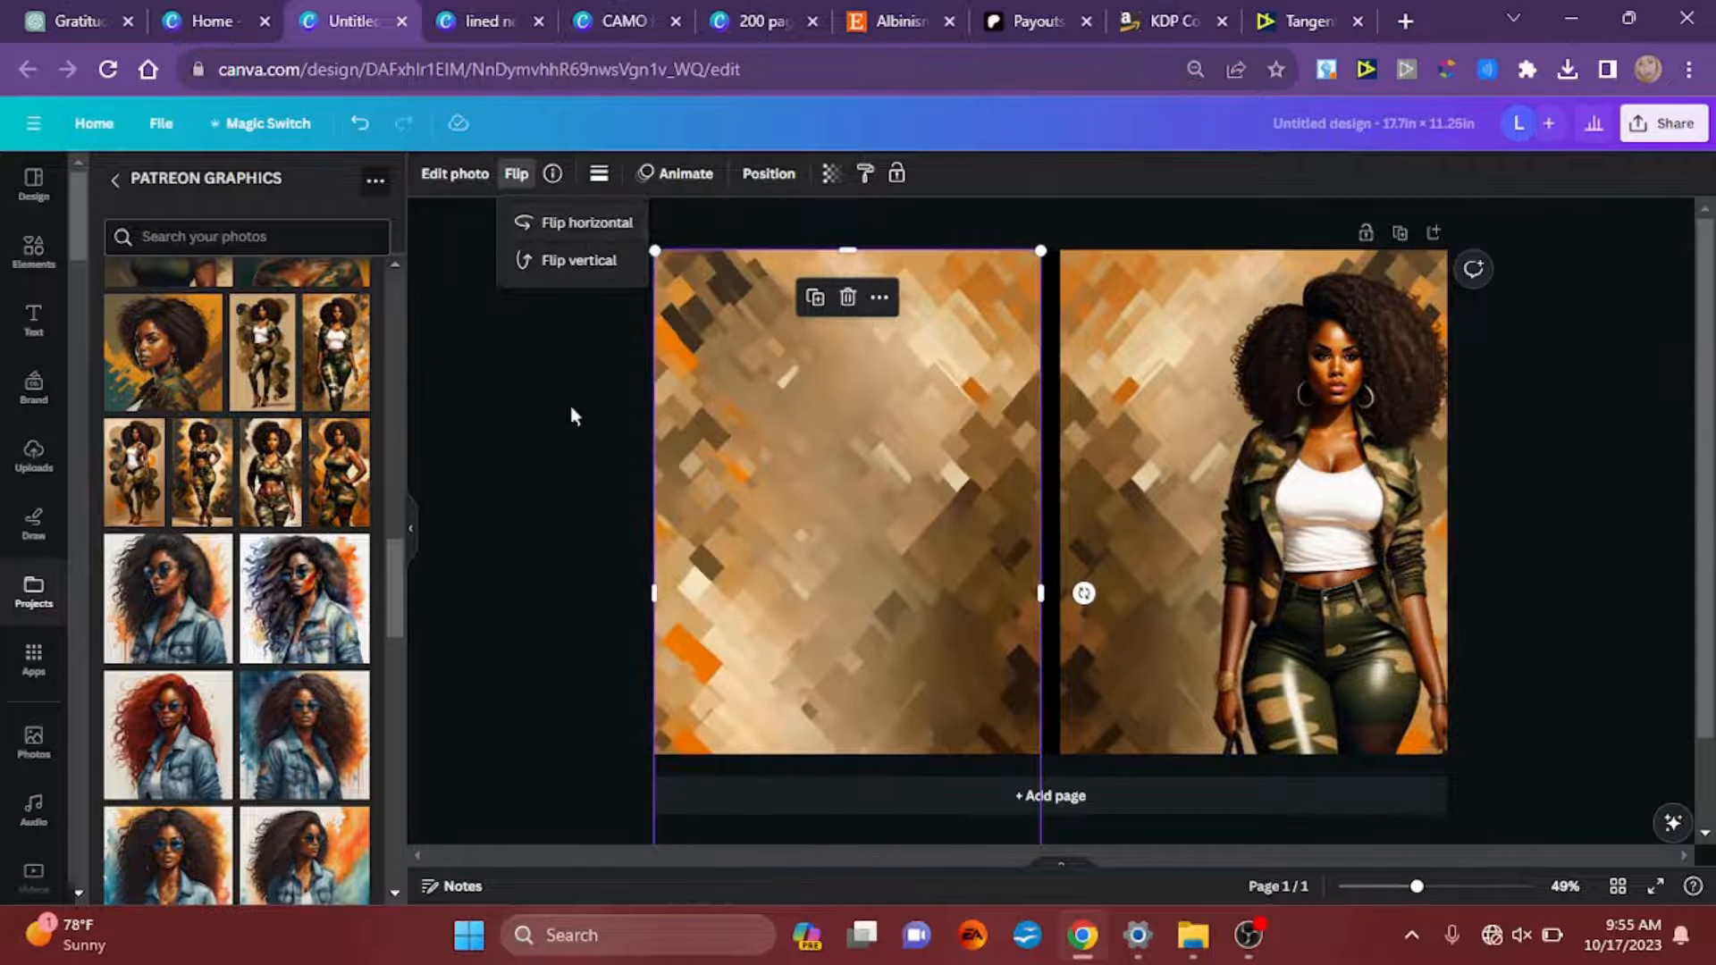
{"action": "left_click", "coordinate": [592, 535]}
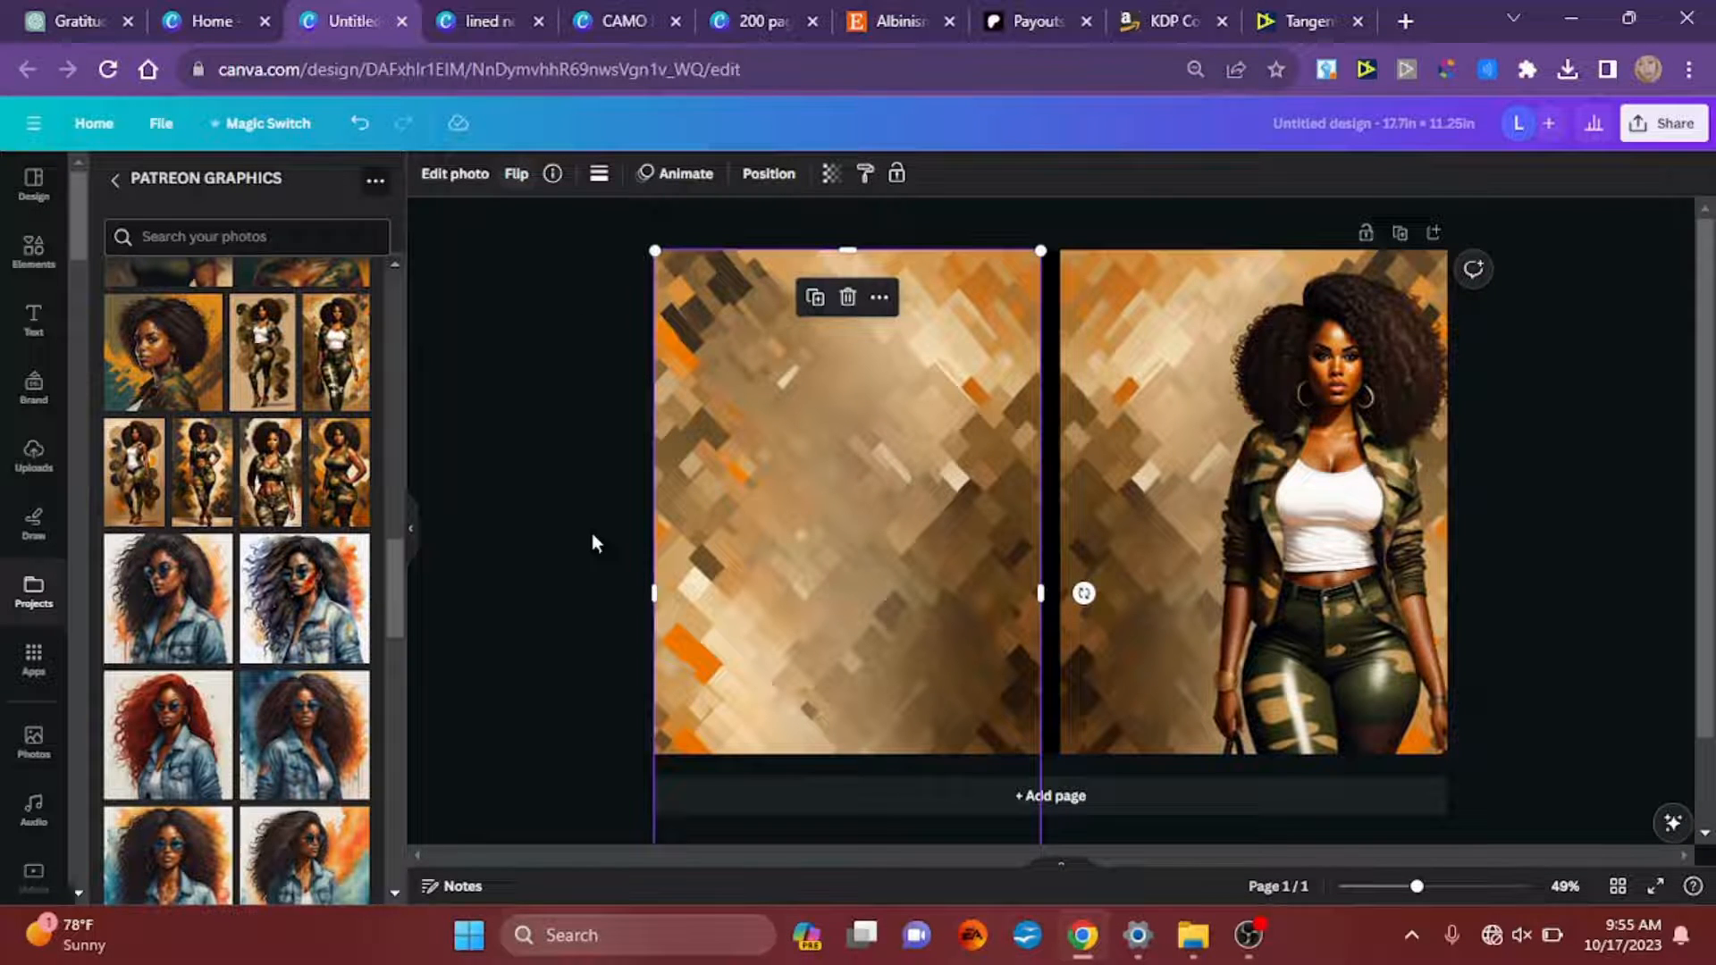
{"action": "left_click", "coordinate": [593, 534]}
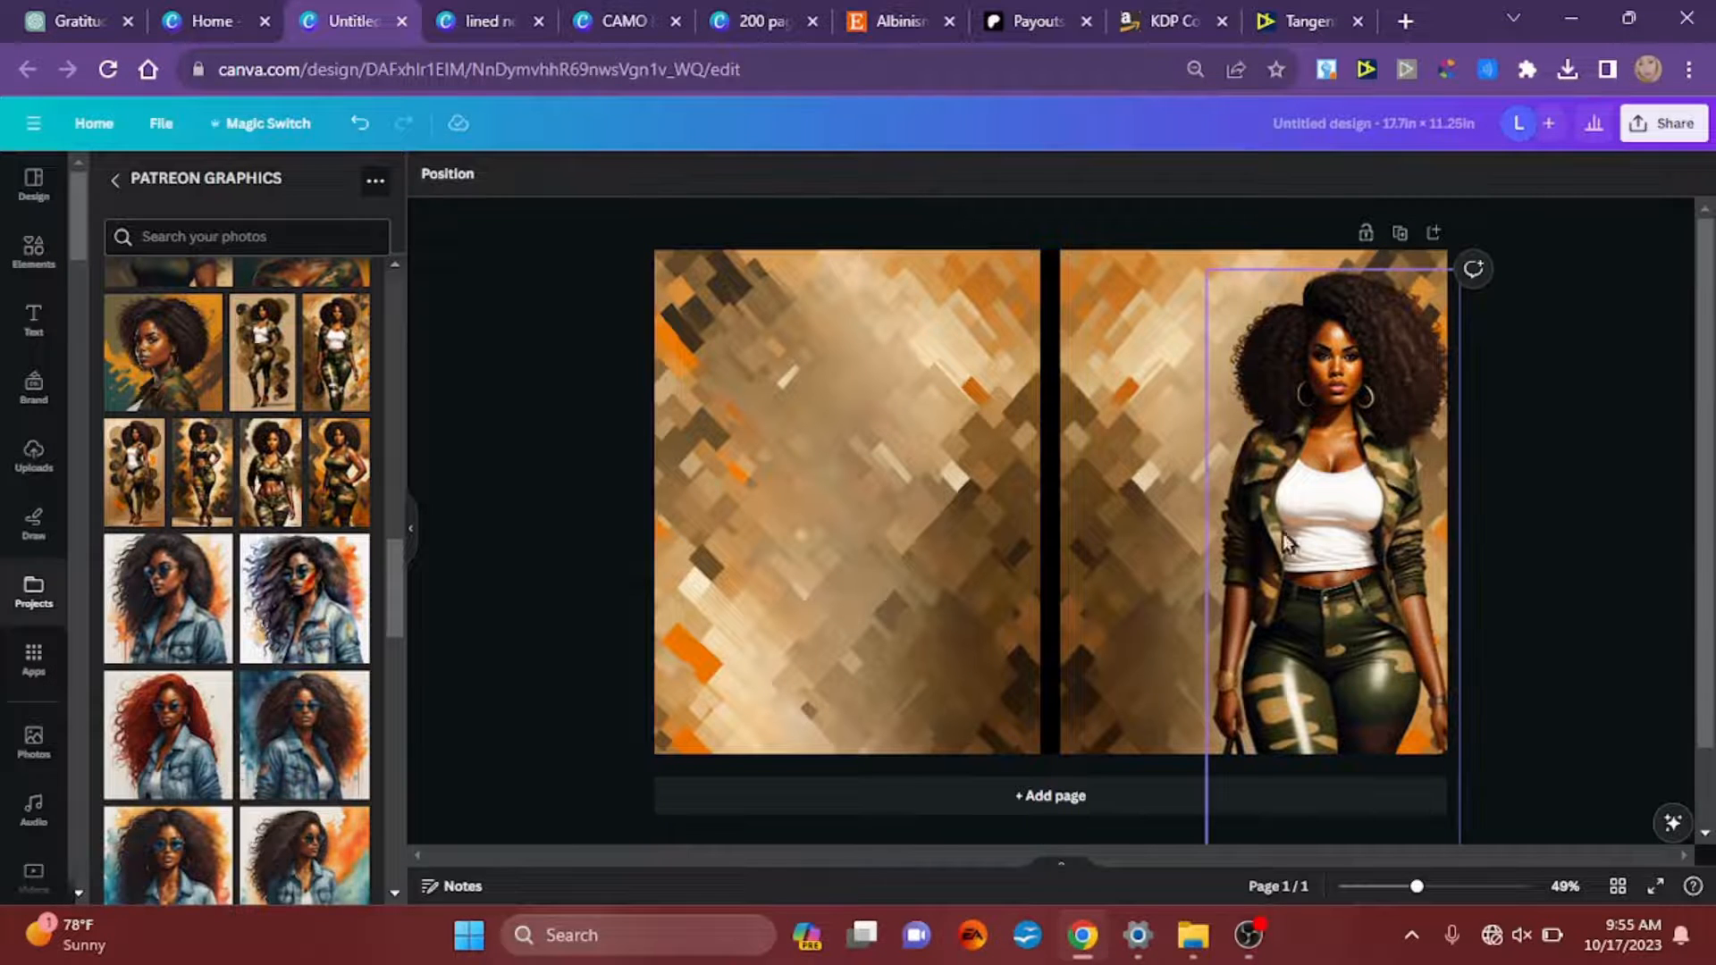
Step: Reposition the woman on the front cover, trying her nearer the centre before placing her fully inside the outer edge
{"action": "mouse_move", "coordinate": [1324, 551]}
{"action": "left_mouse_down"}
{"action": "mouse_move", "coordinate": [1240, 551]}
{"action": "mouse_move", "coordinate": [1316, 569]}
{"action": "left_mouse_up"}
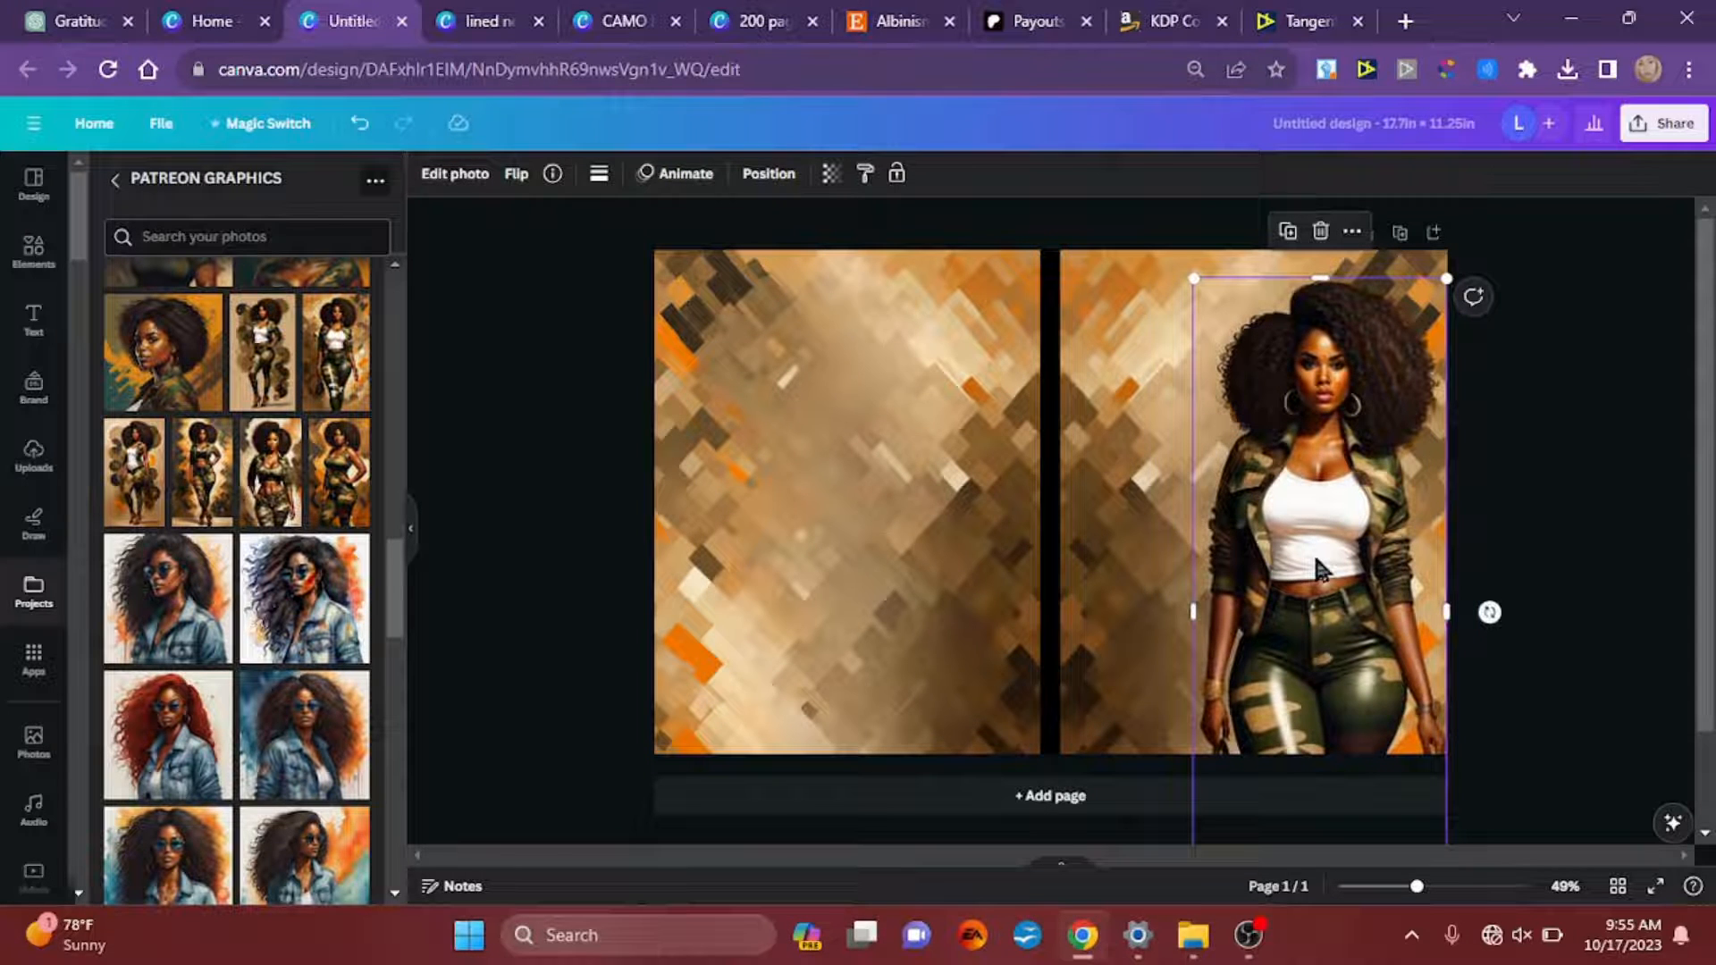
{"action": "left_click", "coordinate": [1590, 438]}
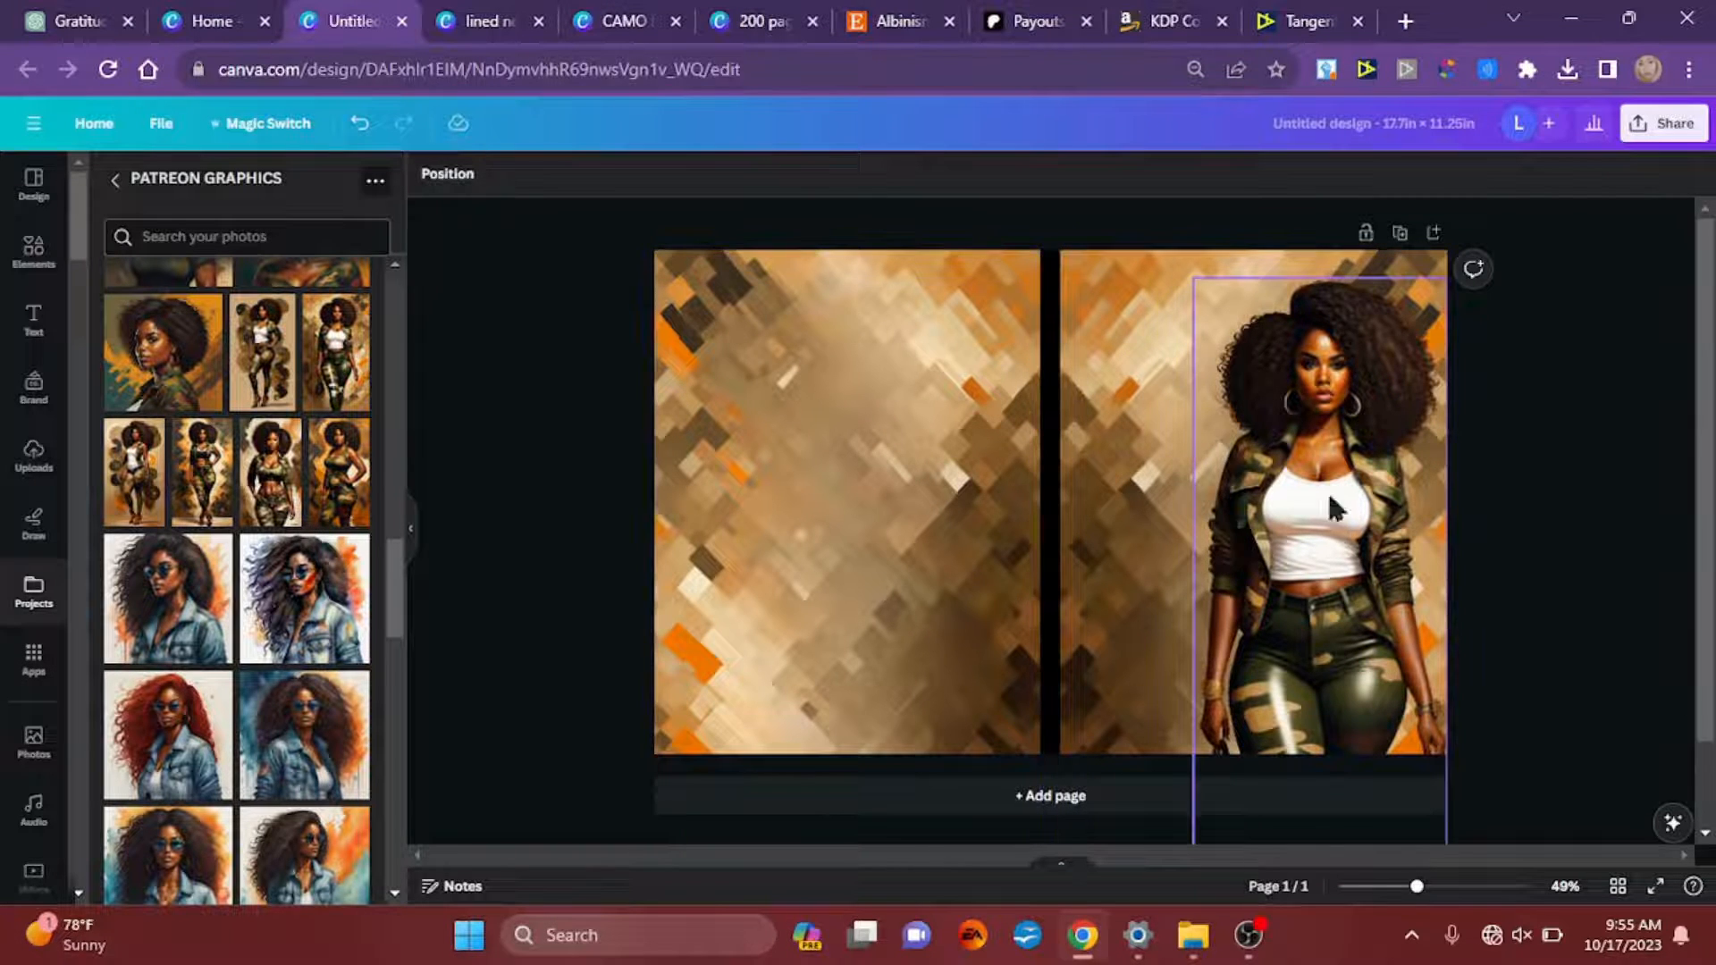
{"action": "left_click_drag", "start_coordinate": [1329, 562], "coordinate": [1253, 553]}
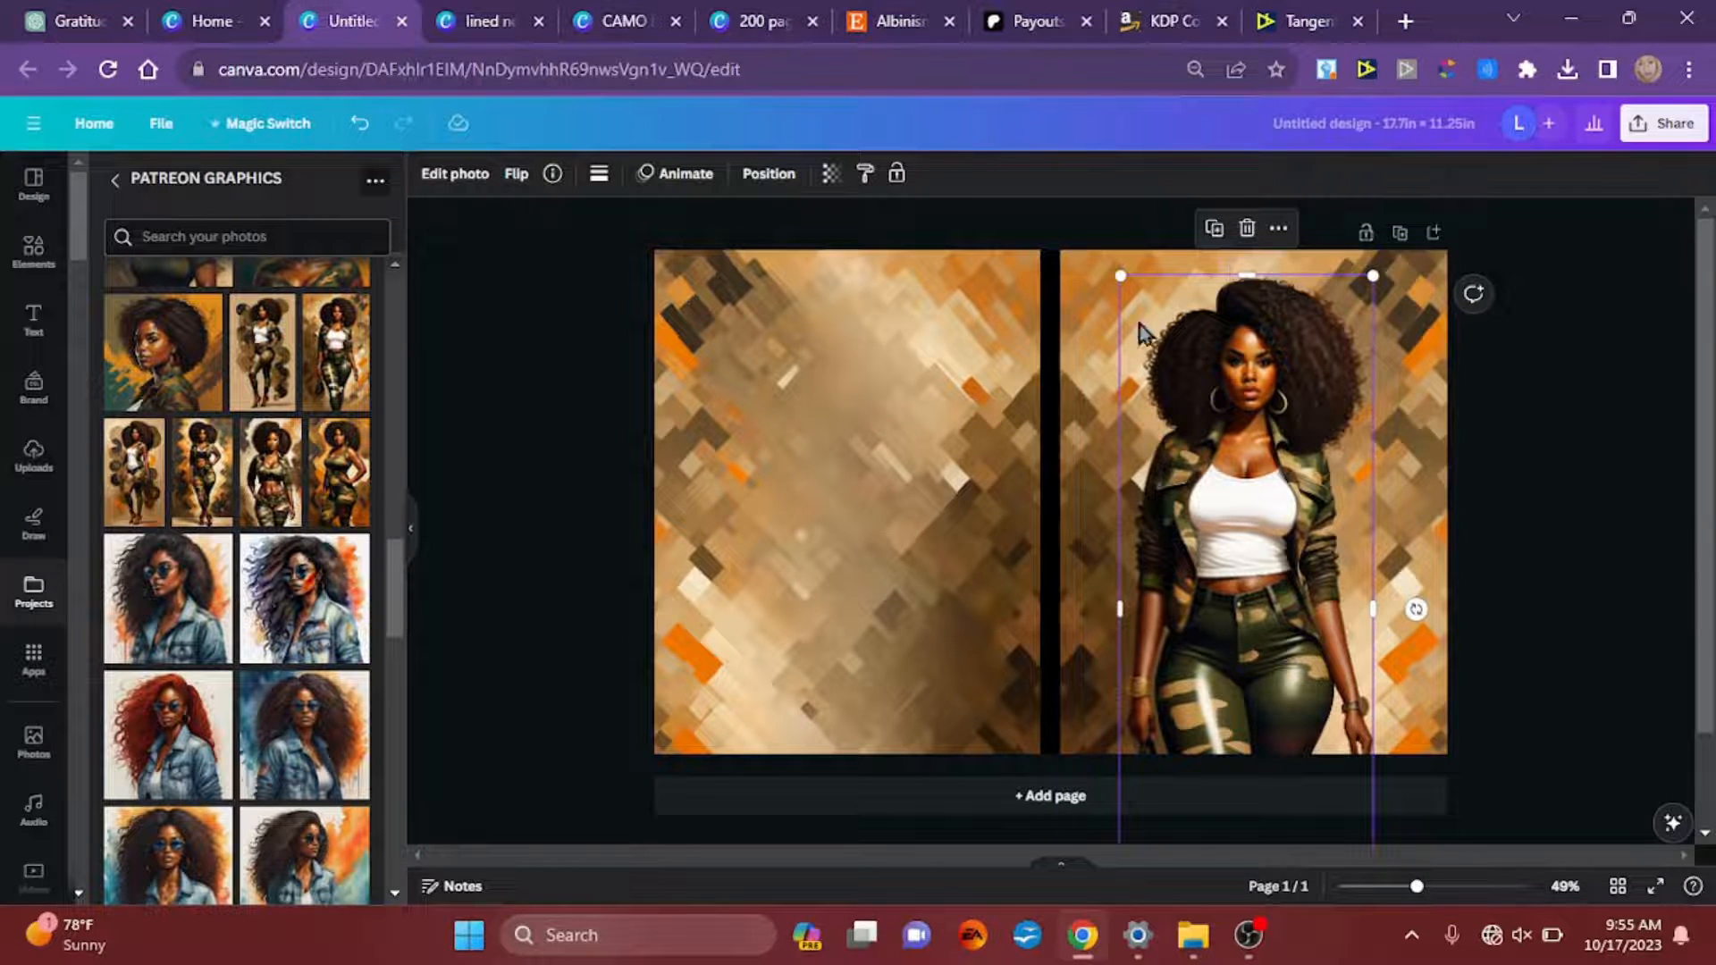
{"action": "left_click_drag", "start_coordinate": [1230, 529], "coordinate": [1298, 522]}
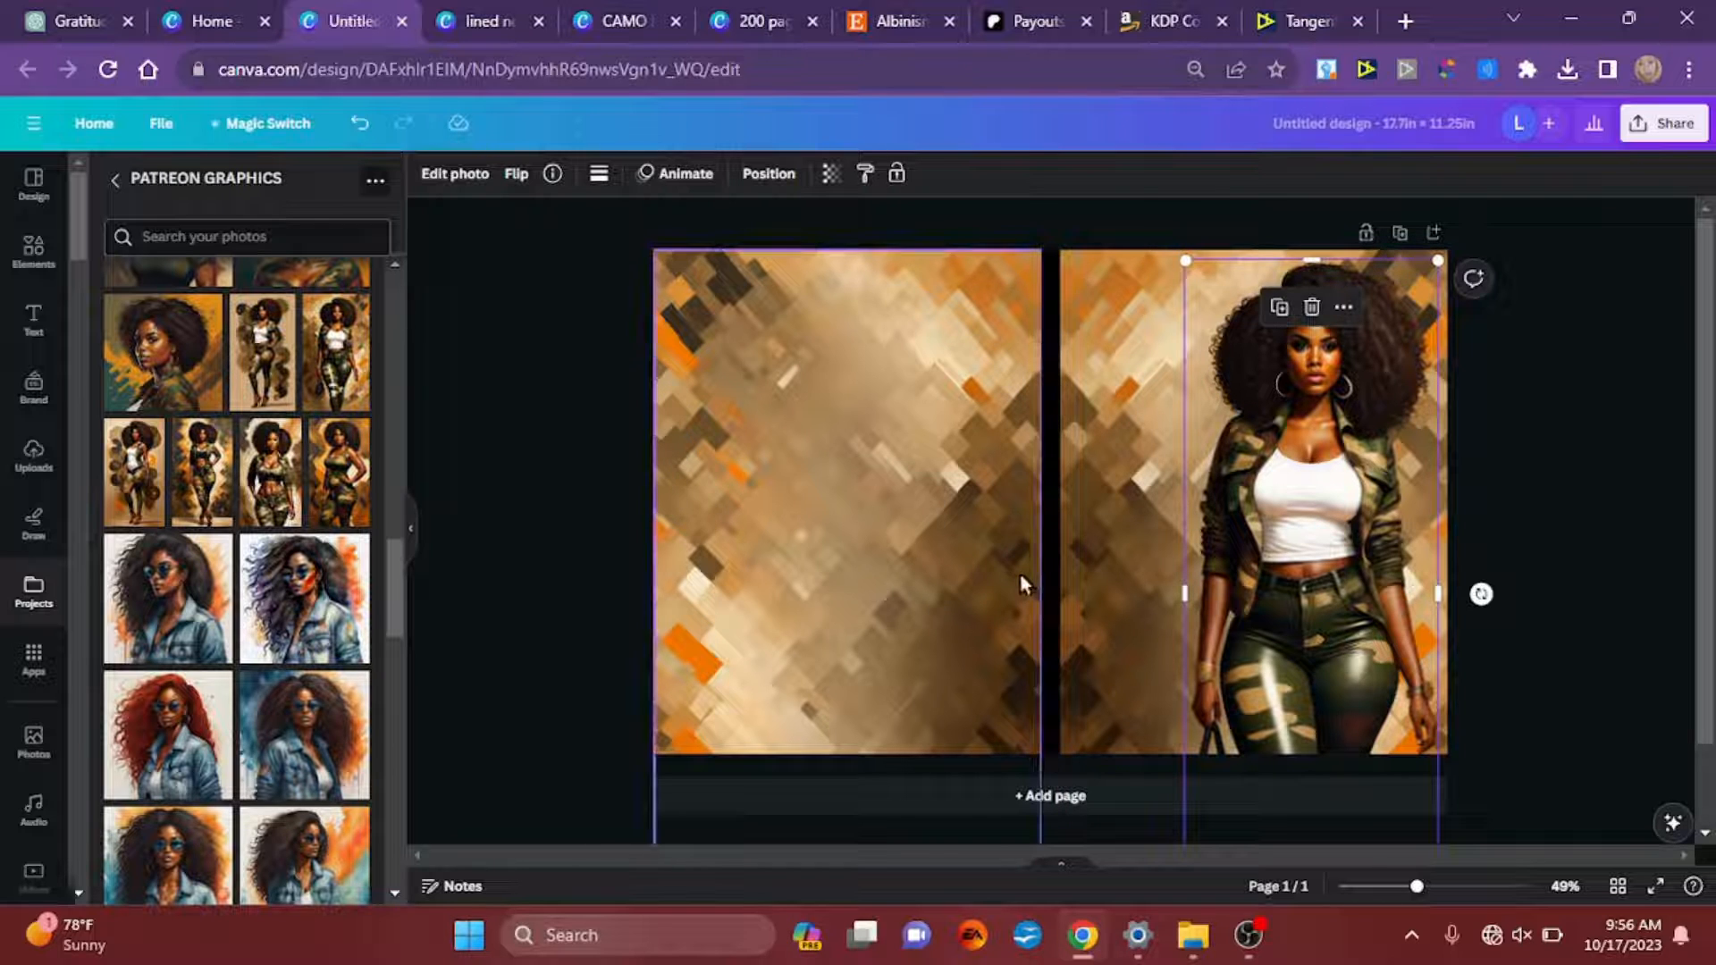
{"action": "left_click", "coordinate": [513, 445]}
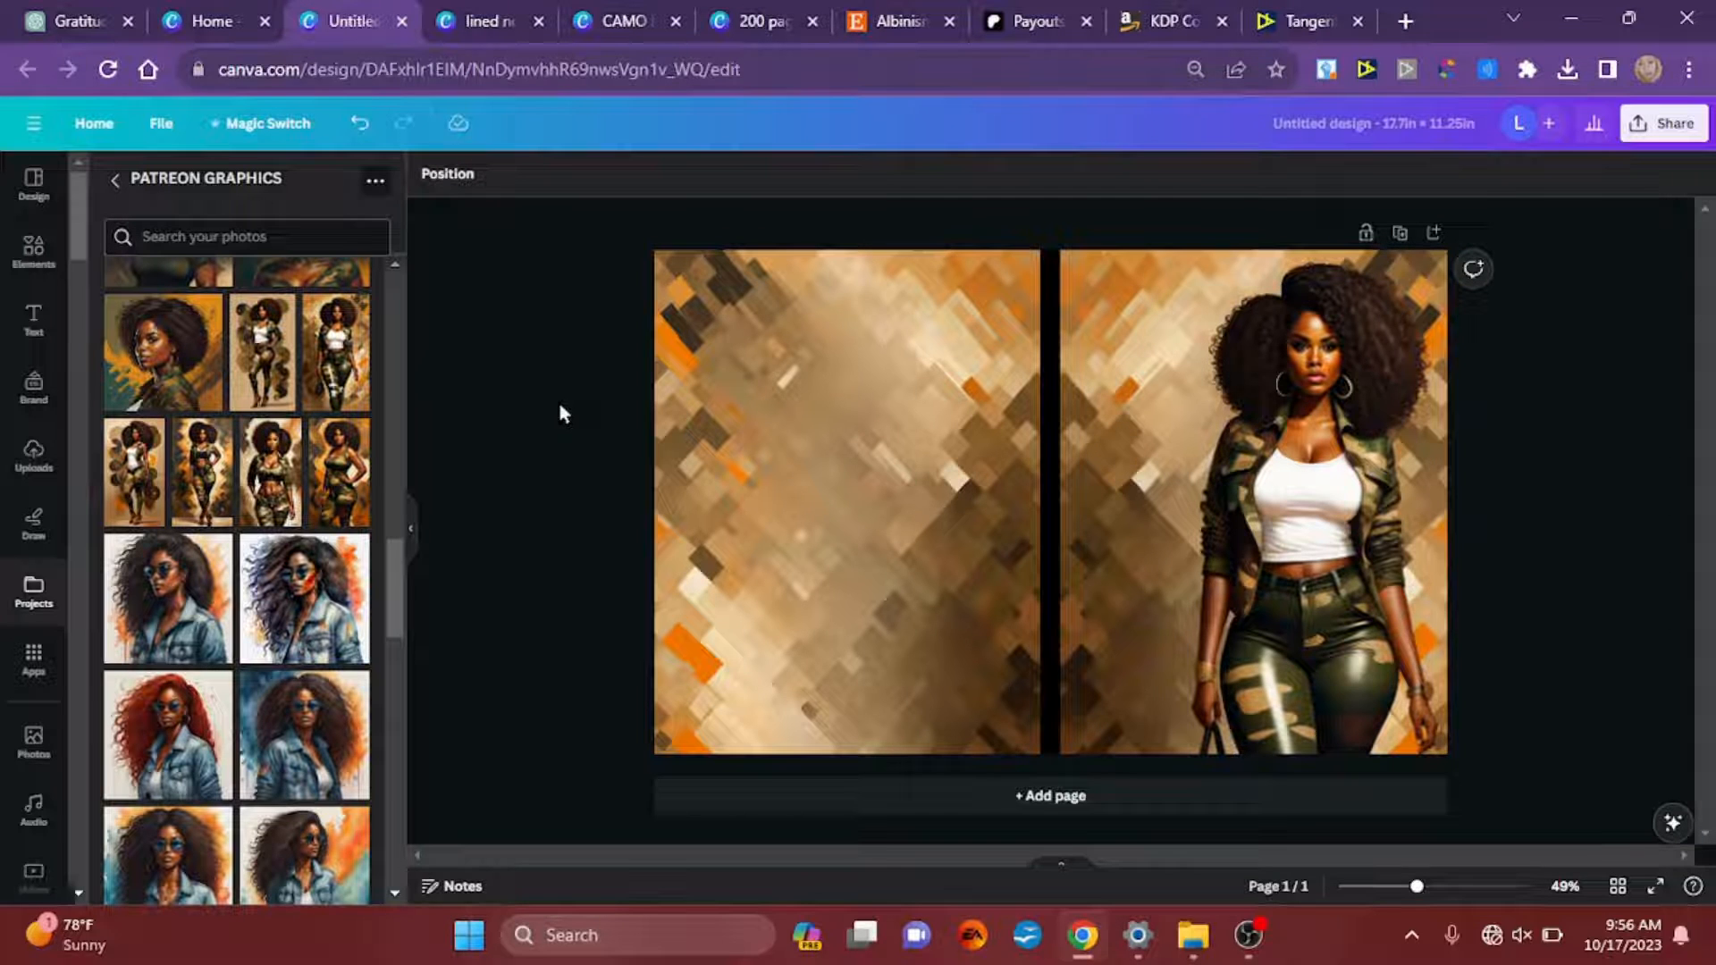
Step: Add a text box and enlarge it across the back cover to a font size of about 73.7
{"action": "key", "text": "t"}
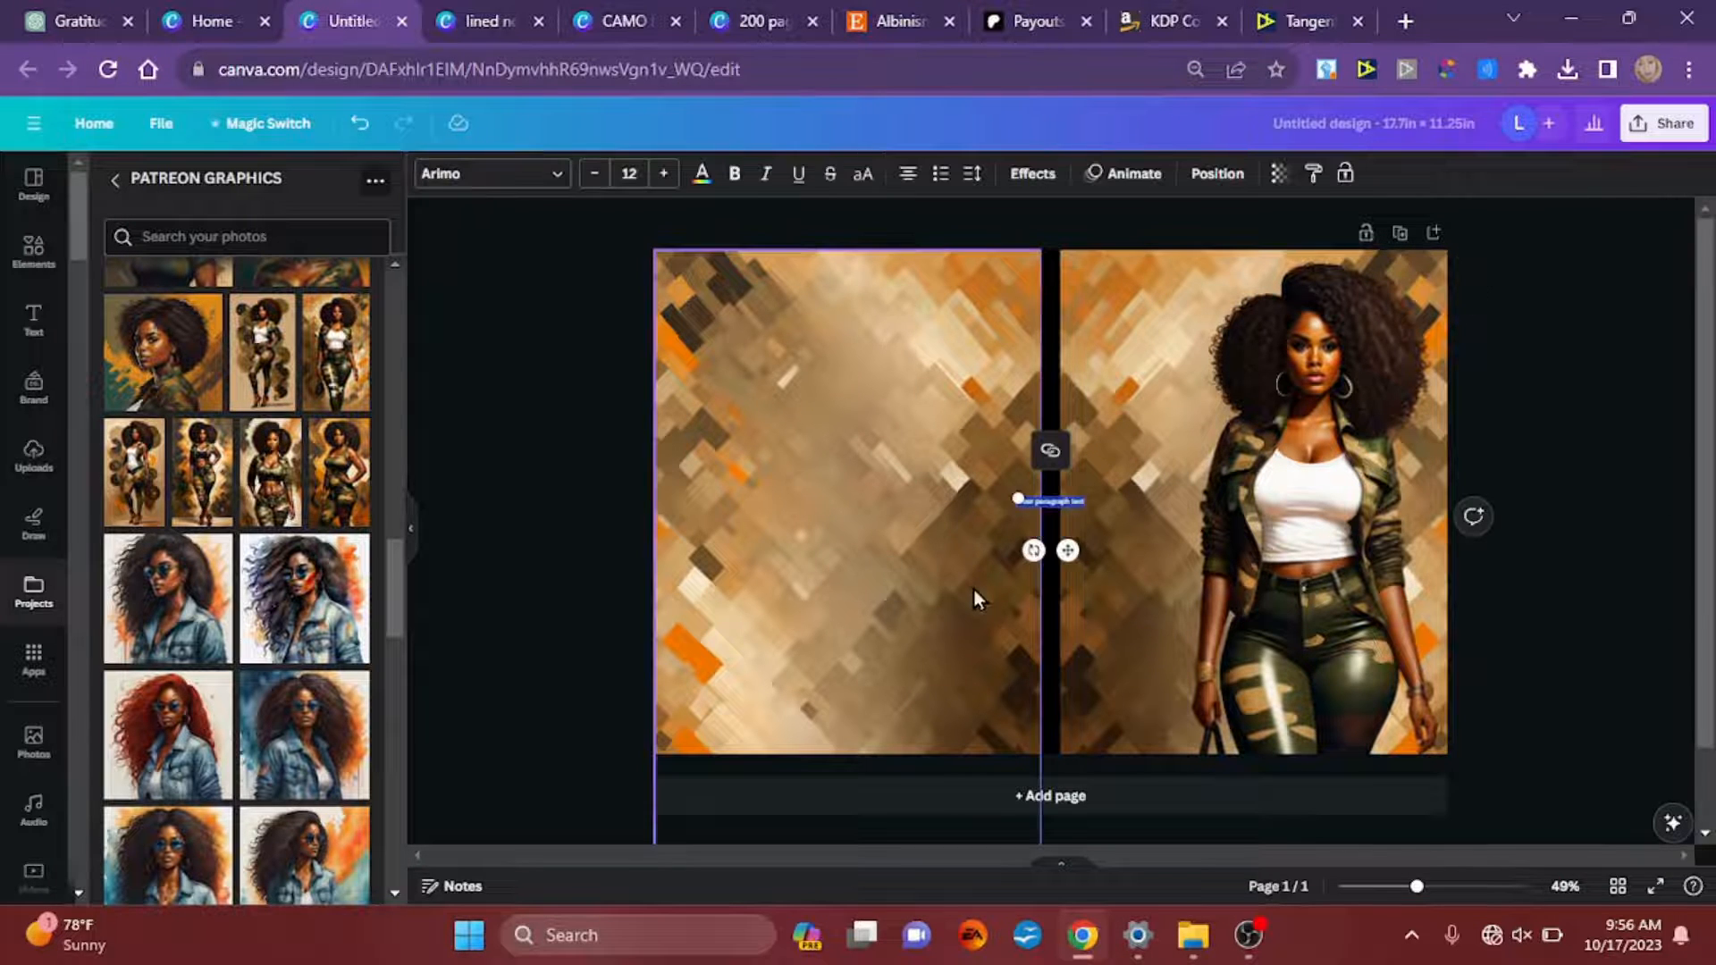
{"action": "left_click_drag", "start_coordinate": [1010, 488], "coordinate": [685, 400]}
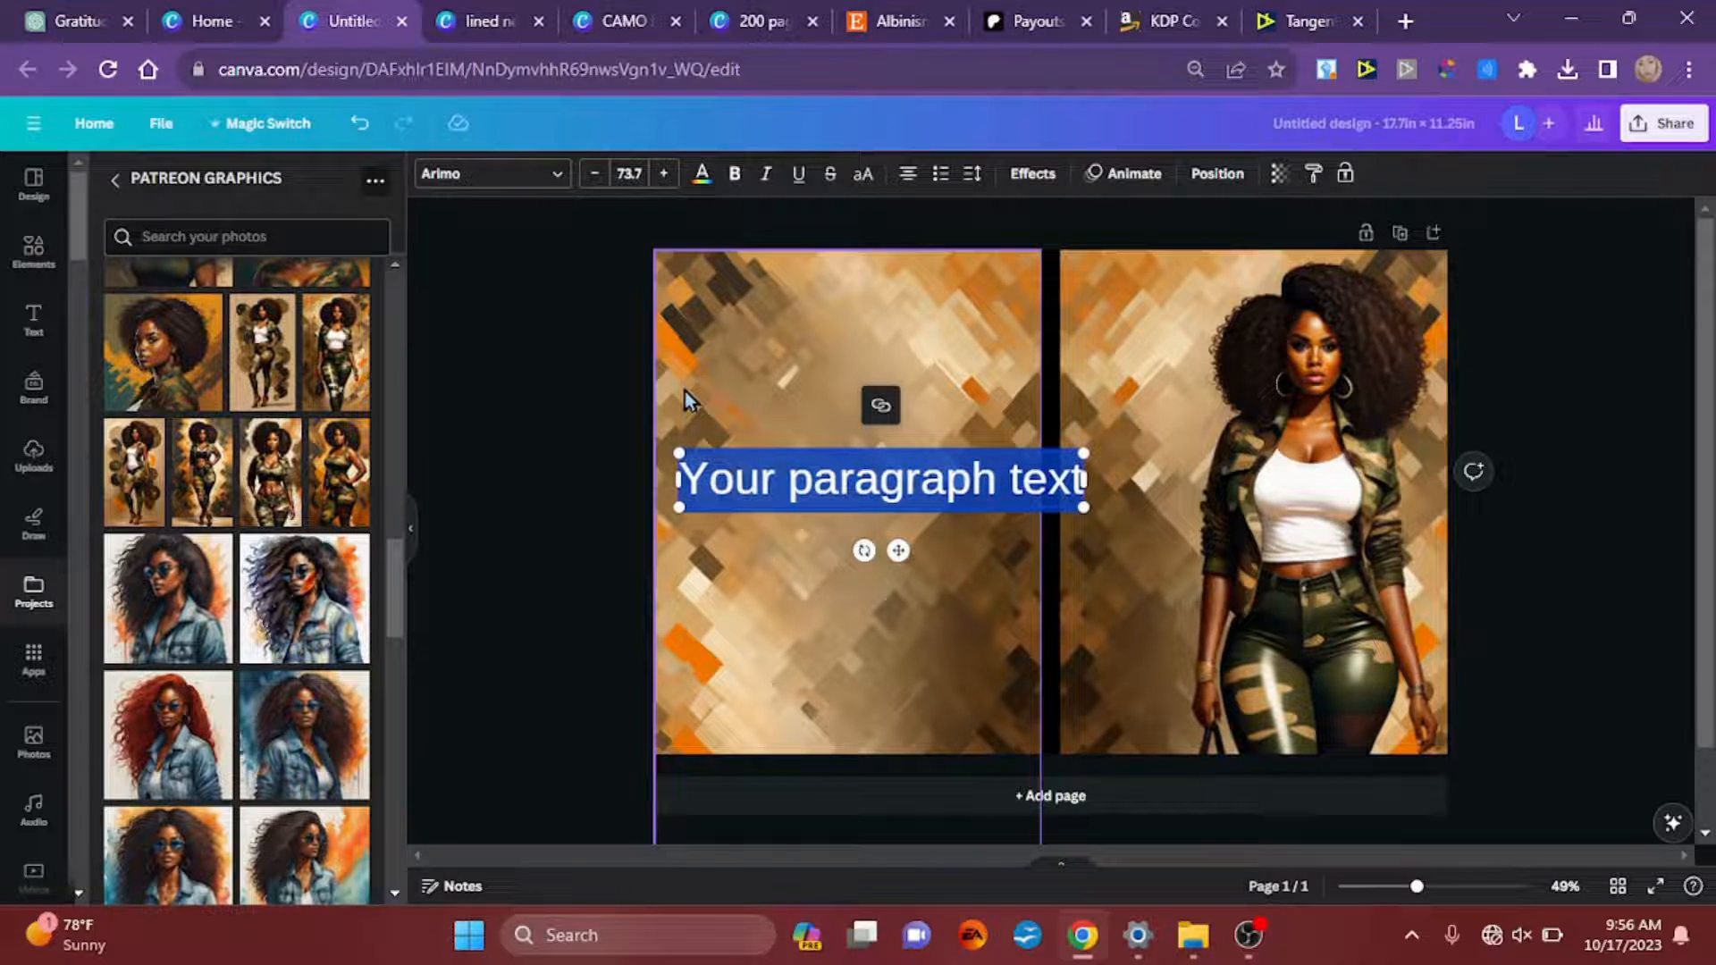
{"action": "key", "text": "ctrl+a"}
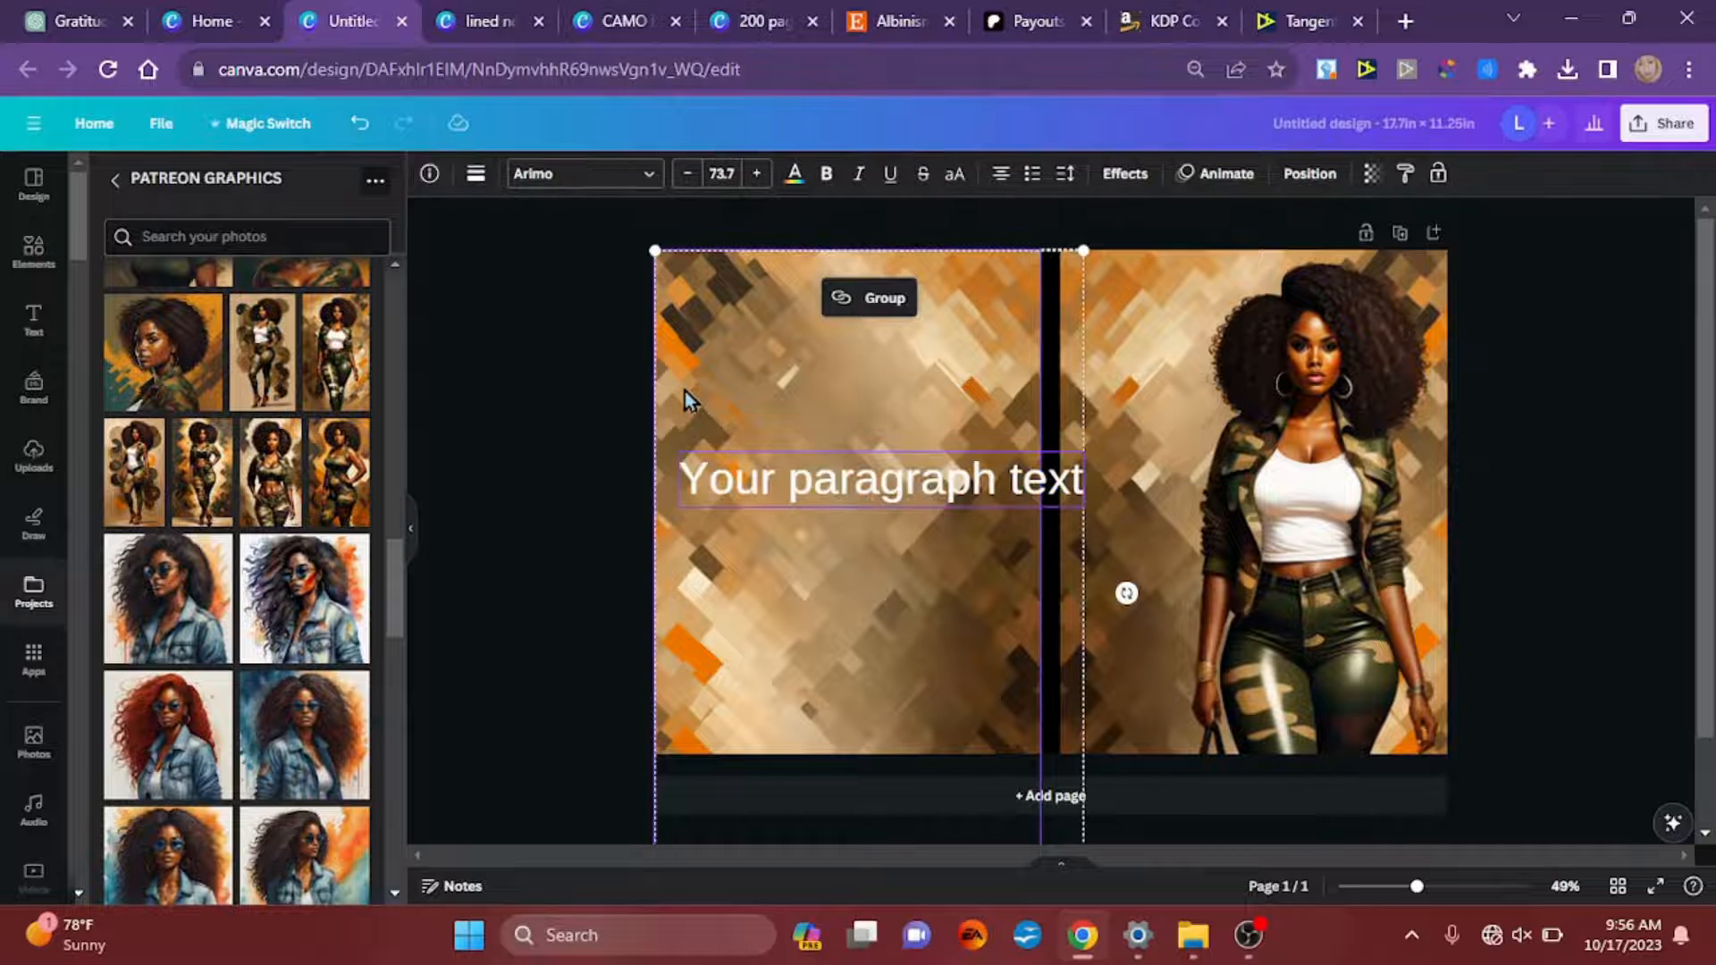
Step: Replace the placeholder text with "My beauty comes from within"
{"action": "double_click", "coordinate": [898, 490]}
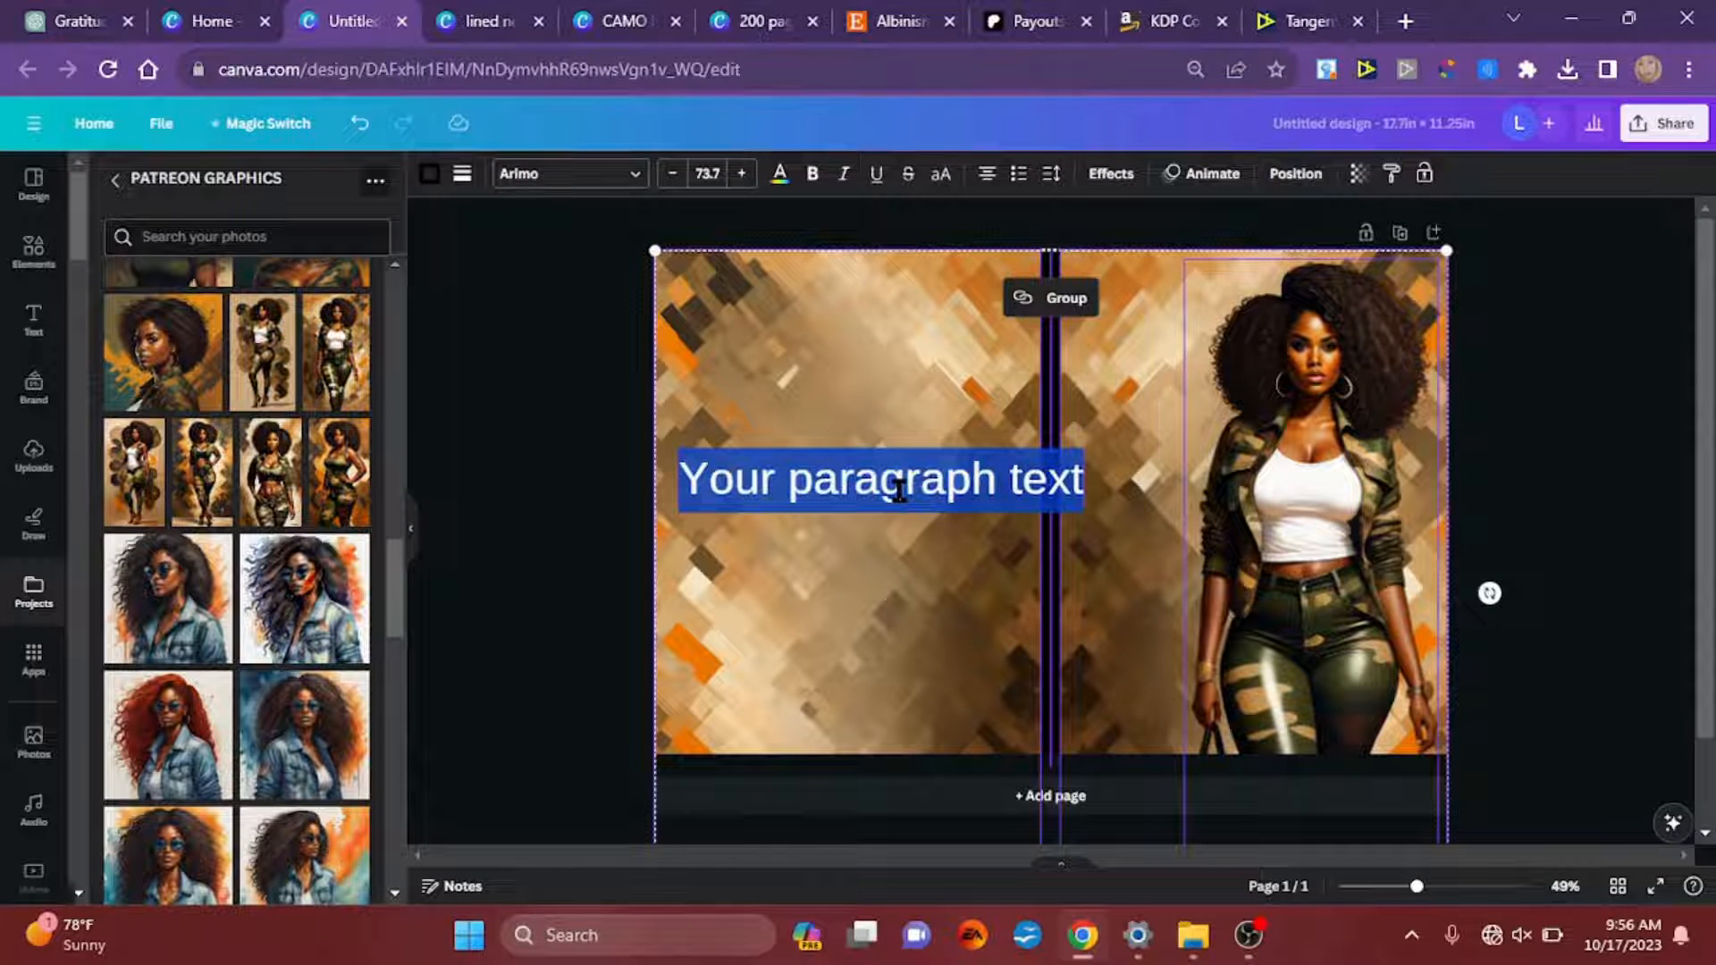
{"action": "type", "text": "M"}
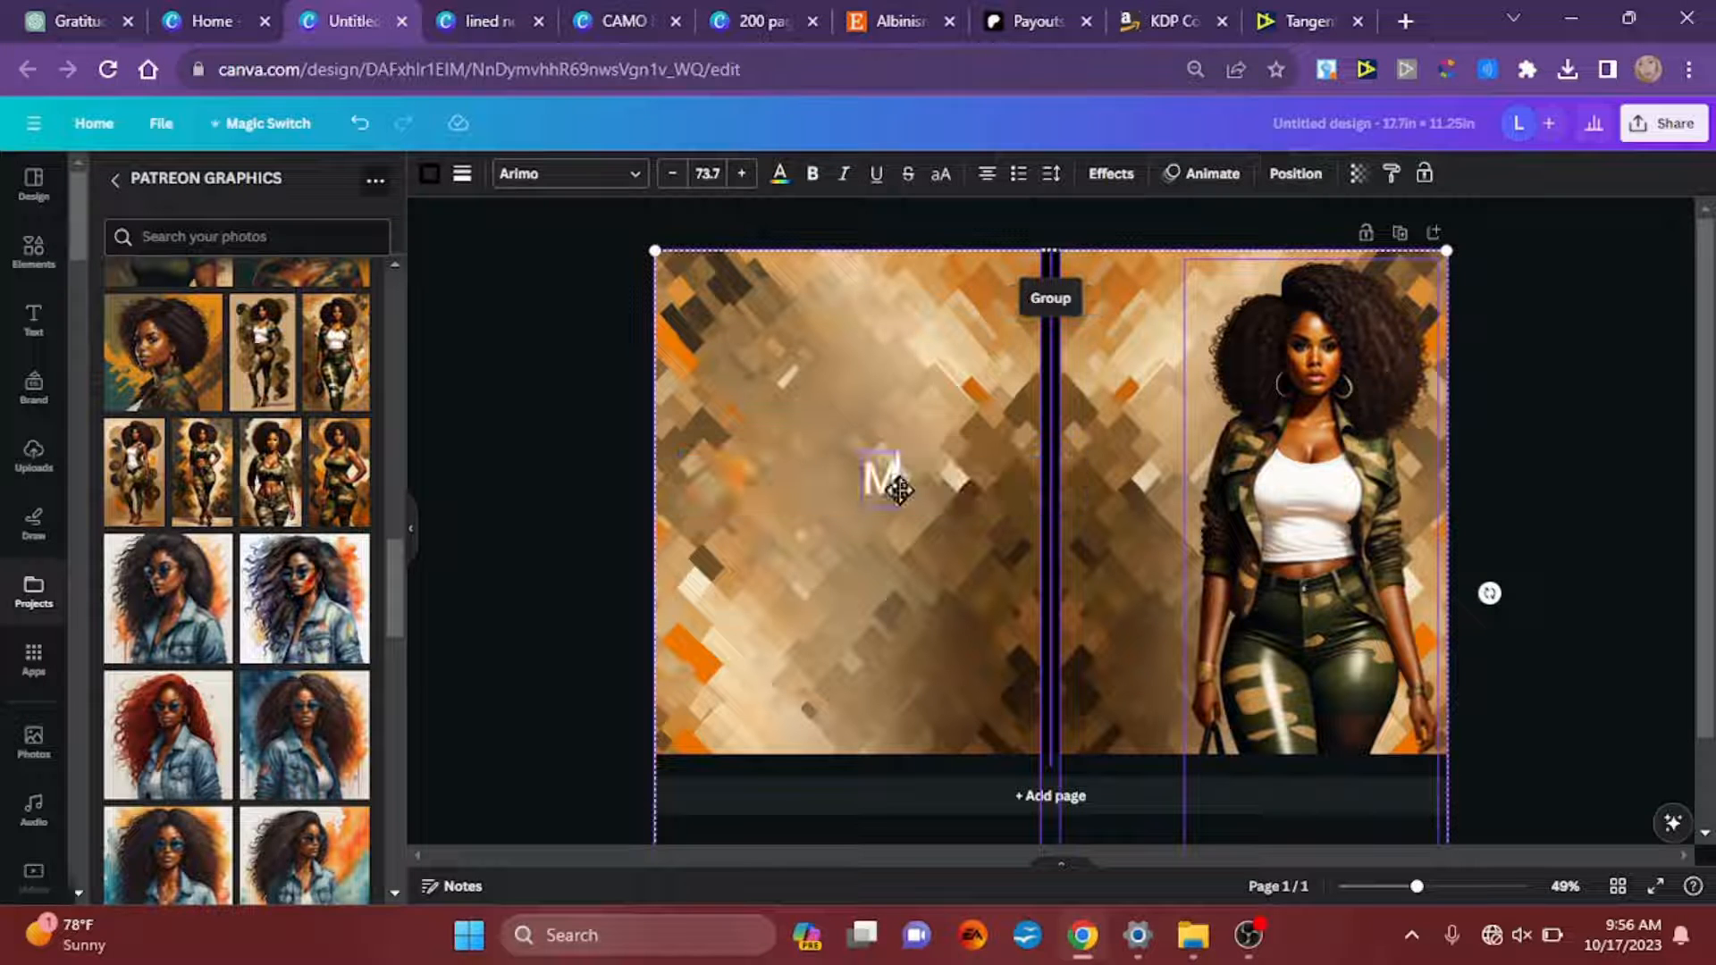
{"action": "type", "text": "y Beauty"}
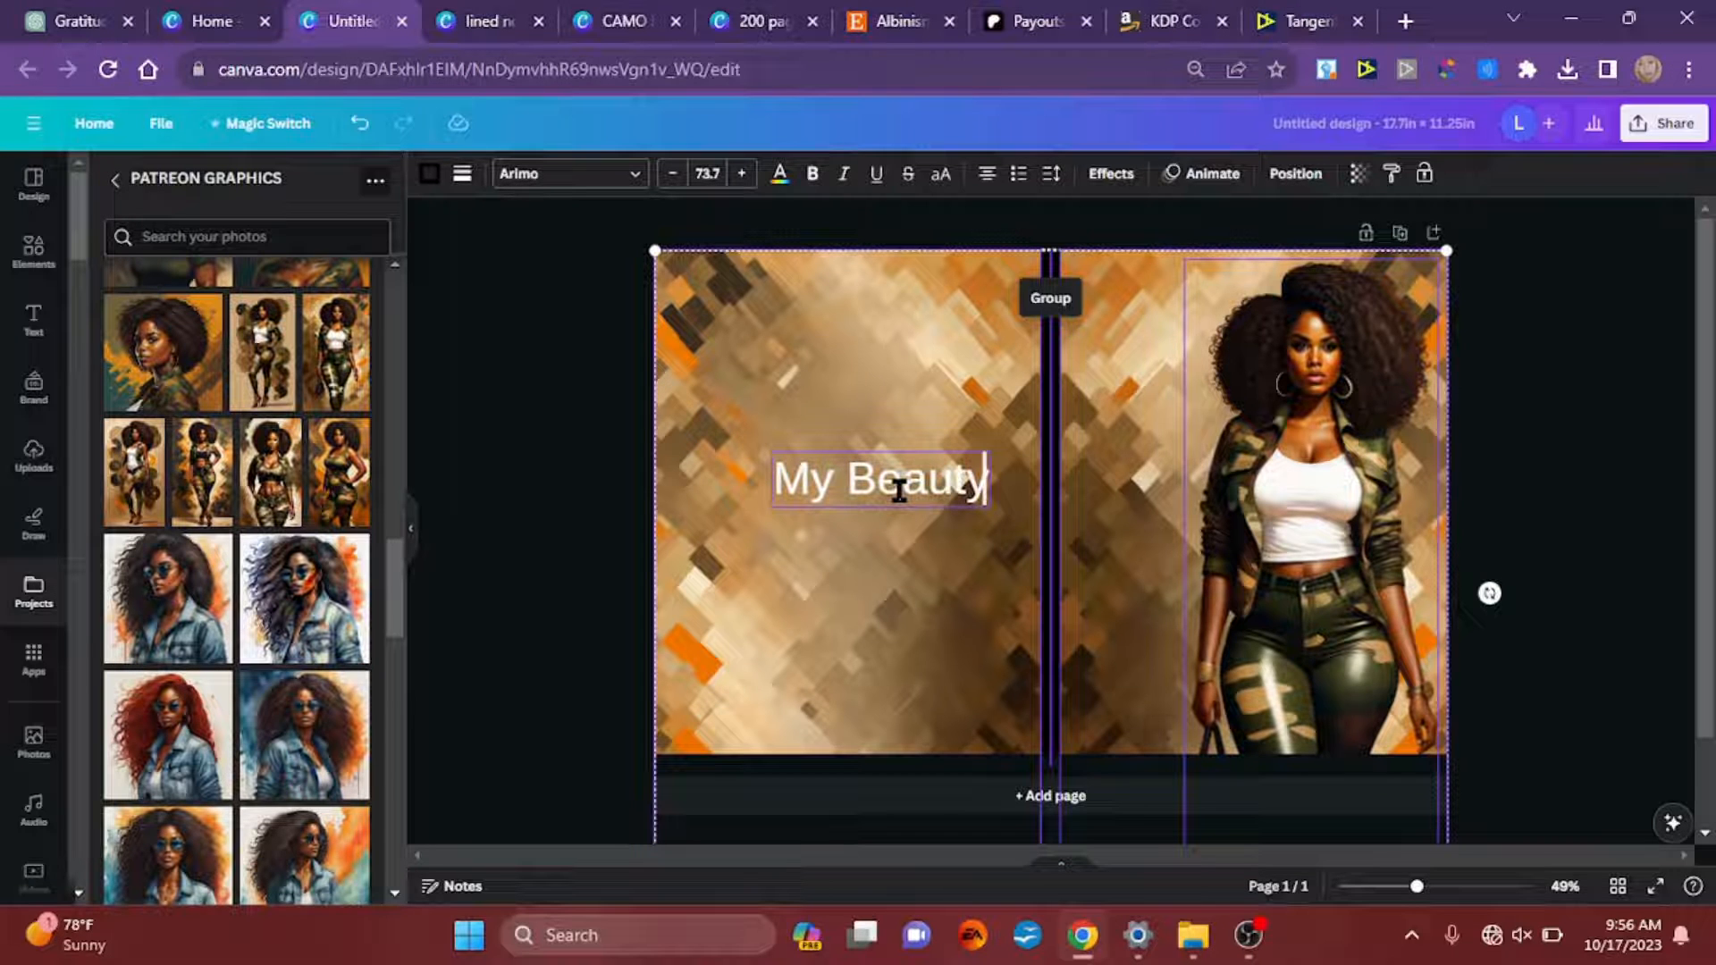
{"action": "key", "text": "Return"}
{"action": "type", "text": "co"}
{"action": "key", "text": "BackSpace"}
{"action": "key", "text": "BackSpace"}
{"action": "type", "text": "Co"}
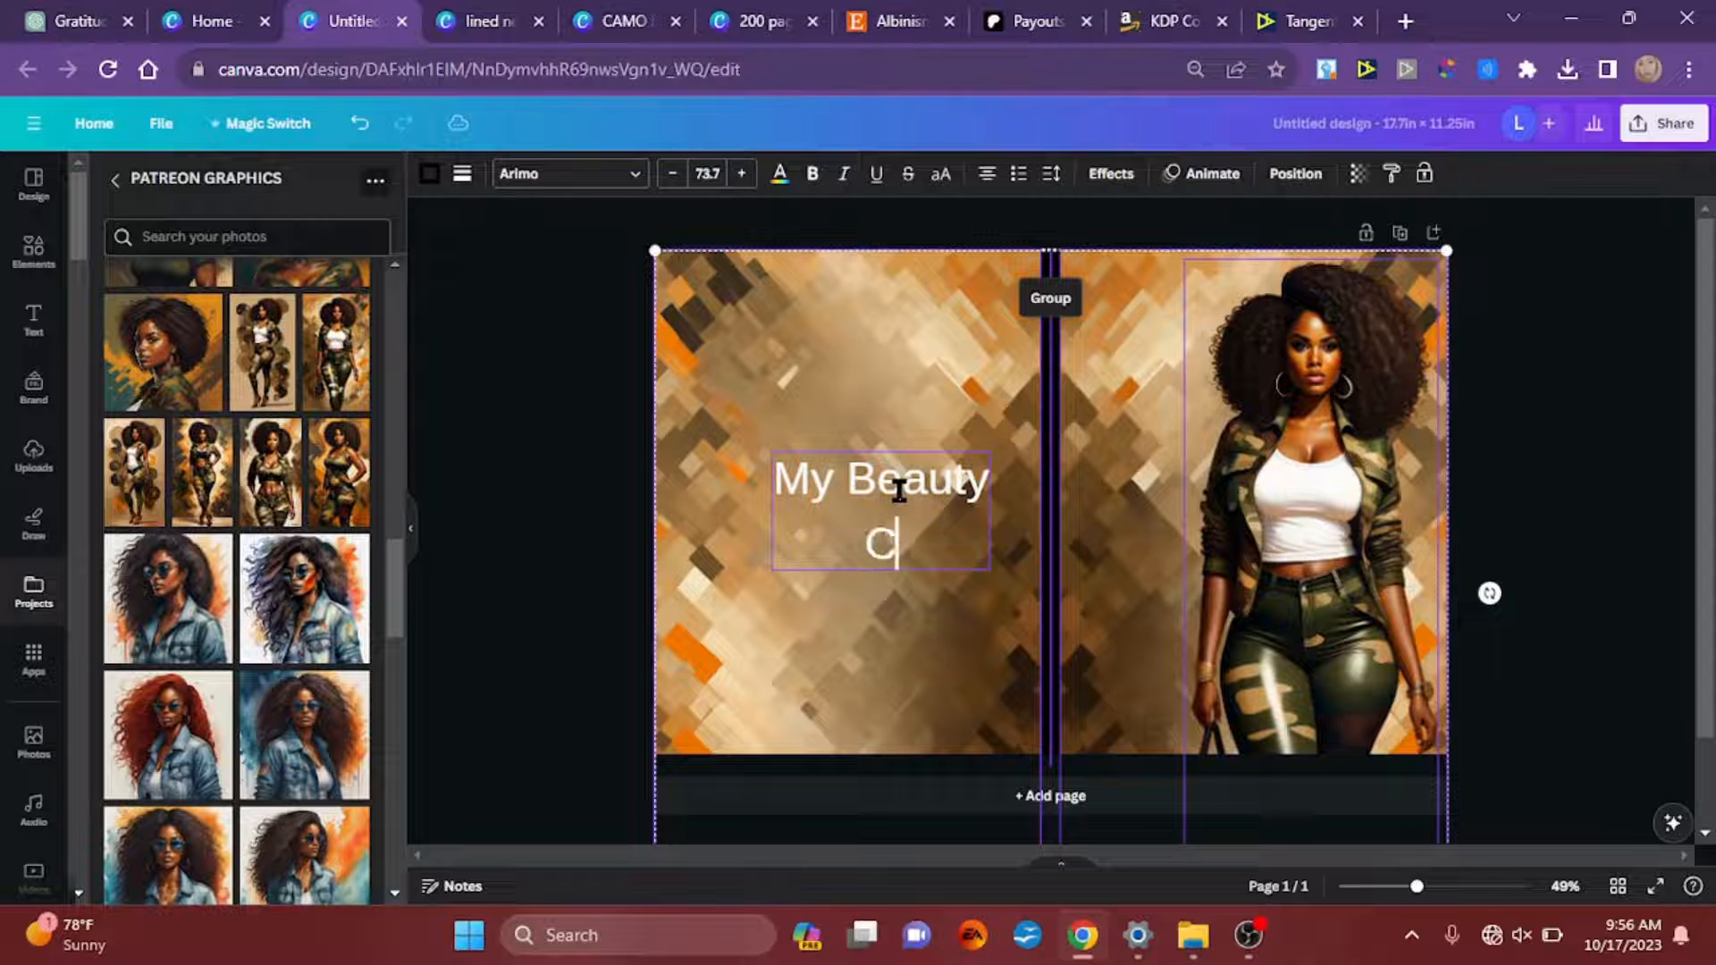
{"action": "key", "text": "BackSpace"}
{"action": "key", "text": "BackSpace"}
{"action": "key", "text": "BackSpace"}
{"action": "key", "text": "BackSpace"}
{"action": "key", "text": "BackSpace"}
{"action": "key", "text": "BackSpace"}
{"action": "key", "text": "BackSpace"}
{"action": "key", "text": "BackSpace"}
{"action": "key", "text": "BackSpace"}
{"action": "key", "text": "BackSpace"}
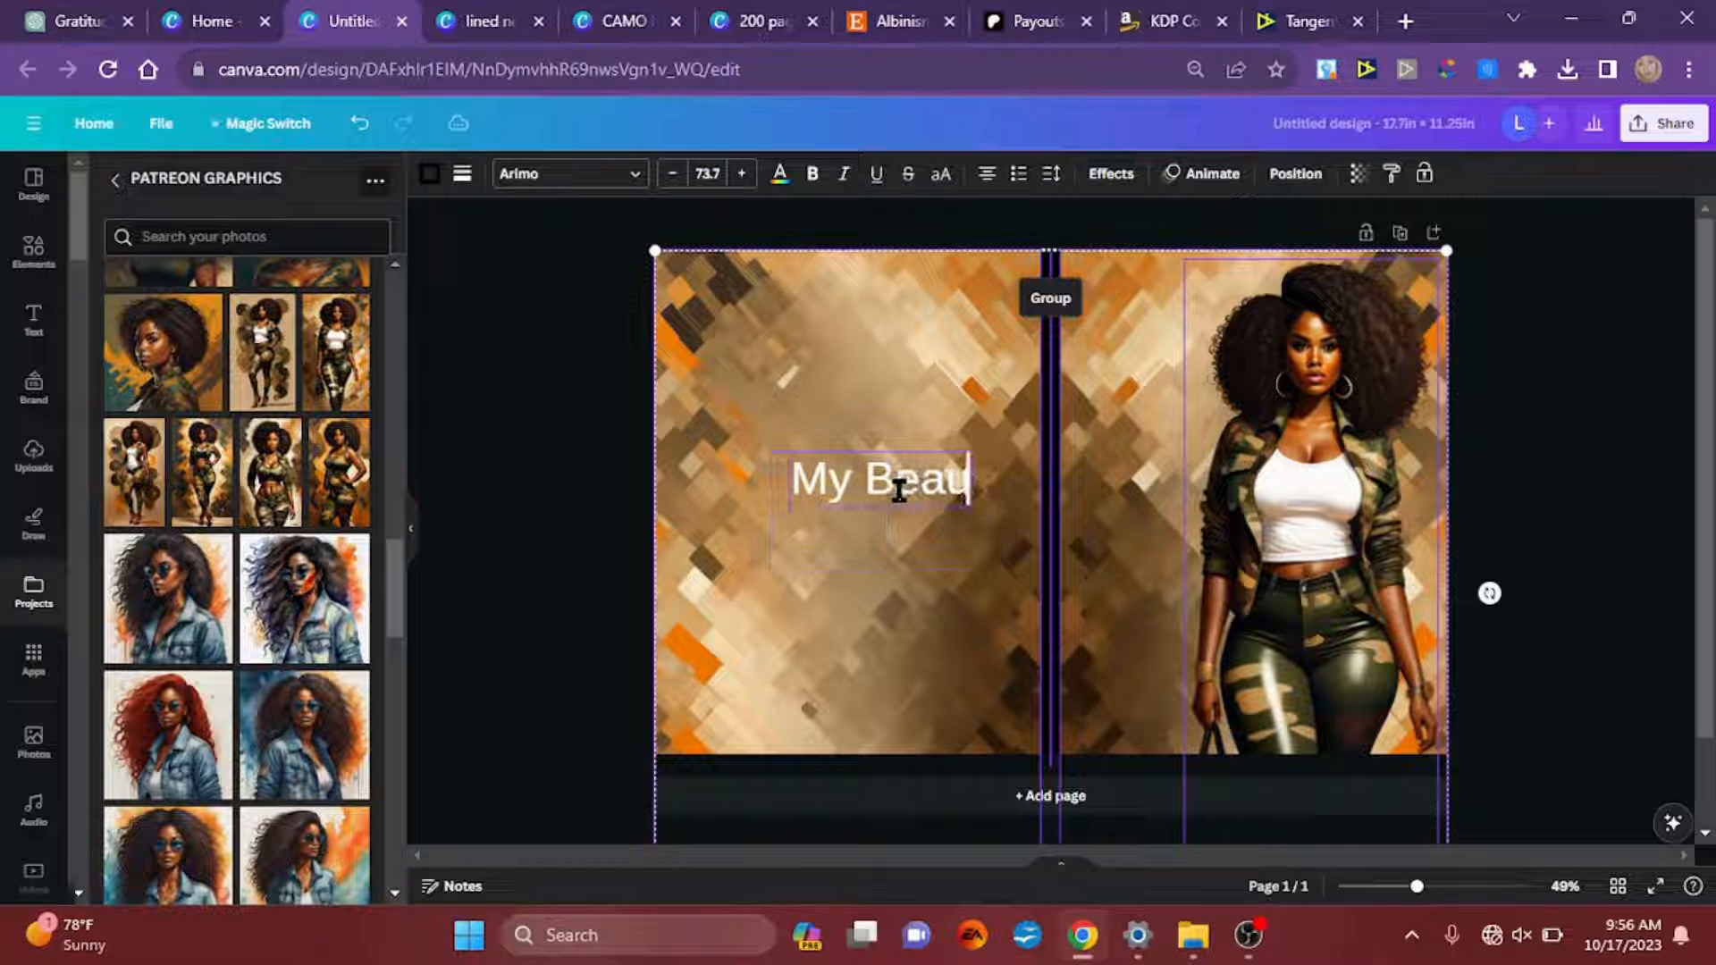
{"action": "type", "text": "bea"}
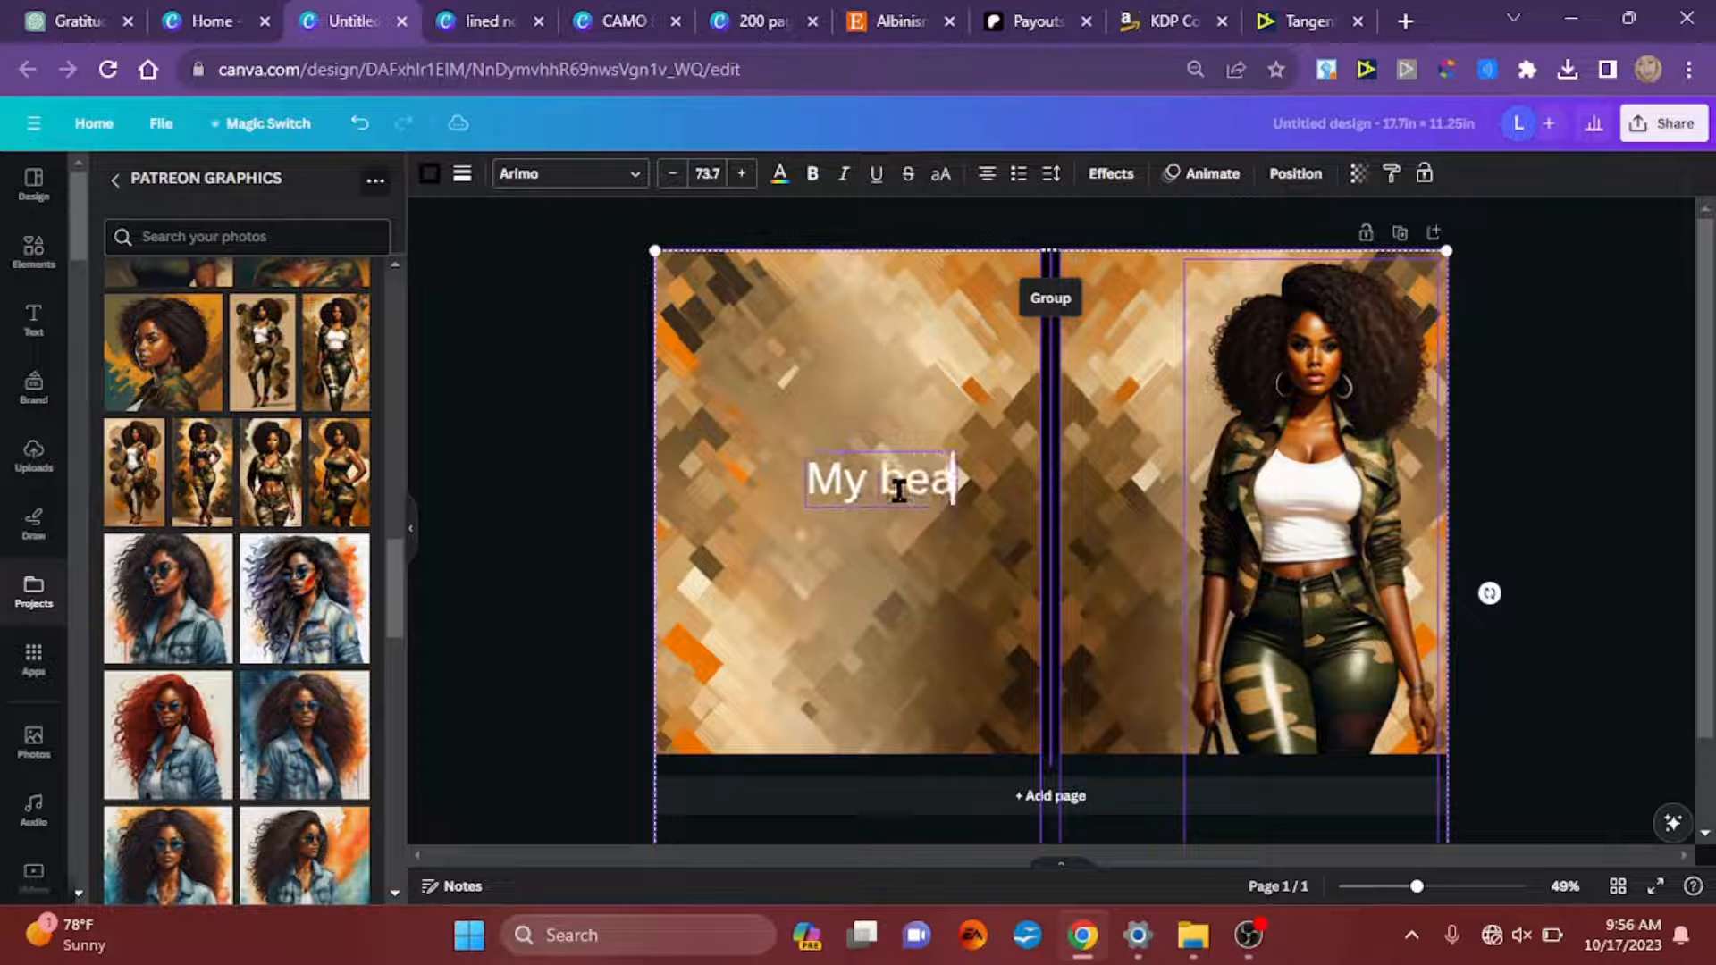
{"action": "type", "text": "uty comes fro"}
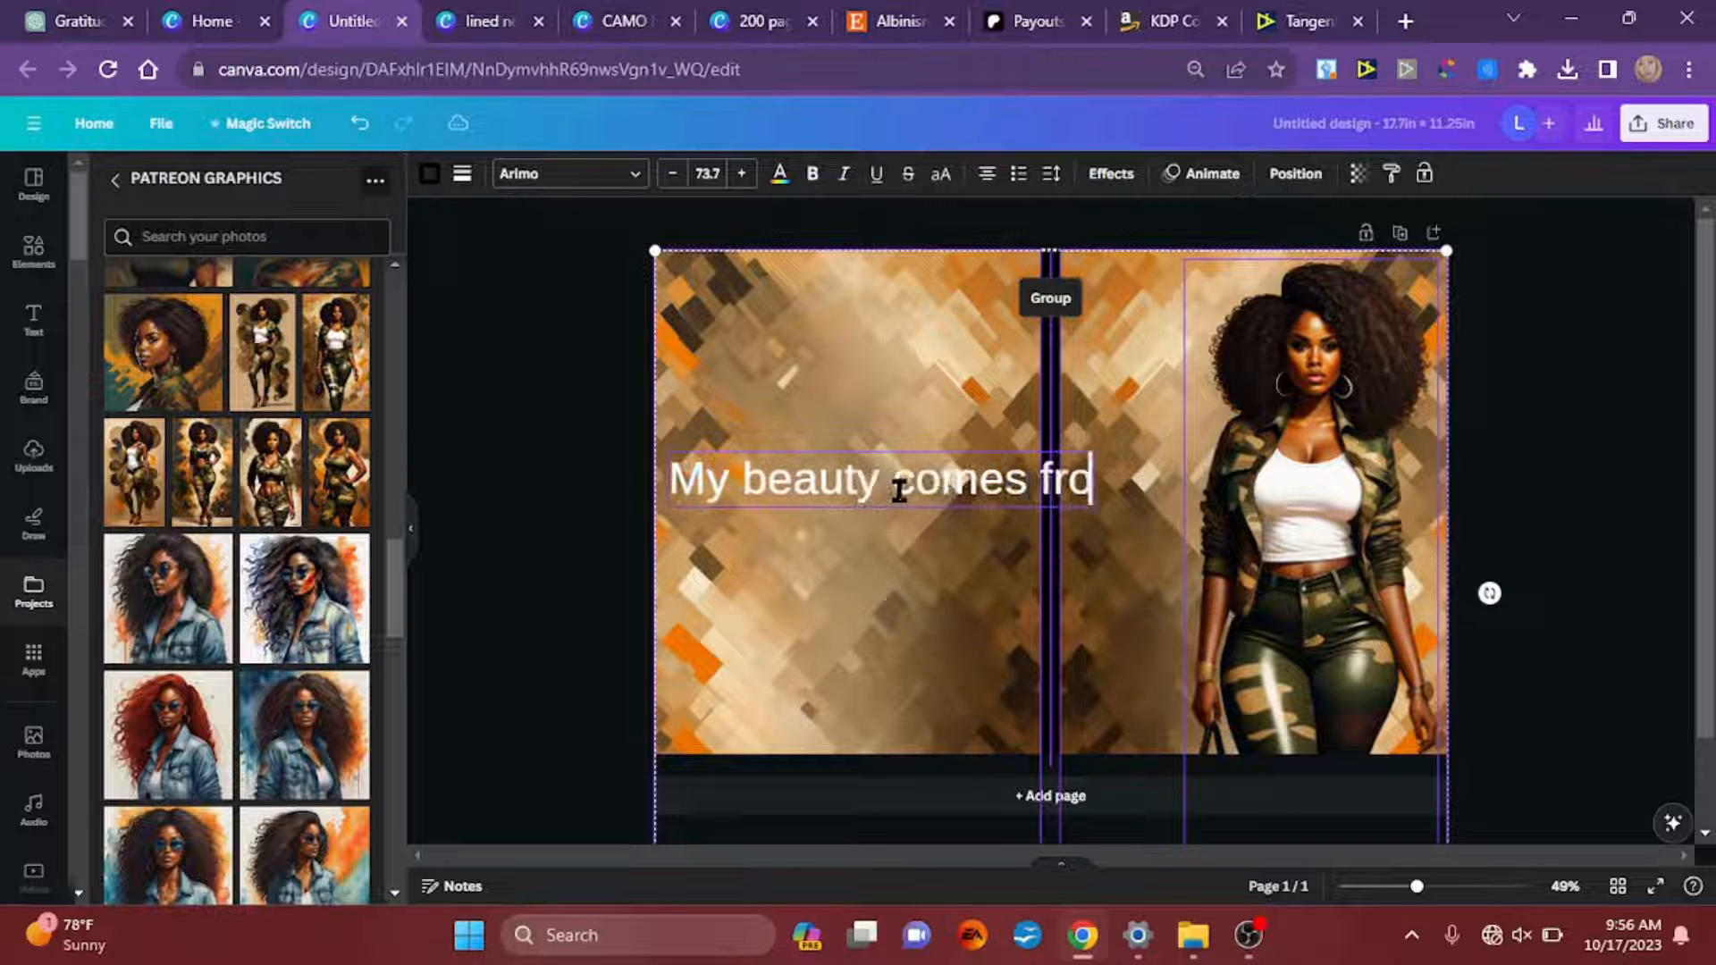
{"action": "type", "text": "m within"}
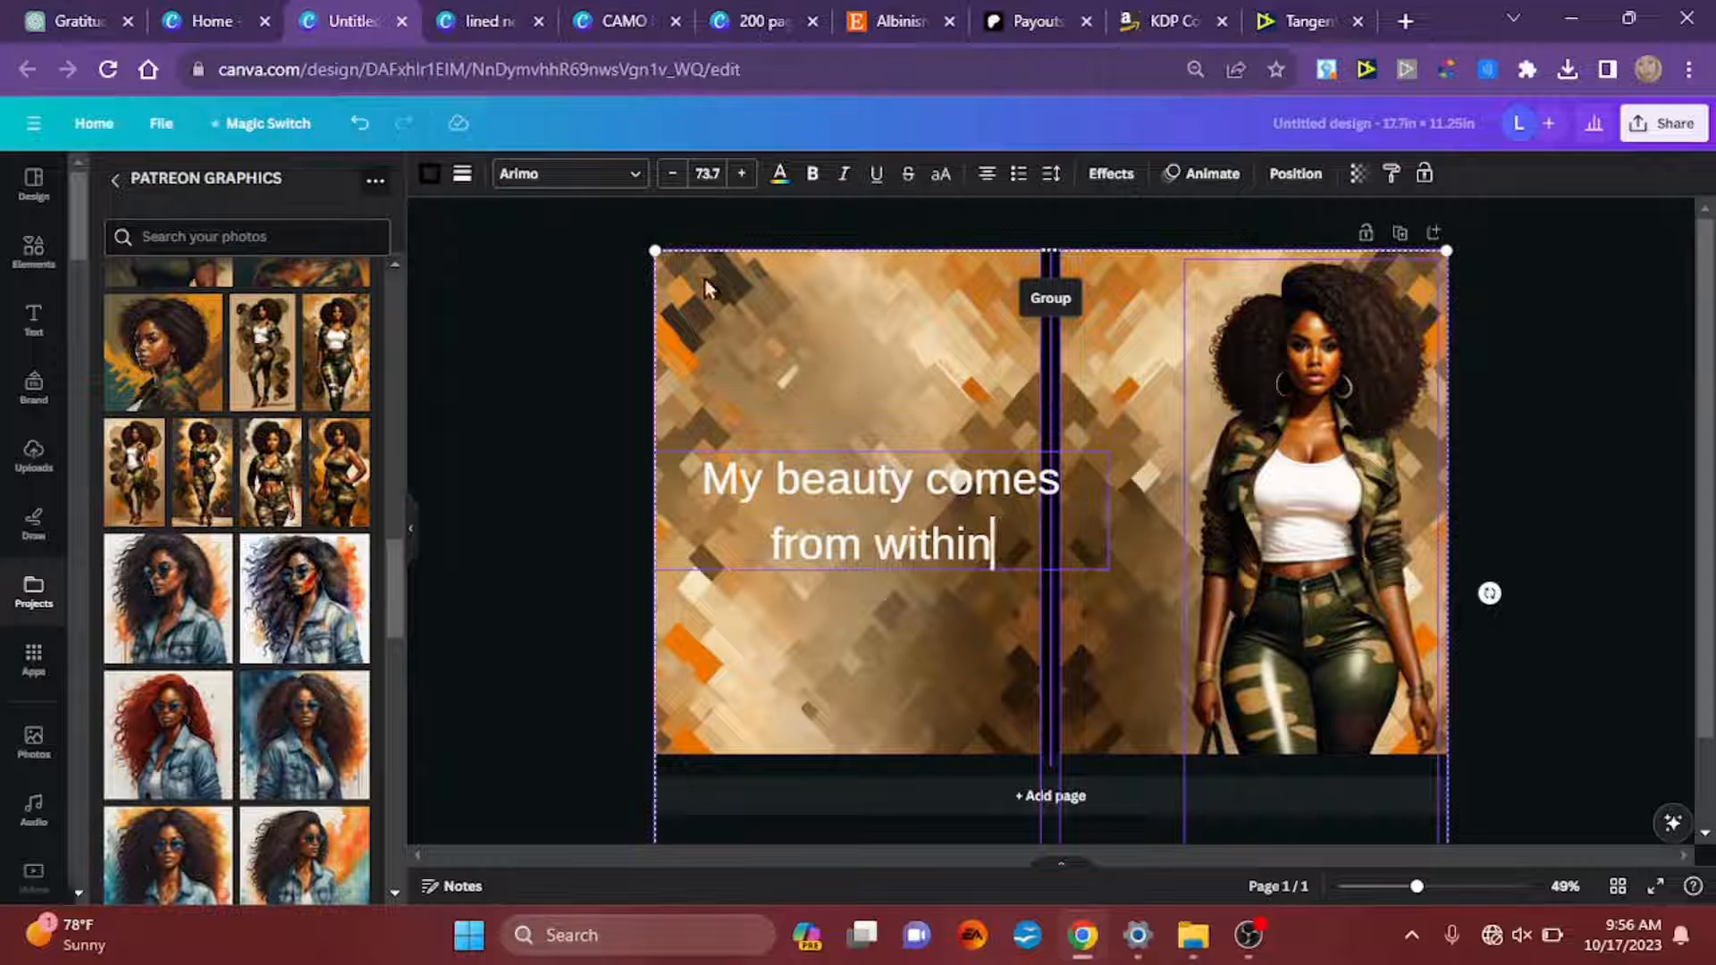
Step: Try the Anggelica Merona and Anttuno fonts on the quote
{"action": "left_click", "coordinate": [559, 183]}
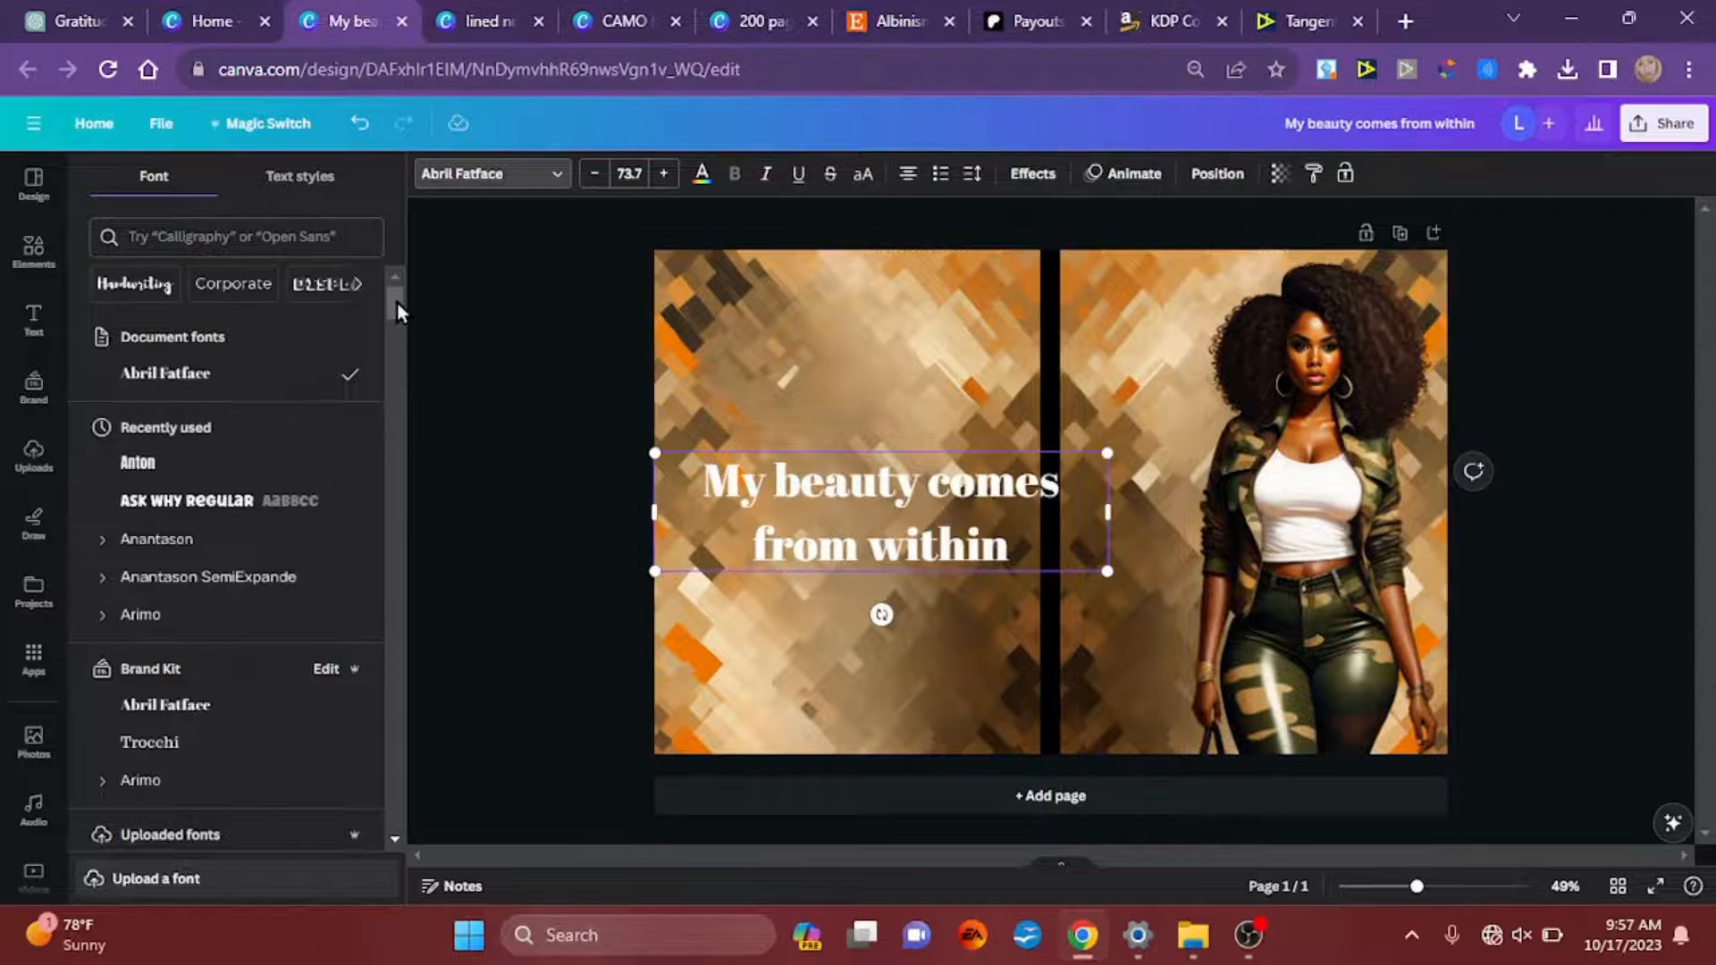
{"action": "left_click_drag", "start_coordinate": [397, 303], "coordinate": [400, 354]}
{"action": "left_click", "coordinate": [312, 356]}
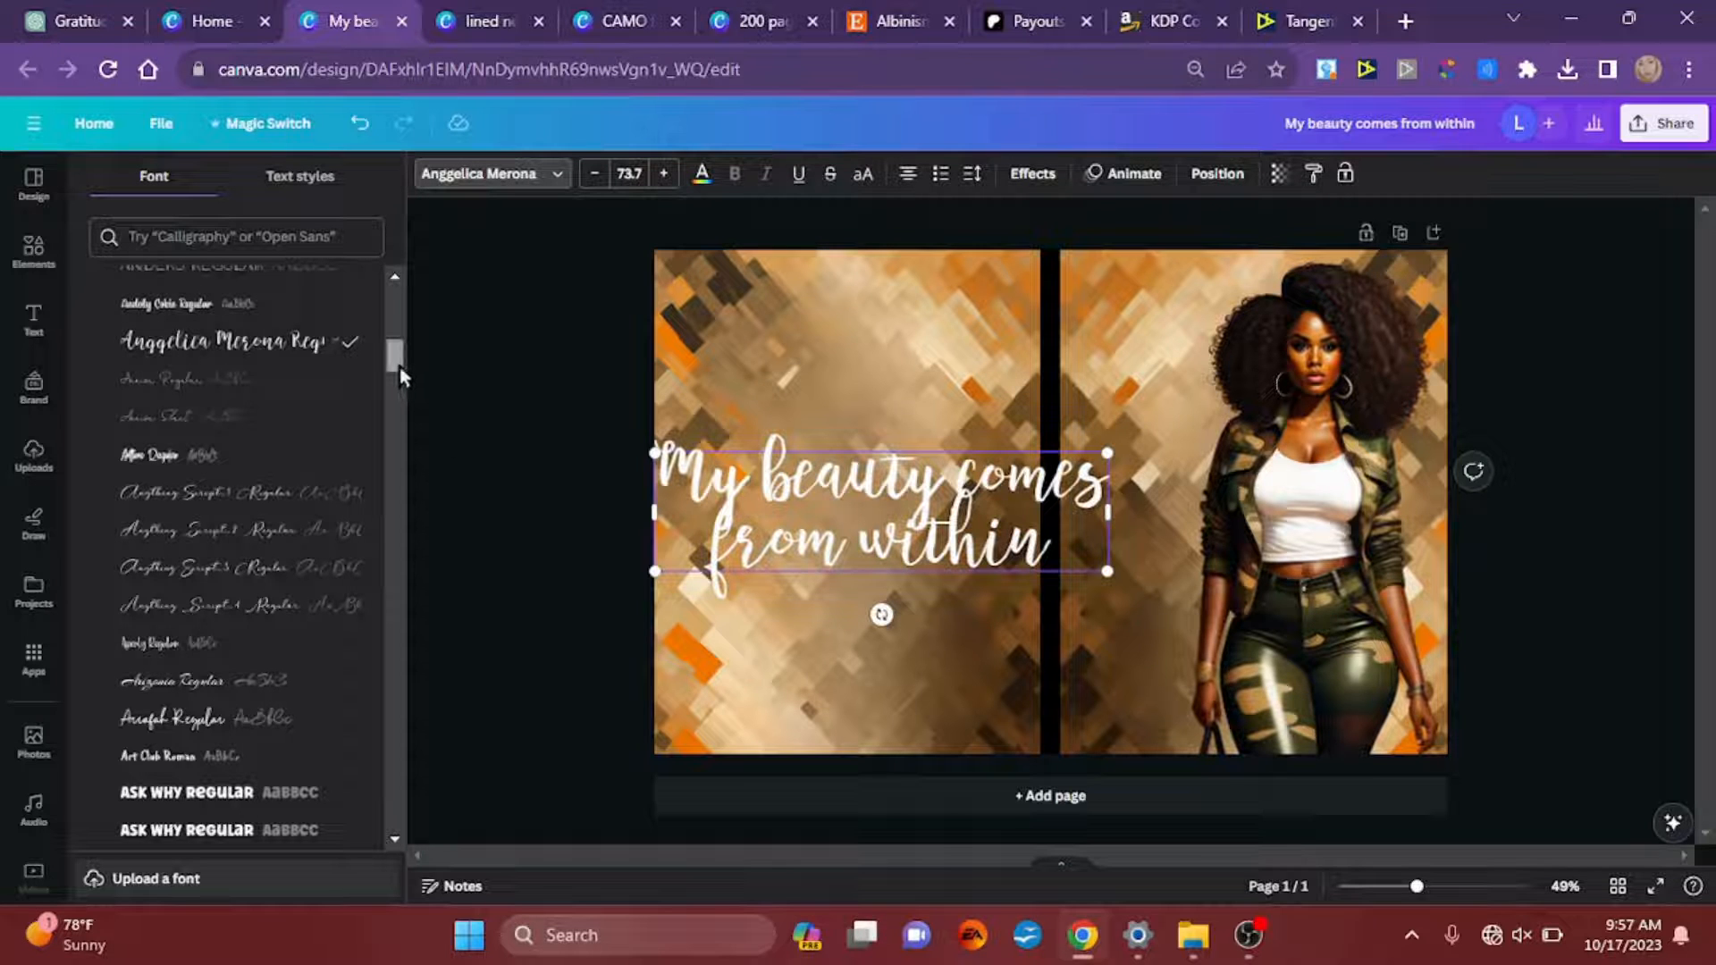
{"action": "left_click", "coordinate": [179, 453]}
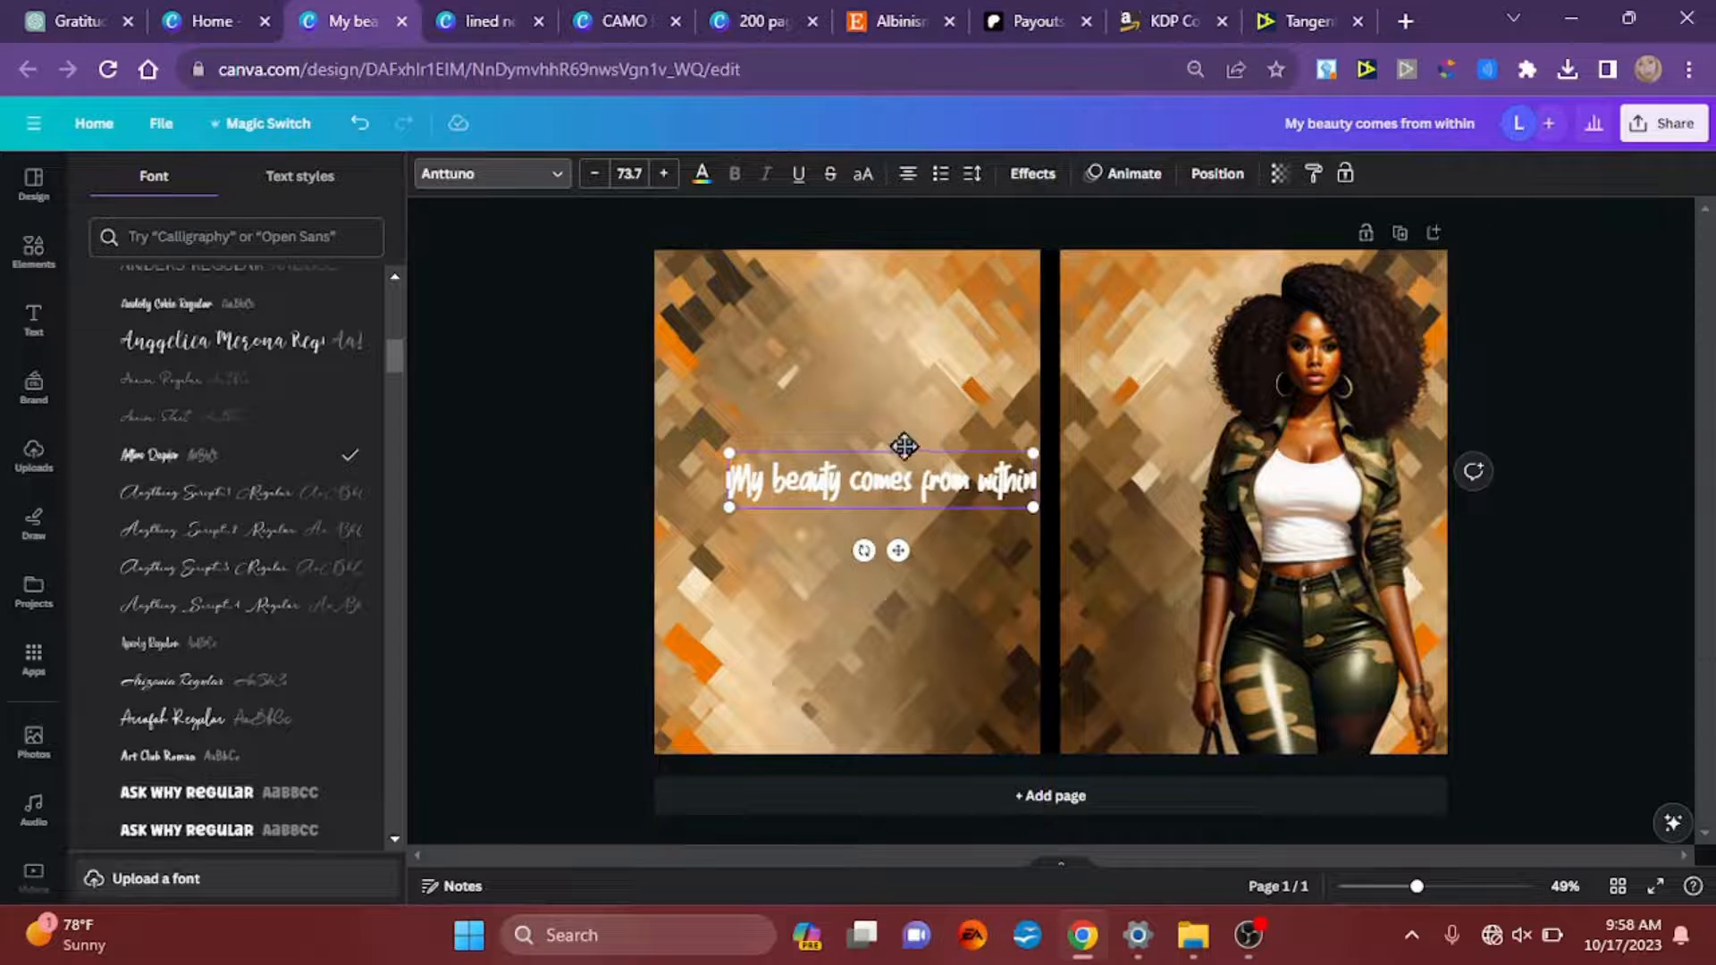
Step: Narrow the quote's text box so its words stack in a column beside the spine, and set the font to Arrafah
{"action": "left_click_drag", "start_coordinate": [905, 445], "coordinate": [1073, 364]}
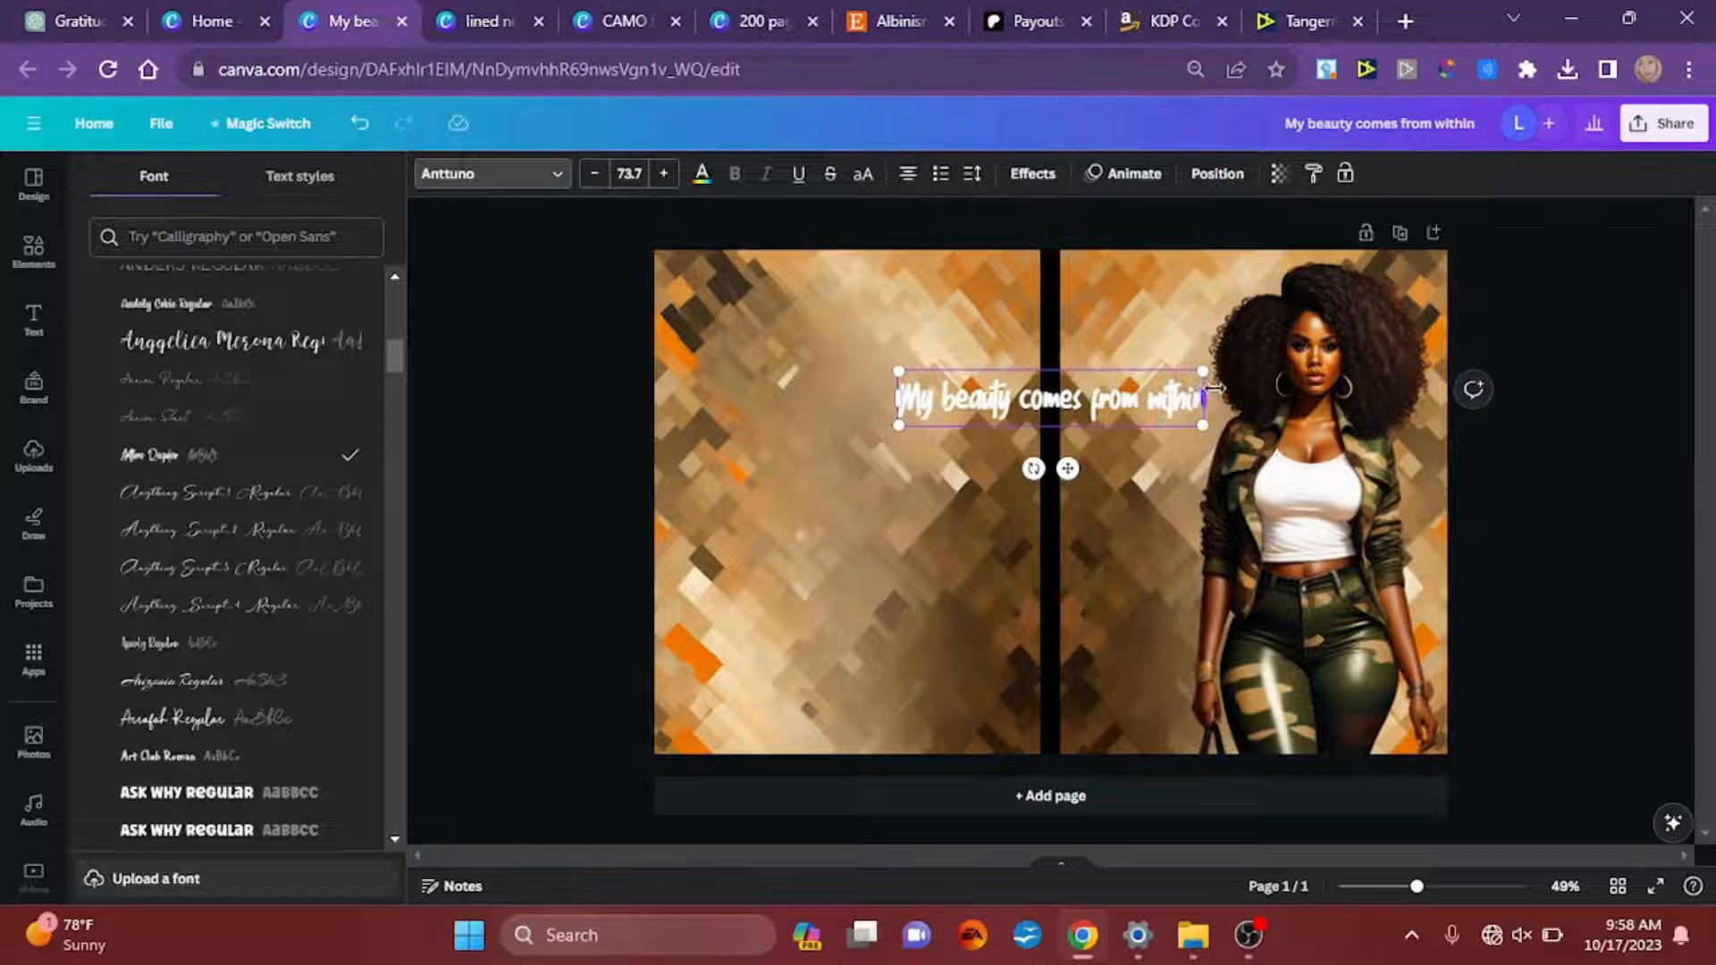
{"action": "left_click_drag", "start_coordinate": [1207, 389], "coordinate": [1041, 457]}
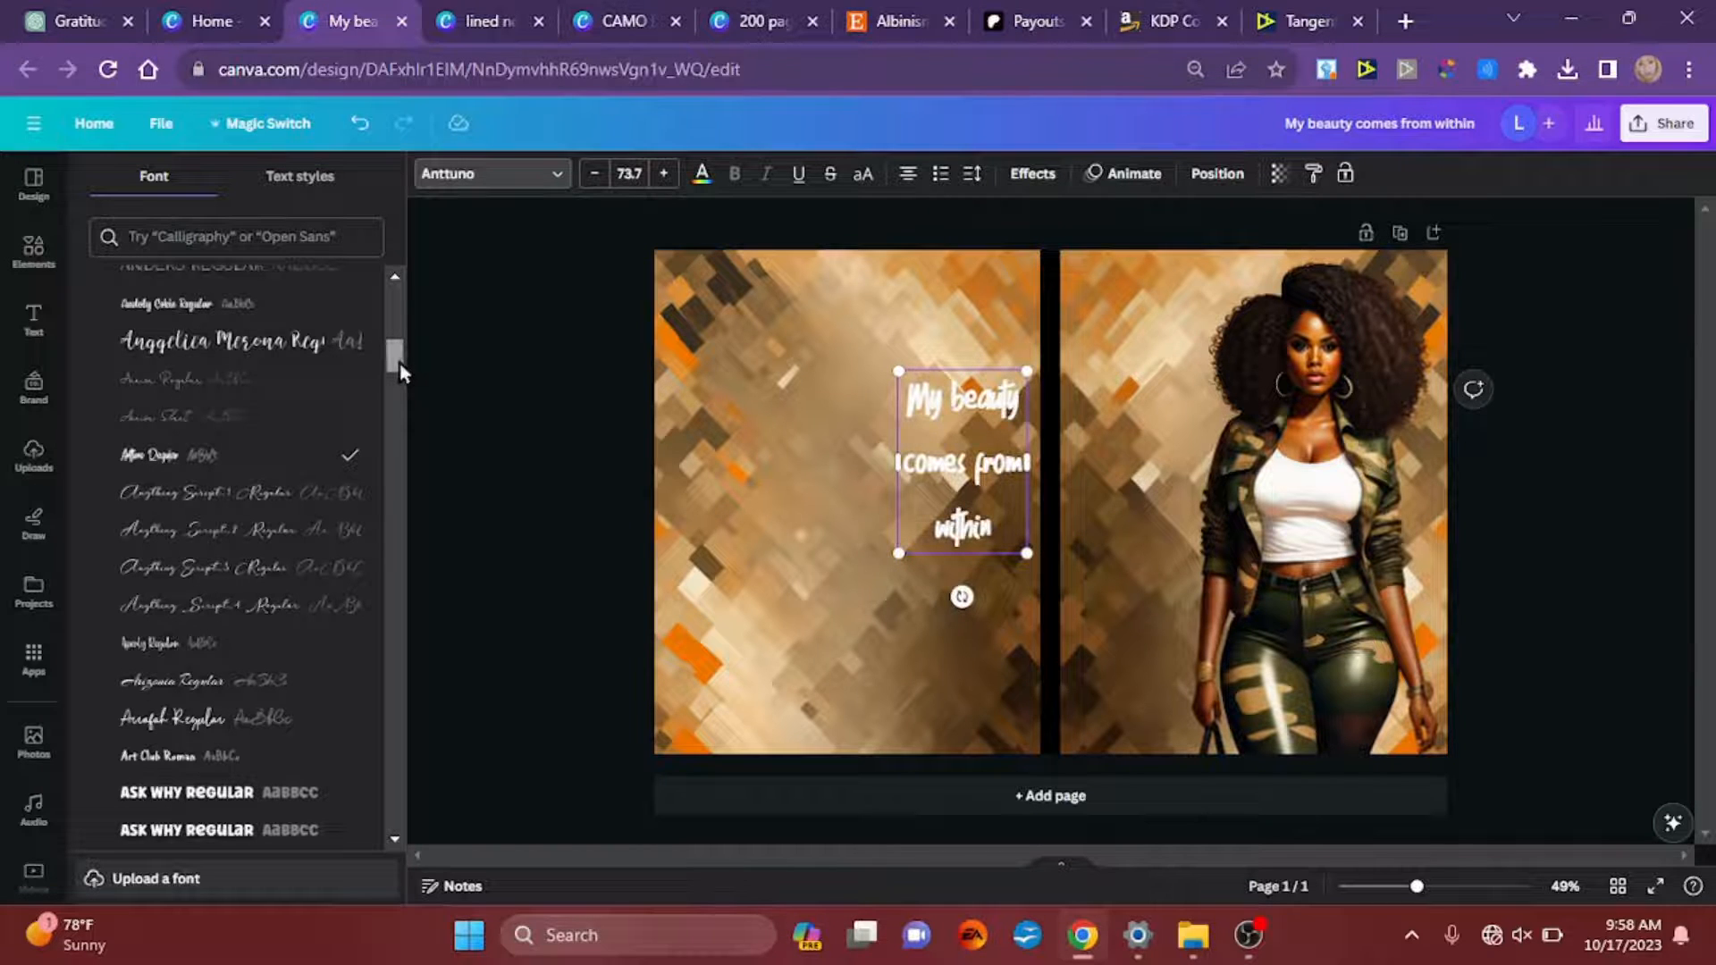
{"action": "left_click_drag", "start_coordinate": [400, 363], "coordinate": [398, 374]}
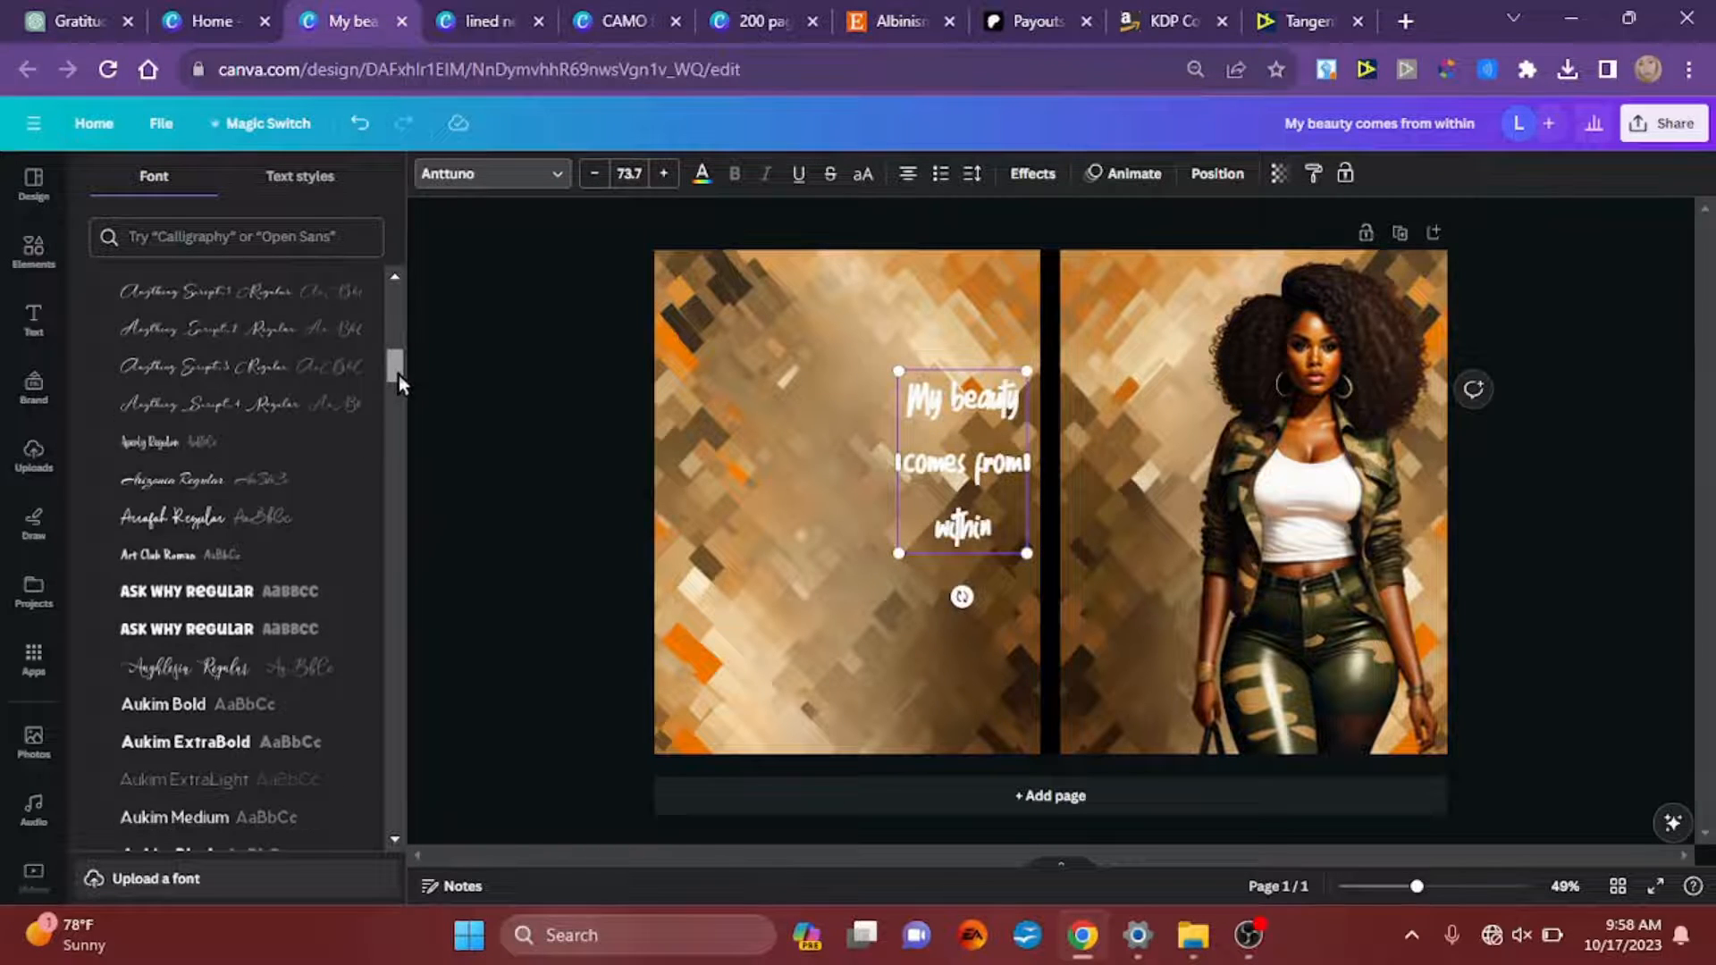
{"action": "left_click", "coordinate": [203, 519]}
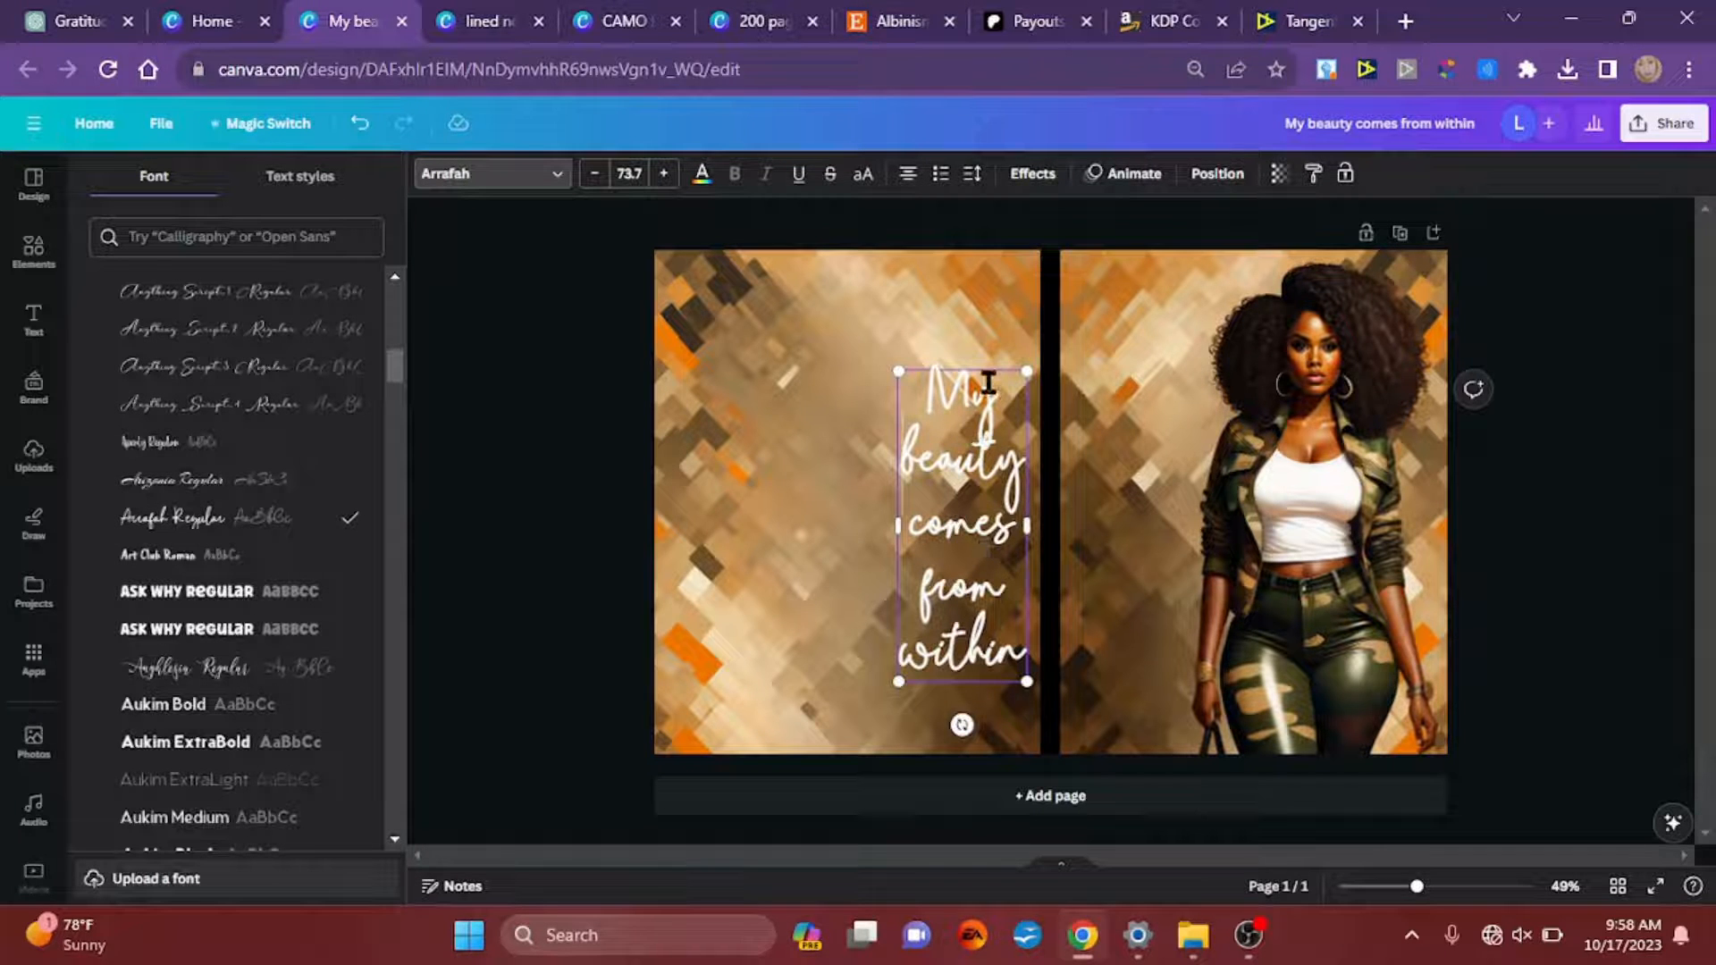
Step: Move the stacked quote onto the front cover between the spine and the woman
{"action": "left_click_drag", "start_coordinate": [983, 365], "coordinate": [1157, 331]}
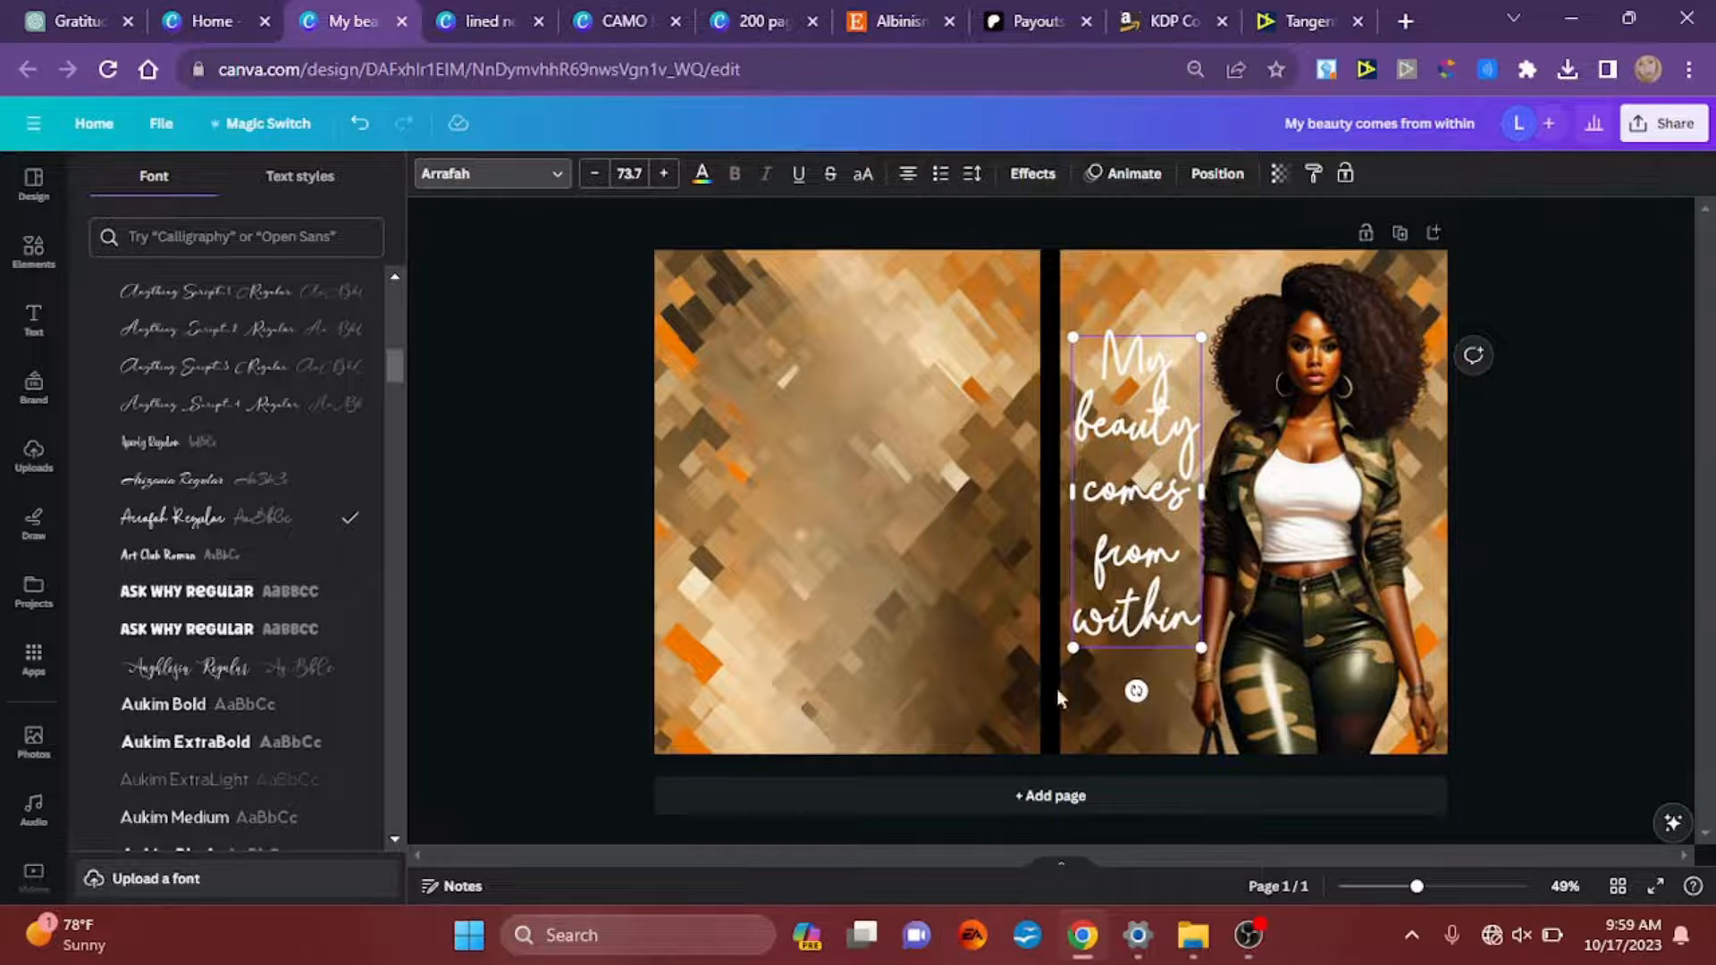
{"action": "left_click", "coordinate": [1549, 459]}
Step: Apply an Outline effect to the quote, coloured dark green #1E2113 sampled from the woman's camo trousers
{"action": "scroll", "coordinate": [1549, 459], "scroll_direction": "up", "scroll_amount": 2}
{"action": "scroll", "coordinate": [1548, 459], "scroll_direction": "up", "scroll_amount": 1}
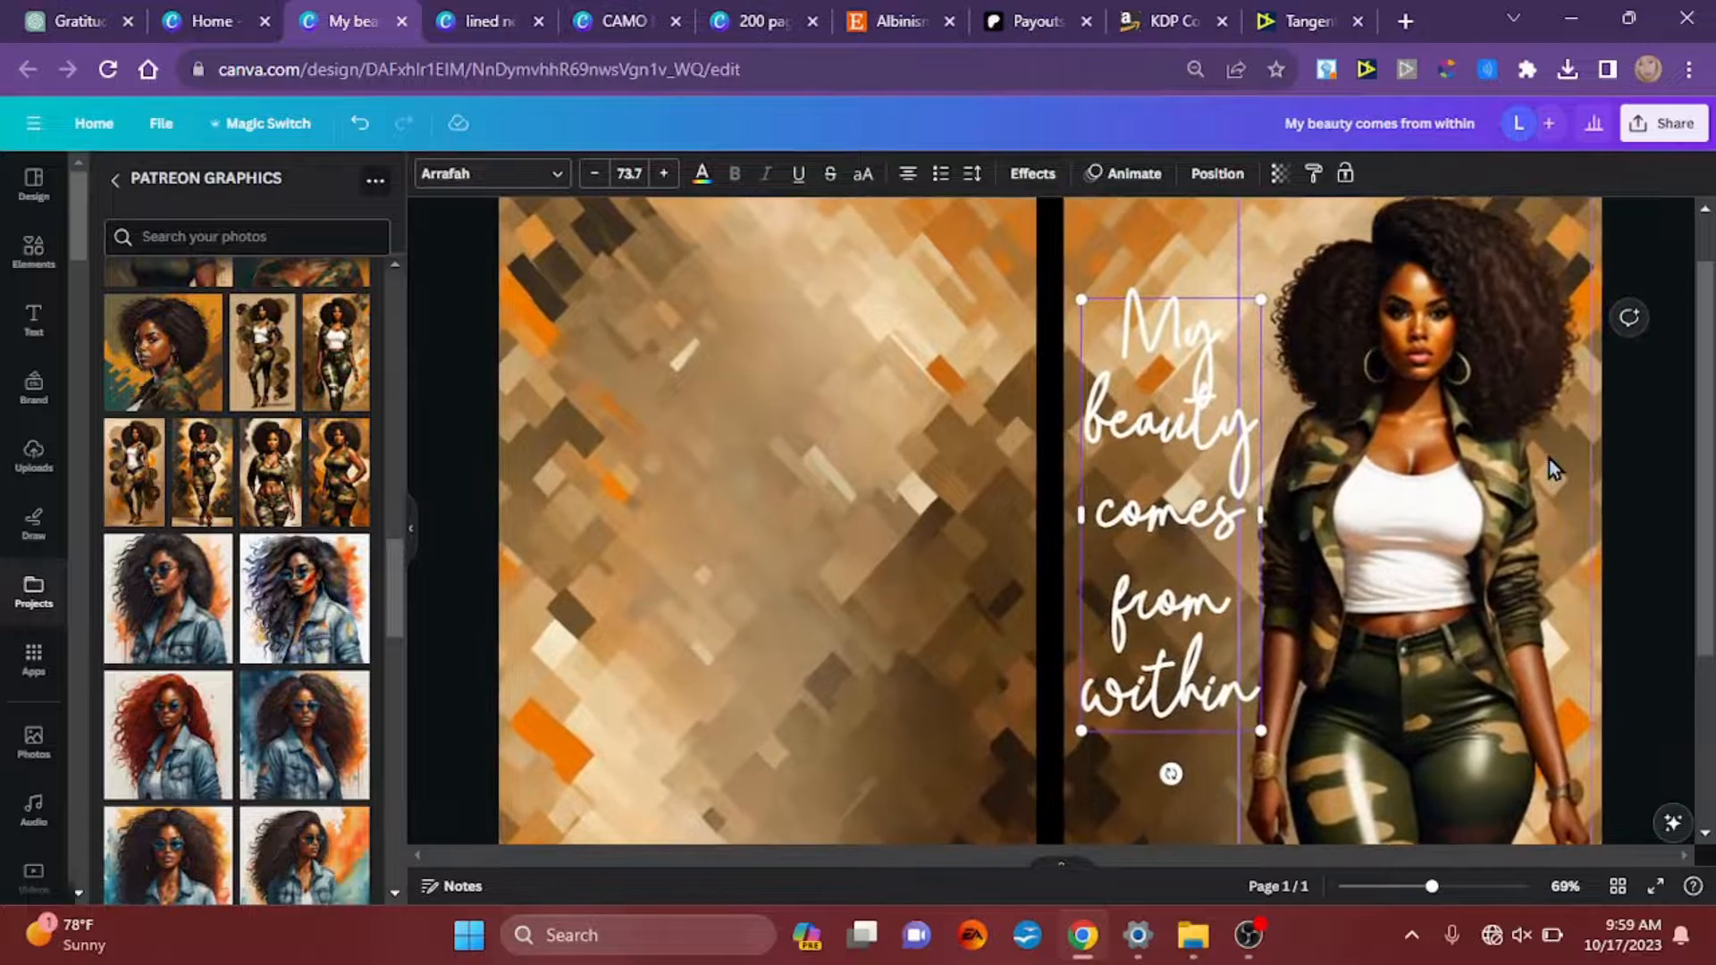
{"action": "left_click", "coordinate": [1032, 176]}
{"action": "left_click", "coordinate": [347, 413]}
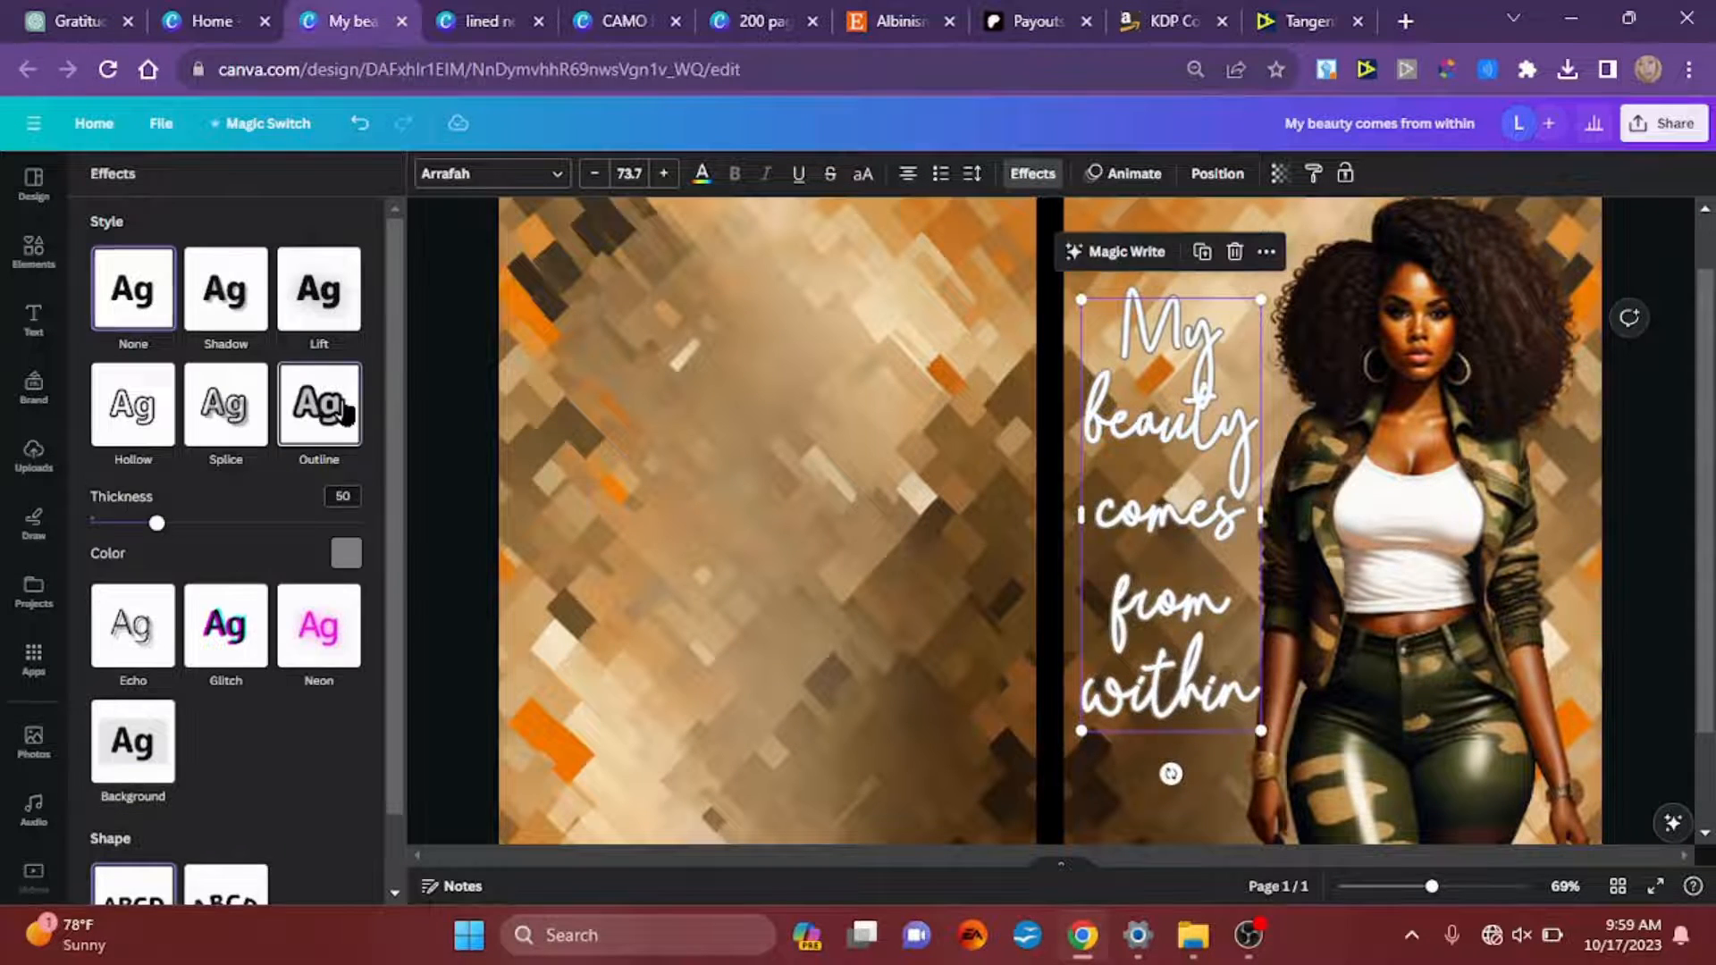
{"action": "left_click", "coordinate": [347, 556]}
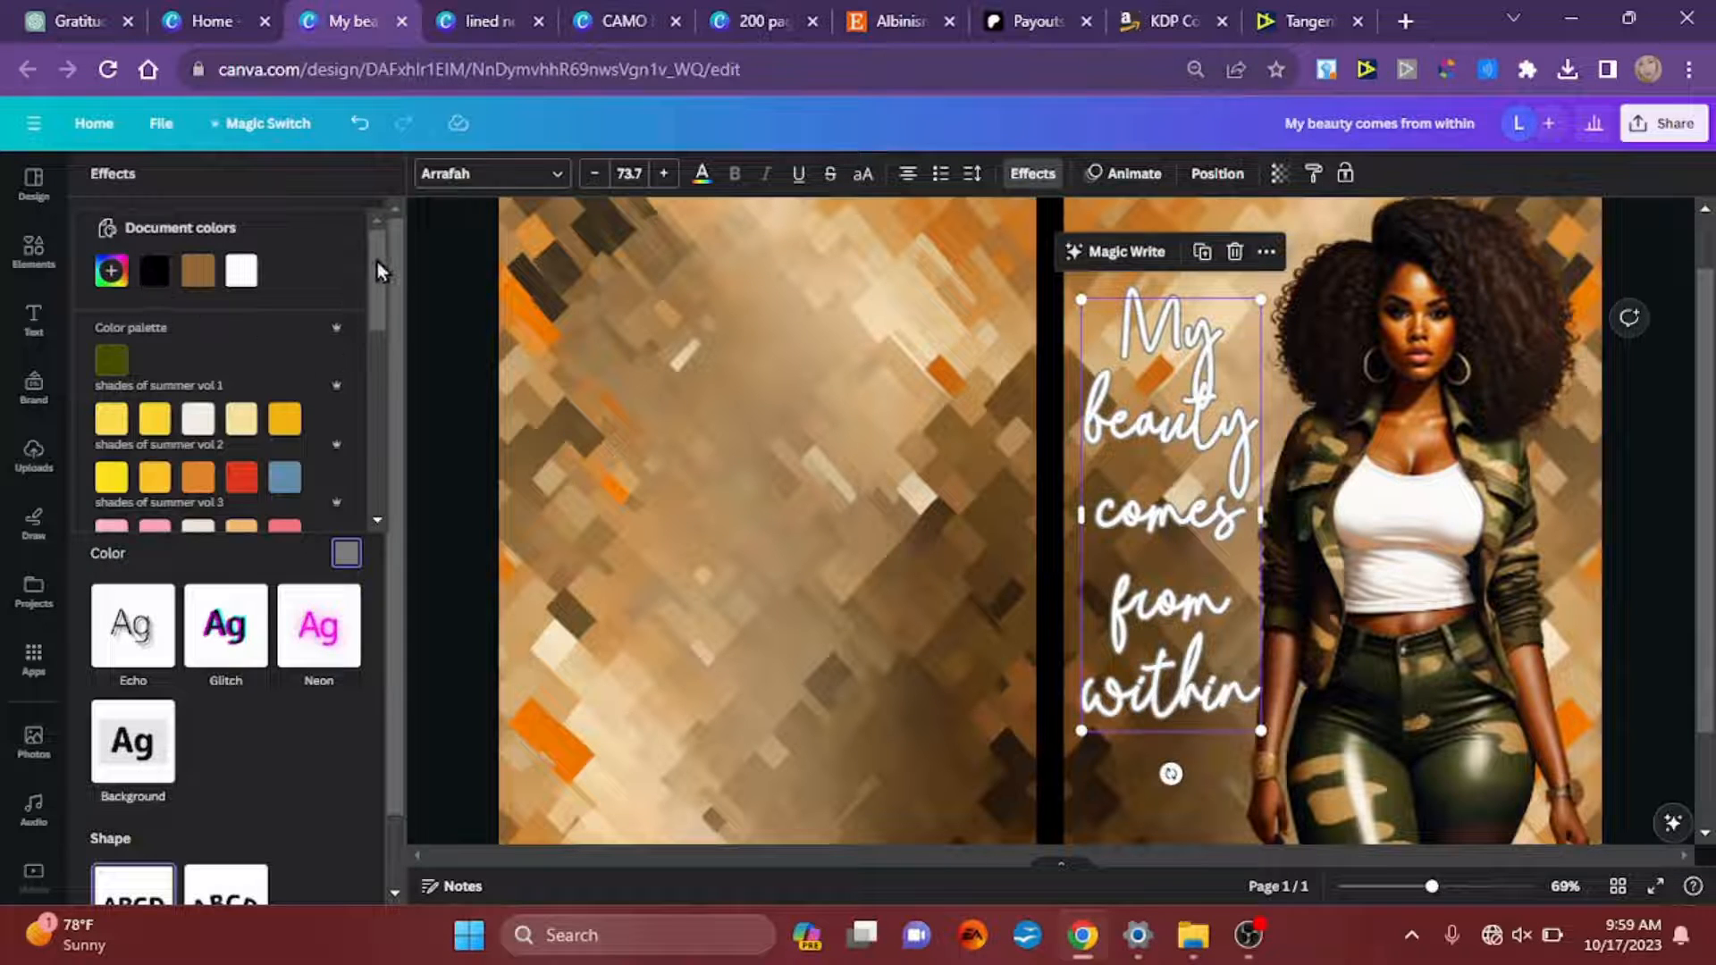
{"action": "mouse_move", "coordinate": [377, 261]}
{"action": "left_mouse_down"}
{"action": "mouse_move", "coordinate": [359, 461]}
{"action": "mouse_move", "coordinate": [370, 240]}
{"action": "left_mouse_up"}
{"action": "left_click", "coordinate": [112, 270]}
{"action": "left_click", "coordinate": [354, 460]}
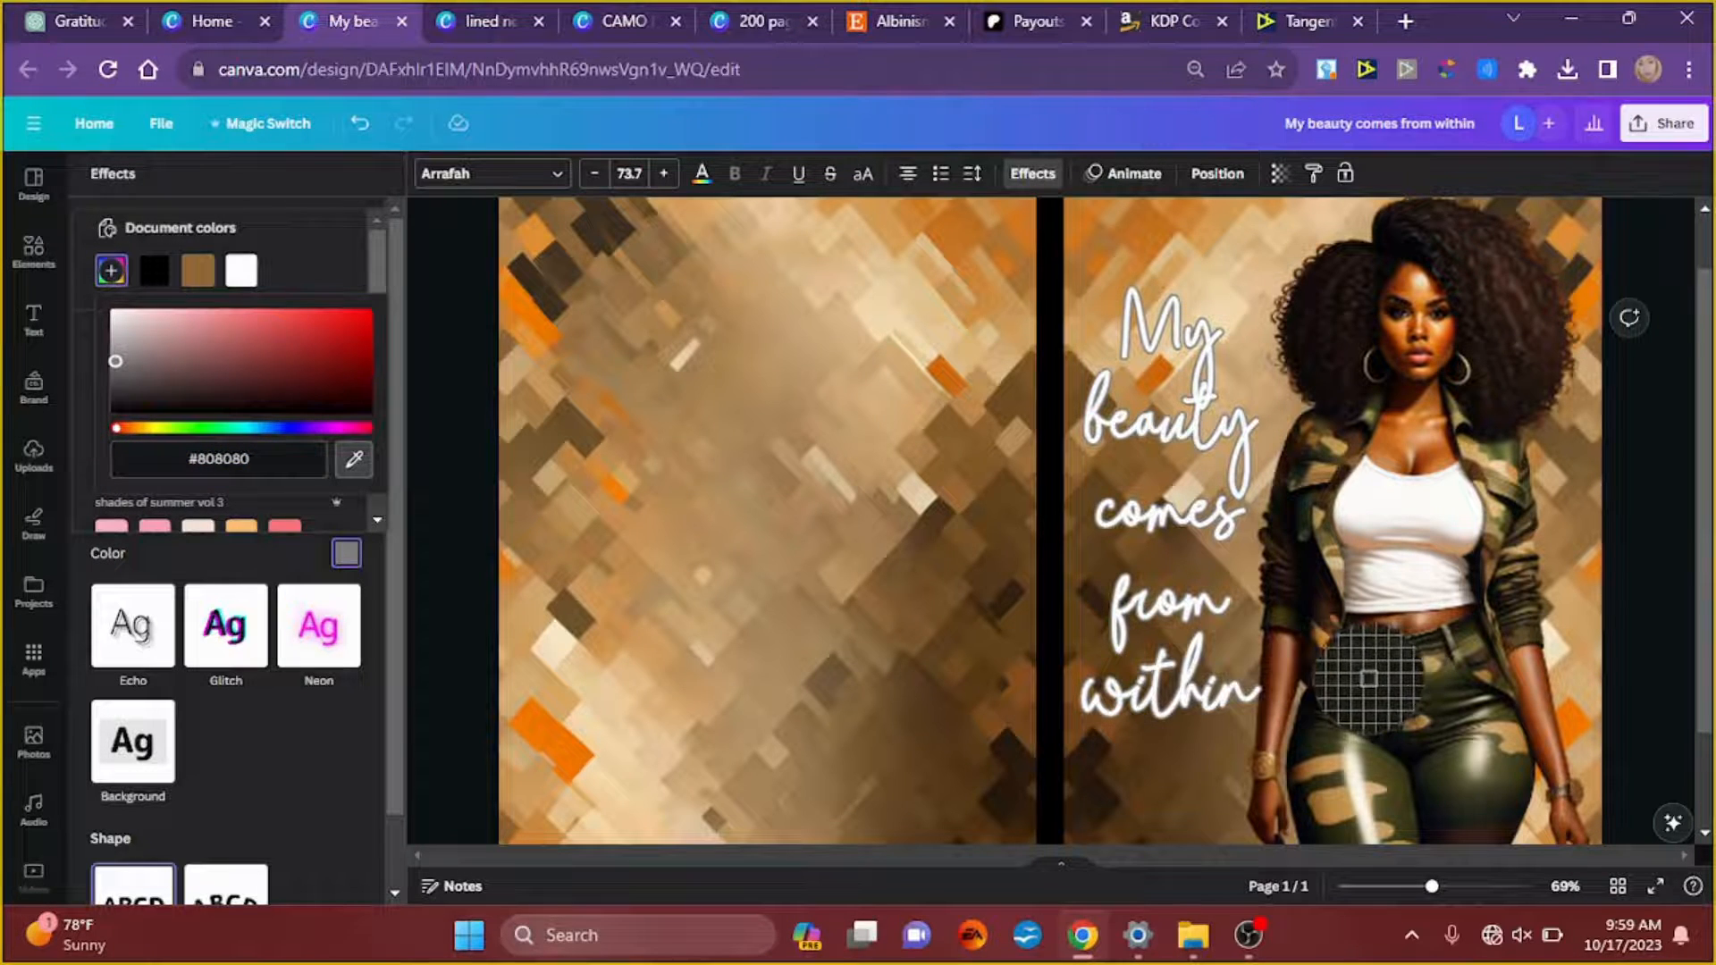
{"action": "left_click", "coordinate": [1374, 688]}
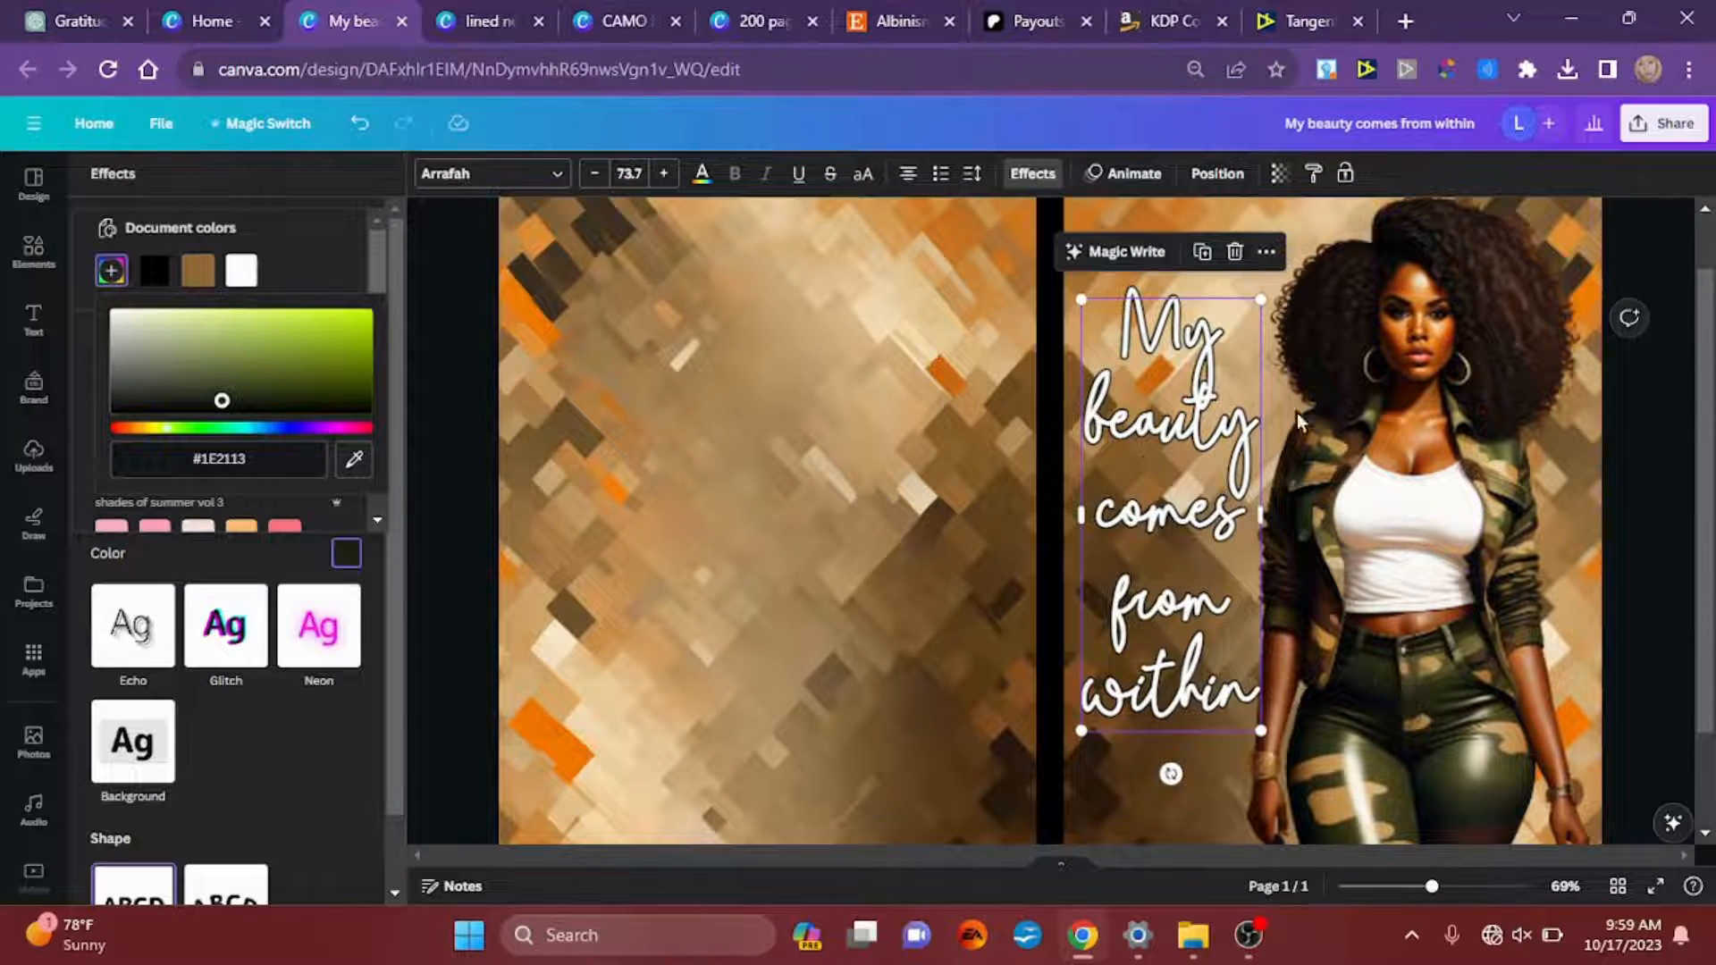
{"action": "left_click", "coordinate": [1648, 531]}
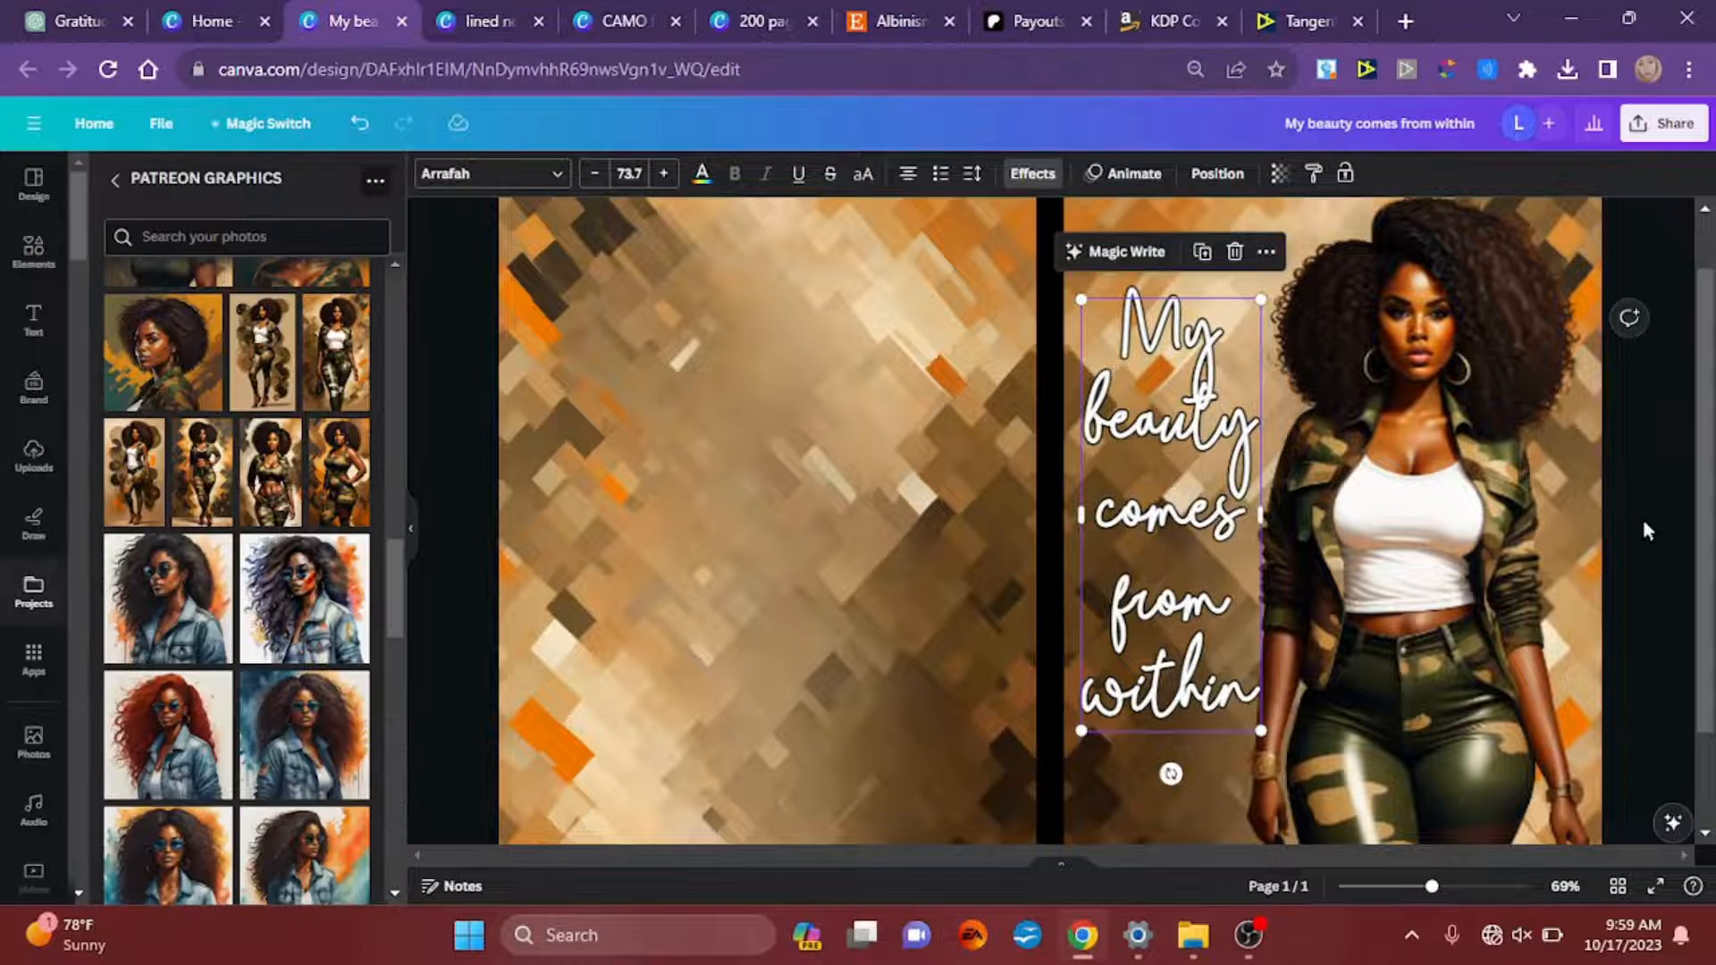
Step: Duplicate the quote on the front cover and move the copy below the original's first line
{"action": "left_click", "coordinate": [1629, 543]}
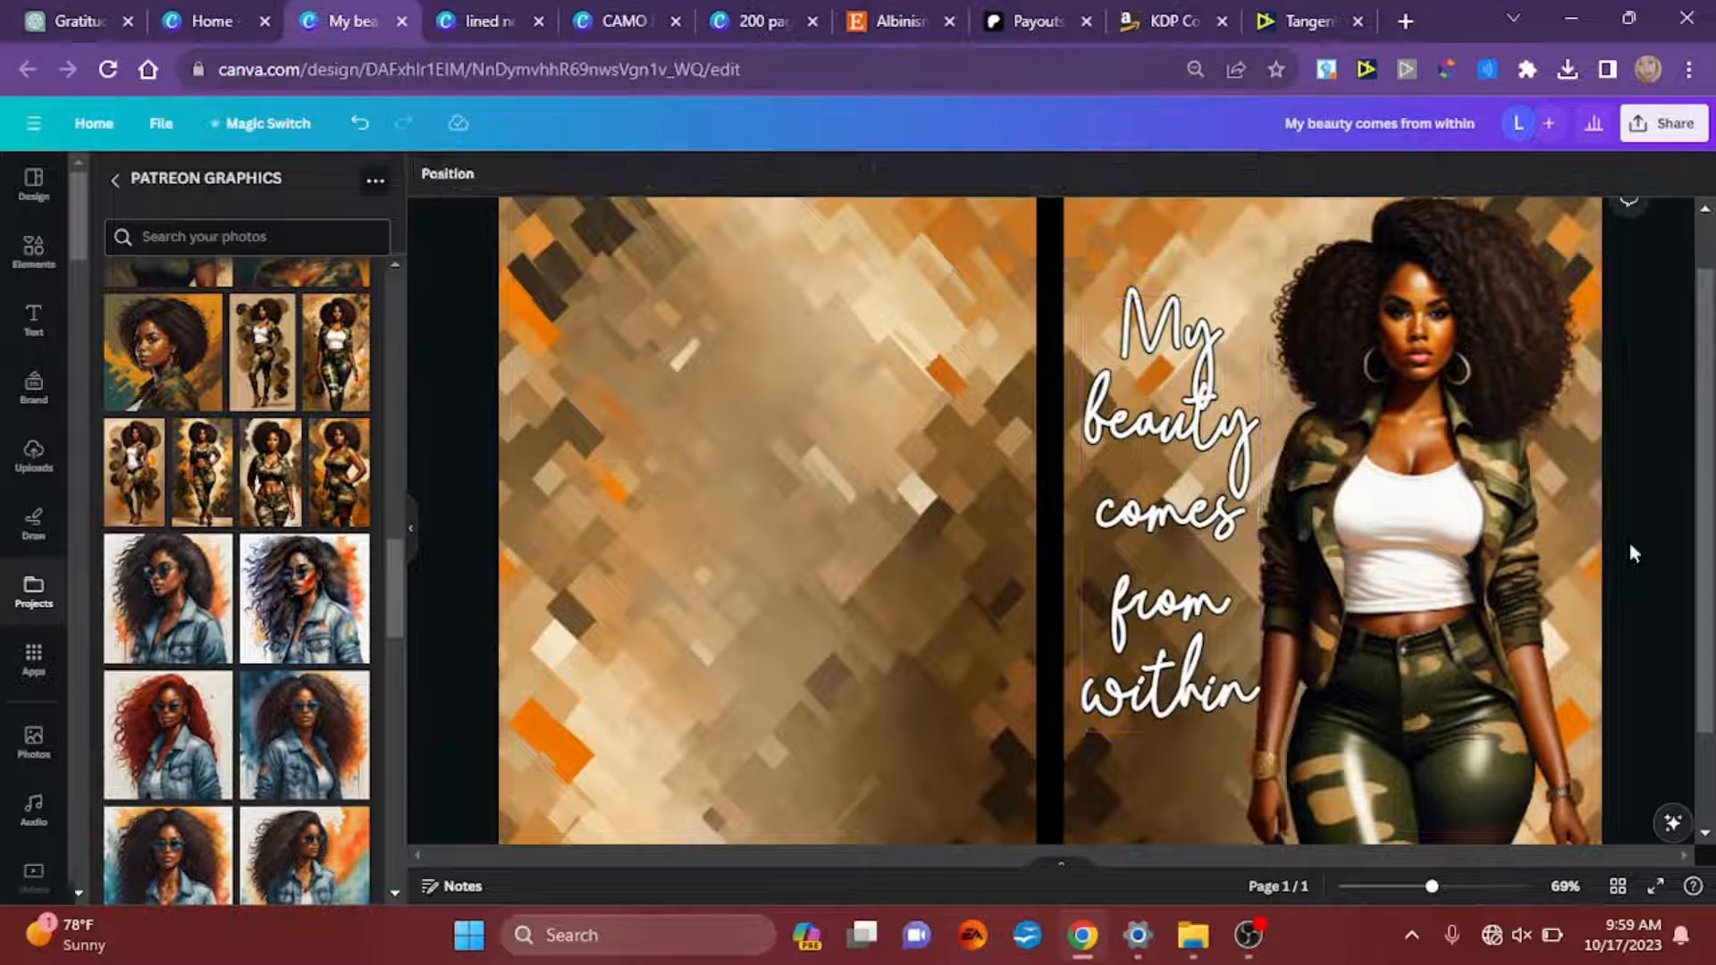
{"action": "left_click", "coordinate": [1170, 429]}
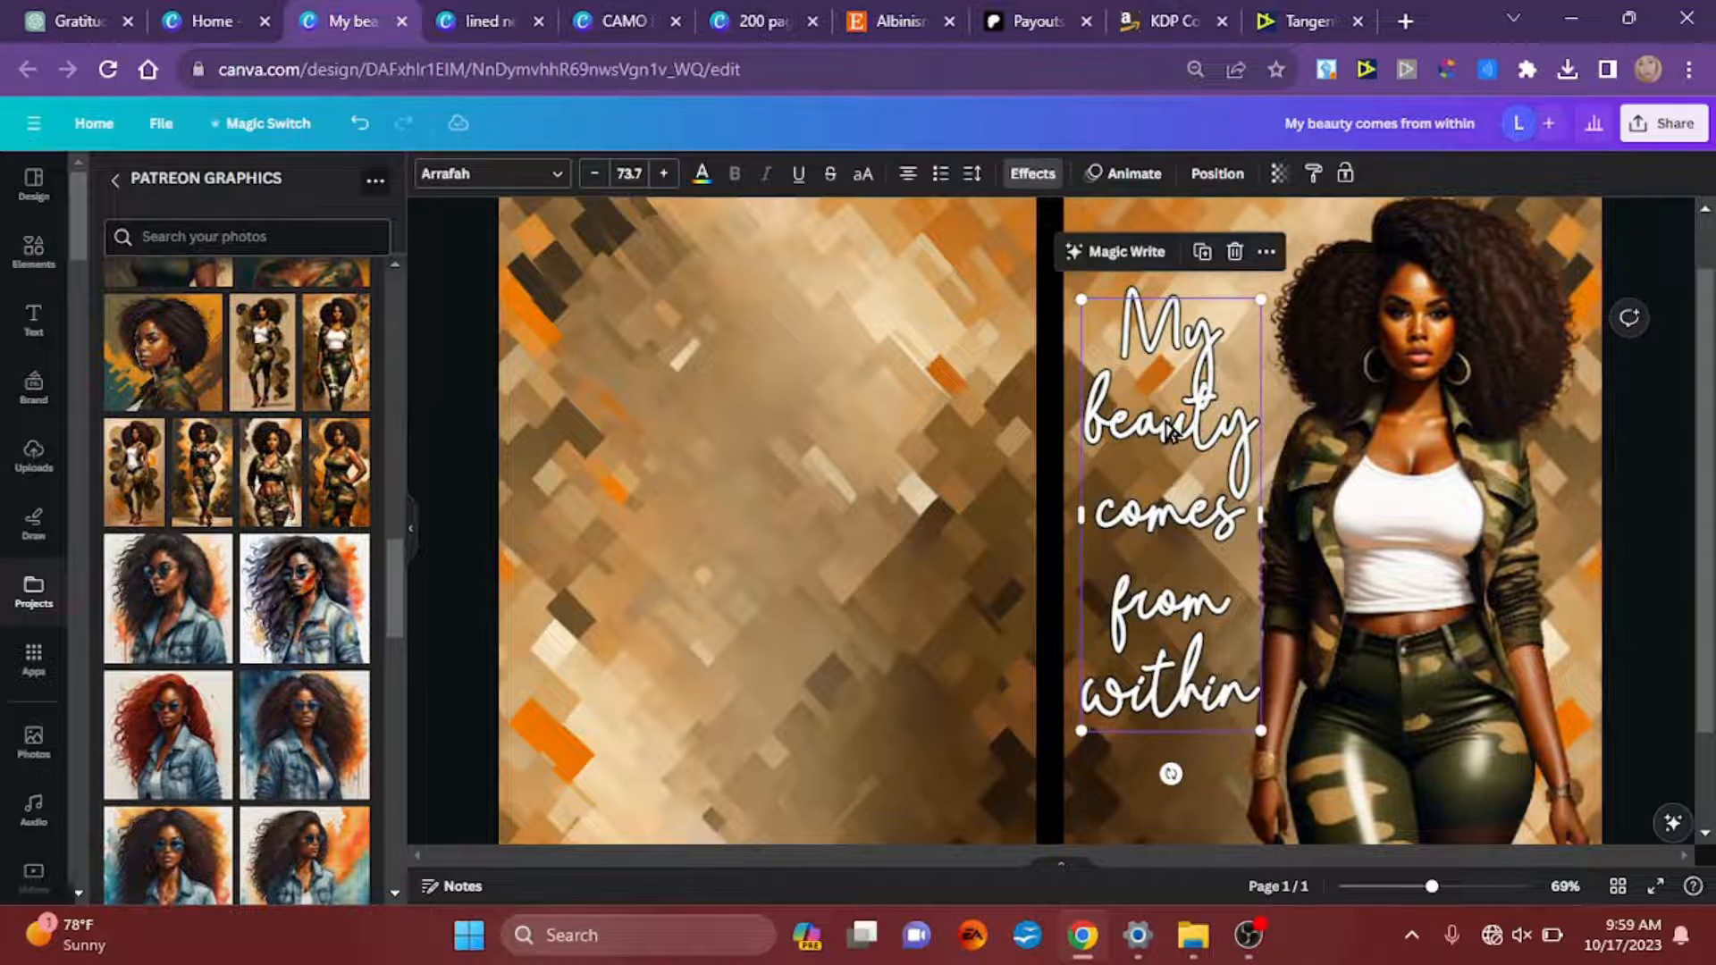
{"action": "key", "text": "ctrl+d"}
{"action": "left_click_drag", "start_coordinate": [1167, 424], "coordinate": [1152, 558]}
Step: Recolour the original quote's text dark green #1F2214, sampled from the woman's camo trousers
{"action": "left_click", "coordinate": [1165, 313]}
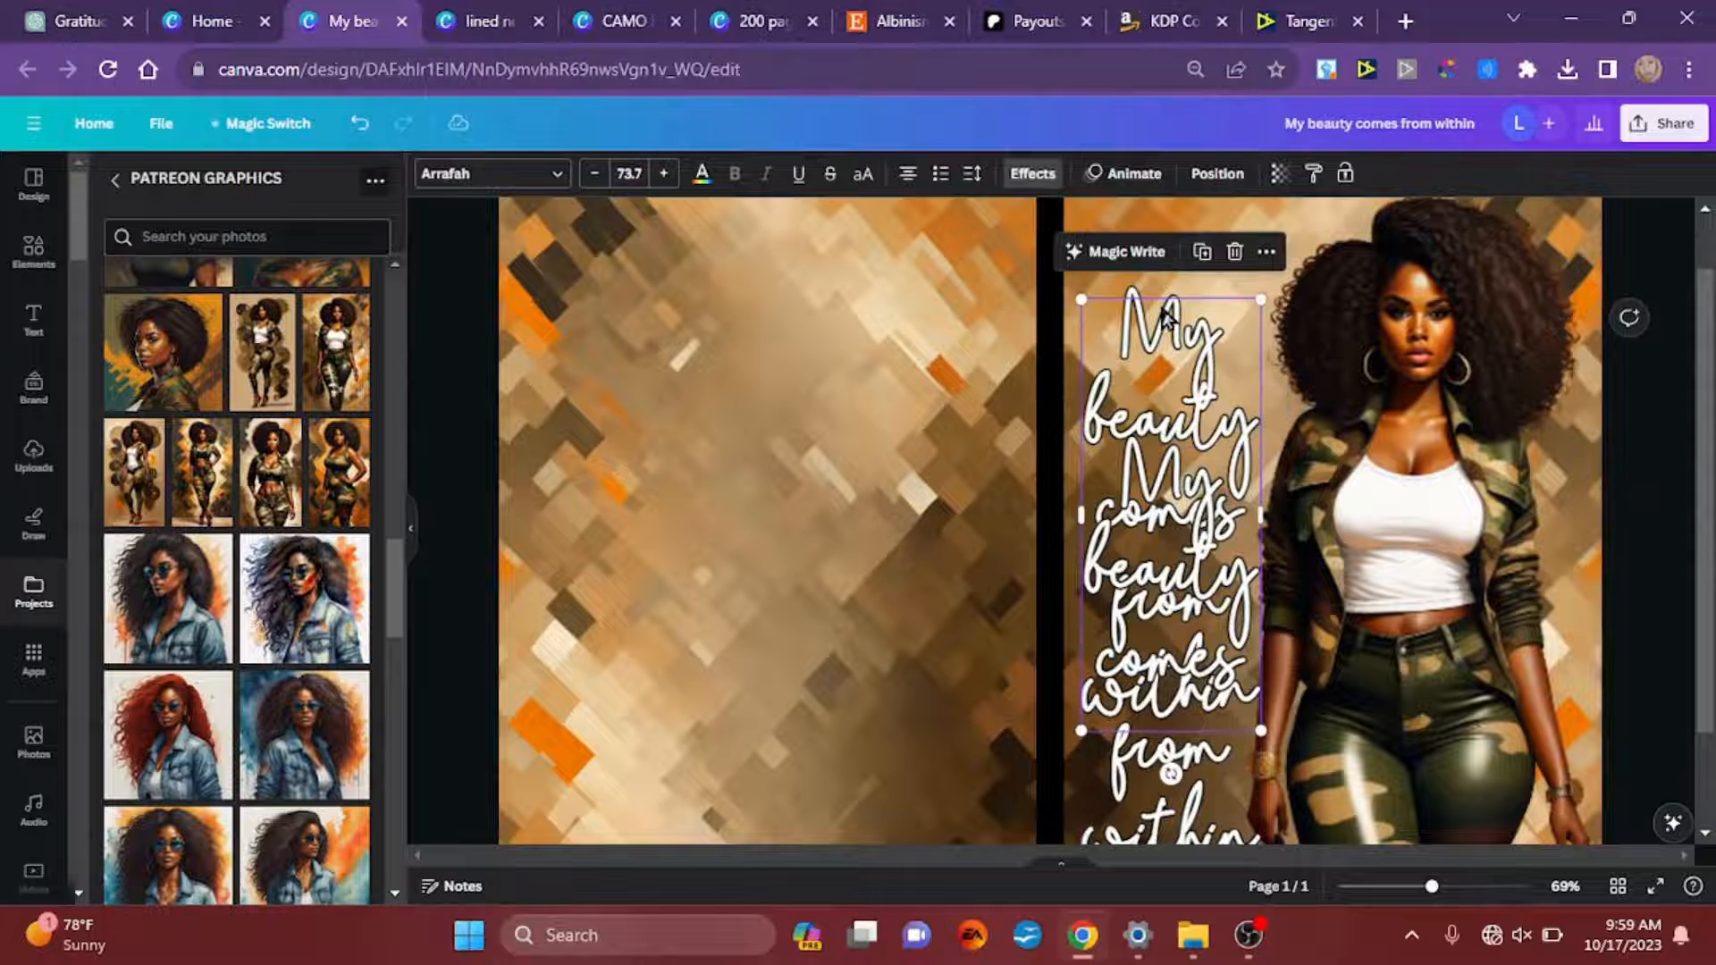
{"action": "left_click", "coordinate": [1033, 173]}
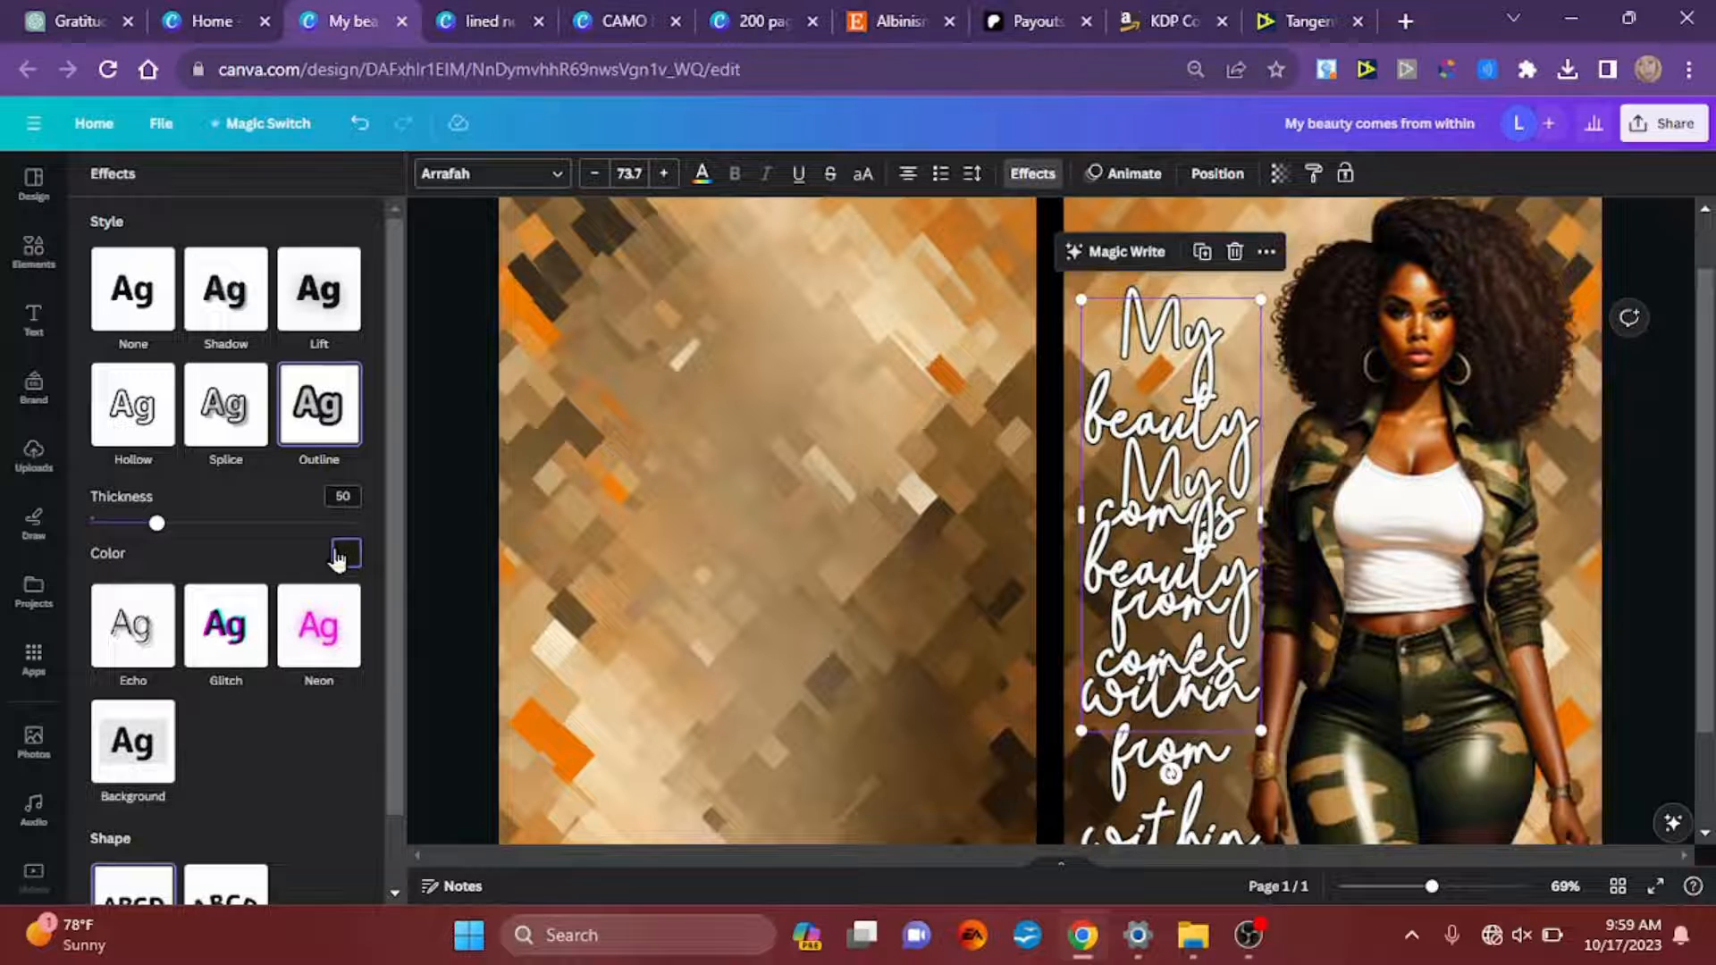
{"action": "left_click", "coordinate": [702, 174]}
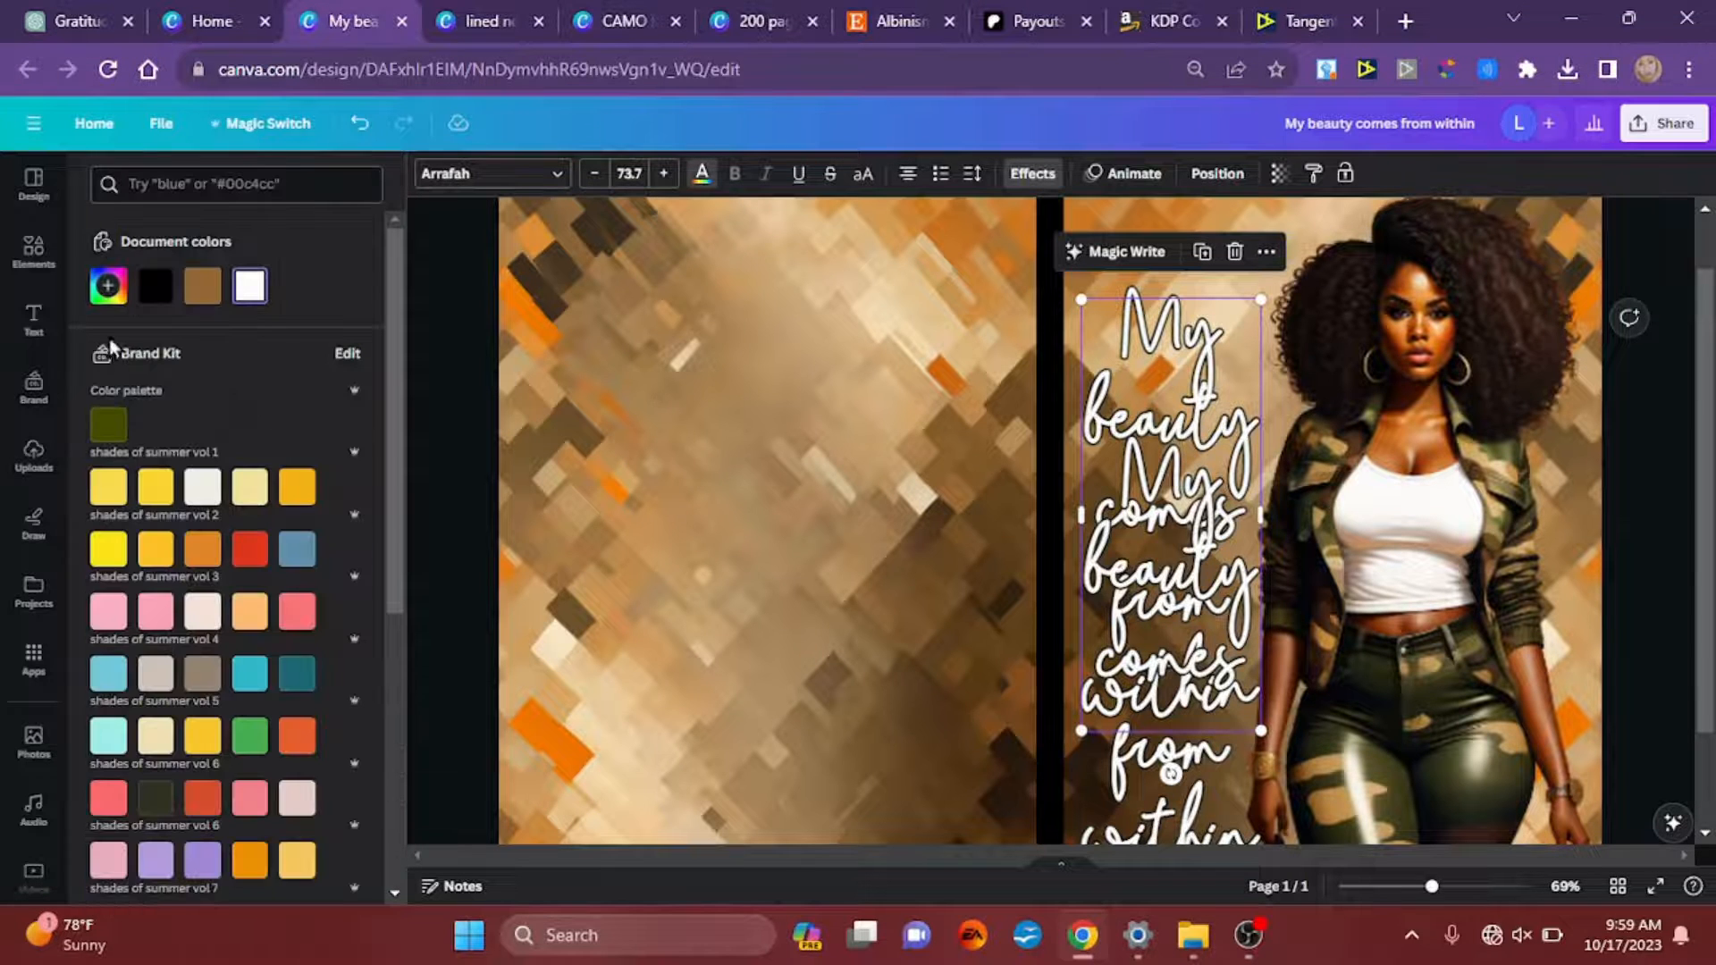
{"action": "left_click", "coordinate": [107, 286]}
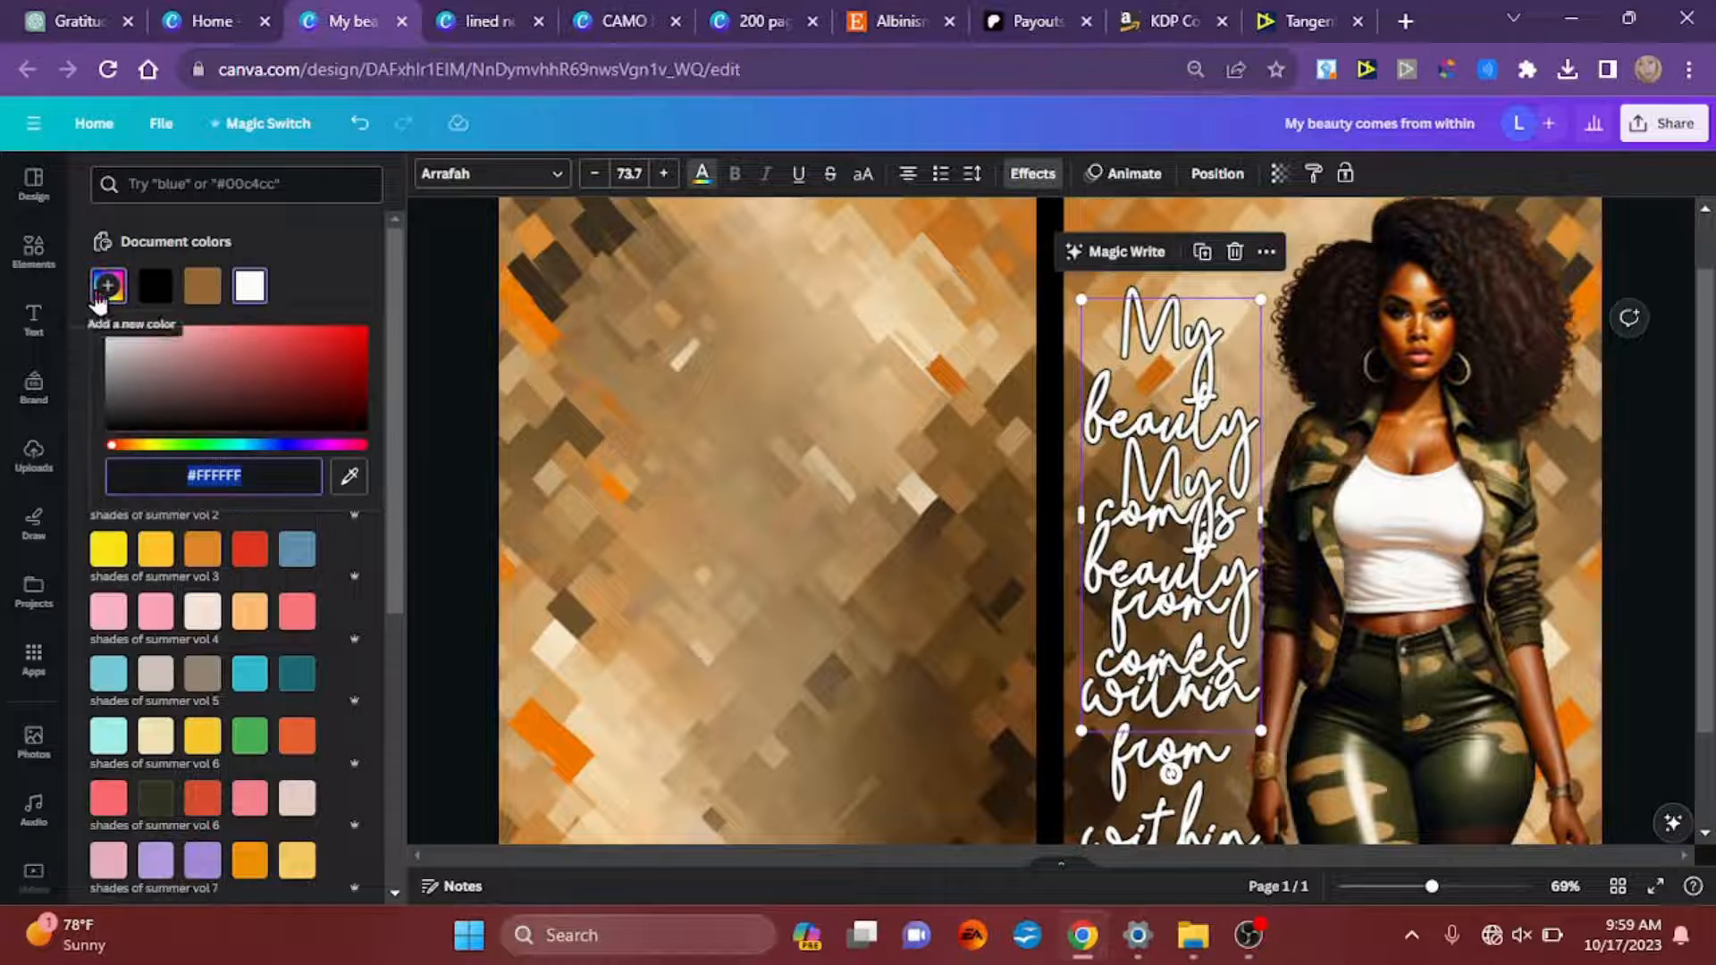
{"action": "left_click", "coordinate": [350, 477]}
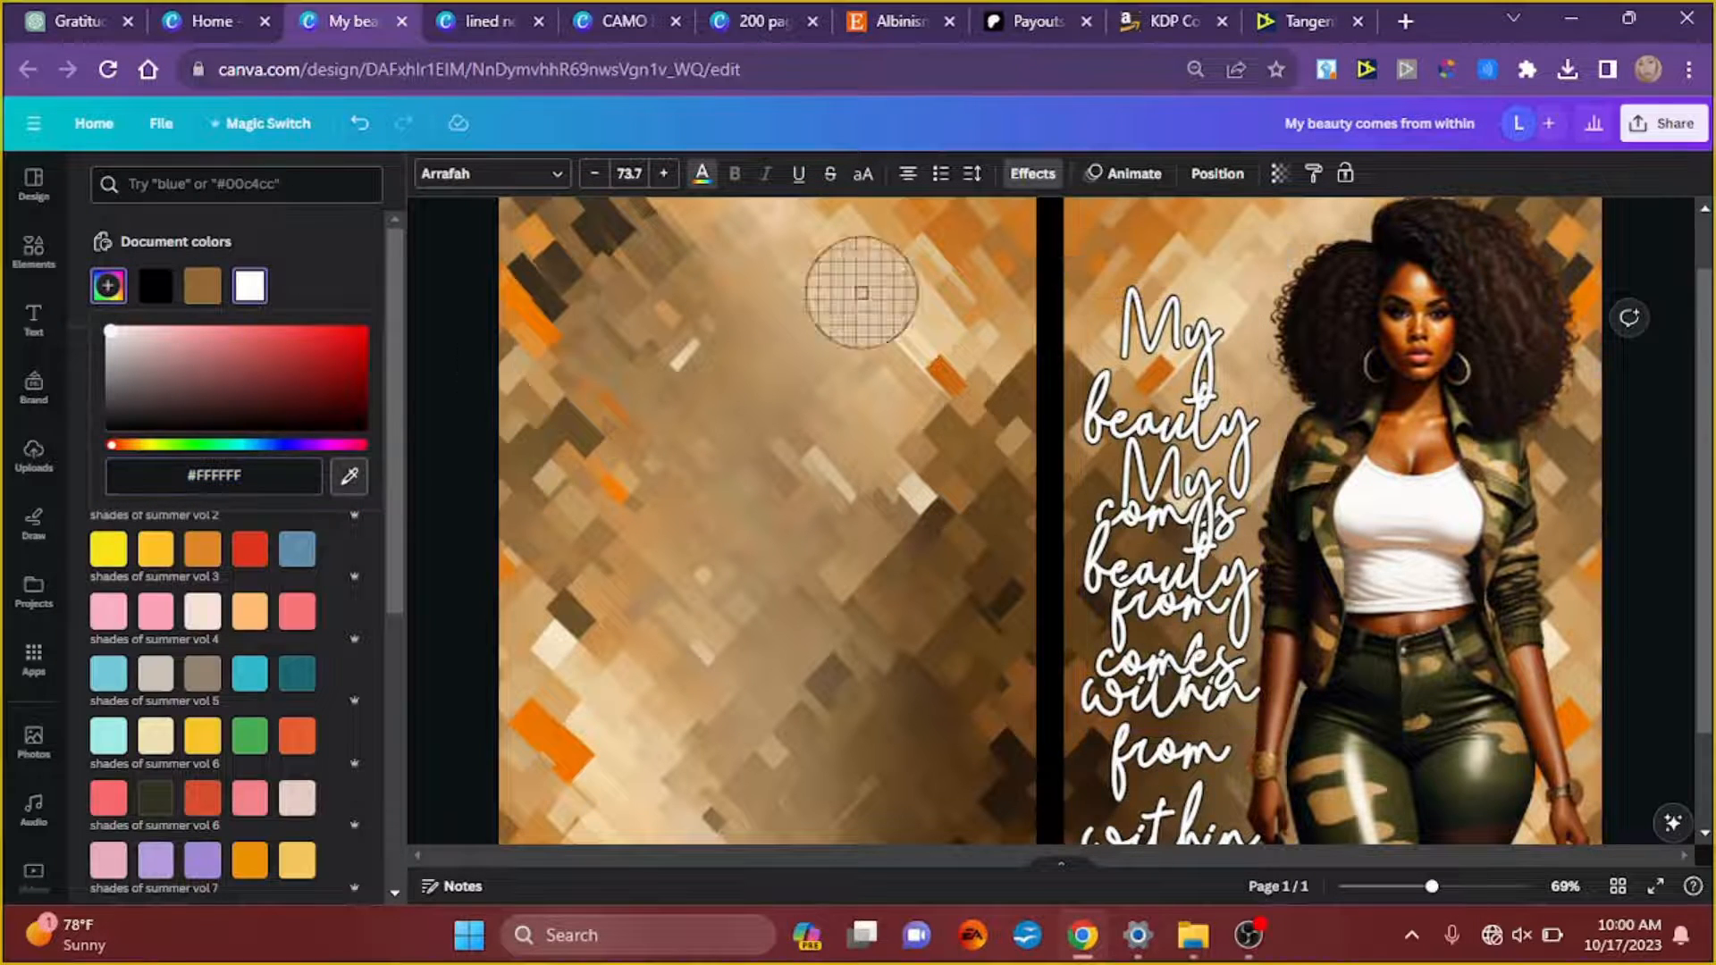
{"action": "left_click", "coordinate": [1381, 681]}
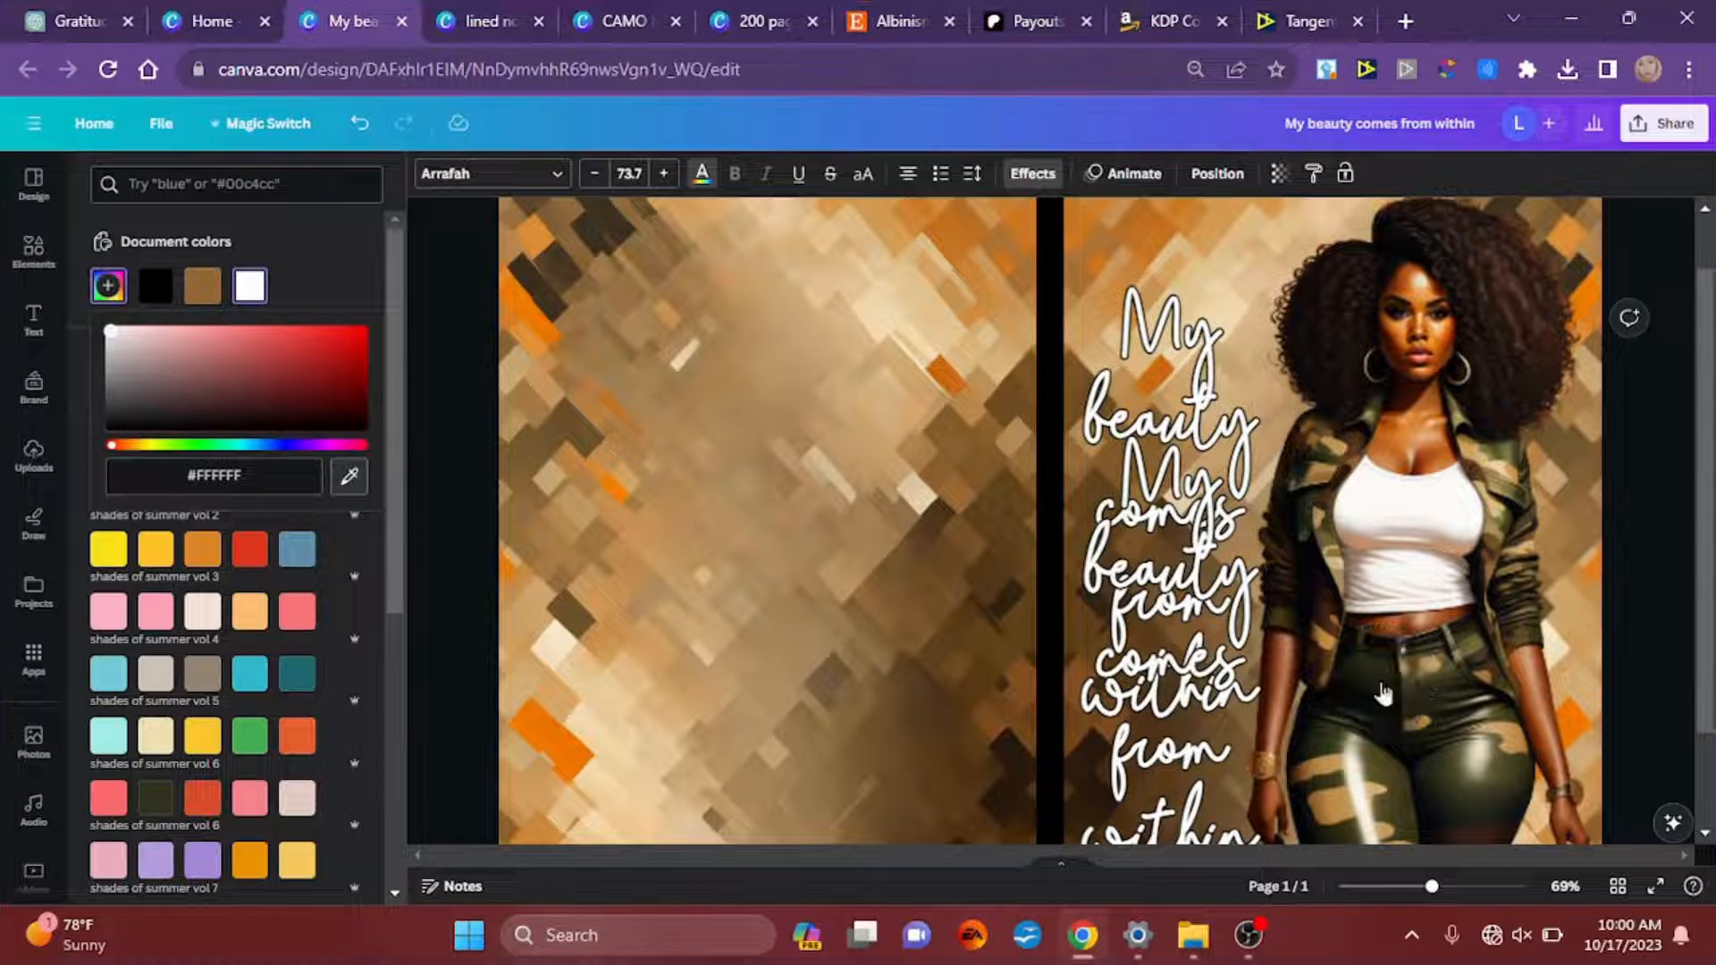
Step: Move the white quote copy up over the dark green original, offset slightly to the right for a drop-shadow look
{"action": "left_click", "coordinate": [1152, 776]}
{"action": "left_click_drag", "start_coordinate": [1152, 775], "coordinate": [1153, 617]}
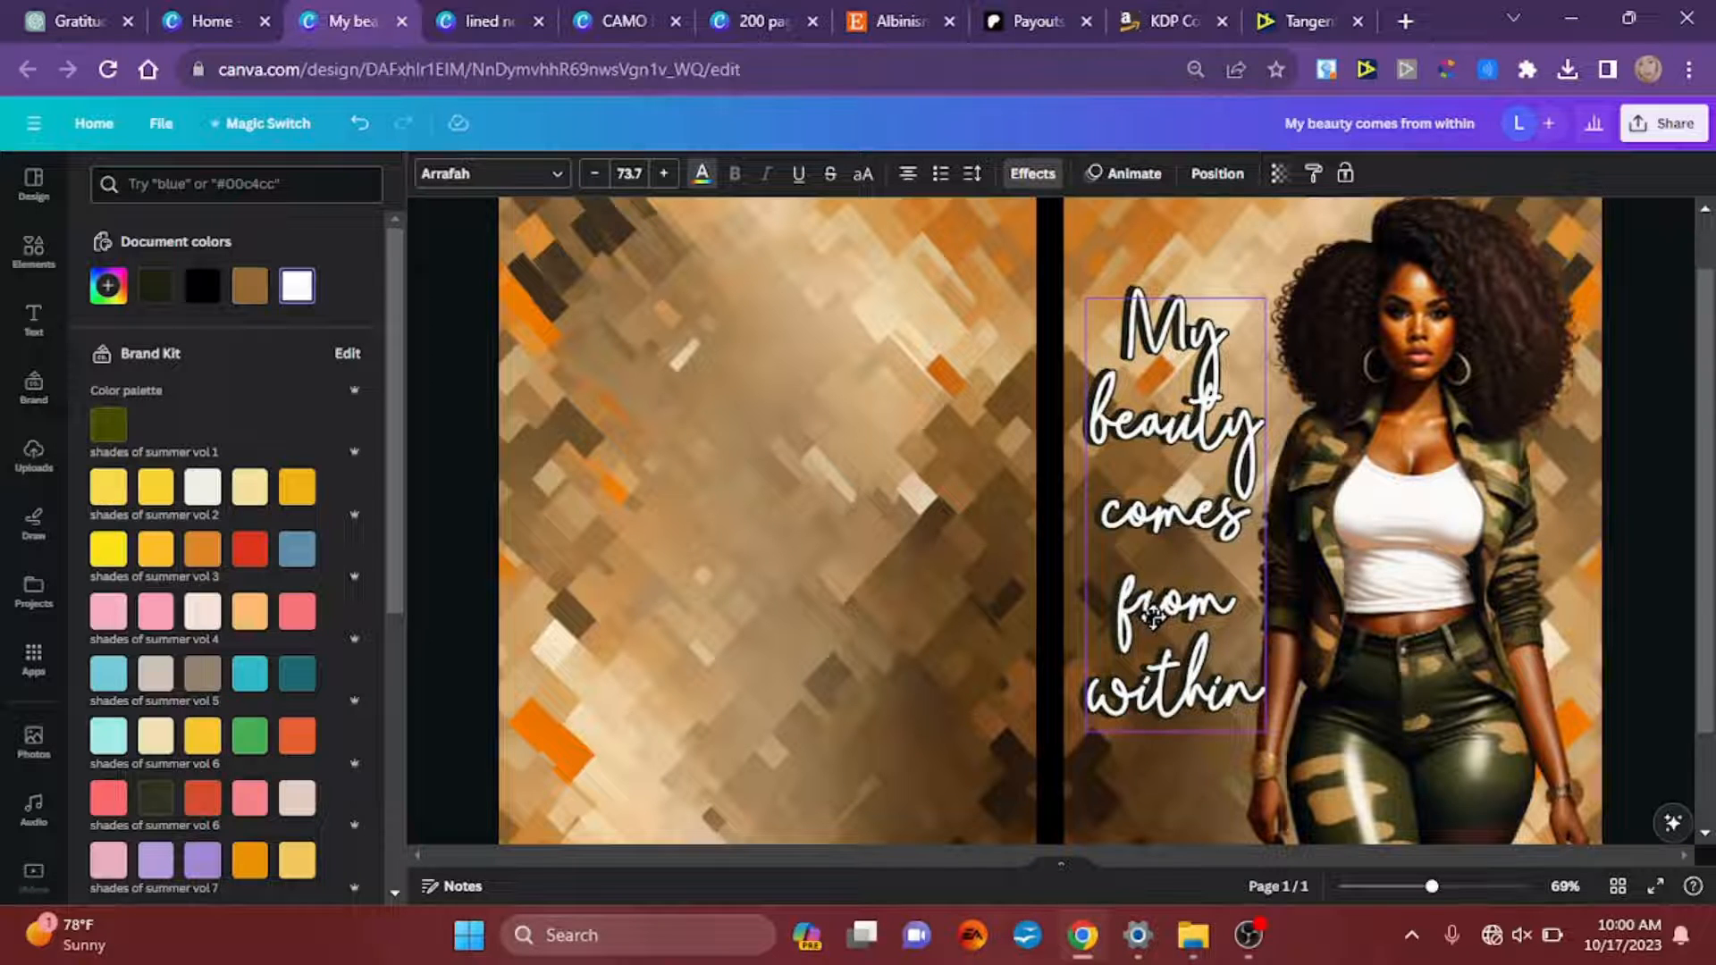
{"action": "left_click", "coordinate": [1153, 617]}
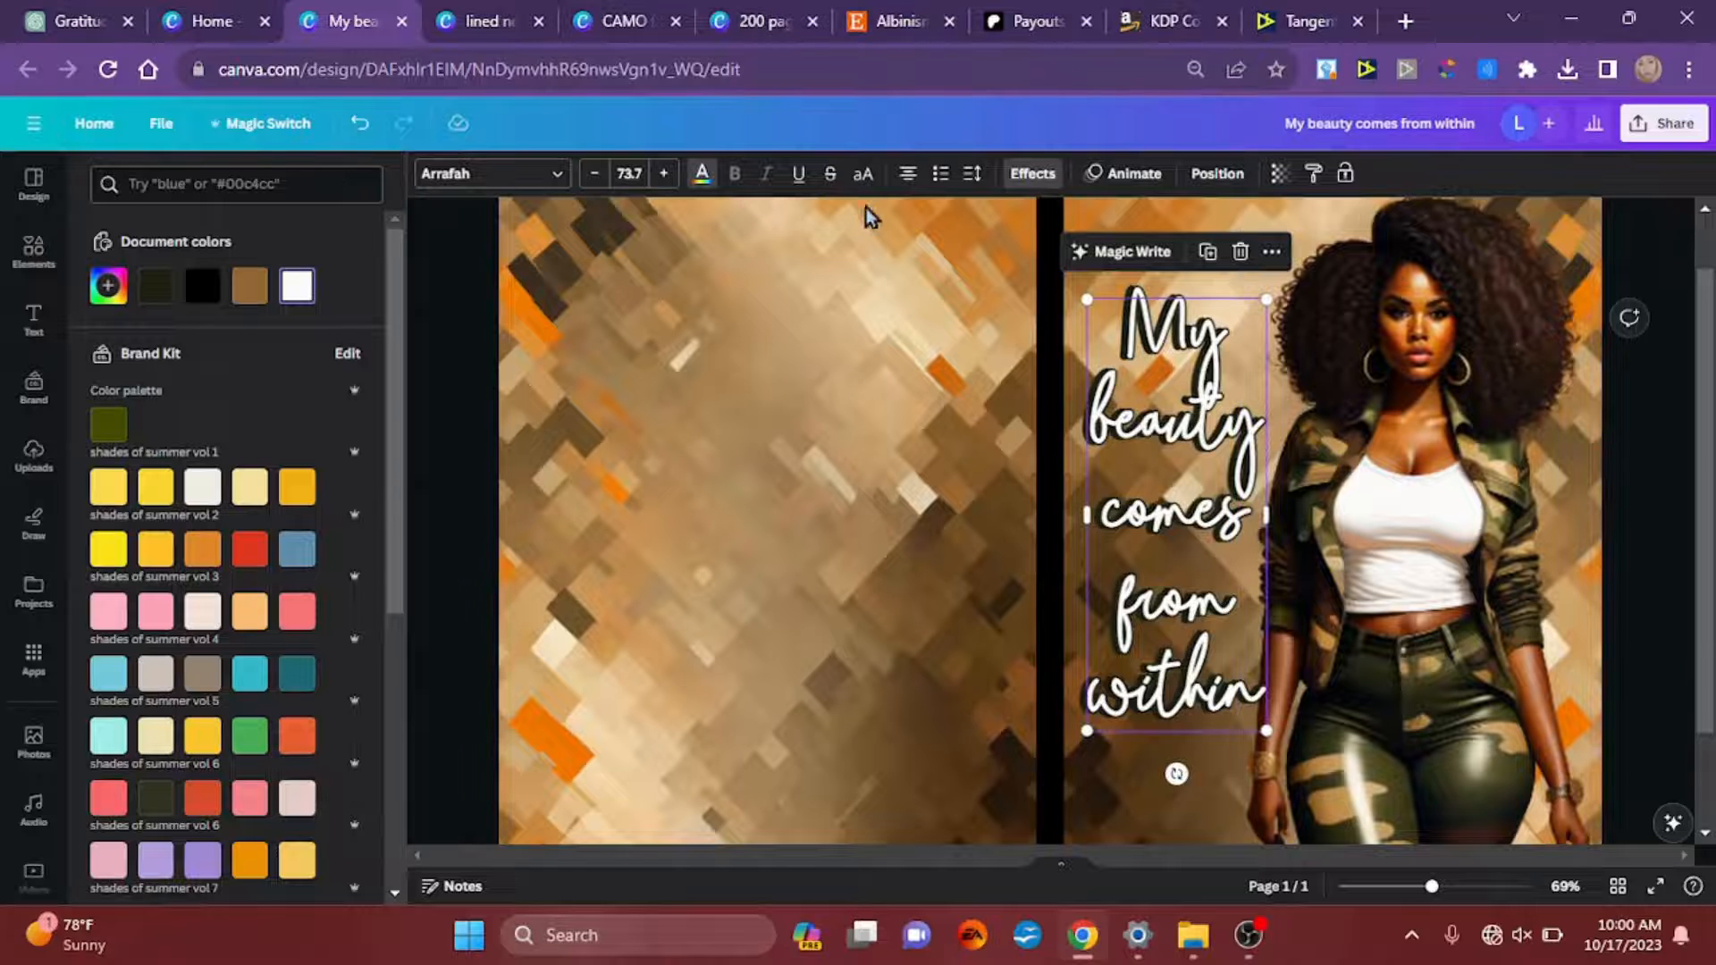
Step: Change the white quote's outline to orange #F07D00, sampled from the background, and set its thickness to 14
{"action": "left_click", "coordinate": [1039, 175]}
{"action": "left_click", "coordinate": [347, 556]}
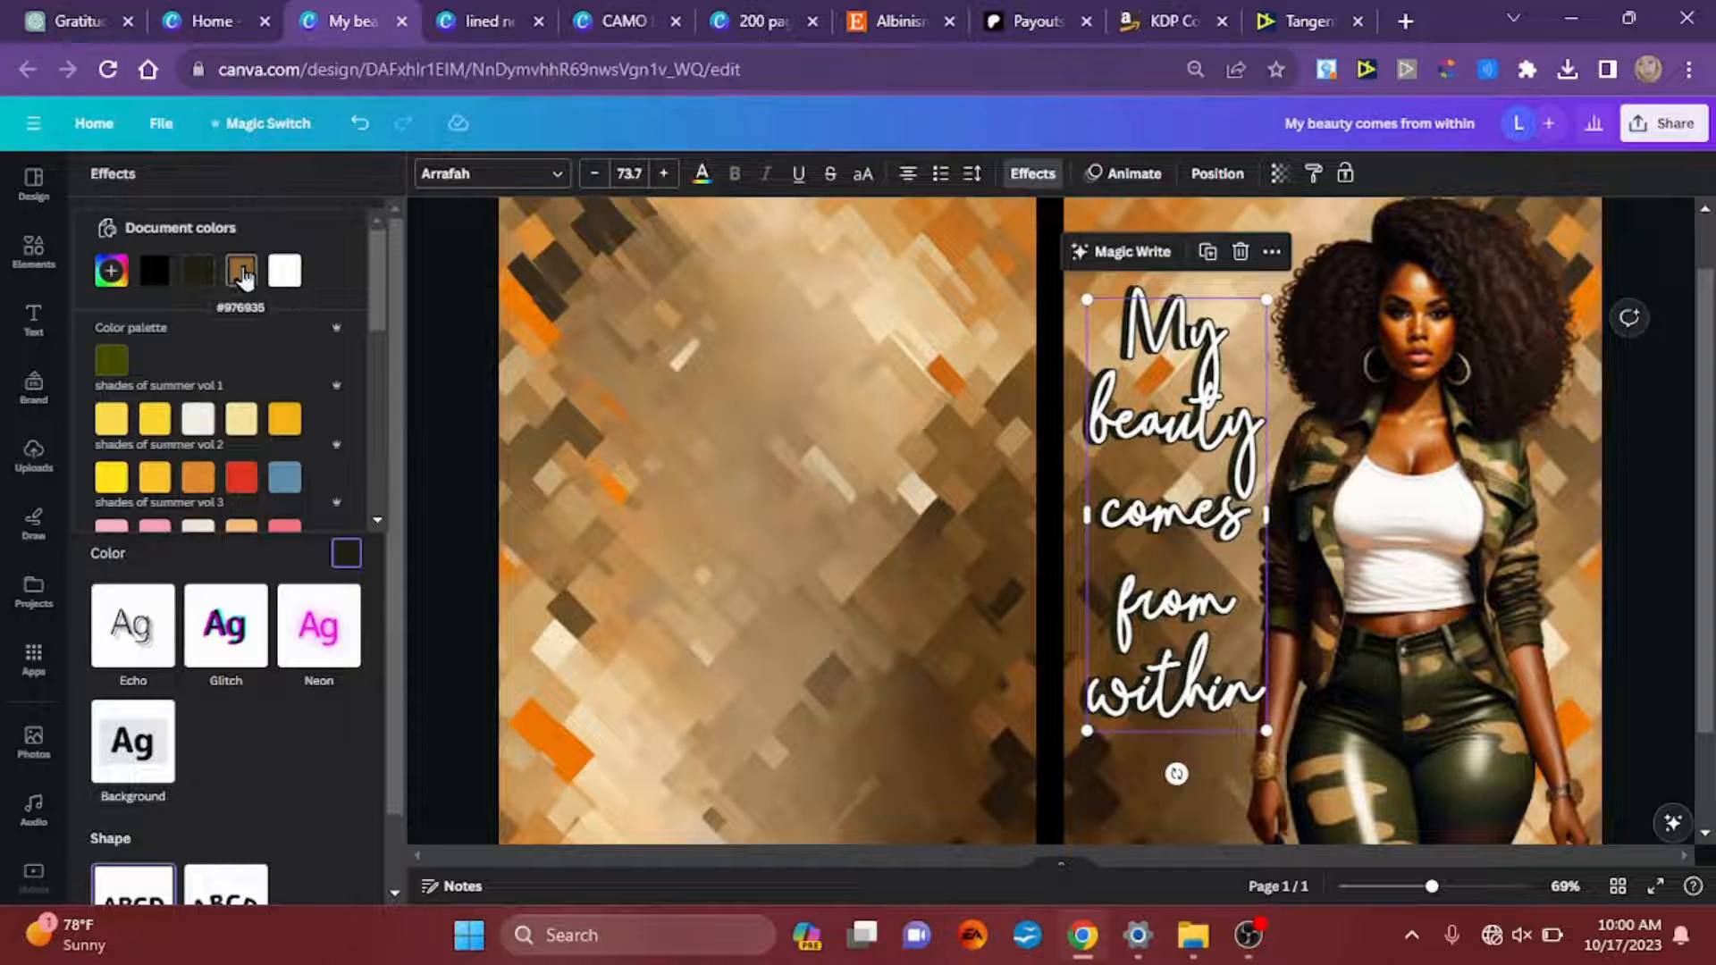
{"action": "left_click", "coordinate": [111, 270]}
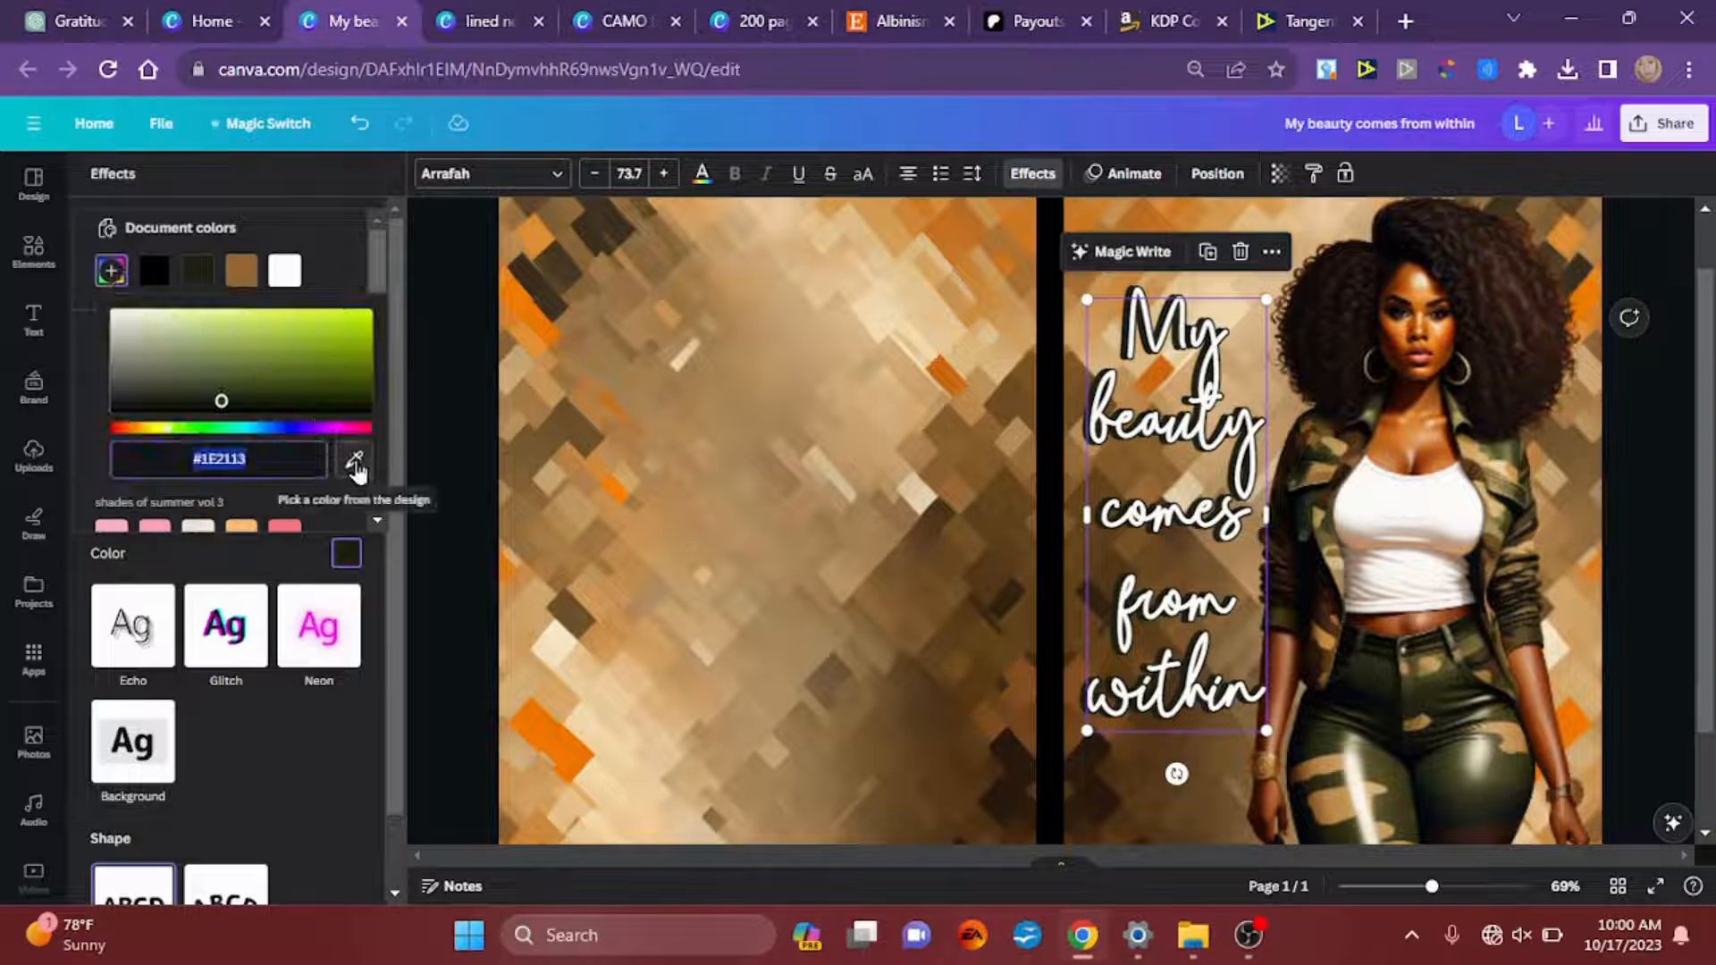
{"action": "left_click", "coordinate": [355, 461]}
{"action": "left_click", "coordinate": [527, 305]}
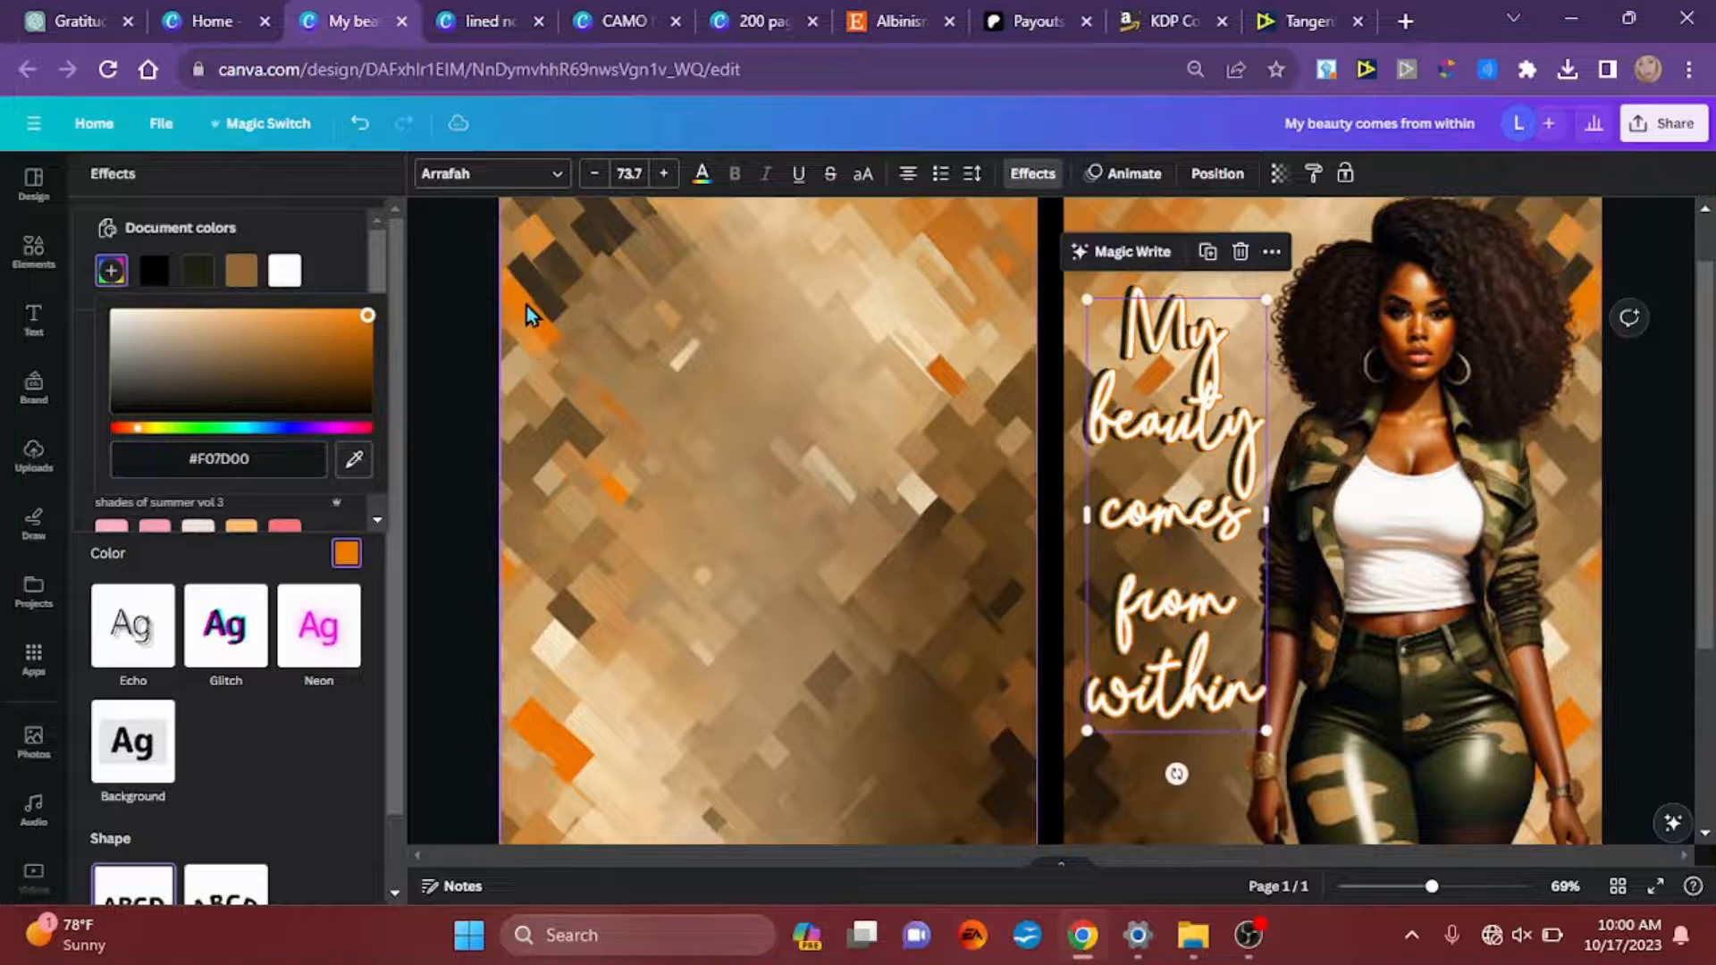
{"action": "left_click", "coordinate": [211, 558]}
{"action": "left_click_drag", "start_coordinate": [156, 525], "coordinate": [109, 535]}
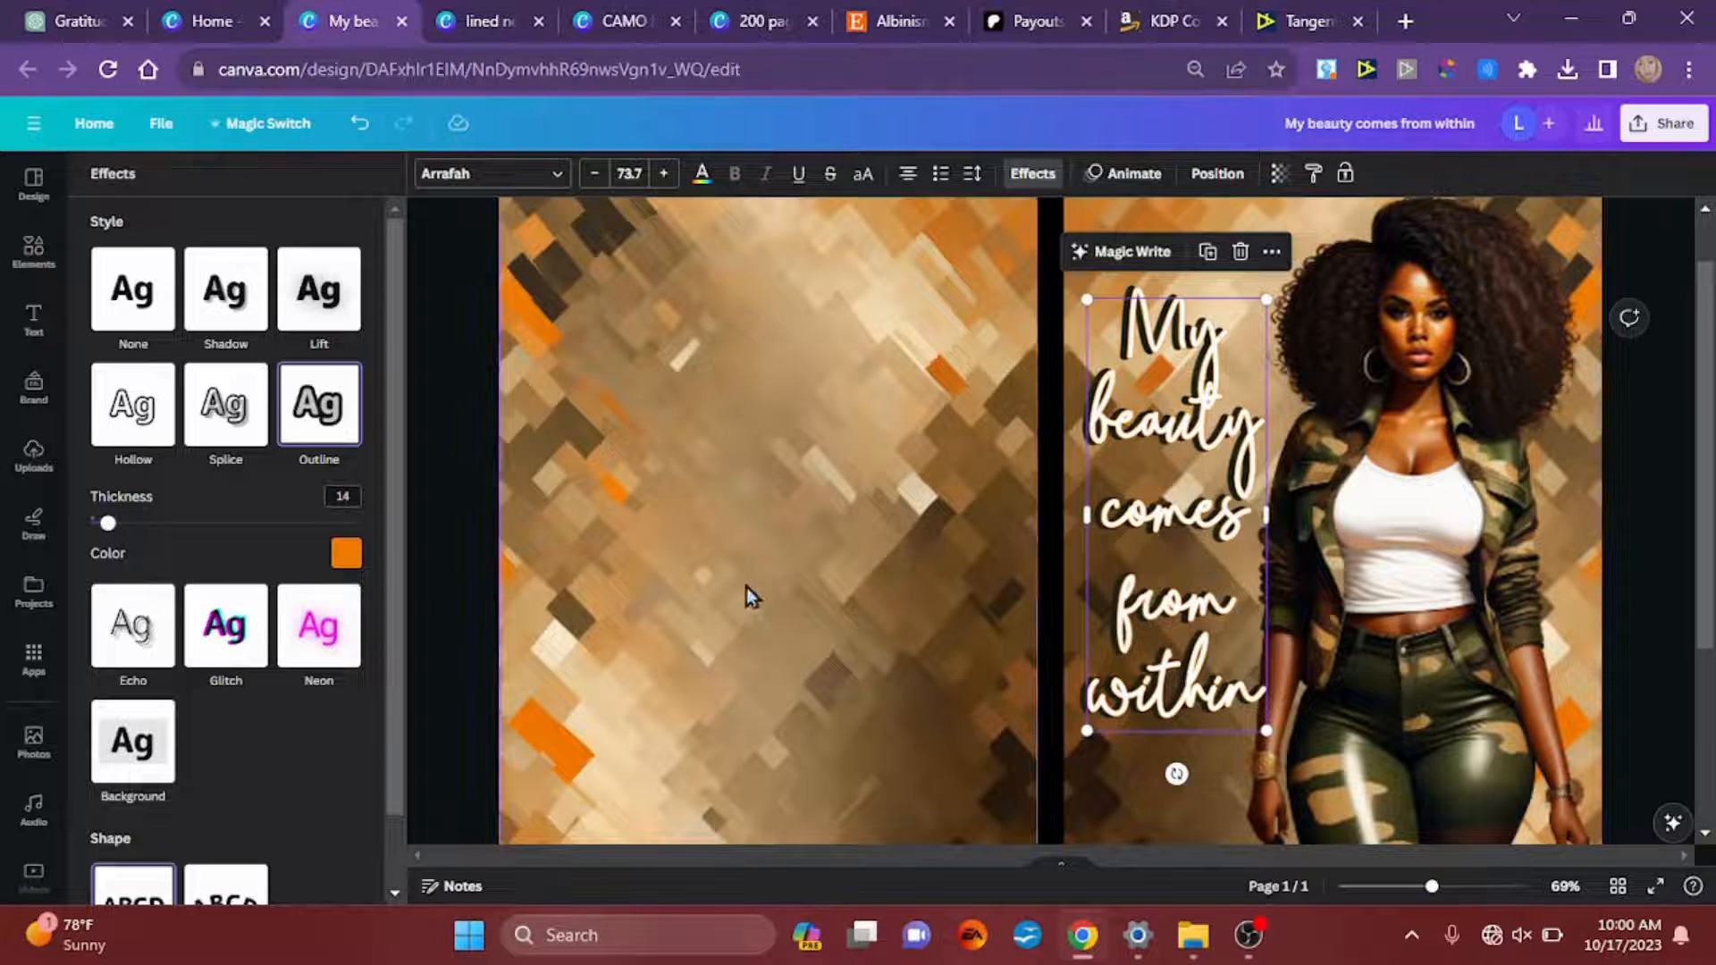
{"action": "left_click", "coordinate": [1649, 496]}
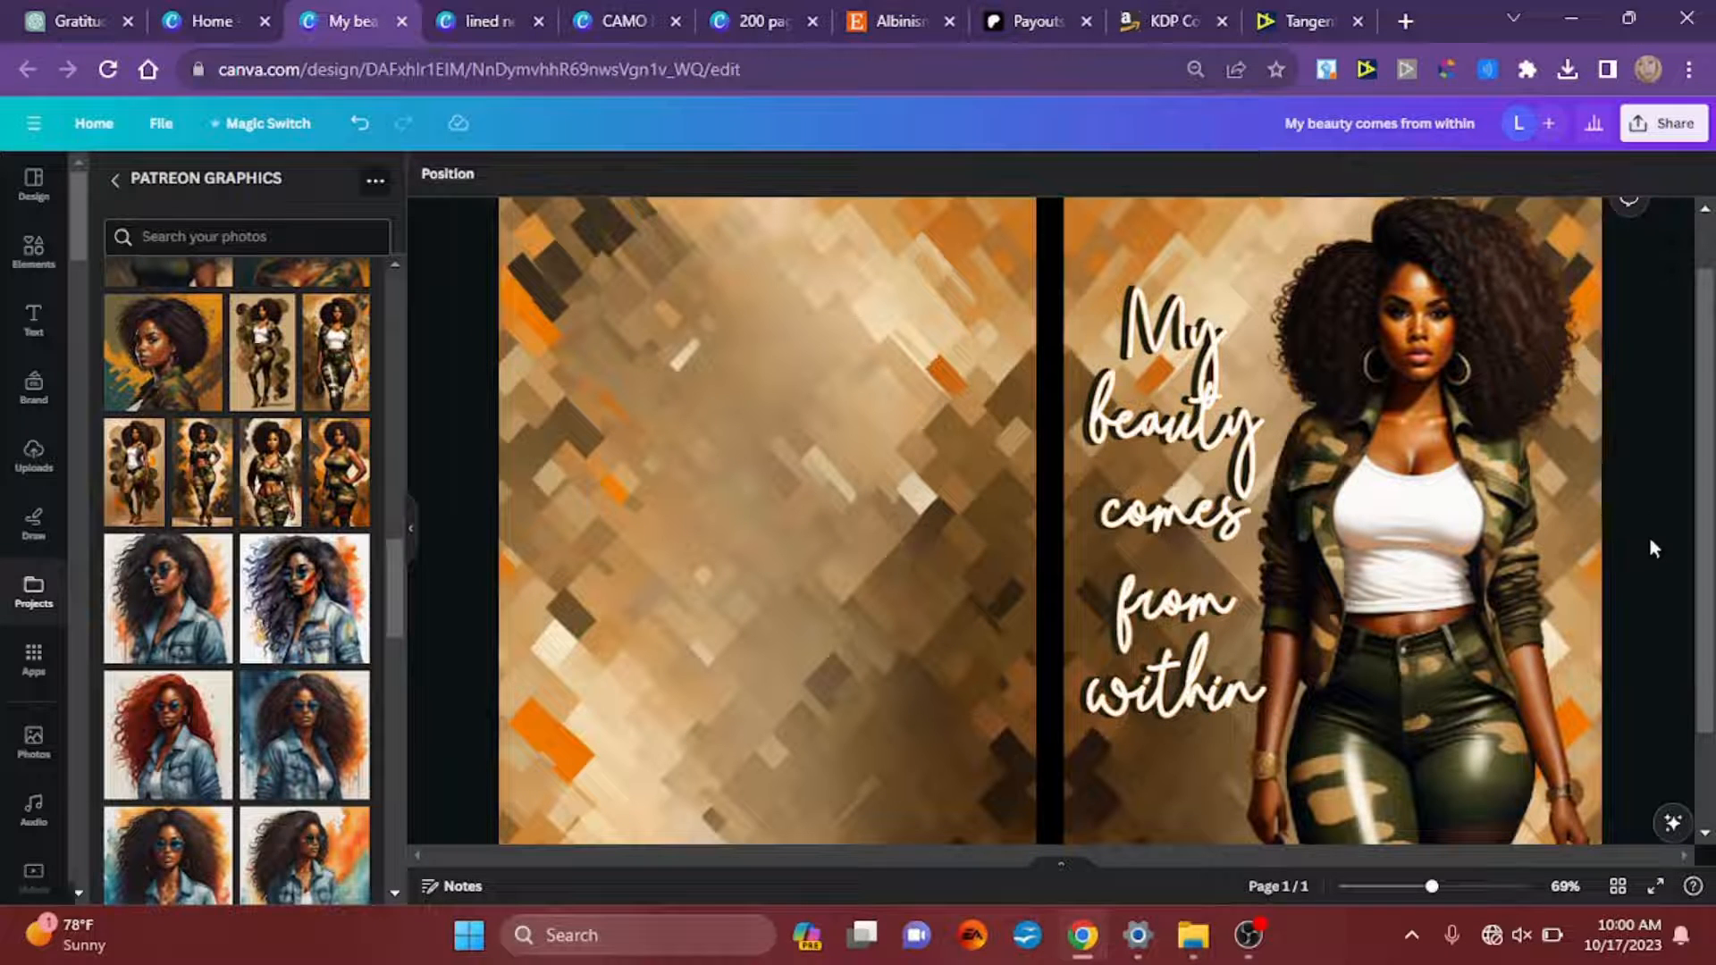
Step: Add a new text box at the centre of the cover
{"action": "scroll", "coordinate": [1634, 504], "scroll_direction": "down", "scroll_amount": 3}
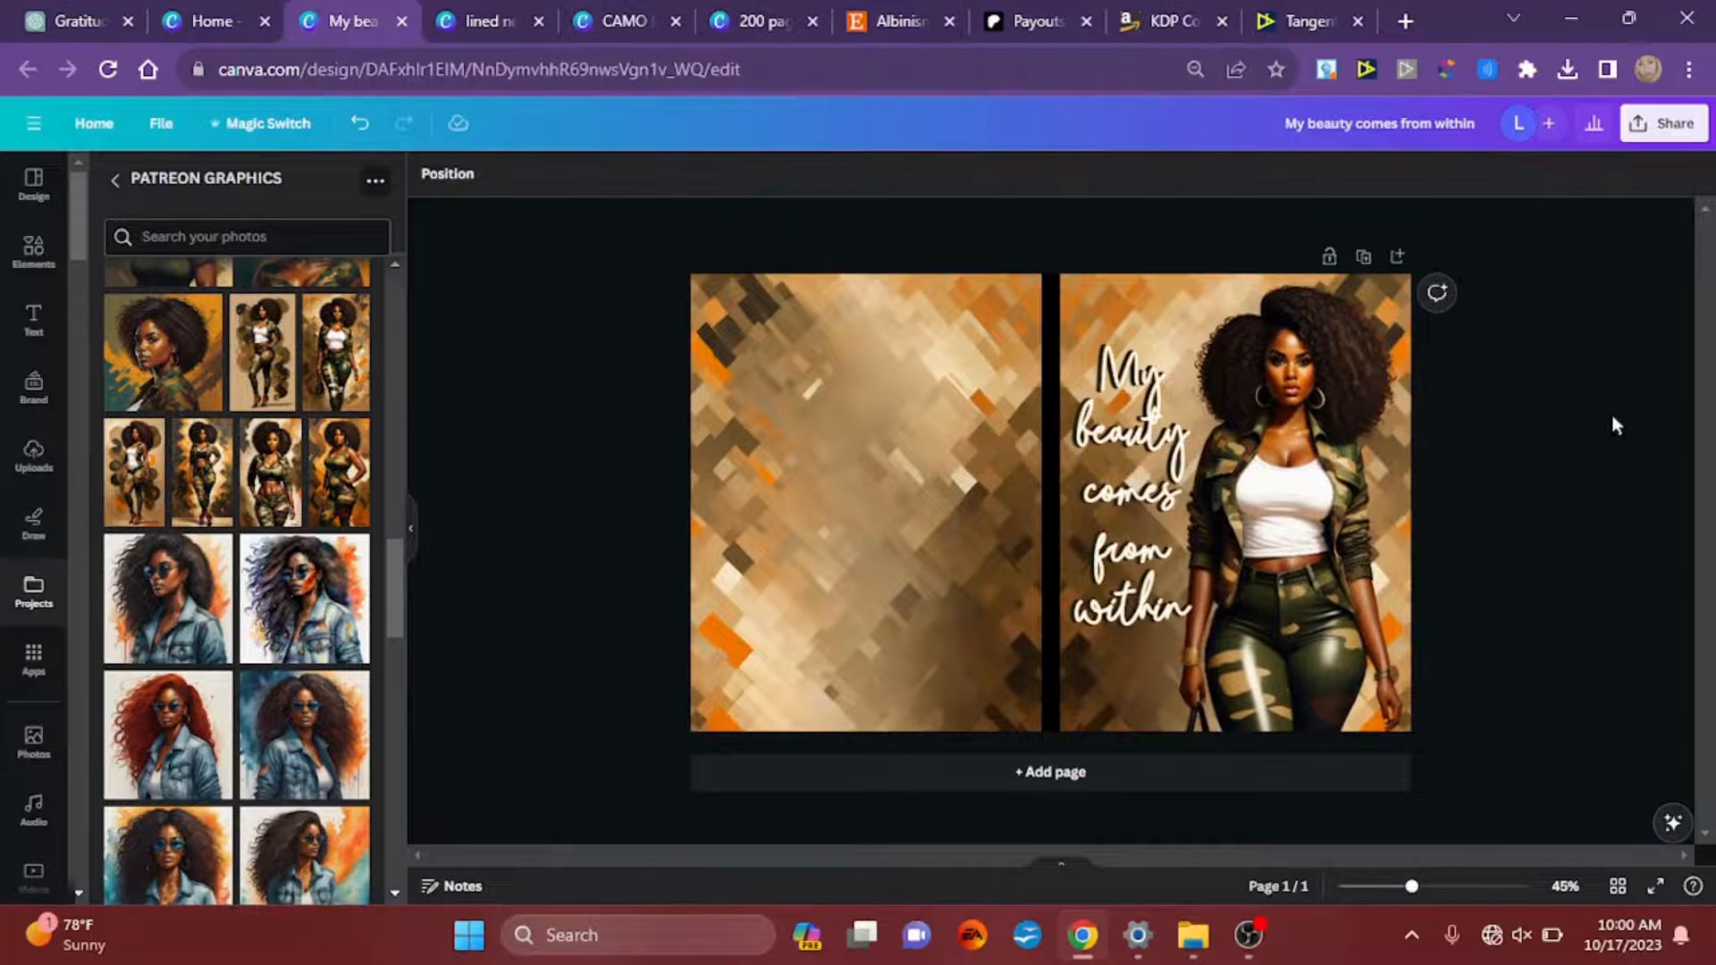
{"action": "scroll", "coordinate": [1615, 418], "scroll_direction": "up", "scroll_amount": 2}
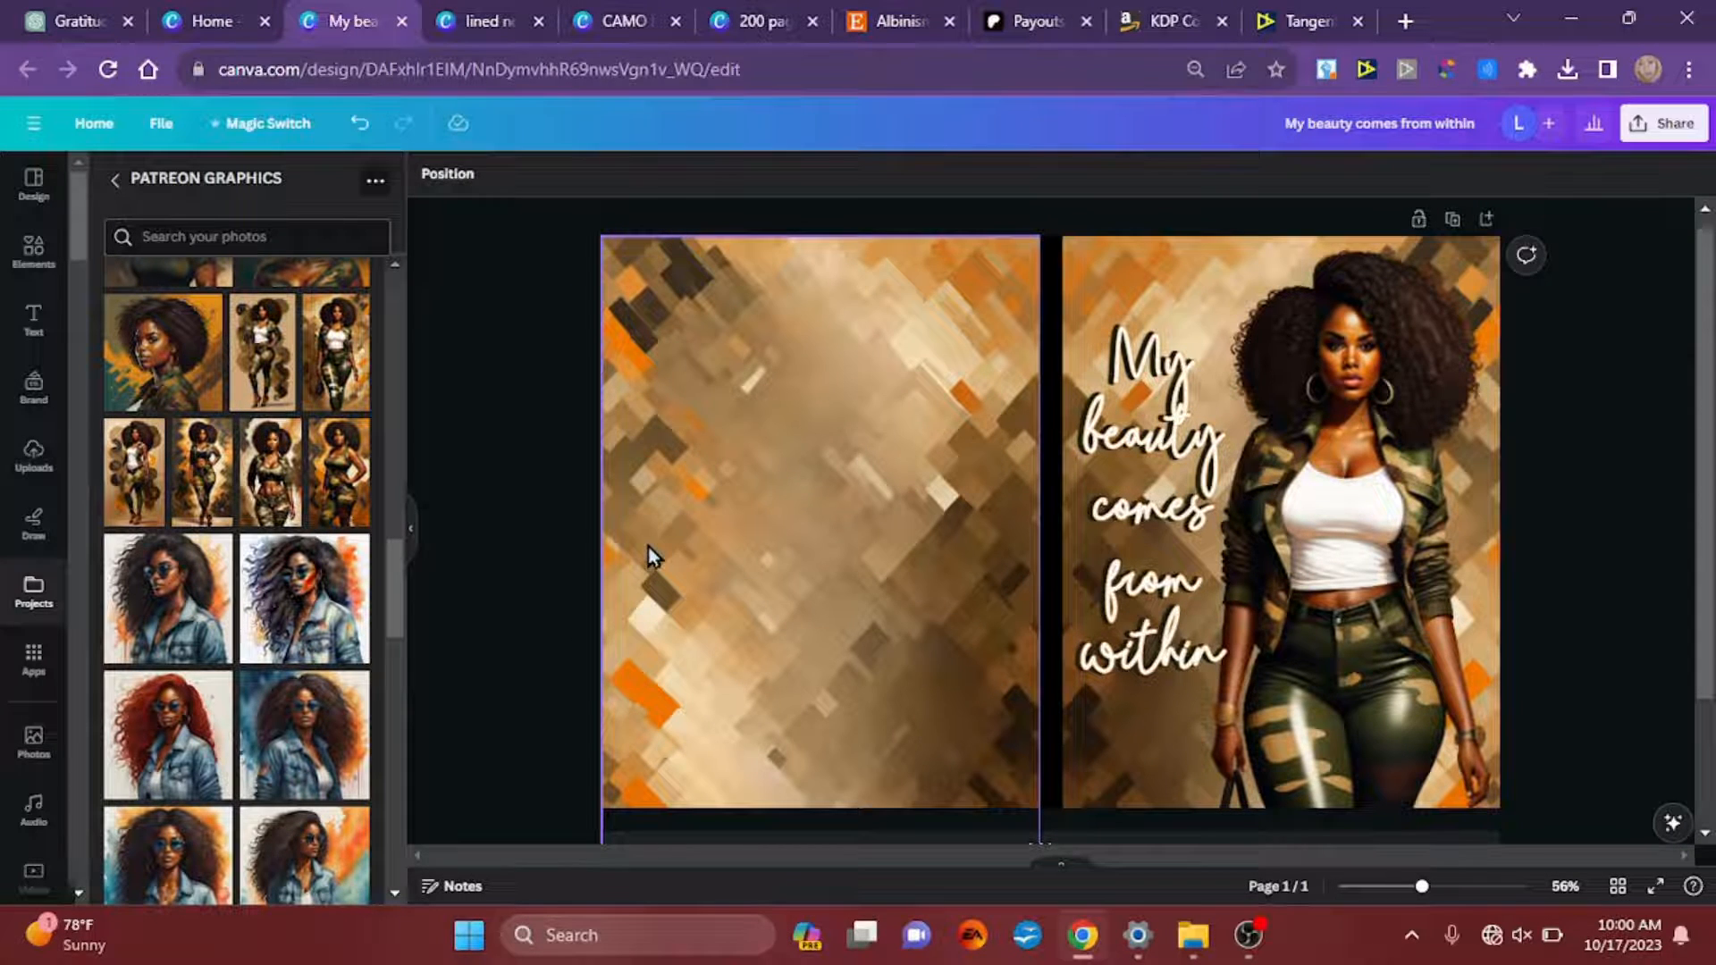
{"action": "key", "text": "t"}
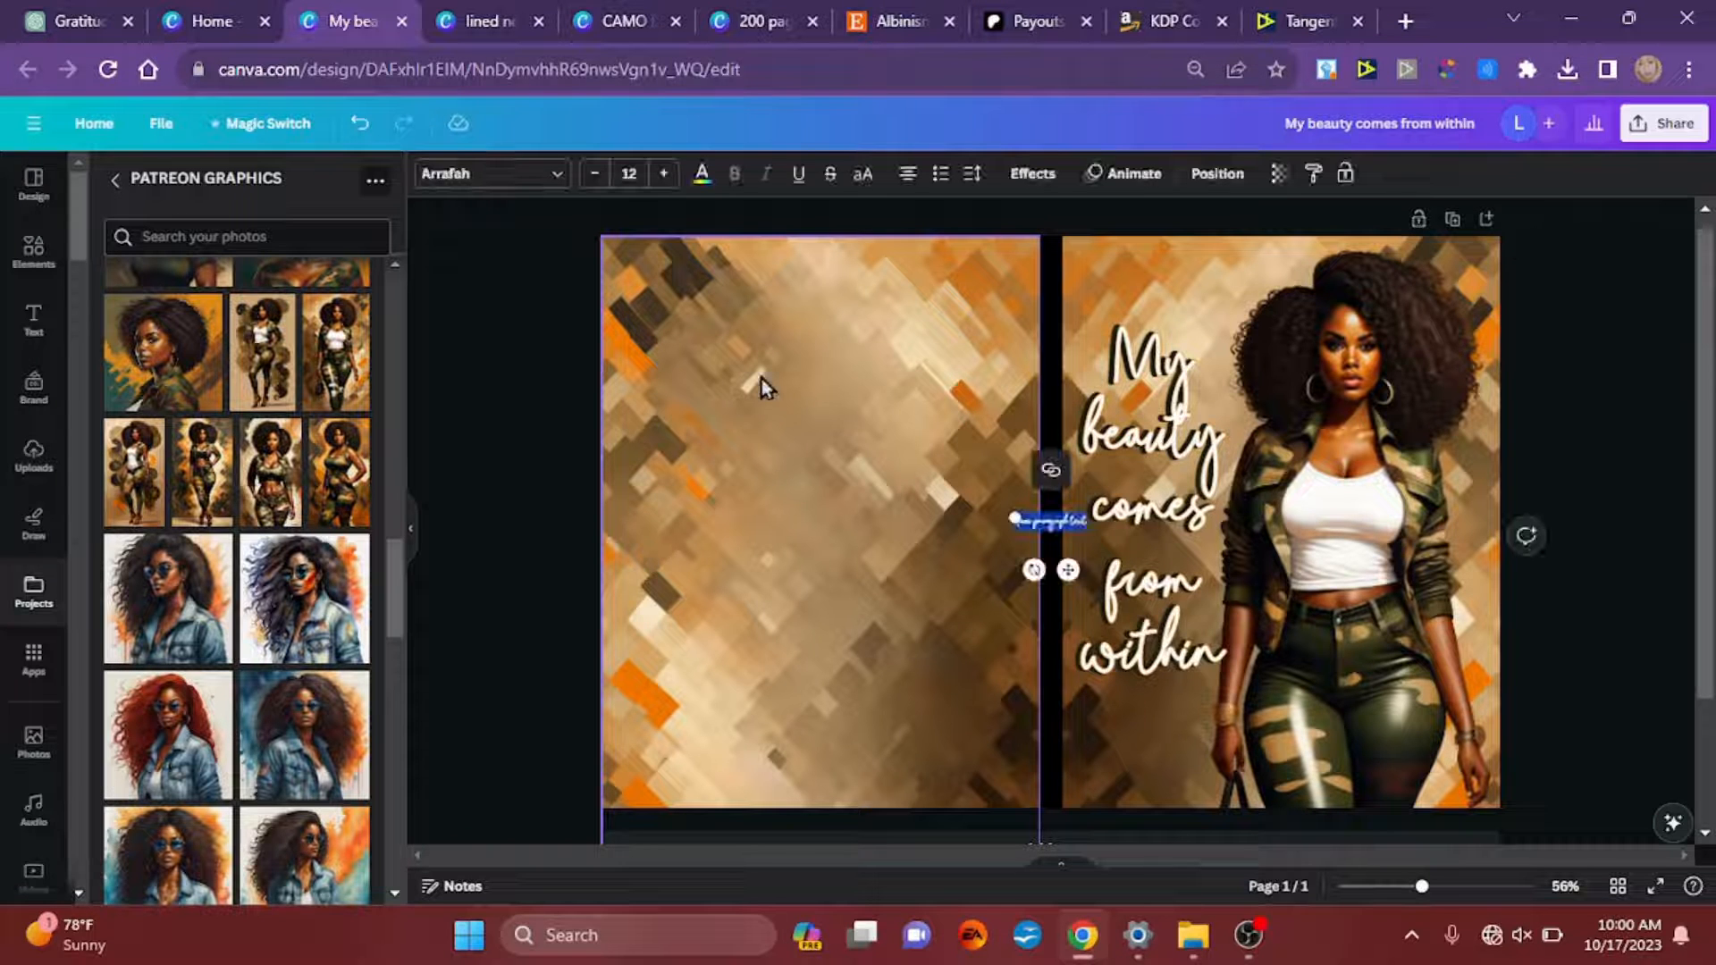
{"action": "left_click", "coordinate": [1015, 514]}
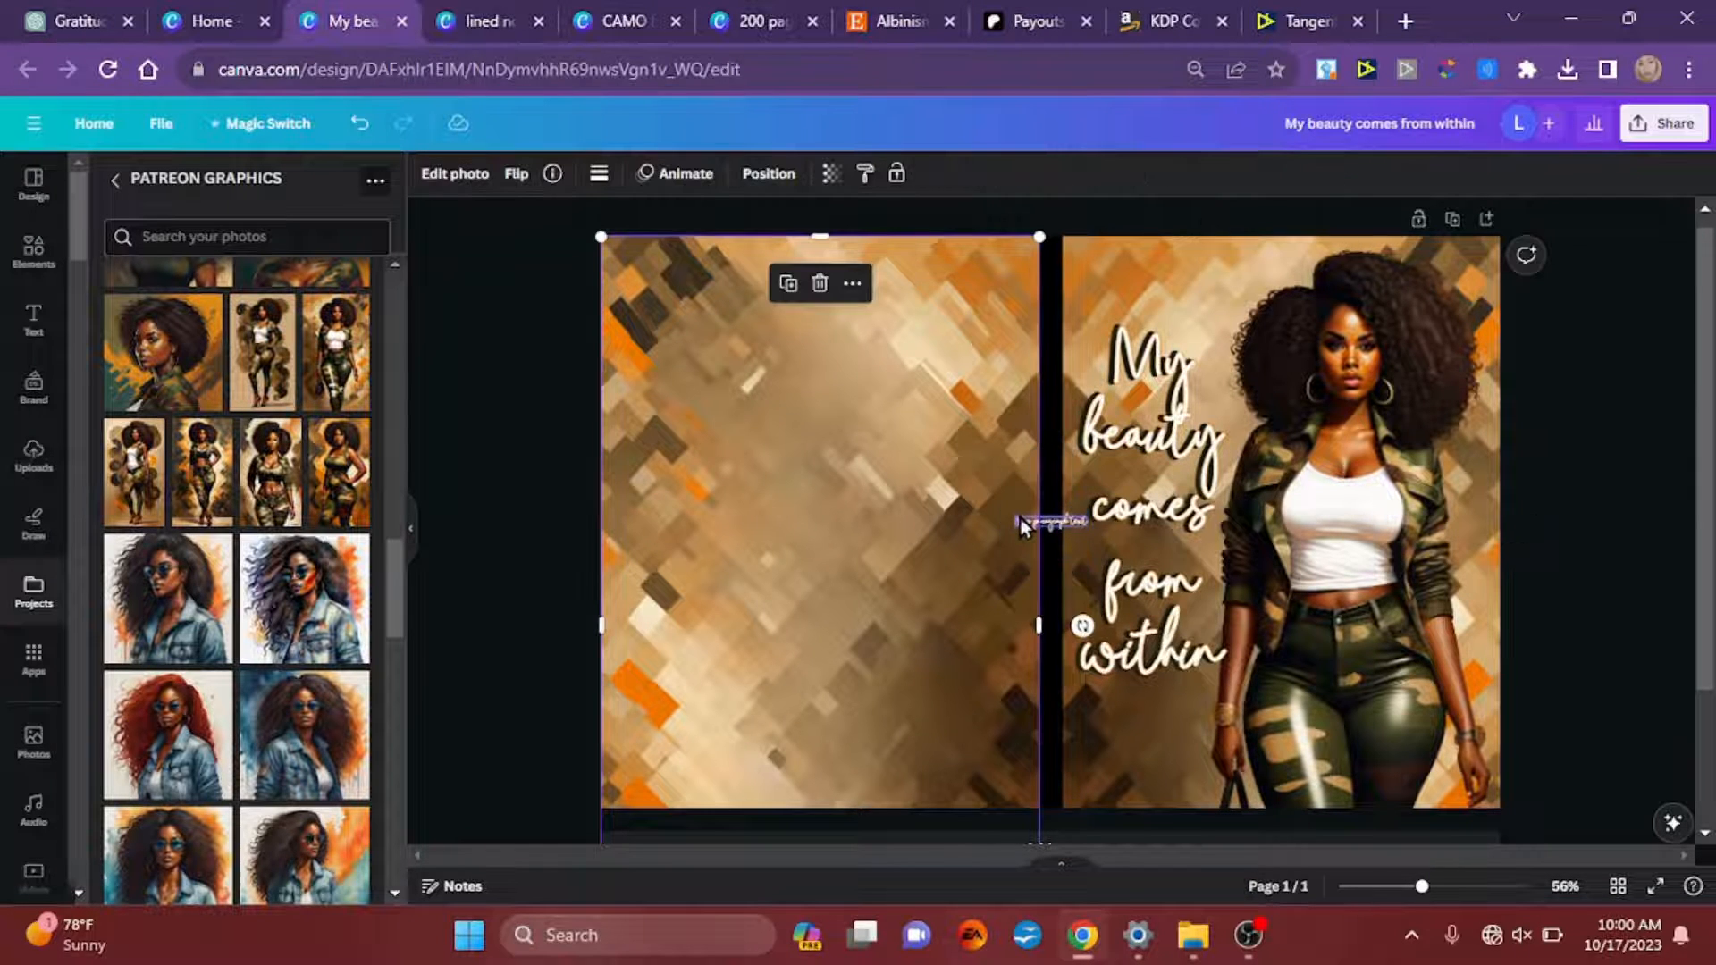
{"action": "left_click_drag", "start_coordinate": [1000, 522], "coordinate": [912, 513]}
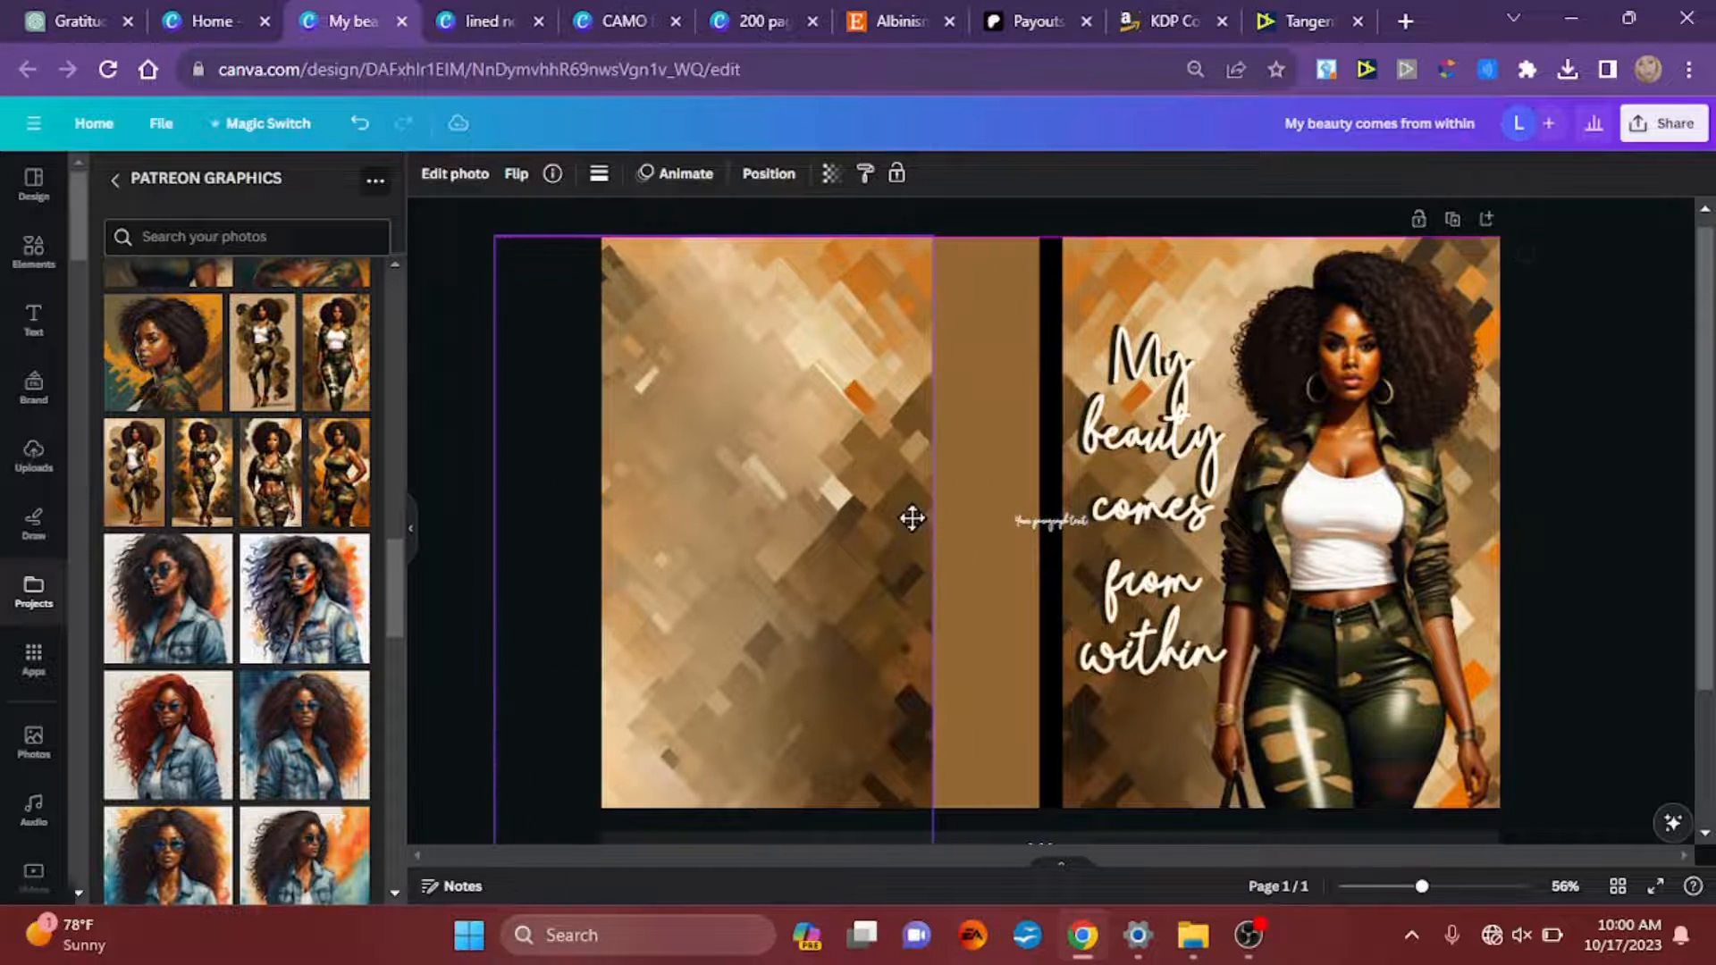
{"action": "left_click", "coordinate": [356, 126]}
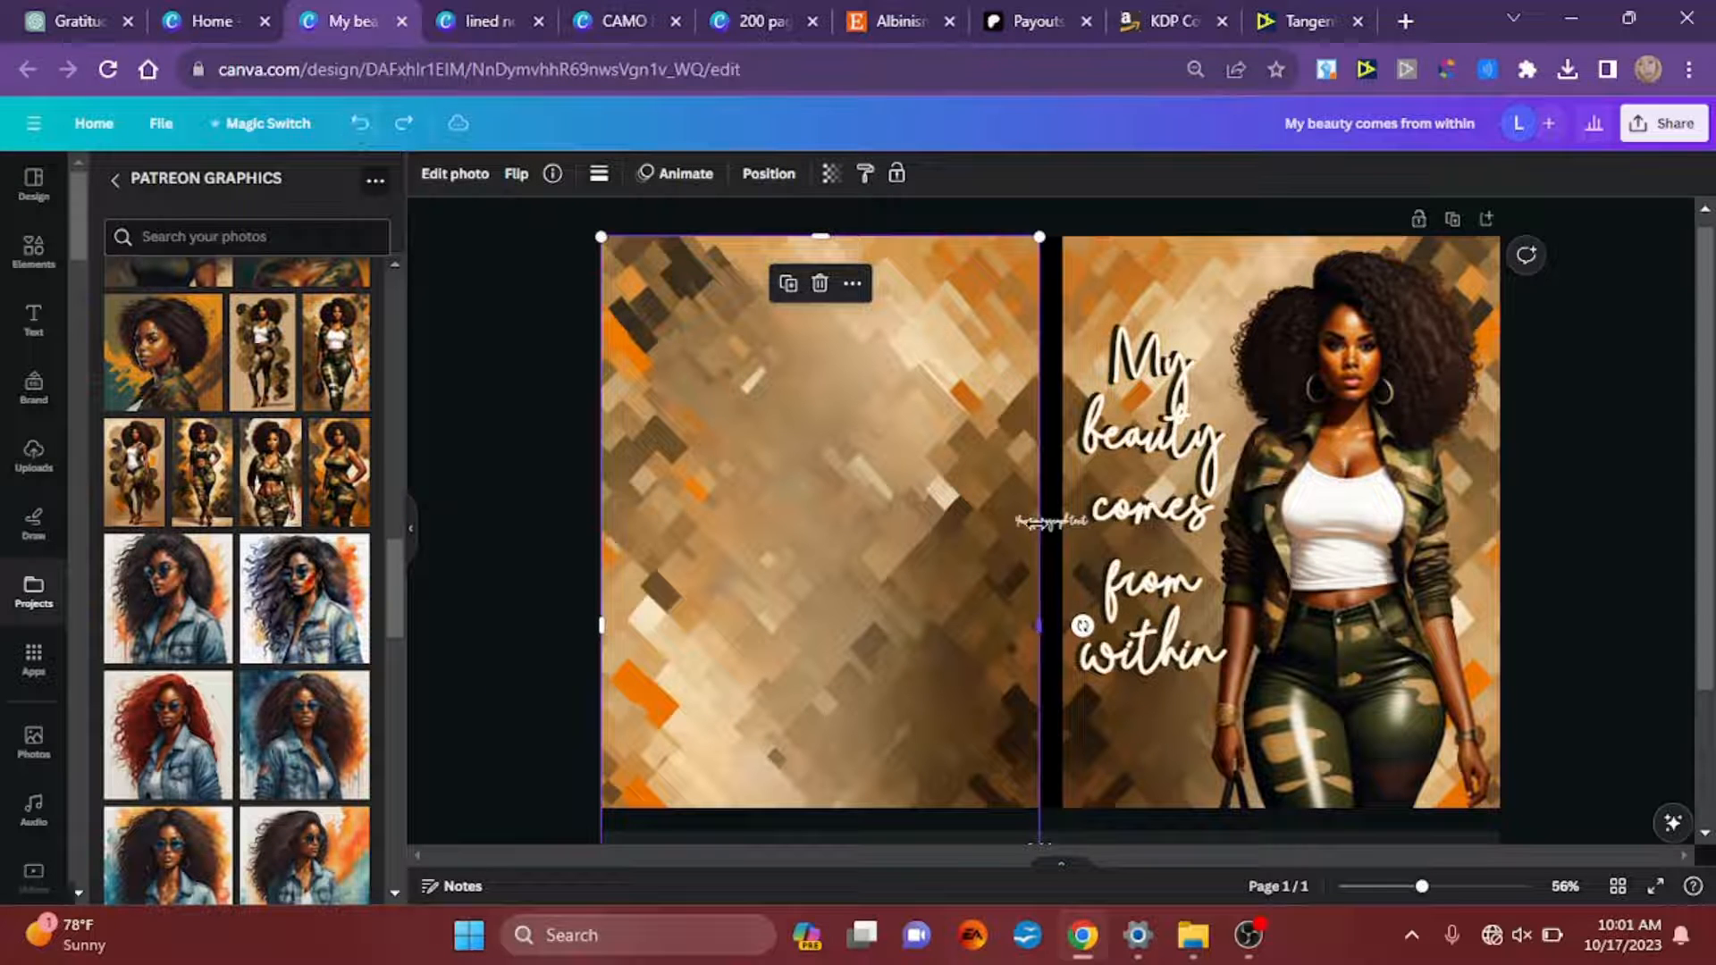
Step: Enlarge the new placeholder text to font size 37.9, extending it over the back cover
{"action": "scroll", "coordinate": [1036, 523], "scroll_direction": "up", "scroll_amount": 5}
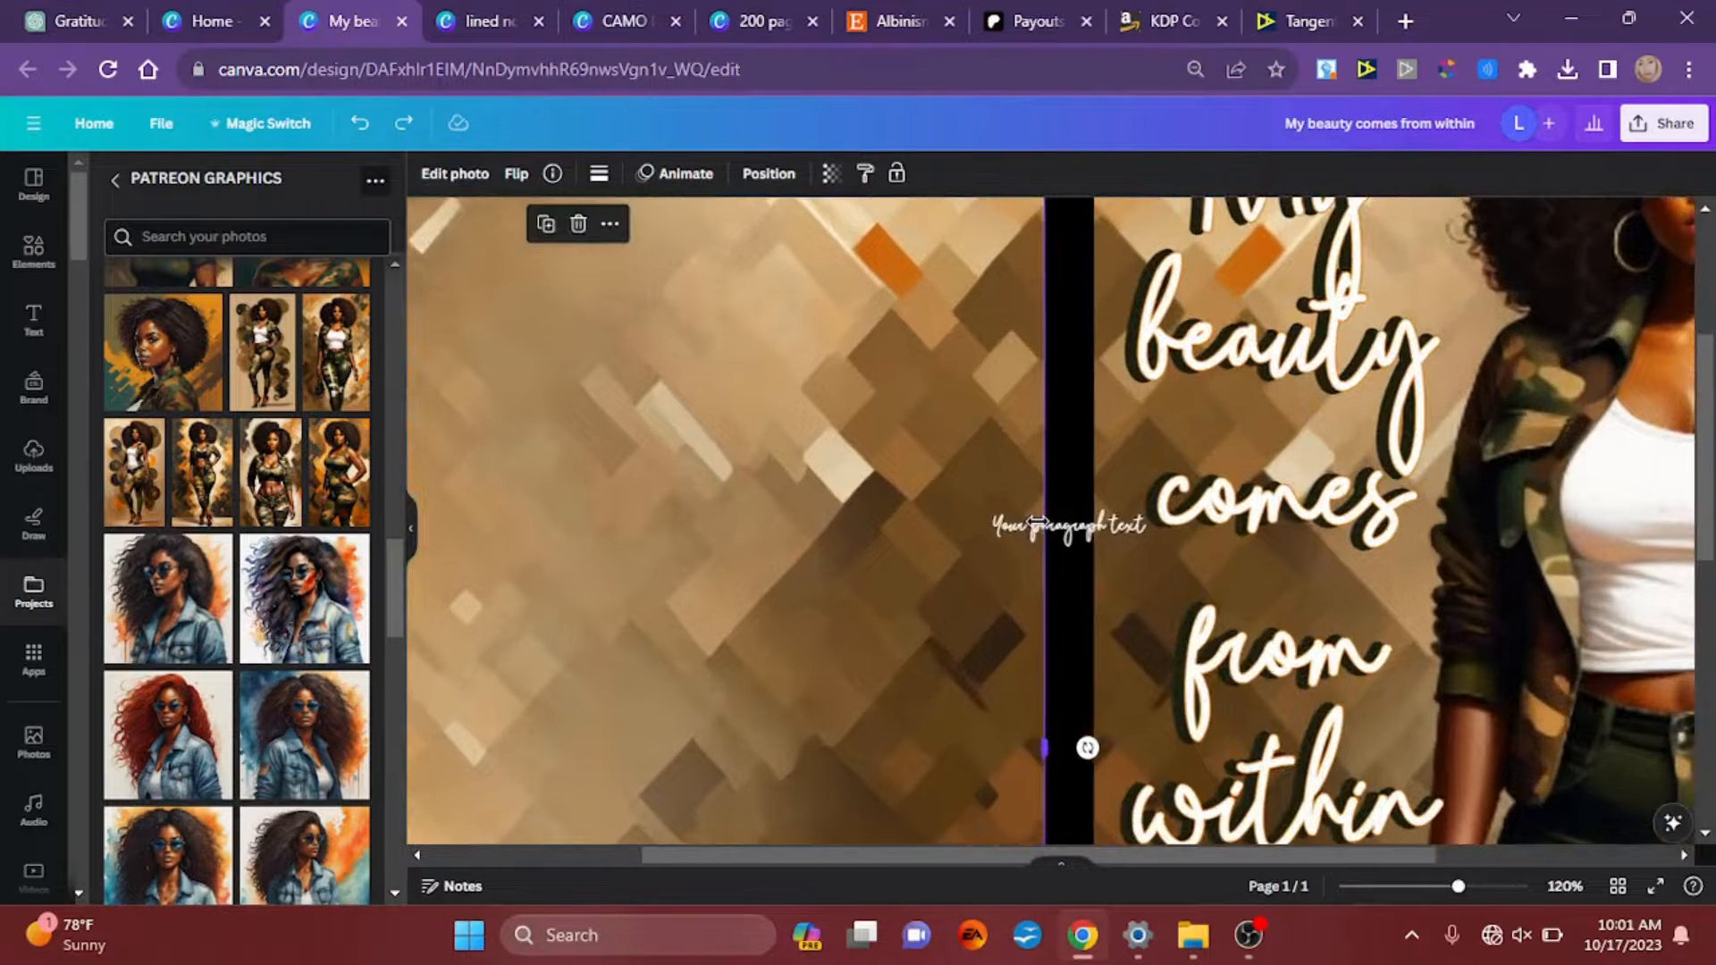
{"action": "scroll", "coordinate": [1037, 523], "scroll_direction": "up", "scroll_amount": 3}
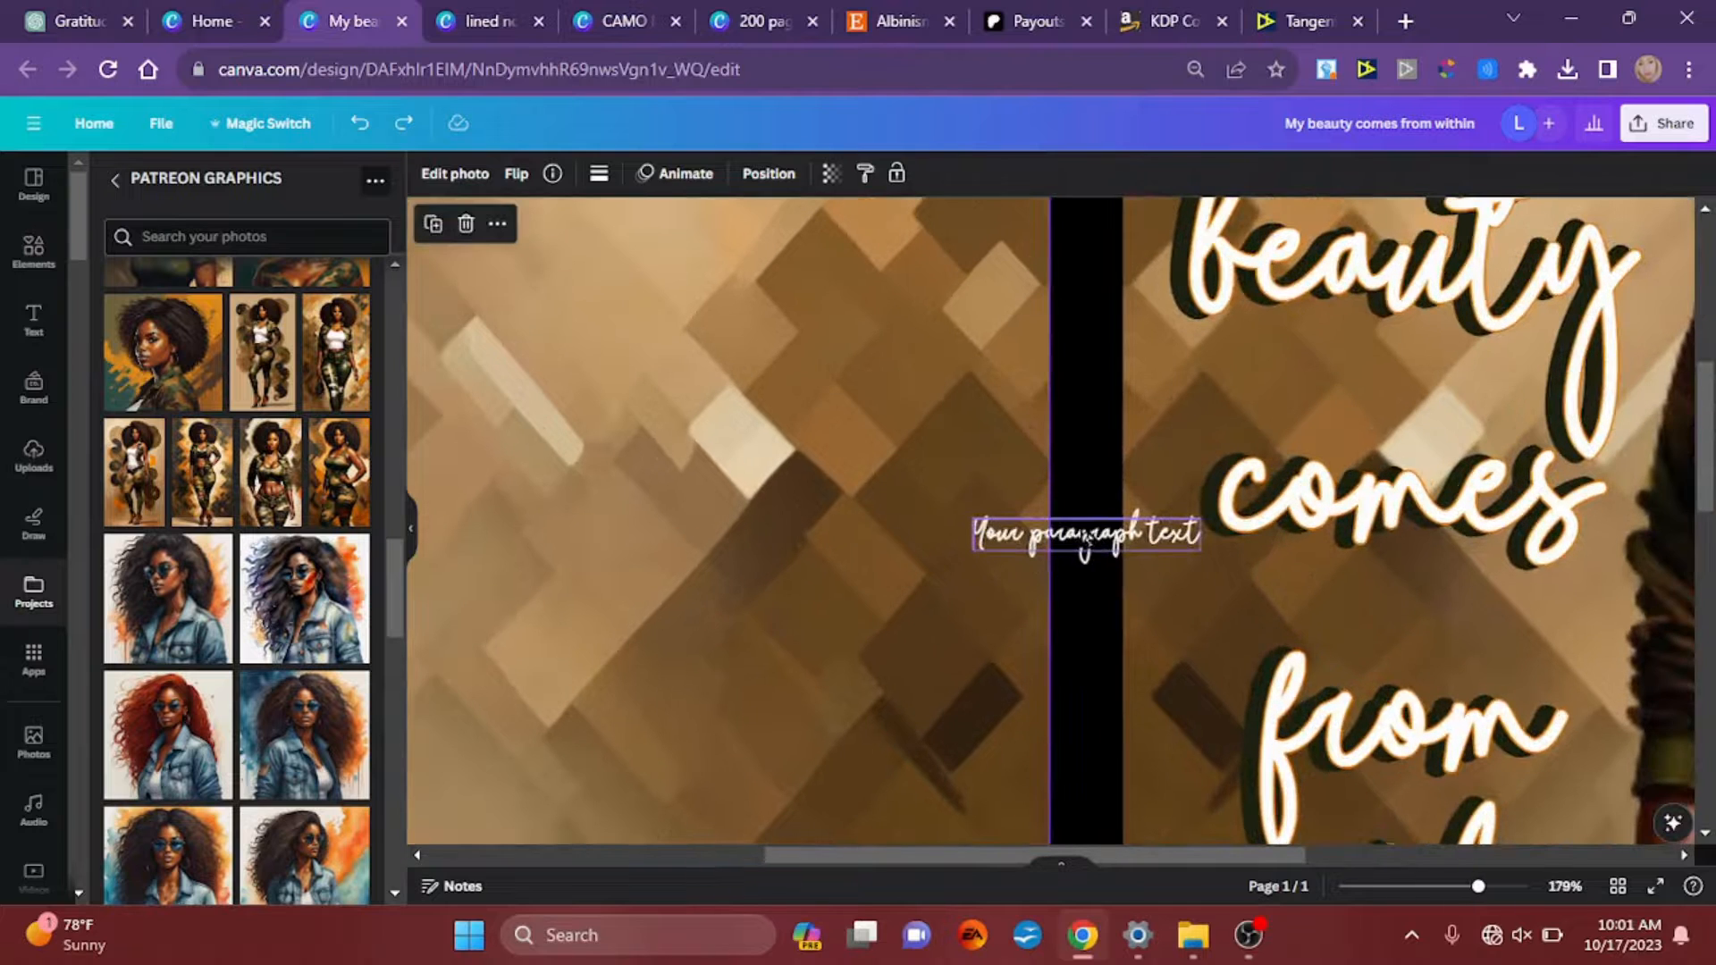
{"action": "left_click", "coordinate": [1085, 541]}
{"action": "left_click_drag", "start_coordinate": [972, 520], "coordinate": [502, 330]}
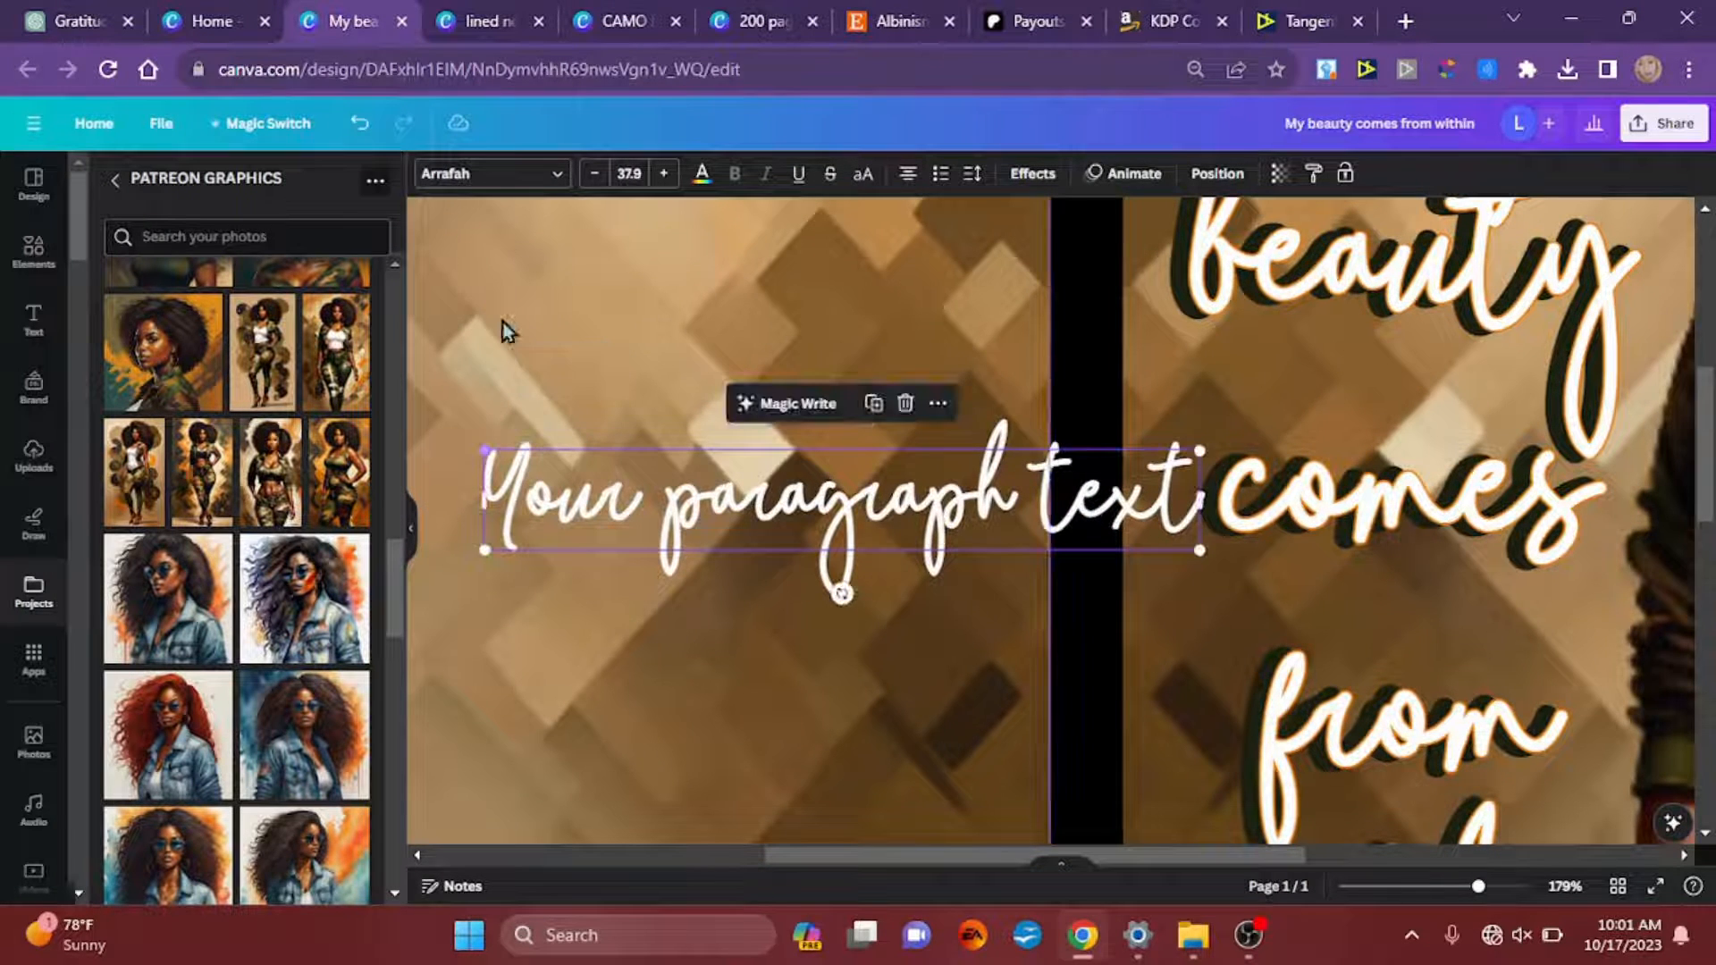
Step: Replace the placeholder text with "blank lined notebook for women and teen girls"
{"action": "double_click", "coordinate": [662, 511]}
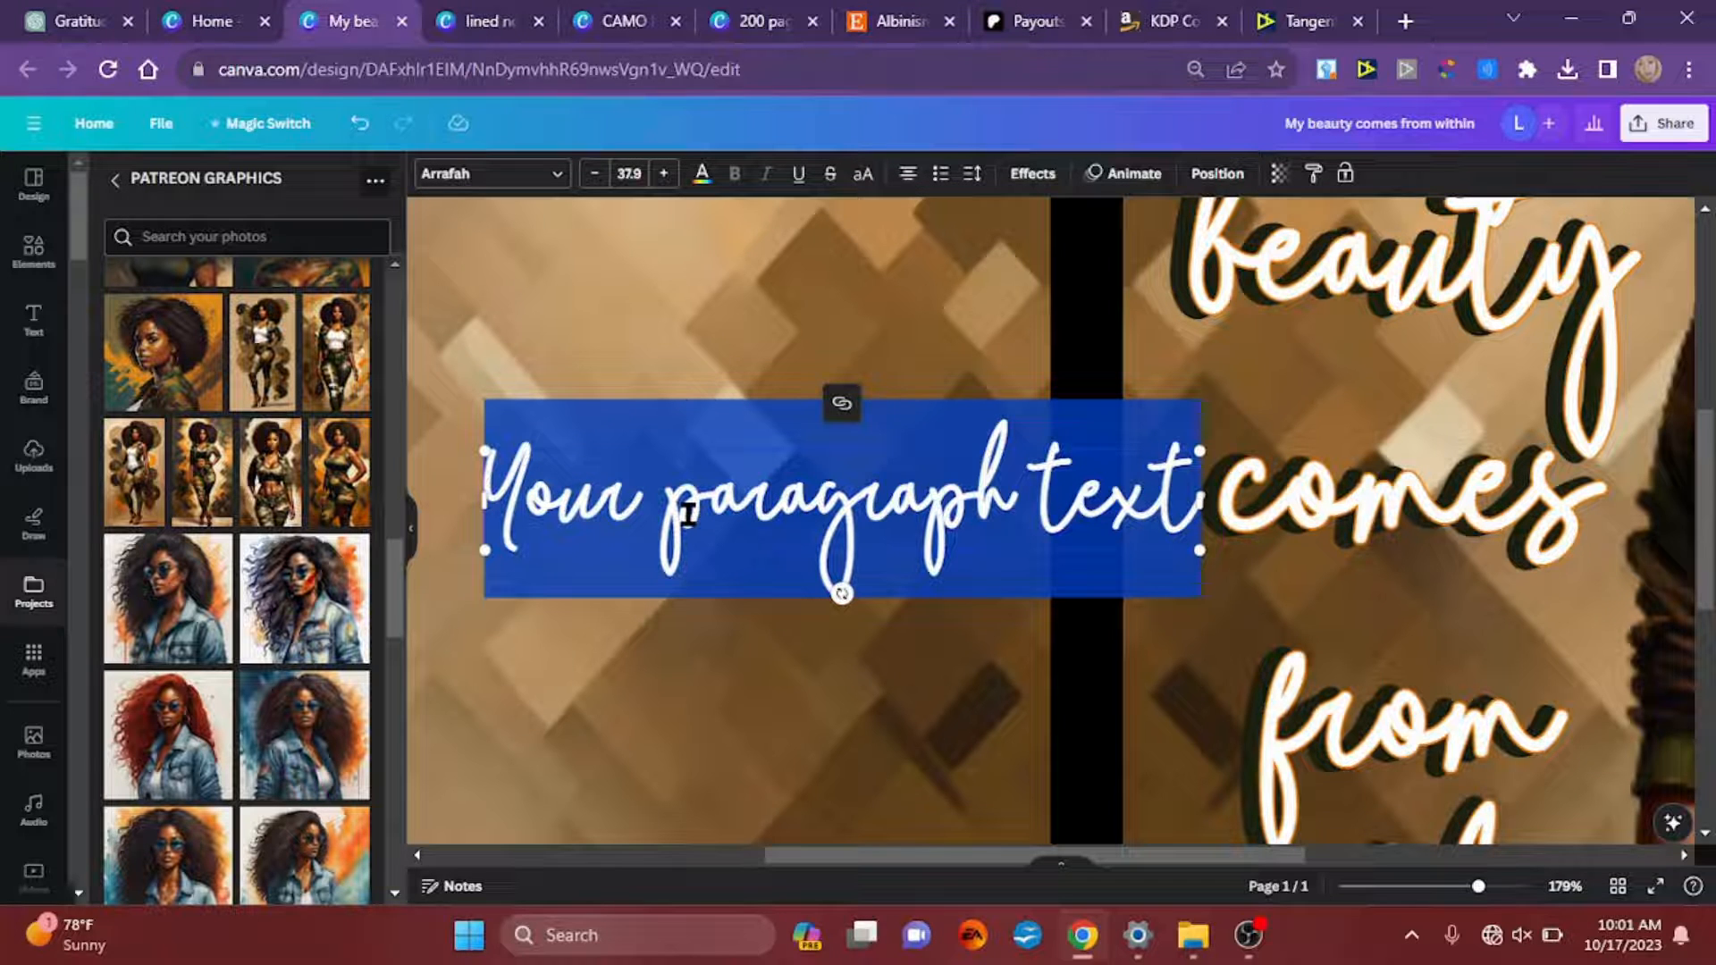
{"action": "type", "text": "bla"}
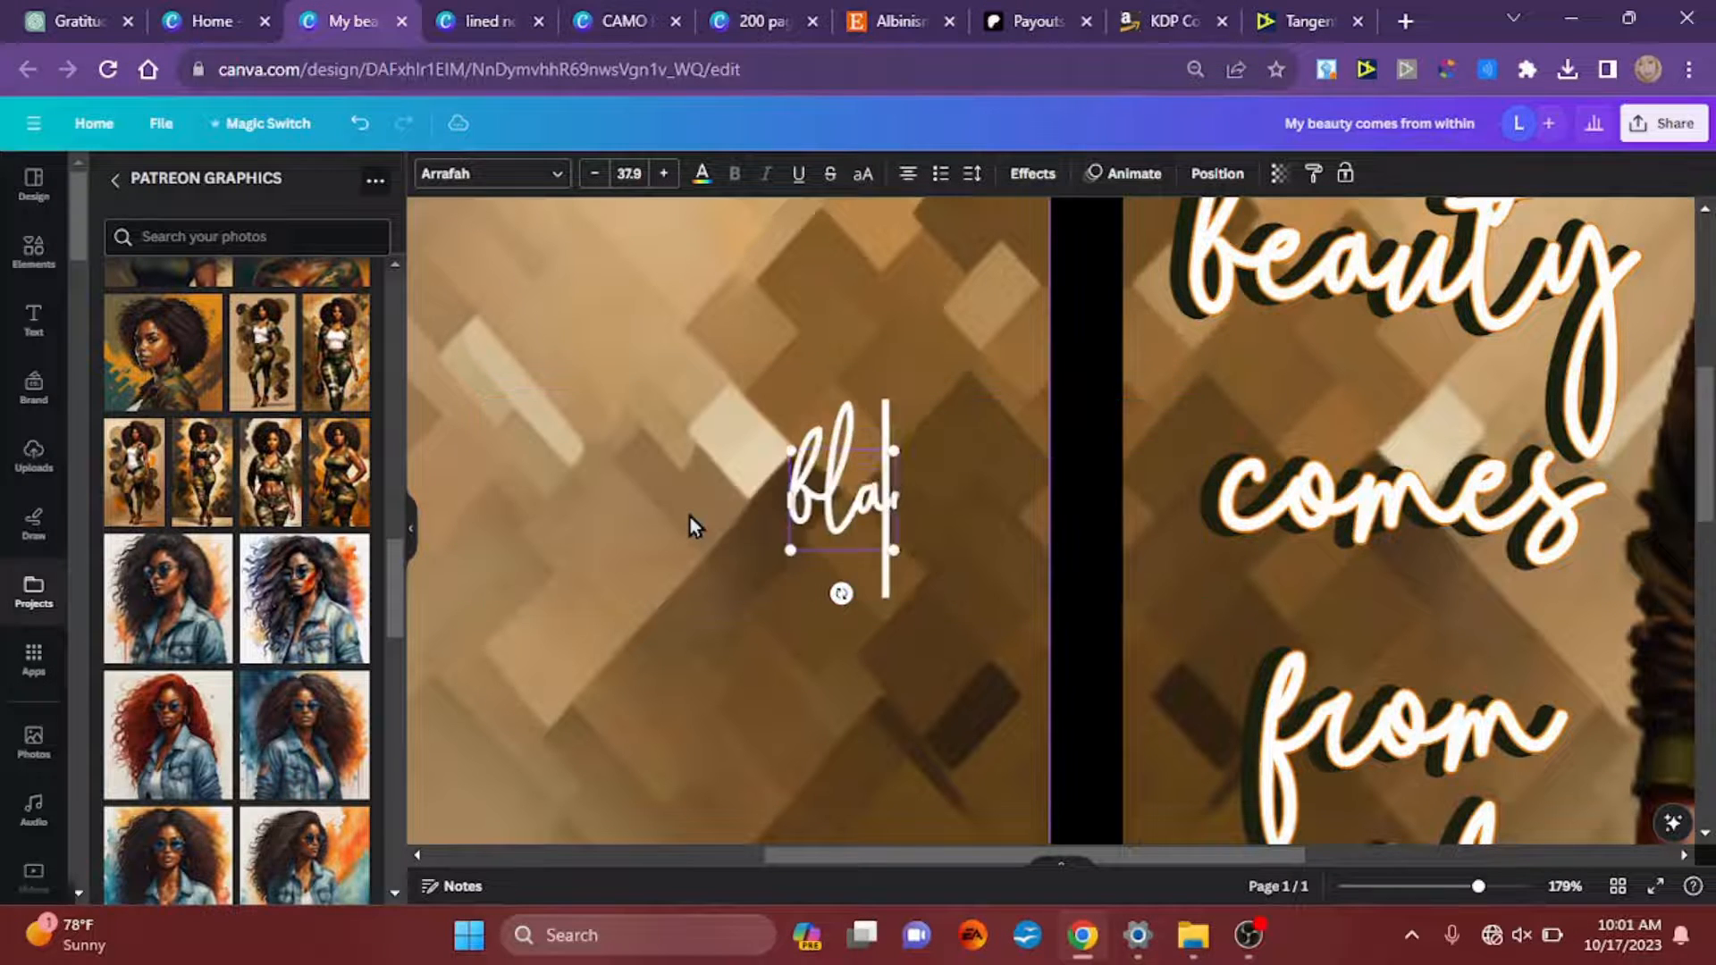
{"action": "type", "text": "nk lined notebo"}
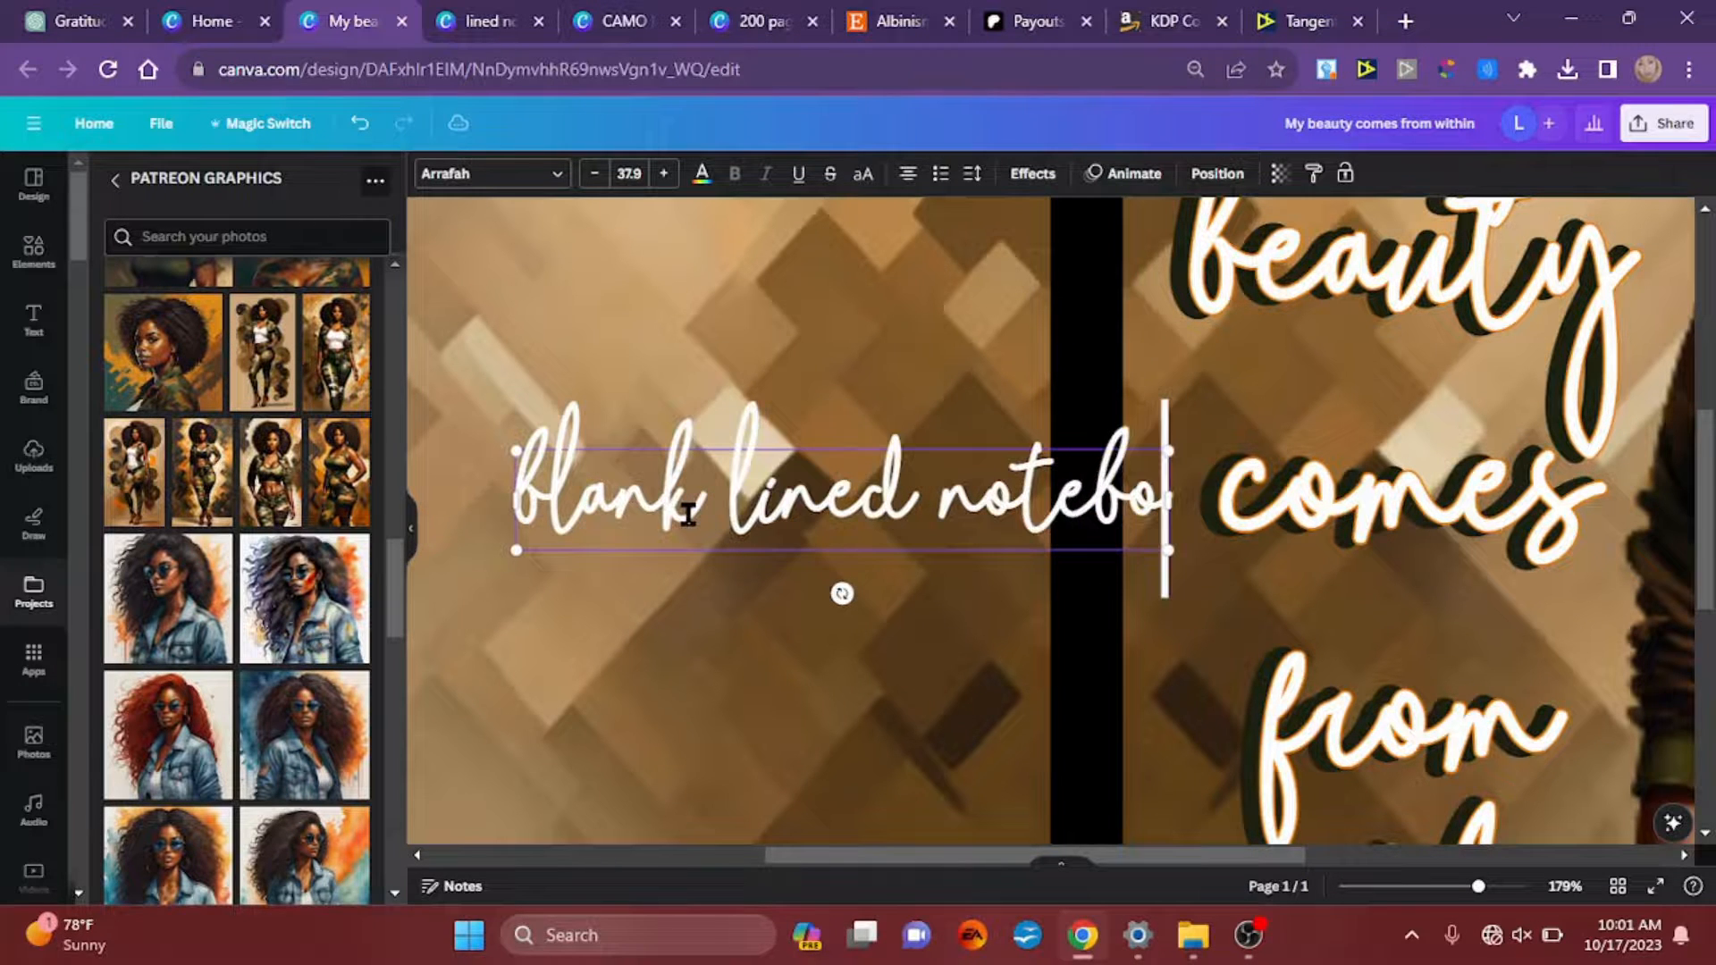
{"action": "type", "text": "ok"}
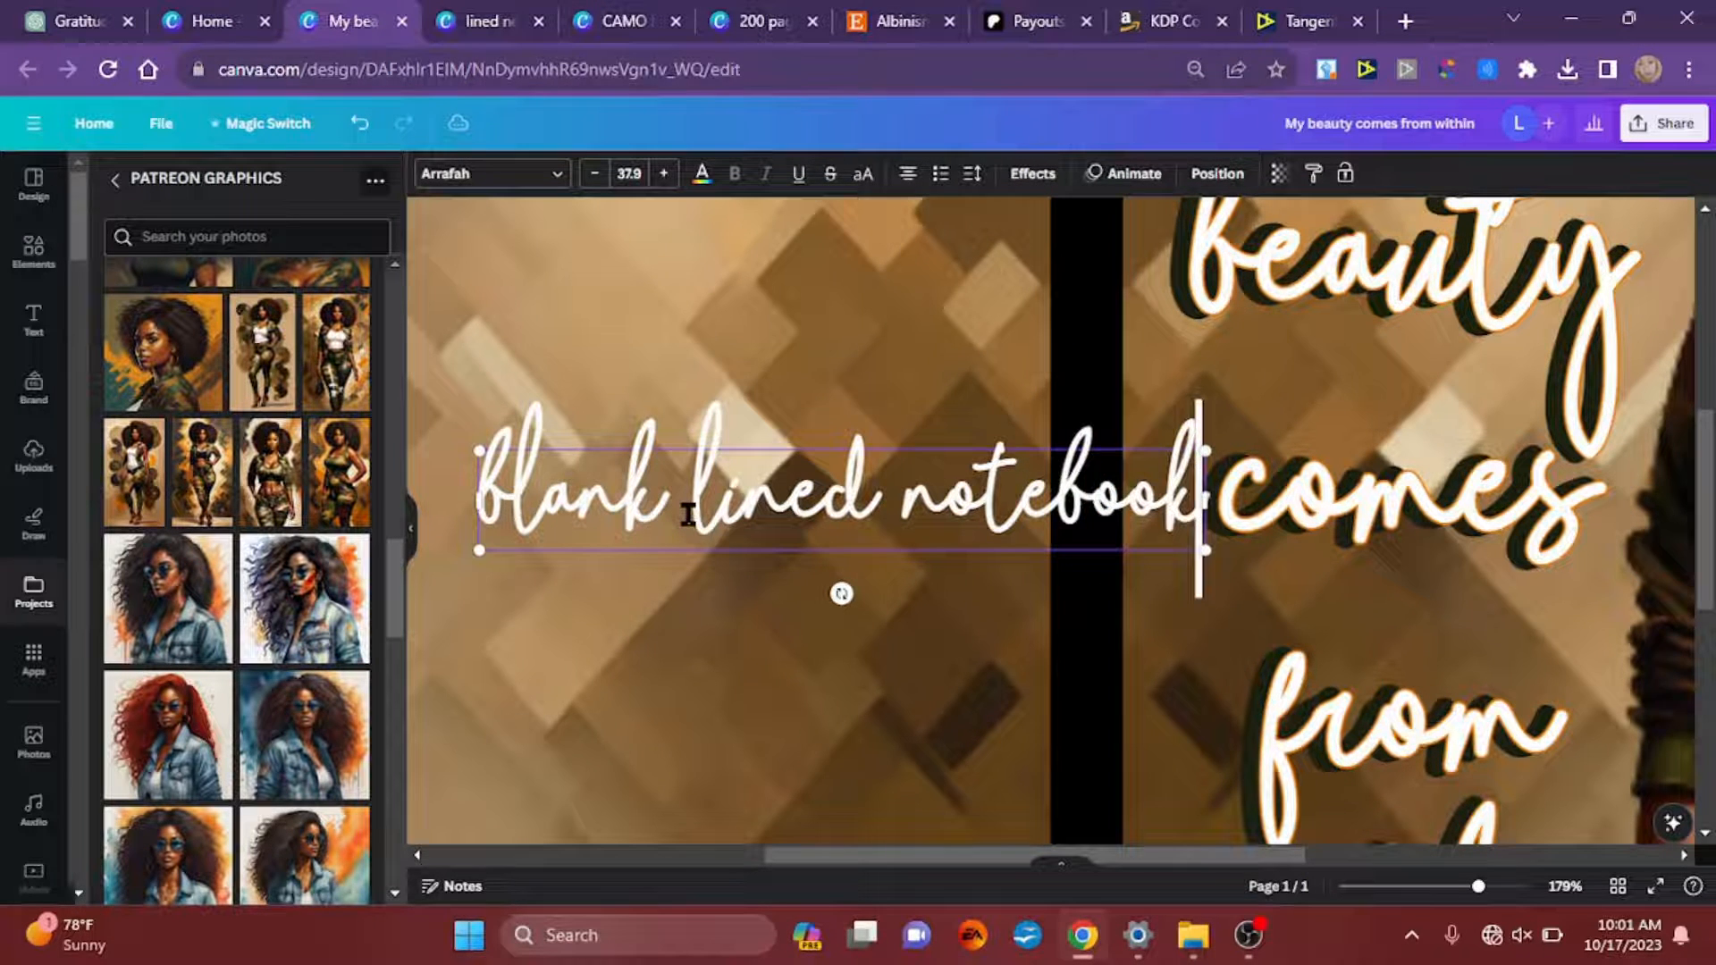
{"action": "type", "text": " for"}
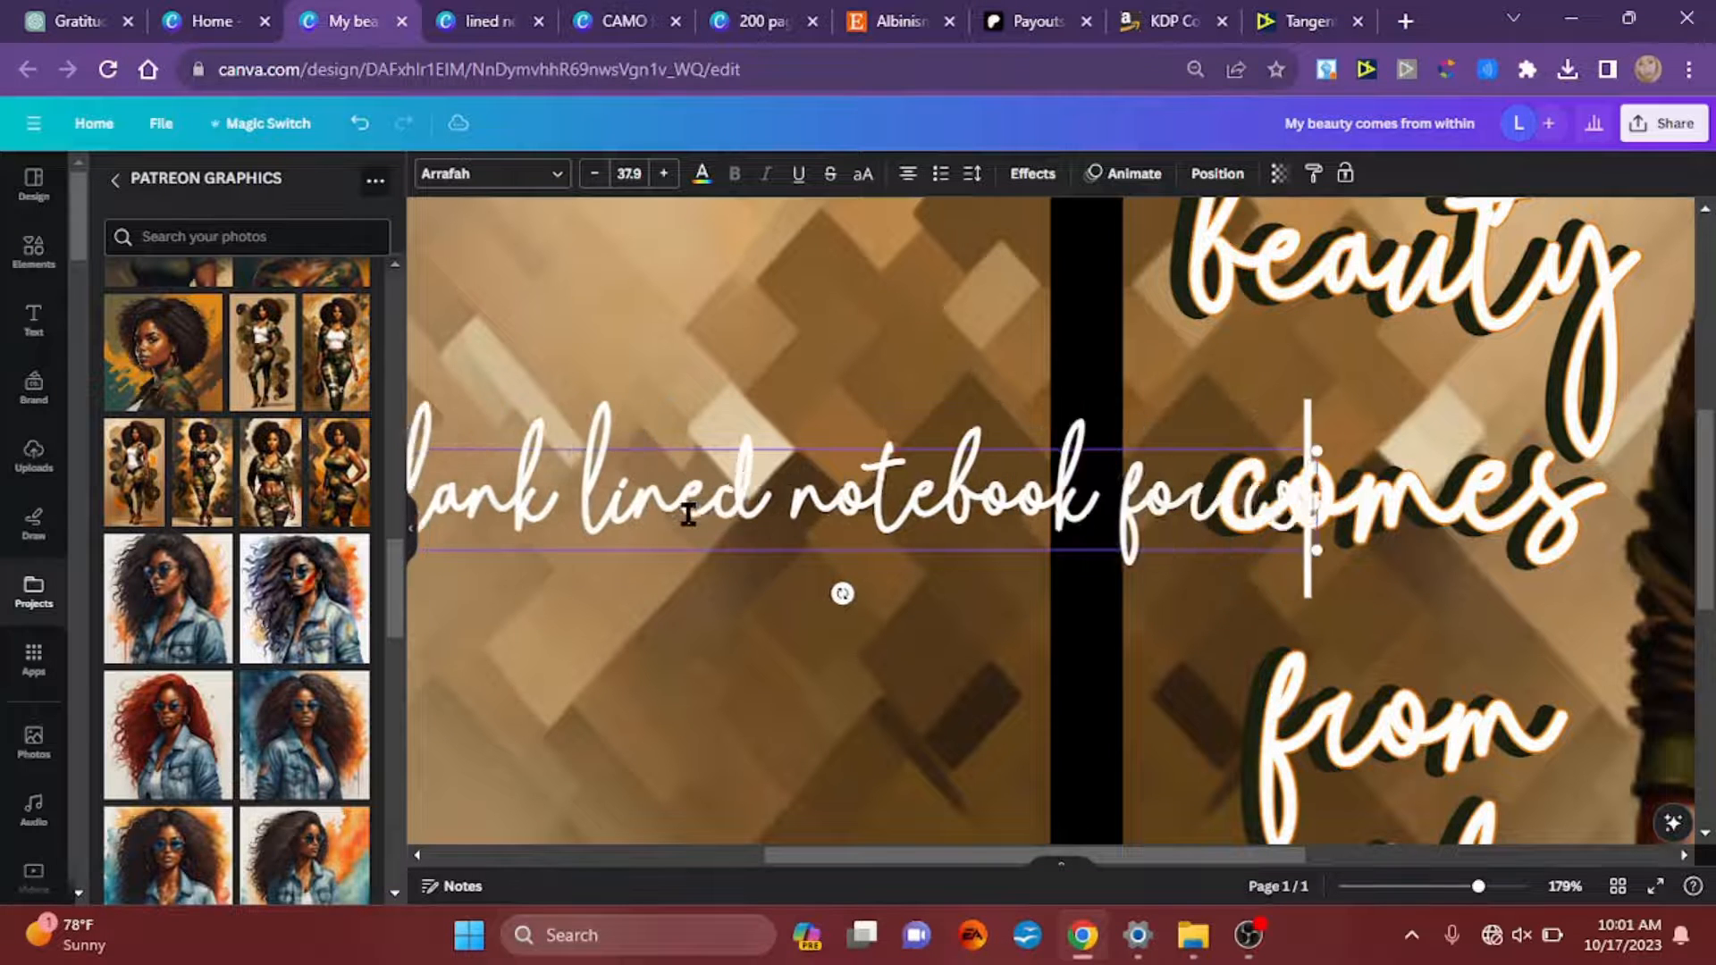
{"action": "type", "text": " women and teen girls"}
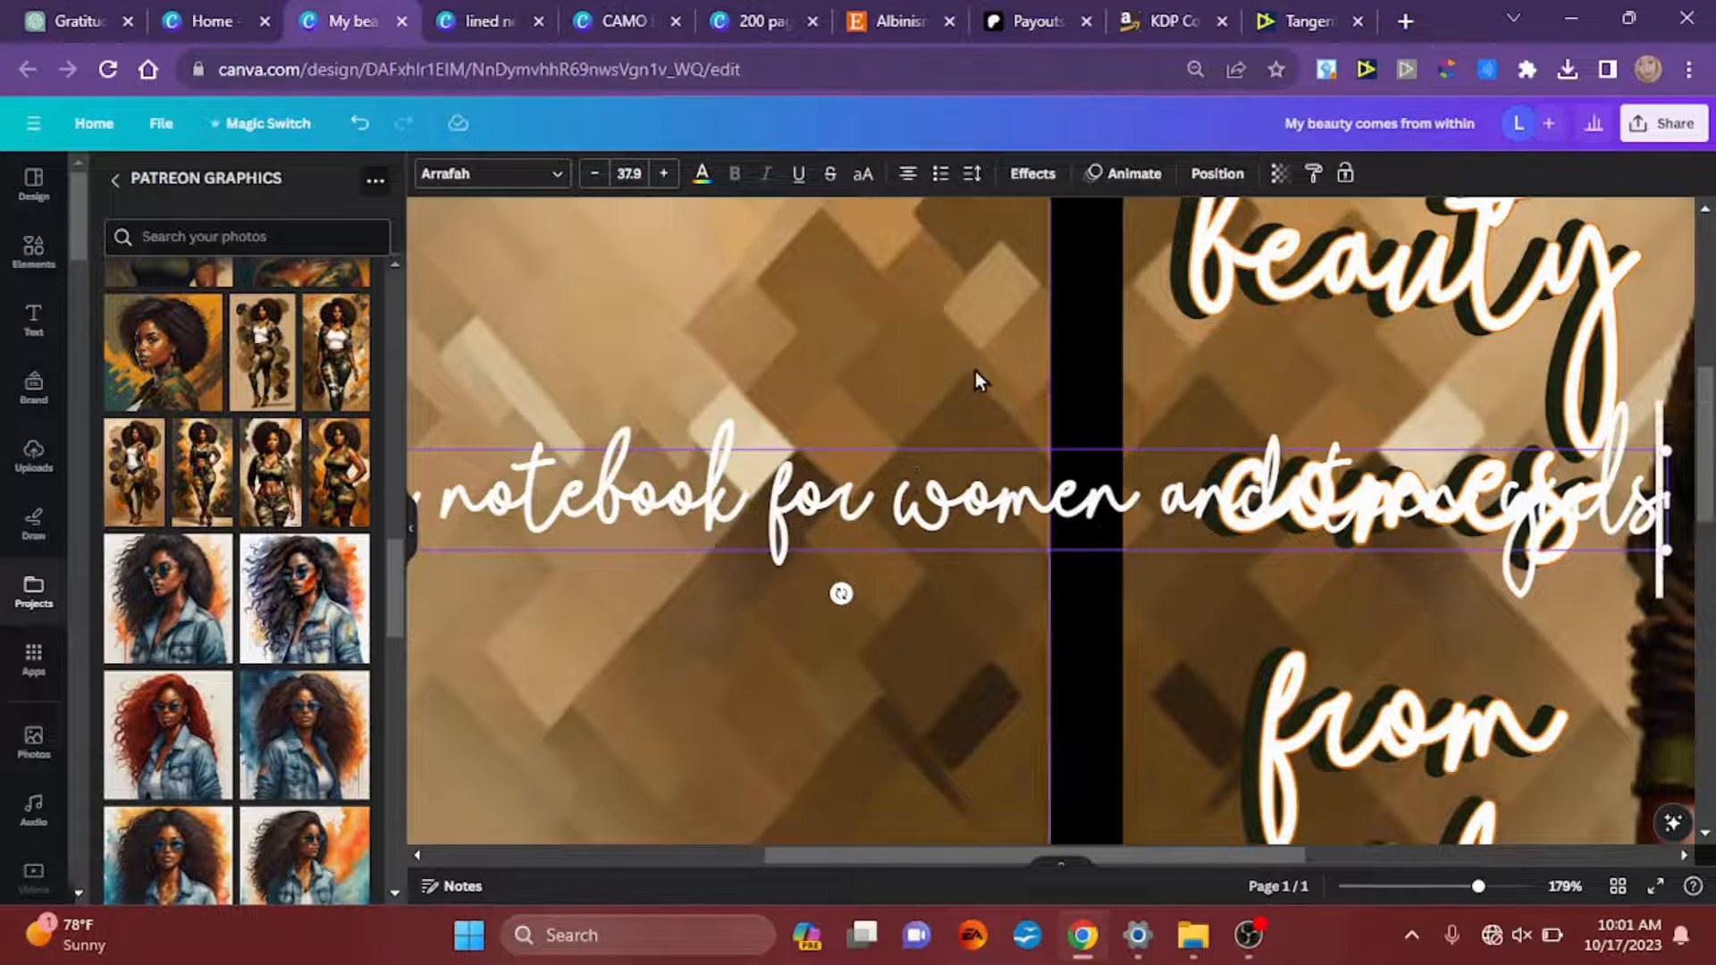
Step: Set the notebook description's font to Trocchi and rotate it 90° clockwise so it reads downward beside the spine
{"action": "scroll", "coordinate": [1008, 293], "scroll_direction": "down", "scroll_amount": 1}
{"action": "scroll", "coordinate": [1005, 284], "scroll_direction": "down", "scroll_amount": 4}
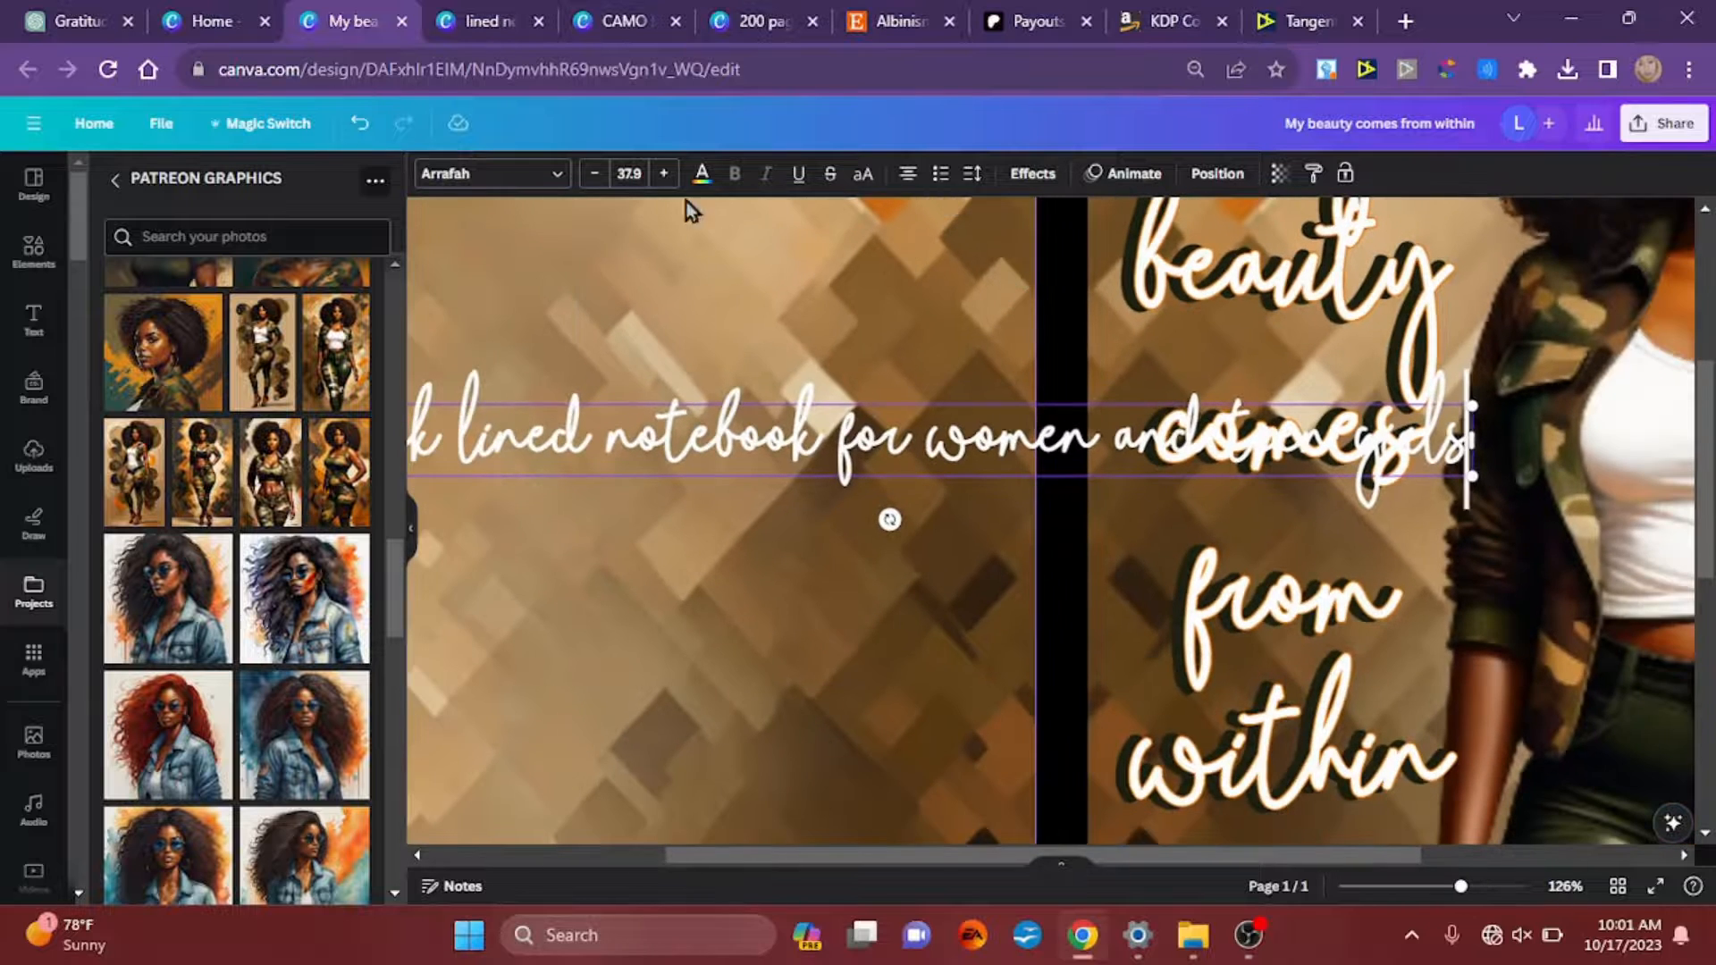
{"action": "left_click", "coordinate": [518, 177]}
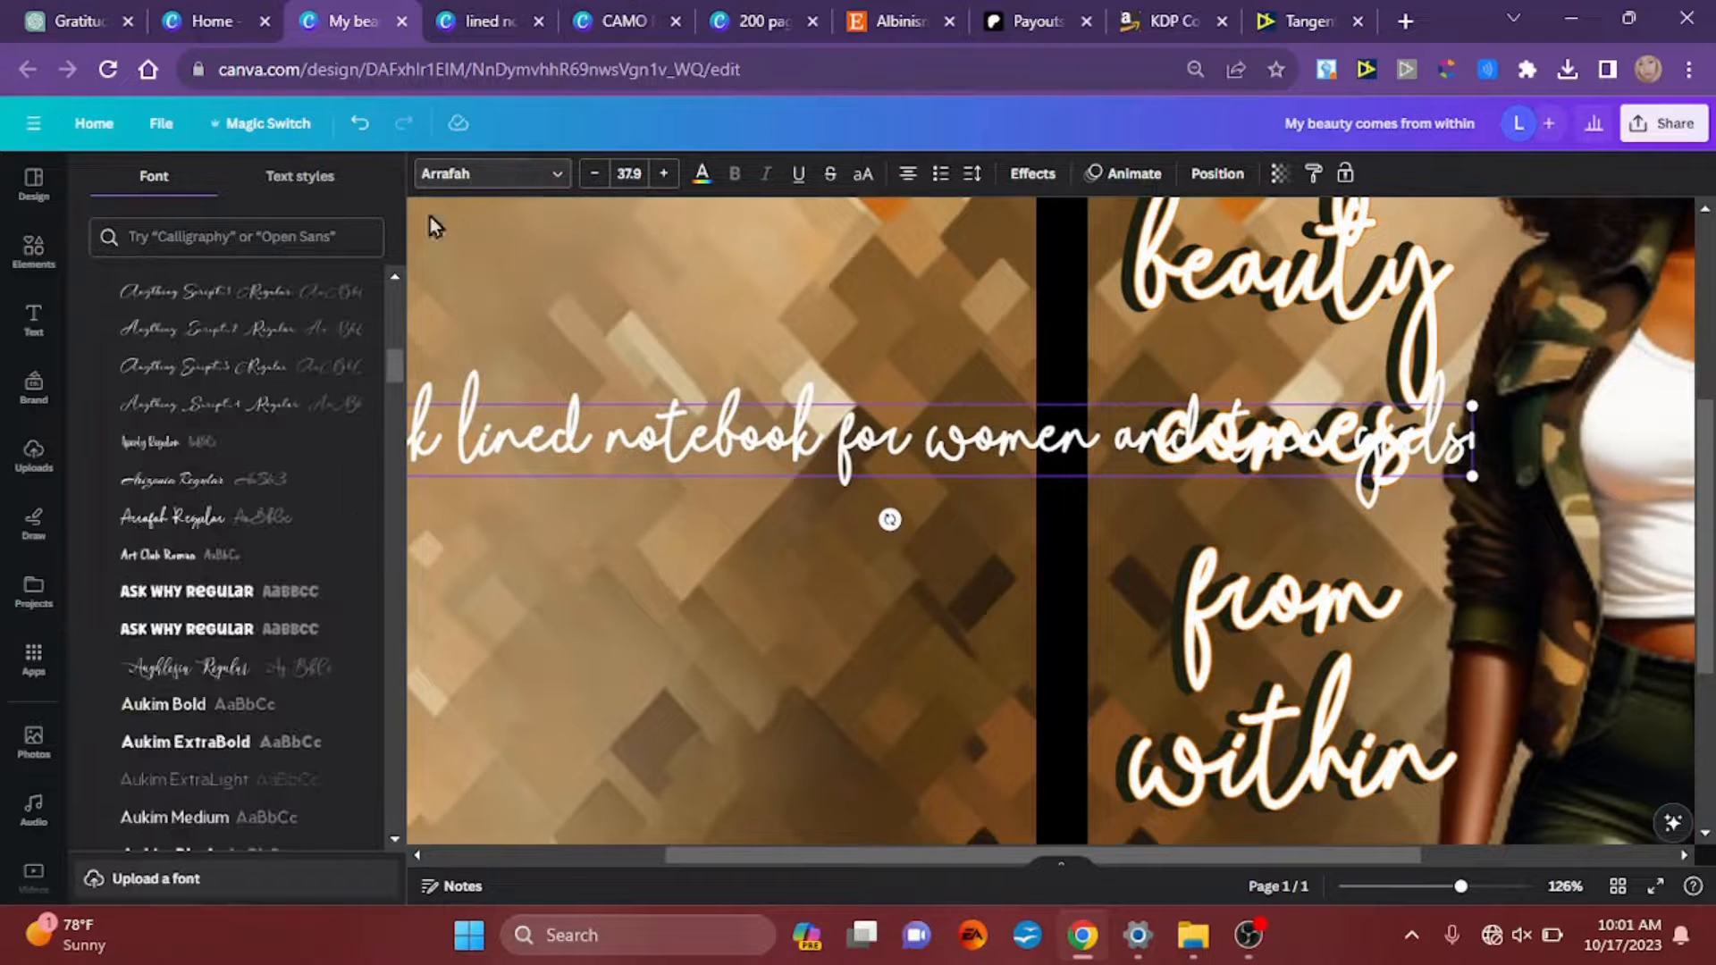
{"action": "left_click_drag", "start_coordinate": [400, 361], "coordinate": [400, 282]}
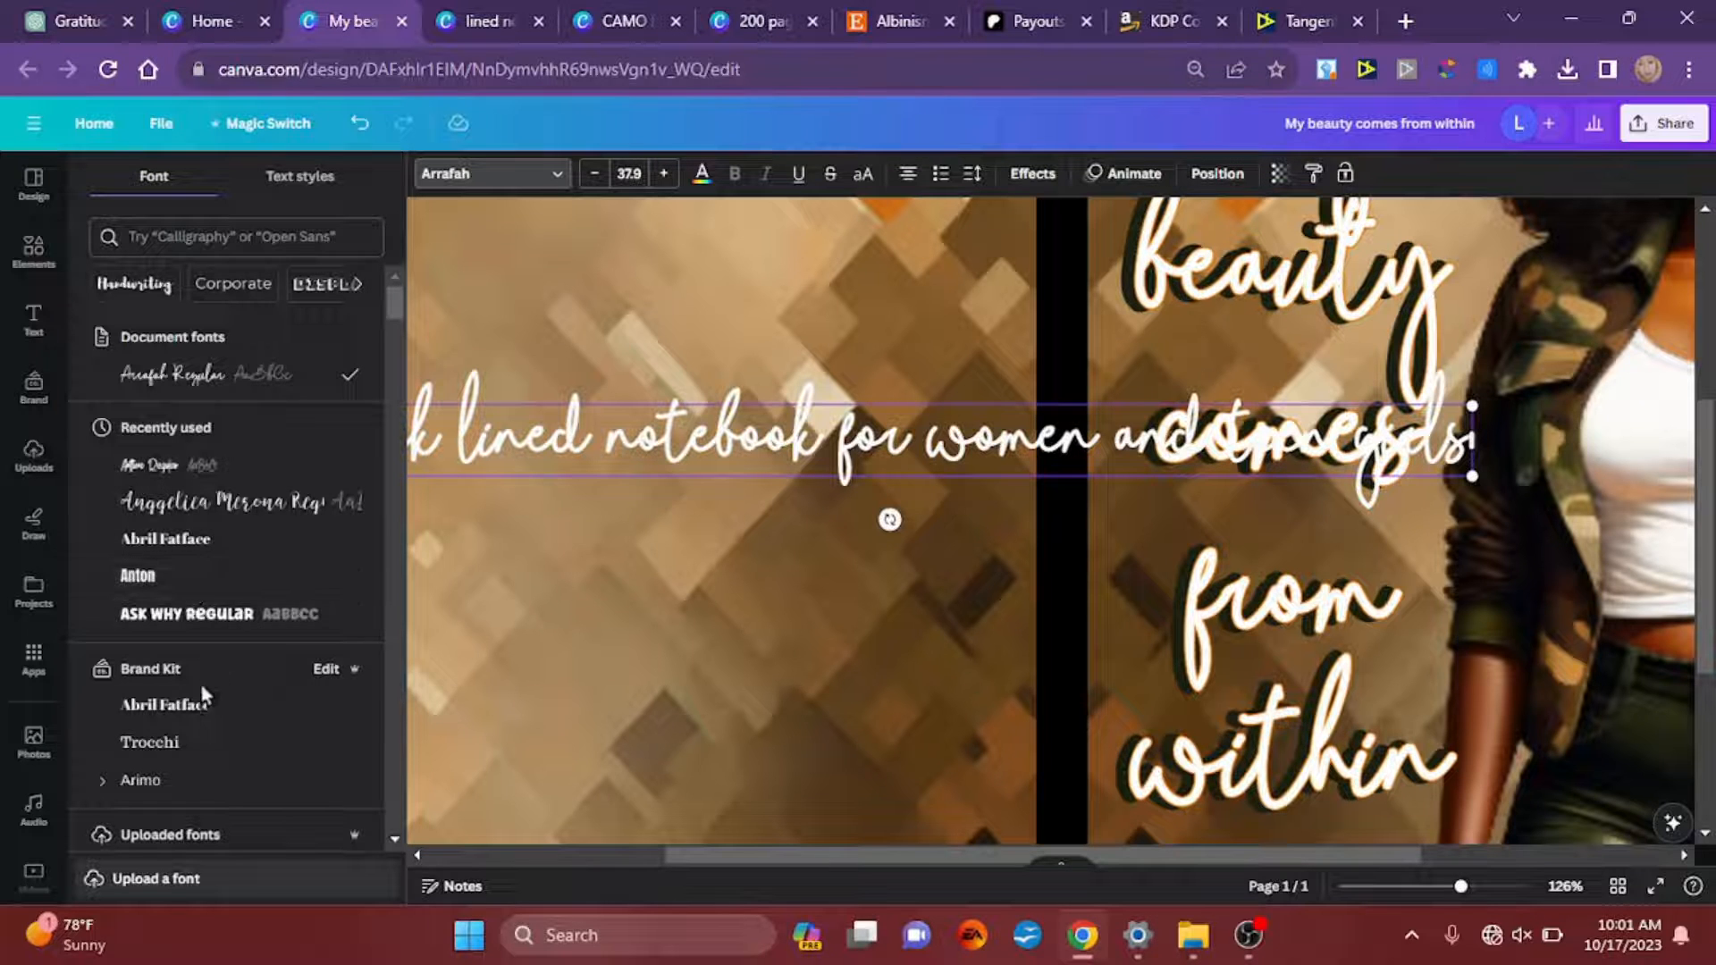
{"action": "left_click", "coordinate": [170, 755]}
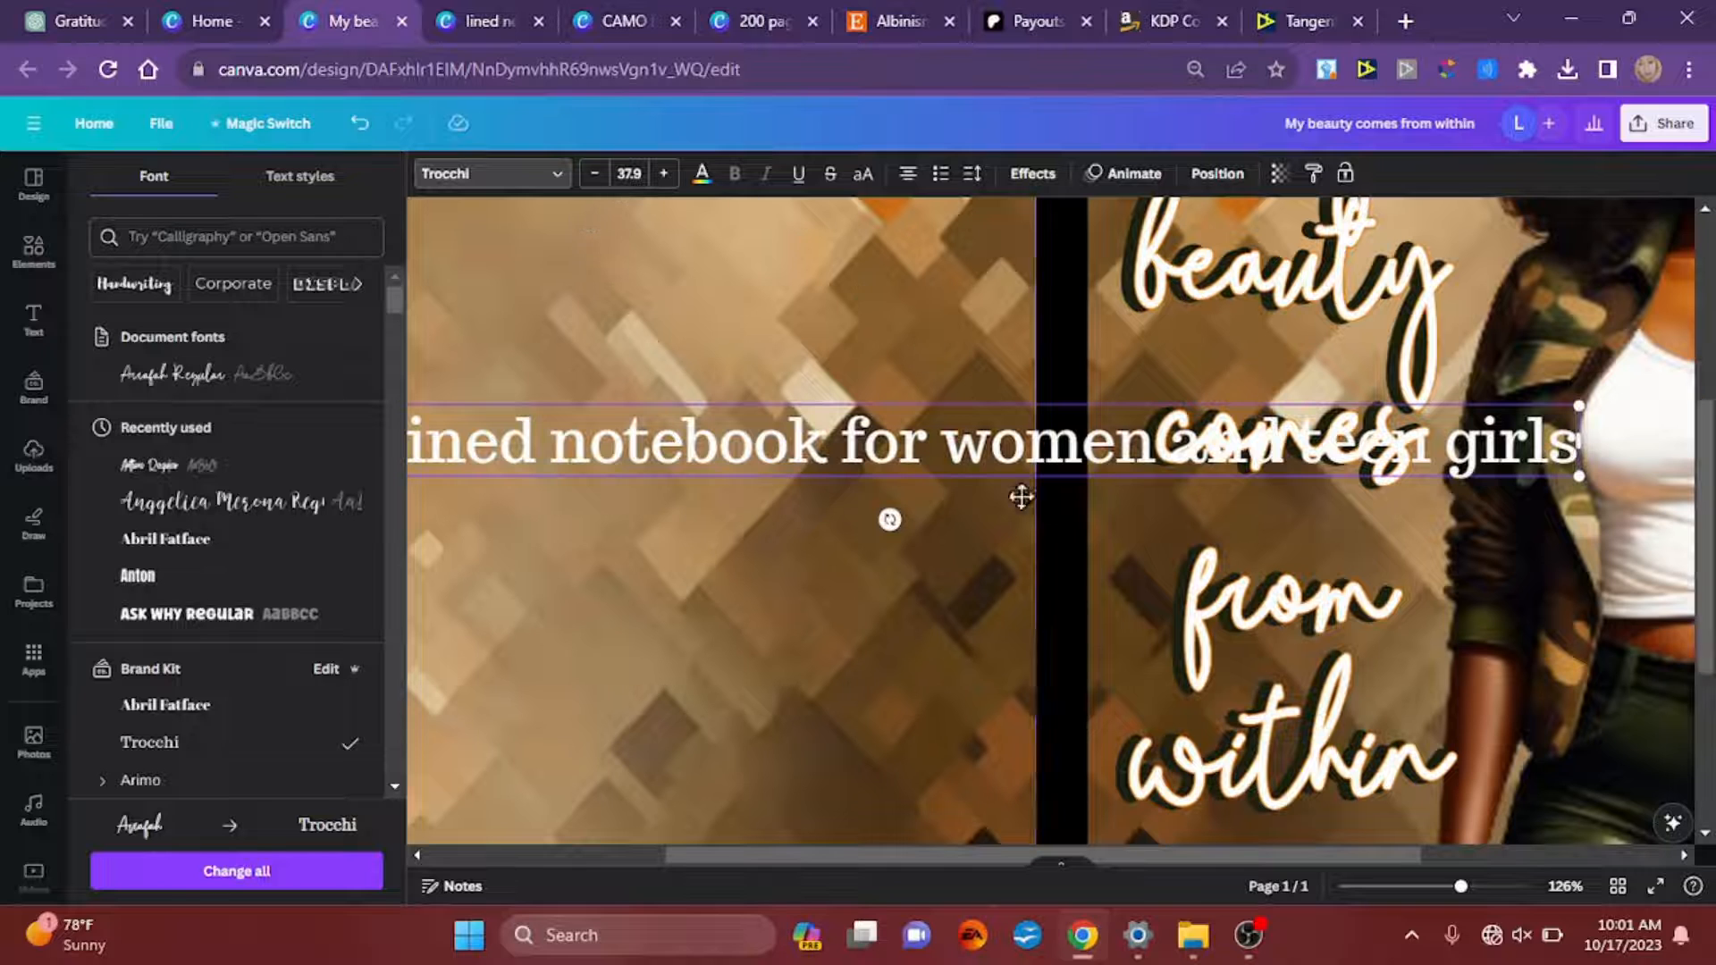
{"action": "left_click_drag", "start_coordinate": [889, 519], "coordinate": [721, 438]}
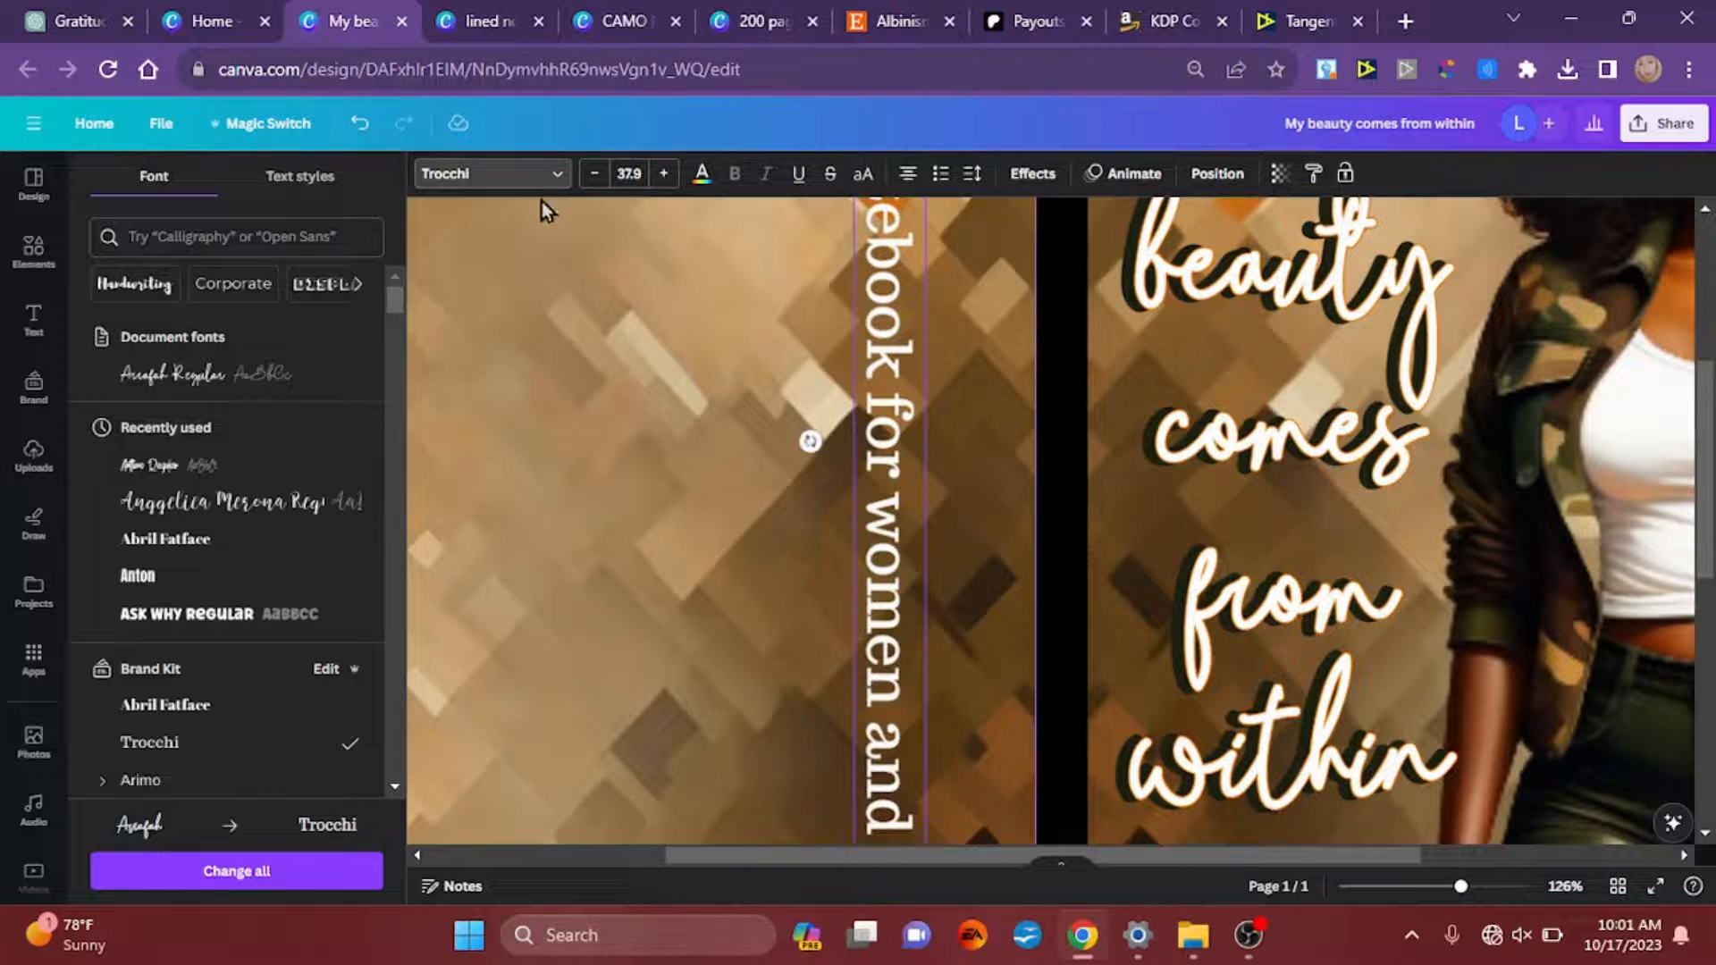
Step: Set the rotated notebook description's font size to 10
{"action": "left_click", "coordinate": [630, 174]}
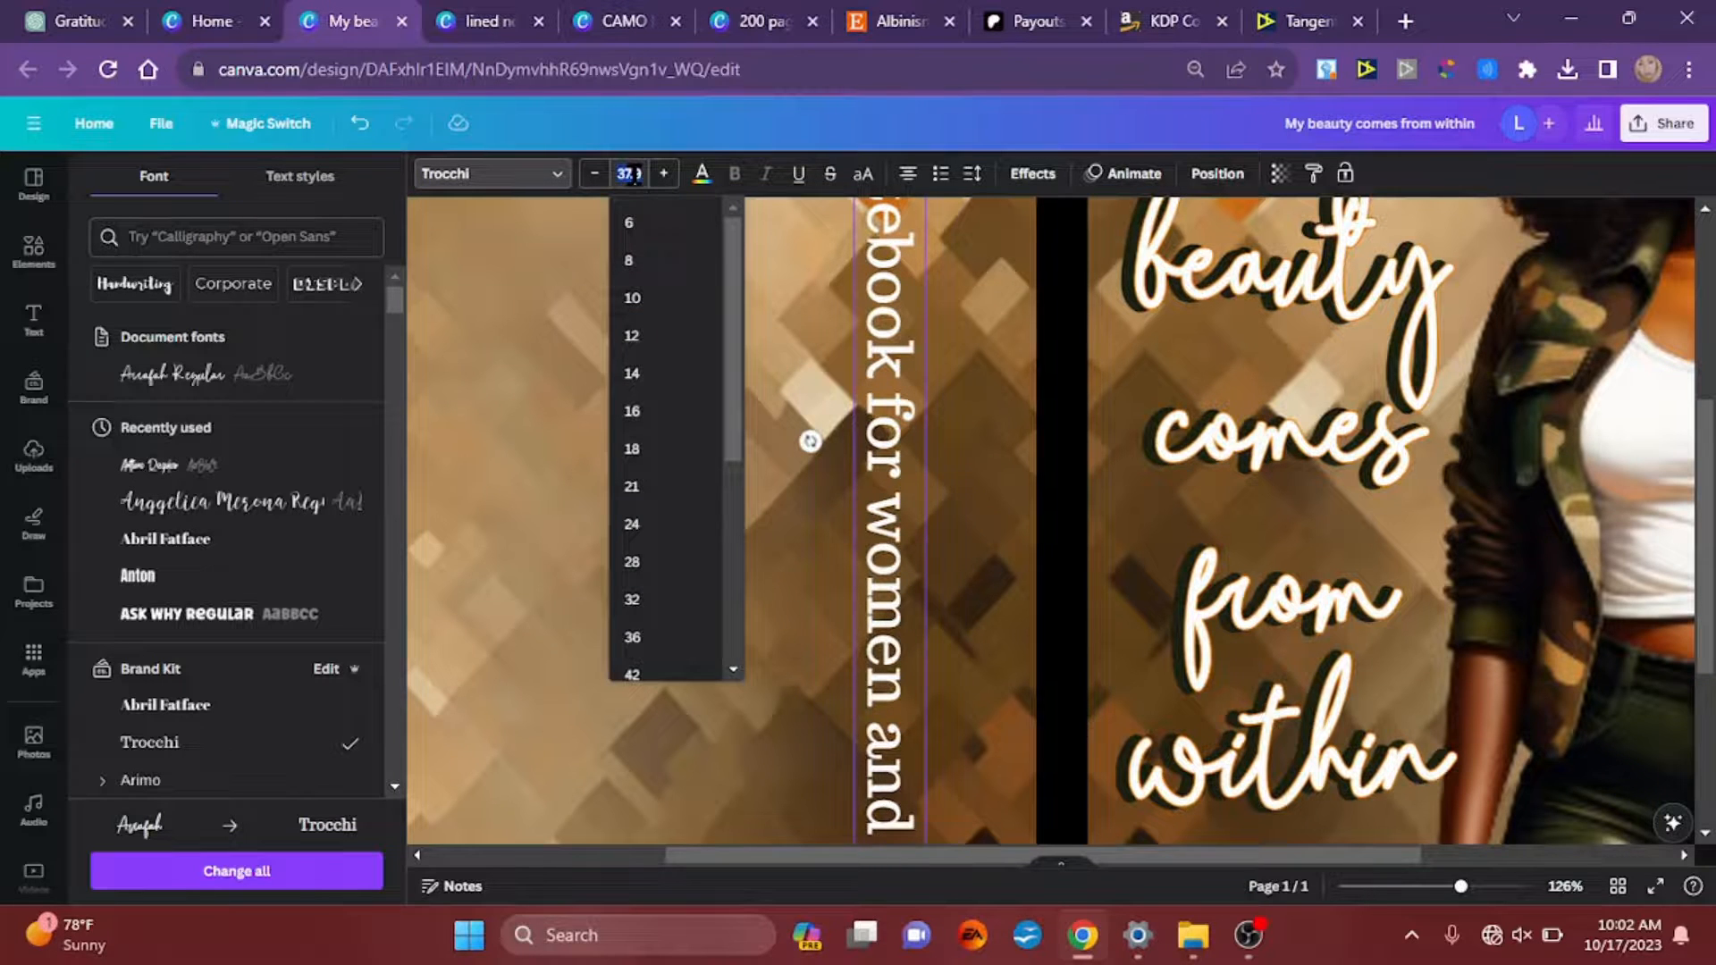
{"action": "type", "text": "10"}
{"action": "key", "text": "Return"}
{"action": "scroll", "coordinate": [824, 506], "scroll_direction": "down", "scroll_amount": 3}
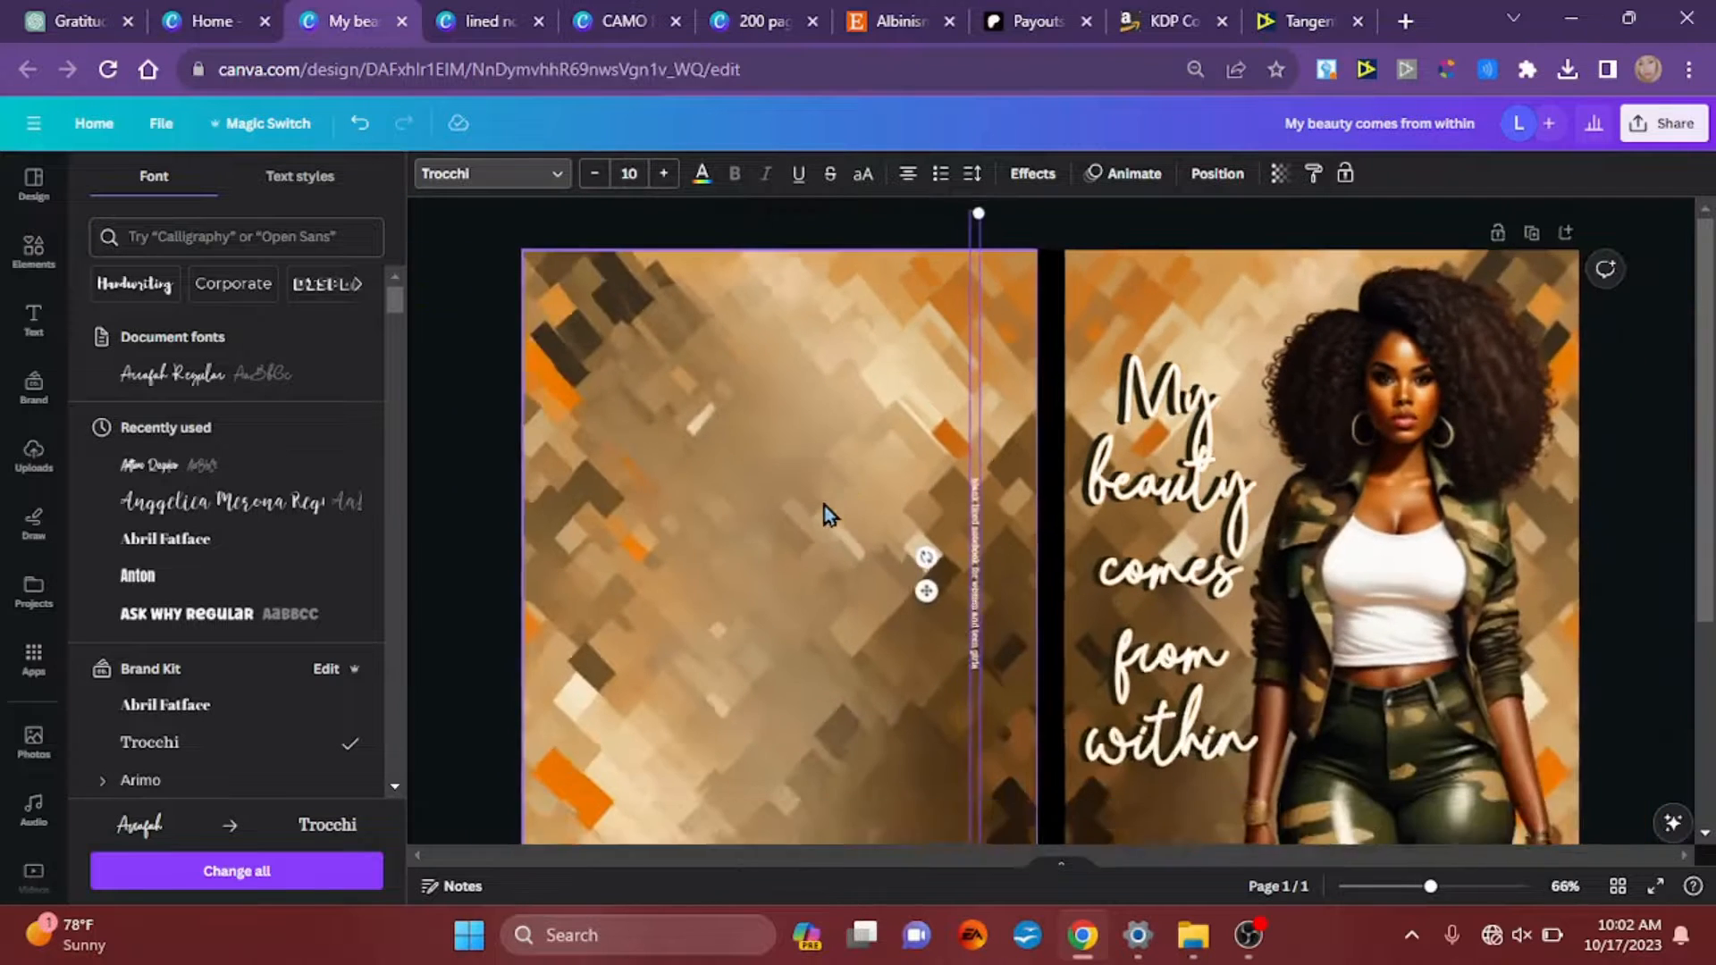
Step: Align the description text to the center and middle of the page so it sits on the black spine
{"action": "scroll", "coordinate": [824, 506], "scroll_direction": "down", "scroll_amount": 1}
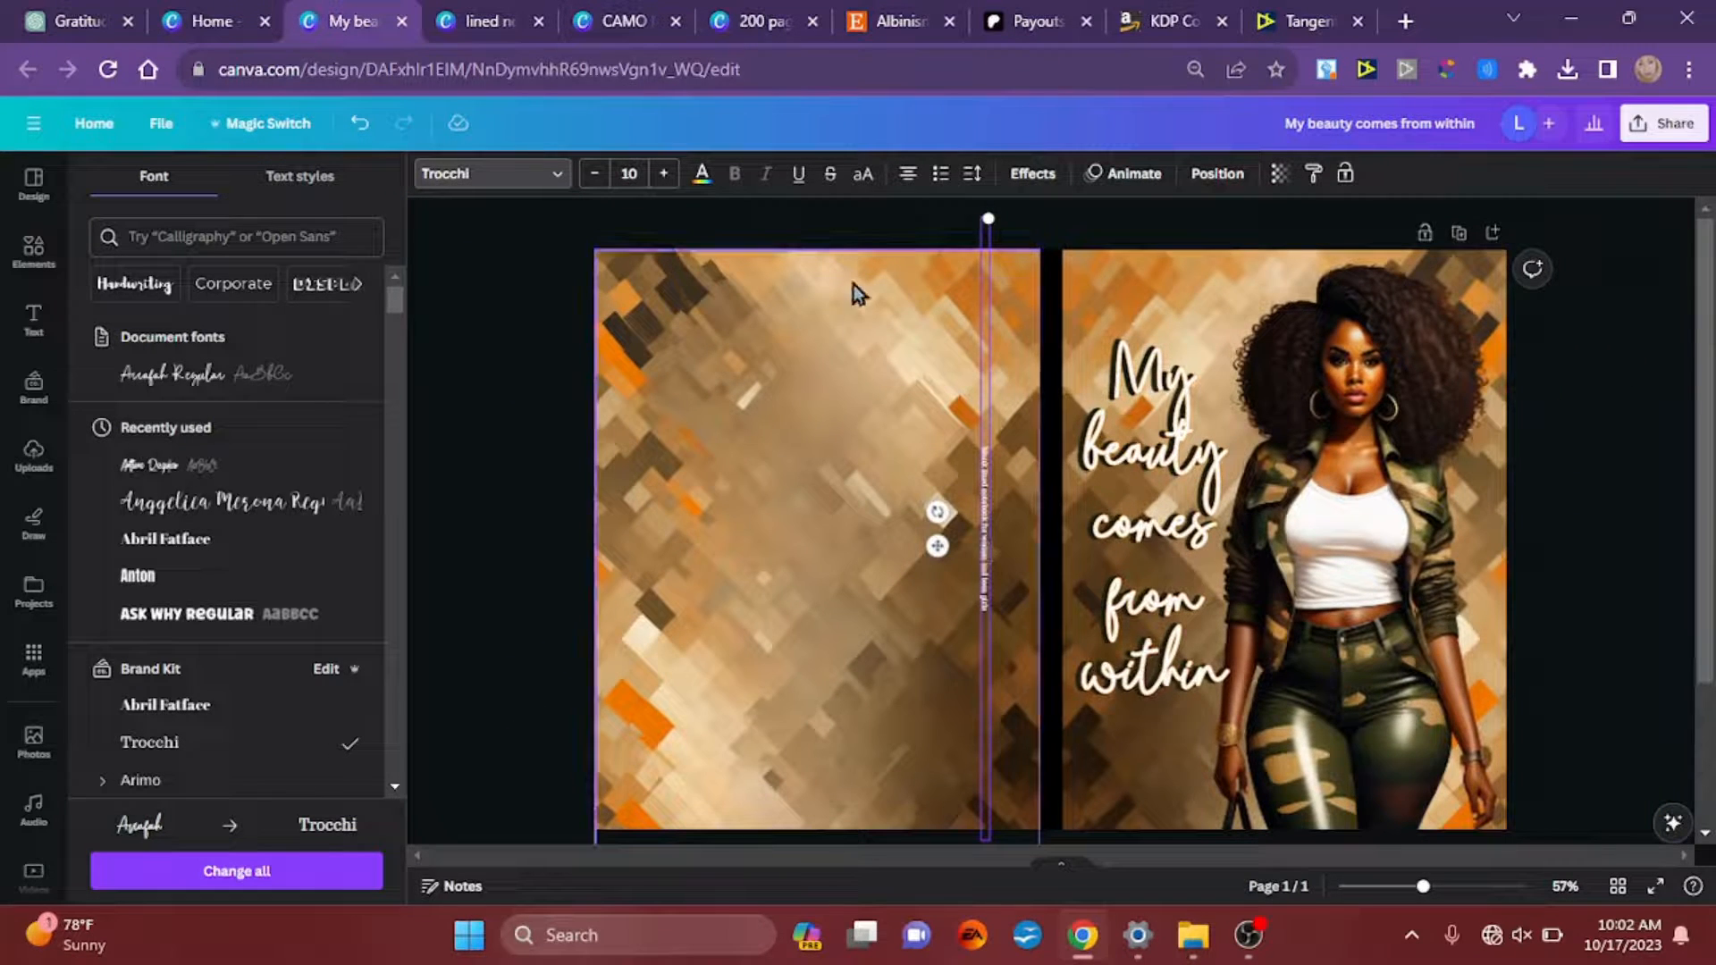
{"action": "left_click", "coordinate": [1220, 174]}
{"action": "left_click", "coordinate": [284, 382]}
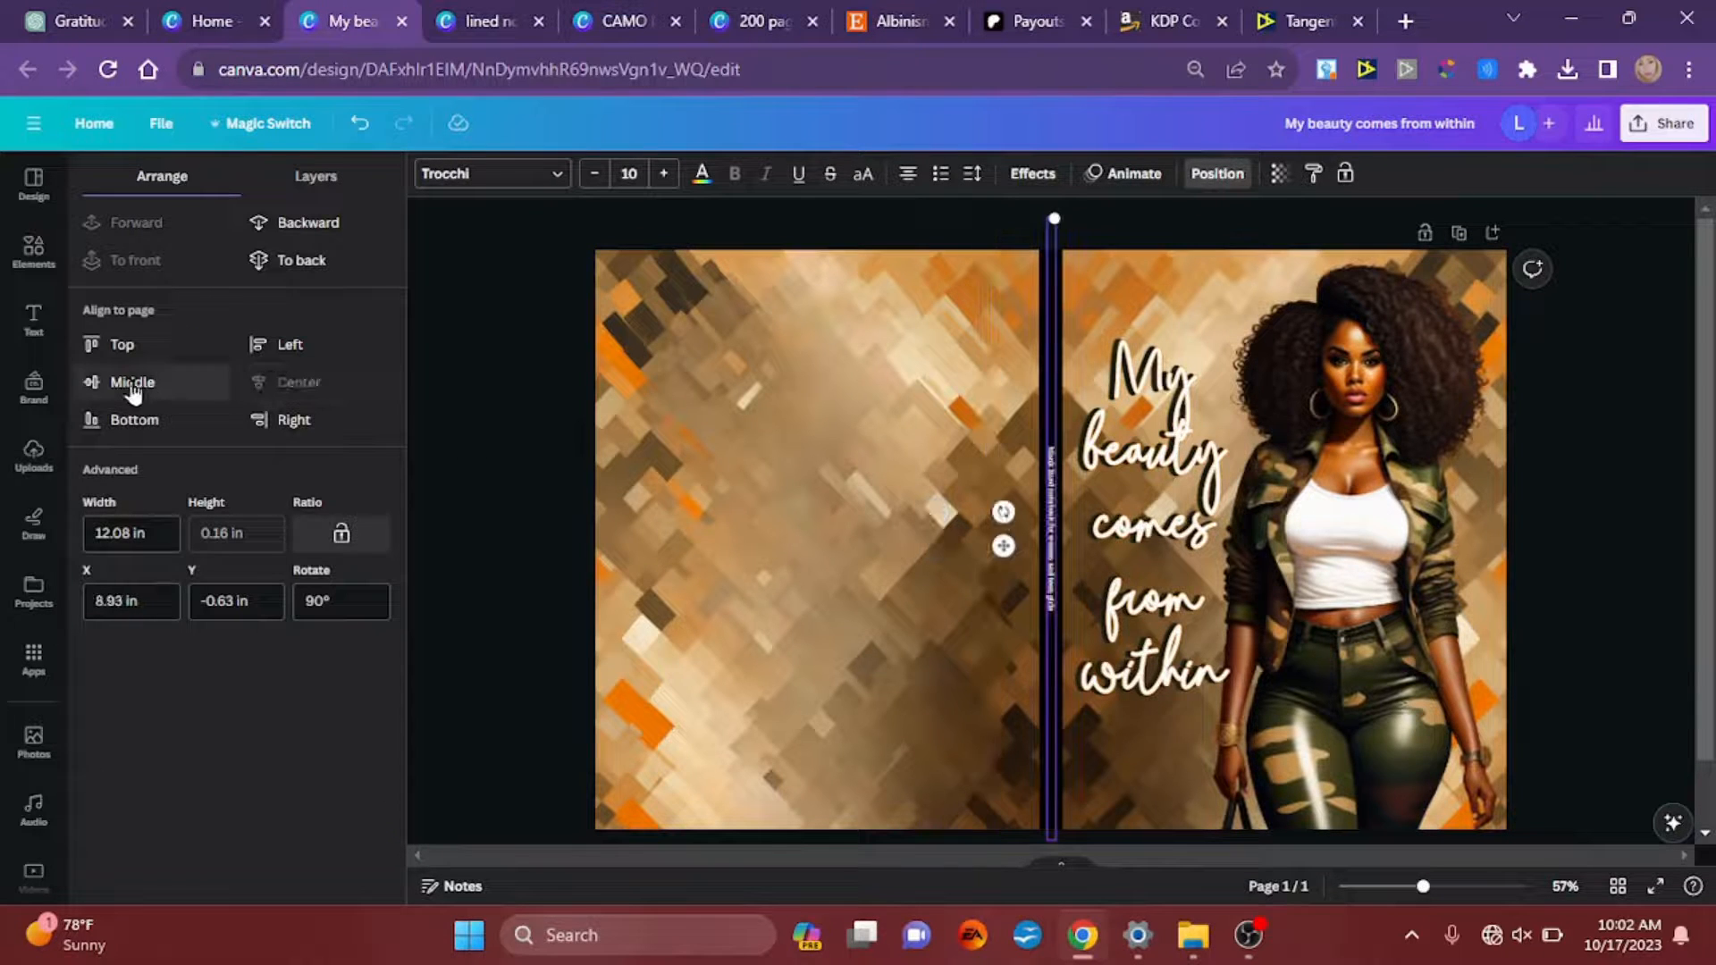
{"action": "left_click", "coordinate": [130, 384]}
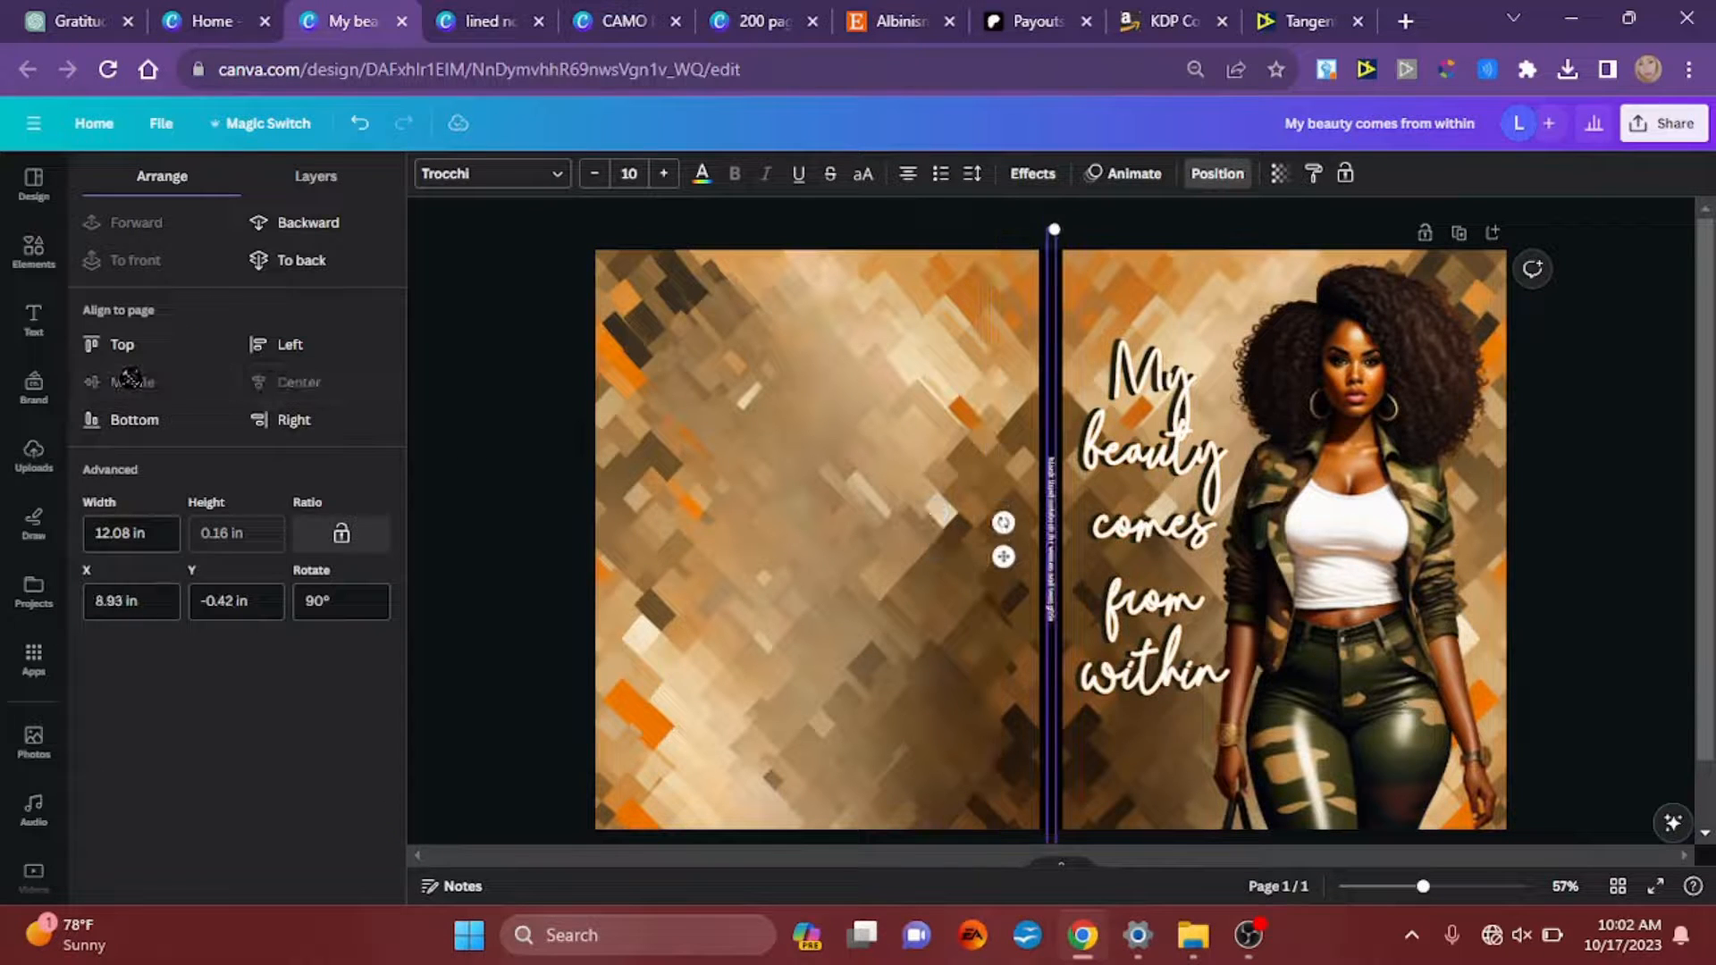
{"action": "left_click", "coordinate": [559, 526]}
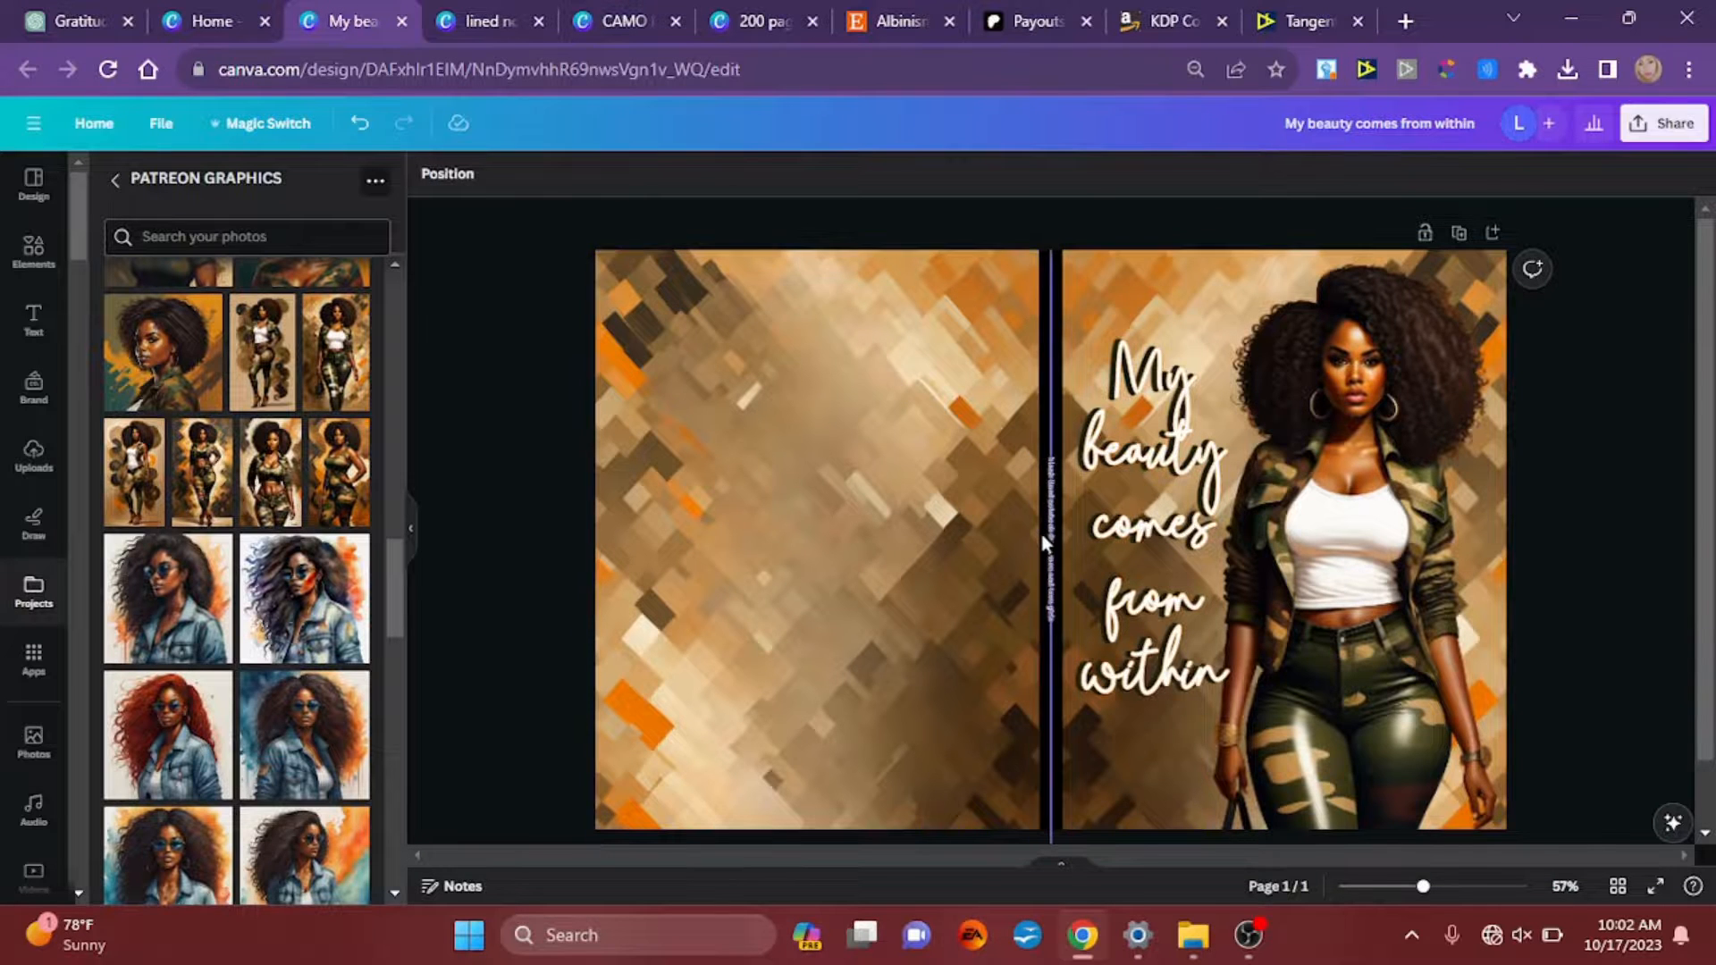
{"action": "scroll", "coordinate": [1043, 541], "scroll_direction": "up", "scroll_amount": 8}
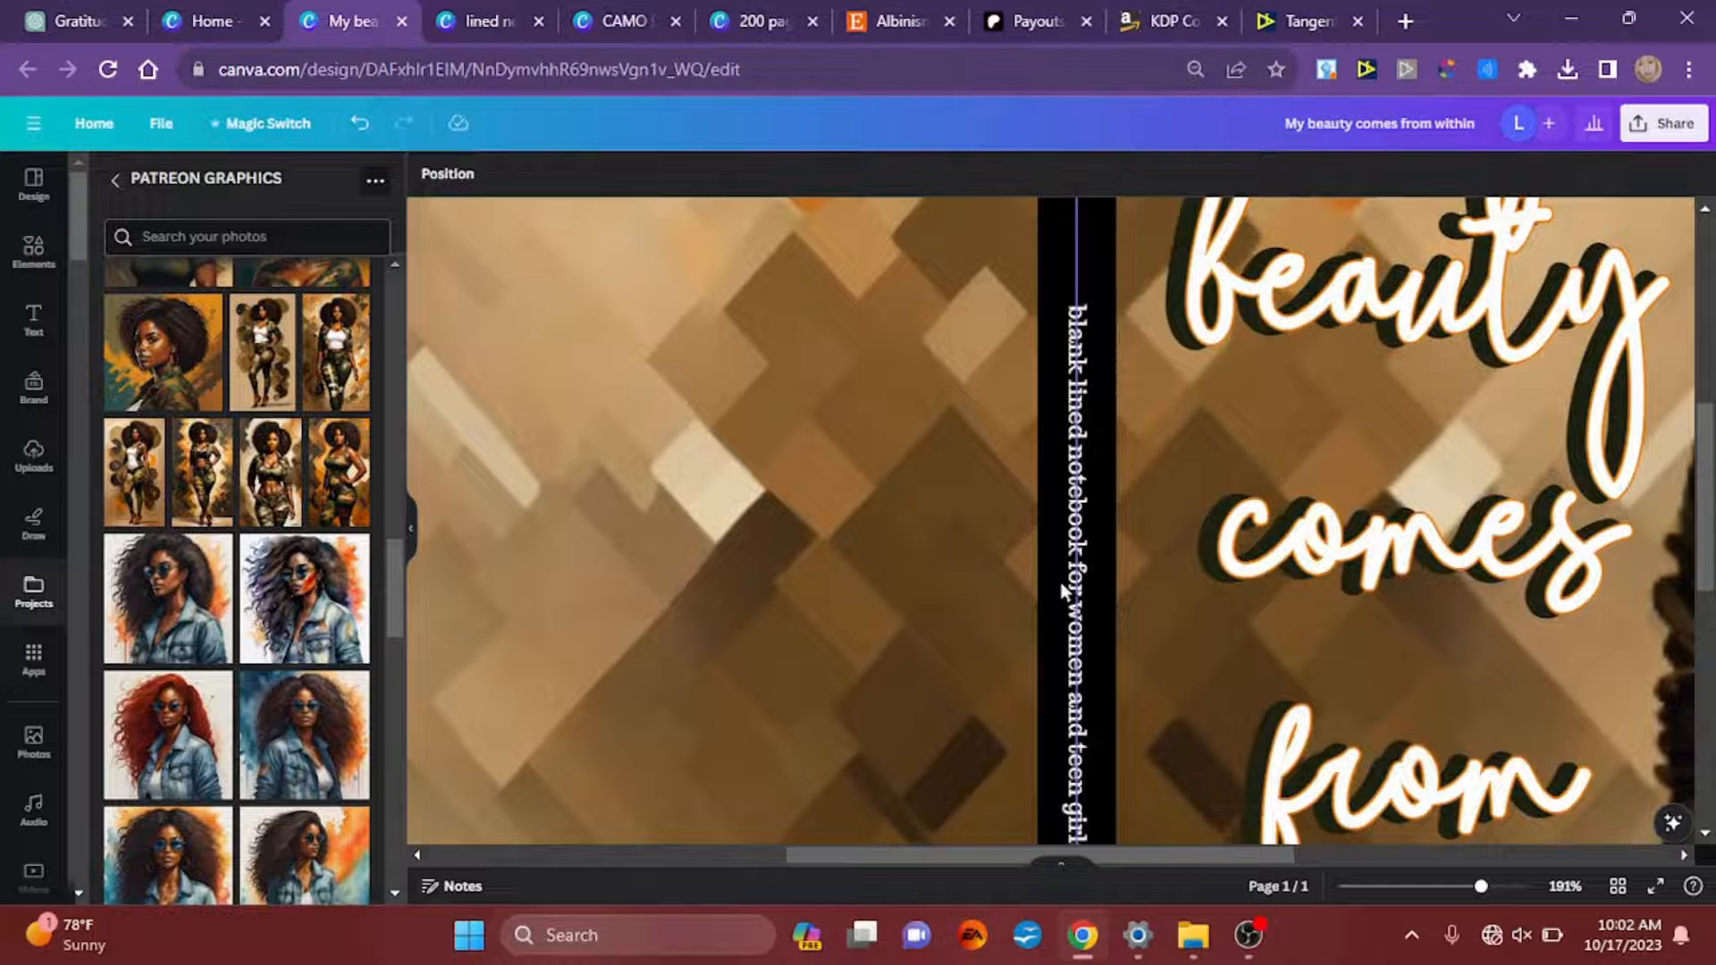
{"action": "scroll", "coordinate": [1060, 583], "scroll_direction": "down", "scroll_amount": 7}
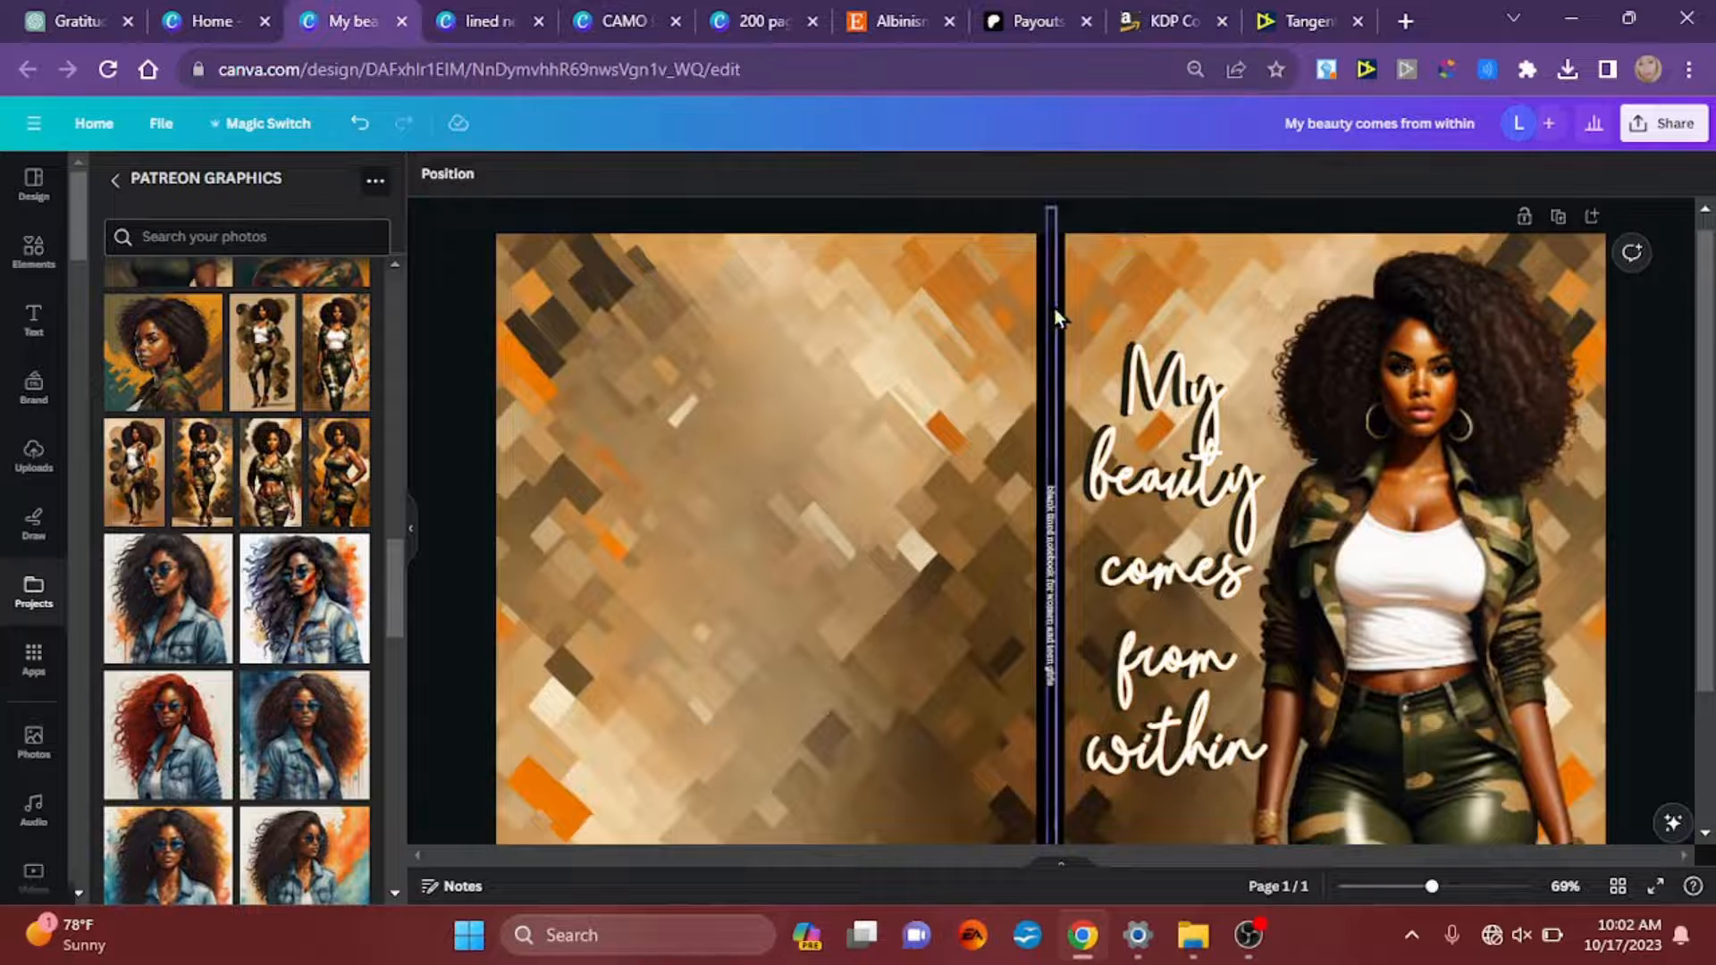
Step: Move the description text off the spine and recolor the black spine line to orange #EB7700, sampled from the background artwork
{"action": "left_click", "coordinate": [1055, 308]}
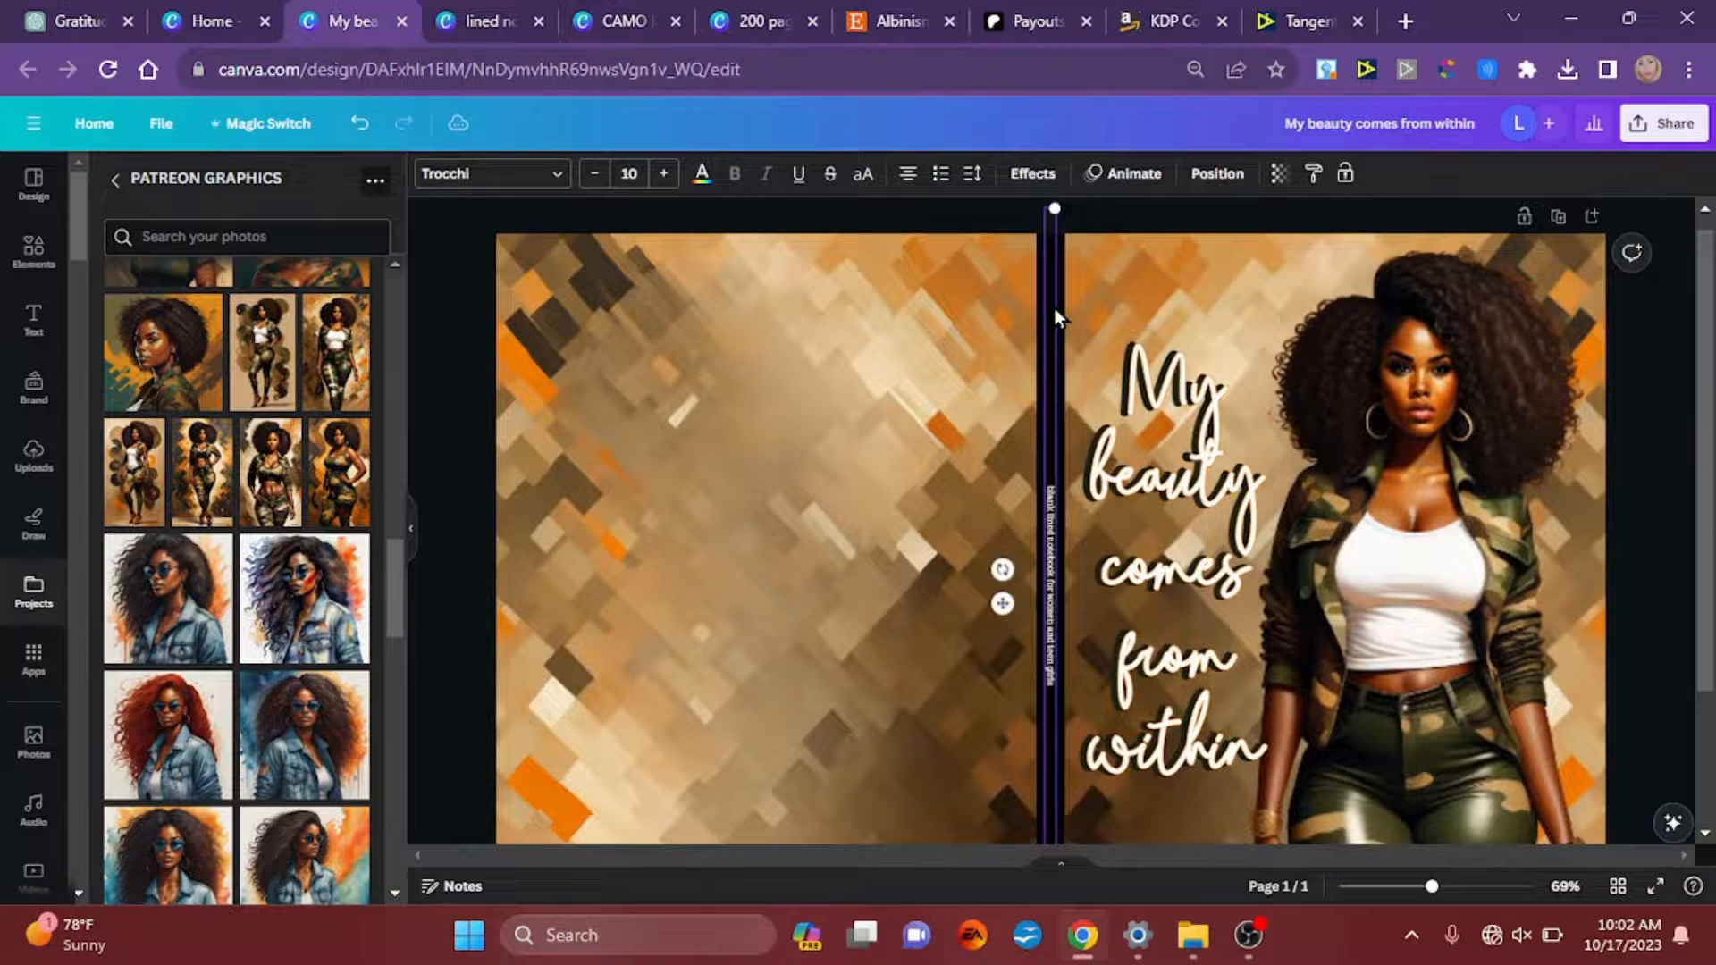
{"action": "left_click", "coordinate": [1128, 213]}
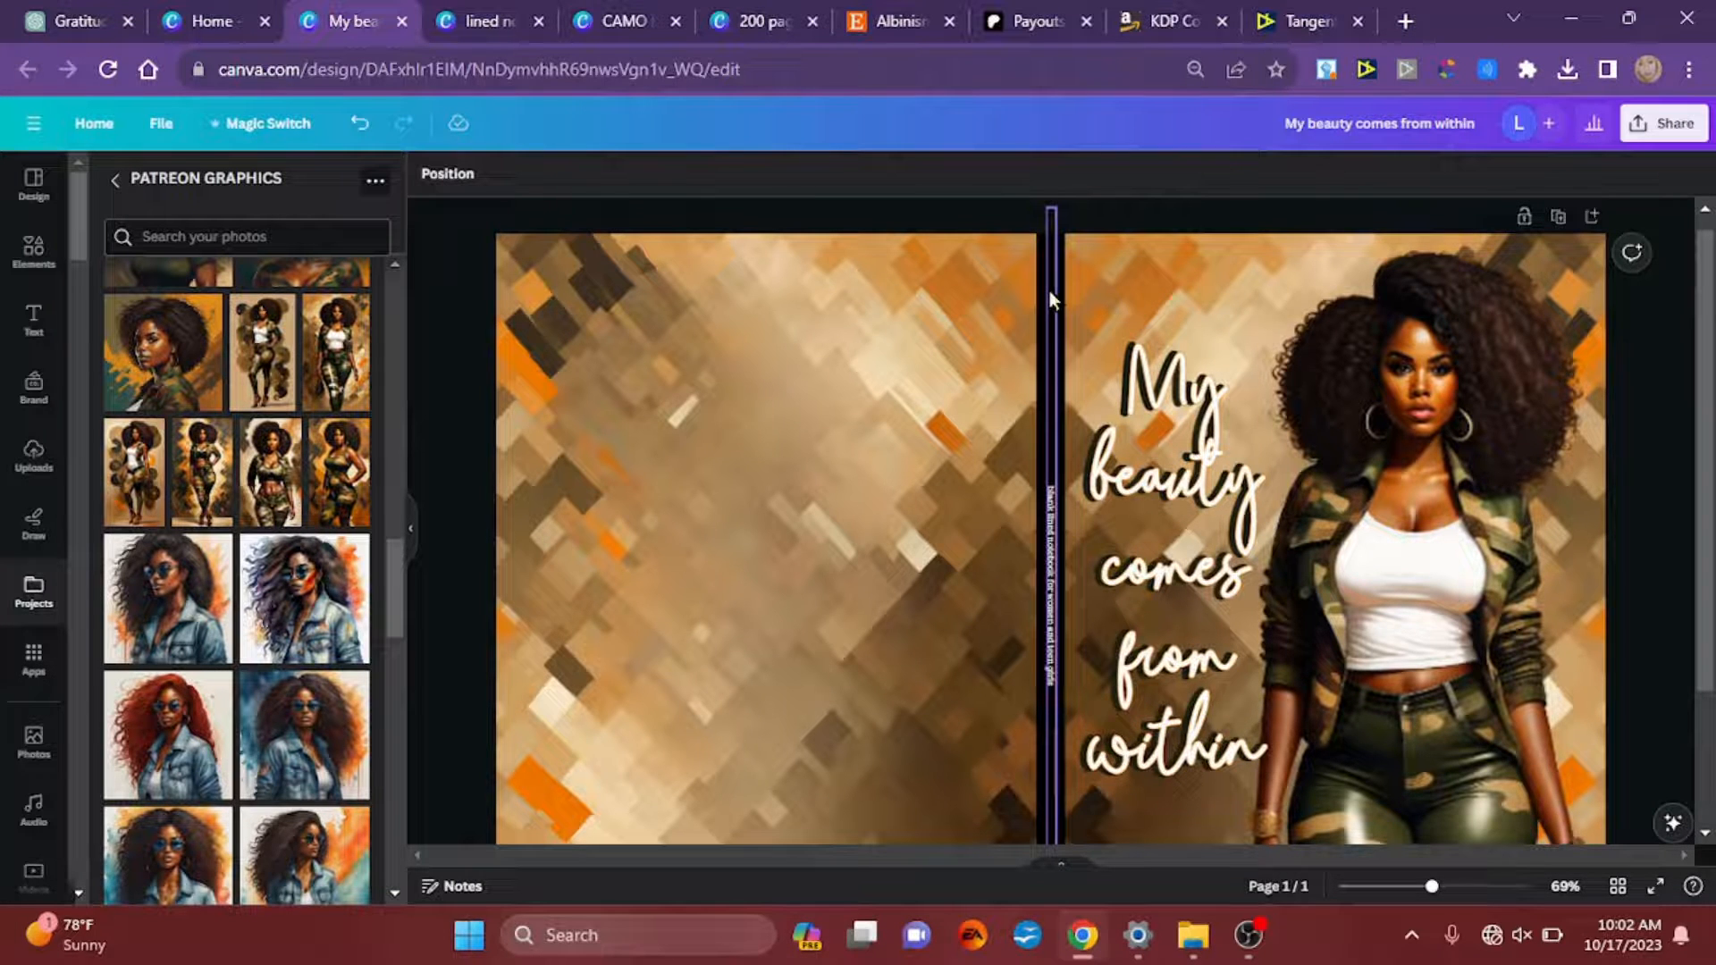
{"action": "left_click_drag", "start_coordinate": [1049, 291], "coordinate": [1068, 435]}
{"action": "left_click", "coordinate": [1053, 244]}
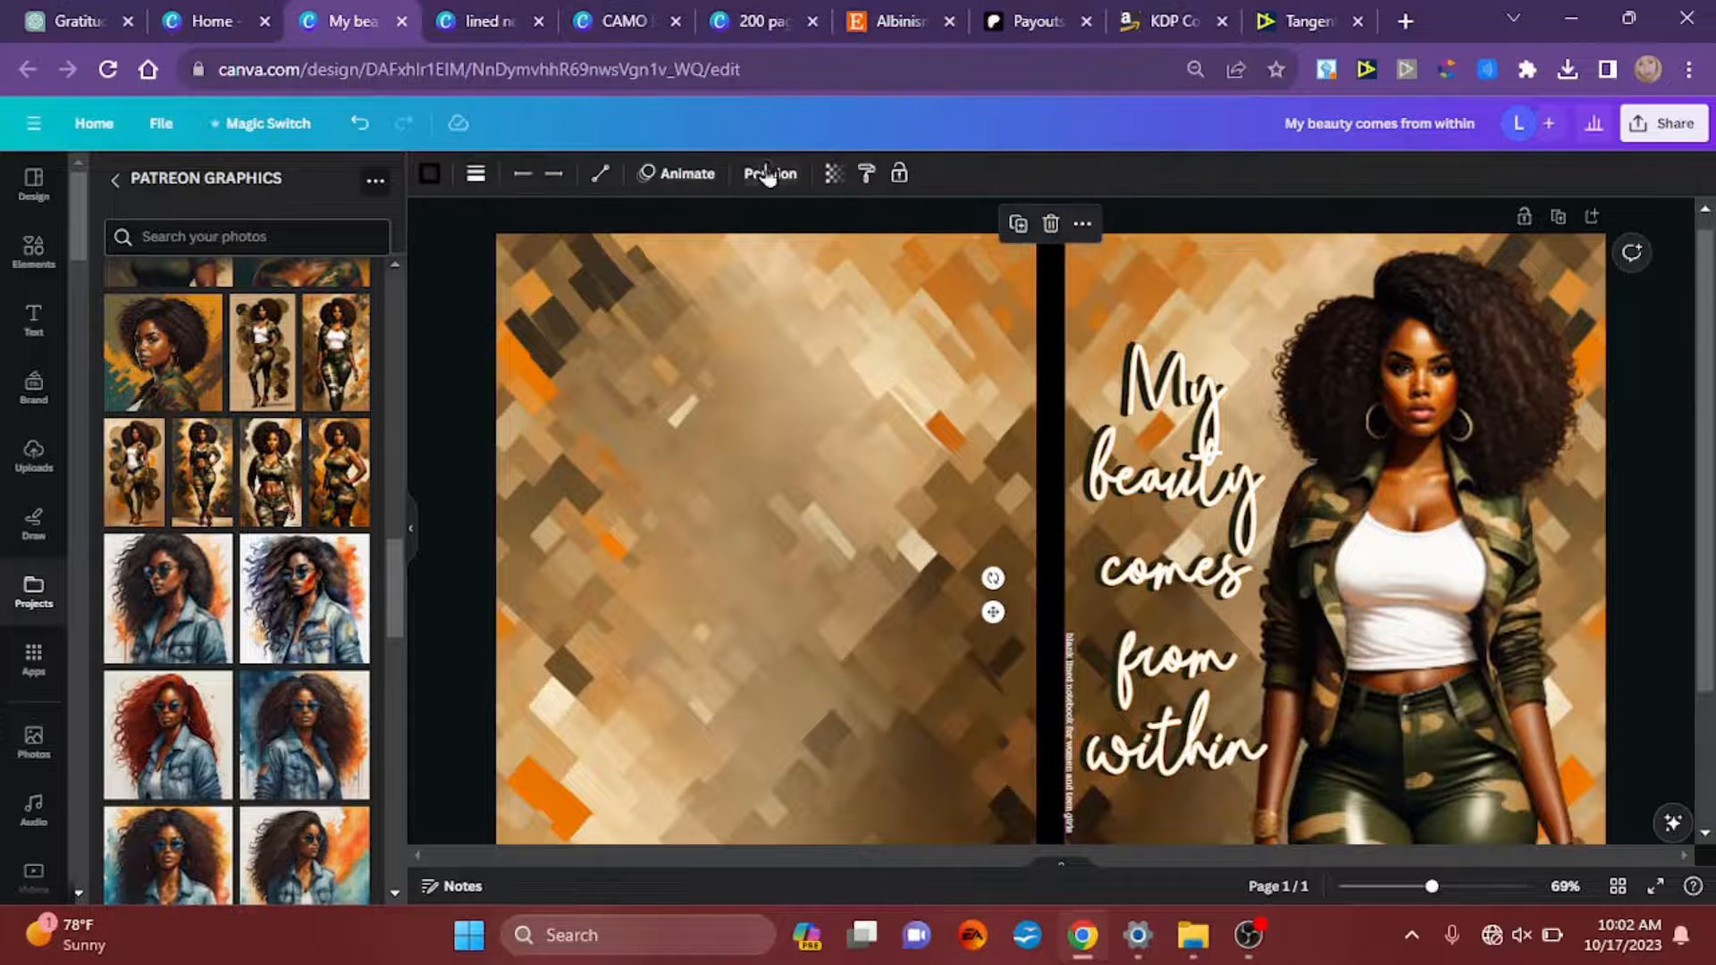
{"action": "left_click", "coordinate": [429, 175]}
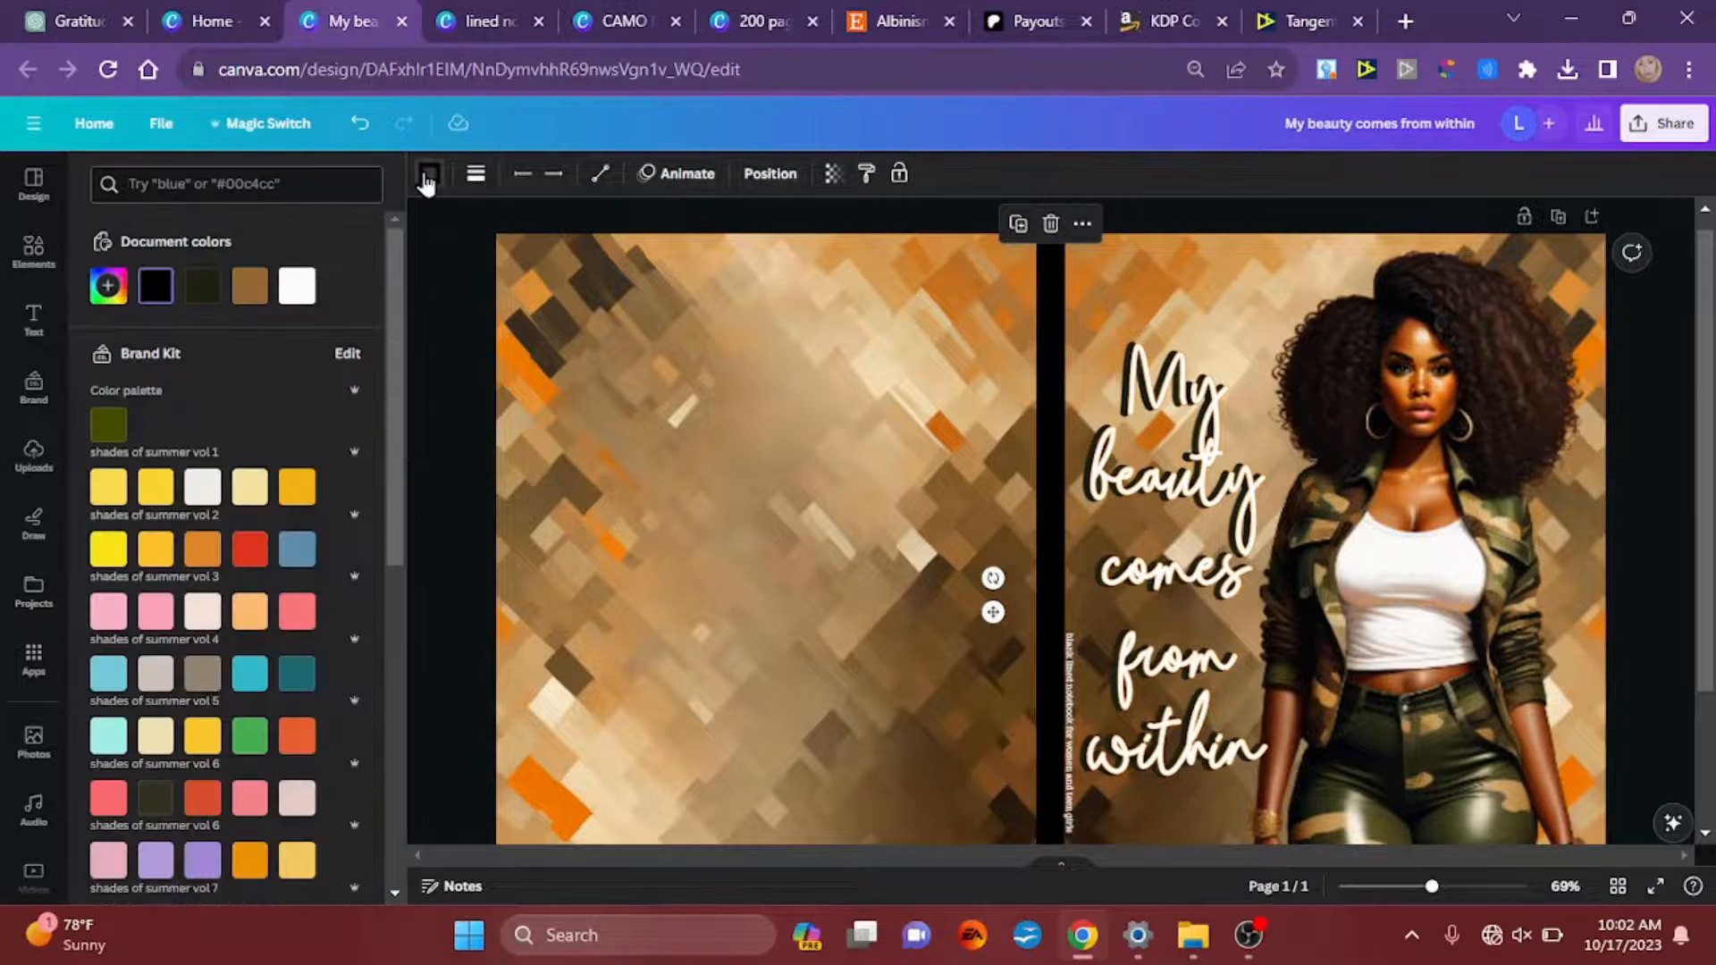
{"action": "left_click", "coordinate": [107, 290]}
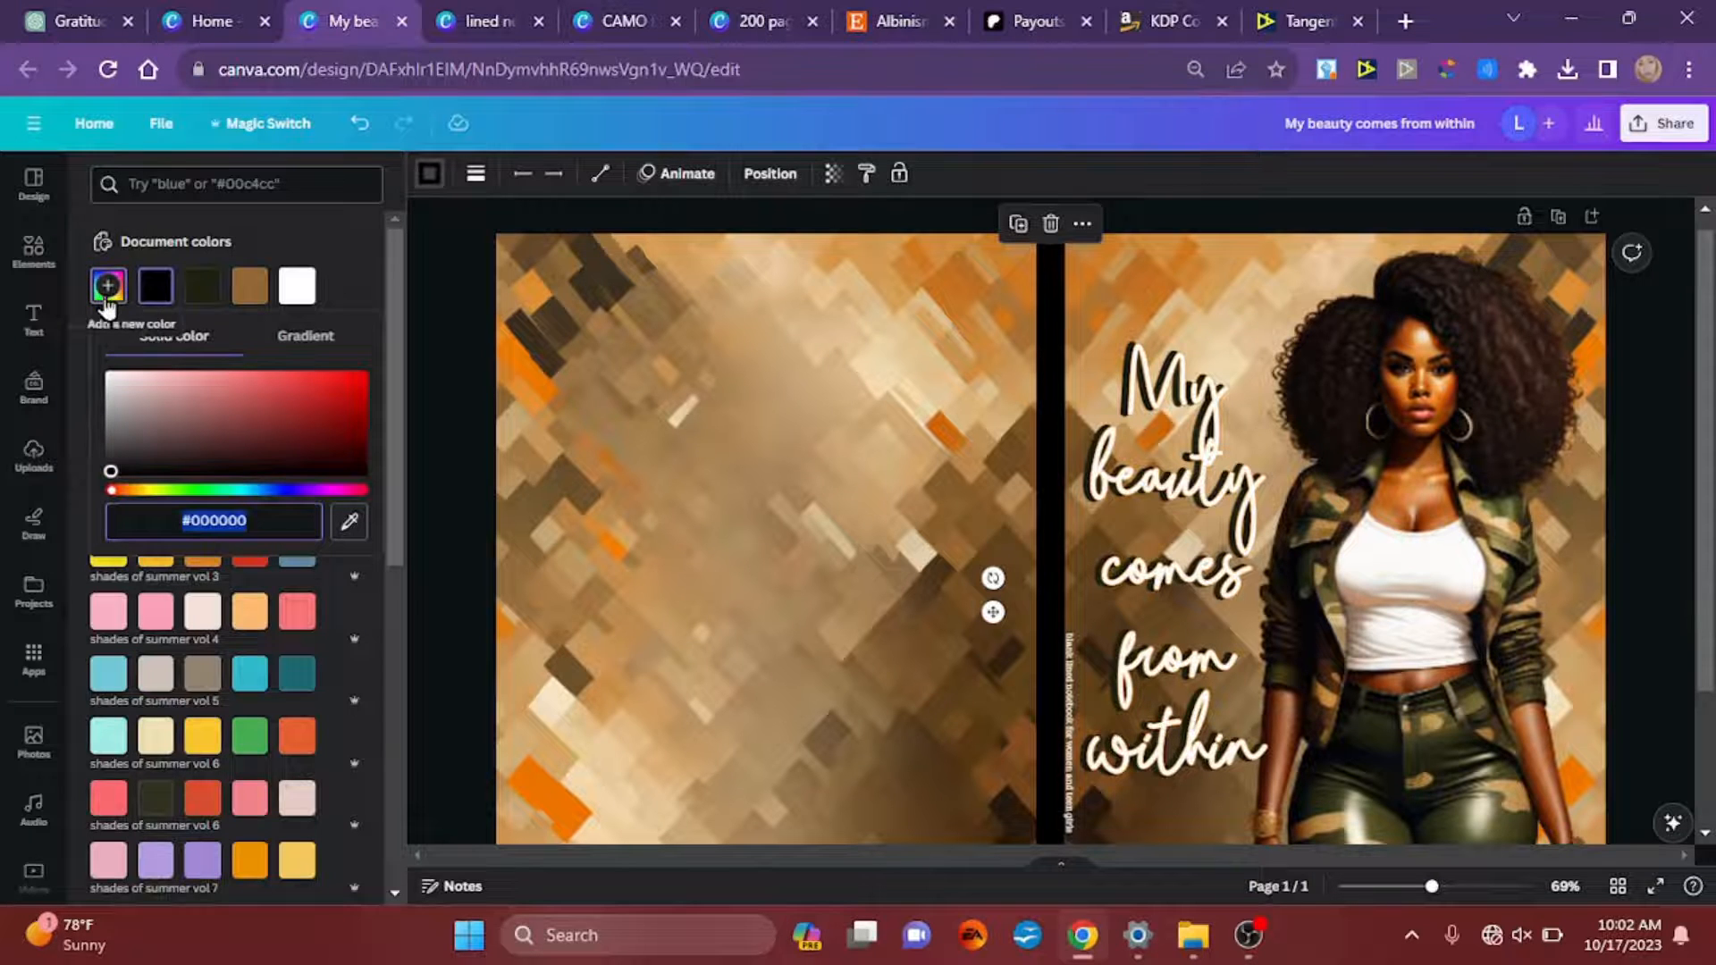
{"action": "left_click", "coordinate": [365, 529]}
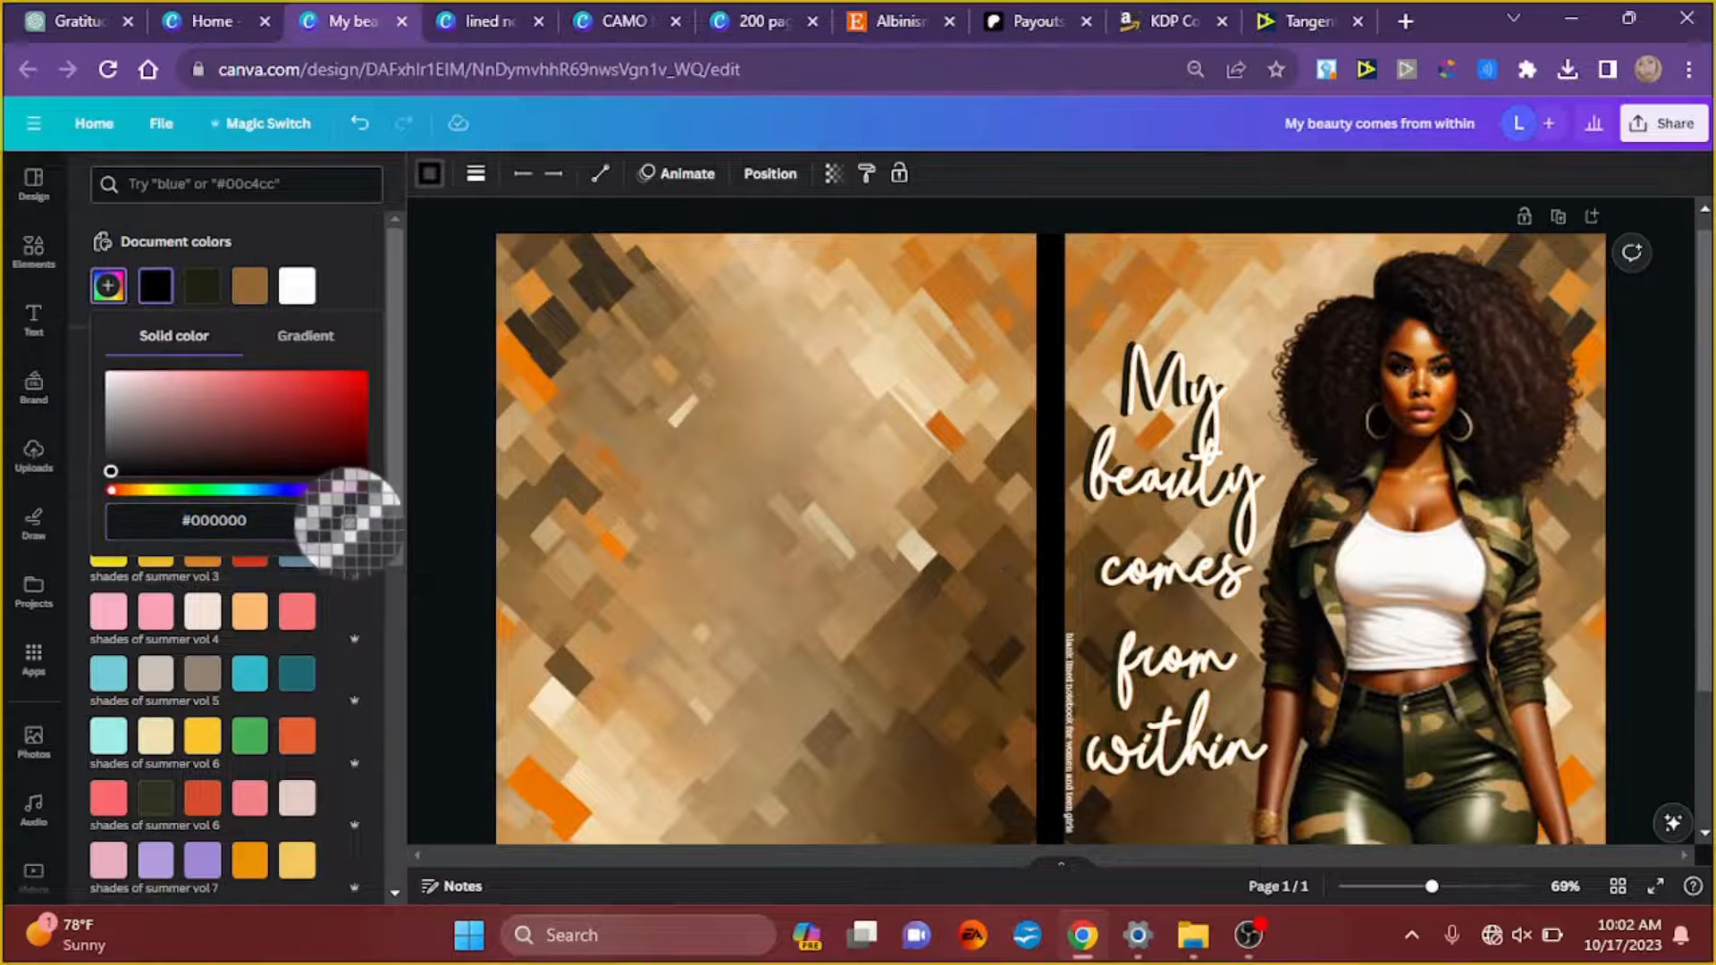
{"action": "left_click", "coordinate": [540, 386]}
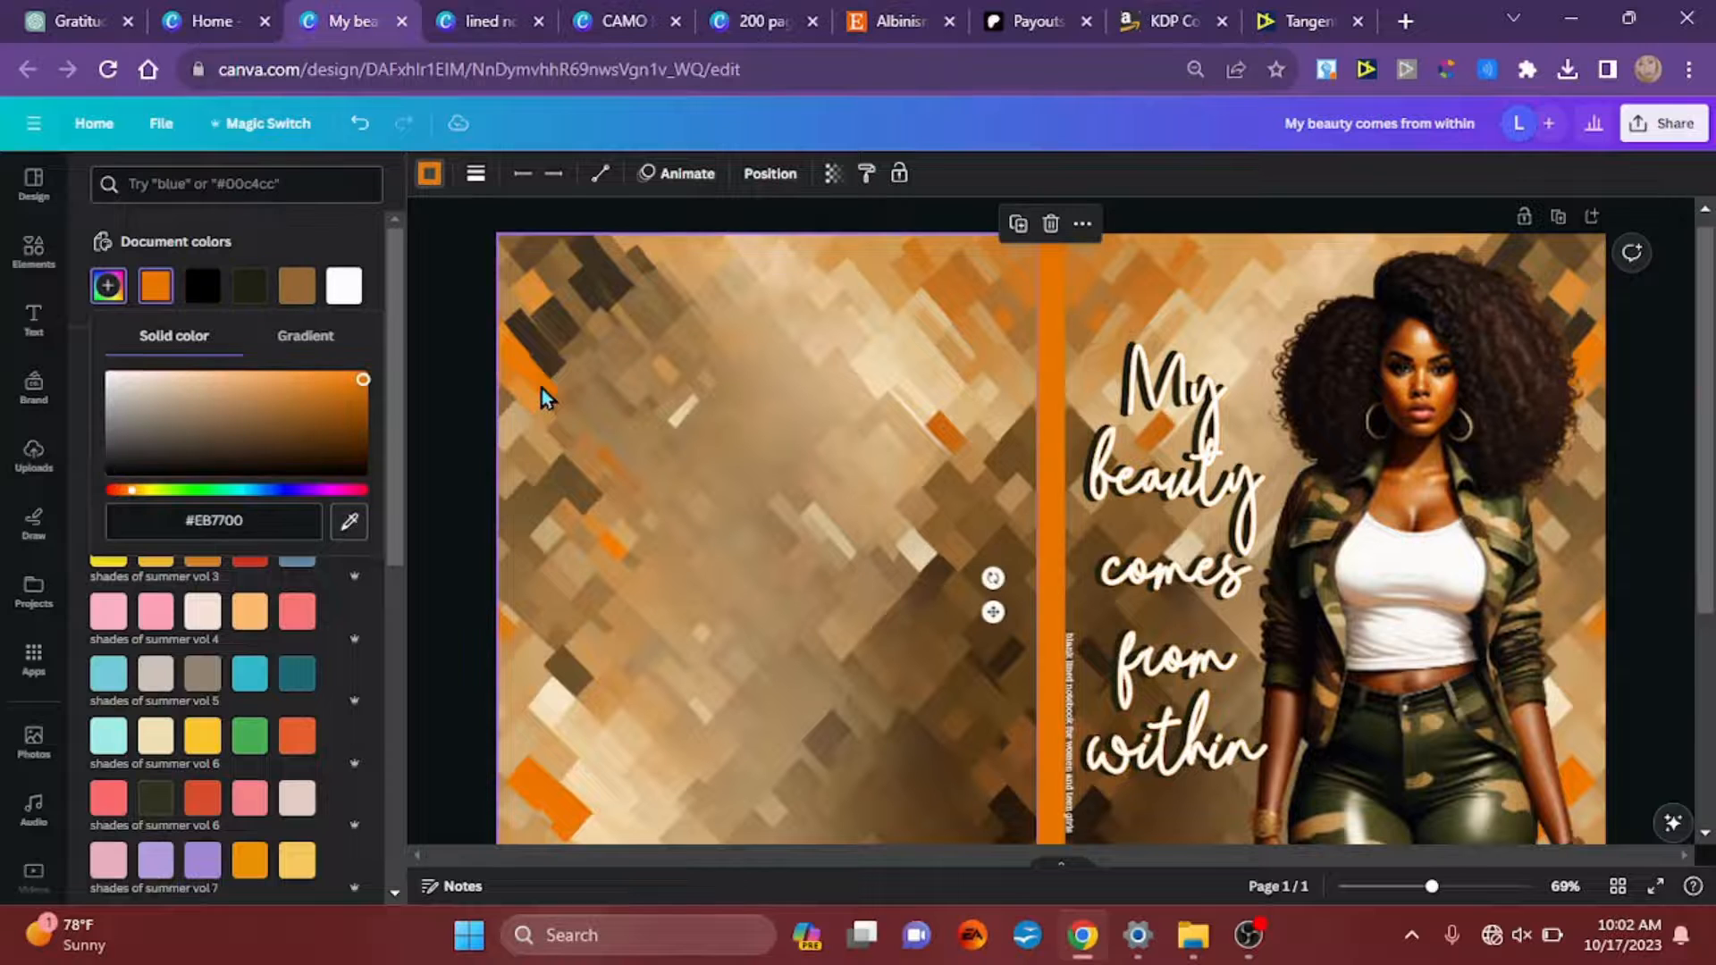
Step: Realign the description text to the center and middle of the page so it lies on the orange spine
{"action": "left_click", "coordinate": [1075, 753]}
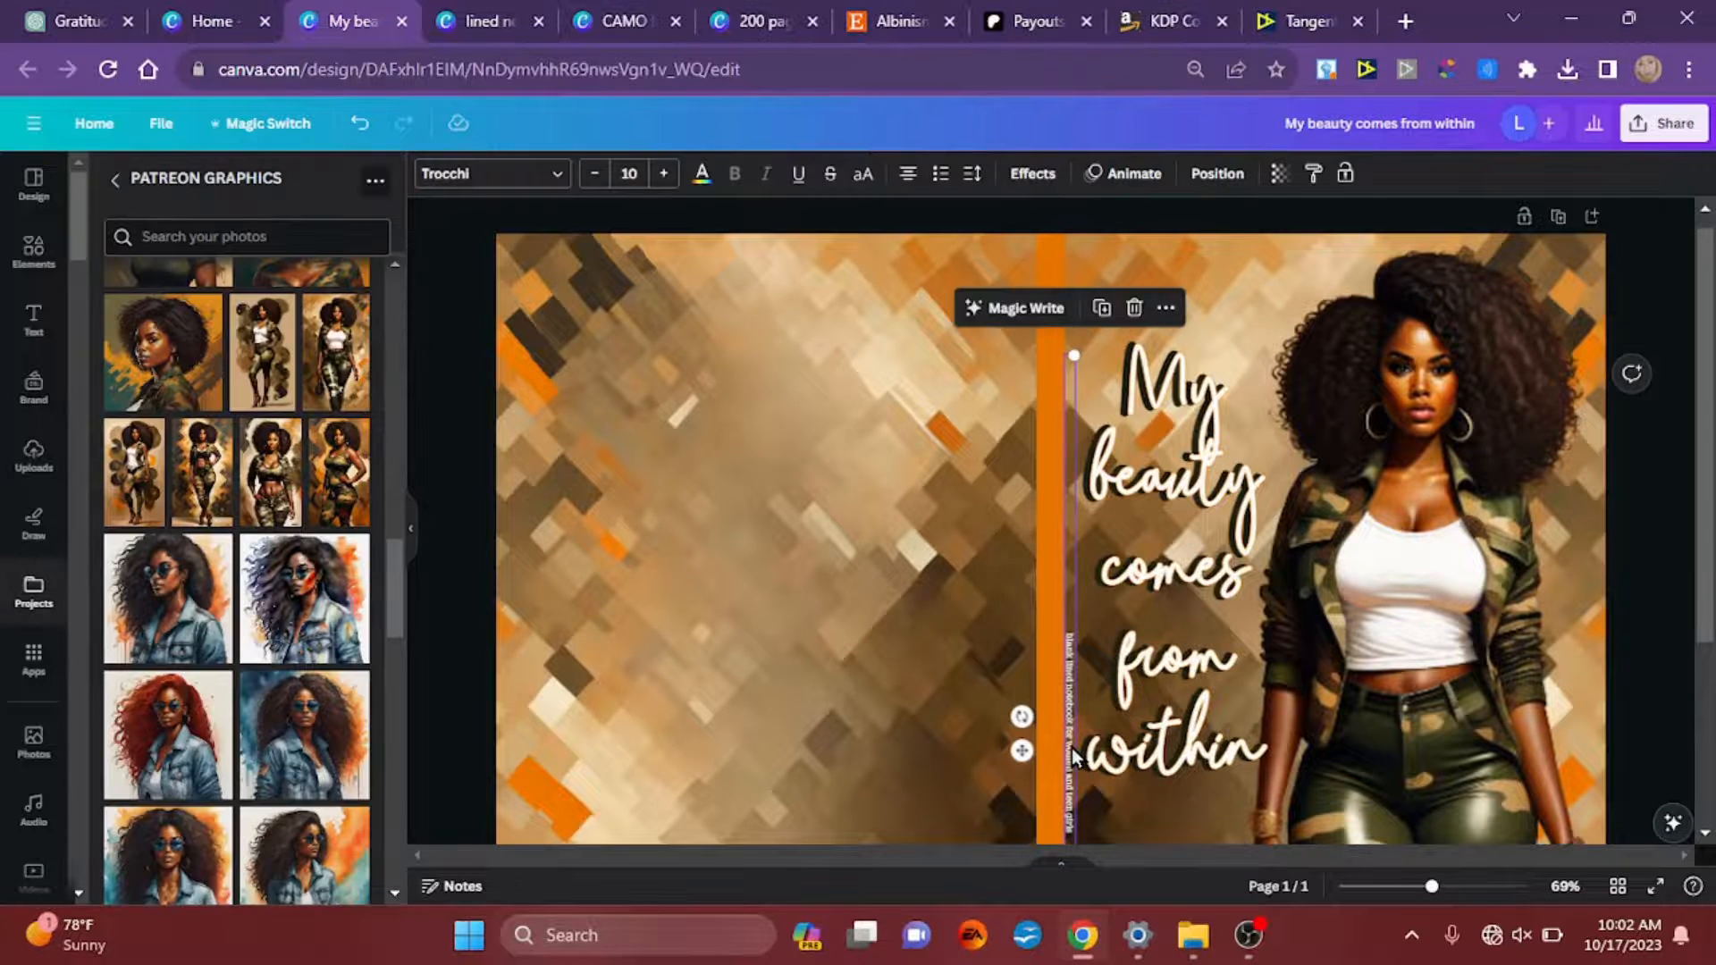
{"action": "left_click", "coordinate": [1207, 178]}
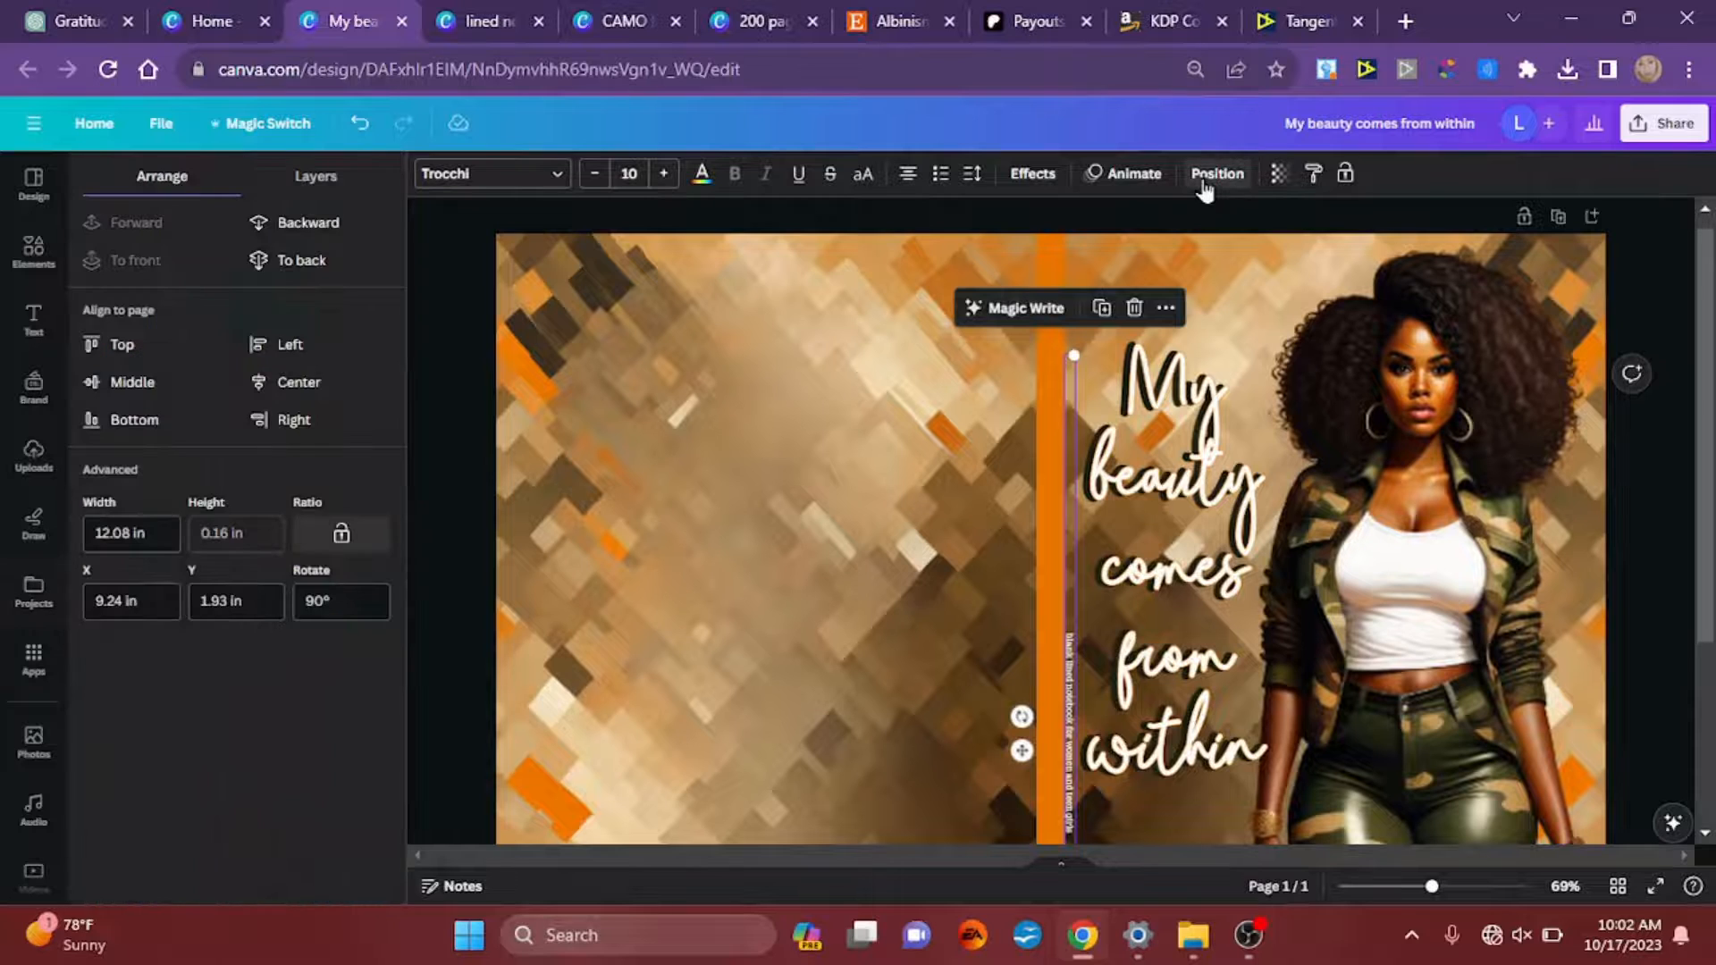
{"action": "left_click", "coordinate": [277, 385]}
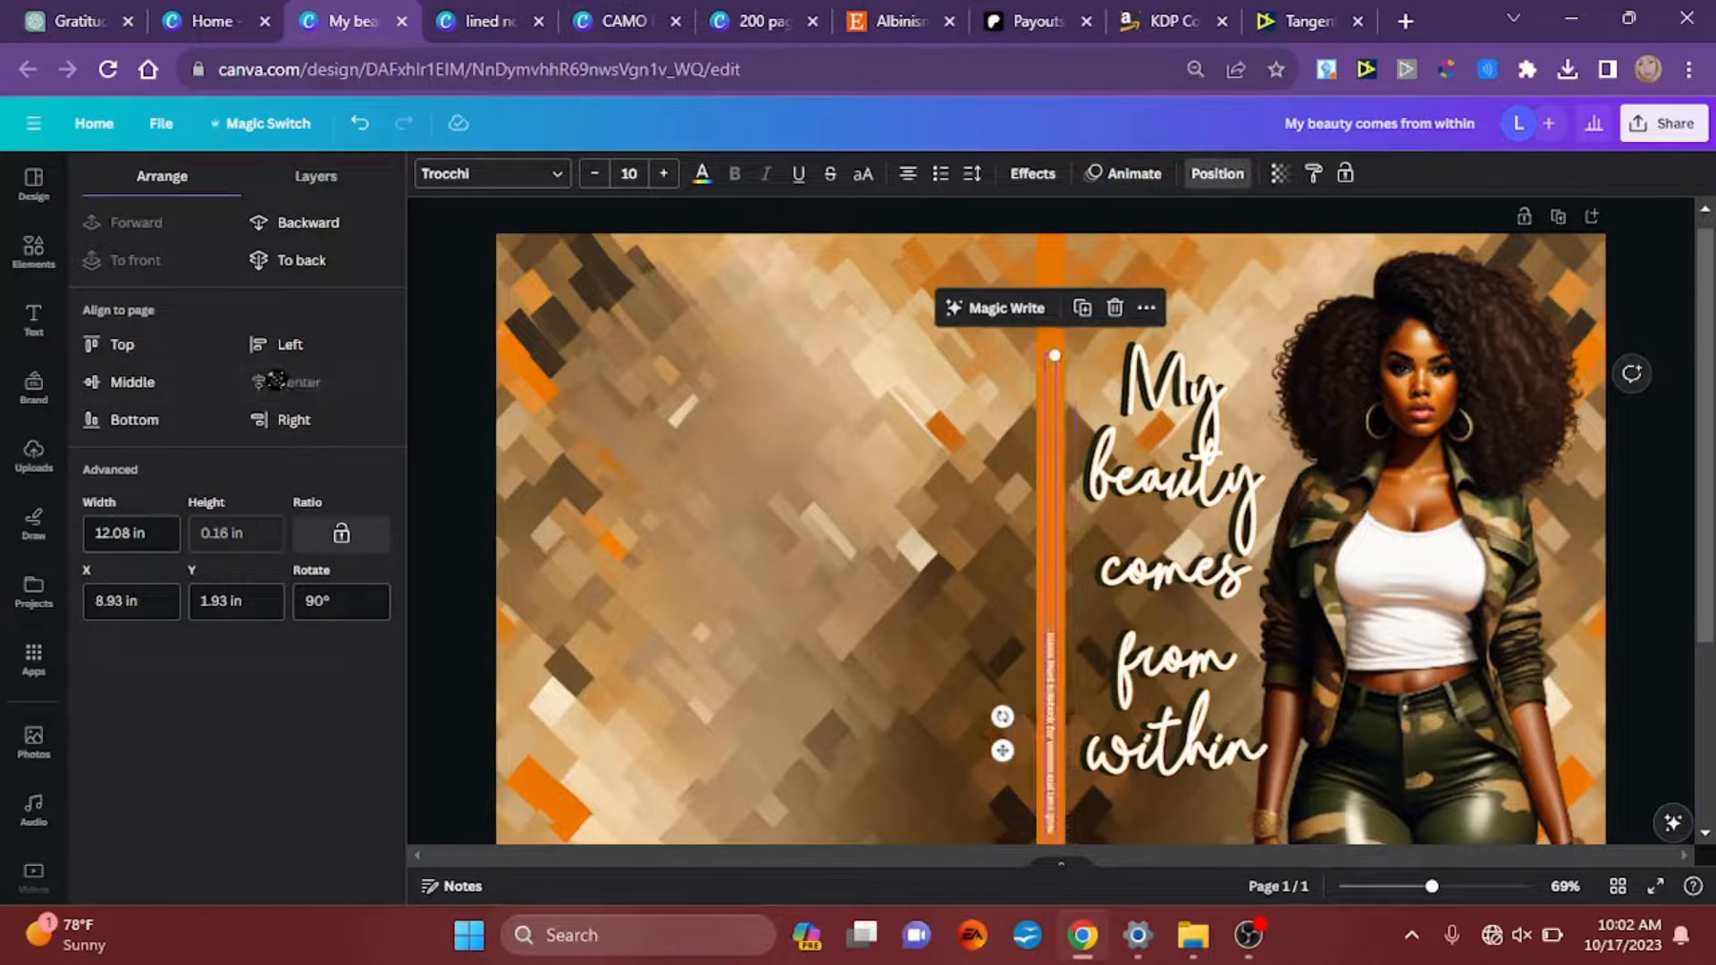
{"action": "left_click", "coordinate": [126, 391]}
{"action": "left_click", "coordinate": [438, 404]}
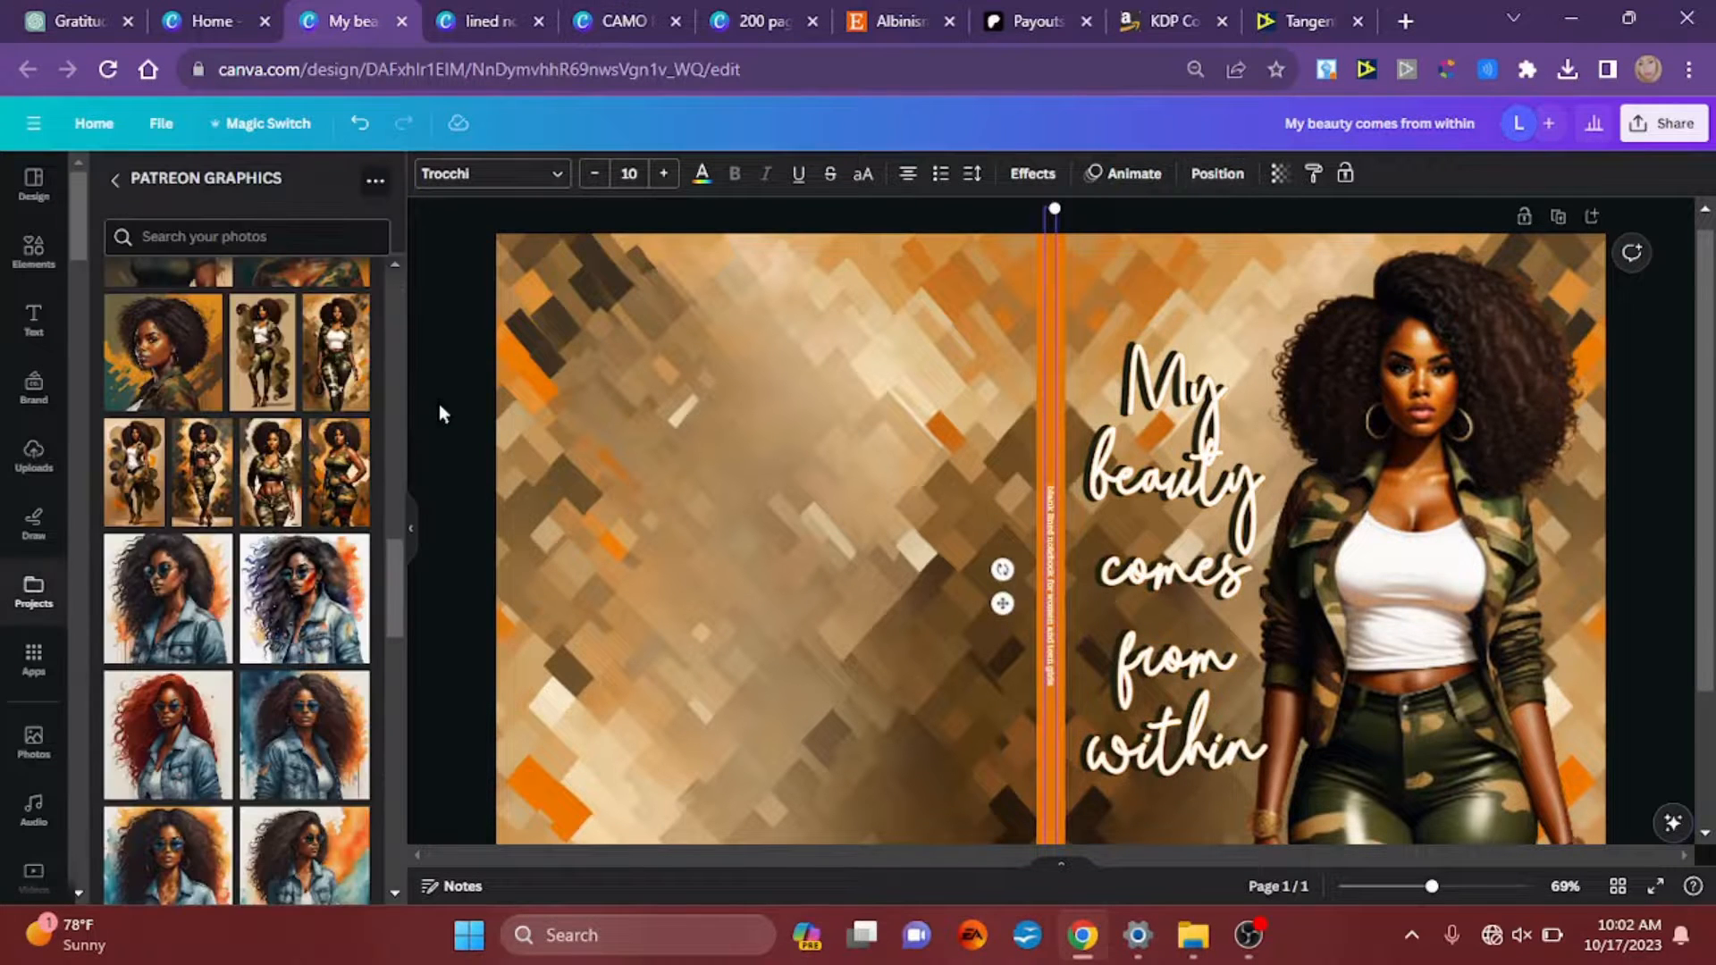
{"action": "scroll", "coordinate": [439, 407], "scroll_direction": "down", "scroll_amount": 5, "text": "ctrl"}
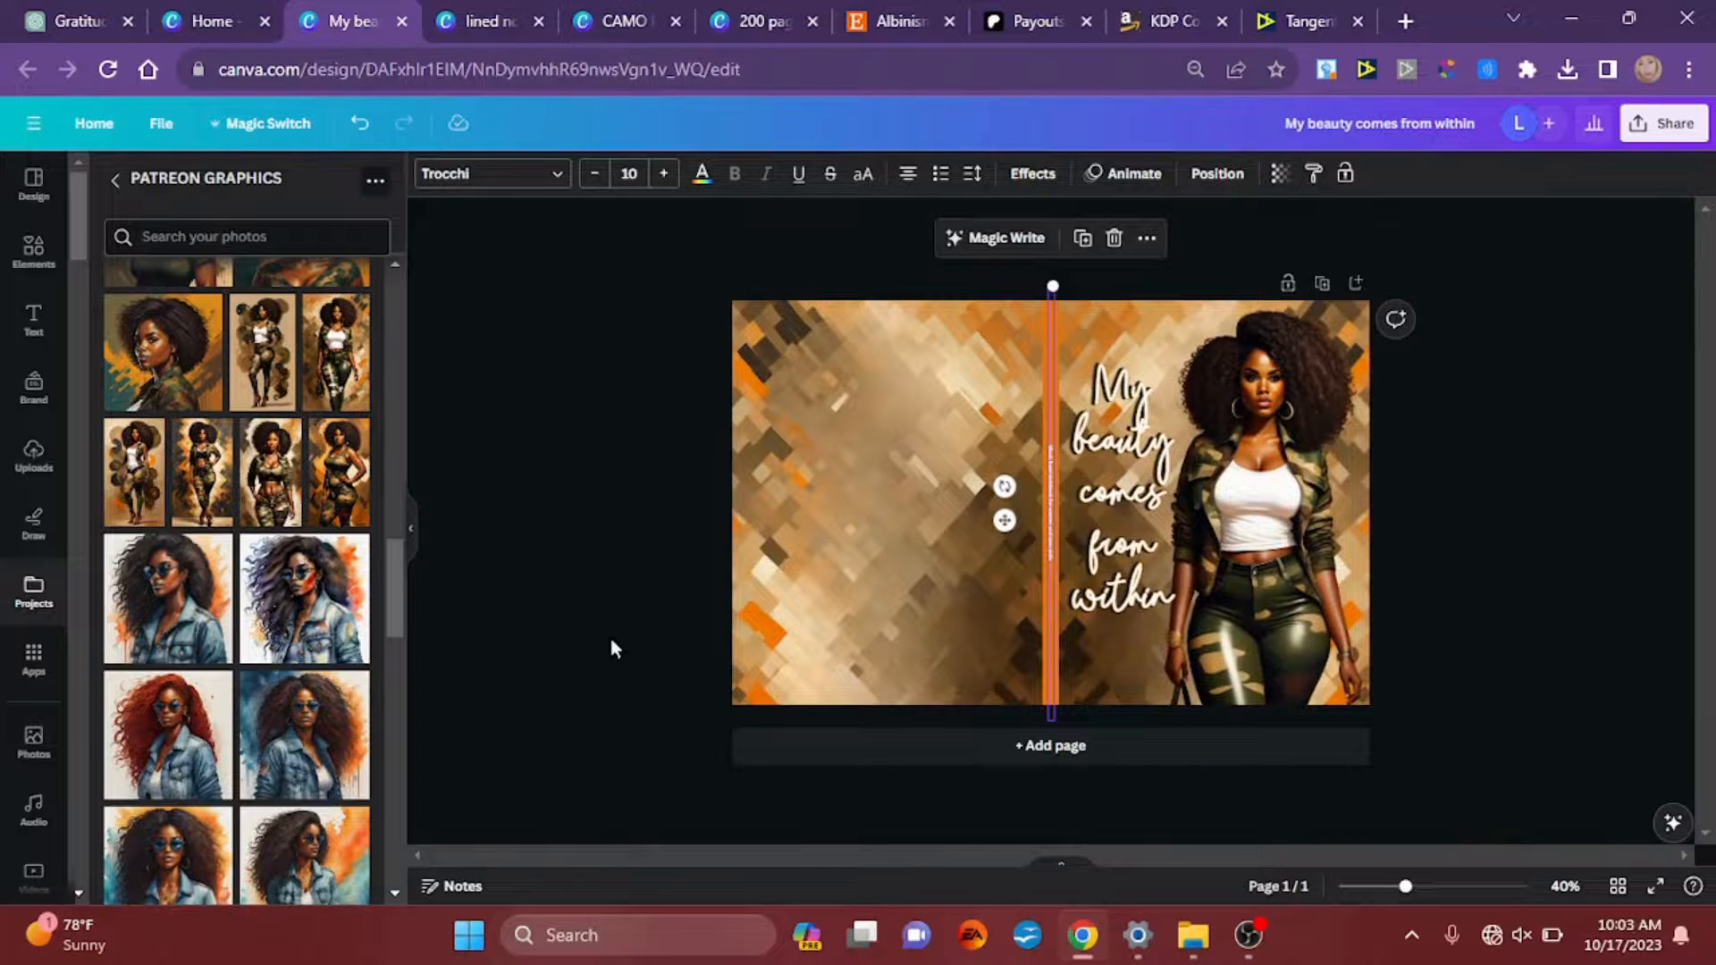
{"action": "scroll", "coordinate": [1548, 532], "scroll_direction": "up", "scroll_amount": 3, "text": "ctrl"}
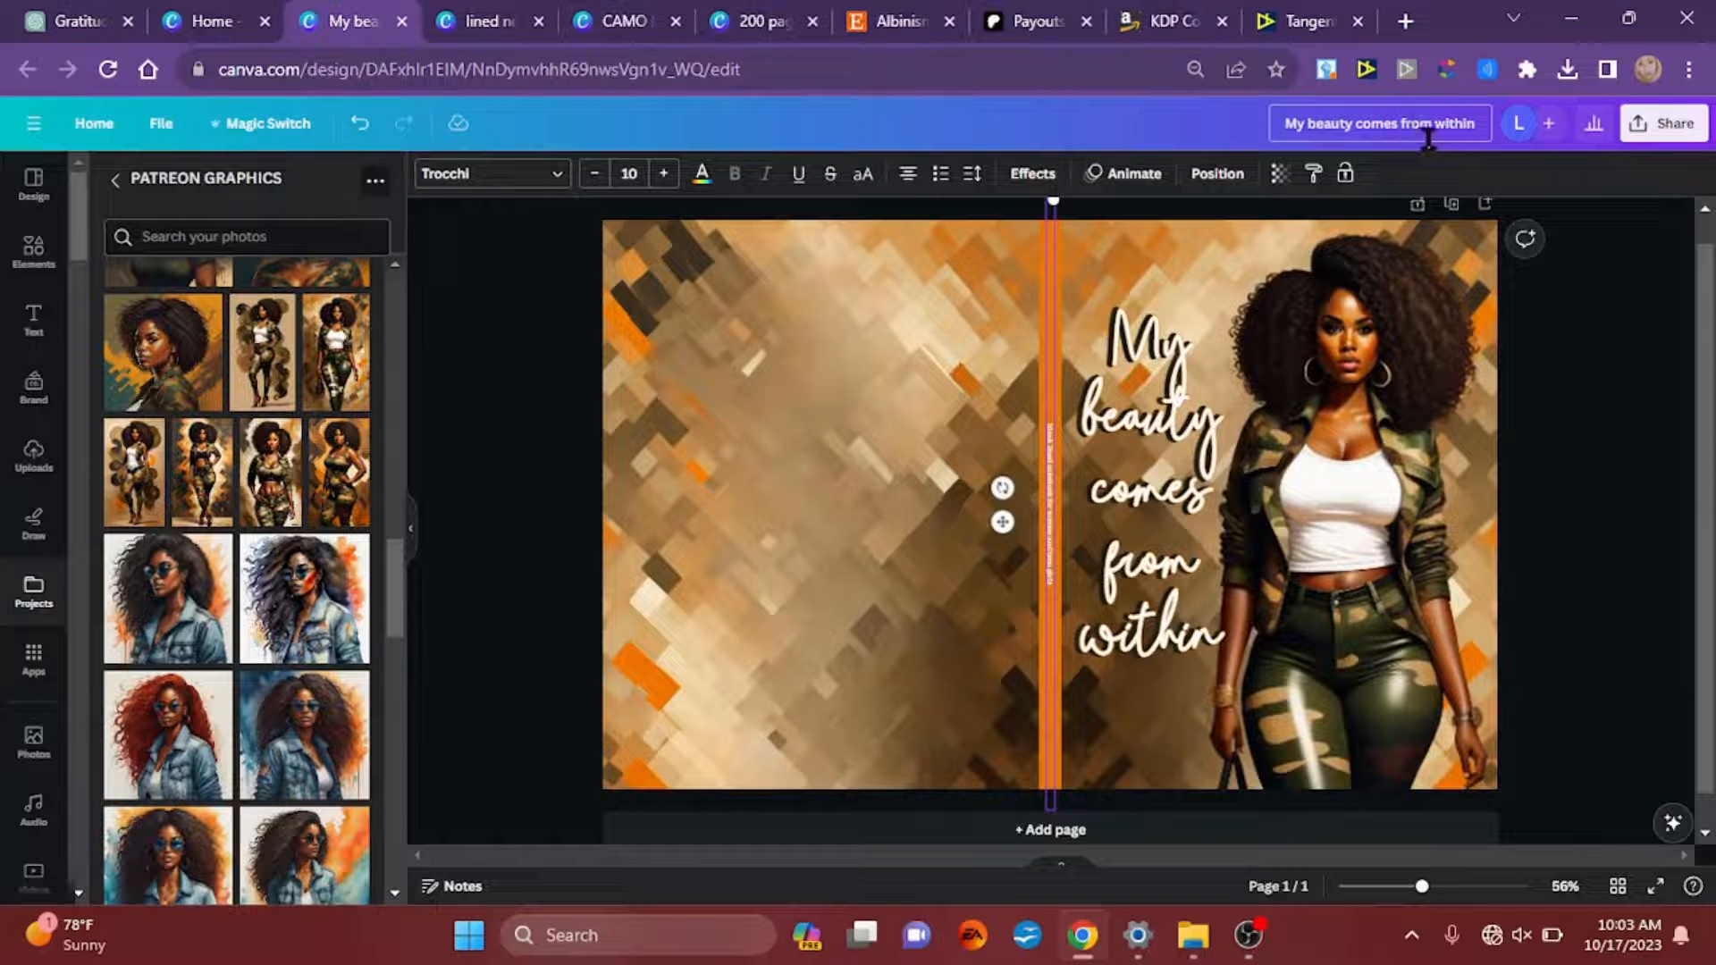
Step: Open the cover's download options and display the available file types
{"action": "left_click", "coordinate": [1634, 134]}
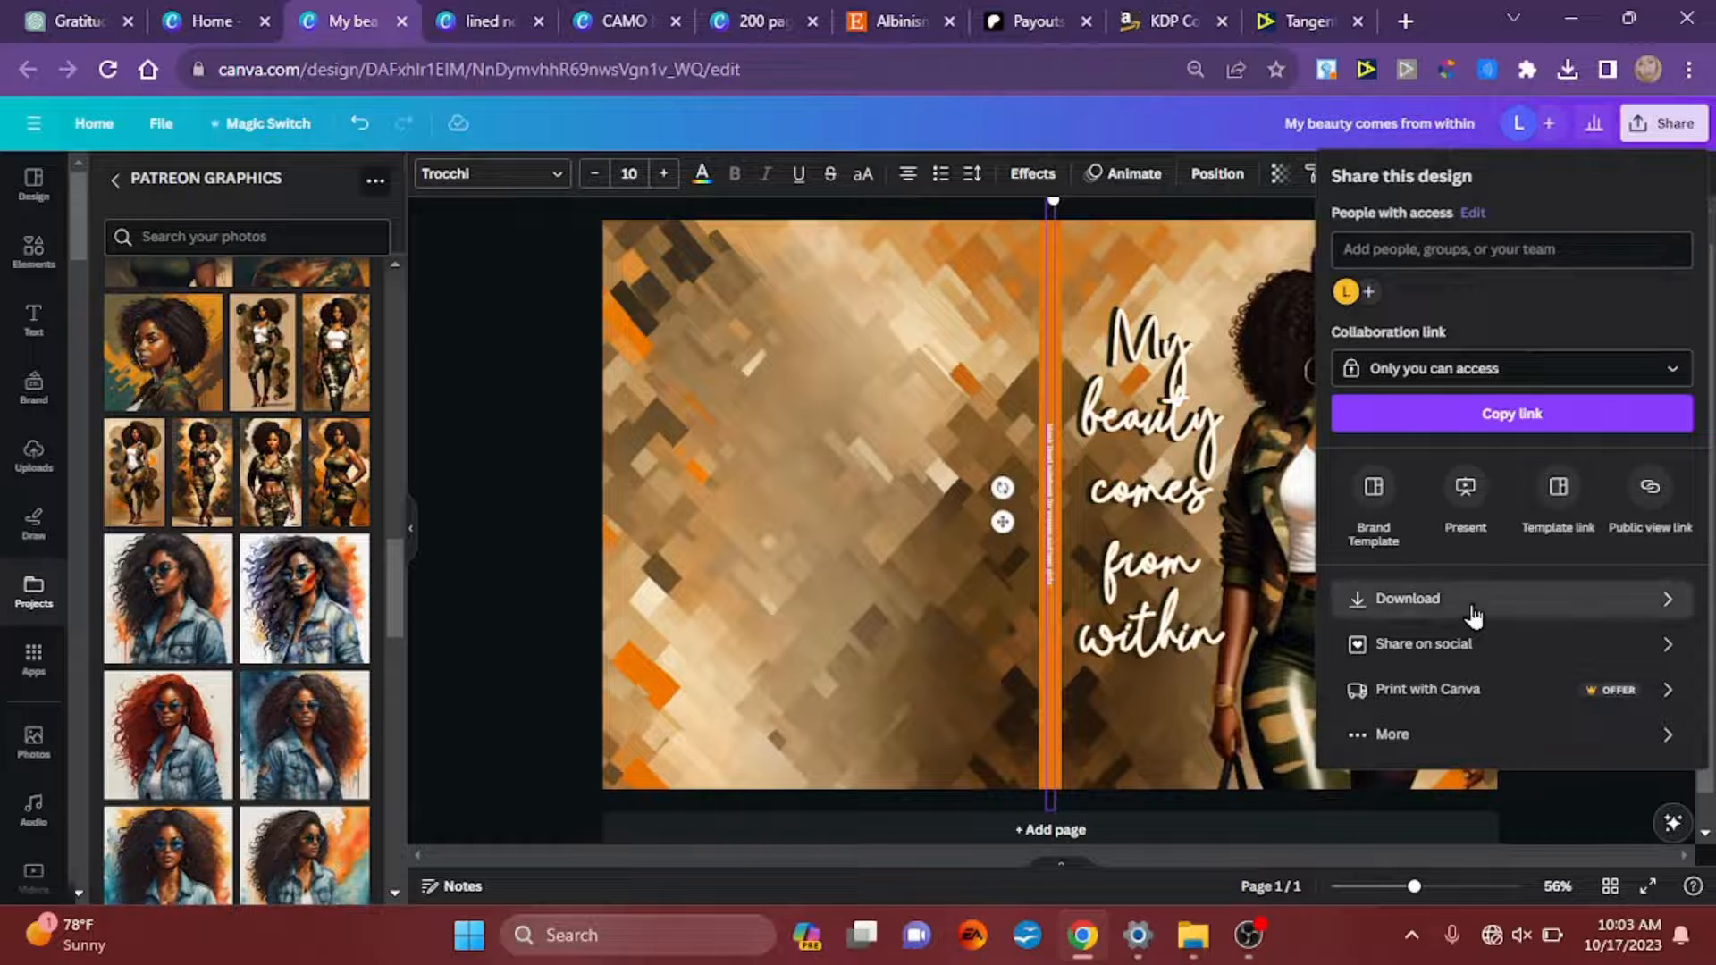
{"action": "left_click", "coordinate": [1473, 608]}
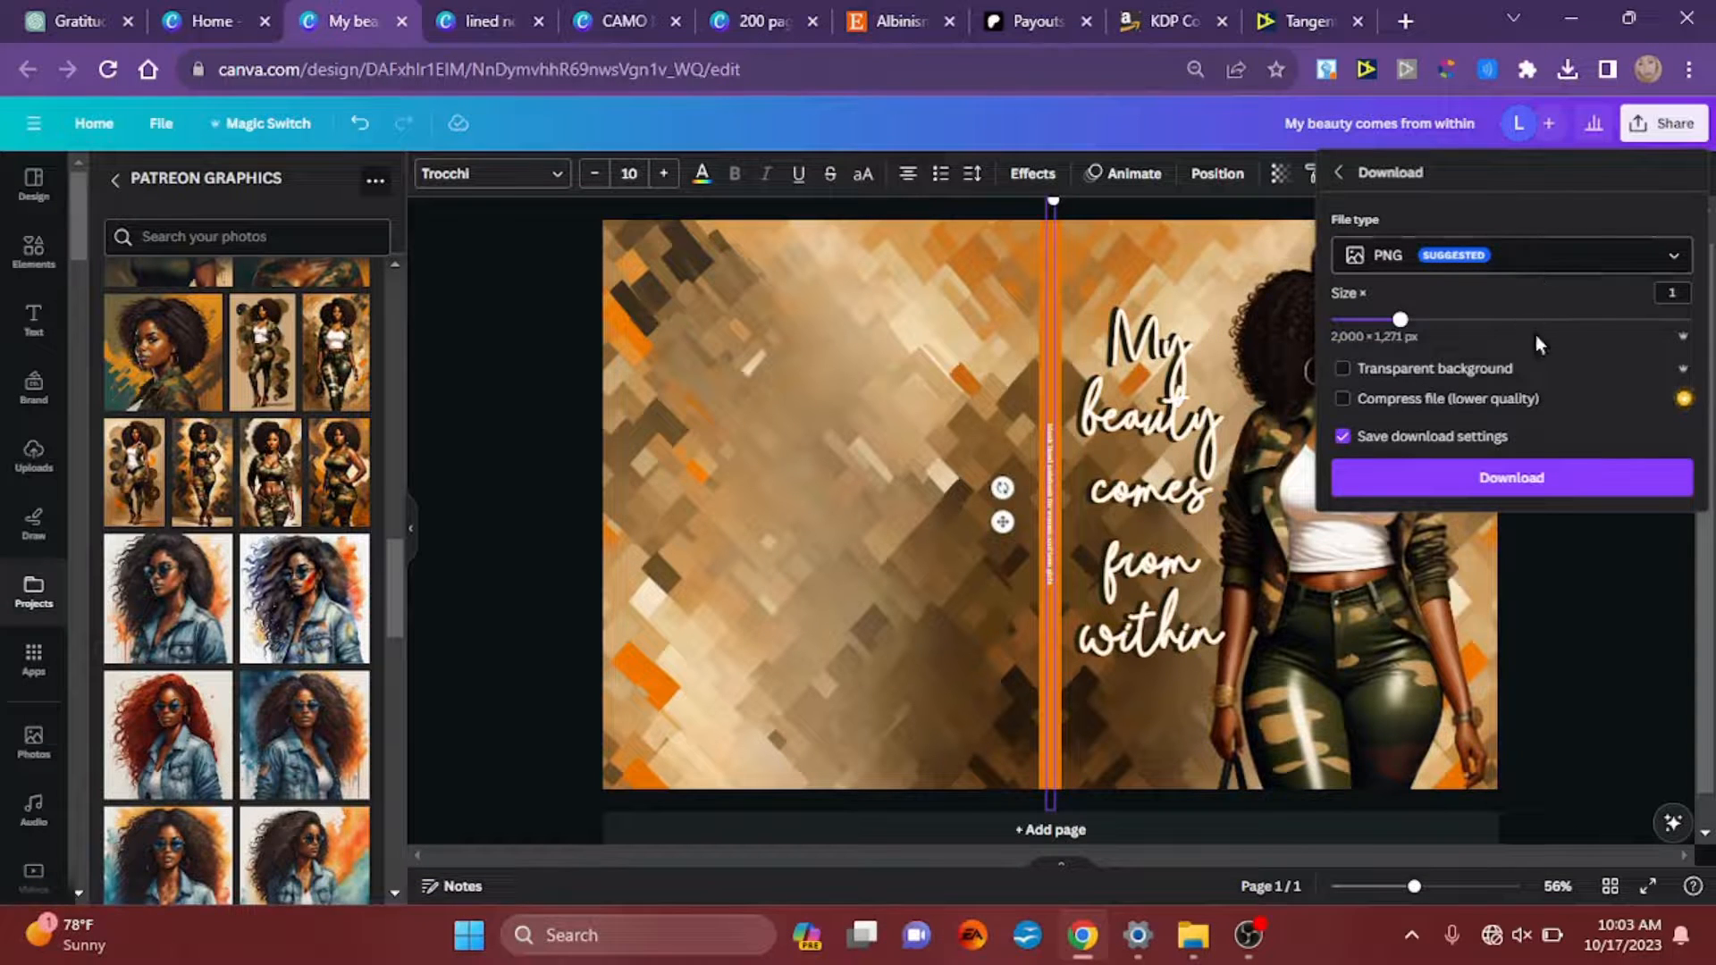
{"action": "left_click", "coordinate": [1535, 259]}
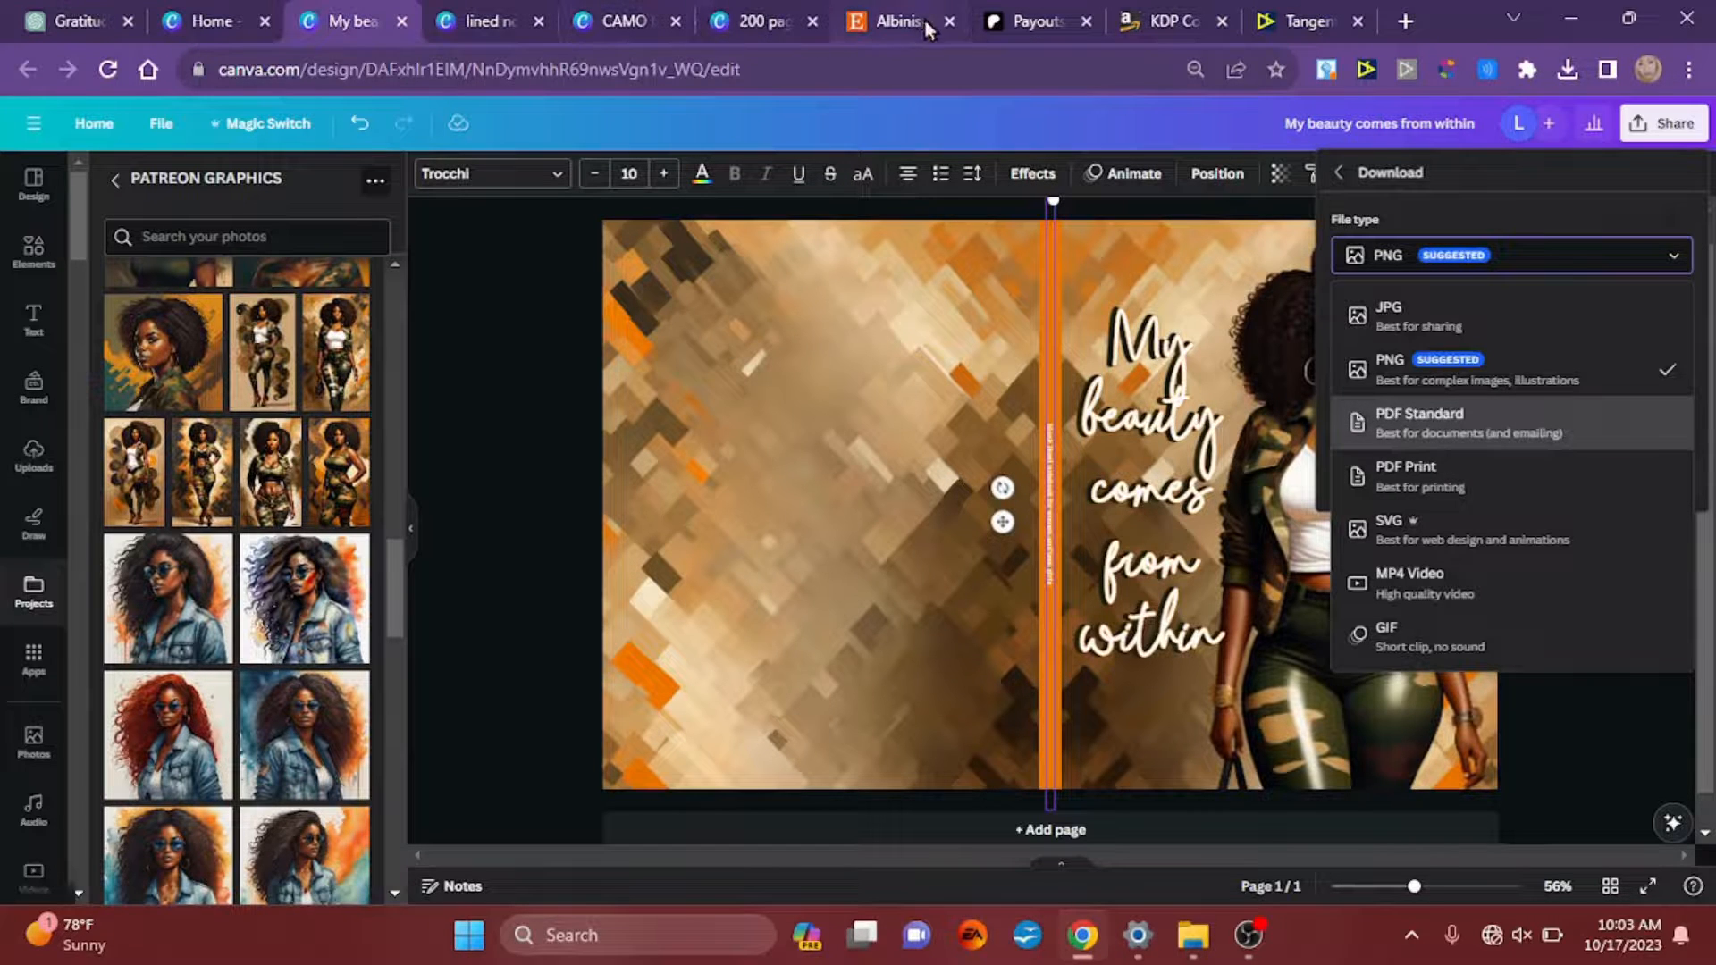
Step: Switch to Kindle Direct Publishing, go to the Bookshelf and open the paperback content of the Black Girl Magic Writing Journal draft for editing
{"action": "left_click", "coordinate": [1128, 27]}
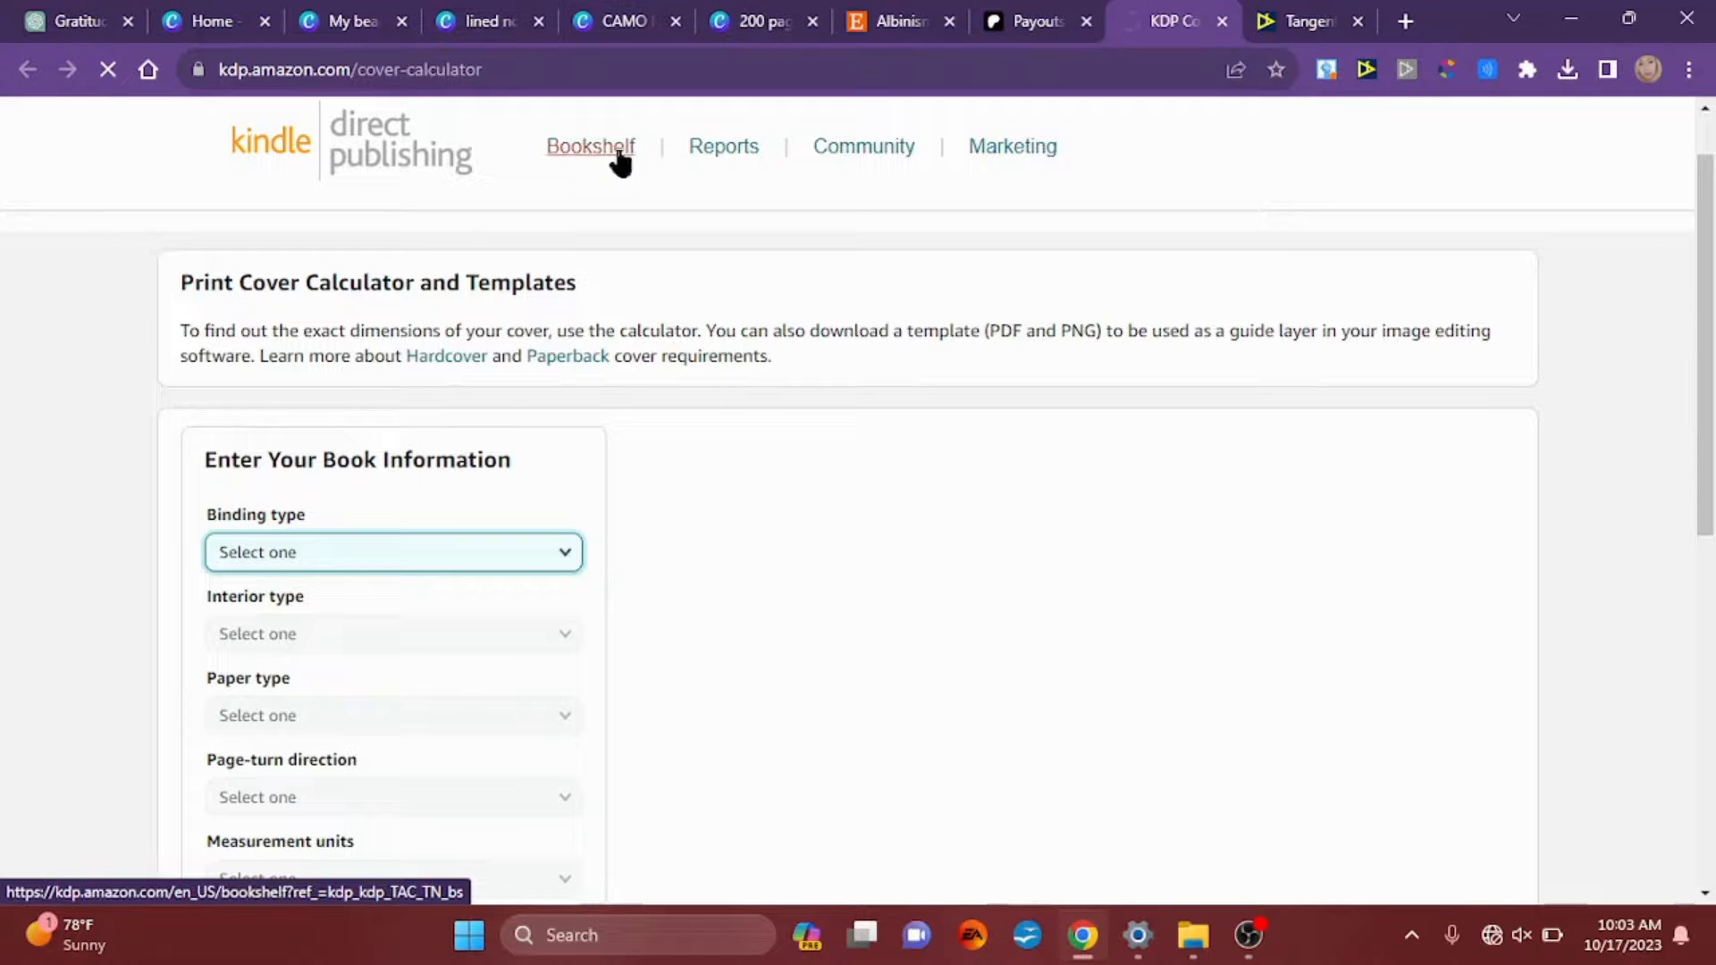
{"action": "left_click", "coordinate": [622, 152]}
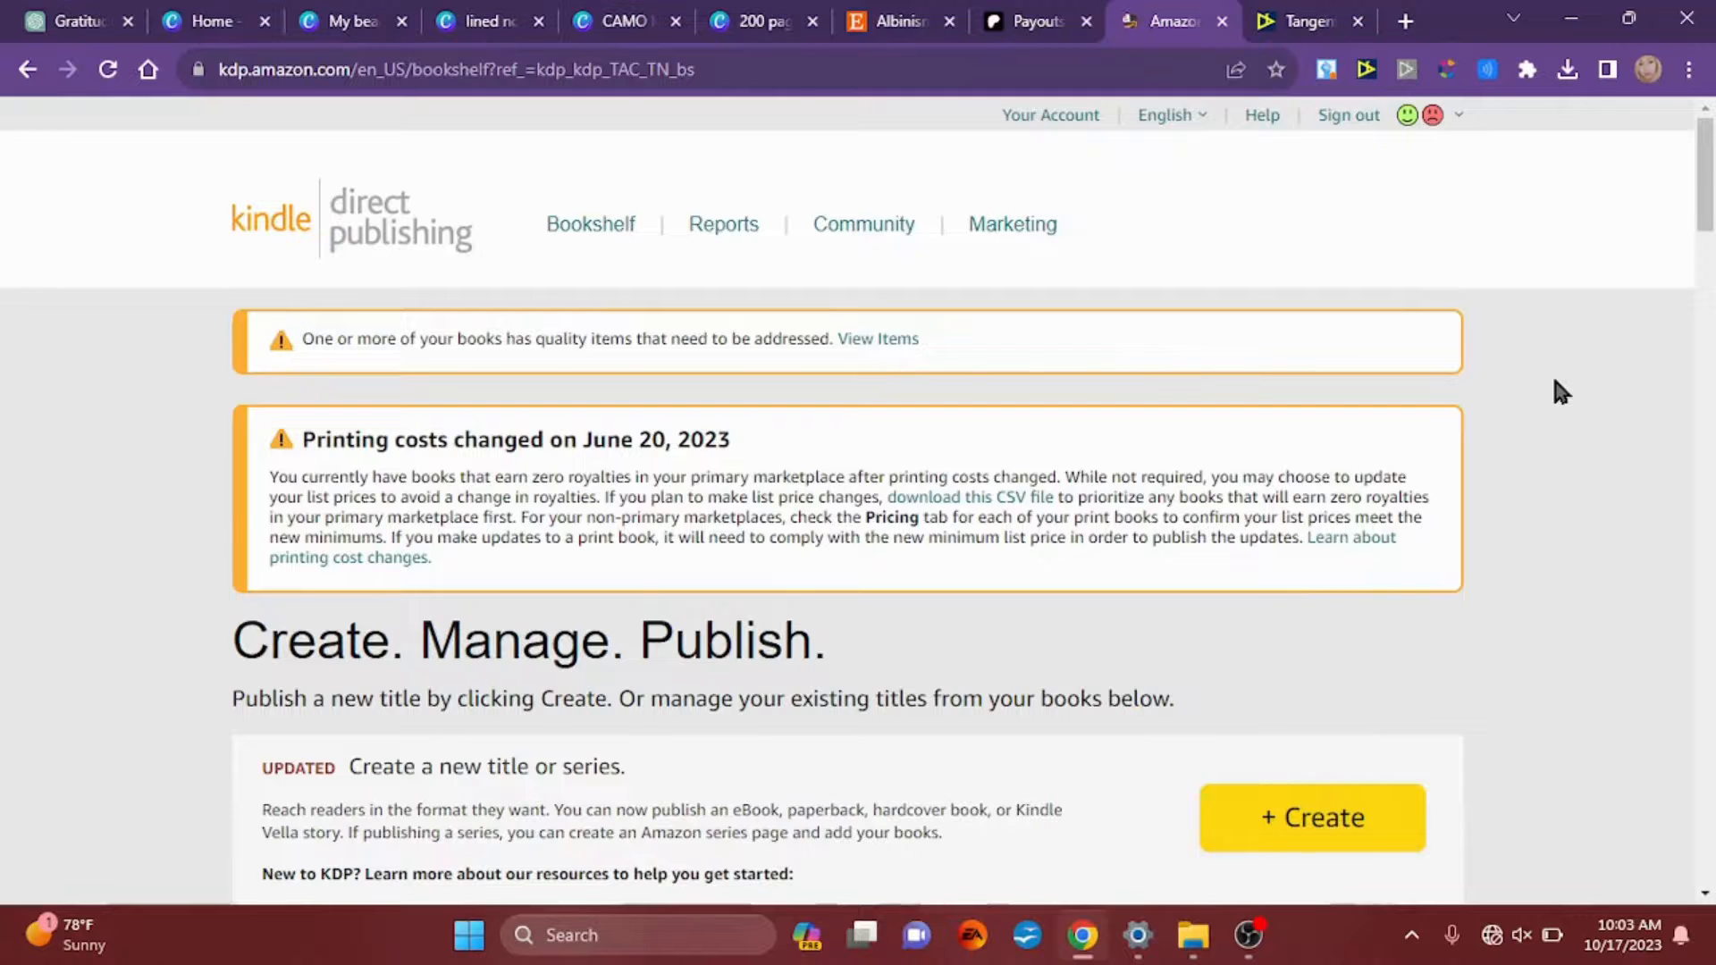
{"action": "scroll", "coordinate": [1555, 382], "scroll_direction": "down", "scroll_amount": 2}
{"action": "scroll", "coordinate": [1555, 382], "scroll_direction": "down", "scroll_amount": 4}
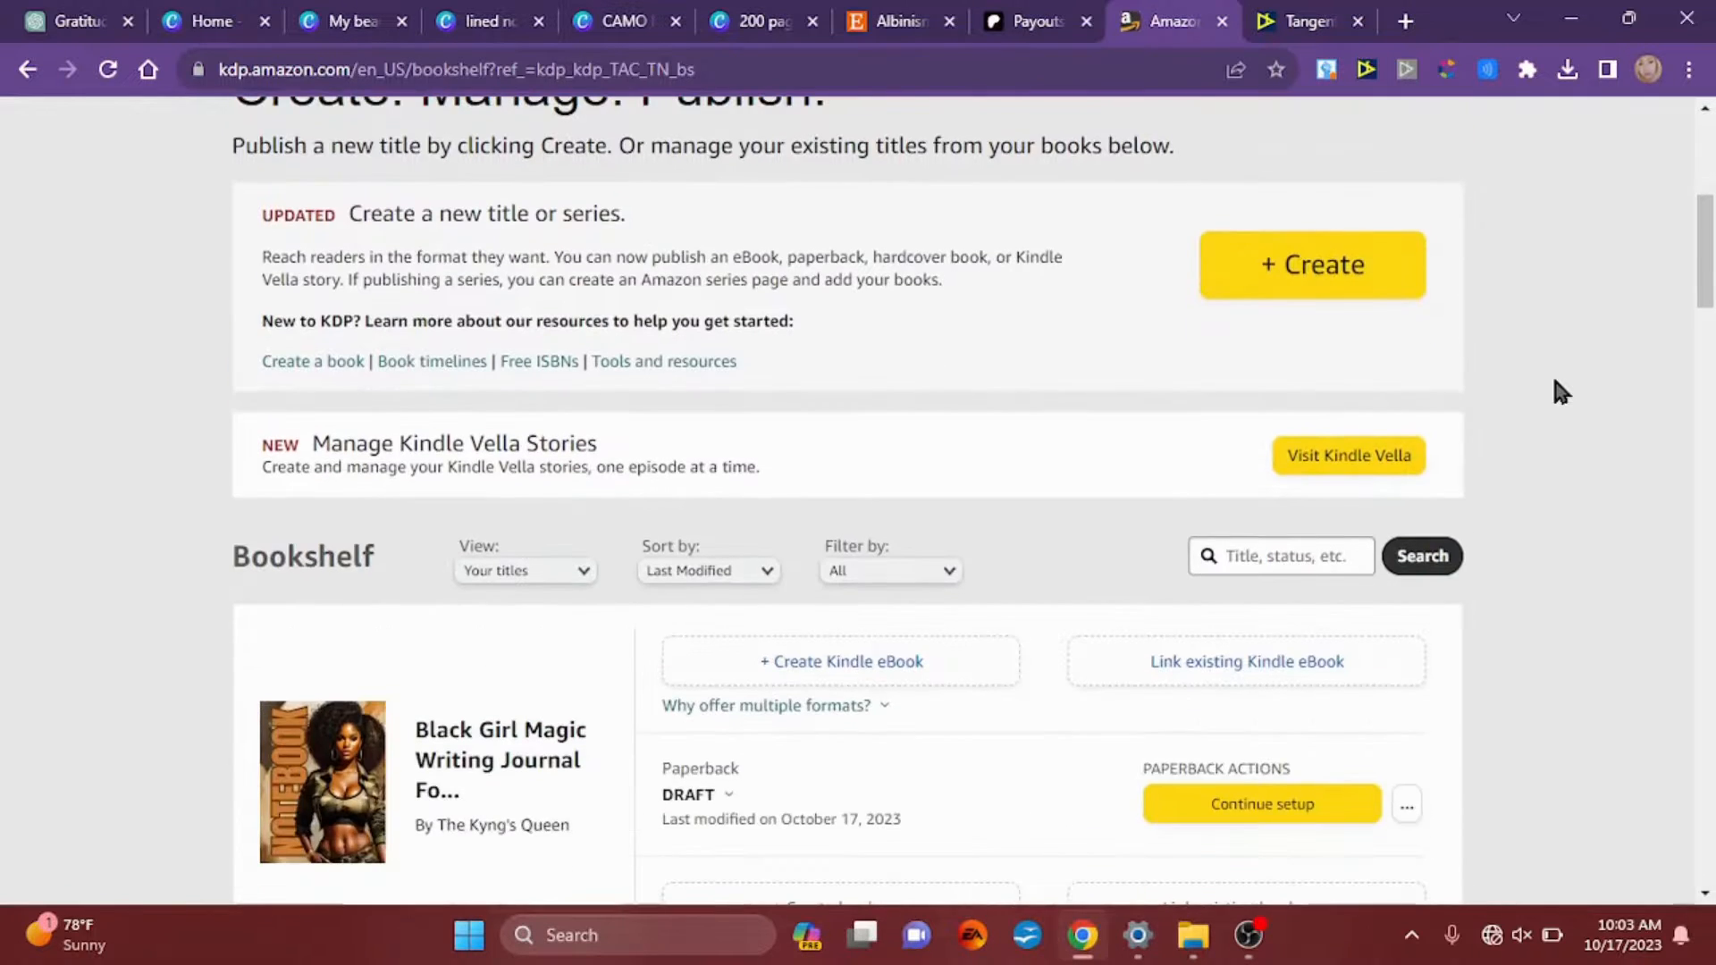
{"action": "scroll", "coordinate": [1555, 381], "scroll_direction": "down", "scroll_amount": 1}
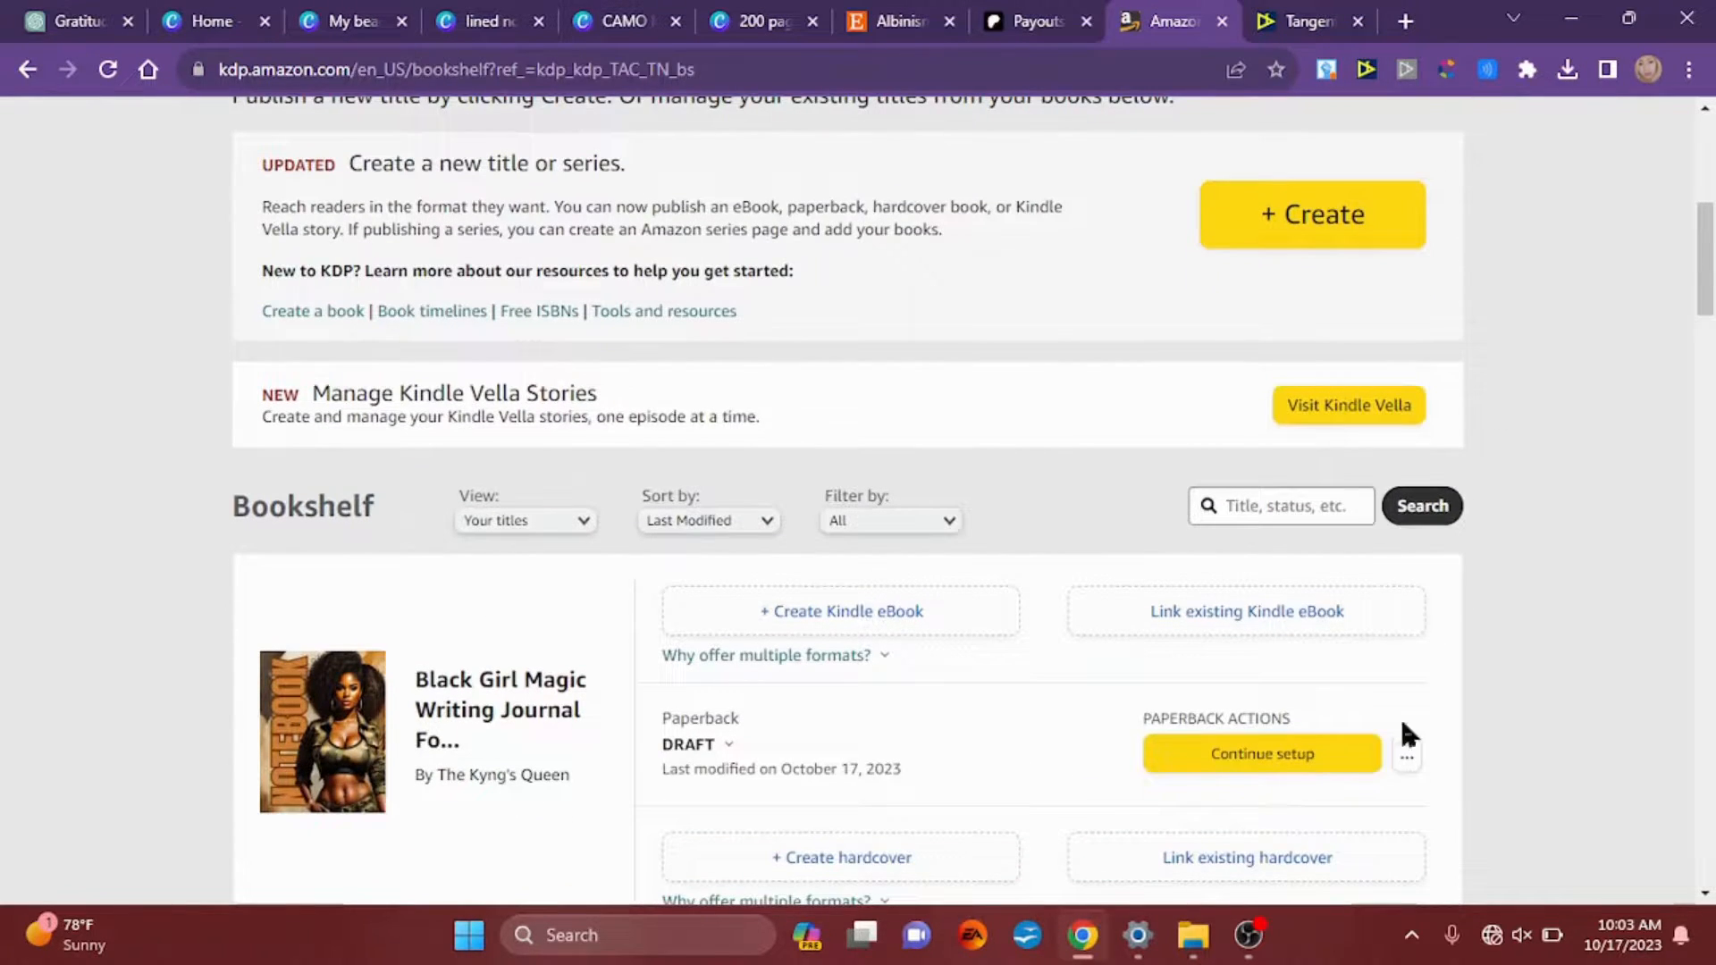
{"action": "left_click", "coordinate": [1407, 756]}
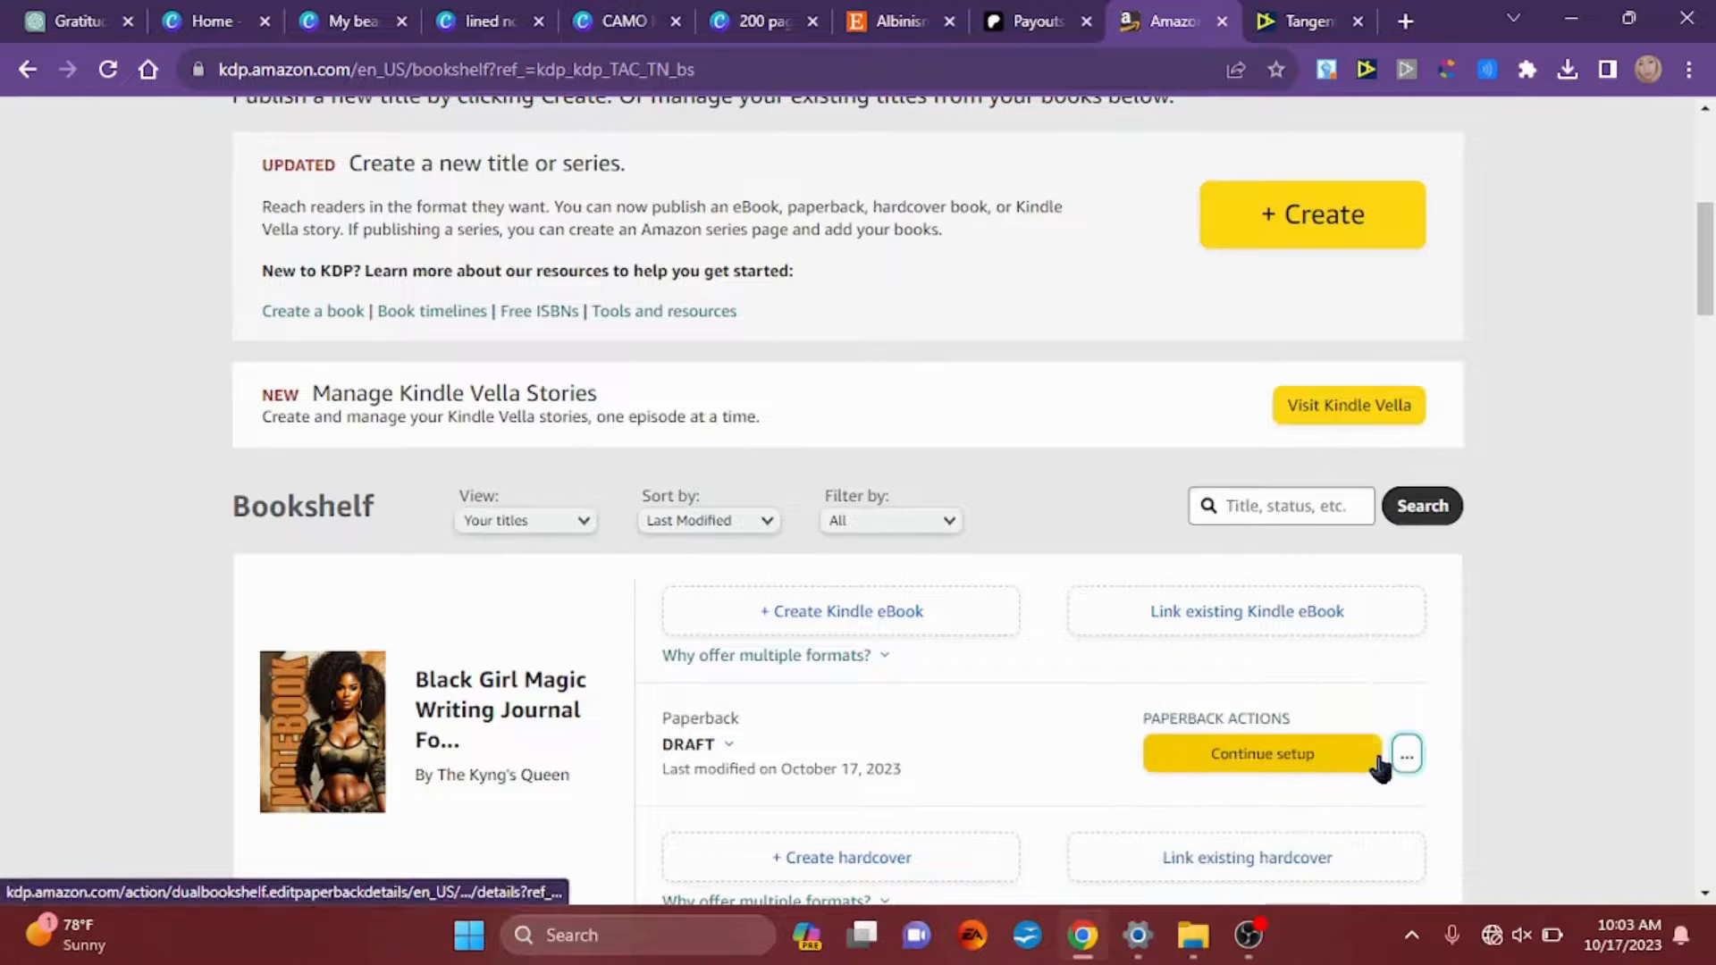
{"action": "left_click", "coordinate": [1405, 757]}
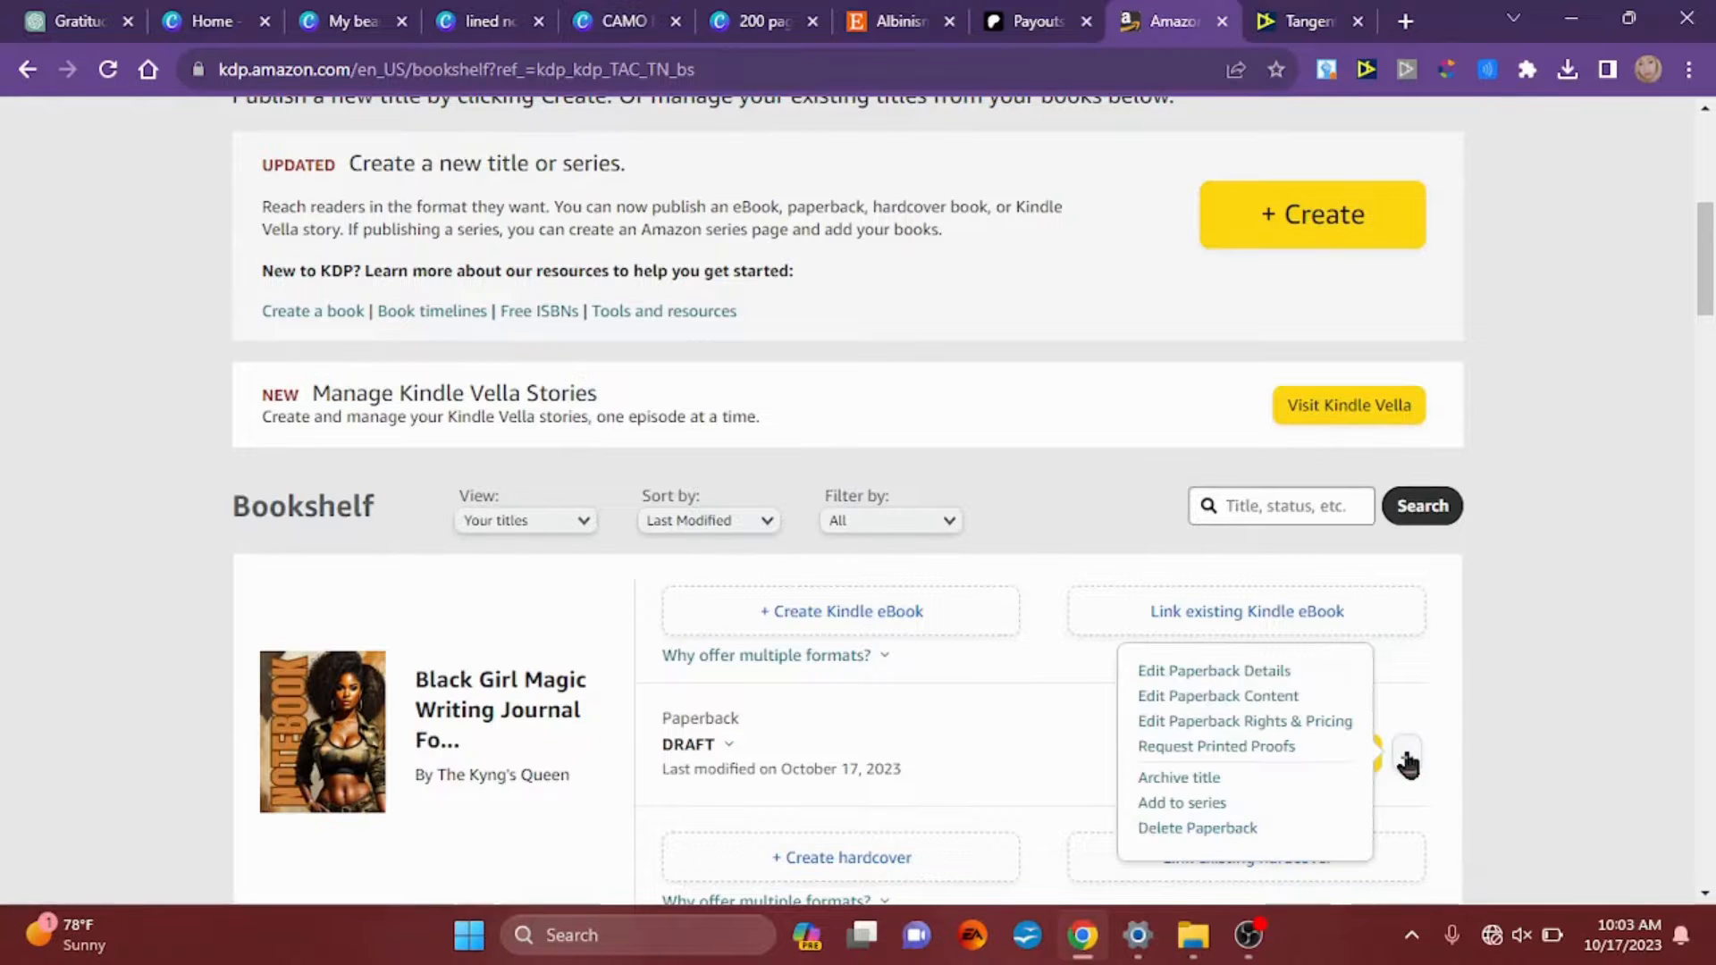
{"action": "left_click", "coordinate": [1276, 701]}
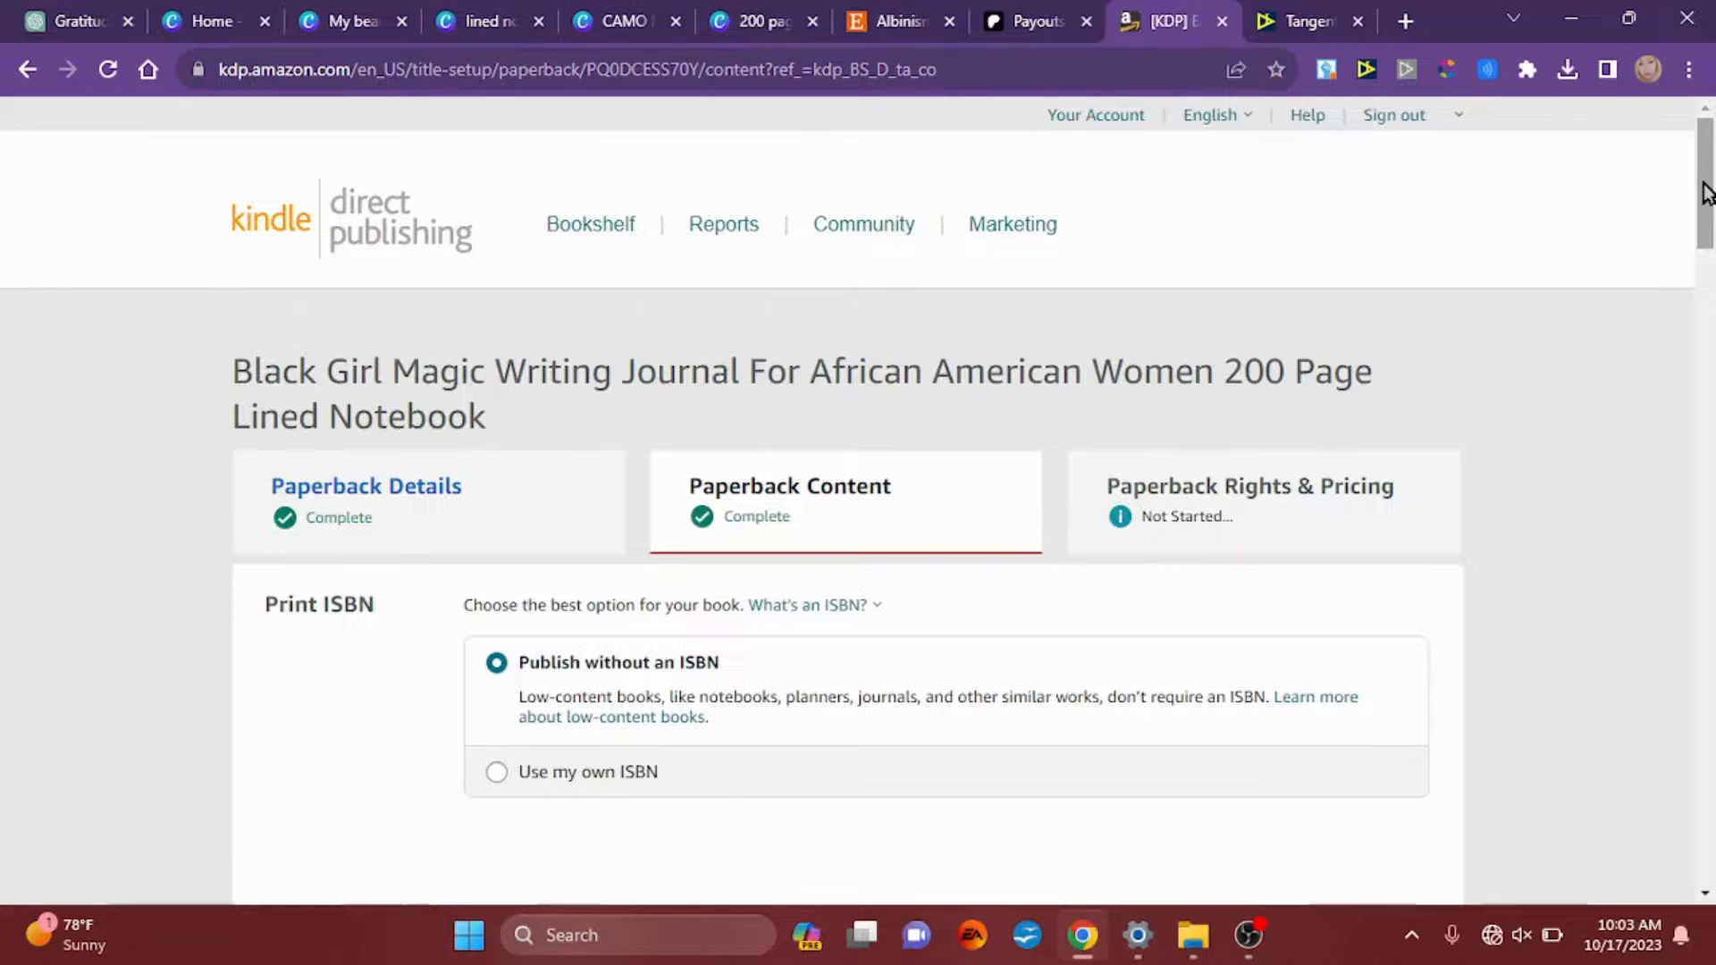
Step: Launch the journal's print previewer and examine the cover and the lined interior up to pages 6-7, returning to the cover
{"action": "left_click_drag", "start_coordinate": [1704, 186], "coordinate": [1543, 688]}
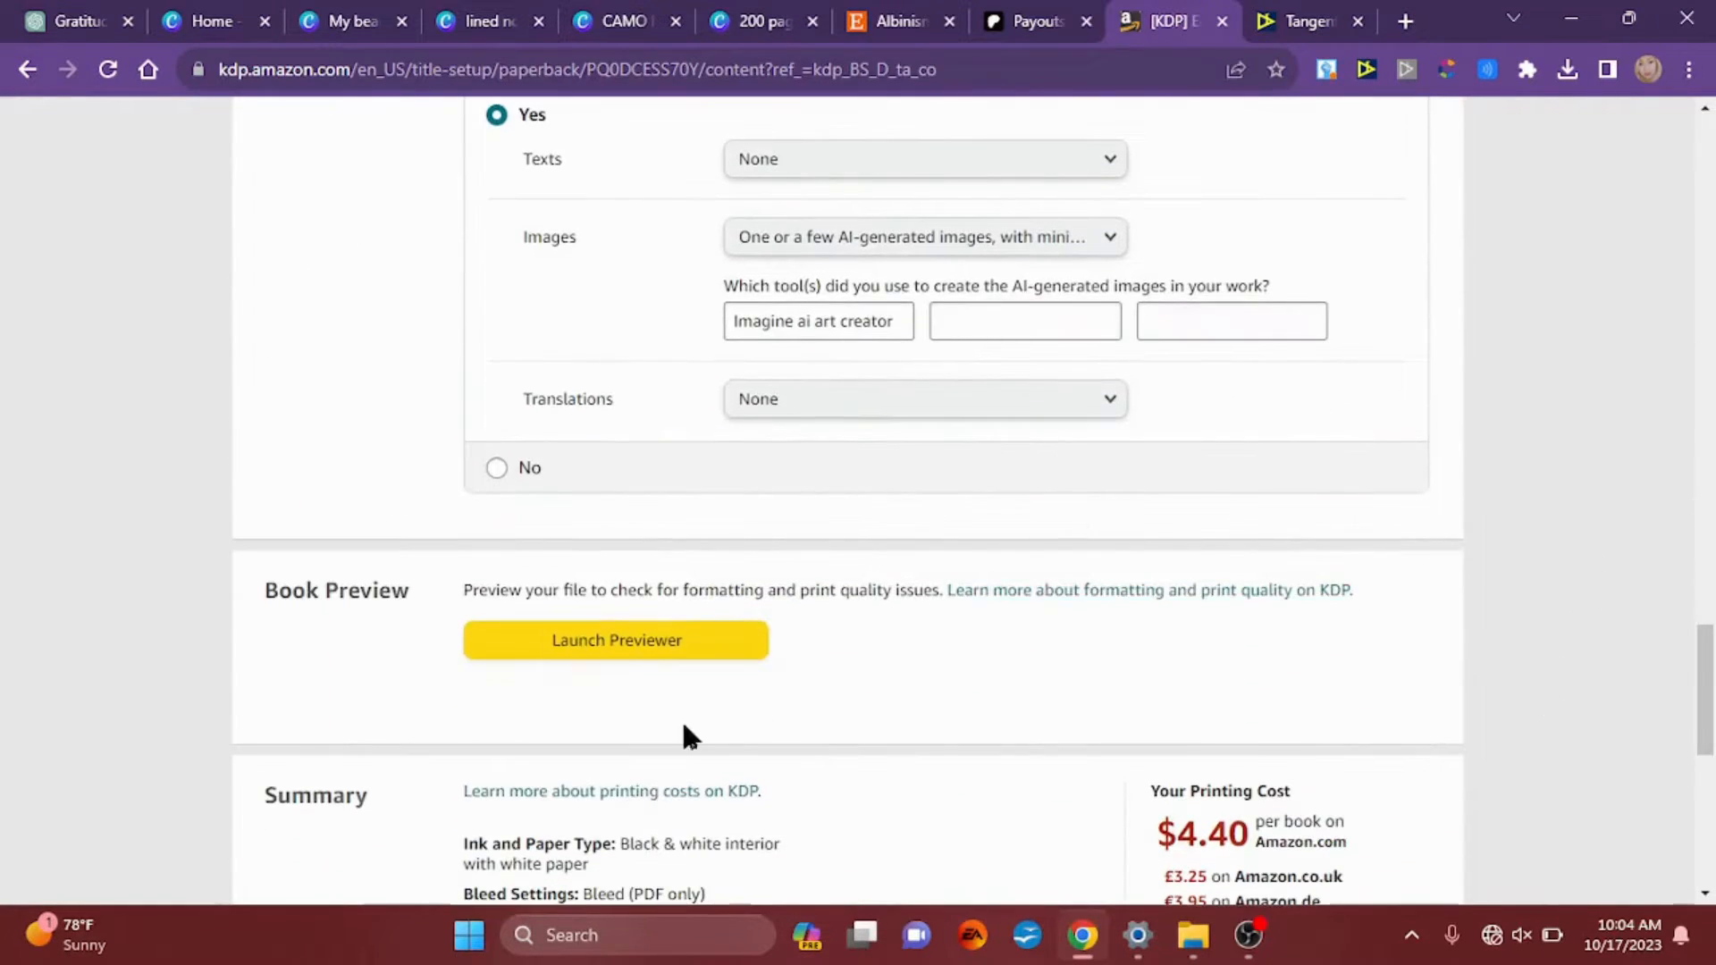
{"action": "left_click", "coordinate": [706, 642]}
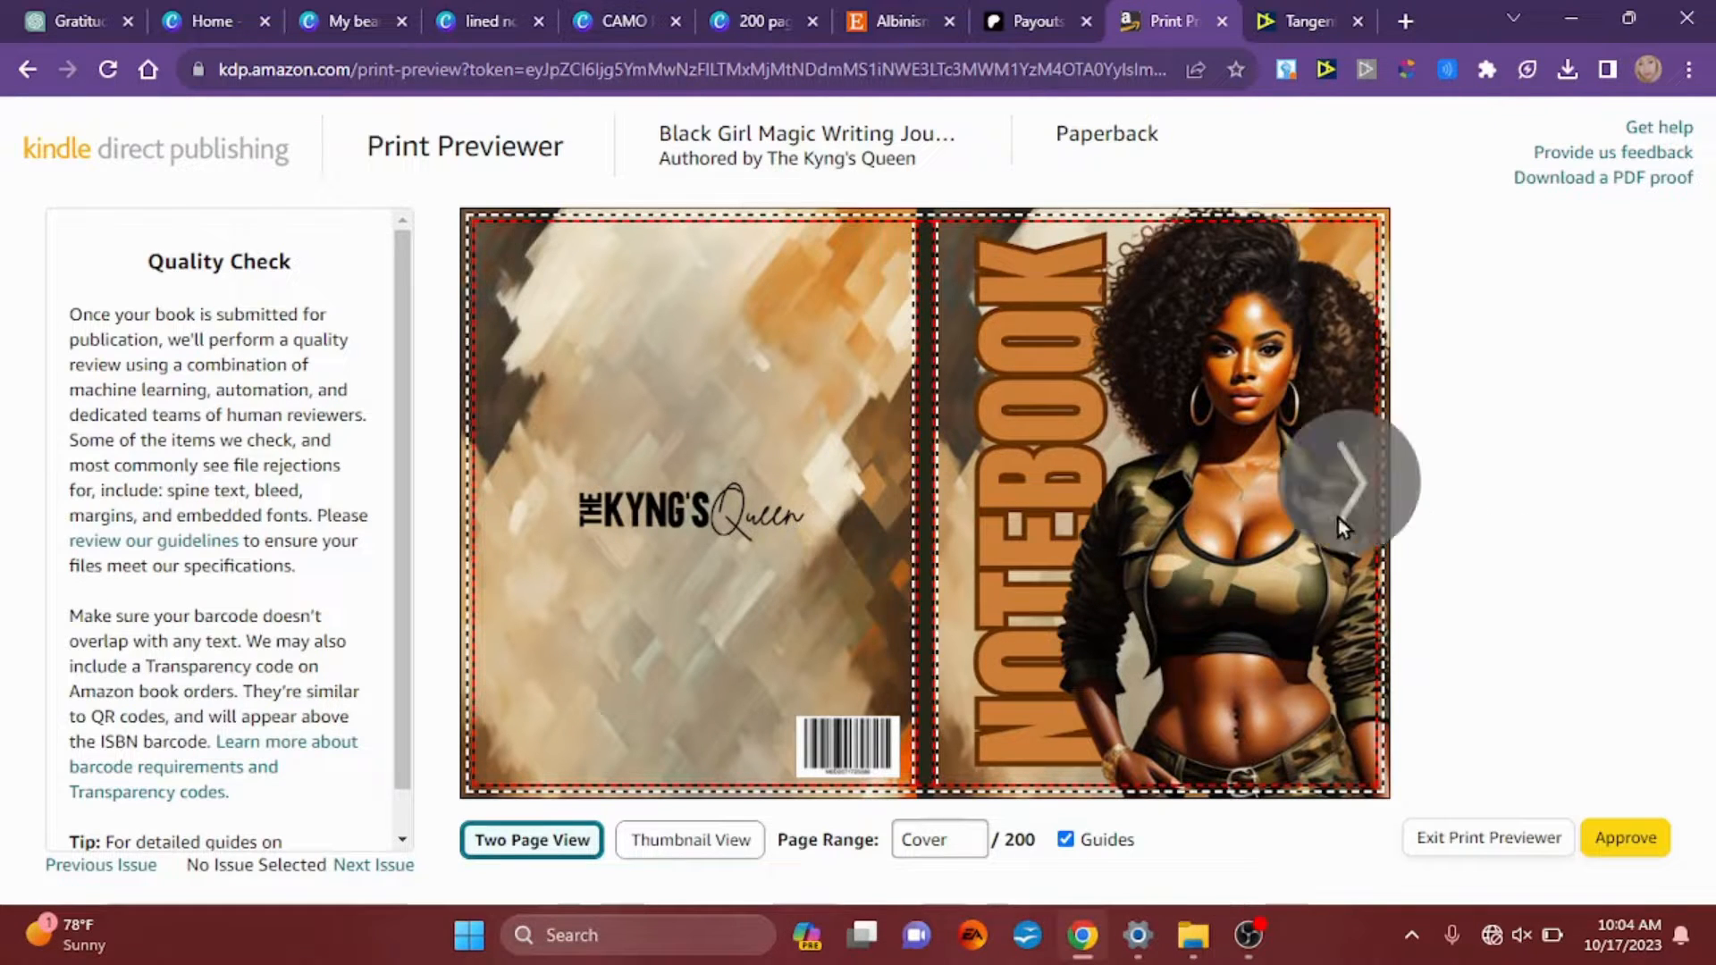
{"action": "left_click", "coordinate": [1350, 507]}
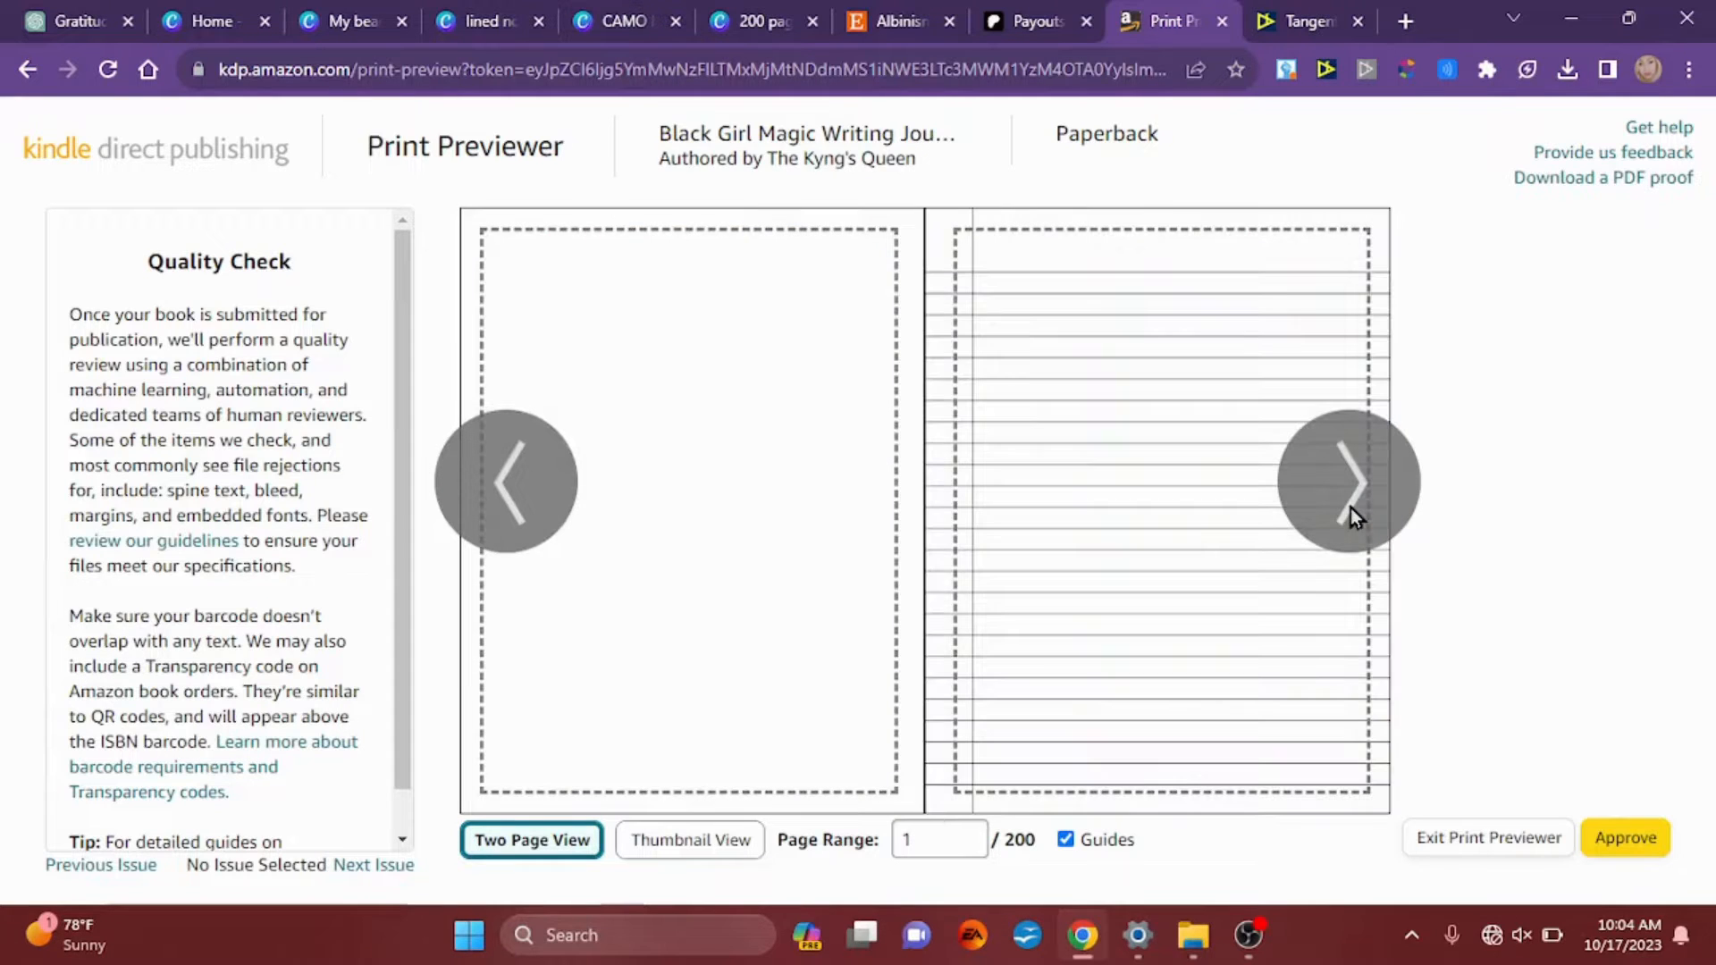
{"action": "left_click", "coordinate": [1350, 507]}
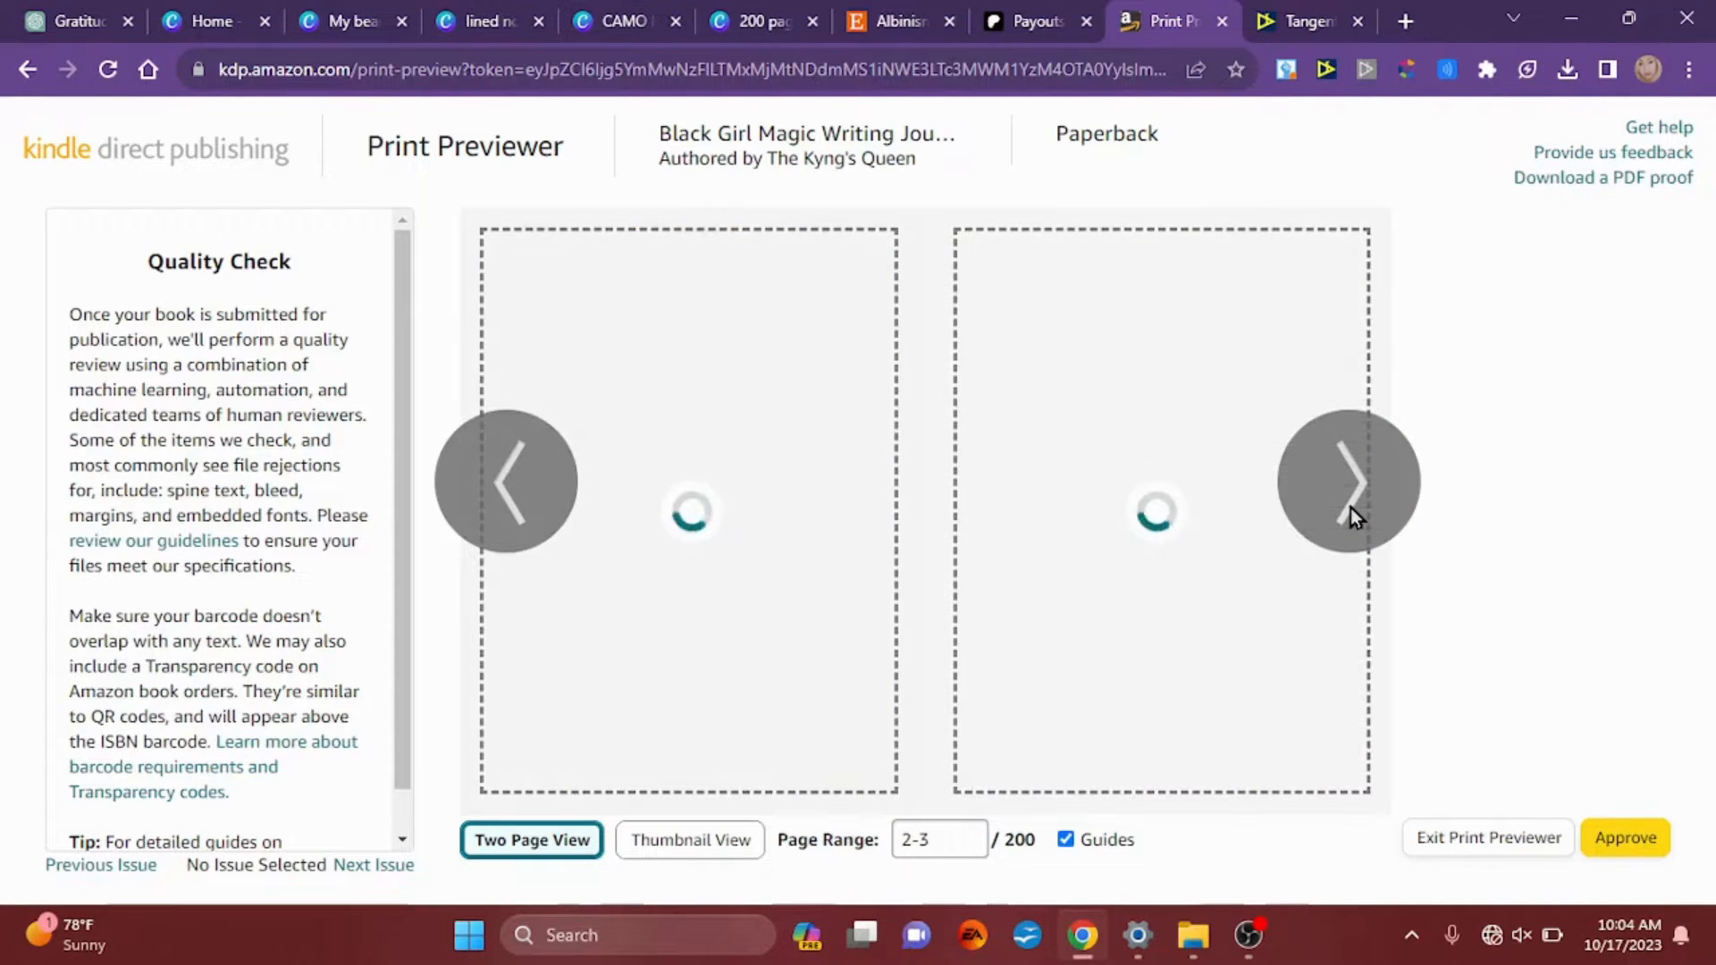
{"action": "left_click", "coordinate": [1351, 509]}
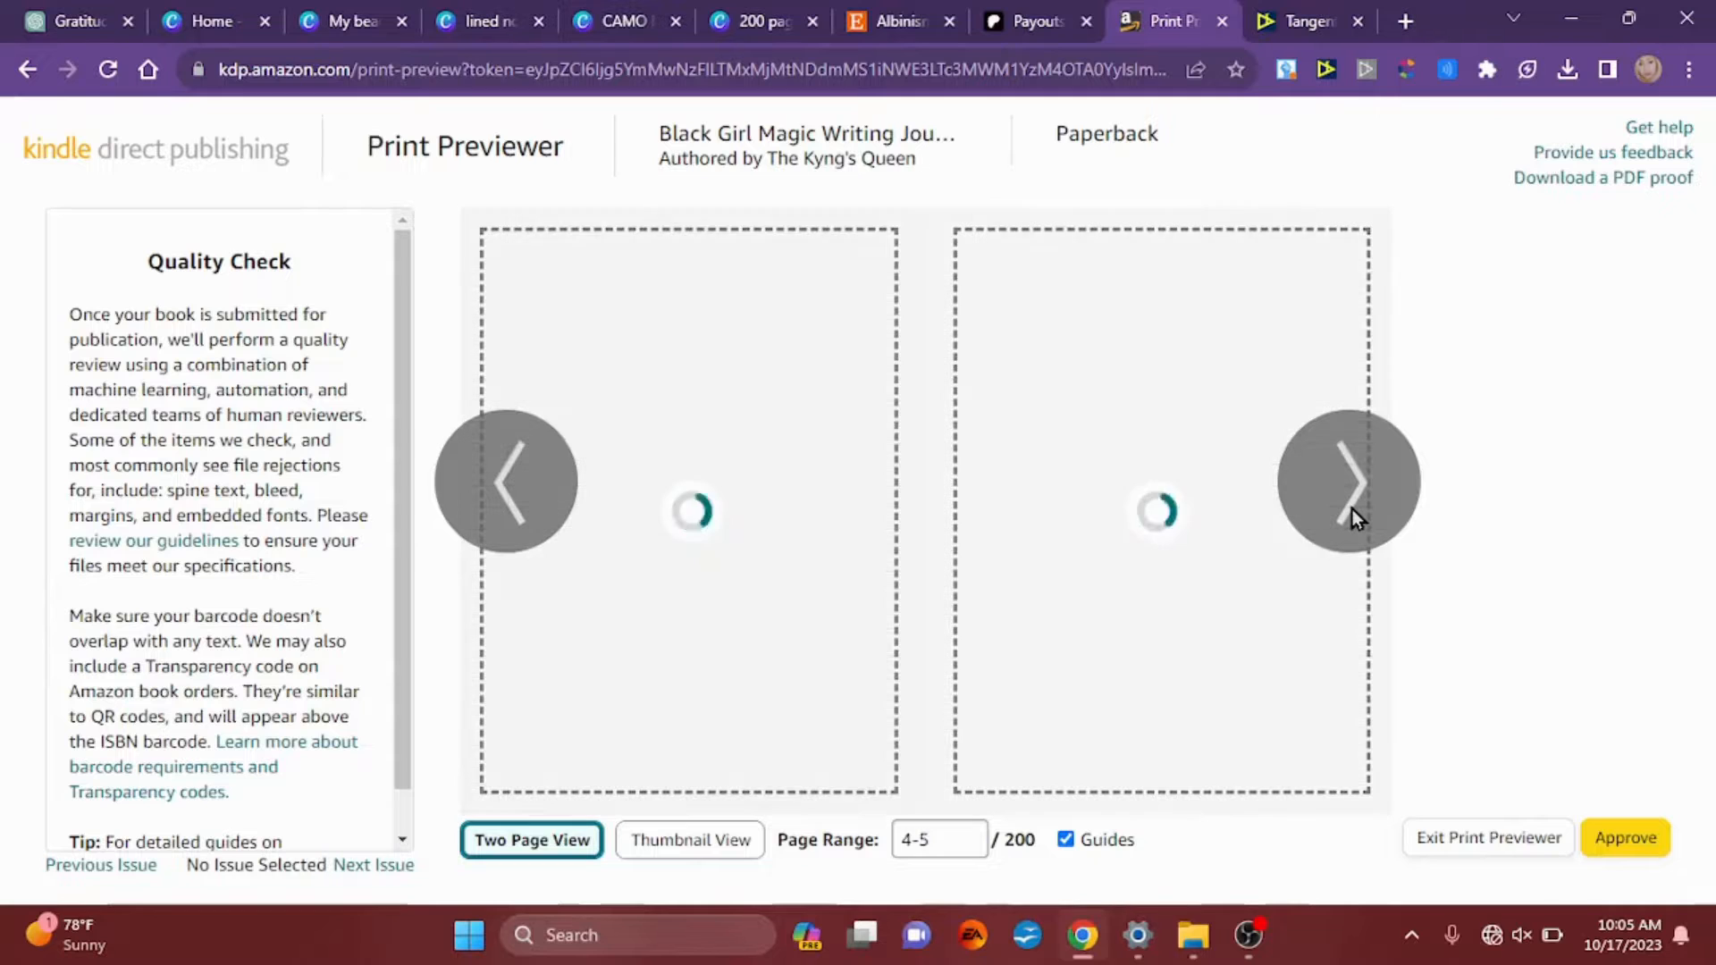
{"action": "left_click", "coordinate": [1353, 509]}
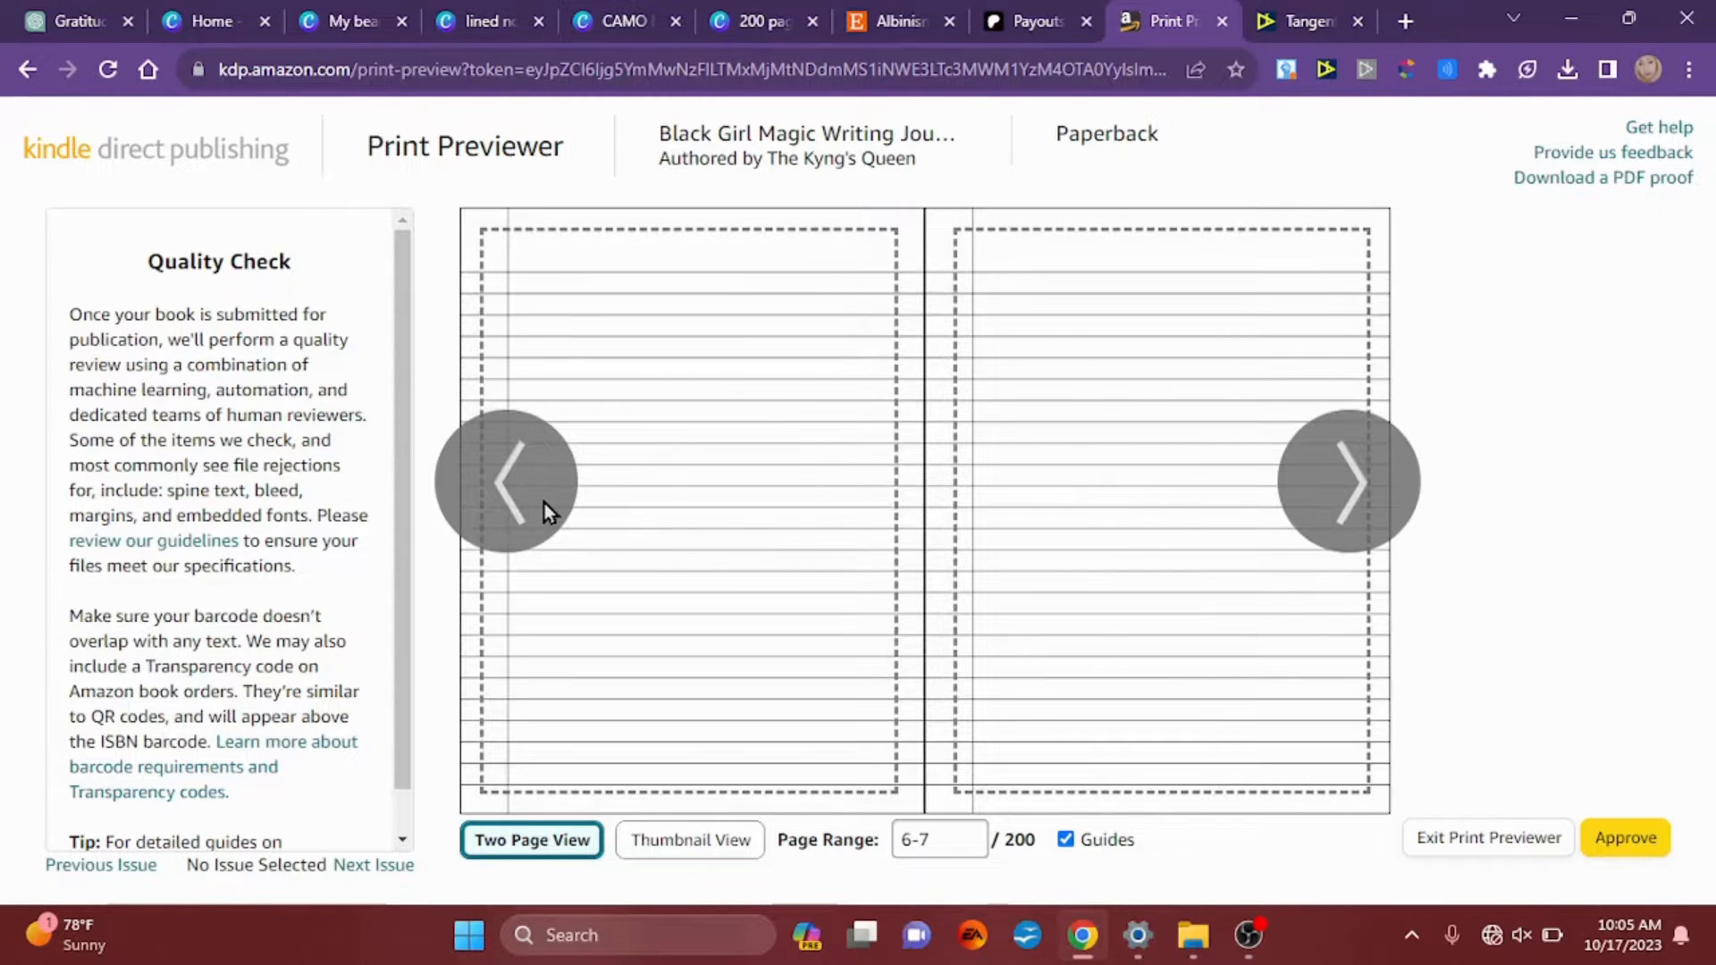
{"action": "left_click", "coordinate": [544, 502]}
{"action": "left_click", "coordinate": [543, 502]}
{"action": "left_click", "coordinate": [544, 502]}
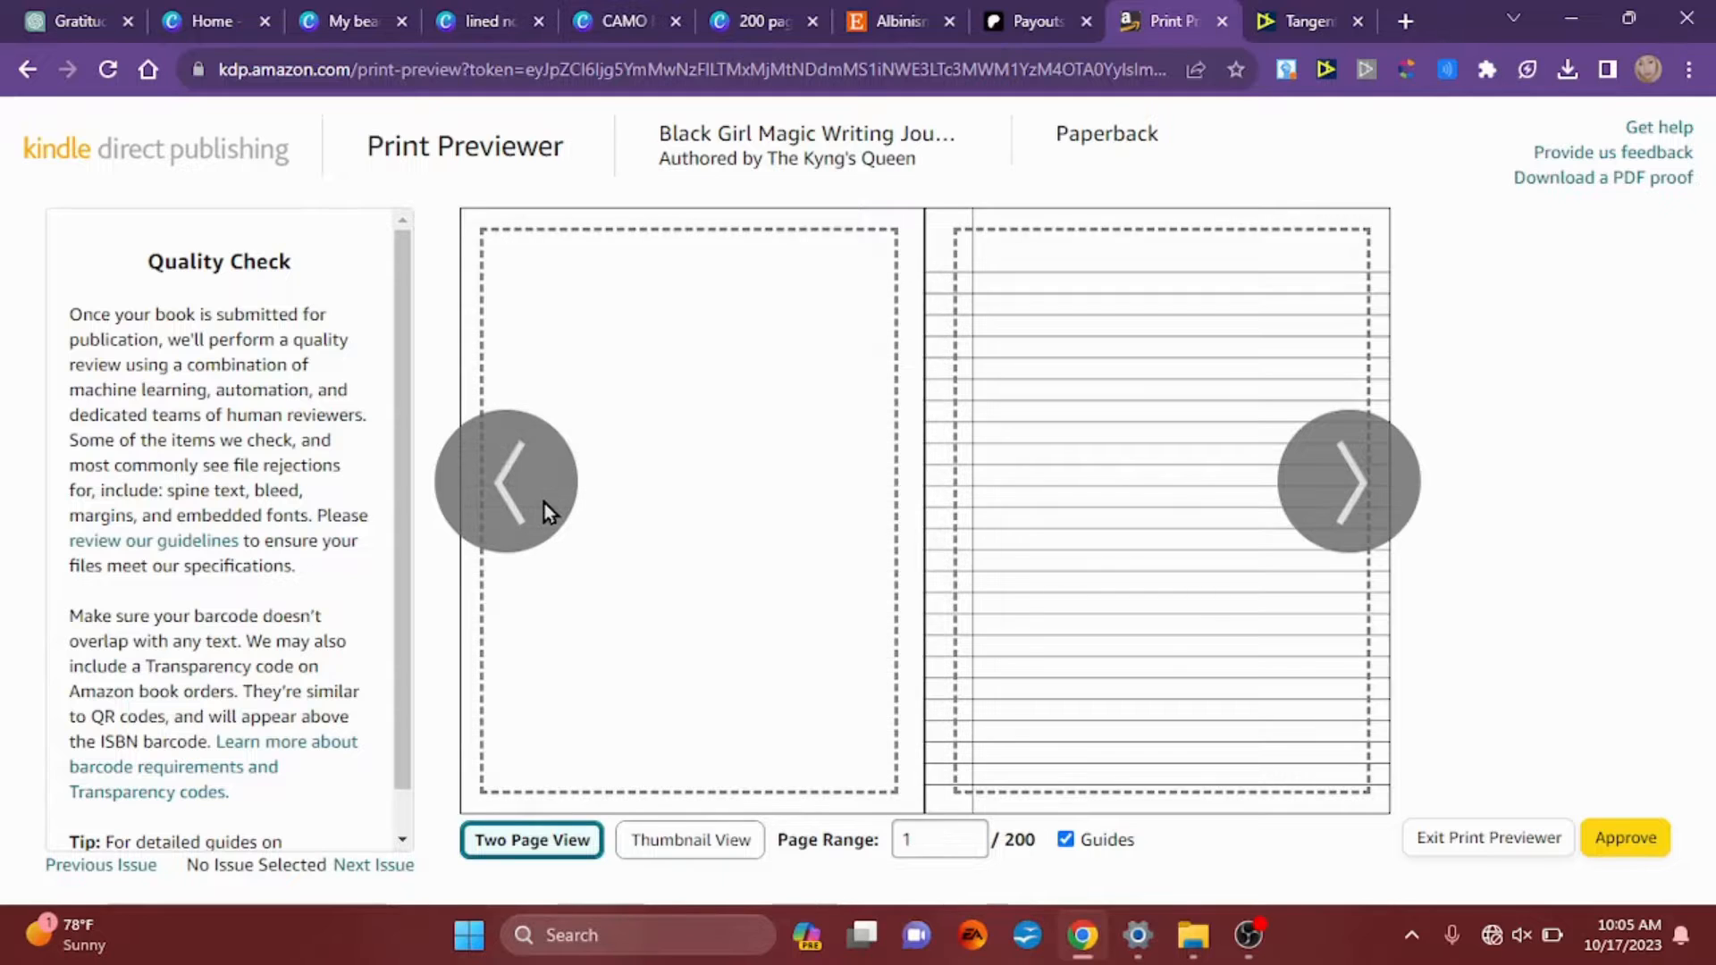
{"action": "left_click", "coordinate": [544, 502]}
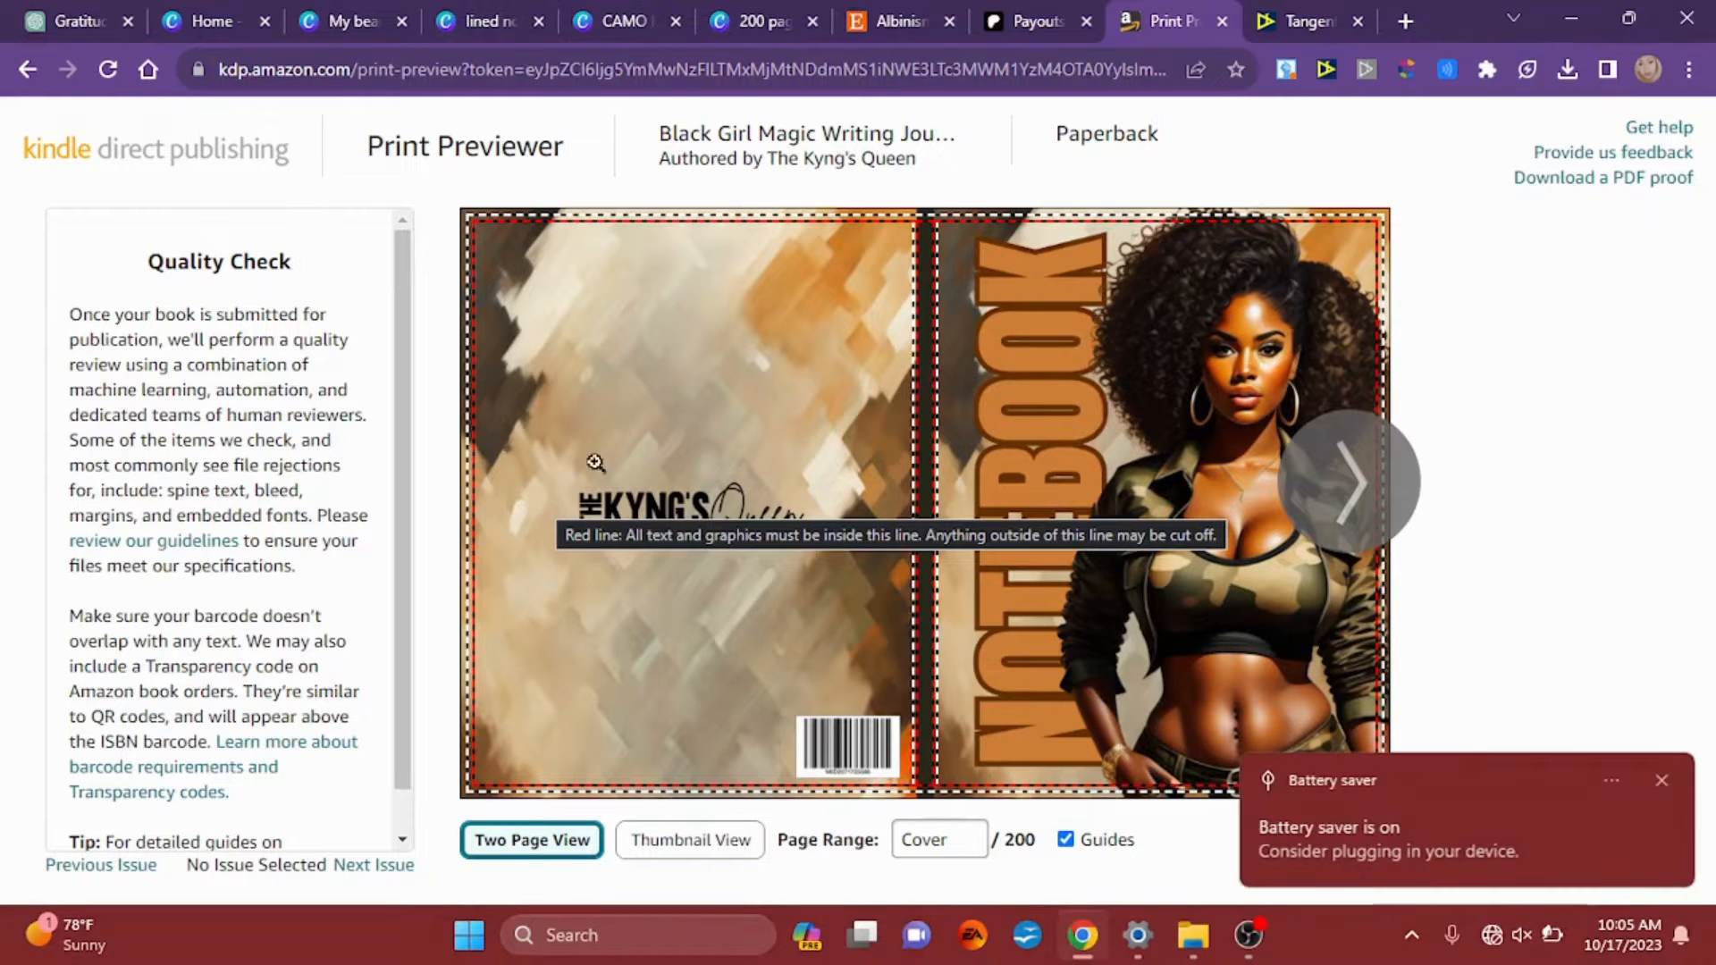
{"action": "left_click", "coordinate": [1664, 782]}
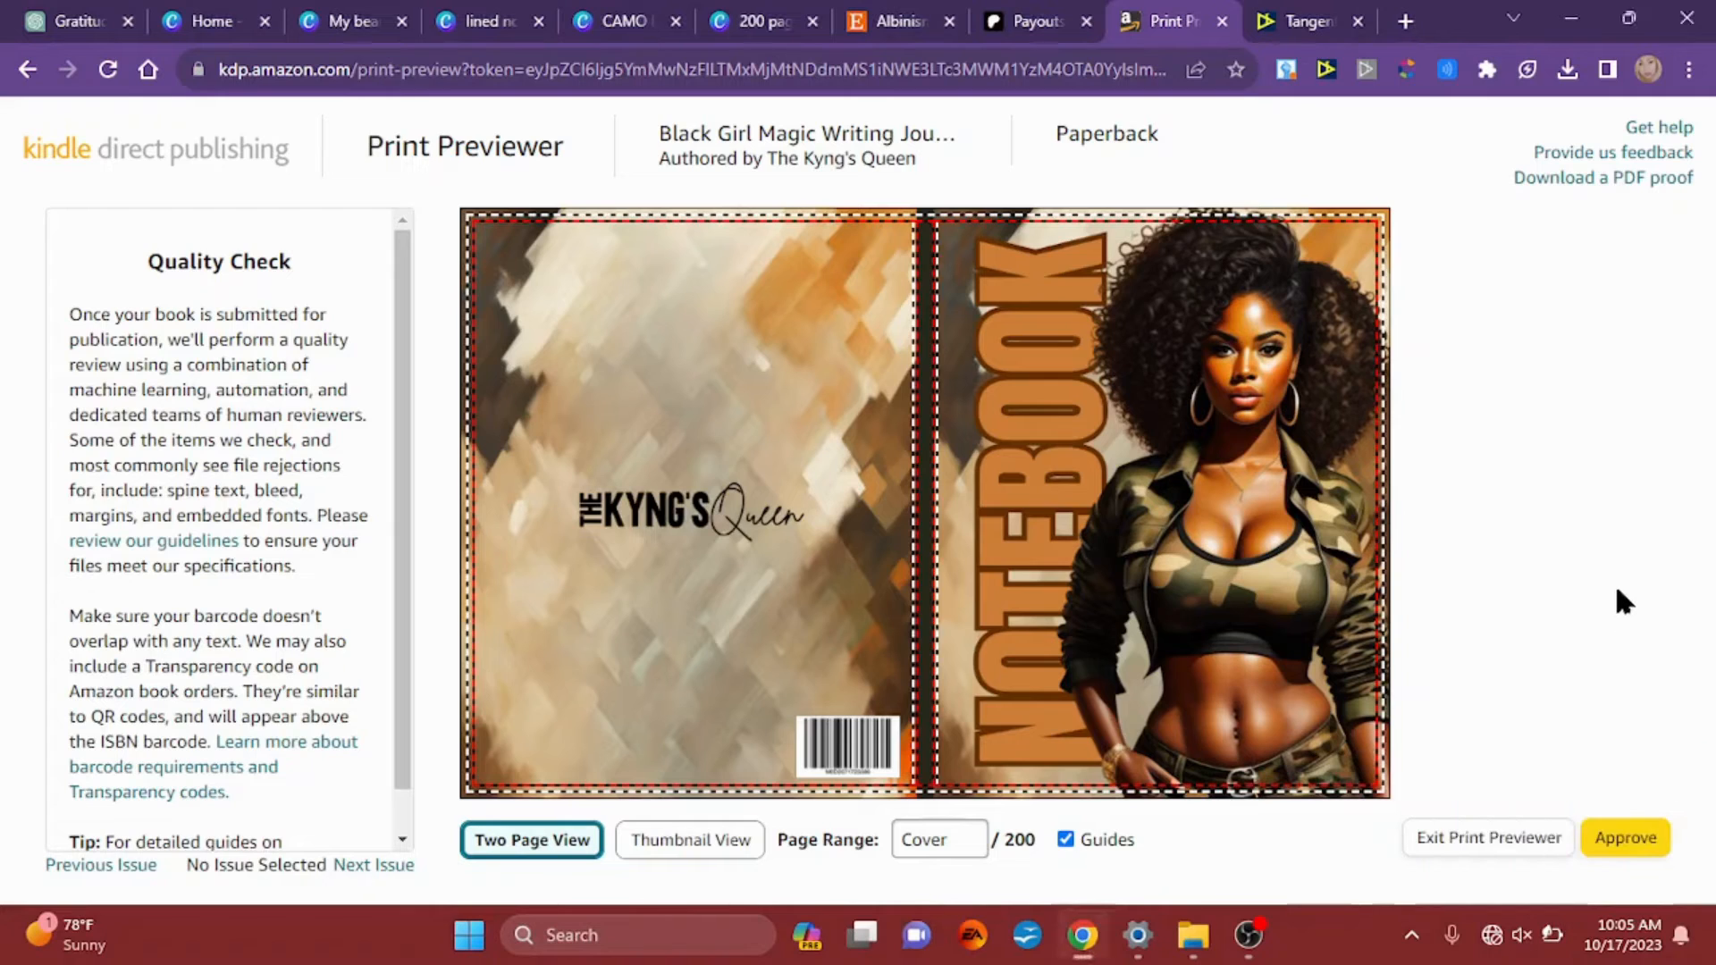